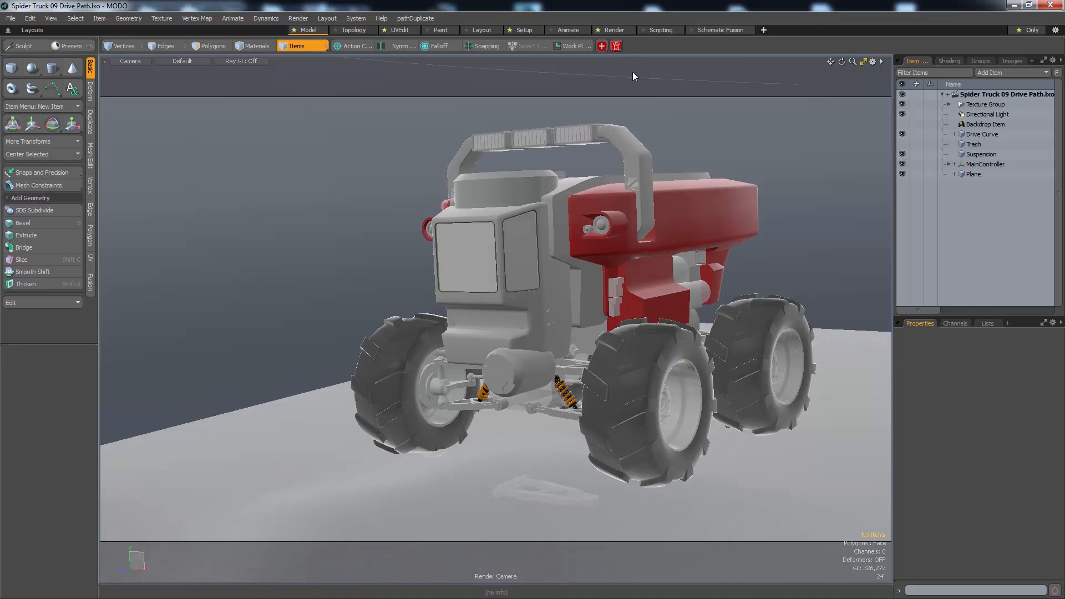
# - Flatten the Drive Curve by scaling its curve to 0% in X
pyautogui.press('KP_Decimal')
pyautogui.keyDown('alt'); pyautogui.moveTo(604, 348); pyautogui.dragTo(669, 187); pyautogui.keyUp('alt')
pyautogui.moveTo(511, 149); pyautogui.dragTo(656, 188)
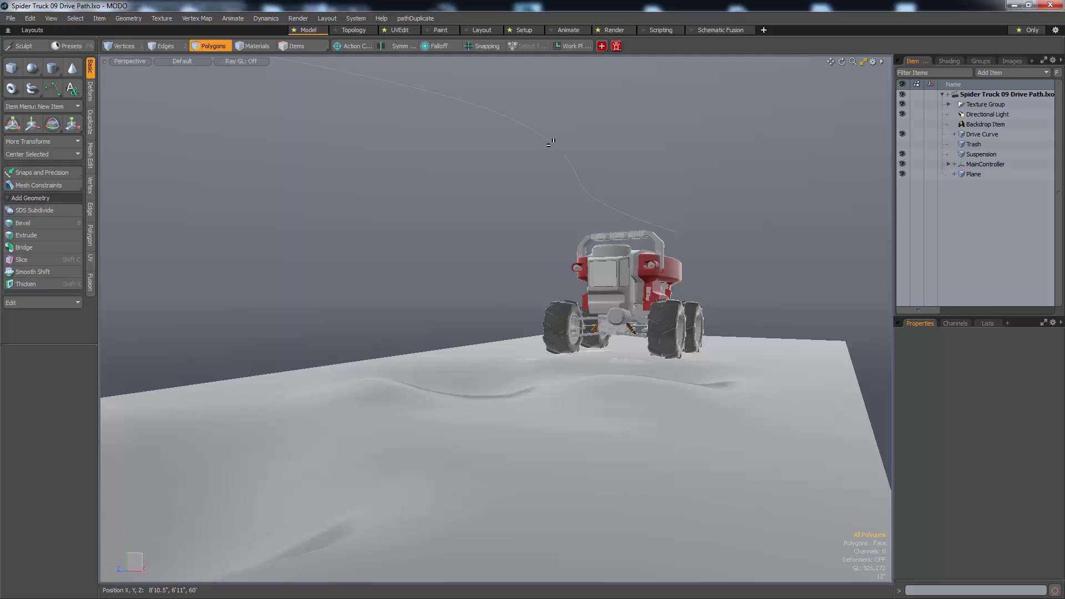
pyautogui.moveTo(469, 85); pyautogui.dragTo(571, 154)
pyautogui.keyDown('alt'); pyautogui.moveTo(571, 154); pyautogui.dragTo(558, 230); pyautogui.keyUp('alt')
pyautogui.press('3')
pyautogui.press('r')
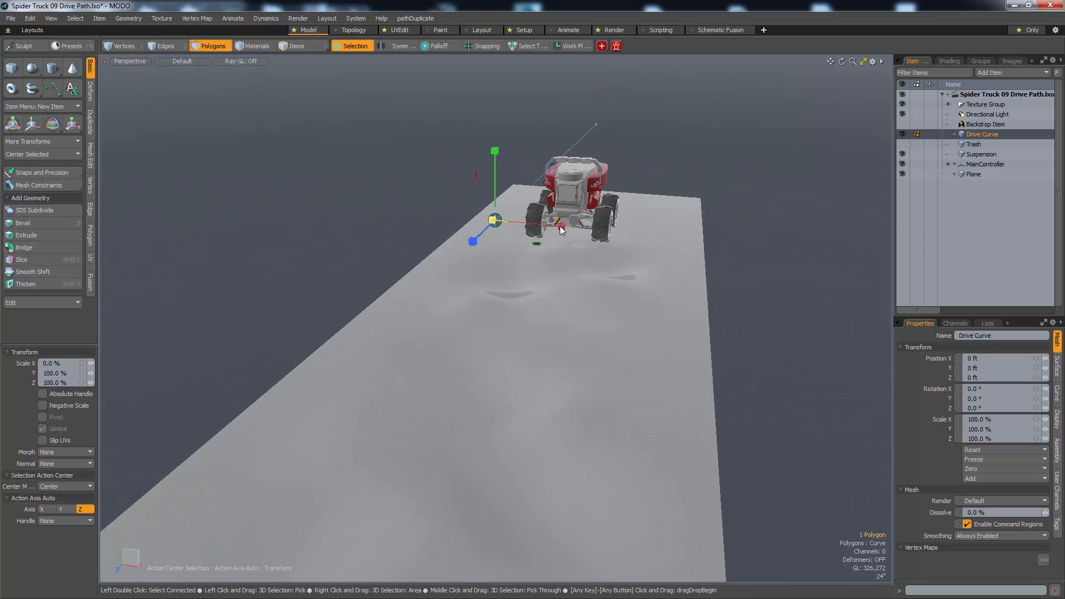
# - Center the flattened Drive Curve on the X axis
pyautogui.keyDown('alt'); pyautogui.moveTo(605, 168); pyautogui.dragTo(618, 167); pyautogui.keyUp('alt')
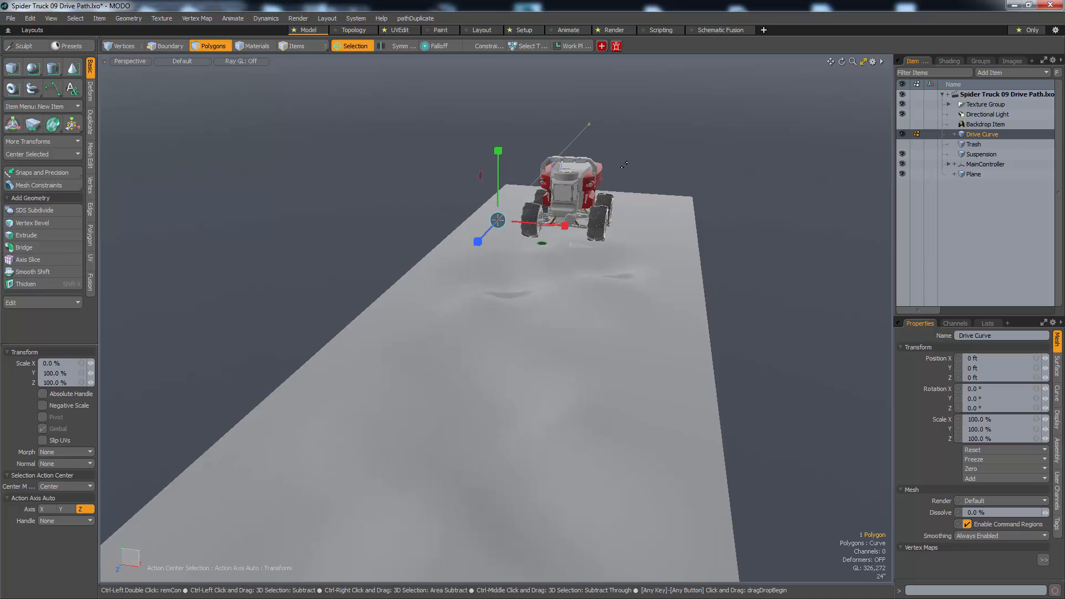
pyautogui.hotkey('ctrl', 'shift', 'c')
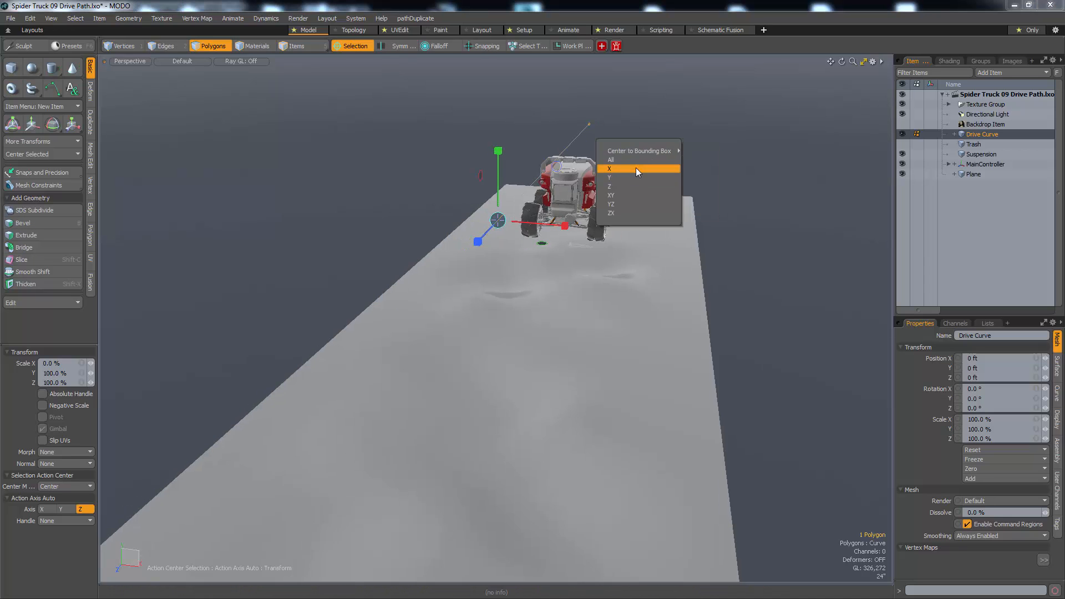
pyautogui.click(635, 168)
pyautogui.keyDown('ctrl'); pyautogui.keyDown('alt'); pyautogui.moveTo(638, 241); pyautogui.dragTo(707, 194); pyautogui.keyUp('alt'); pyautogui.keyUp('ctrl')
pyautogui.press('Escape')
# - Select the cylinder below the front of the truck body and mirror it across X
pyautogui.click(546, 208)
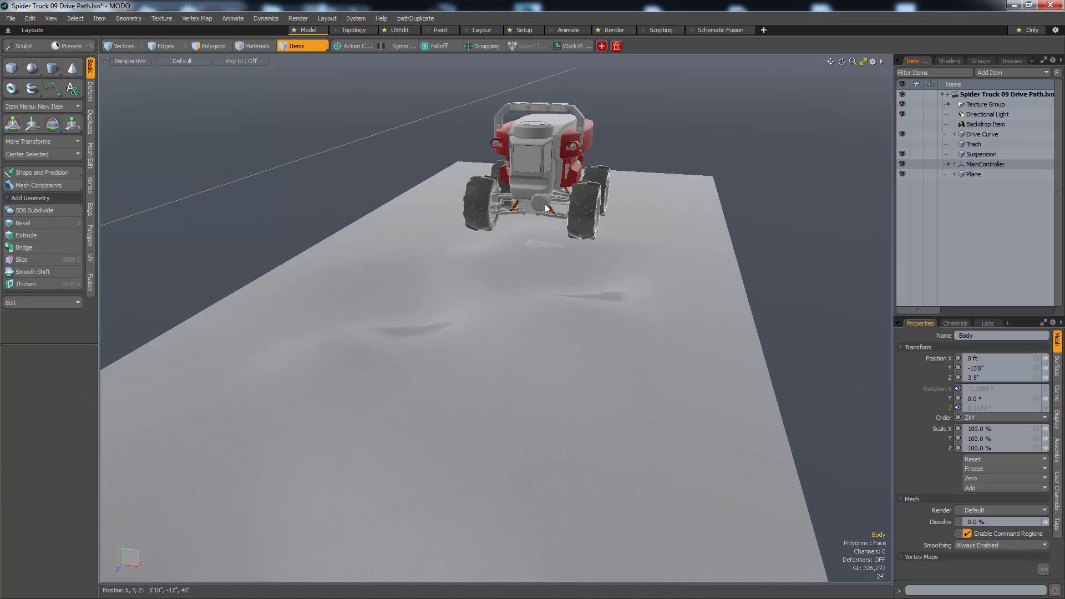
pyautogui.scroll(3, 538, 203)
pyautogui.press('3')
pyautogui.hotkey('shift', 'a')
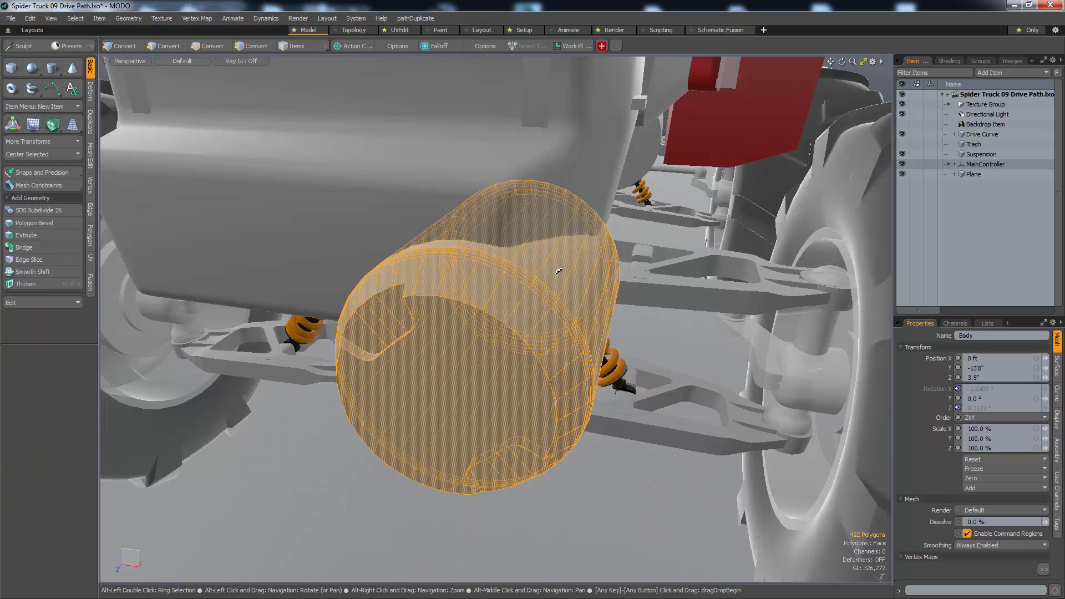
pyautogui.keyDown('alt'); pyautogui.moveTo(530, 244); pyautogui.dragTo(555, 358); pyautogui.keyUp('alt')
pyautogui.scroll(-3, 557, 229)
pyautogui.scroll(-4, 545, 218)
pyautogui.hotkey('shift', 'v')
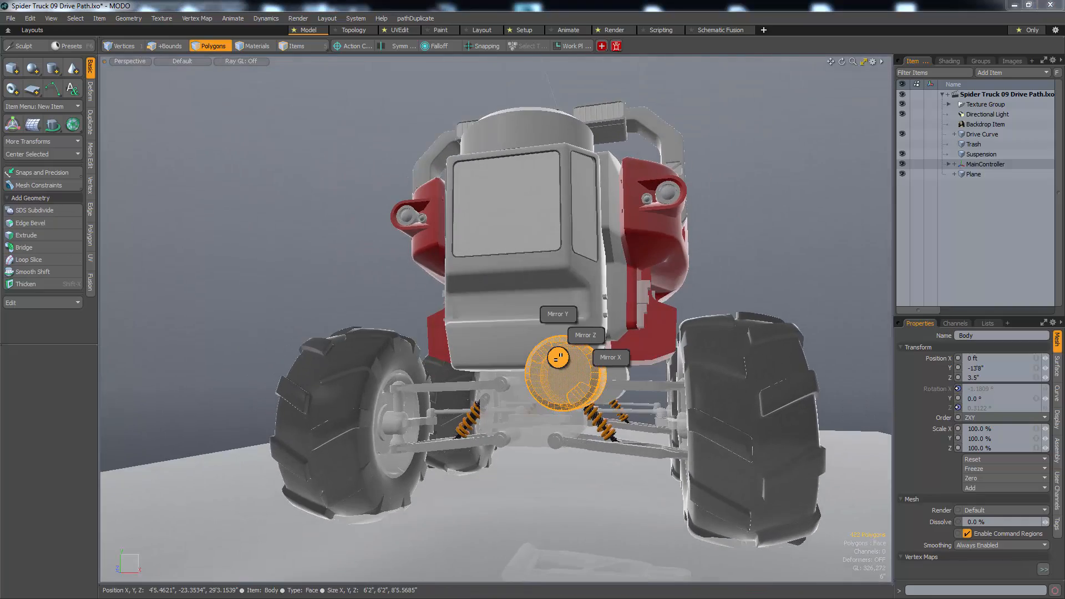
pyautogui.click(619, 364)
pyautogui.keyDown('alt'); pyautogui.moveTo(619, 364); pyautogui.dragTo(582, 371); pyautogui.keyUp('alt')
# - Turn on symmetry, select both front cylinders and adjust their position together
pyautogui.press('3')
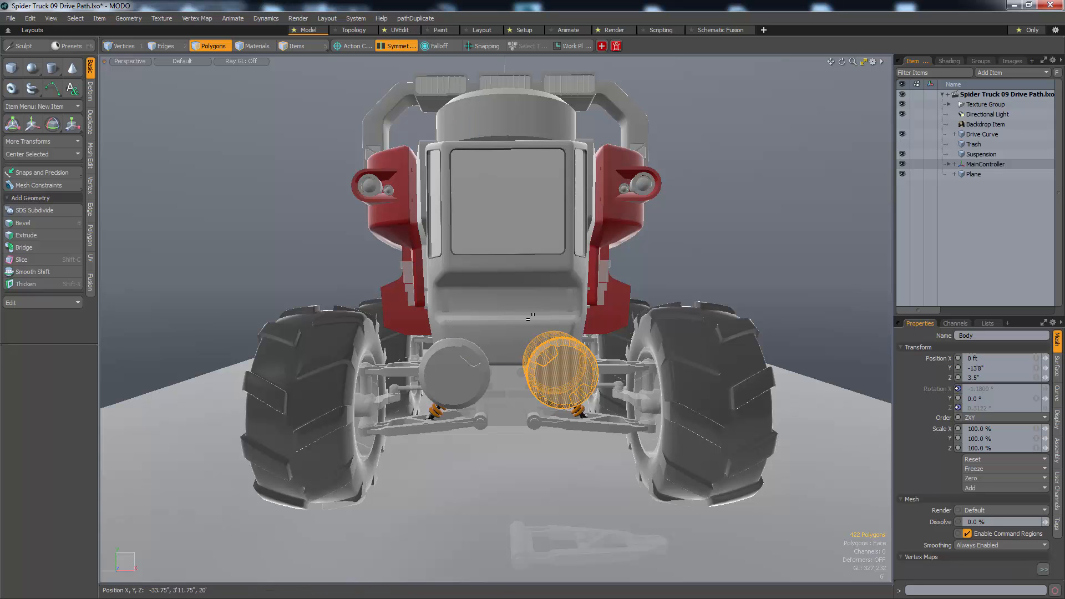
pyautogui.doubleClick(556, 377)
pyautogui.keyDown('ctrl'); pyautogui.keyDown('alt'); pyautogui.moveTo(556, 376); pyautogui.dragTo(592, 352); pyautogui.keyUp('alt'); pyautogui.keyUp('ctrl')
pyautogui.press('w')
pyautogui.press('1')
pyautogui.press('3')
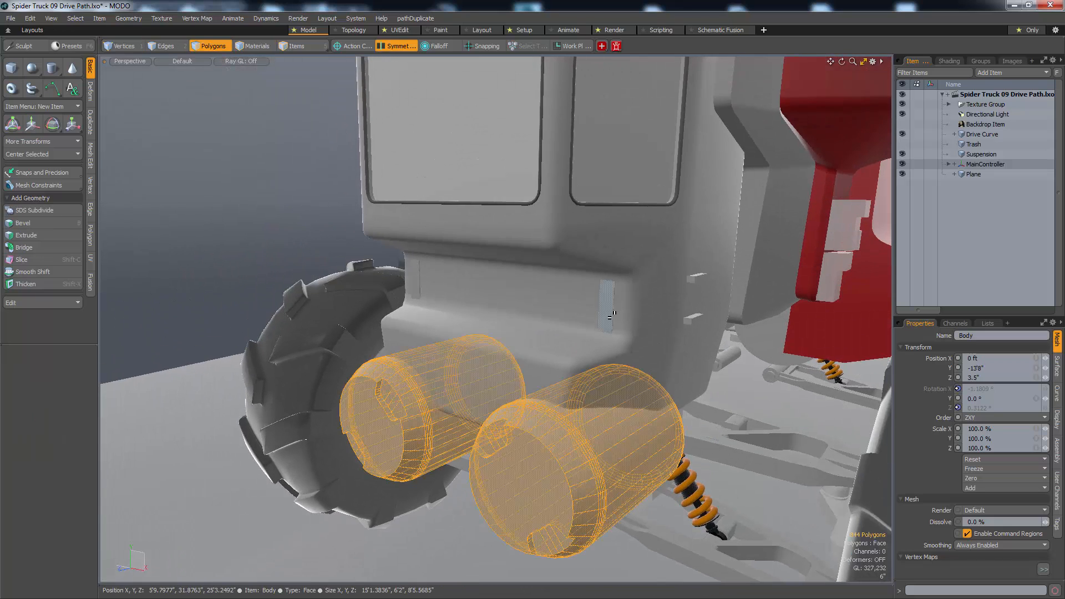
# - Move the symmetrical pair of vertical bars in the cab's front recess and reduce their height
pyautogui.doubleClick(611, 309)
pyautogui.keyDown('ctrl'); pyautogui.keyDown('alt'); pyautogui.moveTo(611, 308); pyautogui.dragTo(547, 328); pyautogui.keyUp('alt'); pyautogui.keyUp('ctrl')
pyautogui.press('w')
pyautogui.press('space')
pyautogui.click(587, 285)
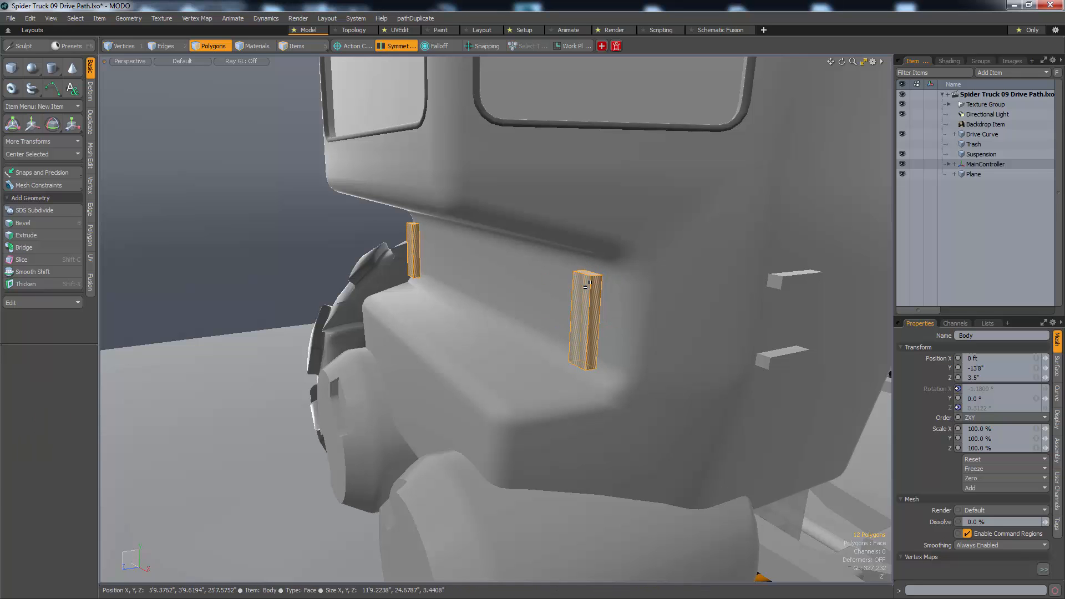
pyautogui.press('r')
pyautogui.press('space')
# - Extend the top and bottom end faces of the vertical bars using Bevel with a shift of 0.6875"
pyautogui.click(587, 279)
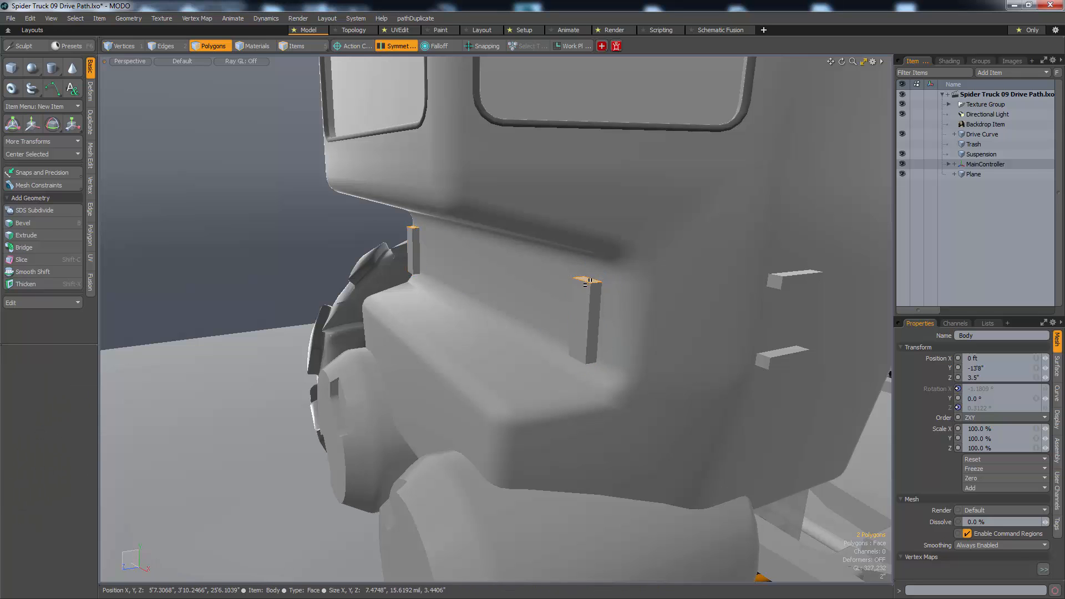
pyautogui.keyDown('alt'); pyautogui.moveTo(586, 383); pyautogui.dragTo(600, 334); pyautogui.keyUp('alt')
pyautogui.keyDown('shift'); pyautogui.click(572, 317); pyautogui.keyUp('shift')
pyautogui.press('b')
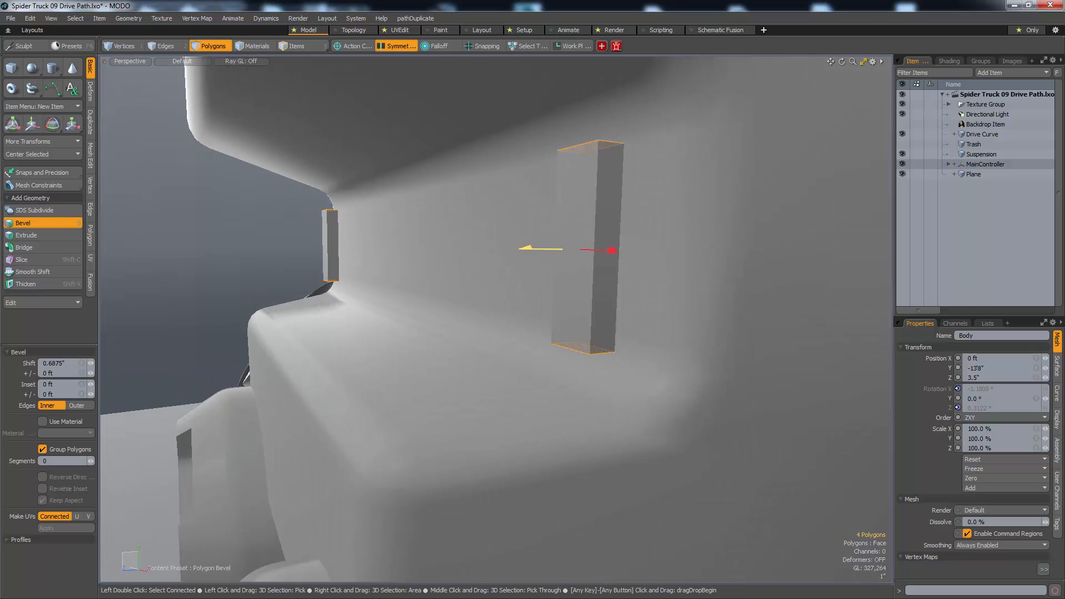
pyautogui.press('space')
# - Bevel the small upper and lower front faces of the vertical bars outward to form raised end lips
pyautogui.click(579, 143)
pyautogui.keyDown('shift'); pyautogui.click(582, 355); pyautogui.keyUp('shift')
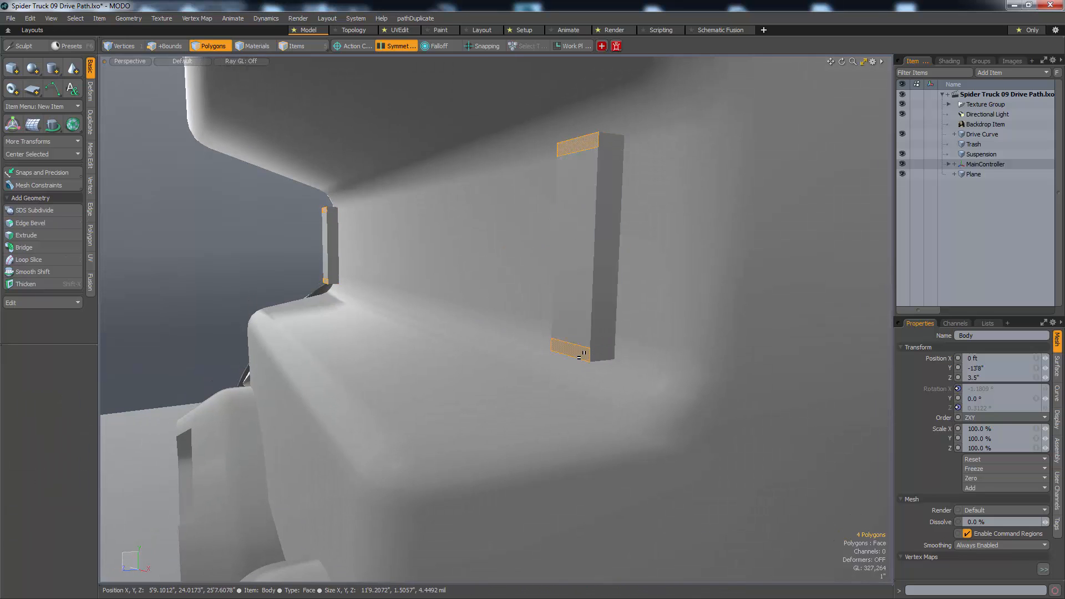
pyautogui.keyDown('alt'); pyautogui.moveTo(581, 355); pyautogui.dragTo(606, 292); pyautogui.keyUp('alt')
pyautogui.press('b')
pyautogui.press('space')
# - Build a crossbar on each vertical bar from a copy of its middle front face scaled to 6% in Y and thickened with a -1.625" offset
pyautogui.press('space')
pyautogui.press('space')
pyautogui.press('space')
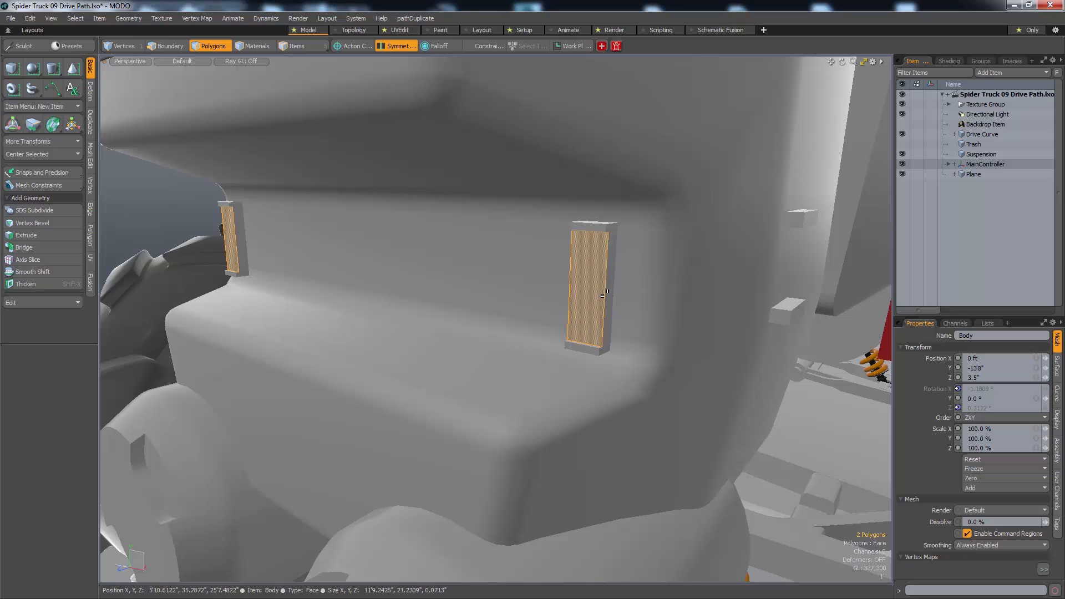
pyautogui.press('r')
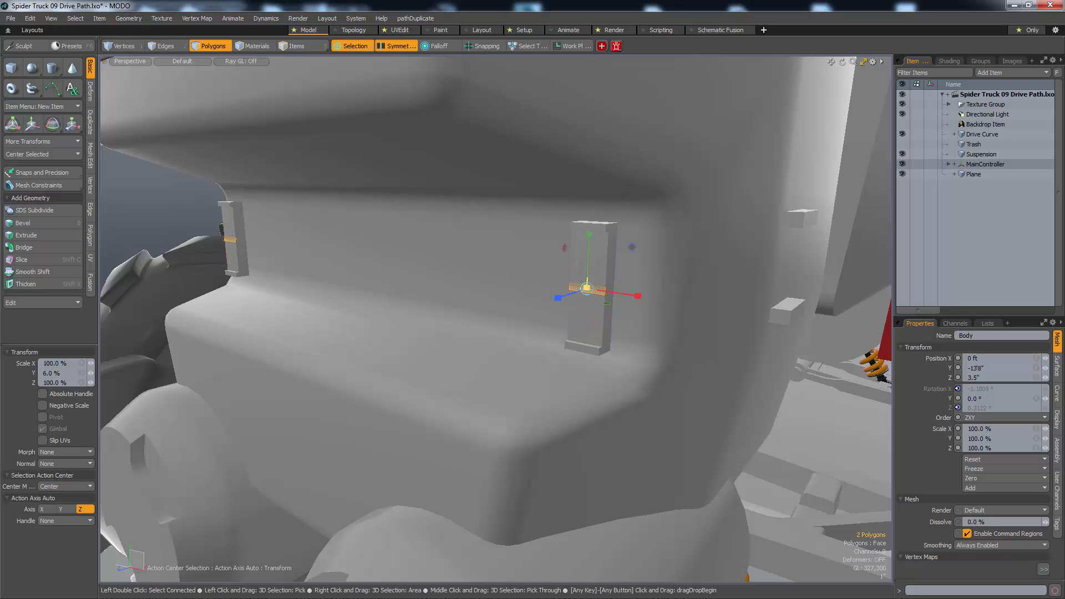
pyautogui.keyDown('alt'); pyautogui.moveTo(593, 282); pyautogui.dragTo(542, 321); pyautogui.keyUp('alt')
pyautogui.press('w')
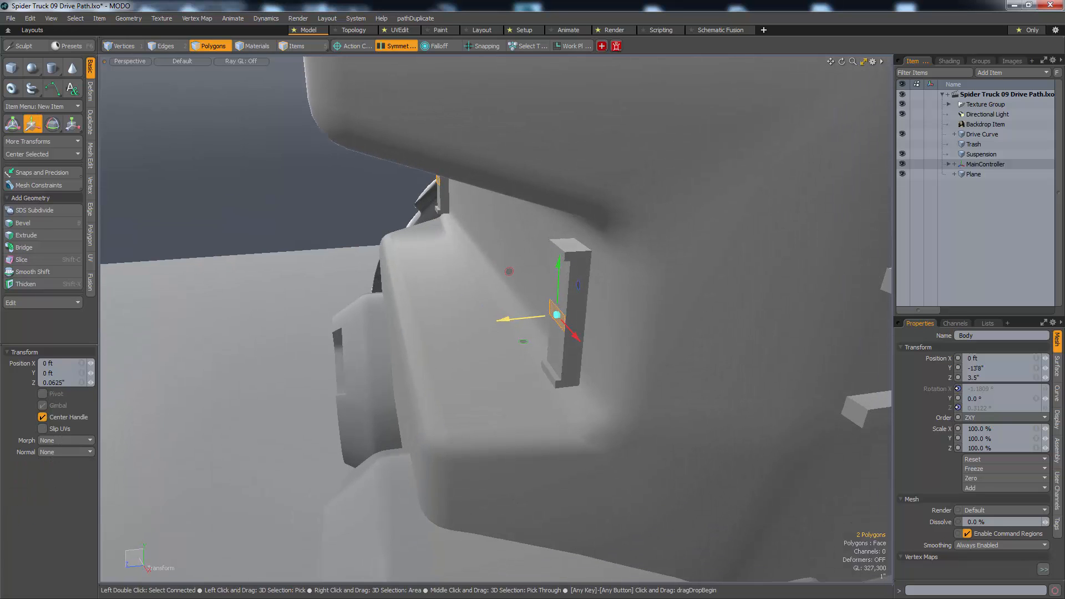
pyautogui.hotkey('shift', 'x')
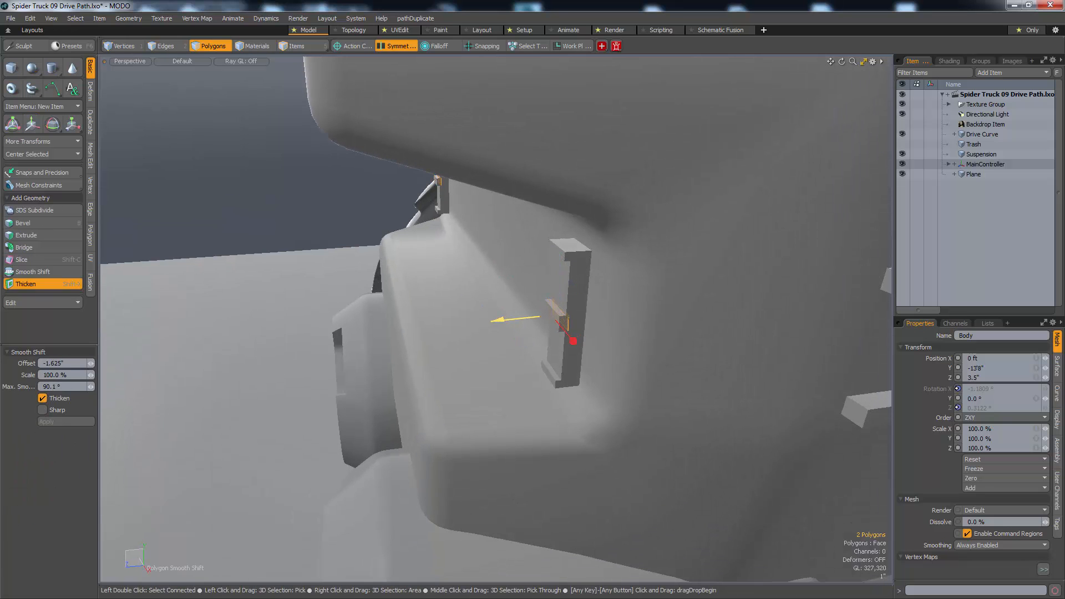
pyautogui.press('space')
# - Duplicate the bars' front face, scale the copy to 80% with 42% in Y, and move it above the crossbar
pyautogui.keyDown('alt'); pyautogui.moveTo(557, 298); pyautogui.dragTo(596, 260); pyautogui.keyUp('alt')
pyautogui.click(578, 226)
pyautogui.keyDown('alt'); pyautogui.moveTo(578, 226); pyautogui.dragTo(560, 266); pyautogui.keyUp('alt')
pyautogui.scroll(-3, 577, 244)
pyautogui.press('r')
pyautogui.press('Escape')
pyautogui.press('r')
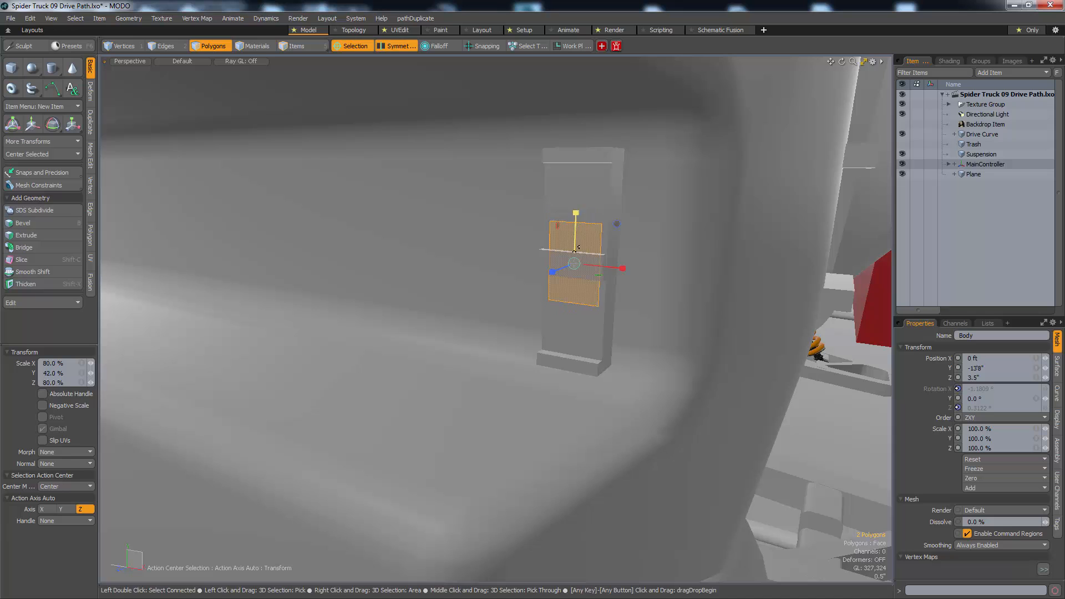
pyautogui.press('w')
# - Scale the copied upper panel to 90% and thicken it into a thin raised plate
pyautogui.press('r')
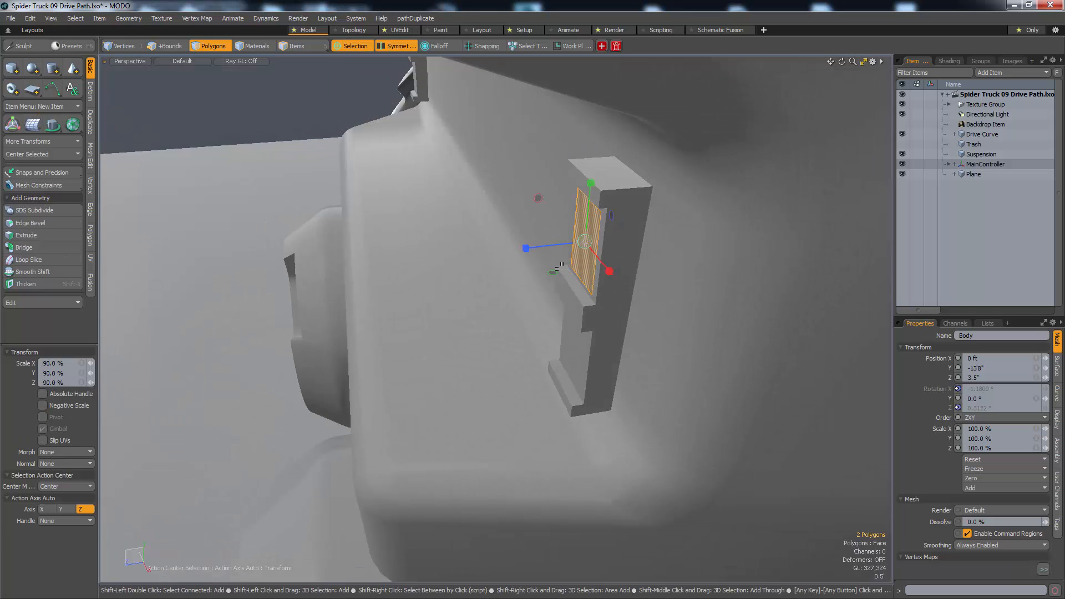
pyautogui.hotkey('shift', 'x')
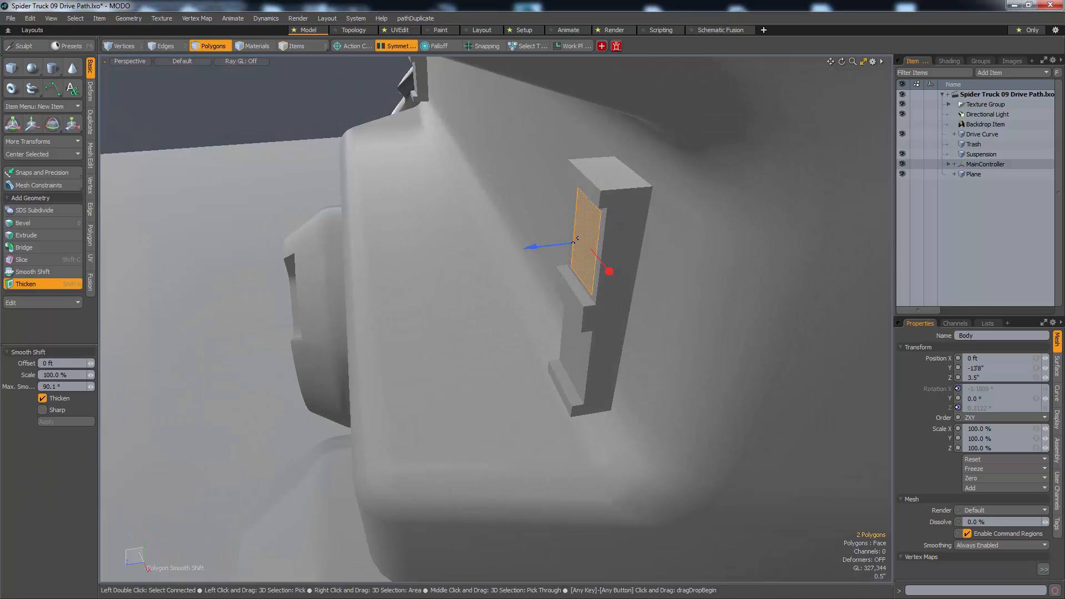
pyautogui.press('space')
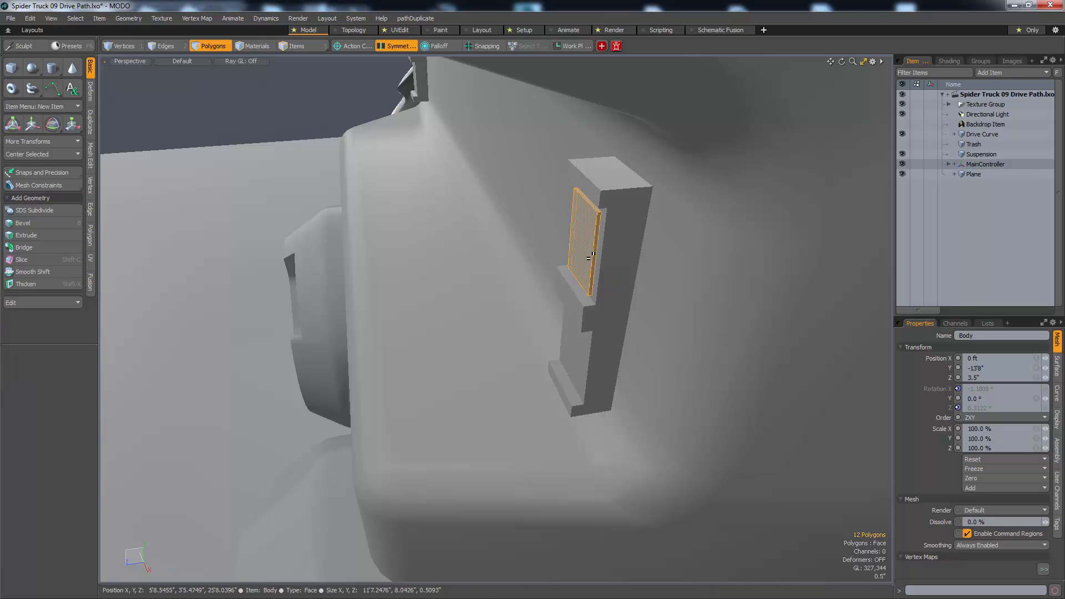
# - Duplicate the raised plate and move the copy down below the crossbar
pyautogui.press('w')
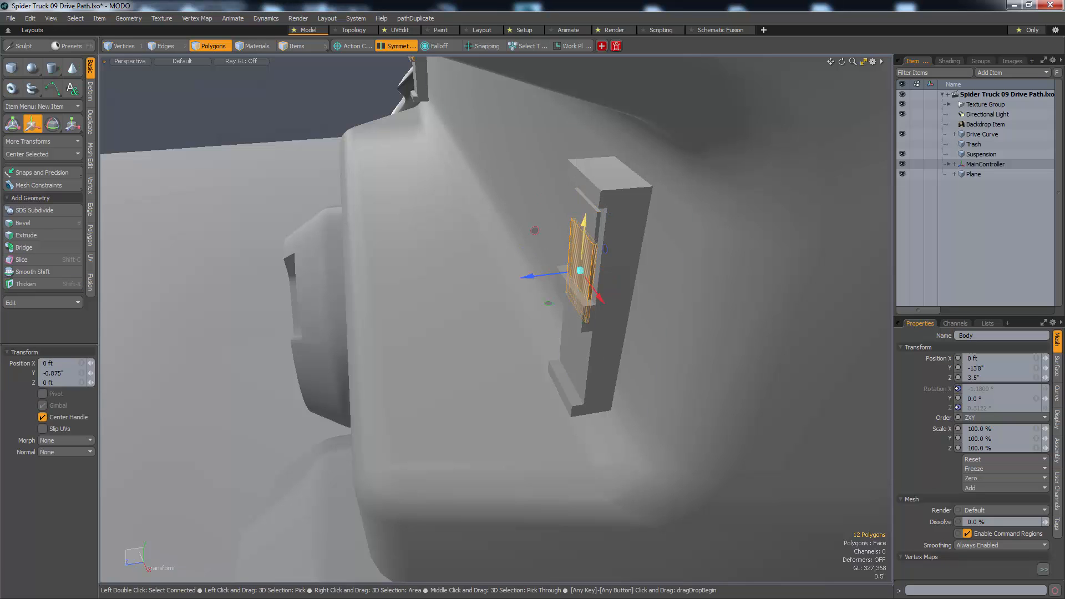
pyautogui.moveTo(584, 222); pyautogui.dragTo(572, 286)
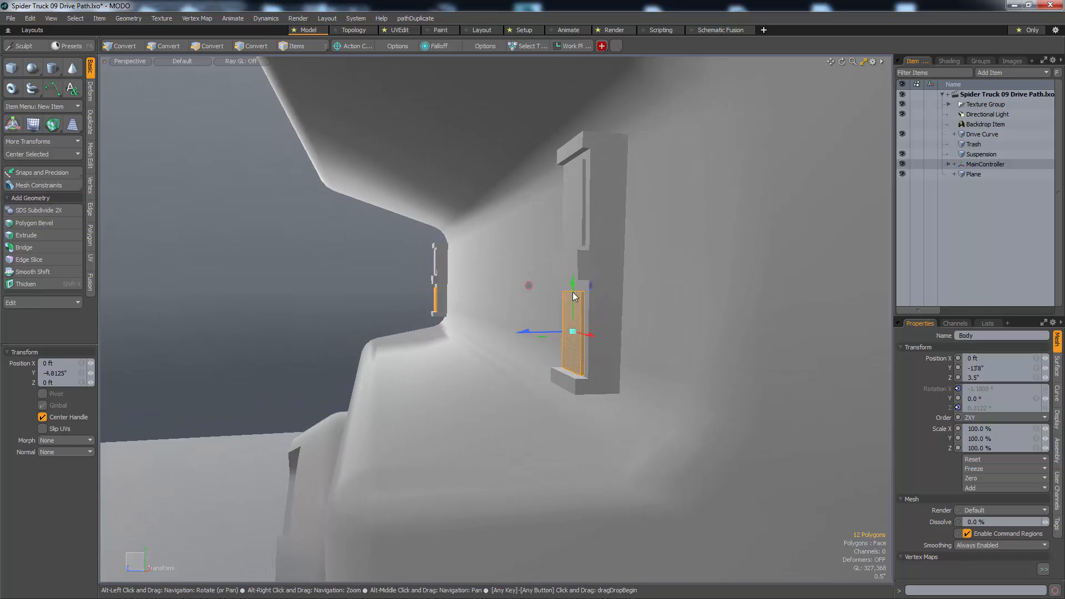
pyautogui.press('1')
# - Select all parts of the detailed vertical bars, duplicate them, and move the copies in X to sit alongside the originals
pyautogui.scroll(-6, 572, 286)
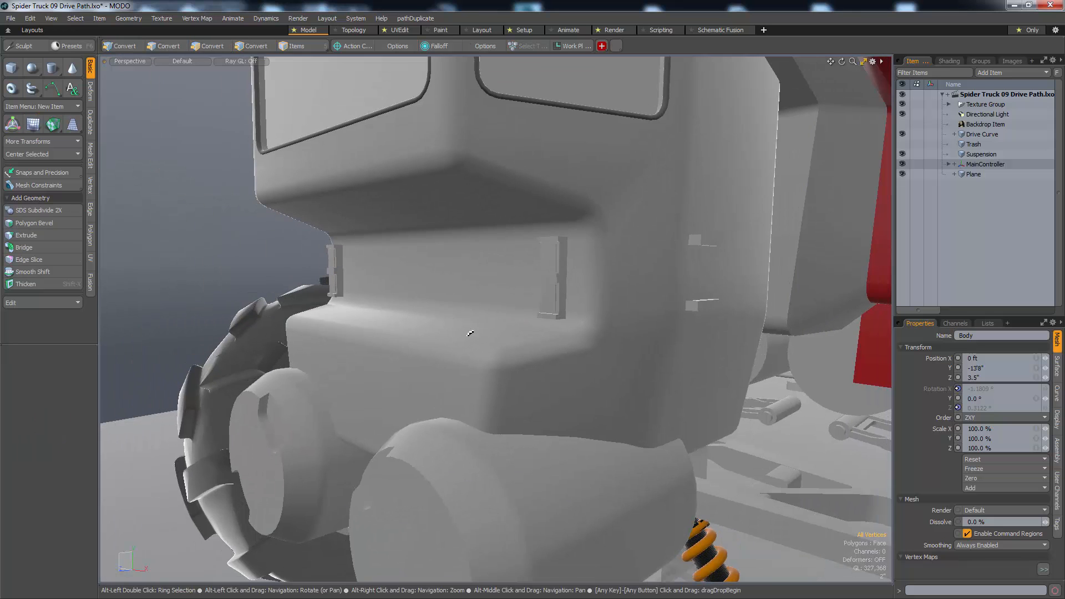
pyautogui.press('3')
pyautogui.click(554, 262)
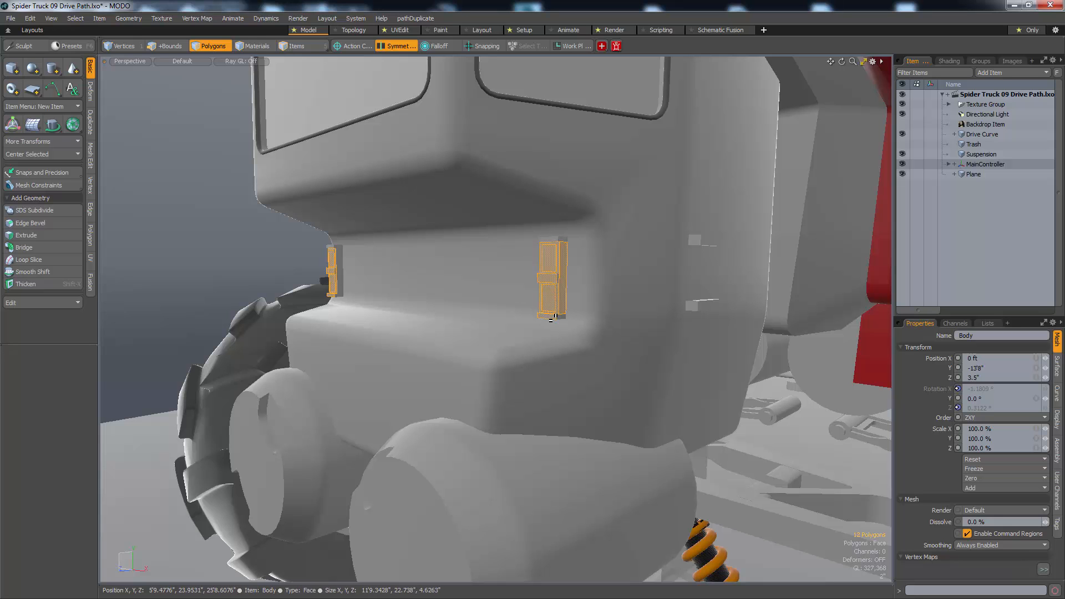
pyautogui.keyDown('shift'); pyautogui.doubleClick(553, 318); pyautogui.keyUp('shift')
pyautogui.scroll(3, 555, 279)
pyautogui.keyDown('alt'); pyautogui.moveTo(592, 278); pyautogui.dragTo(570, 308); pyautogui.keyUp('alt')
pyautogui.press('w')
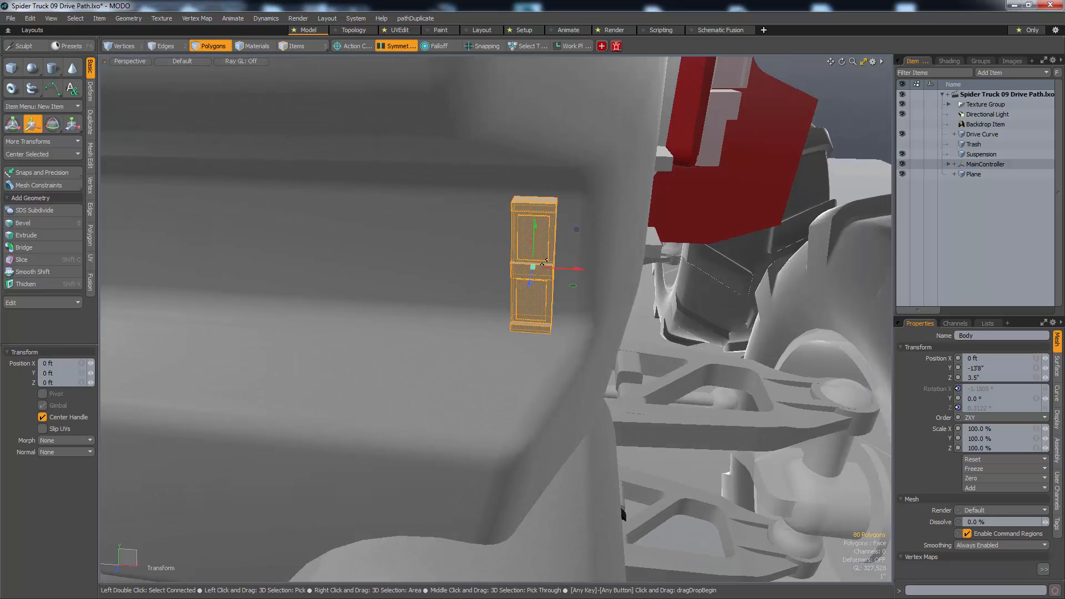
pyautogui.moveTo(574, 269); pyautogui.dragTo(532, 267)
pyautogui.press('Escape')
pyautogui.press('Escape')
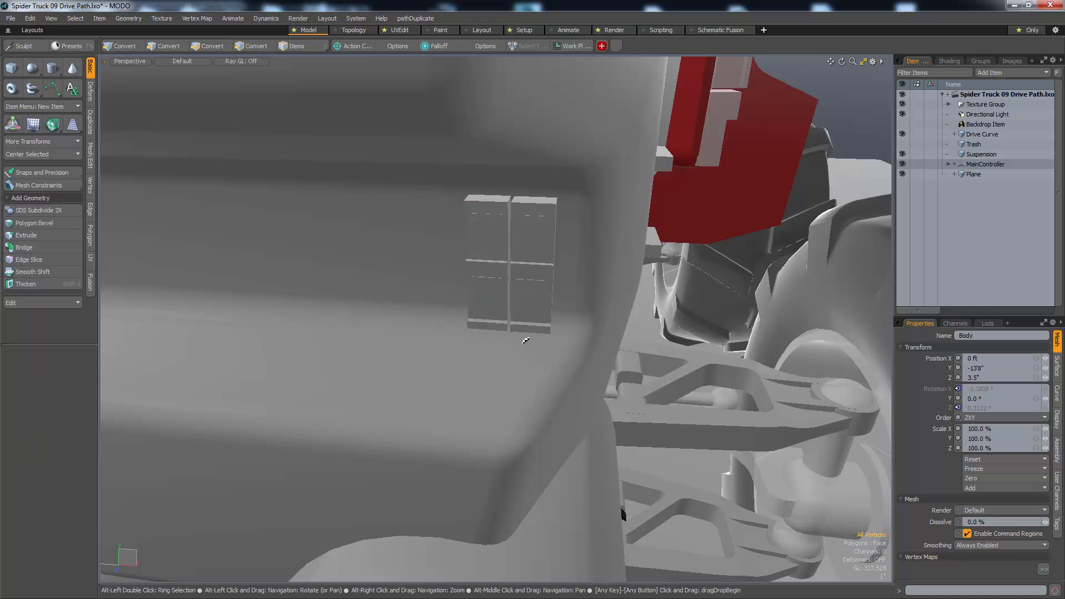
# - Inspect the brackets on the cab's side and the circular face on top of the cab's round section
pyautogui.keyDown('alt'); pyautogui.moveTo(524, 338); pyautogui.dragTo(513, 307); pyautogui.keyUp('alt')
pyautogui.keyDown('alt'); pyautogui.moveTo(620, 292); pyautogui.dragTo(393, 372, button='middle'); pyautogui.keyUp('alt')
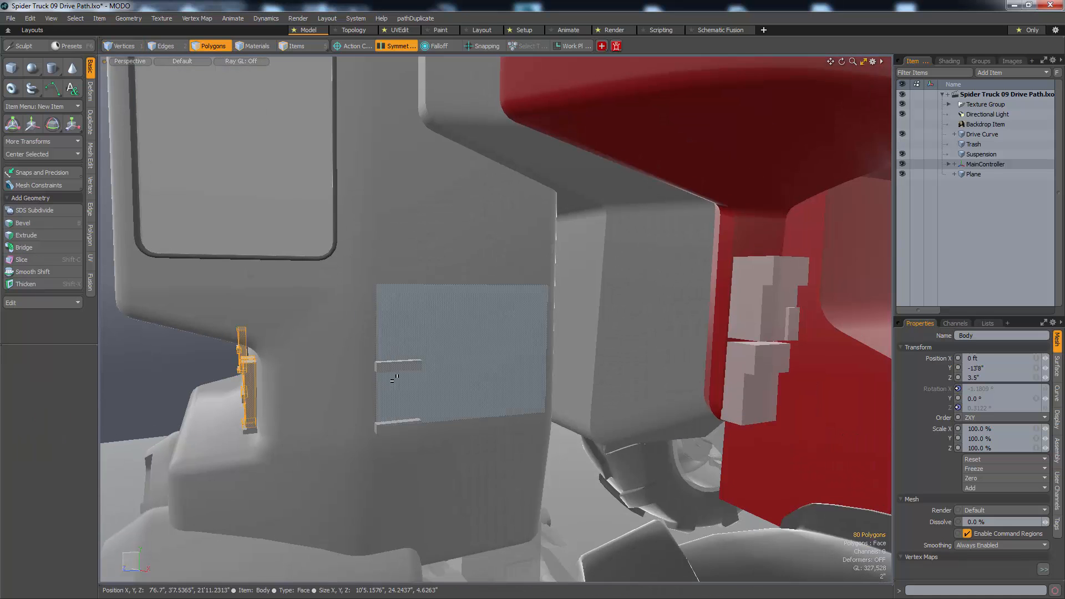
pyautogui.doubleClick(394, 367)
pyautogui.keyDown('alt'); pyautogui.moveTo(423, 277); pyautogui.dragTo(528, 310, button='middle'); pyautogui.keyUp('alt')
pyautogui.keyDown('ctrl'); pyautogui.keyDown('alt'); pyautogui.moveTo(529, 311); pyautogui.dragTo(430, 436); pyautogui.keyUp('alt'); pyautogui.keyUp('ctrl')
pyautogui.keyDown('alt'); pyautogui.moveTo(506, 378); pyautogui.dragTo(546, 395); pyautogui.keyUp('alt')
pyautogui.keyDown('alt'); pyautogui.moveTo(447, 408); pyautogui.dragTo(594, 355); pyautogui.keyUp('alt')
pyautogui.doubleClick(537, 335)
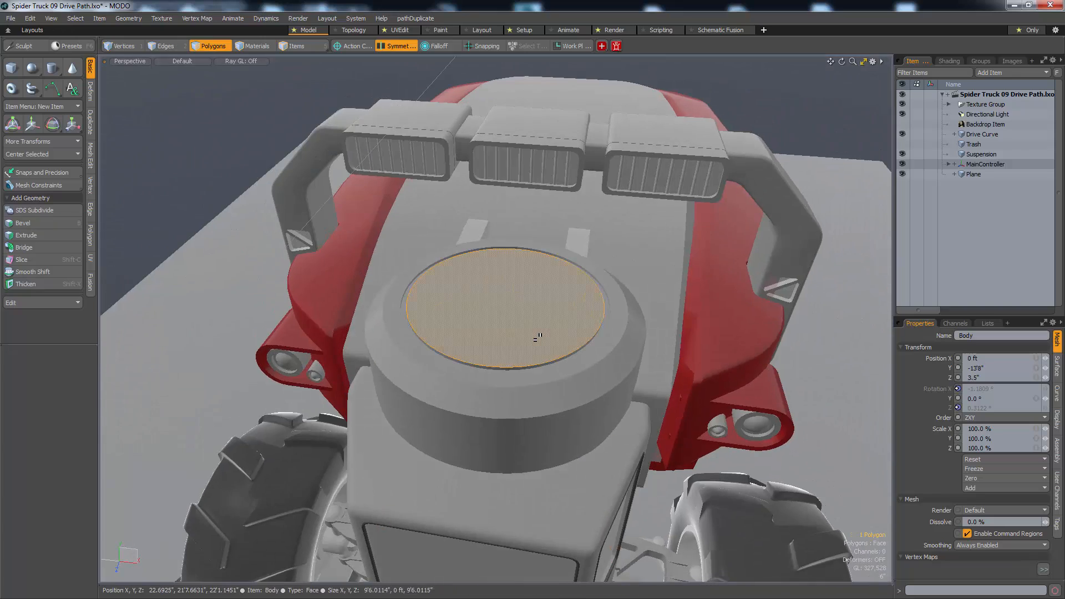
# - Draw a small upright cylinder primitive beside the front of the truck
pyautogui.click(52, 69)
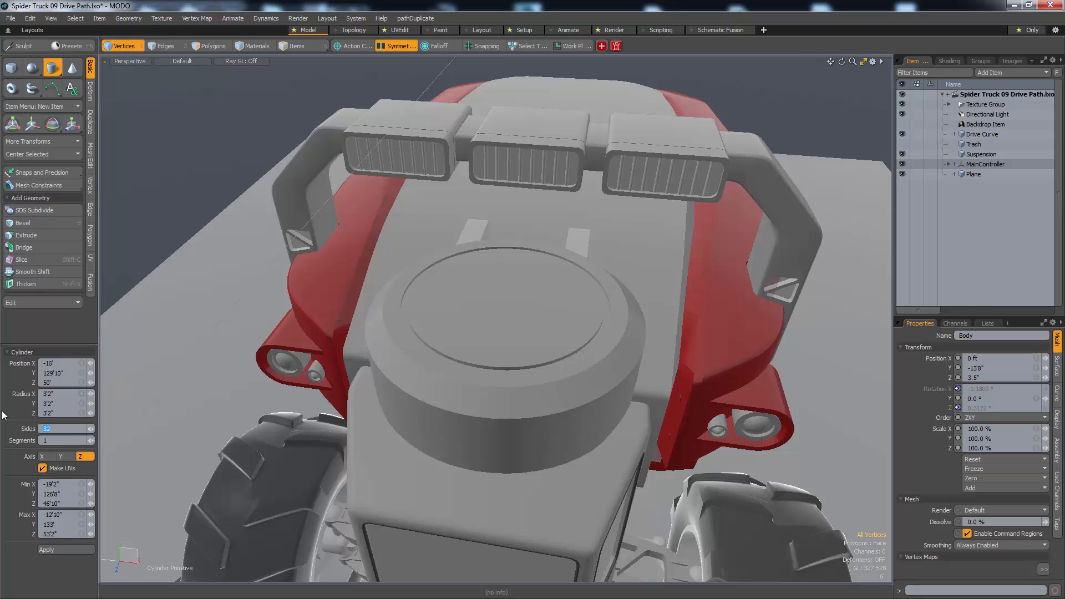
pyautogui.keyDown('alt'); pyautogui.moveTo(388, 332); pyautogui.dragTo(416, 416); pyautogui.keyUp('alt')
pyautogui.keyDown('alt'); pyautogui.keyDown('shift'); pyautogui.moveTo(416, 416); pyautogui.dragTo(536, 260); pyautogui.keyUp('shift'); pyautogui.keyUp('alt')
pyautogui.keyDown('ctrl'); pyautogui.moveTo(442, 371); pyautogui.dragTo(451, 407); pyautogui.keyUp('ctrl')
# - Turn off symmetry and delete the mirrored duplicate of the new cylinder
pyautogui.press('3')
pyautogui.doubleClick(445, 373)
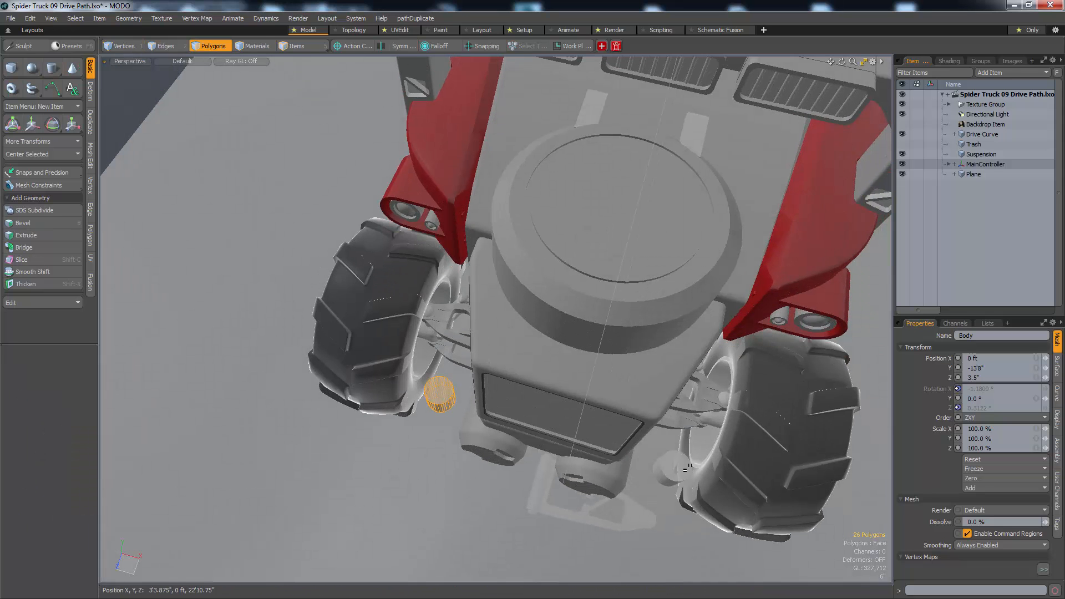
pyautogui.keyDown('alt'); pyautogui.moveTo(676, 468); pyautogui.dragTo(444, 438); pyautogui.keyUp('alt')
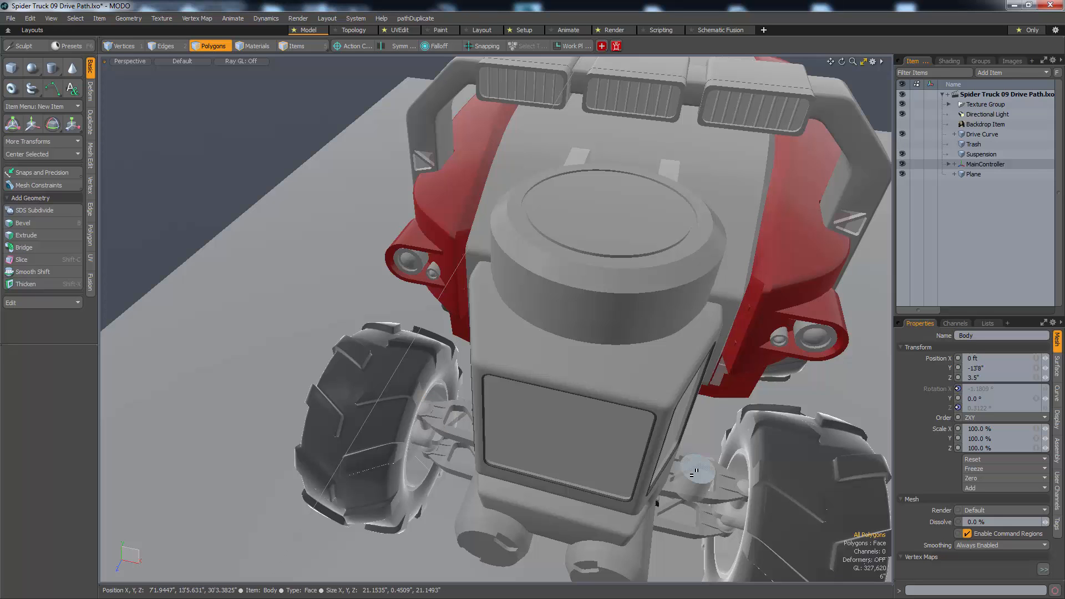
# - Select the remaining small cylinder and move it up above the cab's round top
pyautogui.doubleClick(693, 473)
pyautogui.keyDown('alt'); pyautogui.moveTo(693, 473); pyautogui.dragTo(721, 413); pyautogui.keyUp('alt')
pyautogui.press('w')
pyautogui.moveTo(729, 435); pyautogui.dragTo(678, 203)
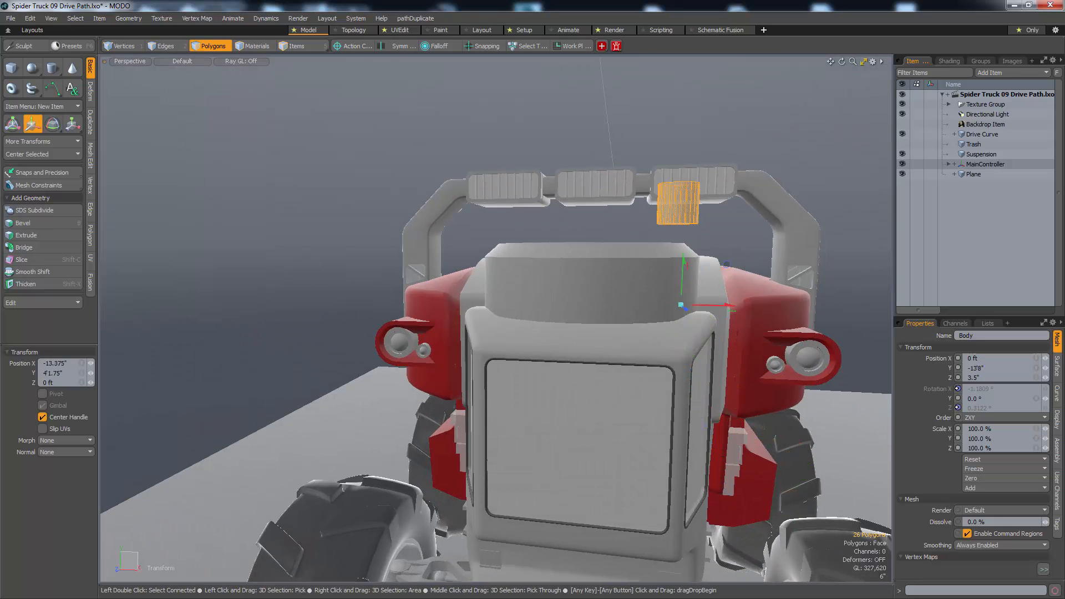
pyautogui.moveTo(681, 305); pyautogui.dragTo(581, 489)
pyautogui.moveTo(581, 489); pyautogui.dragTo(791, 465)
# - Position the small cylinder on the circular face of the cab's round top, near its front edge
pyautogui.hotkey('shift', 'a')
pyautogui.keyDown('alt'); pyautogui.moveTo(544, 376); pyautogui.dragTo(510, 528); pyautogui.keyUp('alt')
pyautogui.keyDown('alt'); pyautogui.moveTo(511, 528); pyautogui.dragTo(838, 297); pyautogui.keyUp('alt')
pyautogui.keyDown('alt'); pyautogui.moveTo(682, 328); pyautogui.dragTo(669, 413); pyautogui.keyUp('alt')
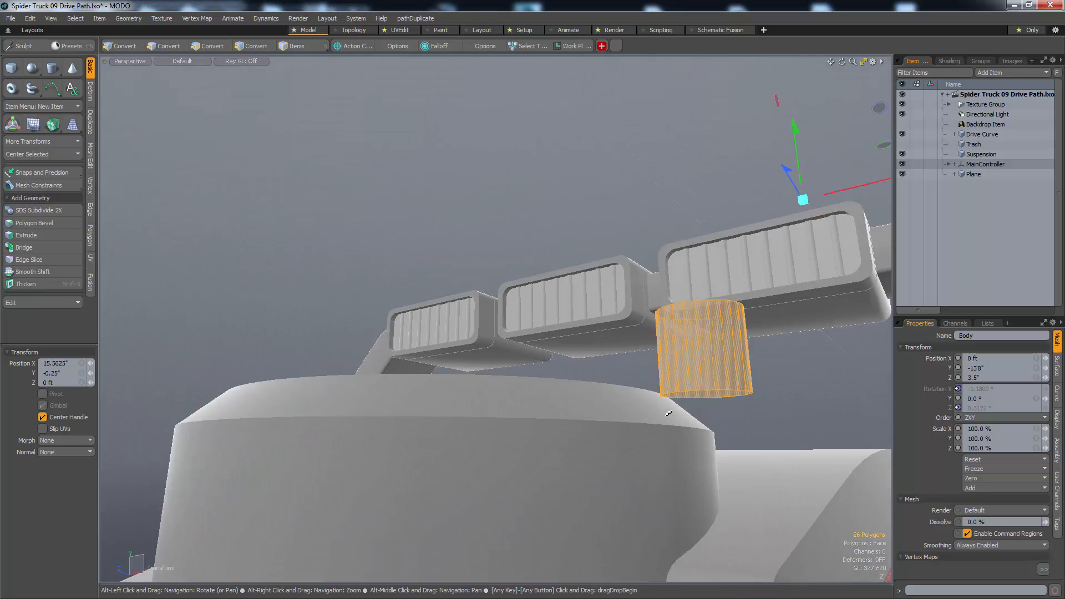
pyautogui.press('3')
pyautogui.click(699, 395)
pyautogui.moveTo(706, 376); pyautogui.dragTo(608, 535)
pyautogui.press('q')
pyautogui.doubleClick(667, 457)
pyautogui.keyDown('alt'); pyautogui.moveTo(667, 457); pyautogui.dragTo(595, 461); pyautogui.keyUp('alt')
pyautogui.press('w')
pyautogui.keyDown('alt'); pyautogui.moveTo(560, 471); pyautogui.dragTo(427, 466); pyautogui.keyUp('alt')
pyautogui.moveTo(465, 457); pyautogui.dragTo(589, 518)
# - Scale the small cylinder on the cab's round top into a wider disc
pyautogui.hotkey('shift', 'a')
pyautogui.keyDown('alt'); pyautogui.moveTo(589, 518); pyautogui.dragTo(527, 449, button='right'); pyautogui.keyUp('alt')
pyautogui.keyDown('alt'); pyautogui.moveTo(527, 450); pyautogui.dragTo(544, 505); pyautogui.keyUp('alt')
pyautogui.press('r')
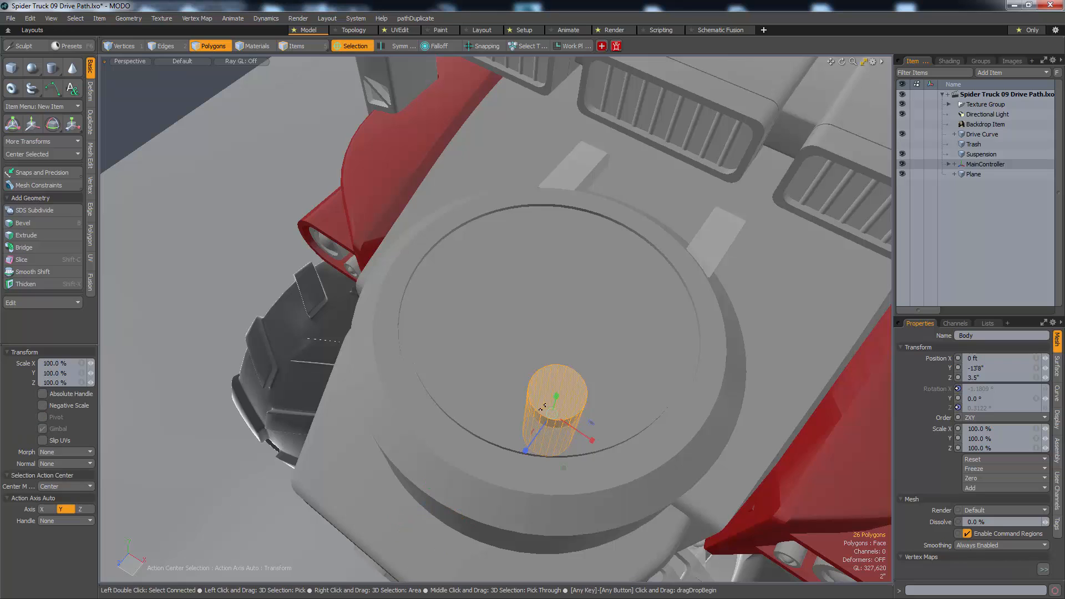
pyautogui.moveTo(552, 414); pyautogui.dragTo(514, 327)
# - Move the disc to the centre of the cab's round top and clear the selection
pyautogui.press('F2')
pyautogui.click(557, 416)
pyautogui.press('w')
pyautogui.click(458, 390)
pyautogui.press('1')
pyautogui.press('3')
pyautogui.press('1')
pyautogui.click(564, 392)
pyautogui.click(661, 415)
# - Draw a small cube primitive at the cab's upper front edge, beside the round top, and select it for editing
pyautogui.scroll(-3, 527, 382)
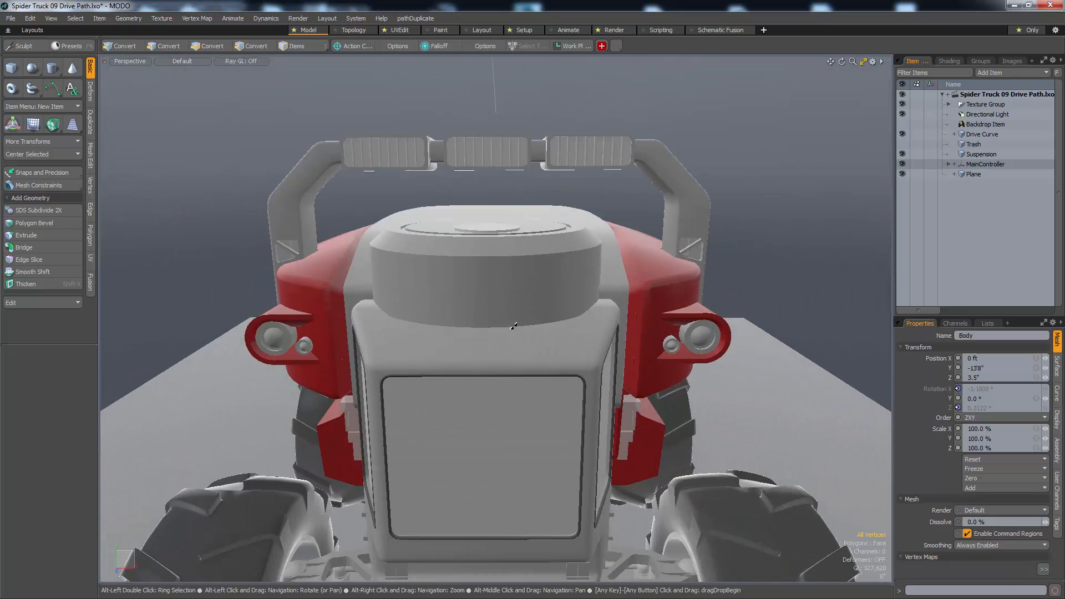
pyautogui.scroll(5, 521, 321)
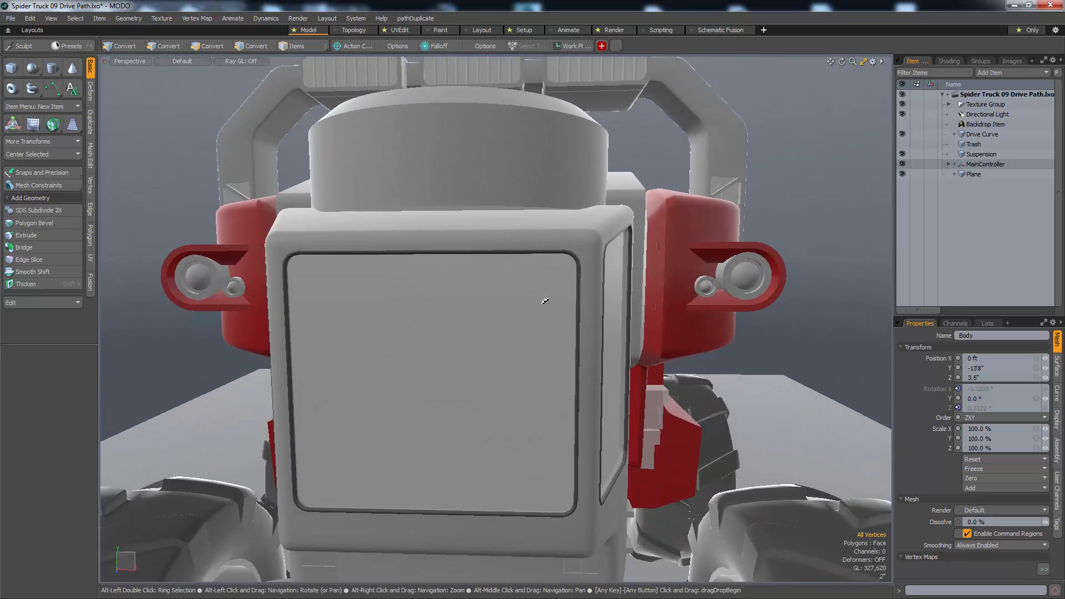
pyautogui.click(13, 69)
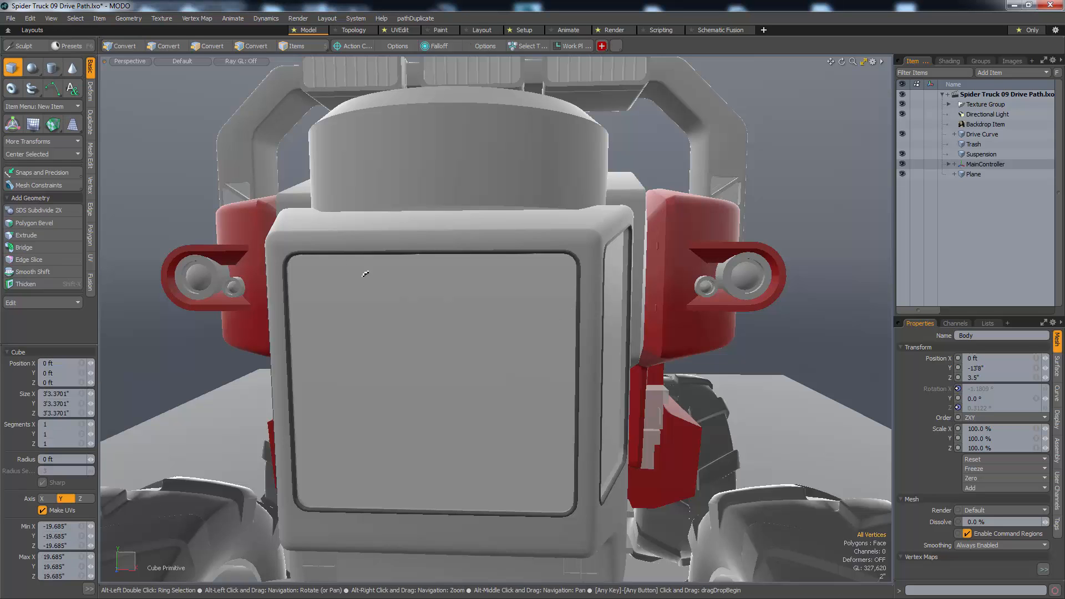
pyautogui.scroll(2, 521, 261)
pyautogui.press('q')
pyautogui.press('3')
pyautogui.doubleClick(567, 214)
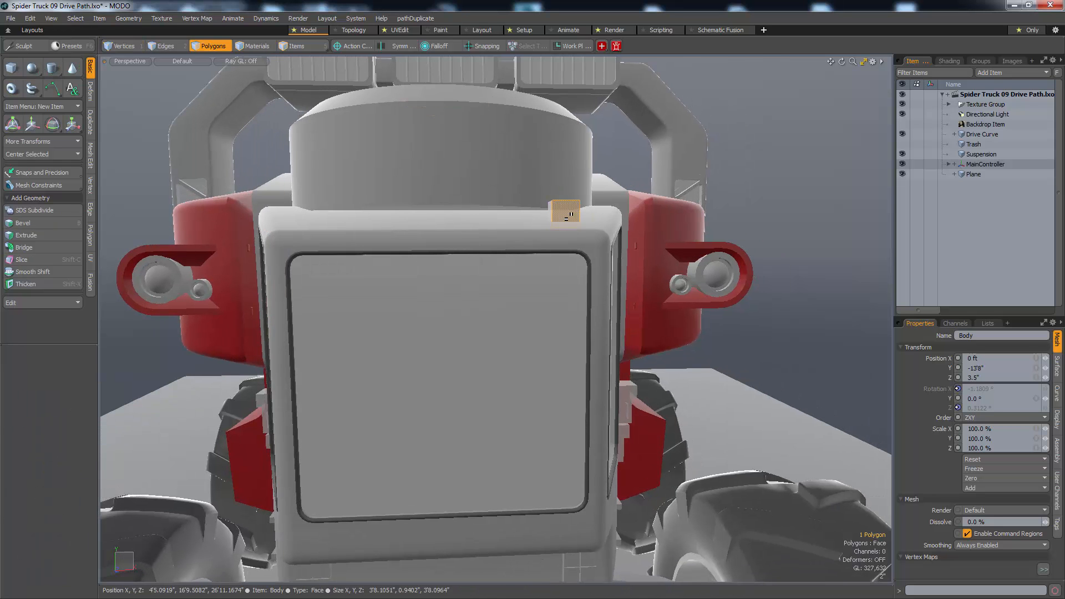
# - Move the small cube onto the ledge near the cab's front corner and adjust its proportions
pyautogui.keyDown('alt'); pyautogui.moveTo(567, 215); pyautogui.dragTo(591, 349); pyautogui.keyUp('alt')
pyautogui.press('w')
pyautogui.moveTo(591, 349); pyautogui.dragTo(671, 298)
pyautogui.hotkey('shift', 'a')
pyautogui.scroll(-4, 504, 278)
pyautogui.press('r')
pyautogui.press('w')
# - Select a single face of the block and move it to reshape the block on the ledge
pyautogui.keyDown('alt'); pyautogui.moveTo(671, 298); pyautogui.dragTo(399, 324); pyautogui.keyUp('alt')
pyautogui.press('q')
pyautogui.click(542, 324)
pyautogui.press('w')
pyautogui.keyDown('alt'); pyautogui.moveTo(542, 326); pyautogui.dragTo(507, 334); pyautogui.keyUp('alt')
# - Bevel the block's front face with an inset of about 0.71", then a shift of about 2.81" and inset of 0.94"
pyautogui.press('q')
pyautogui.click(533, 294)
pyautogui.press('b')
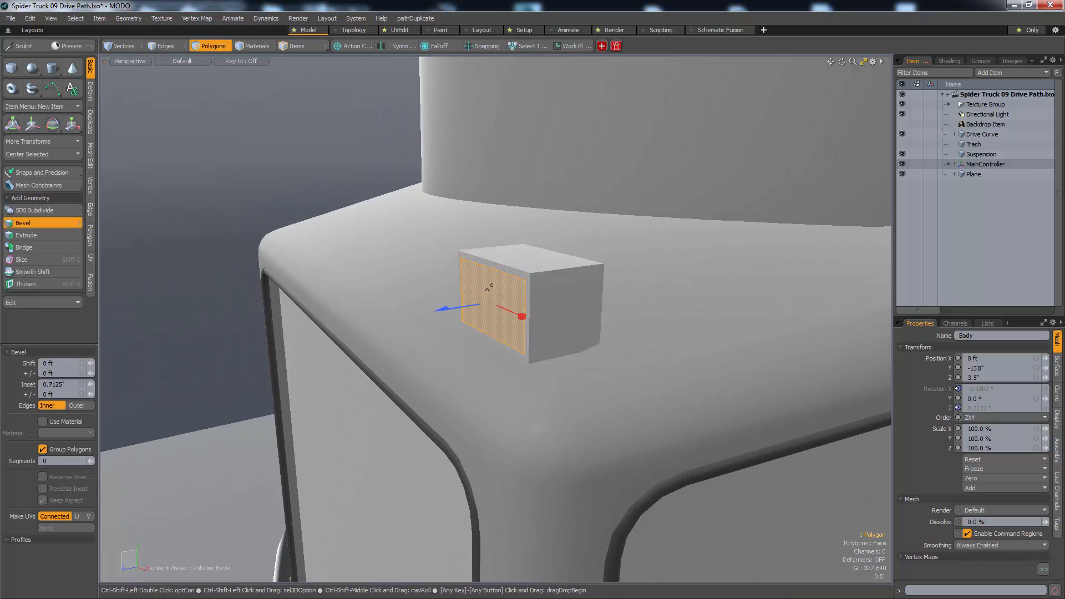
pyautogui.moveTo(469, 306); pyautogui.dragTo(425, 315)
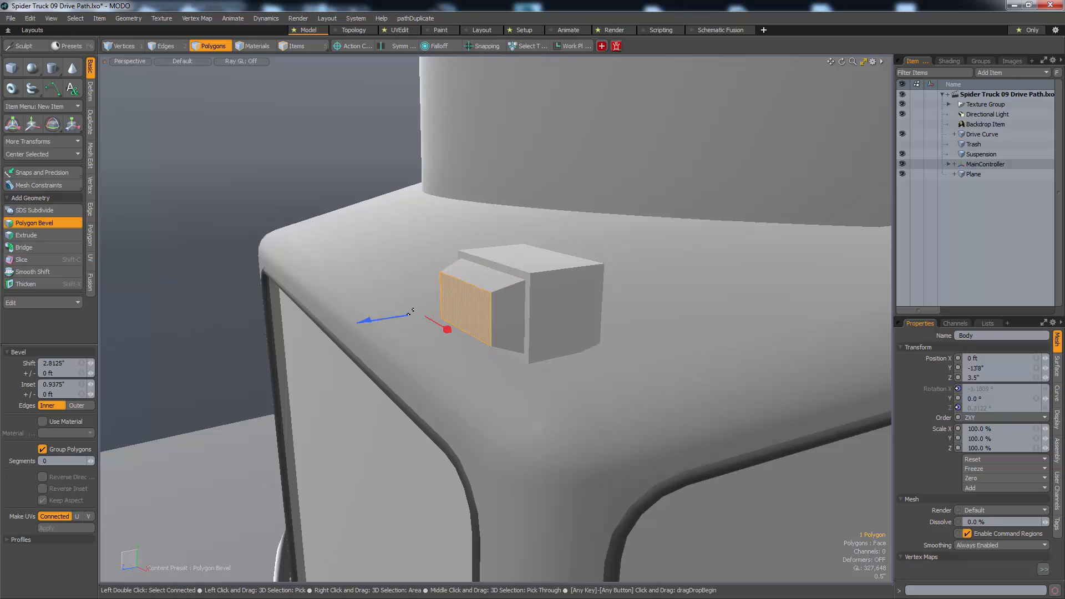
# - Select the block's lengthwise corner edges and round them with an Edge Bevel of about 1.44" at round level 2
pyautogui.press('2')
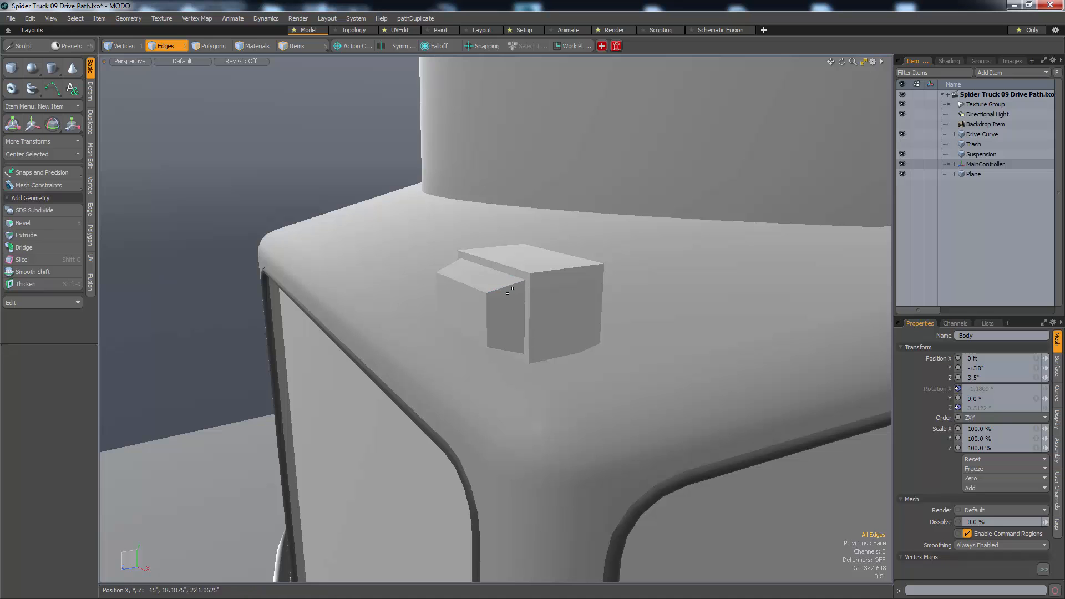
pyautogui.click(509, 285)
pyautogui.keyDown('alt'); pyautogui.moveTo(511, 318); pyautogui.dragTo(512, 306); pyautogui.keyUp('alt')
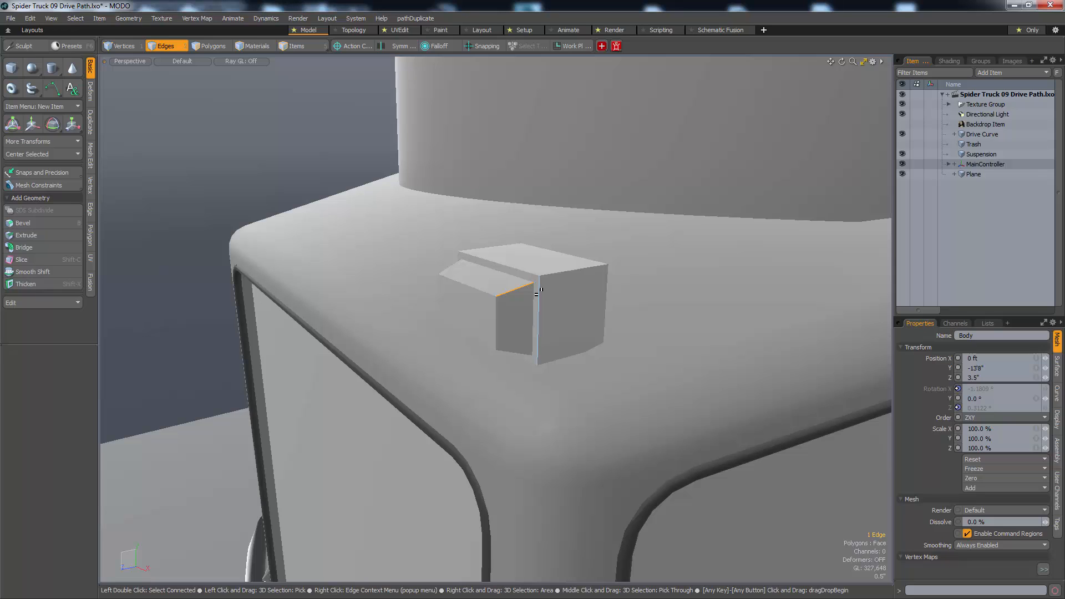
pyautogui.press('alt')
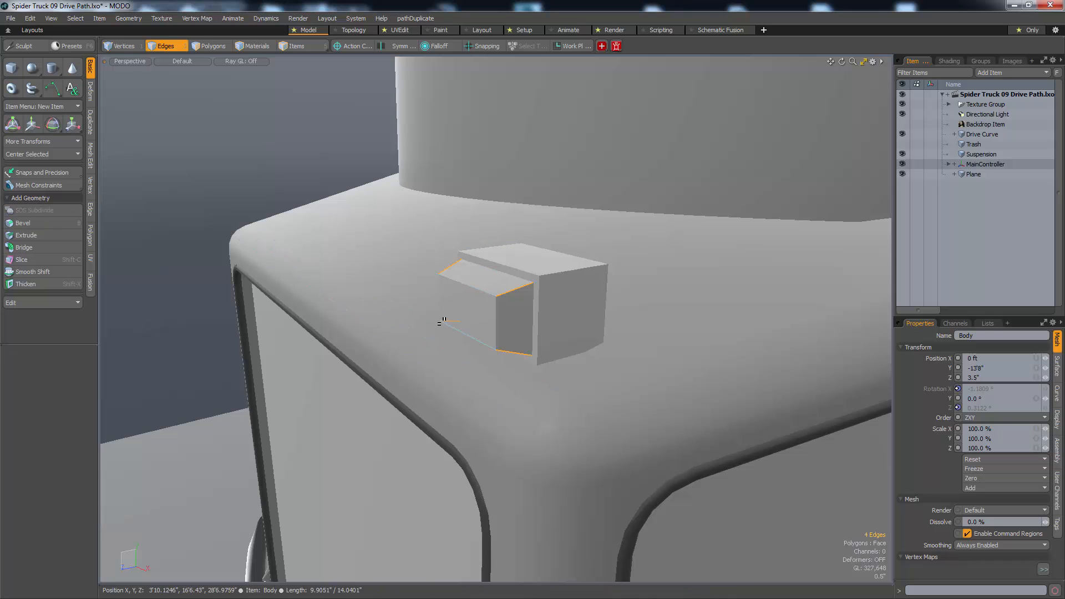
pyautogui.press('l')
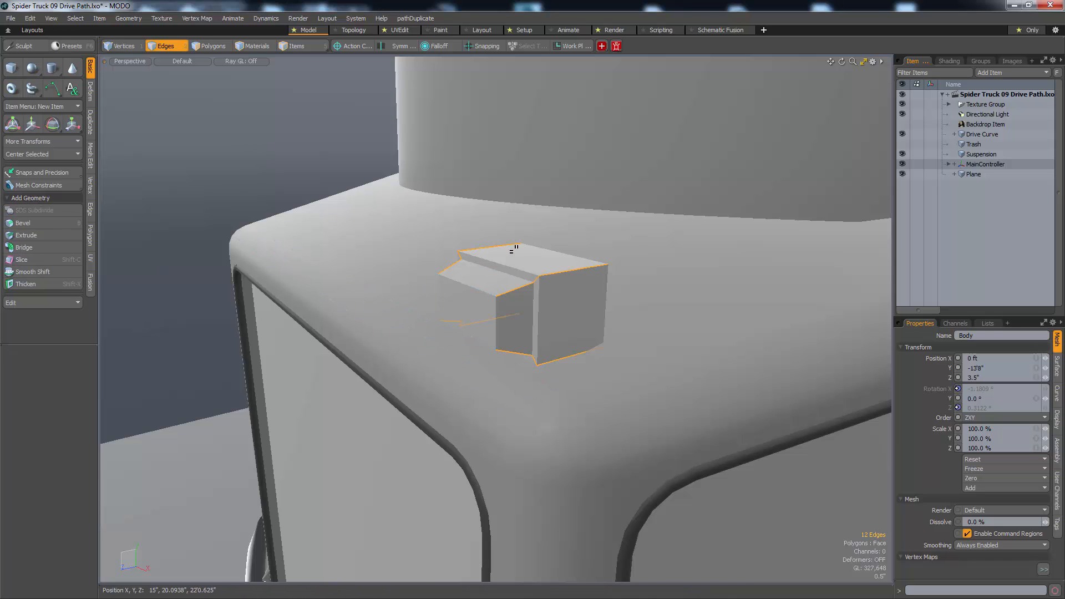
pyautogui.press('b')
pyautogui.moveTo(490, 254); pyautogui.dragTo(541, 254)
pyautogui.moveTo(520, 212); pyautogui.dragTo(542, 213, button='right')
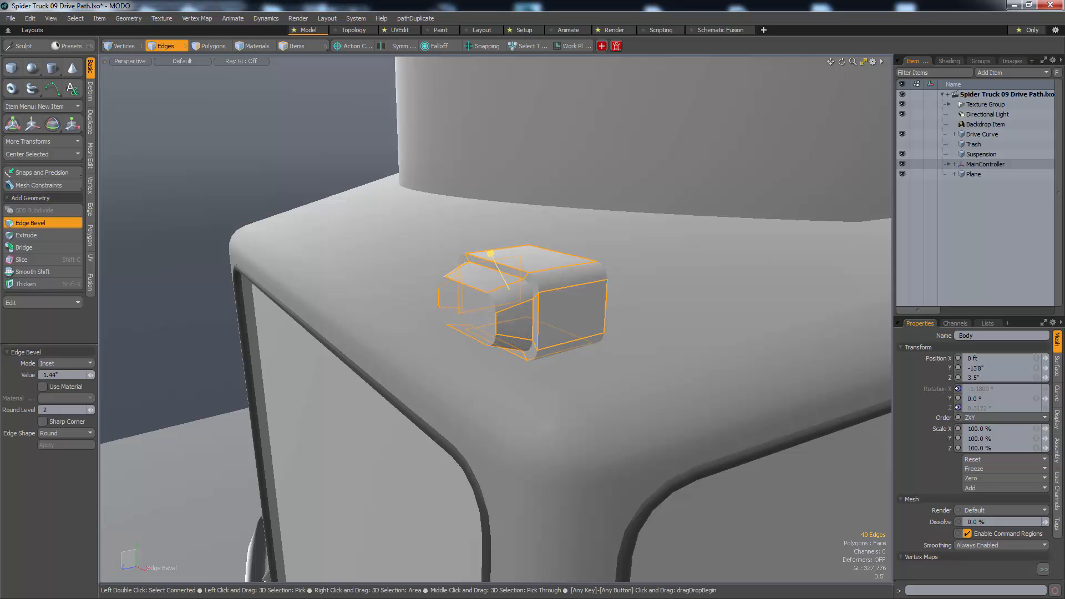
pyautogui.moveTo(488, 254)
pyautogui.mouseDown()
pyautogui.moveTo(478, 254)
pyautogui.moveTo(493, 254)
pyautogui.mouseUp()
# - Round the front face's perimeter by converting the face selection to its boundary edges and beveling them
pyautogui.keyDown('alt'); pyautogui.moveTo(571, 271); pyautogui.dragTo(668, 335); pyautogui.keyUp('alt')
pyautogui.press('3')
pyautogui.click(527, 325)
pyautogui.hotkey('alt', '2')
pyautogui.press('b')
pyautogui.press('1')
pyautogui.press('3')
pyautogui.click(520, 332)
pyautogui.keyDown('alt'); pyautogui.moveTo(522, 332); pyautogui.dragTo(570, 323, button='right'); pyautogui.keyUp('alt')
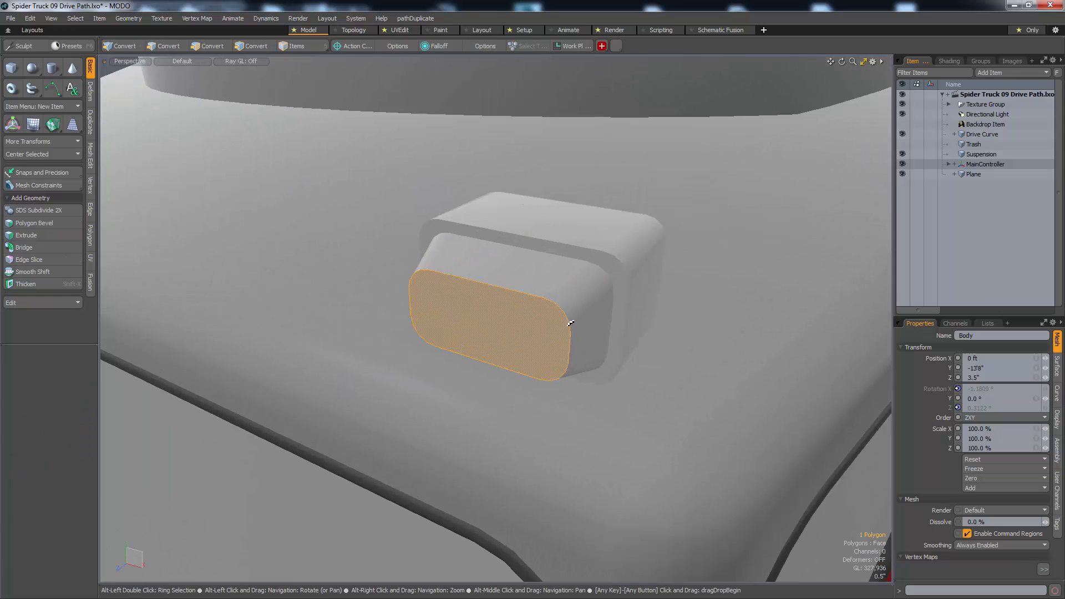
pyautogui.hotkey('alt', '2')
pyautogui.press('b')
pyautogui.moveTo(570, 323); pyautogui.dragTo(471, 331)
# - Select the block's whole protruding front section, scale it to about 89%, and move it about -0.22" in Z
pyautogui.press('3')
pyautogui.click(468, 329)
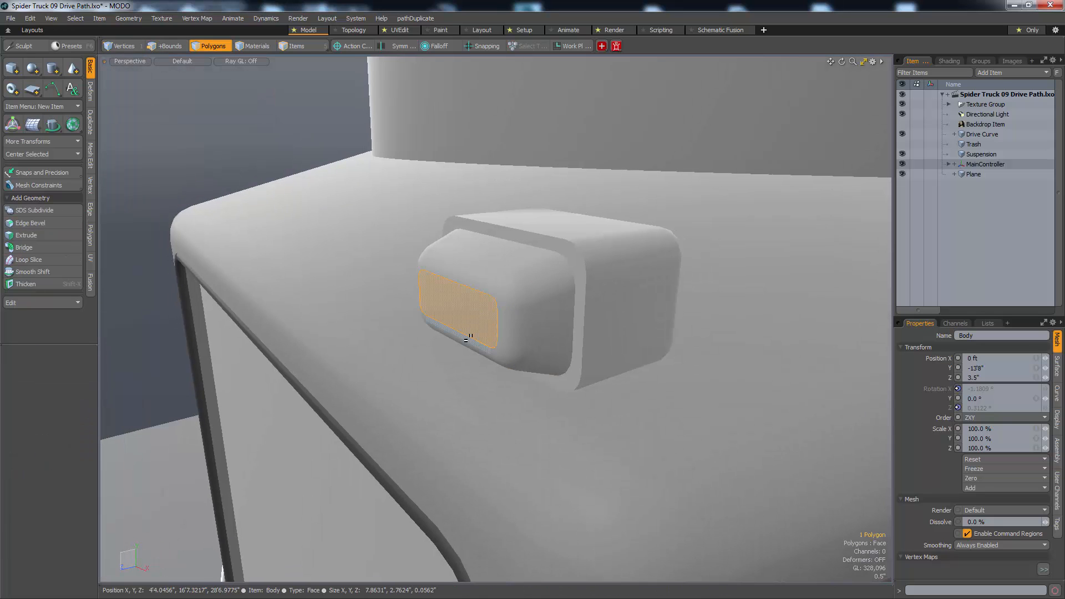
pyautogui.hotkey('shift', 'Up')
pyautogui.hotkey('shift', 'Up')
pyautogui.hotkey('shift', 'Up')
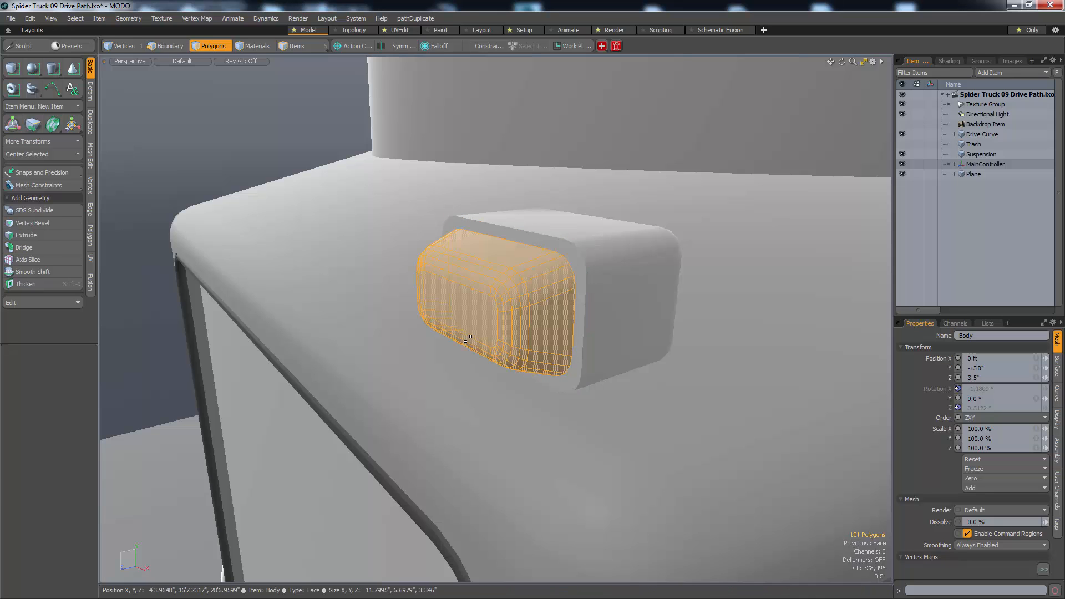
pyautogui.press('y')
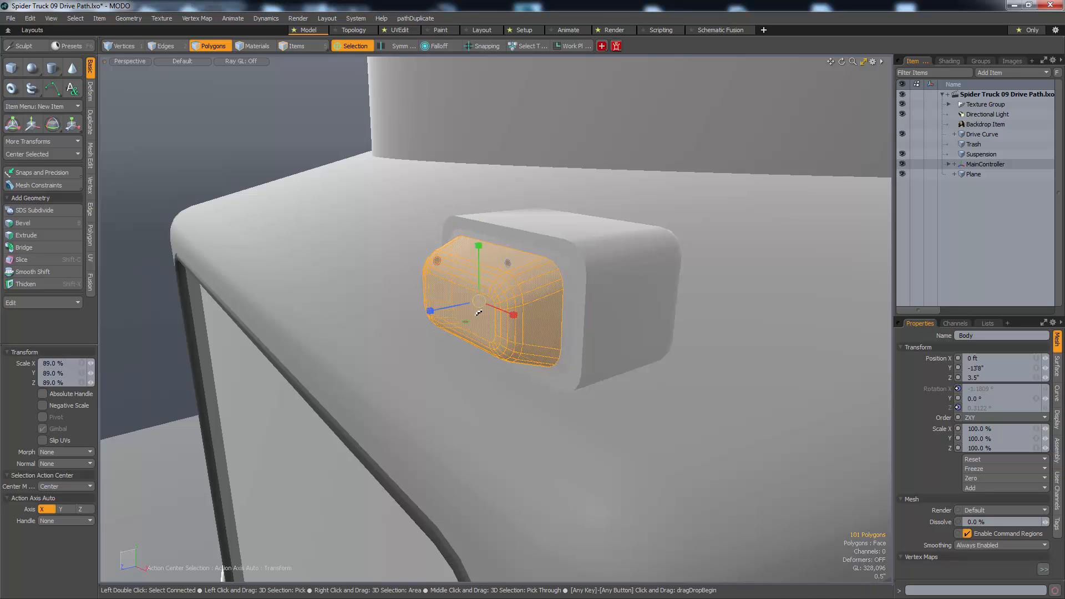
pyautogui.keyDown('alt'); pyautogui.moveTo(490, 307); pyautogui.dragTo(442, 312); pyautogui.keyUp('alt')
pyautogui.press('w')
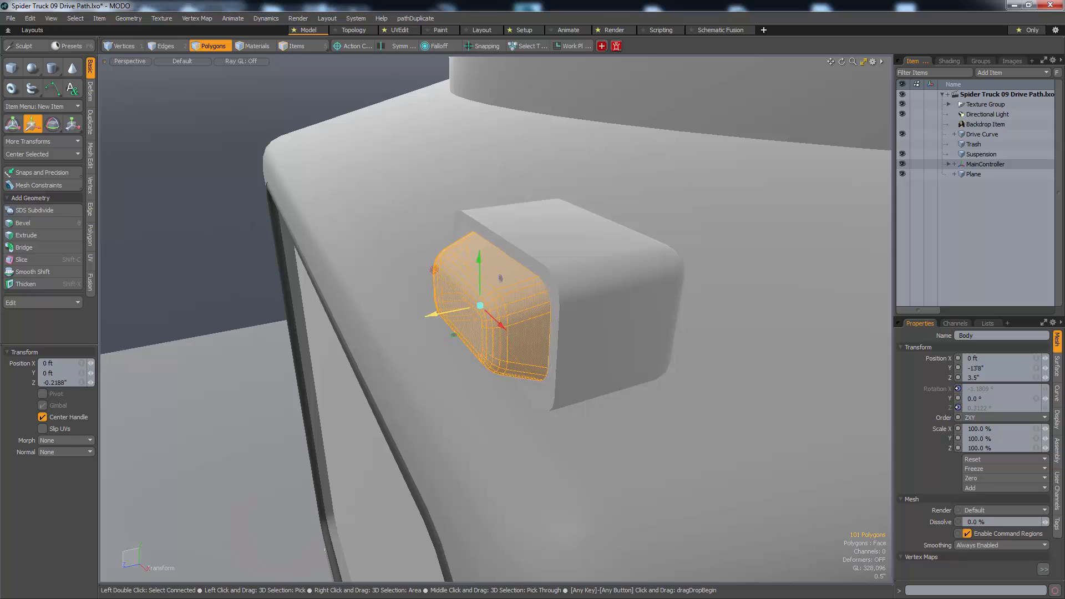
pyautogui.keyDown('ctrl'); pyautogui.keyDown('alt'); pyautogui.moveTo(524, 312); pyautogui.dragTo(537, 331); pyautogui.keyUp('alt'); pyautogui.keyUp('ctrl')
# - Thicken the protruding front section inward with an offset of about -0.7"
pyautogui.hotkey('shift', 'x')
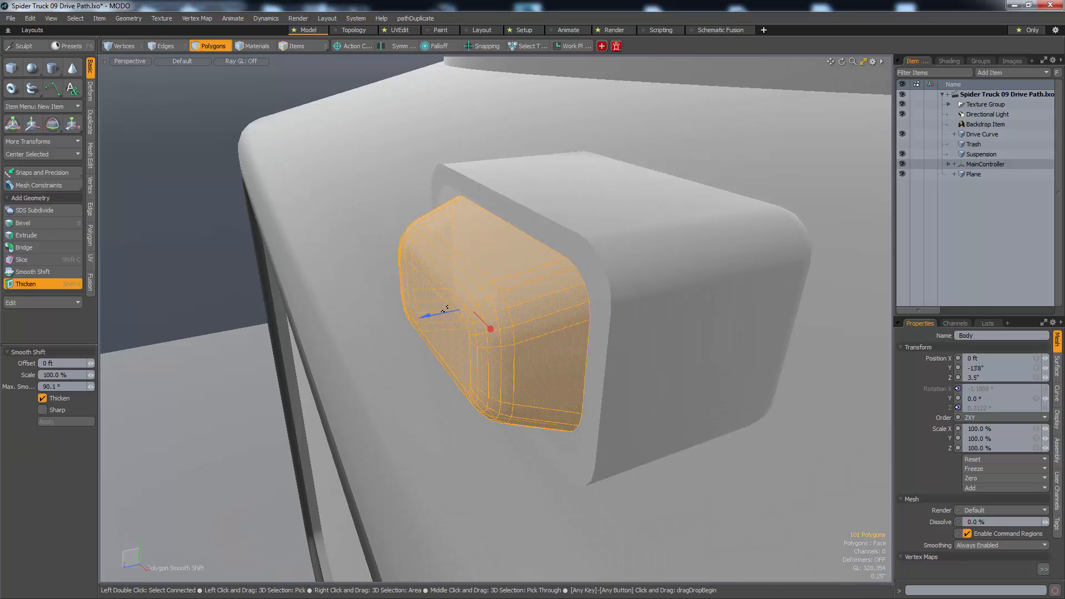
pyautogui.moveTo(430, 315); pyautogui.dragTo(451, 310)
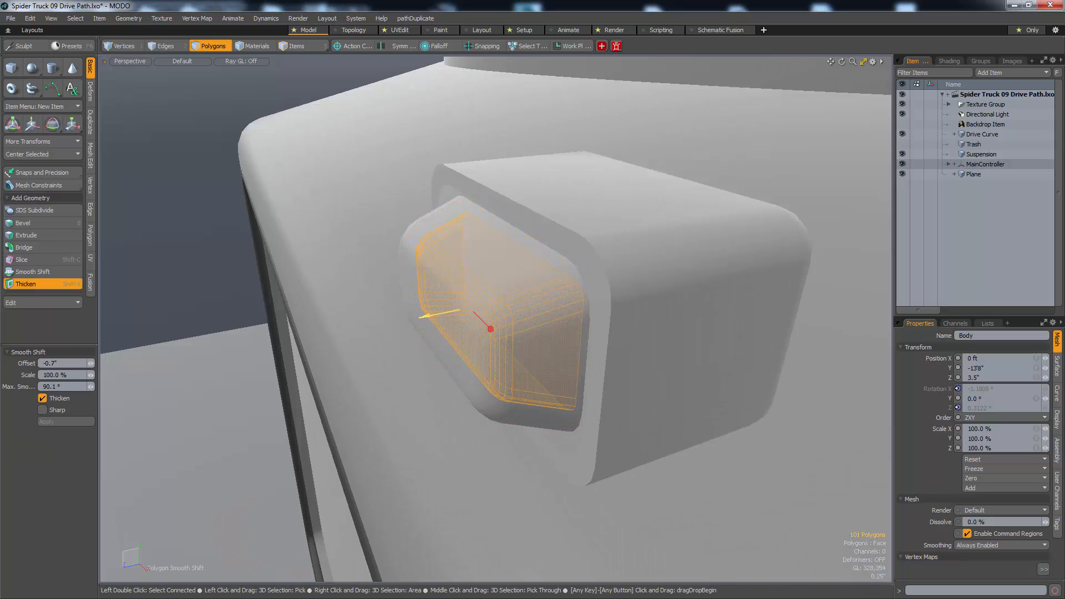
pyautogui.keyDown('alt'); pyautogui.moveTo(565, 388); pyautogui.dragTo(608, 347); pyautogui.keyUp('alt')
# - Try to extend the edge loop around the block's front opening into the block, then undo it
pyautogui.press('2')
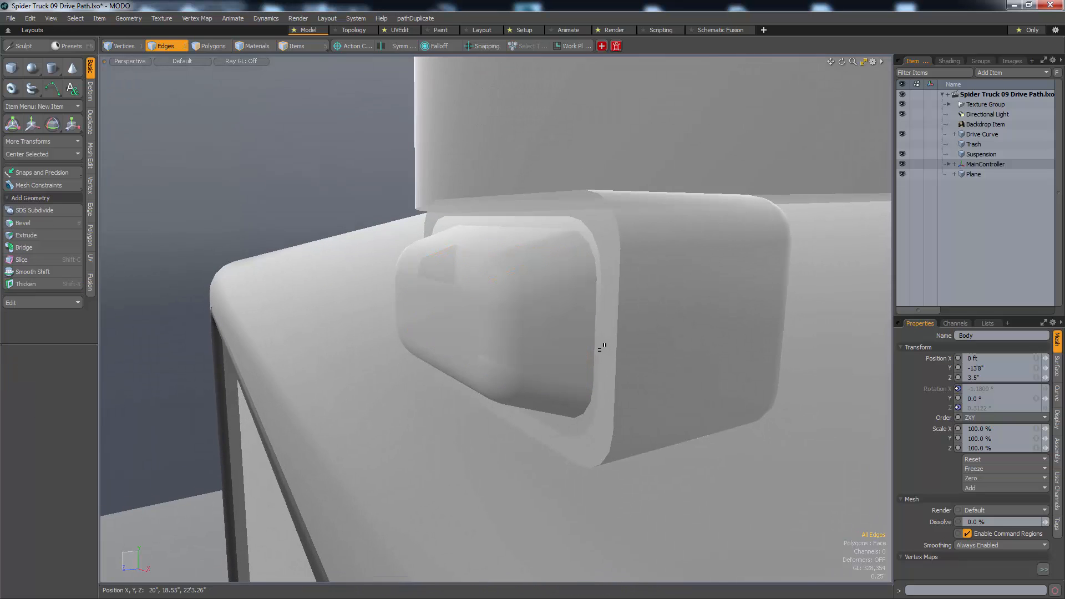
pyautogui.doubleClick(599, 347)
pyautogui.keyDown('alt'); pyautogui.moveTo(594, 383); pyautogui.dragTo(549, 382); pyautogui.keyUp('alt')
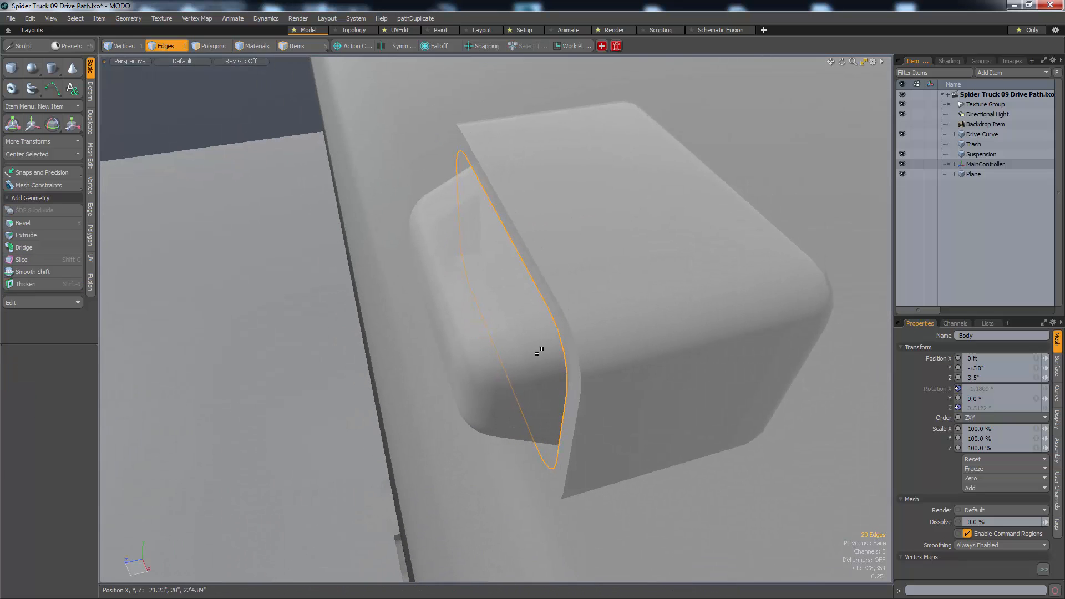
pyautogui.hotkey('shift', 'x')
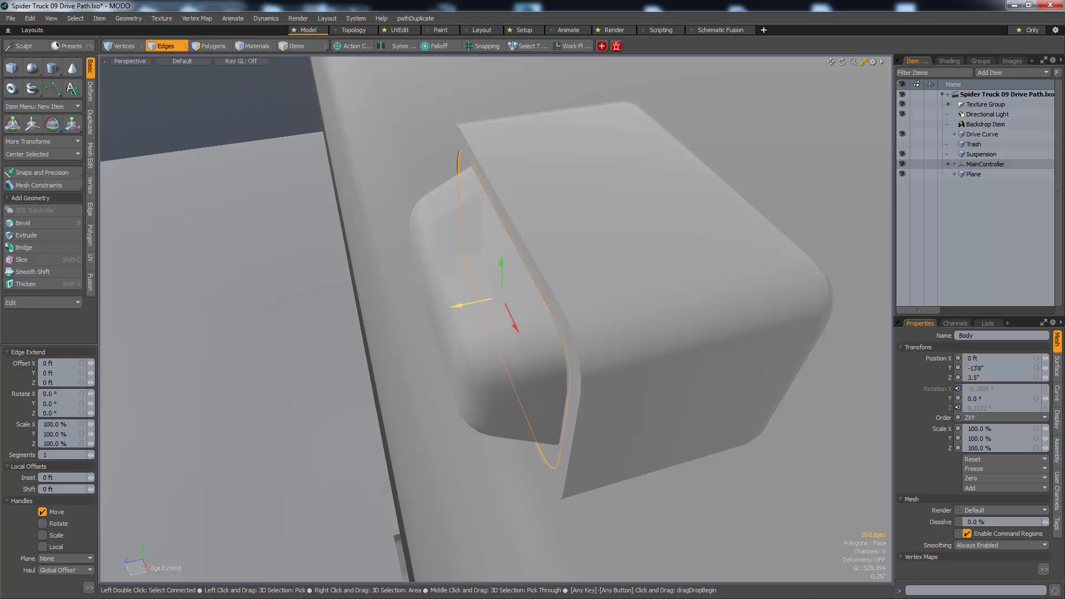
pyautogui.moveTo(469, 303); pyautogui.dragTo(540, 311)
pyautogui.hotkey('ctrl', 'z')
pyautogui.hotkey('ctrl', 'z')
pyautogui.hotkey('ctrl', 'z')
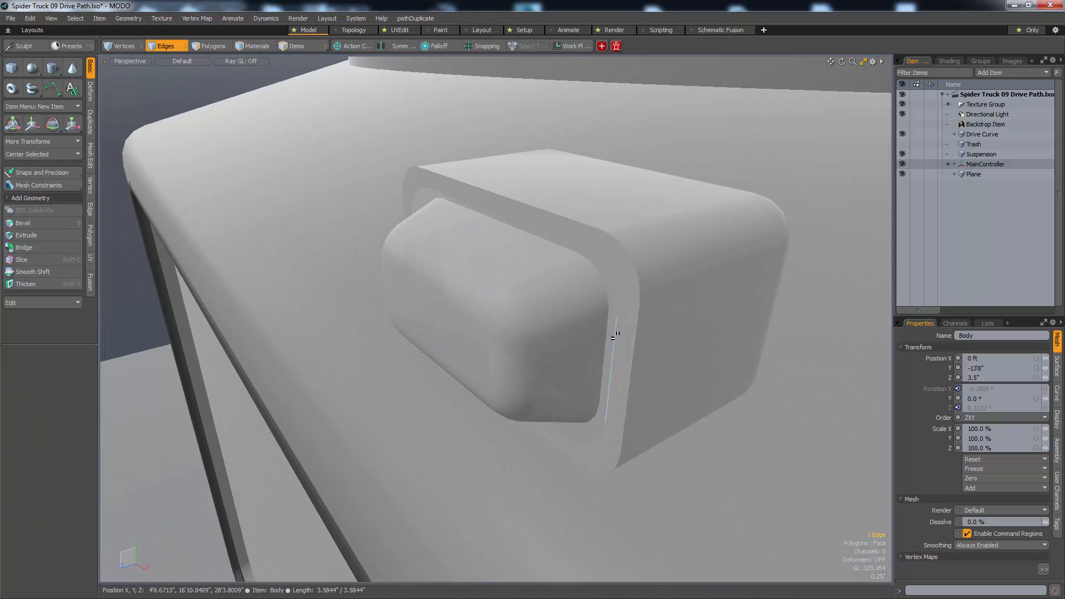
# - Select the edge loop around the block's front opening again and show the wireframe overlay on the meshes
pyautogui.doubleClick(615, 335)
pyautogui.hotkey('ctrl', '3')
pyautogui.click(700, 337)
pyautogui.keyDown('alt'); pyautogui.moveTo(626, 316); pyautogui.dragTo(600, 332); pyautogui.keyUp('alt')
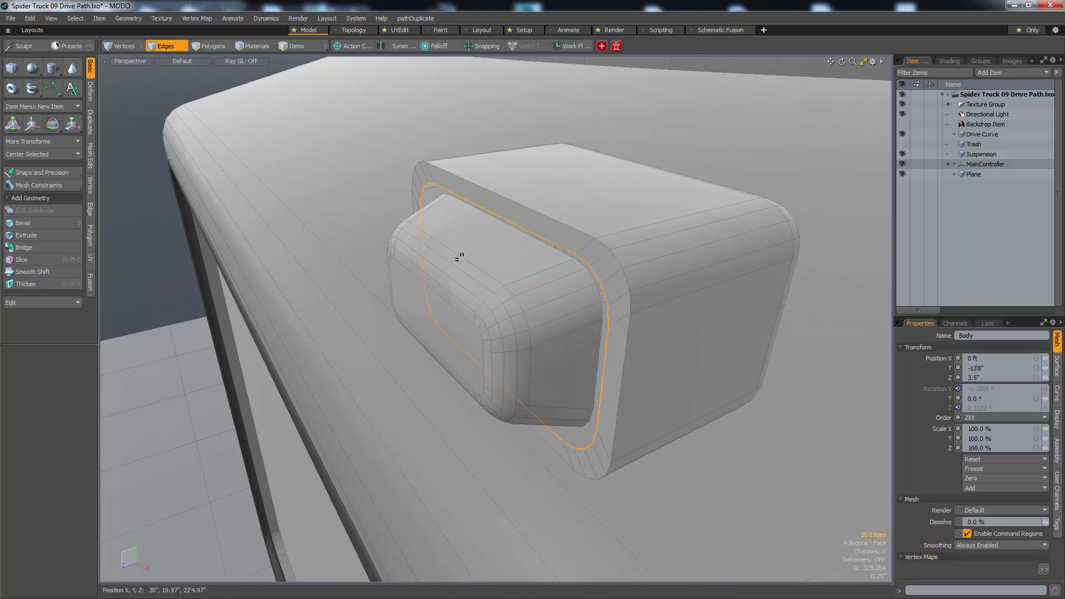
# - Try Edge Extend on the opening's edge loop with the move handle, then undo it and drop the tool
pyautogui.press('z')
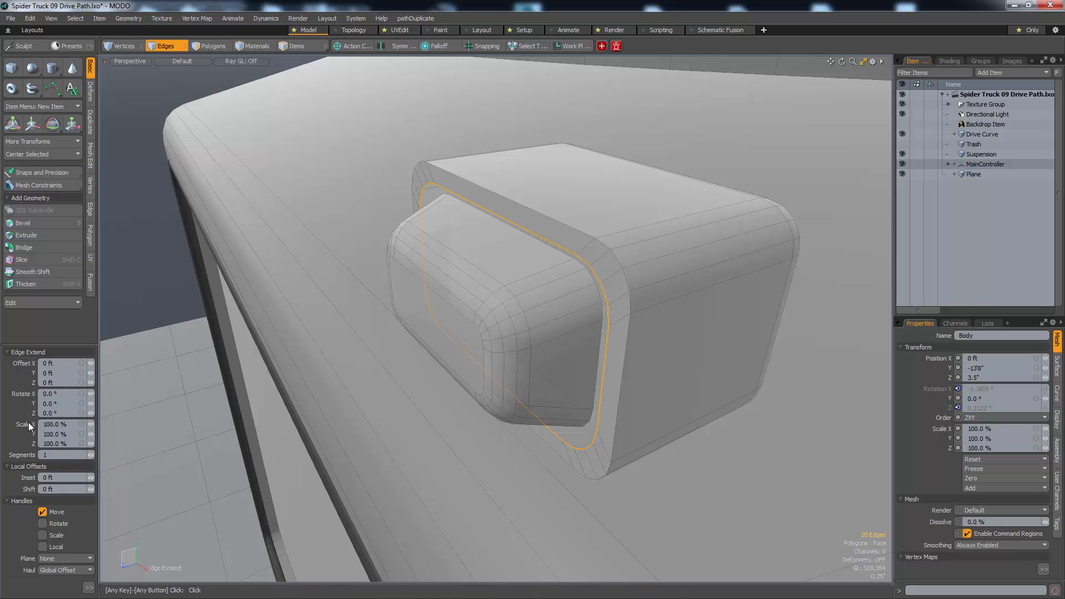
pyautogui.keyDown('alt'); pyautogui.moveTo(505, 336); pyautogui.dragTo(468, 297); pyautogui.keyUp('alt')
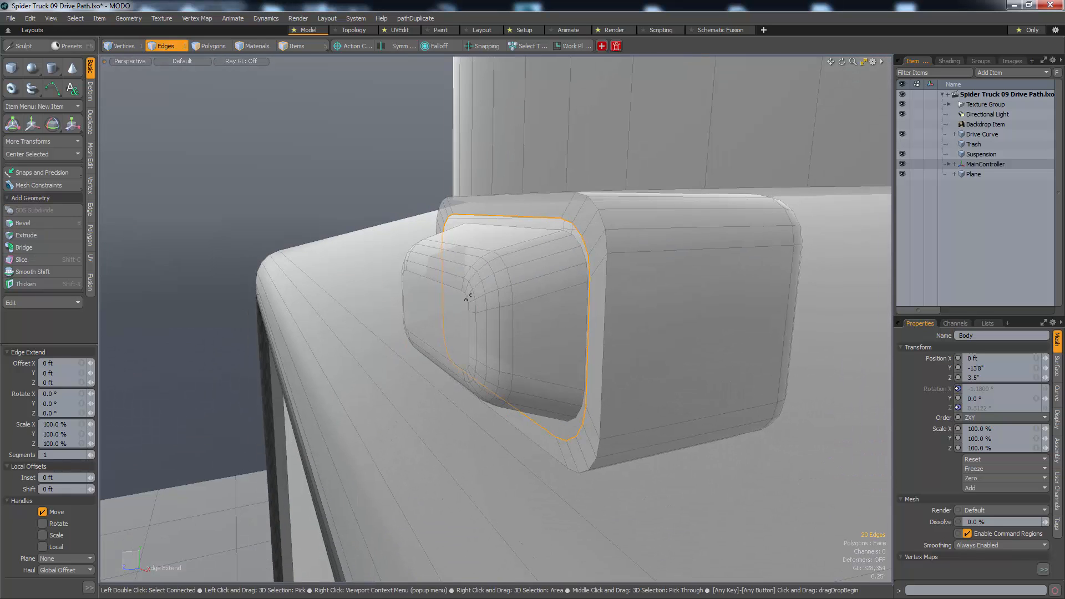
pyautogui.keyDown('alt'); pyautogui.moveTo(568, 245); pyautogui.dragTo(399, 236); pyautogui.keyUp('alt')
pyautogui.click(318, 168)
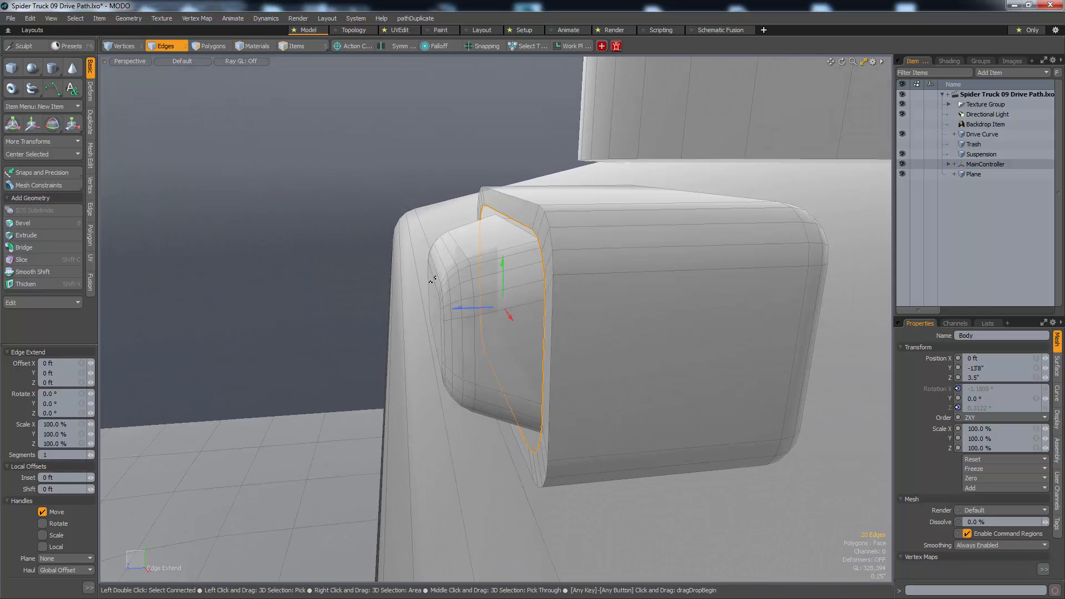
pyautogui.moveTo(484, 309)
pyautogui.mouseDown()
pyautogui.moveTo(424, 311)
pyautogui.moveTo(488, 311)
pyautogui.moveTo(473, 311)
pyautogui.mouseUp()
pyautogui.hotkey('ctrl', 'z')
pyautogui.press('space')
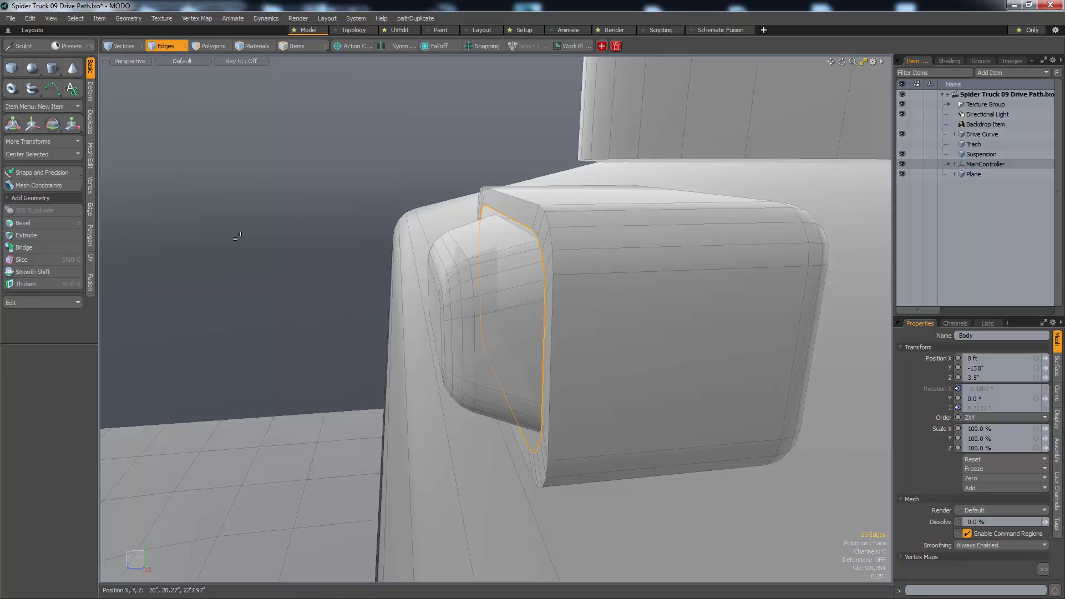
# - Start Edge Extend on the opening's loop, enable Auto Activate for it in the tool pipeline, and reopen its options
pyautogui.press('z')
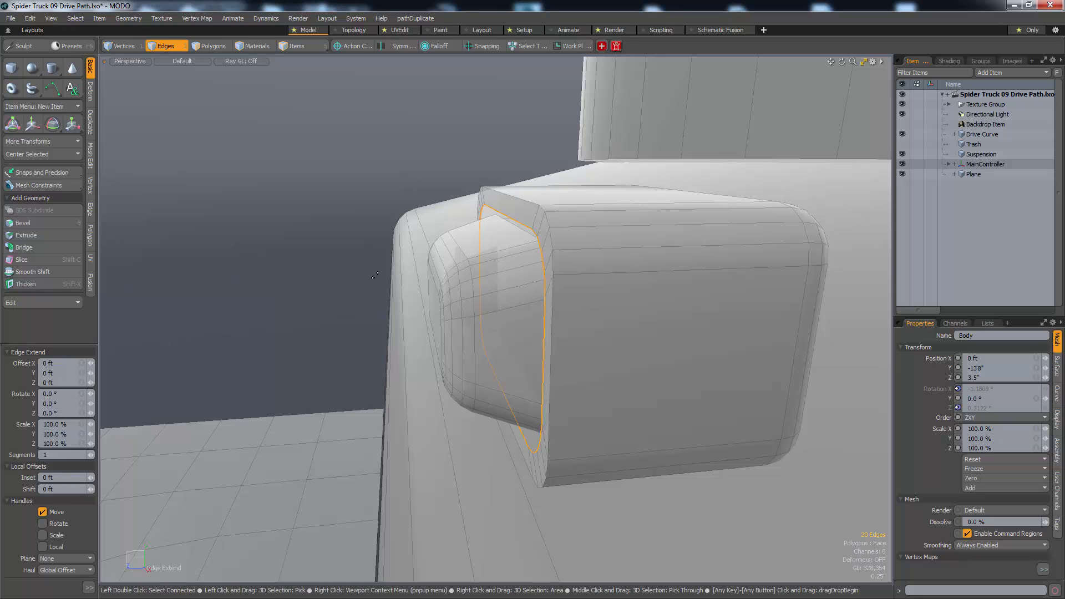
pyautogui.click(990, 324)
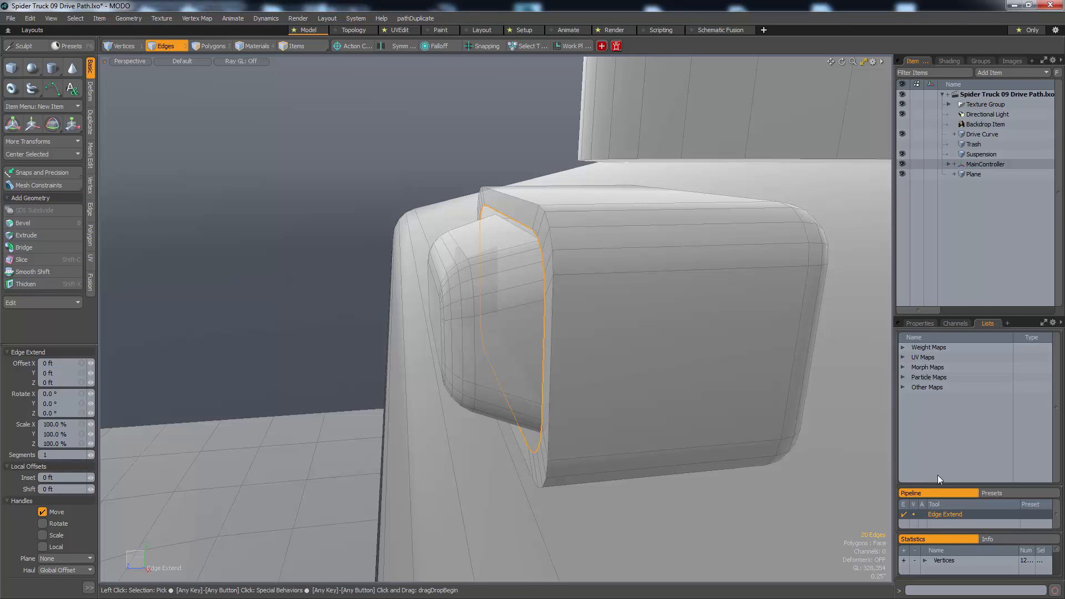
pyautogui.moveTo(942, 478); pyautogui.dragTo(943, 423)
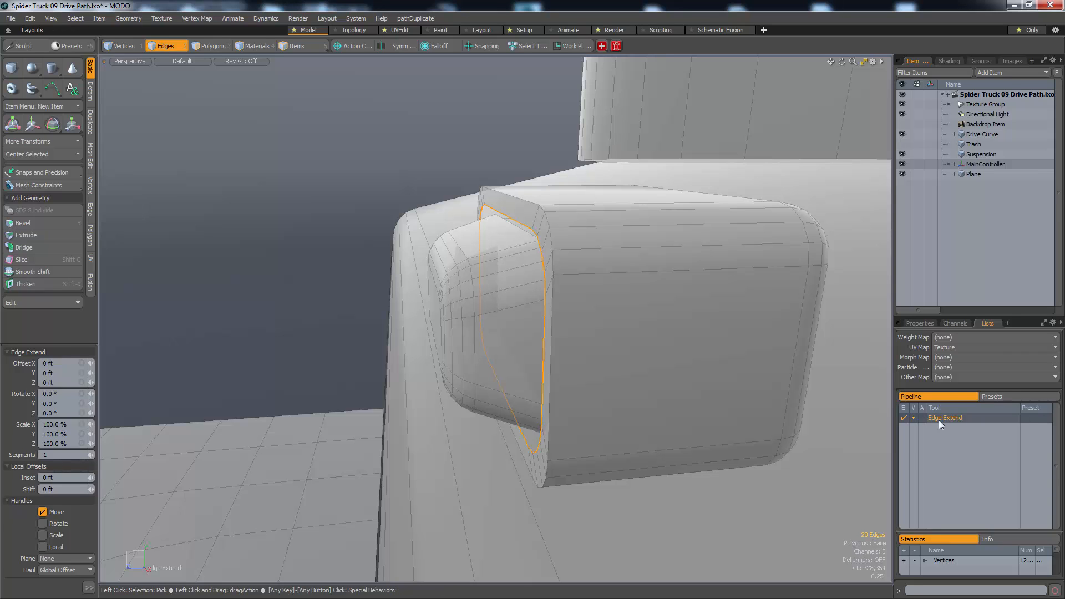
pyautogui.moveTo(950, 390); pyautogui.dragTo(948, 410)
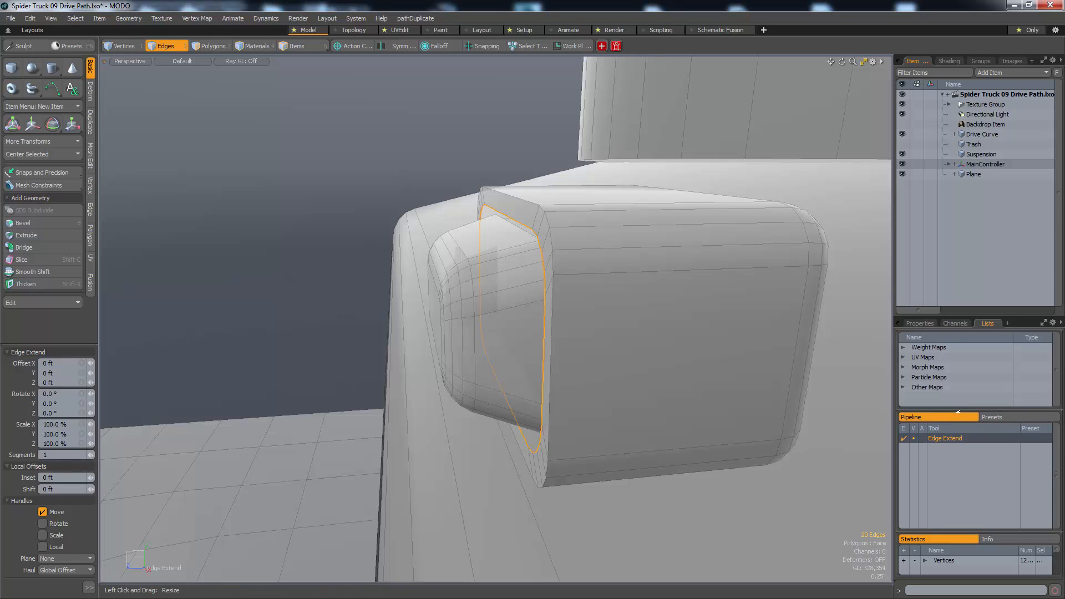
pyautogui.rightClick(942, 440)
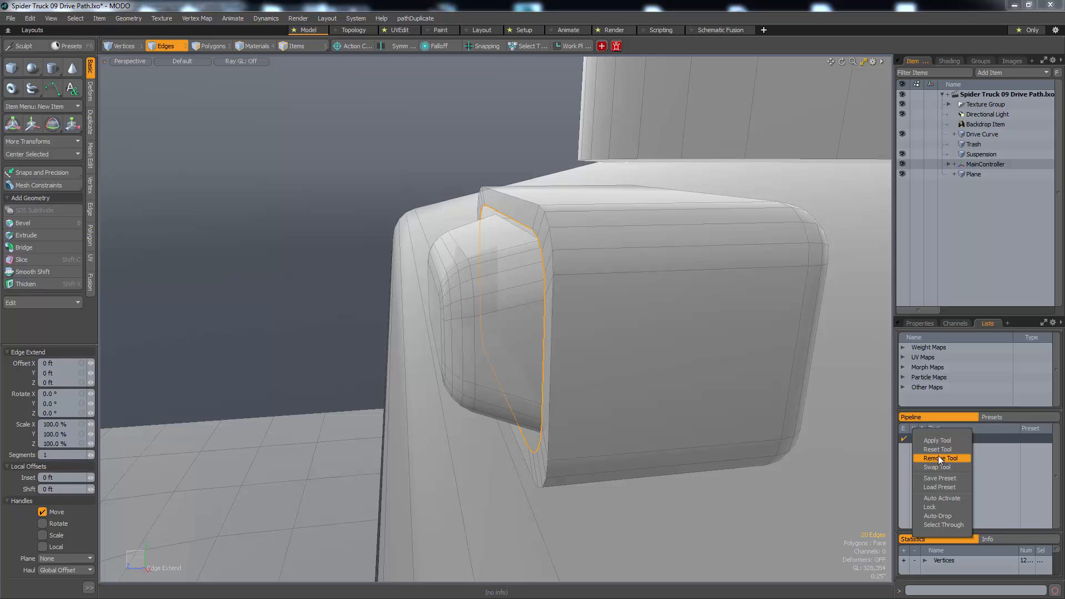
pyautogui.click(940, 497)
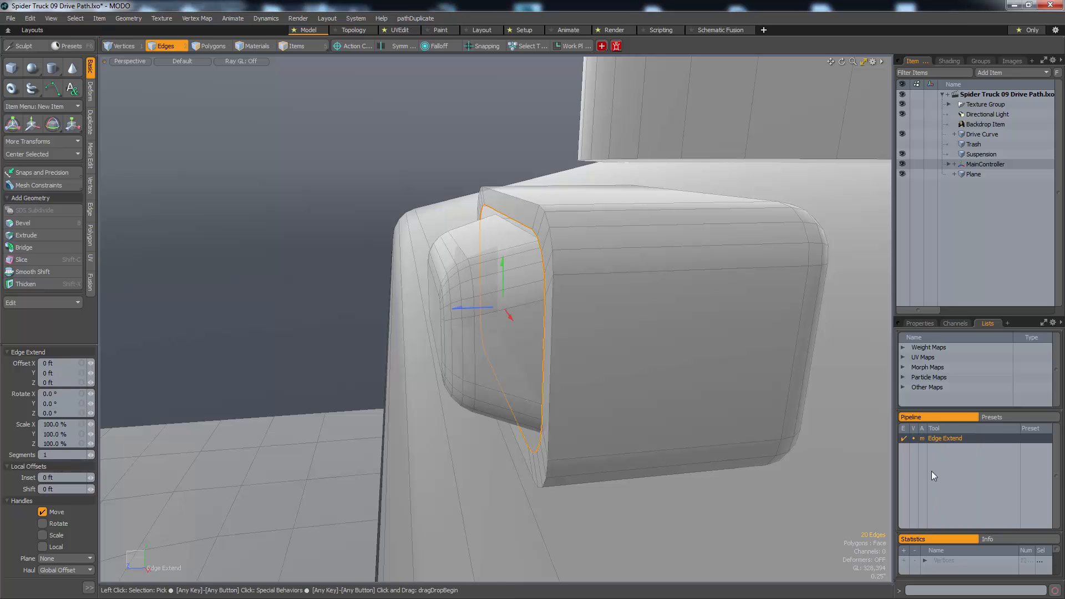
pyautogui.rightClick(943, 438)
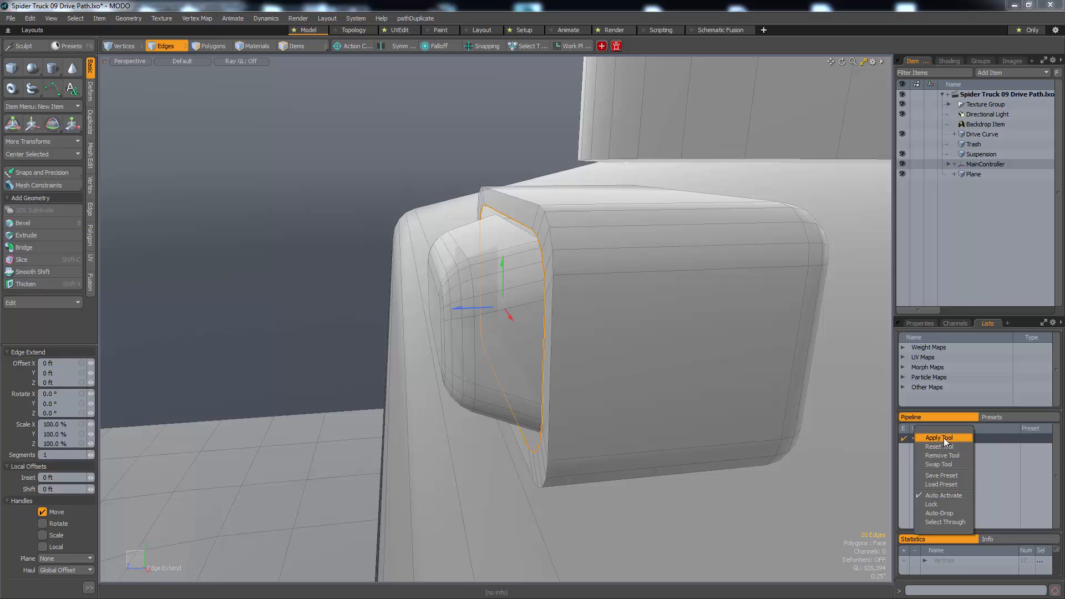
# - Save the Edge Extend tool as the edge.extend preset and extend the opening's edge loop into the block
pyautogui.click(944, 476)
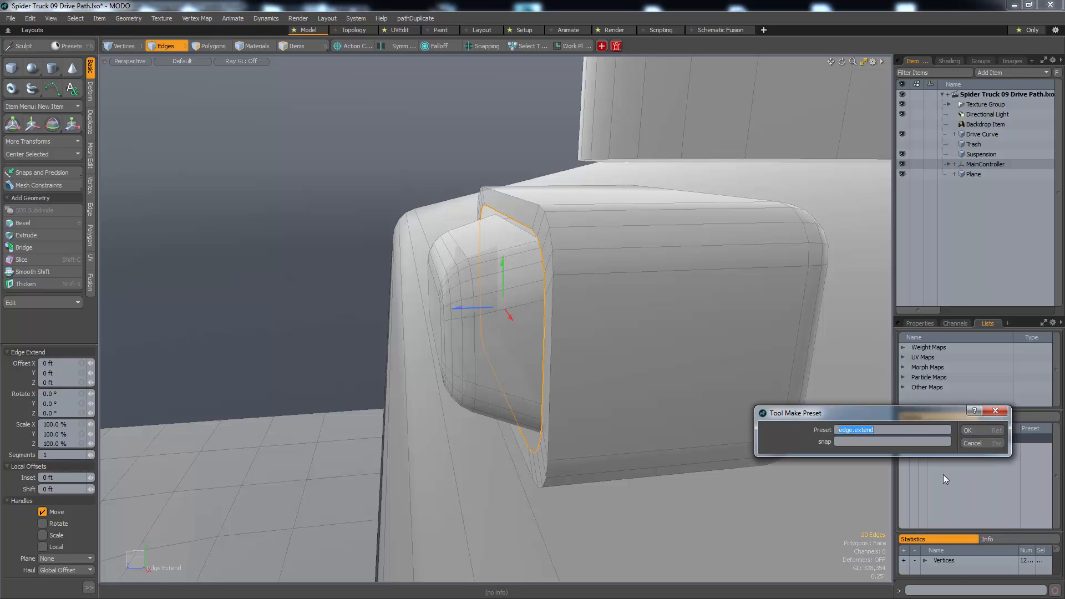
pyautogui.click(980, 431)
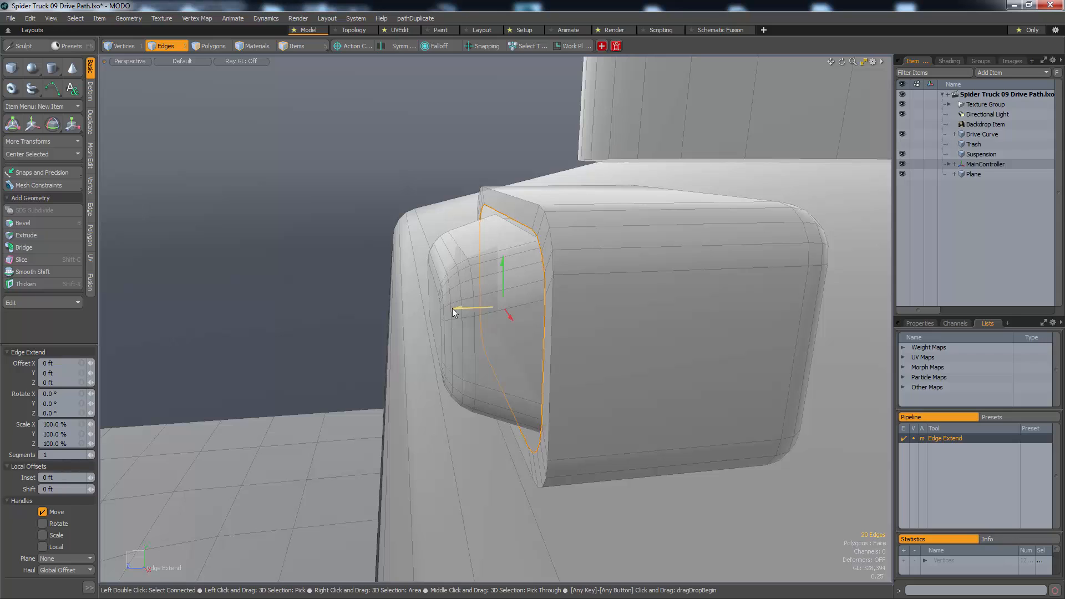
pyautogui.moveTo(453, 312); pyautogui.dragTo(469, 310)
pyautogui.press('q')
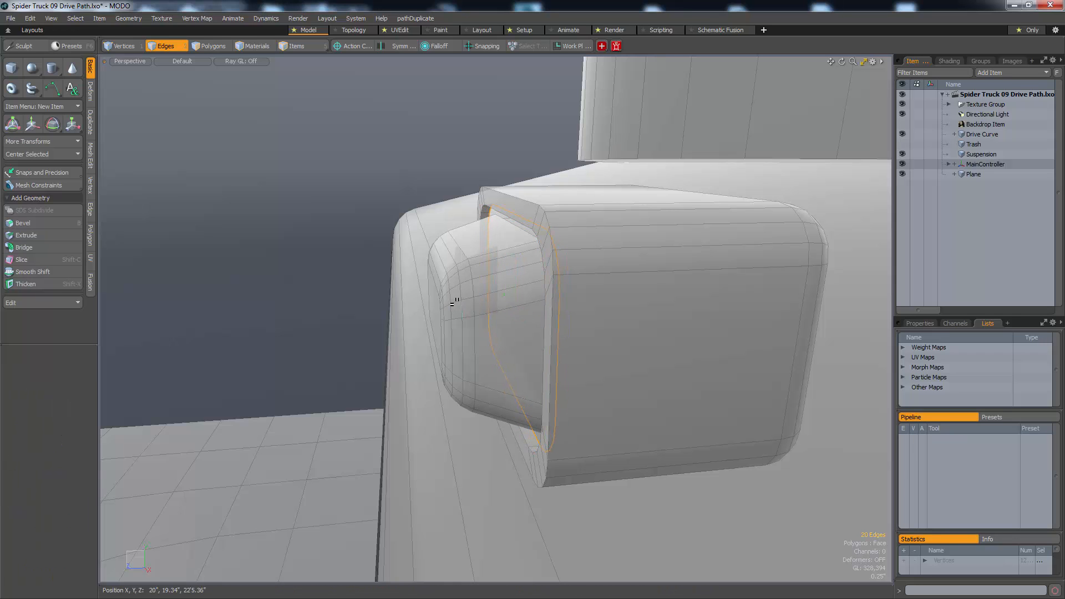
pyautogui.press('Escape')
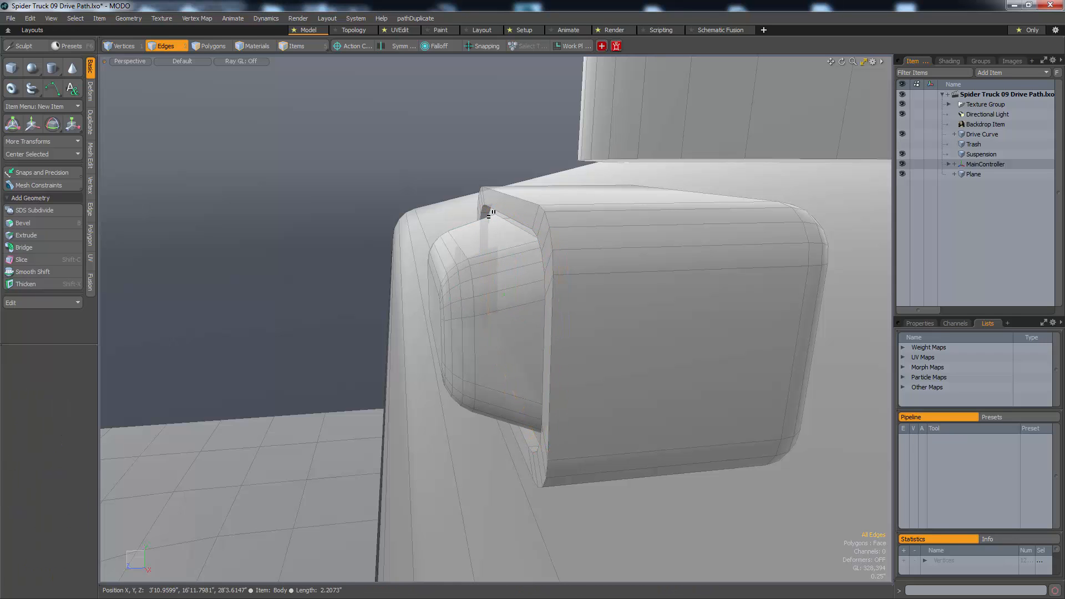
# - Reselect the opening's inner edge loop, extend it again, and scale and shift it to close in around the lens block
pyautogui.doubleClick(488, 214)
pyautogui.keyDown('alt'); pyautogui.moveTo(444, 340); pyautogui.dragTo(348, 279); pyautogui.keyUp('alt')
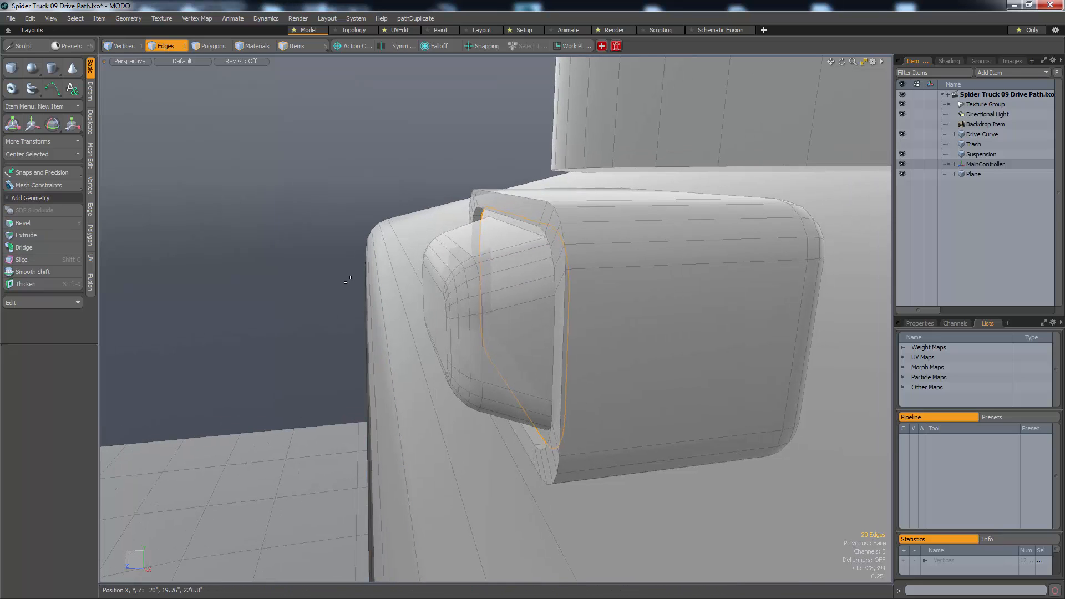
pyautogui.press('z')
pyautogui.moveTo(469, 312); pyautogui.dragTo(504, 308)
pyautogui.press('r')
pyautogui.press('w')
pyautogui.press('r')
pyautogui.press('w')
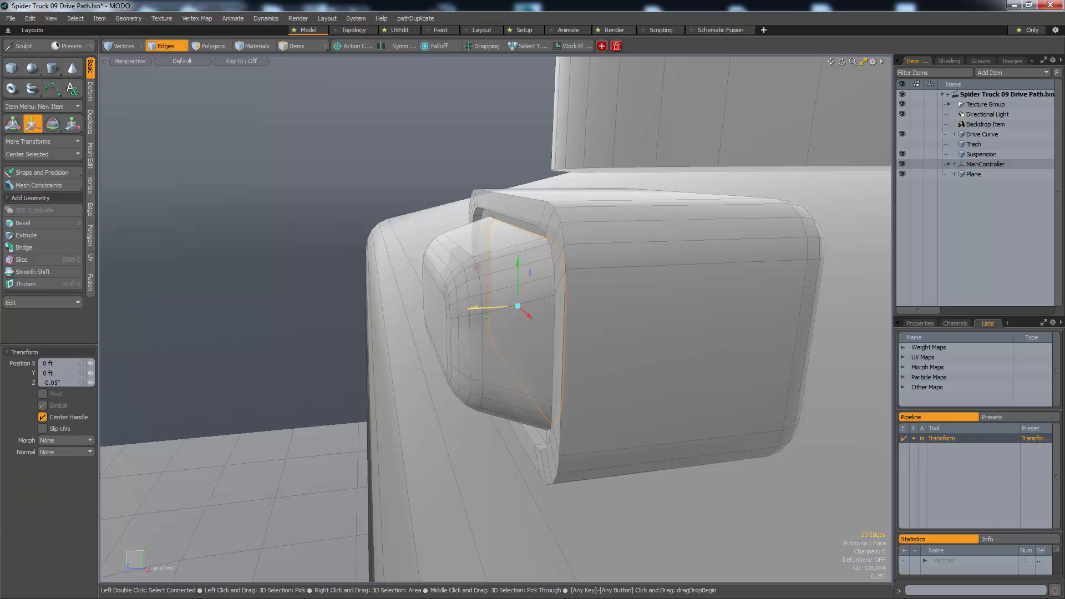
# - Select the rounded lens block inside the housing opening, adjust its position with the move tool, and reselect its polygons
pyautogui.press('3')
pyautogui.doubleClick(508, 305)
pyautogui.press('w')
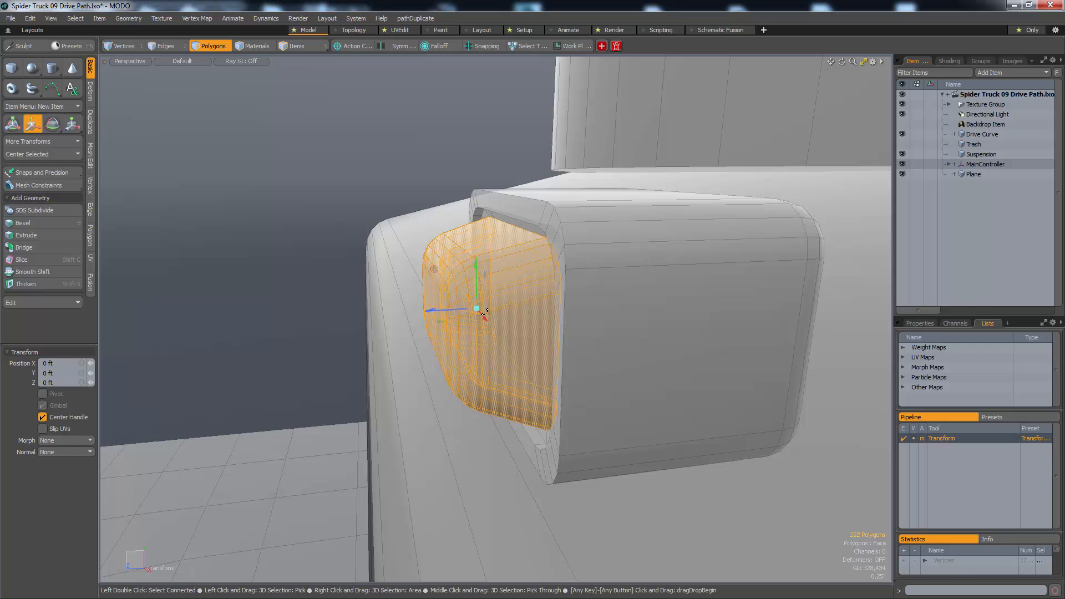
pyautogui.moveTo(466, 310); pyautogui.dragTo(575, 361)
pyautogui.press('space')
pyautogui.press('space')
pyautogui.press('3')
pyautogui.doubleClick(574, 361)
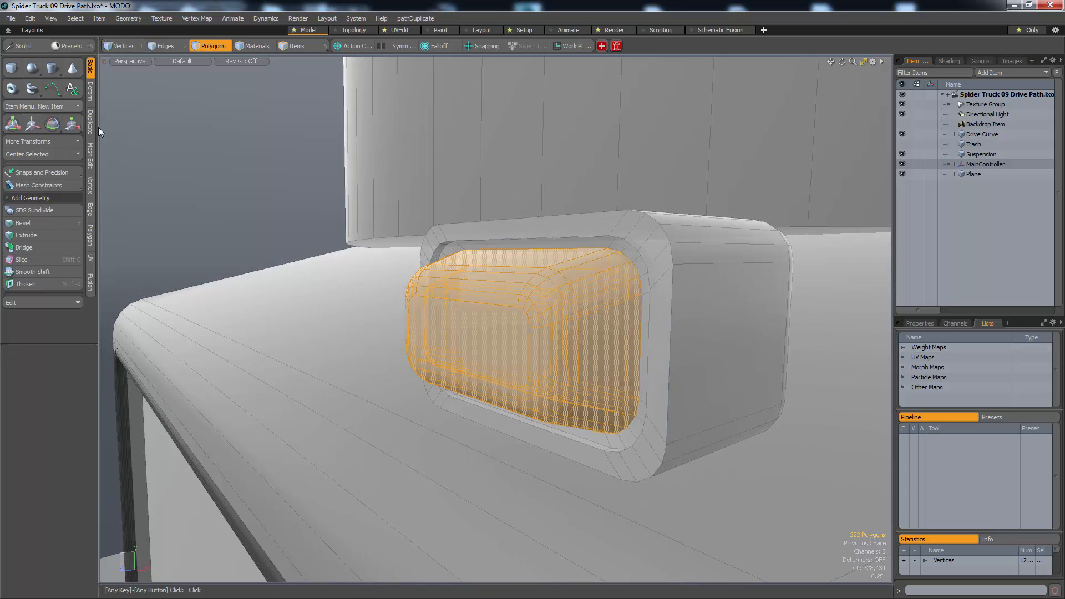
pyautogui.press('b')
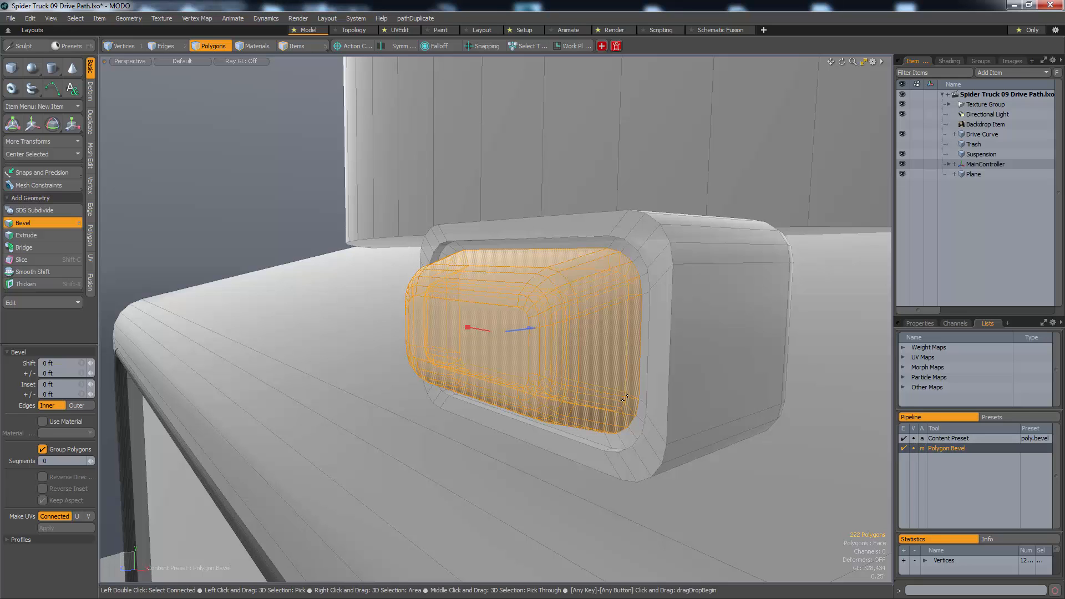
pyautogui.rightClick(938, 454)
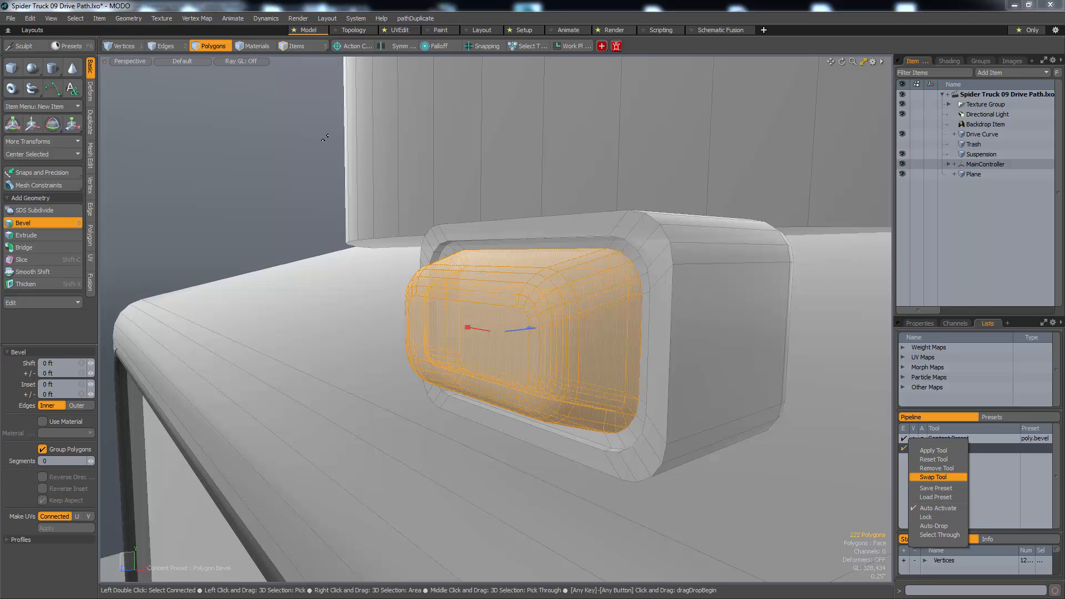
pyautogui.click(936, 496)
pyautogui.press('space')
pyautogui.press('space')
# - Assign the lens block's polygons a new material named Glass_Amber with an orange color
pyautogui.keyDown('alt'); pyautogui.moveTo(530, 414); pyautogui.dragTo(608, 366); pyautogui.keyUp('alt')
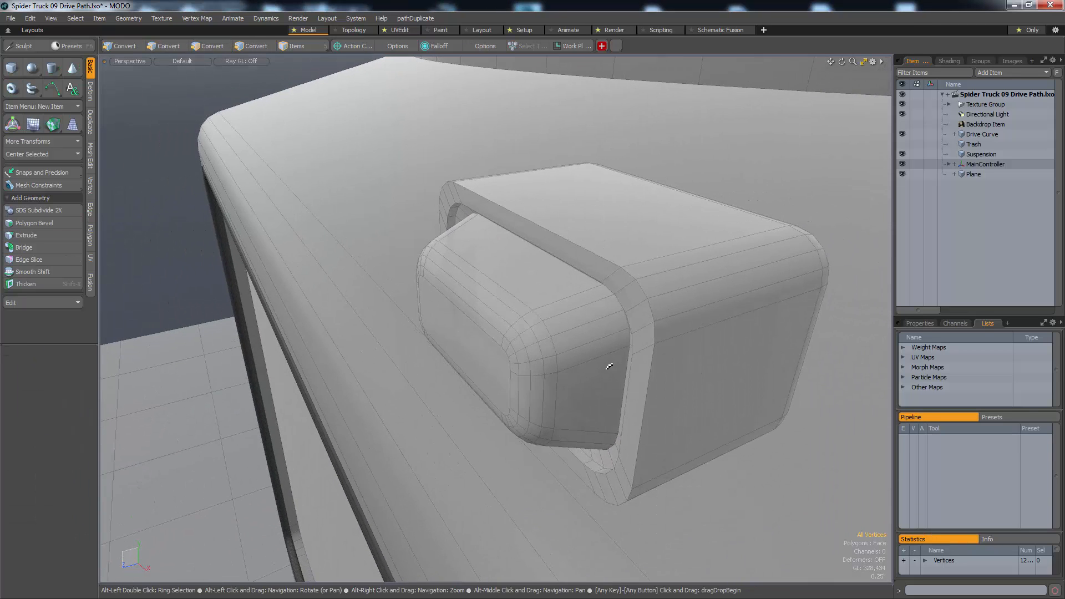
pyautogui.scroll(-2, 594, 359)
pyautogui.press('3')
pyautogui.doubleClick(591, 358)
pyautogui.press('m')
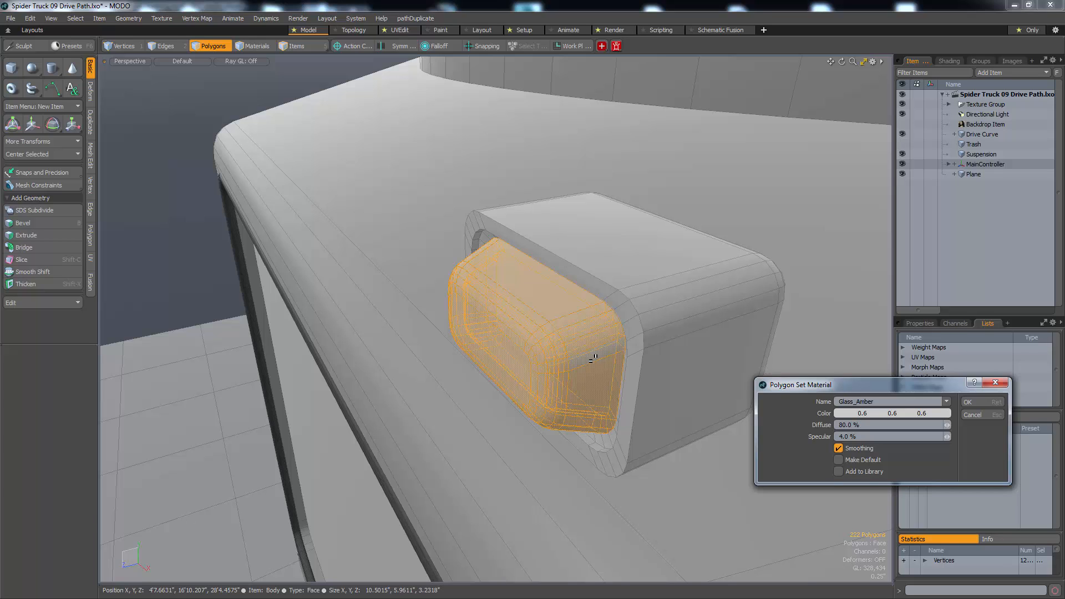
pyautogui.click(878, 413)
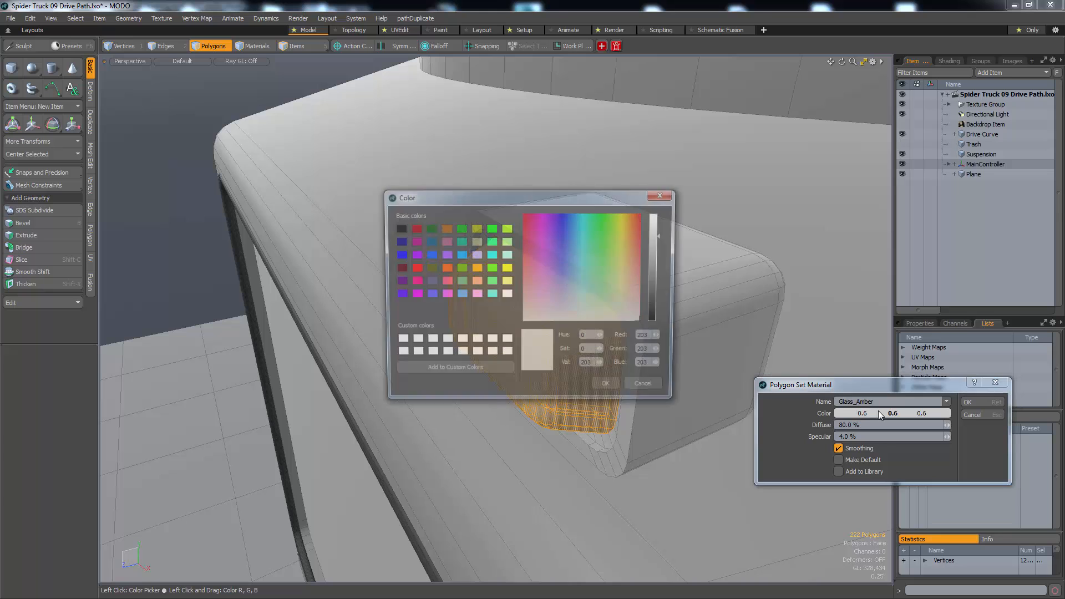
pyautogui.click(630, 221)
pyautogui.click(634, 215)
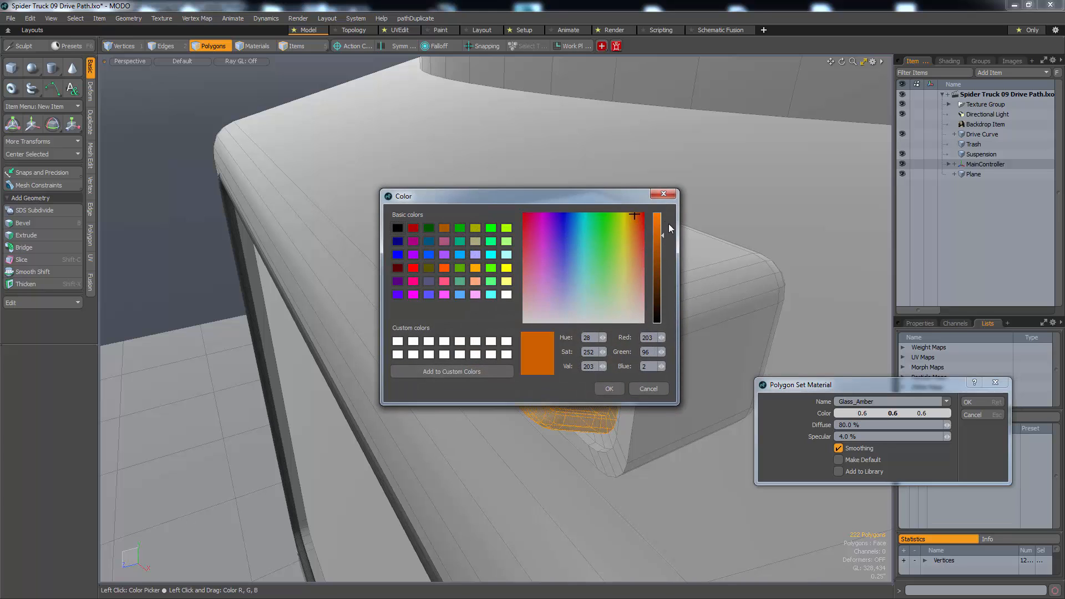
pyautogui.press('Return')
pyautogui.press('Return')
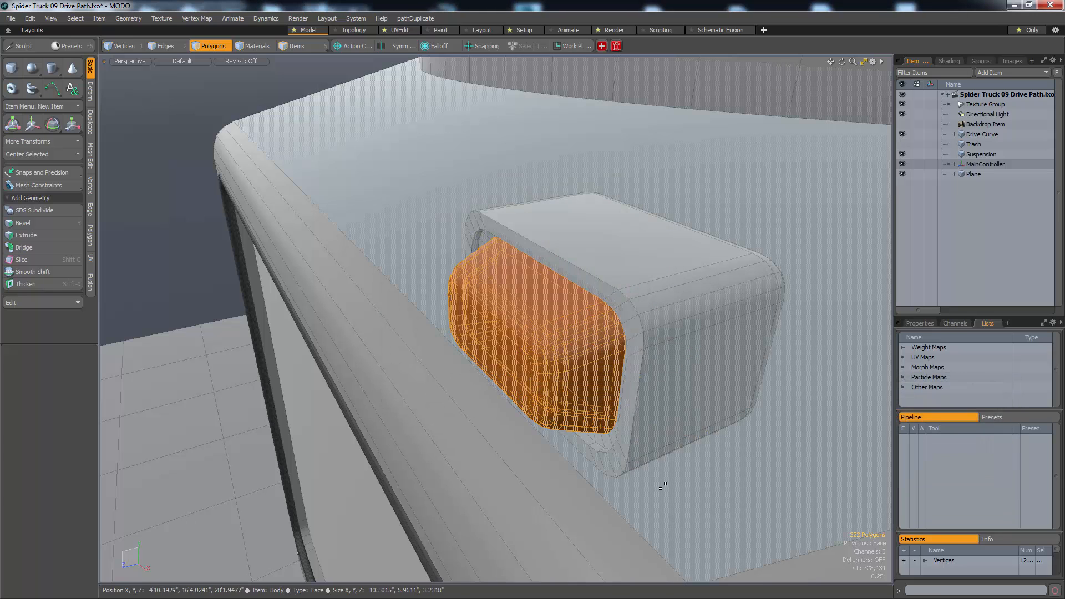
# - Select the light housing together with its amber lens
pyautogui.press('1')
pyautogui.keyDown('alt'); pyautogui.moveTo(661, 413); pyautogui.dragTo(629, 308); pyautogui.keyUp('alt')
pyautogui.press('3')
pyautogui.keyDown('shift'); pyautogui.doubleClick(571, 305); pyautogui.keyUp('shift')
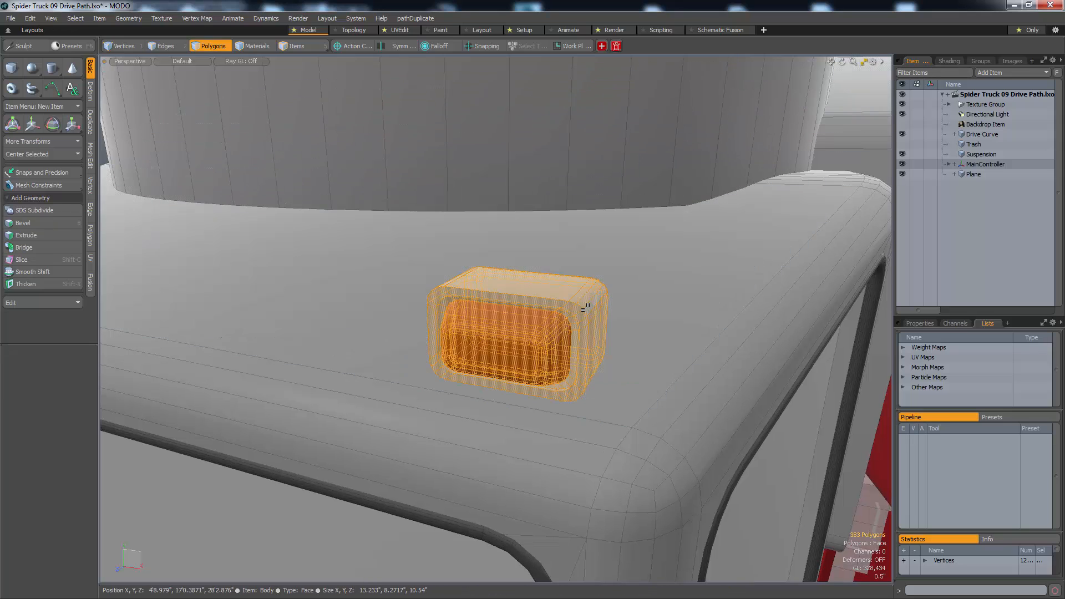
pyautogui.keyDown('alt'); pyautogui.moveTo(583, 325); pyautogui.dragTo(545, 328, button='right'); pyautogui.keyUp('alt')
pyautogui.keyDown('alt'); pyautogui.moveTo(546, 328); pyautogui.dragTo(618, 379); pyautogui.keyUp('alt')
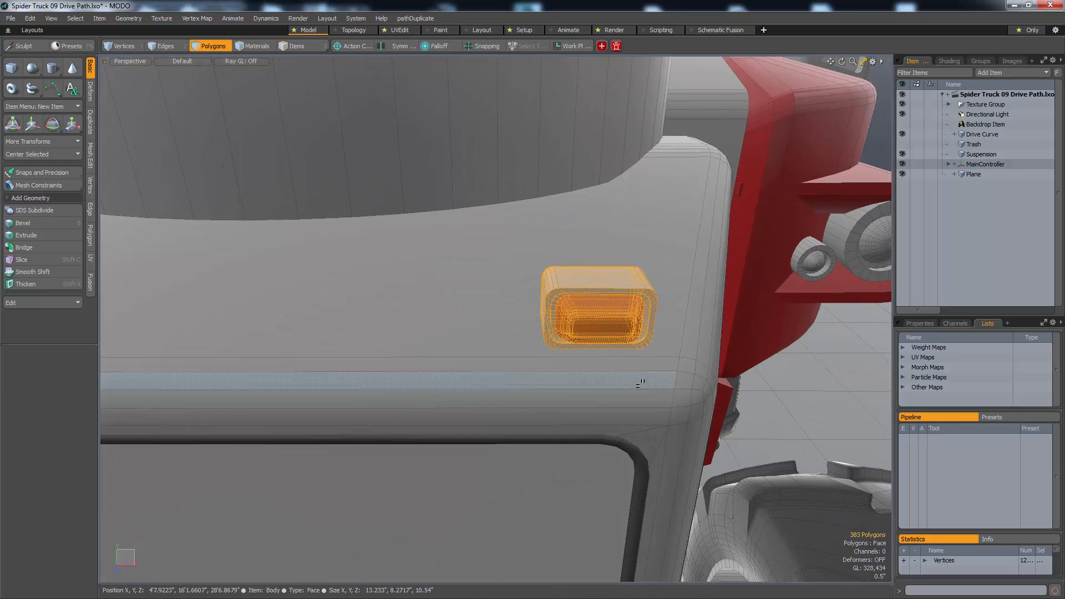
# - Duplicate the amber lens's front face and move the copy about 2.35" back along Z, inside the lens
pyautogui.click(612, 334)
pyautogui.keyDown('alt'); pyautogui.moveTo(613, 335); pyautogui.dragTo(721, 335, button='right'); pyautogui.keyUp('alt')
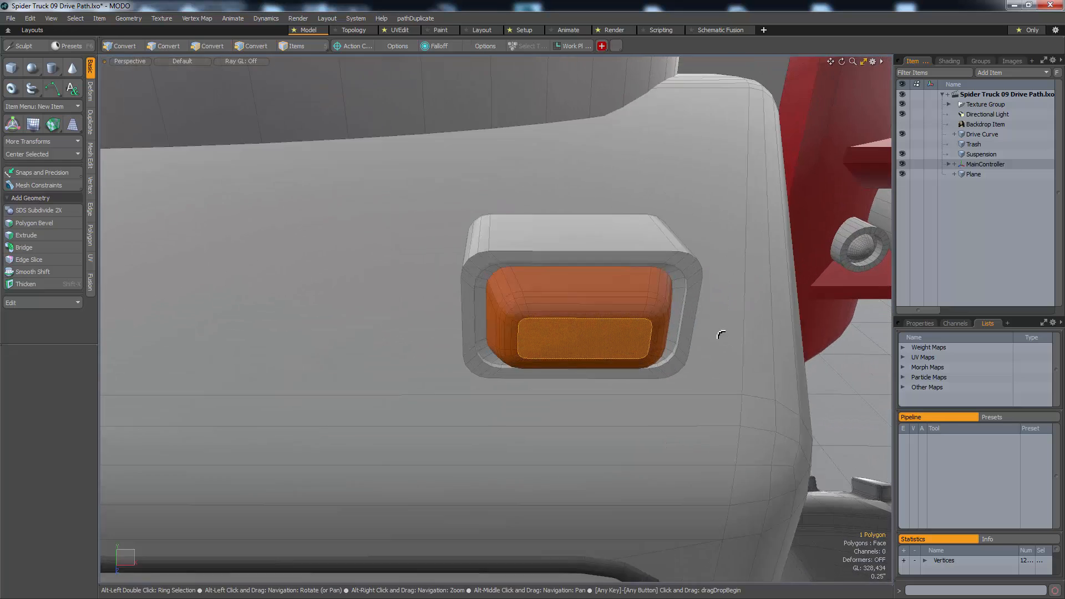
pyautogui.keyDown('alt'); pyautogui.moveTo(721, 335); pyautogui.dragTo(745, 336); pyautogui.keyUp('alt')
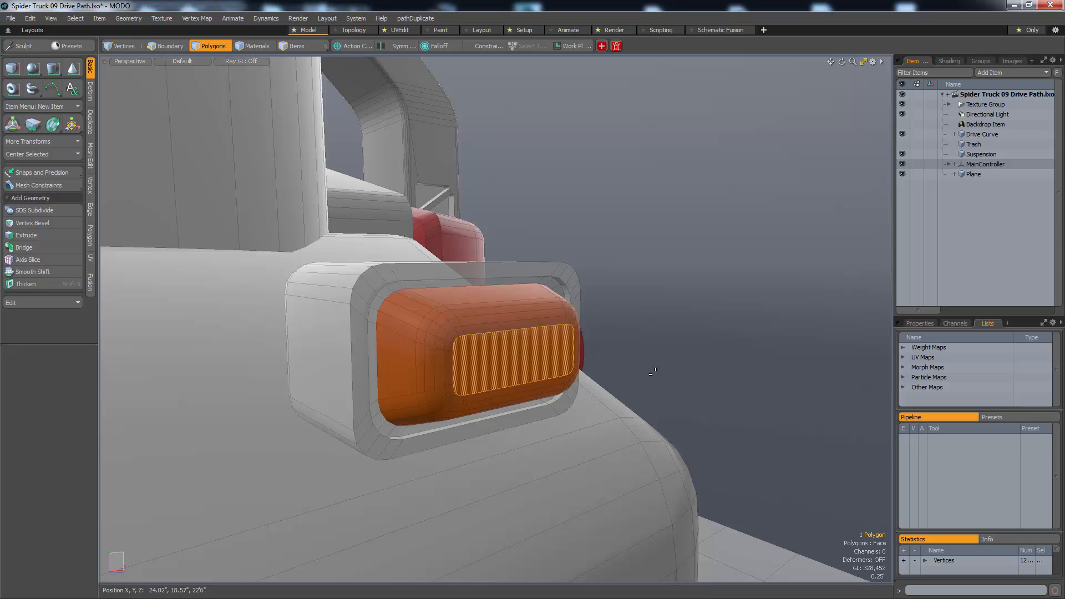
pyautogui.press('w')
pyautogui.keyDown('alt'); pyautogui.moveTo(653, 371); pyautogui.dragTo(646, 410); pyautogui.keyUp('alt')
pyautogui.moveTo(536, 343); pyautogui.dragTo(448, 308)
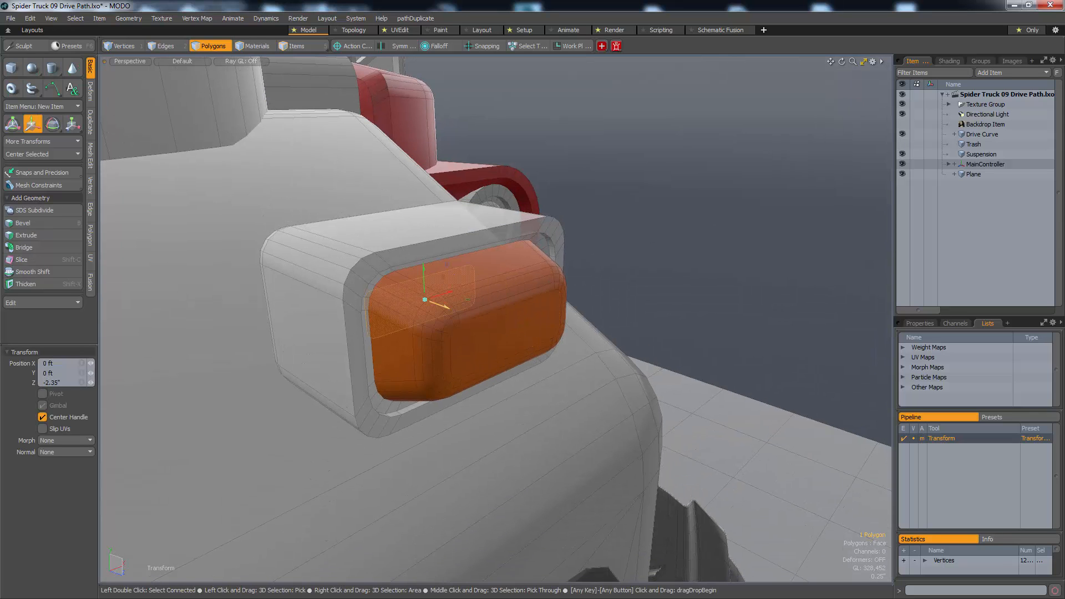
# - Scale the inner face to 90% around its own center and assign it a new material named LED_White
pyautogui.hotkey('shift', 'a')
pyautogui.keyDown('alt'); pyautogui.moveTo(485, 357); pyautogui.dragTo(546, 382); pyautogui.keyUp('alt')
pyautogui.press('r')
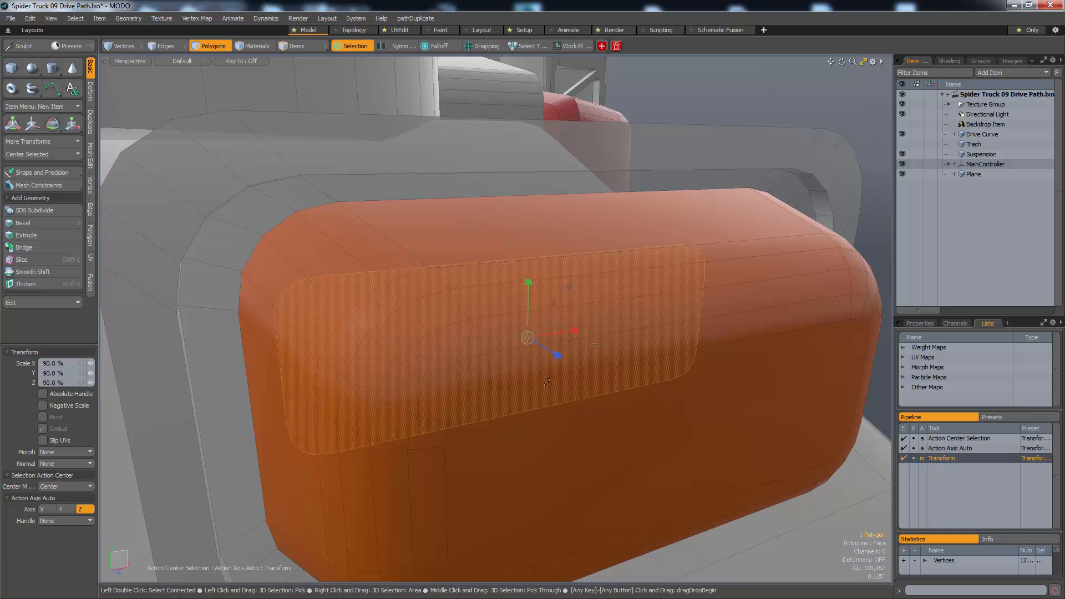
pyautogui.press('m')
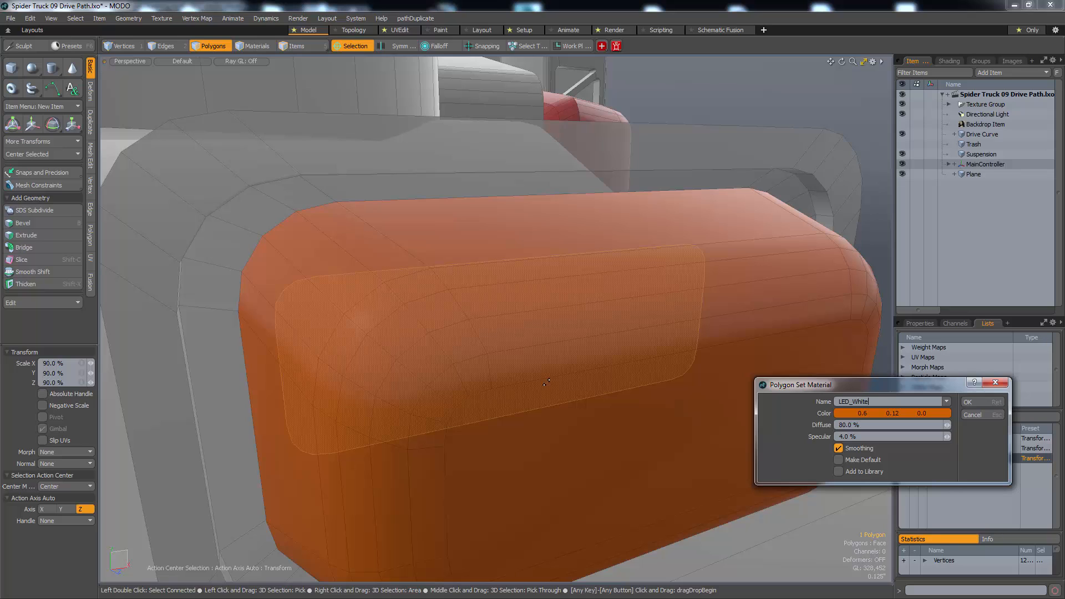
pyautogui.click(980, 400)
# - Enlarge the properties area and set the LED_White material's luminous intensity to 2.0 W/srm2
pyautogui.click(923, 324)
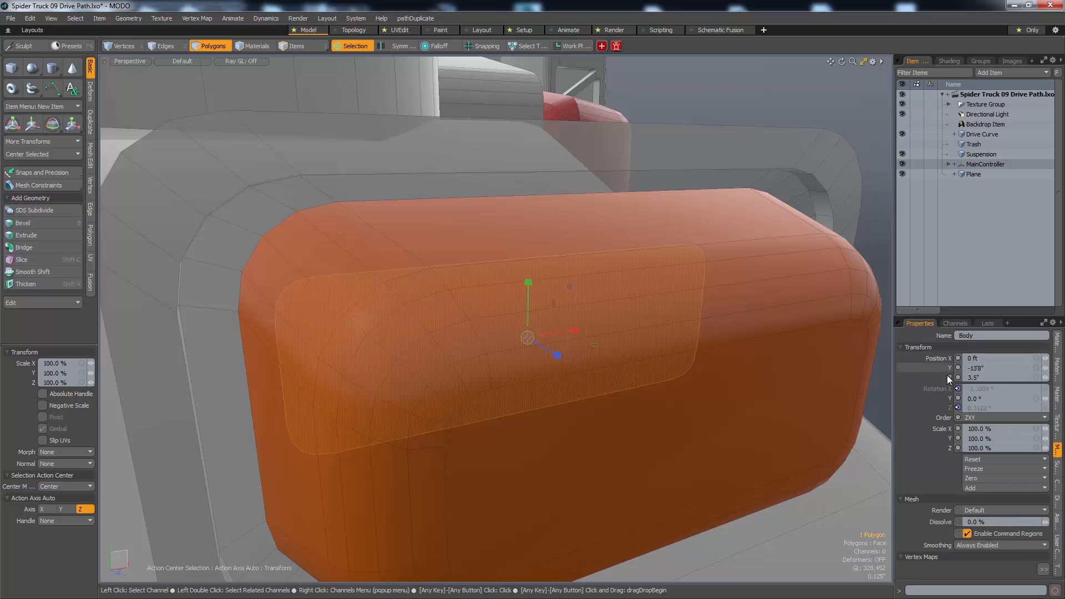
pyautogui.click(1057, 369)
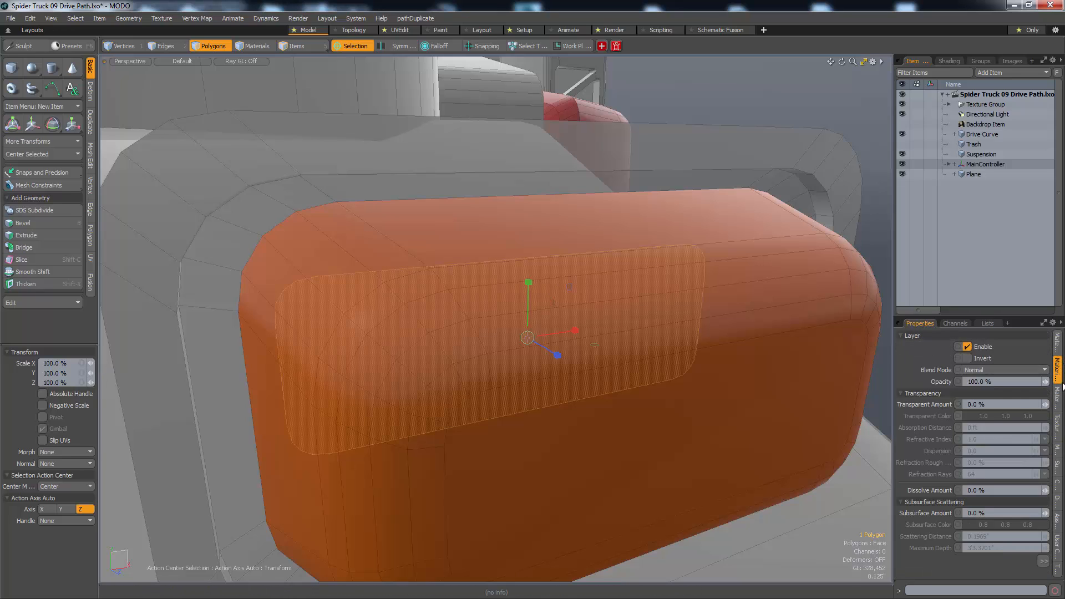
pyautogui.click(1056, 349)
pyautogui.click(1057, 367)
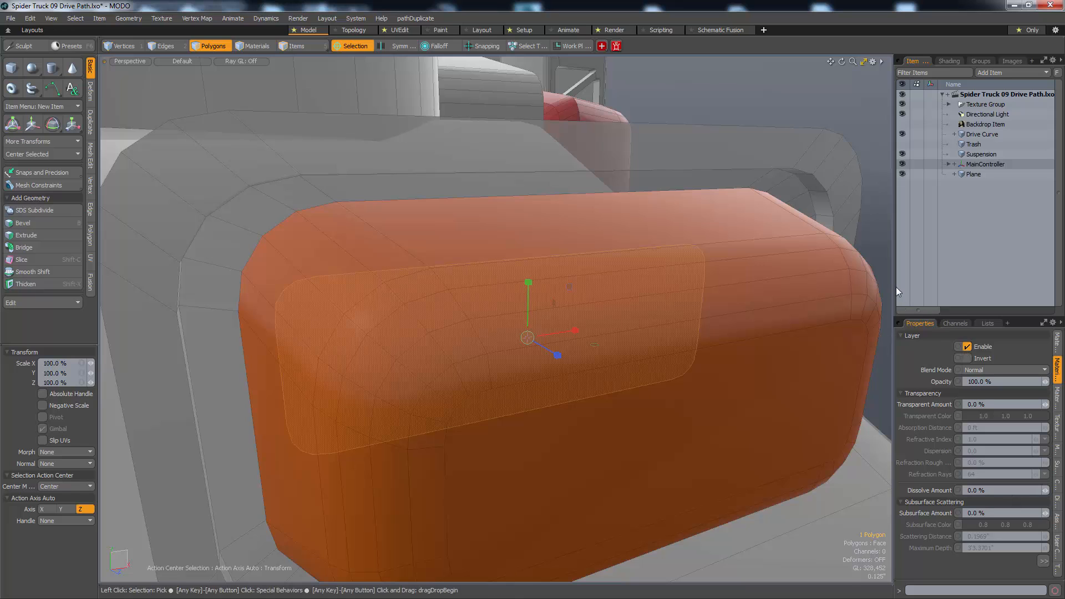
pyautogui.moveTo(887, 289); pyautogui.dragTo(875, 293)
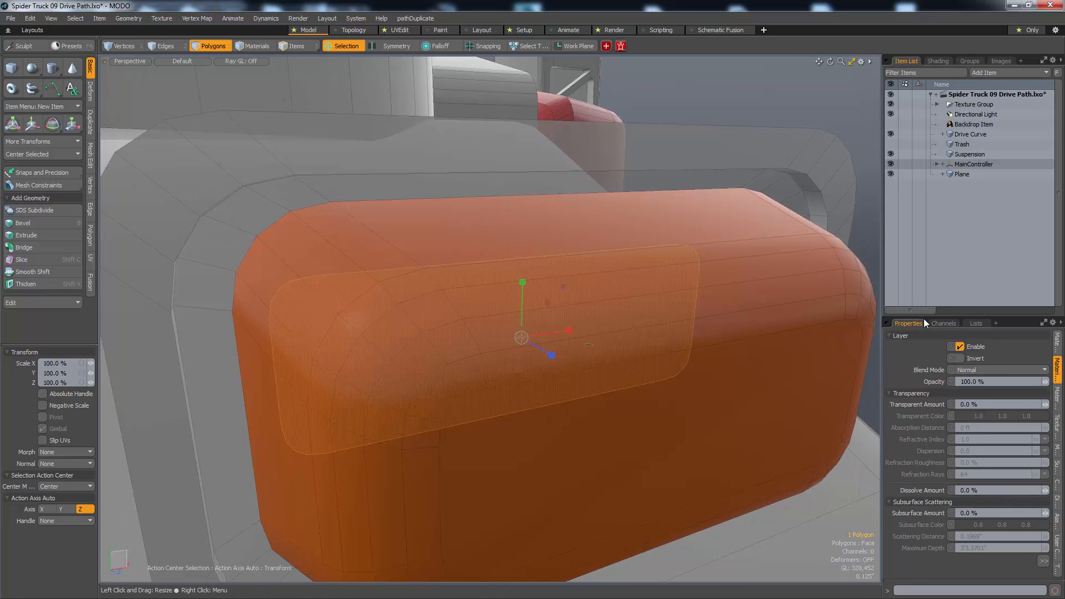
pyautogui.moveTo(923, 318); pyautogui.dragTo(929, 222)
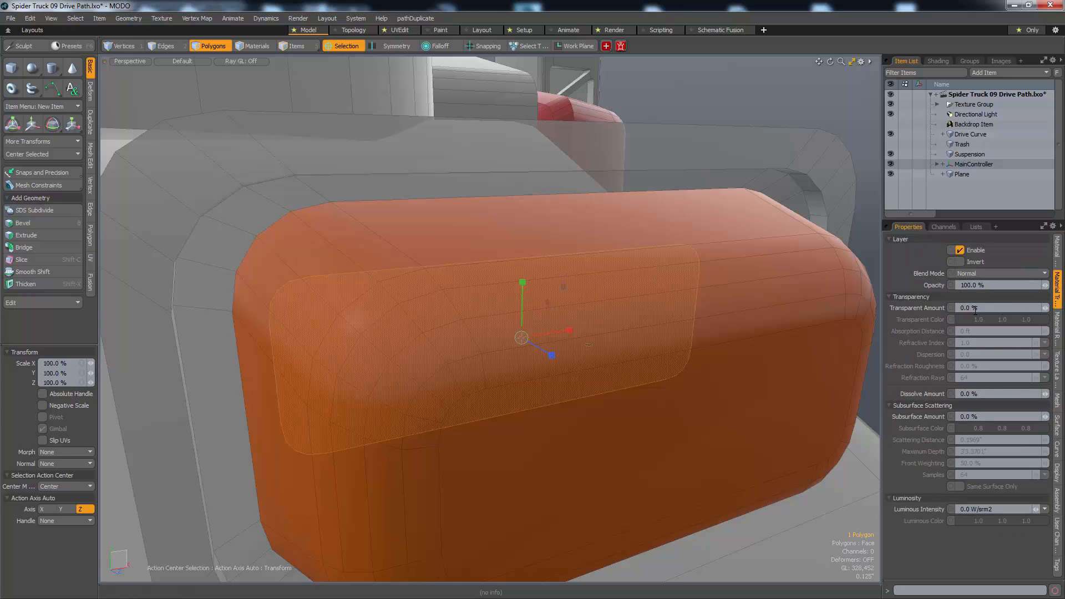
pyautogui.click(917, 297)
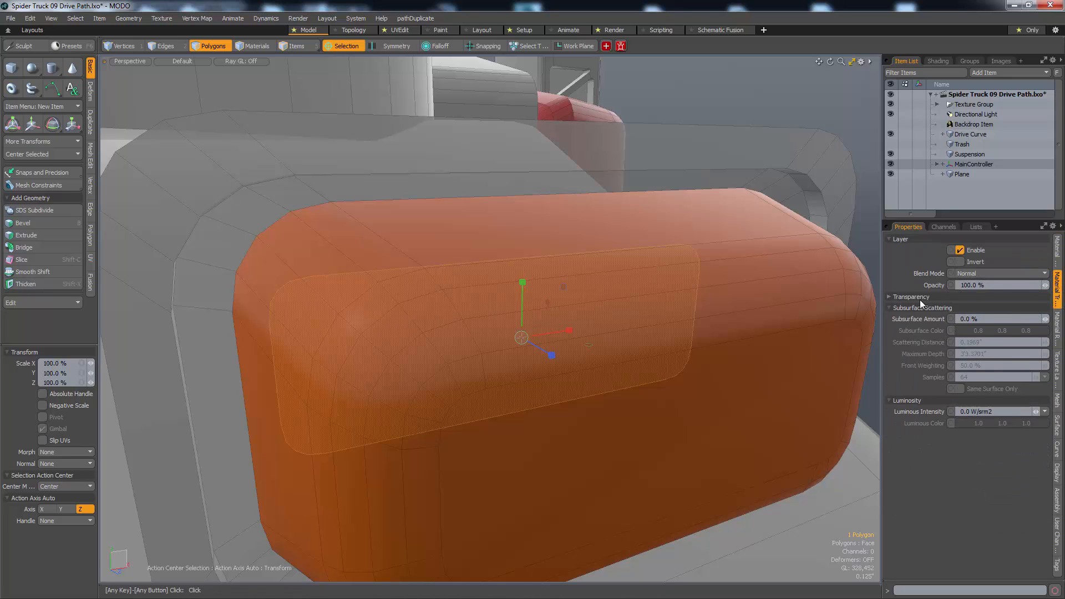
pyautogui.click(911, 309)
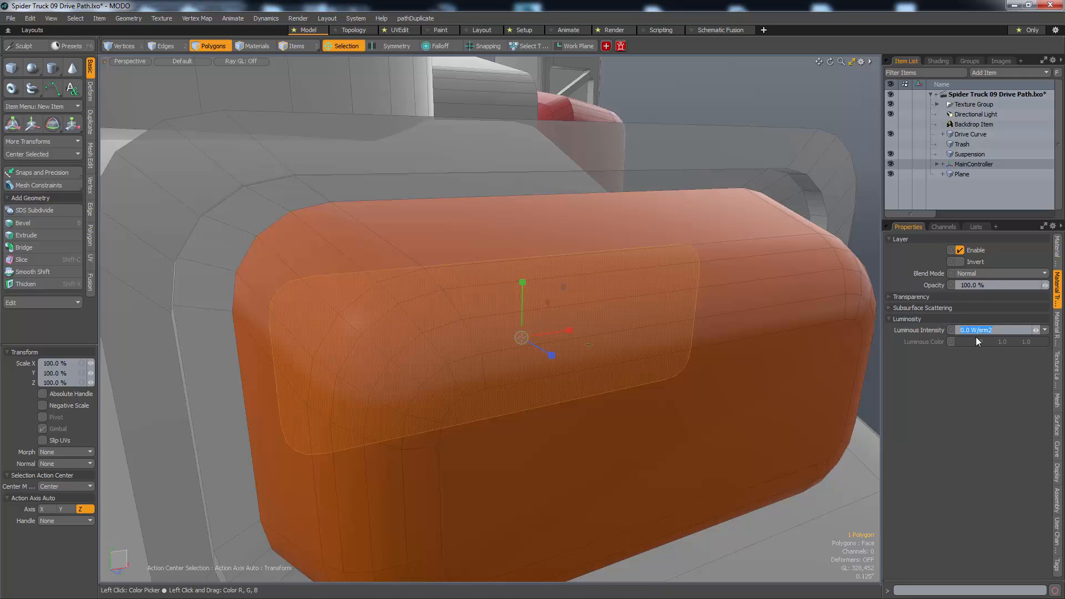
pyautogui.write('2')
pyautogui.press('Return')
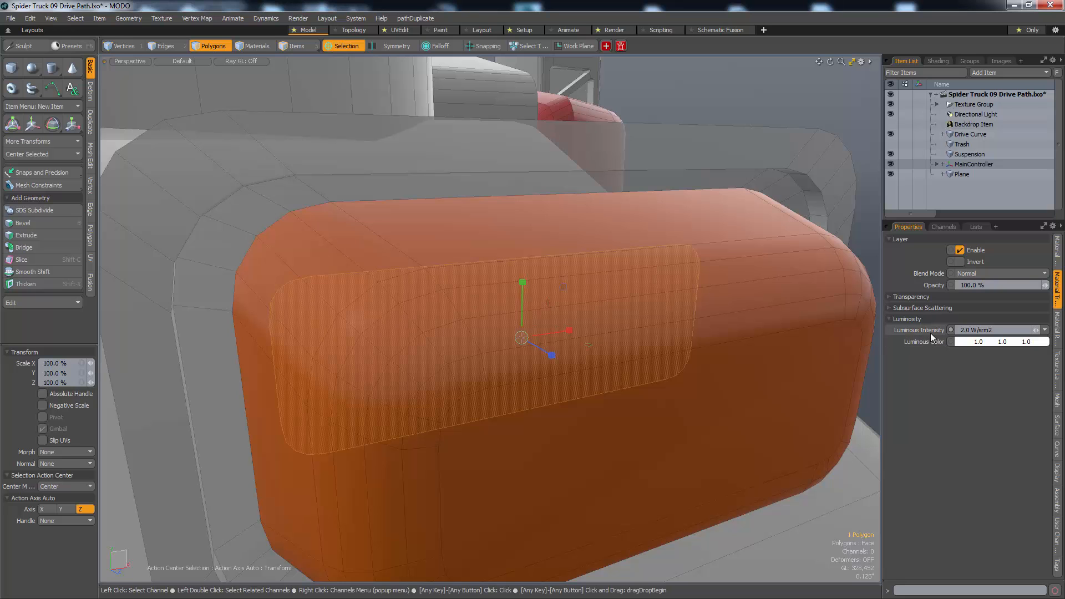
# - Select the complete light, including the housing, amber lens and inner LED face, on the cab's front ledge
pyautogui.keyDown('alt'); pyautogui.moveTo(625, 436); pyautogui.dragTo(600, 466); pyautogui.keyUp('alt')
pyautogui.press('space')
pyautogui.press('space')
pyautogui.keyDown('alt'); pyautogui.moveTo(599, 466); pyautogui.dragTo(504, 464, button='right'); pyautogui.keyUp('alt')
pyautogui.keyDown('alt'); pyautogui.moveTo(504, 464); pyautogui.dragTo(428, 333); pyautogui.keyUp('alt')
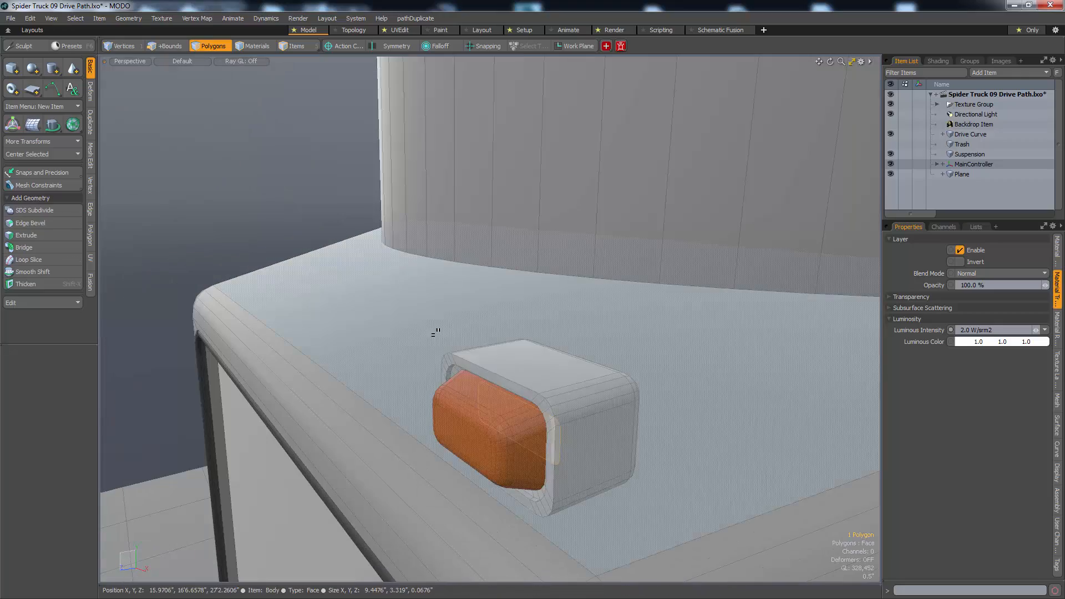
pyautogui.press('3')
pyautogui.keyDown('shift'); pyautogui.doubleClick(544, 424); pyautogui.keyUp('shift')
pyautogui.keyDown('alt'); pyautogui.moveTo(545, 424); pyautogui.dragTo(738, 350); pyautogui.keyUp('alt')
pyautogui.keyDown('alt'); pyautogui.moveTo(737, 350); pyautogui.dragTo(625, 336, button='right'); pyautogui.keyUp('alt')
pyautogui.keyDown('ctrl'); pyautogui.doubleClick(770, 306); pyautogui.keyUp('ctrl')
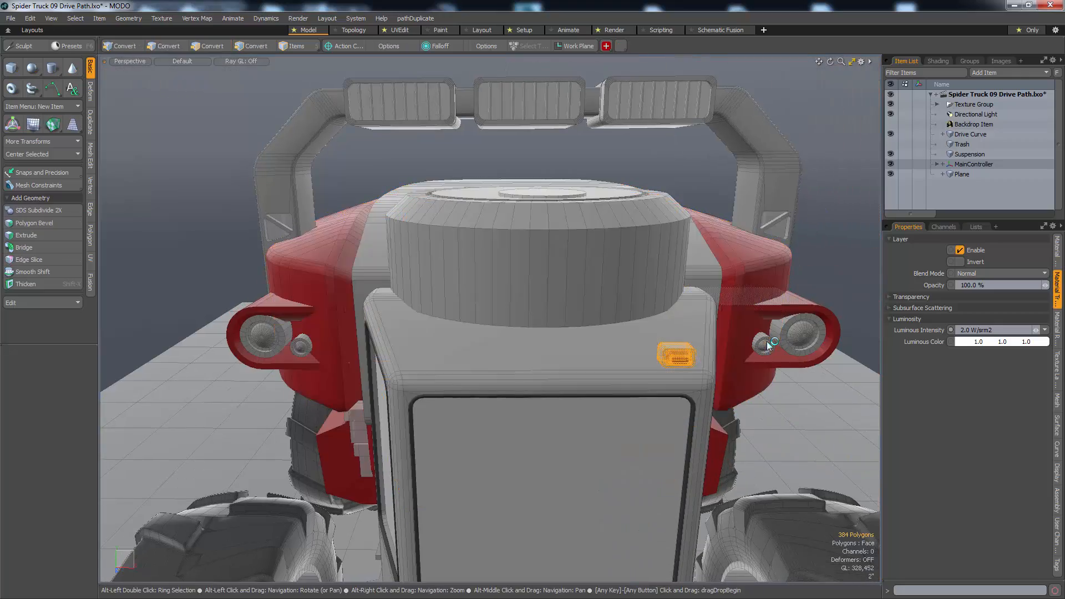
# - Duplicate the selected light and move the copy -6" along X on the ledge
pyautogui.keyDown('alt'); pyautogui.moveTo(770, 306); pyautogui.dragTo(756, 421); pyautogui.keyUp('alt')
pyautogui.scroll(3, 756, 423)
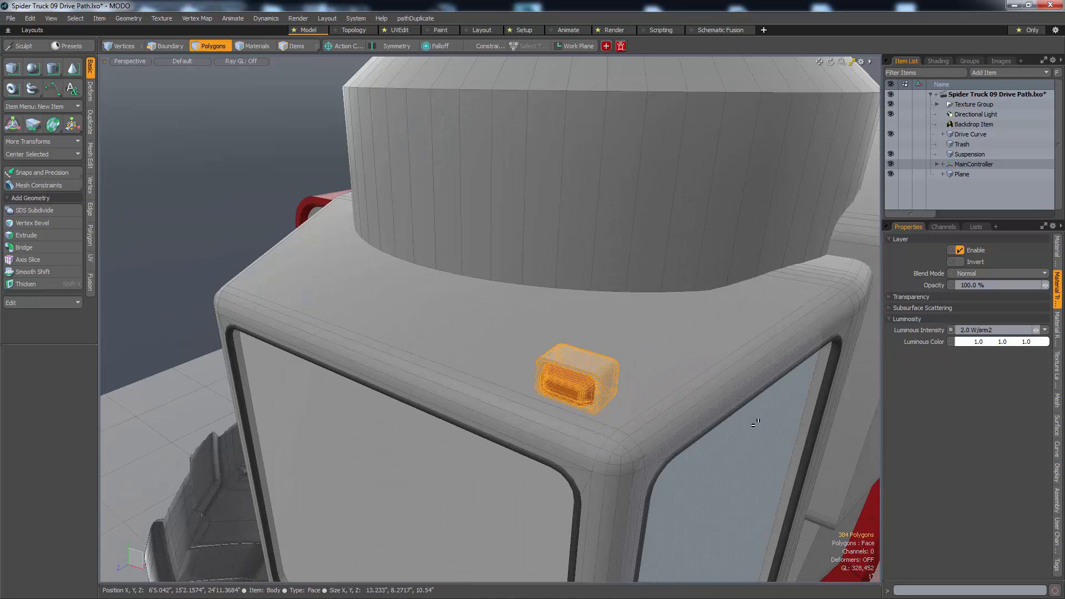
pyautogui.press('w')
pyautogui.moveTo(605, 394)
pyautogui.mouseDown()
pyautogui.moveTo(528, 369)
pyautogui.moveTo(614, 359)
pyautogui.moveTo(610, 389)
pyautogui.mouseUp()
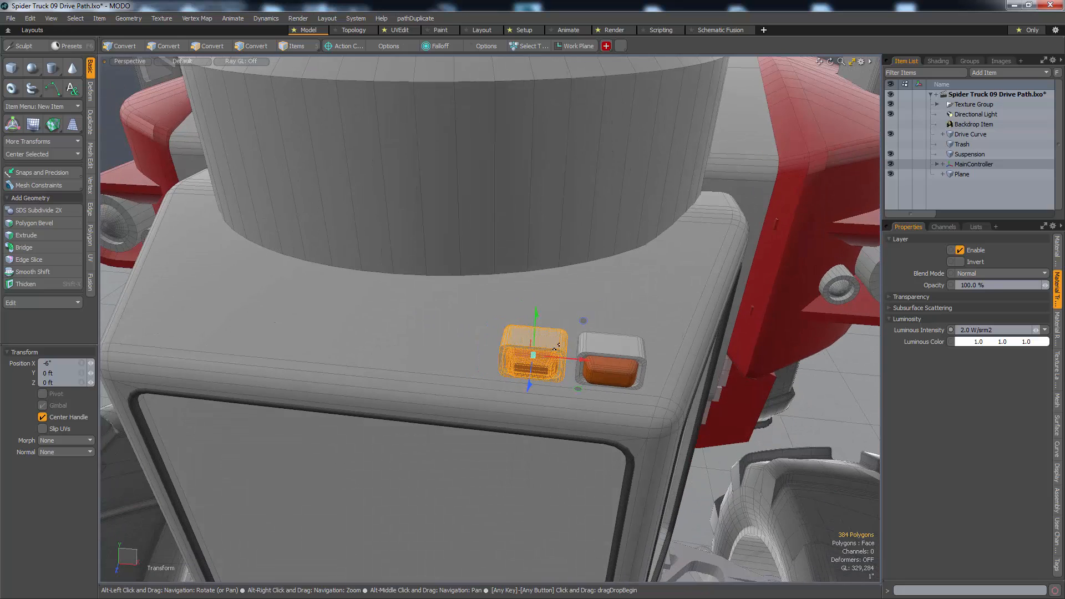
# - Select both amber marker lights and mirror them across the X axis to the other end of the cab's front ledge
pyautogui.press('q')
pyautogui.keyDown('shift'); pyautogui.click(625, 381); pyautogui.keyUp('shift')
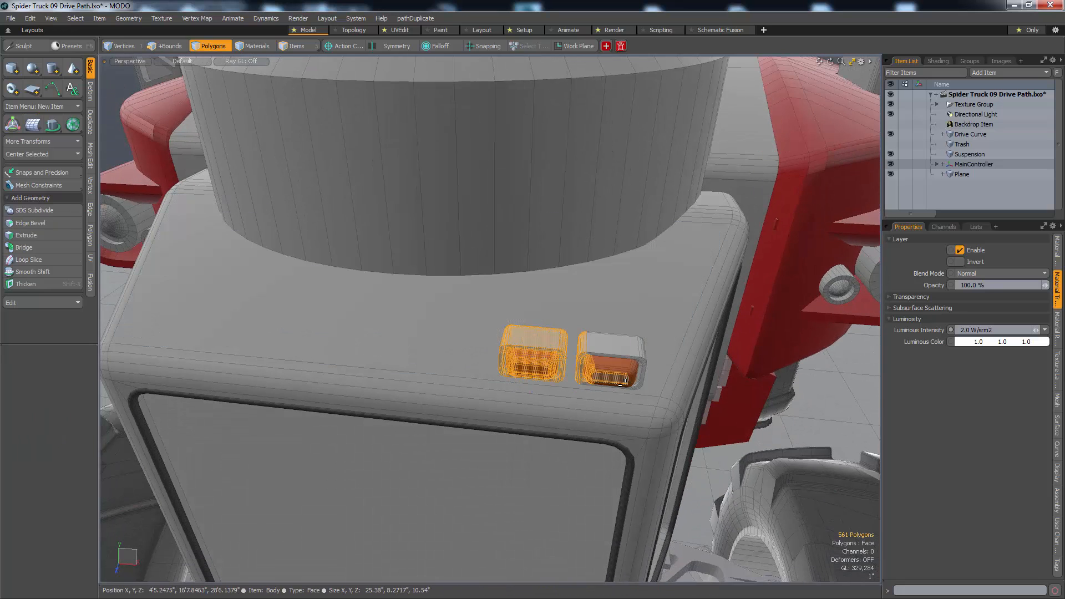
pyautogui.keyDown('alt'); pyautogui.moveTo(625, 380); pyautogui.dragTo(583, 365); pyautogui.keyUp('alt')
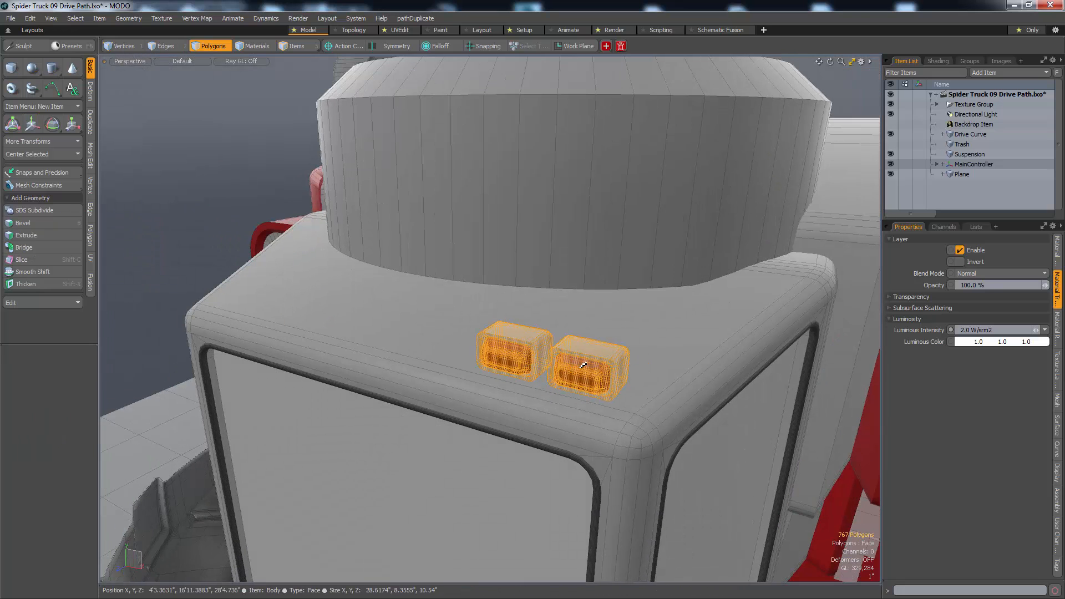
pyautogui.hotkey('shift', 'v')
pyautogui.click(618, 361)
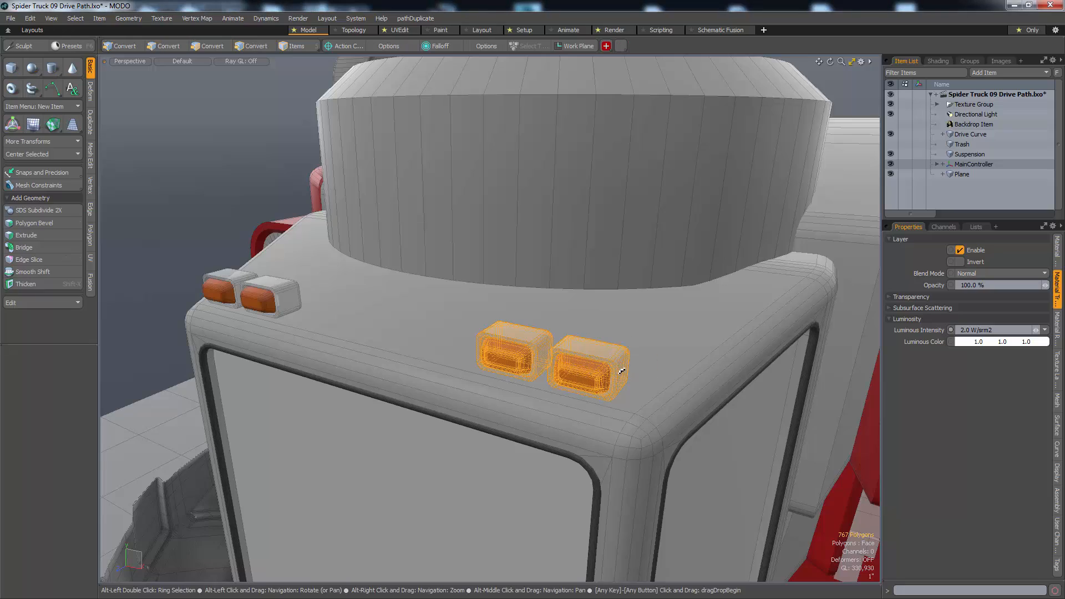
# - Select all four marker lights completely, including the housings, amber lenses and inner LED faces, at both ends of the ledge
pyautogui.keyDown('alt'); pyautogui.moveTo(618, 361); pyautogui.dragTo(825, 468); pyautogui.keyUp('alt')
pyautogui.press('3')
pyautogui.scroll(5, 430, 342)
pyautogui.keyDown('alt'); pyautogui.moveTo(346, 432); pyautogui.dragTo(464, 301); pyautogui.keyUp('alt')
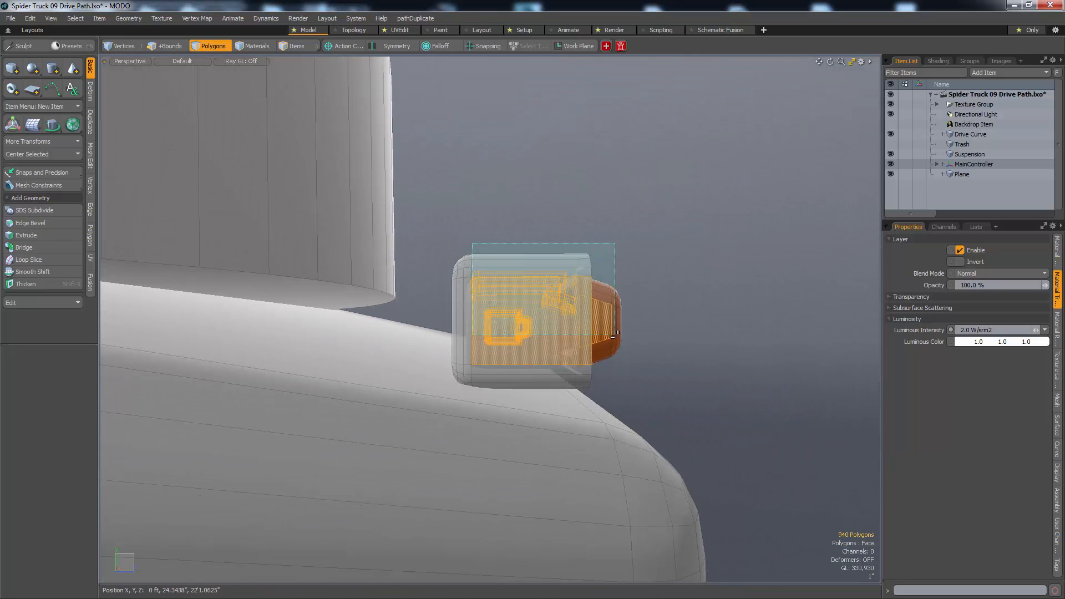
pyautogui.press(']')
pyautogui.keyDown('alt'); pyautogui.moveTo(618, 369); pyautogui.dragTo(630, 350); pyautogui.keyUp('alt')
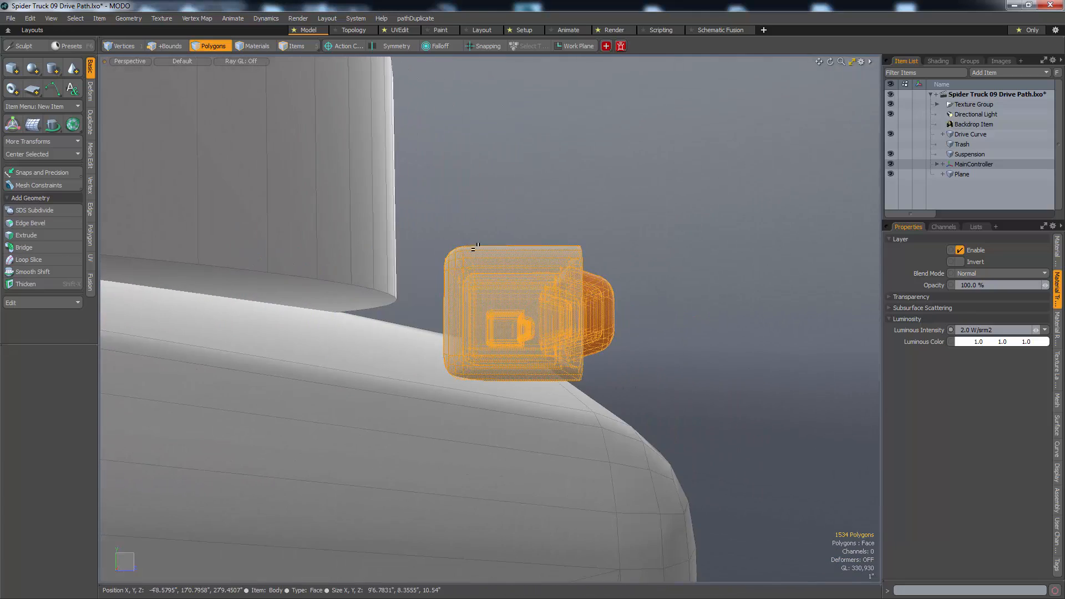
pyautogui.keyDown('alt'); pyautogui.moveTo(541, 363); pyautogui.dragTo(583, 375); pyautogui.keyUp('alt')
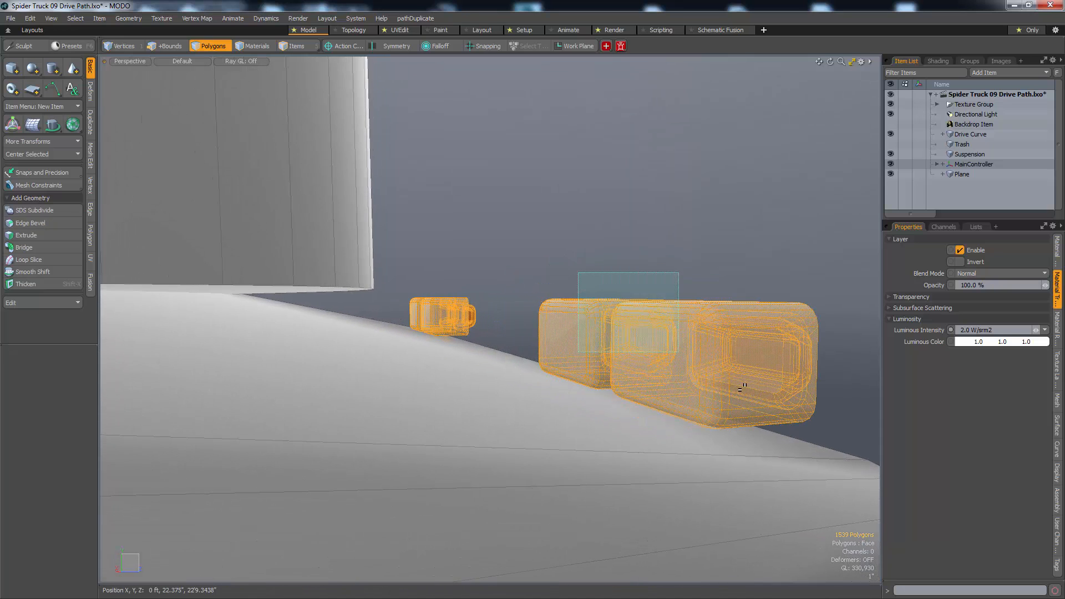
pyautogui.keyDown('alt'); pyautogui.moveTo(818, 428); pyautogui.dragTo(636, 357); pyautogui.keyUp('alt')
# - Try to move the four selected marker lights on the ledge and clear the selection
pyautogui.press('w')
pyautogui.hotkey('ctrl', 'z')
pyautogui.press('space')
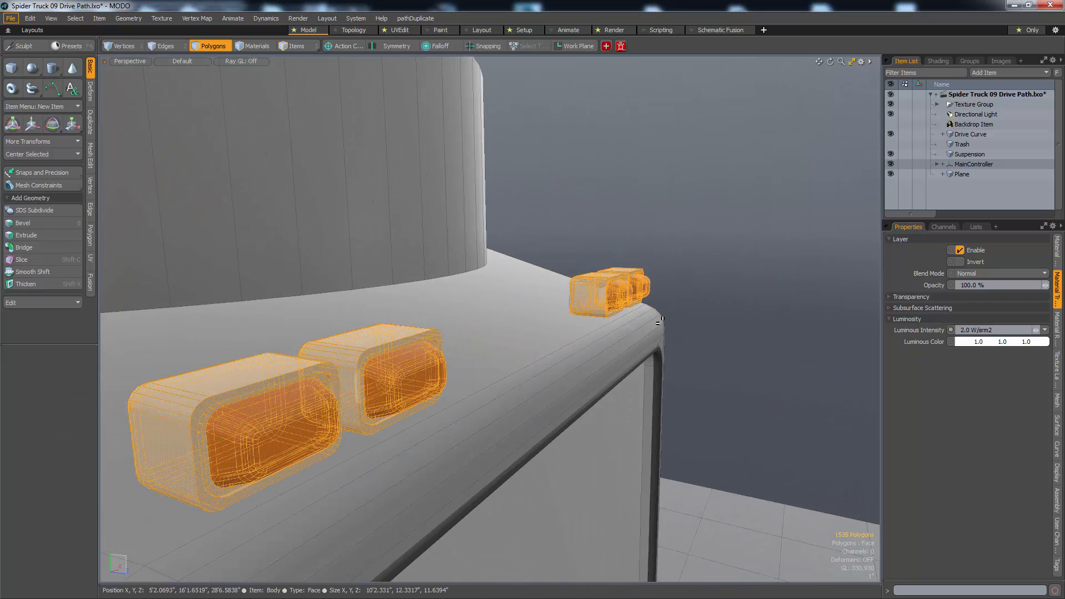
pyautogui.keyDown('alt'); pyautogui.moveTo(660, 320); pyautogui.dragTo(614, 354); pyautogui.keyUp('alt')
pyautogui.press('w')
pyautogui.press('Escape')
pyautogui.keyDown('alt'); pyautogui.moveTo(613, 354); pyautogui.dragTo(591, 446, button='right'); pyautogui.keyUp('alt')
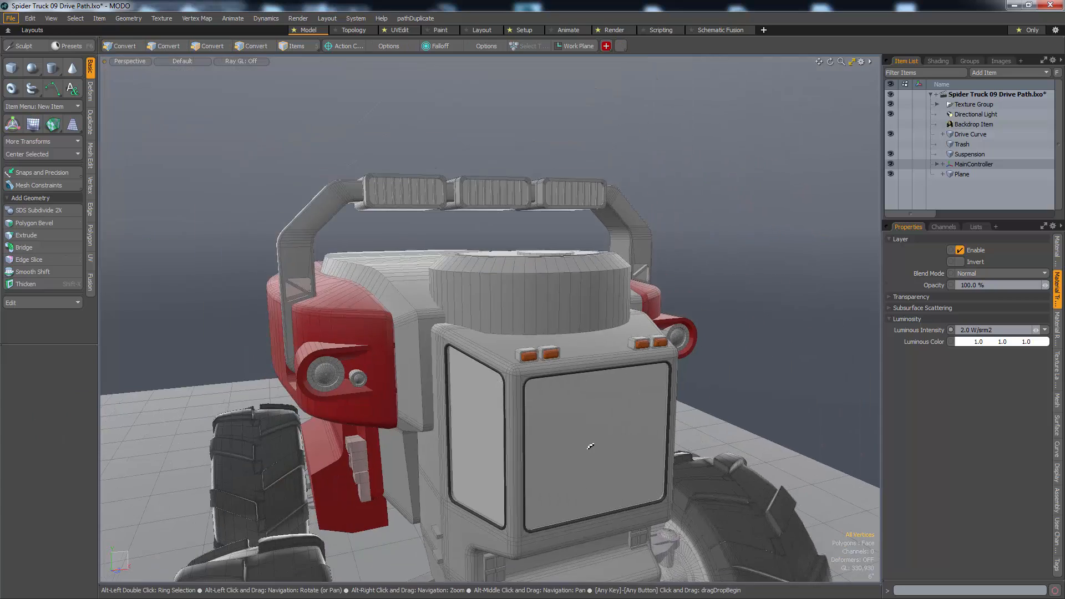
pyautogui.keyDown('alt'); pyautogui.moveTo(591, 446); pyautogui.dragTo(566, 400); pyautogui.keyUp('alt')
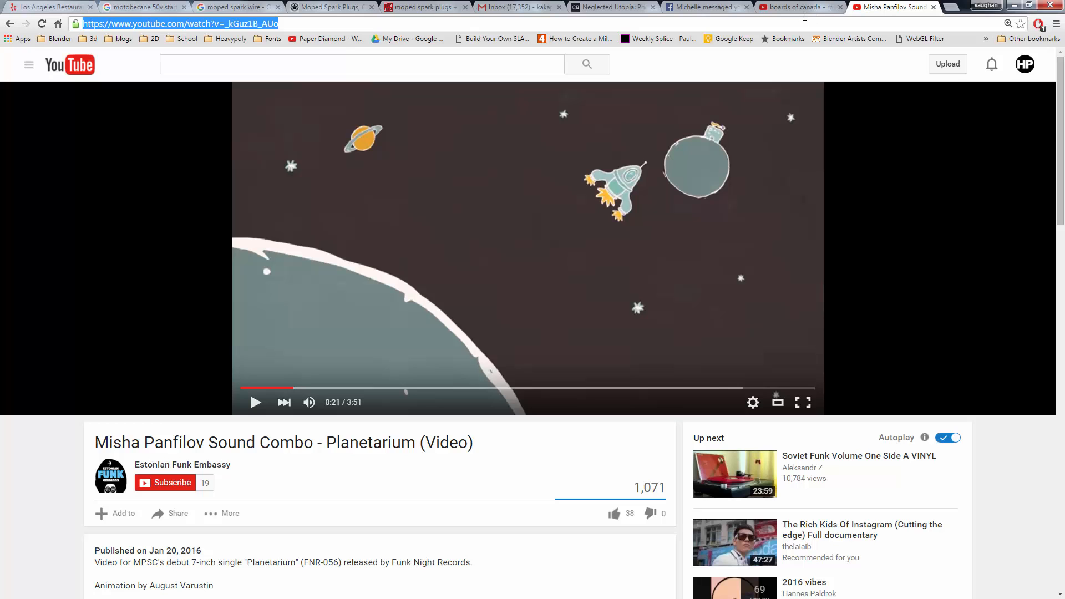
# - Switch to the Chrome browser and search Google Images for "semi truck"
pyautogui.write('semi truck')
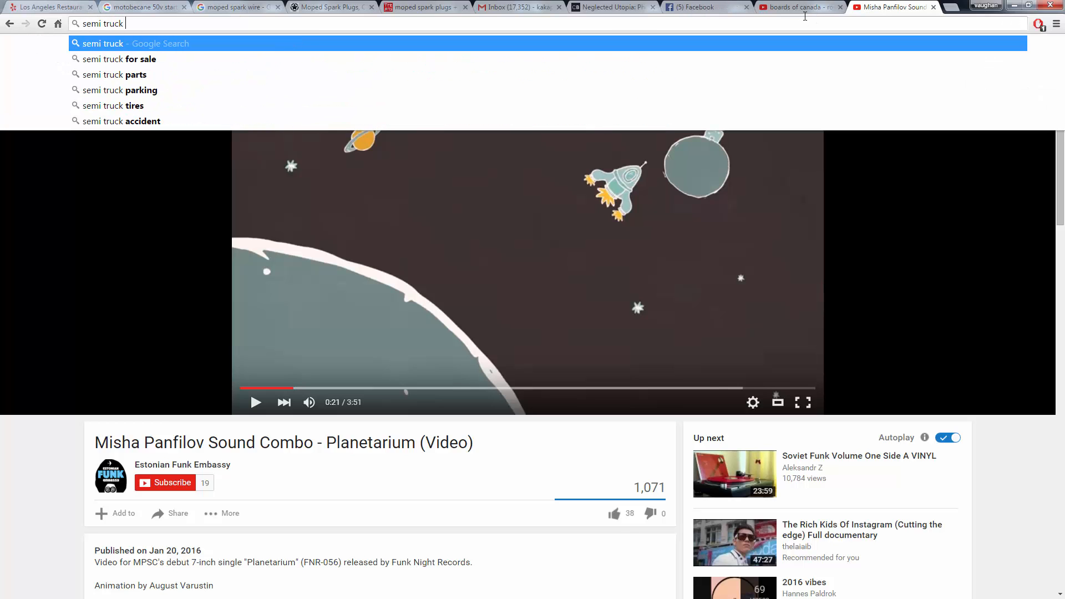
pyautogui.press('Return')
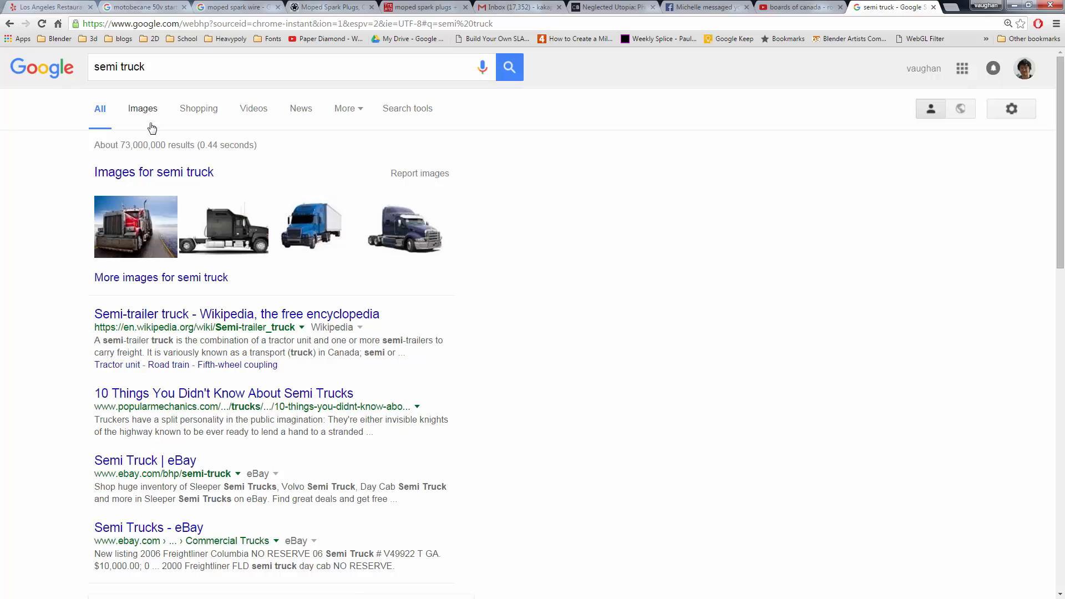
pyautogui.click(147, 110)
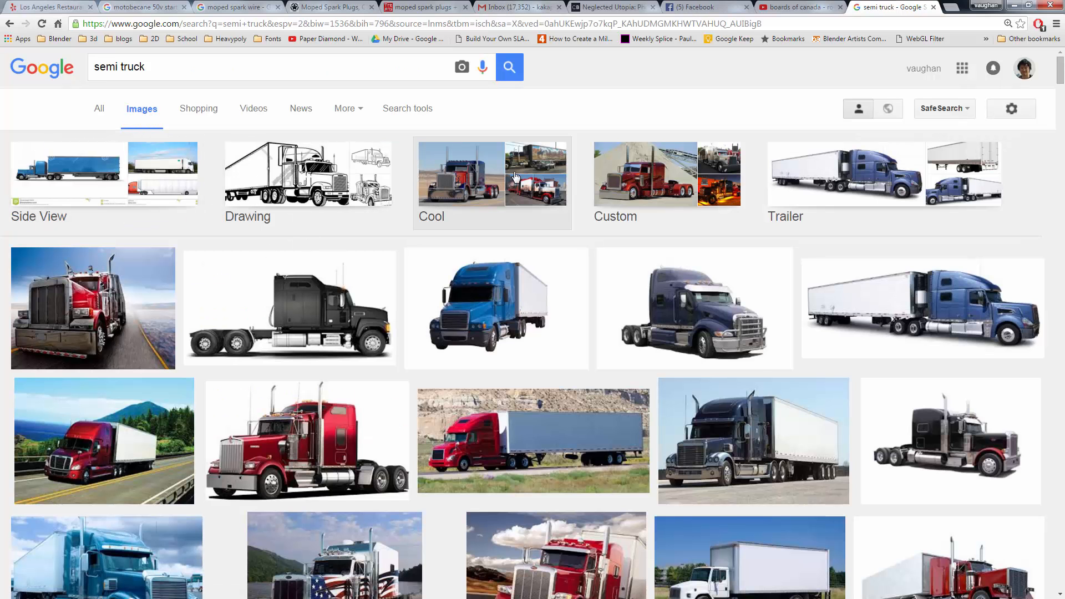
# - Examine the green semi-trailer truck photo and two related truck images for cab details, and return to MODO
pyautogui.scroll(-8, 549, 194)
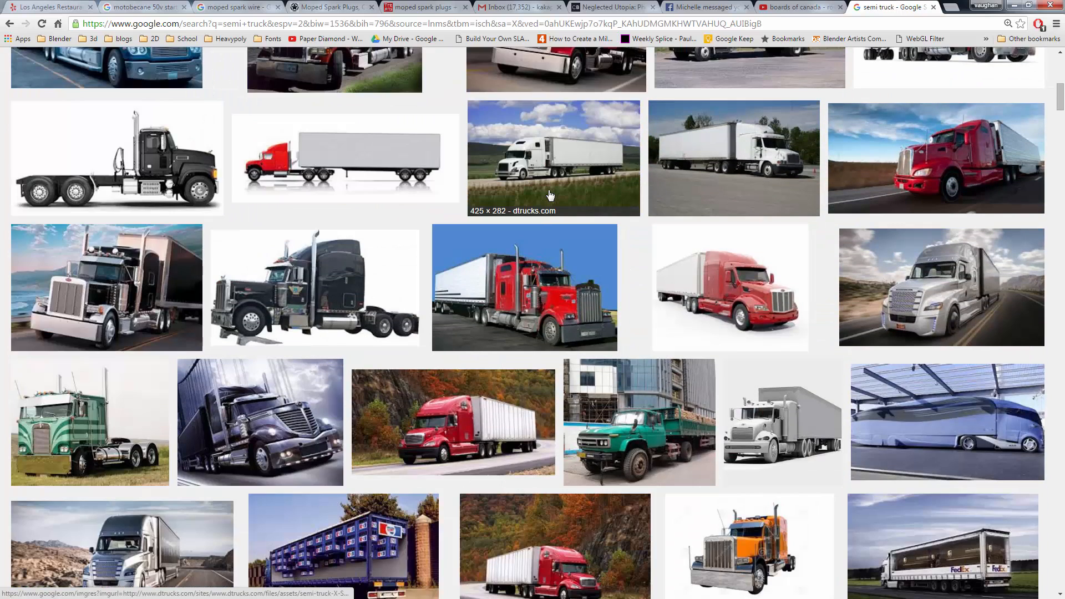
pyautogui.scroll(-1, 550, 195)
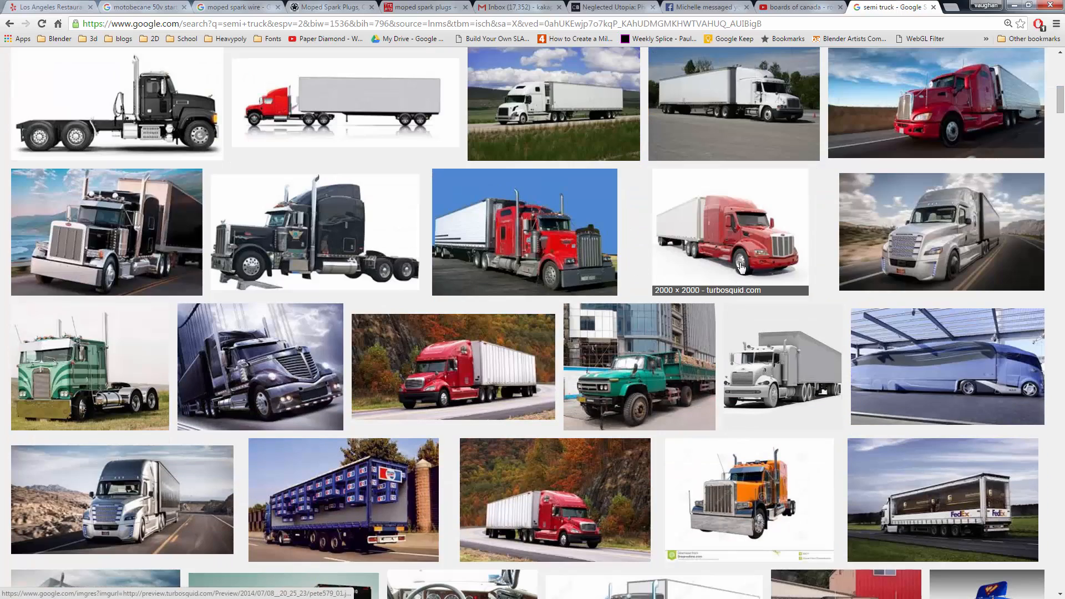
pyautogui.click(690, 344)
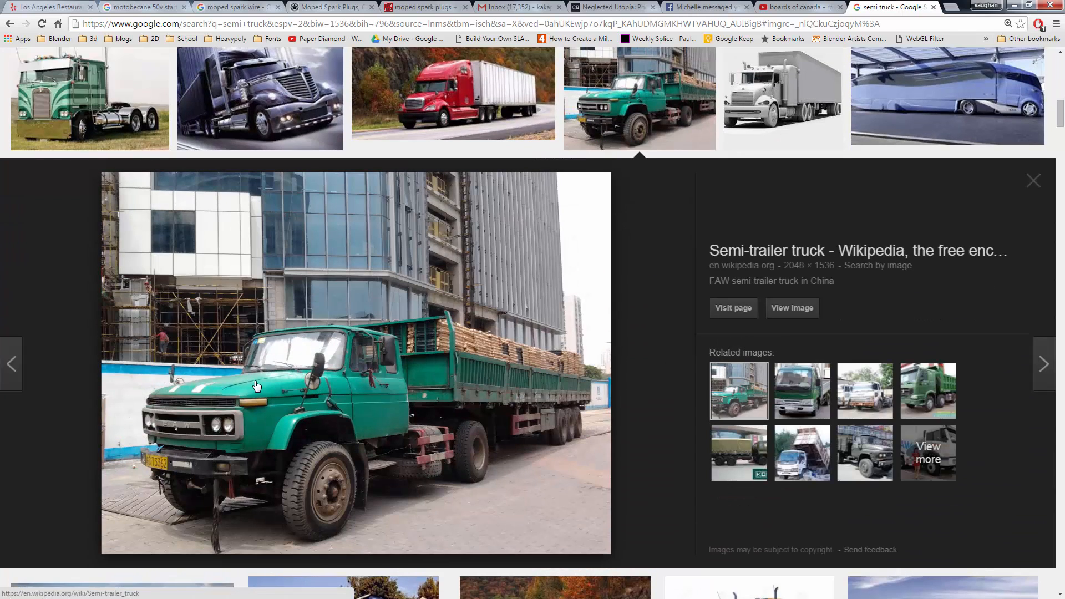
pyautogui.click(805, 406)
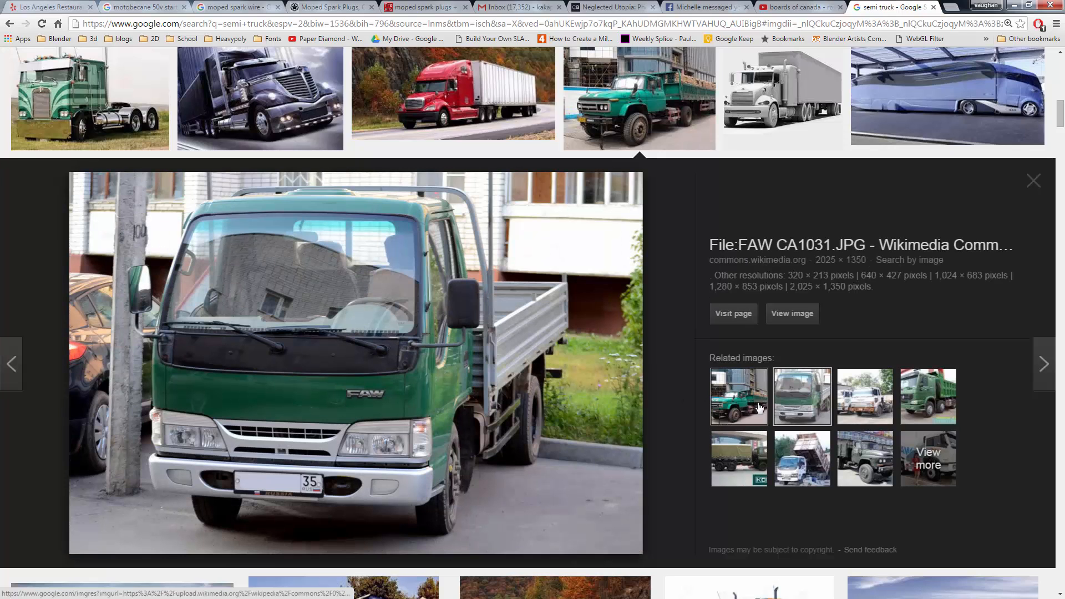
pyautogui.click(868, 406)
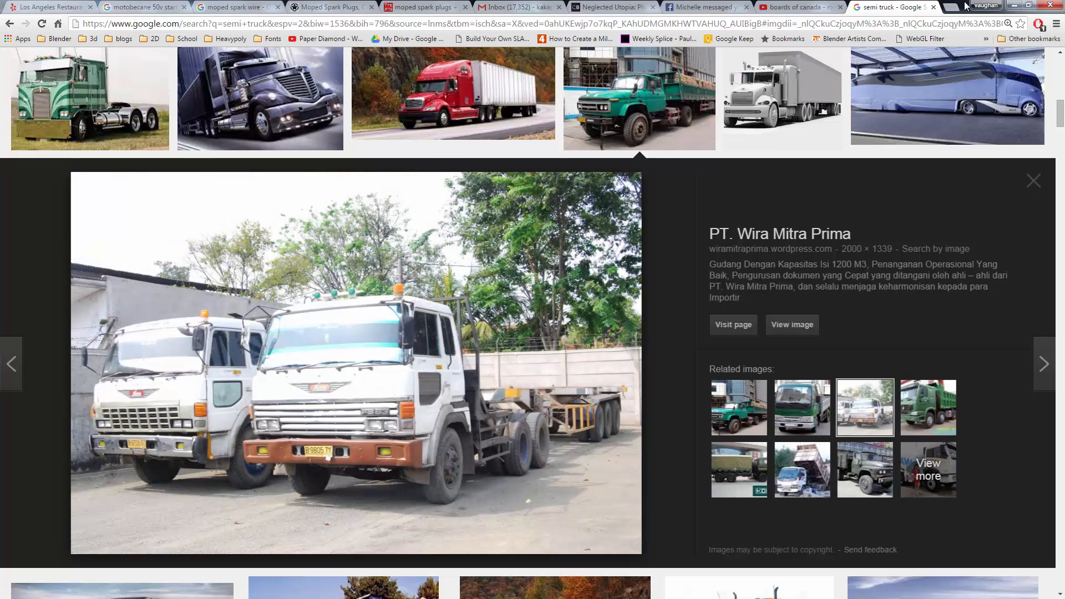
pyautogui.click(1013, 5)
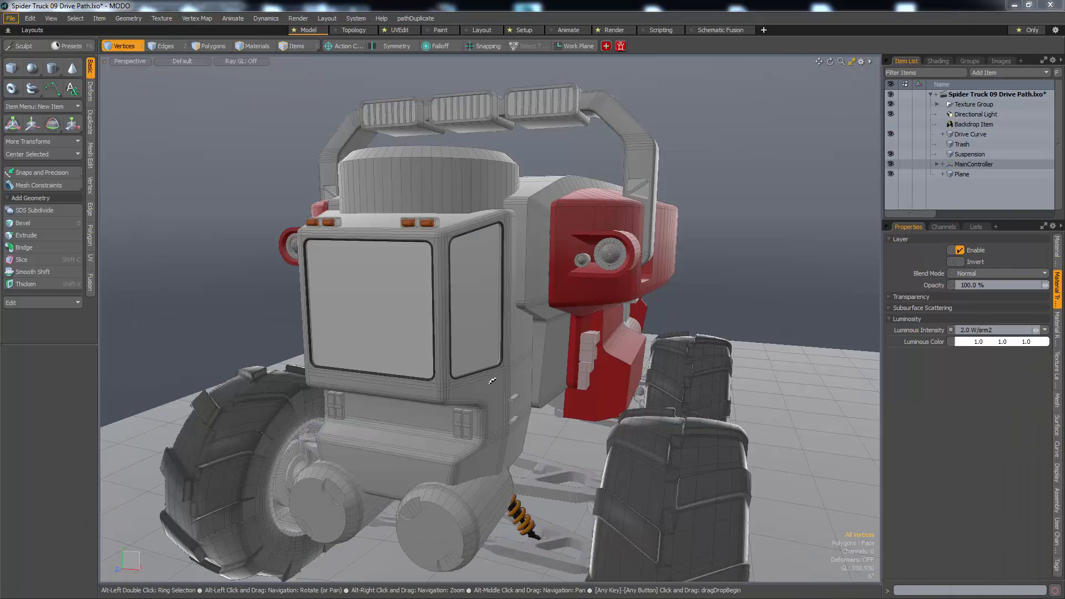
pyautogui.keyDown('alt'); pyautogui.moveTo(516, 407); pyautogui.dragTo(433, 316); pyautogui.keyUp('alt')
pyautogui.click(11, 68)
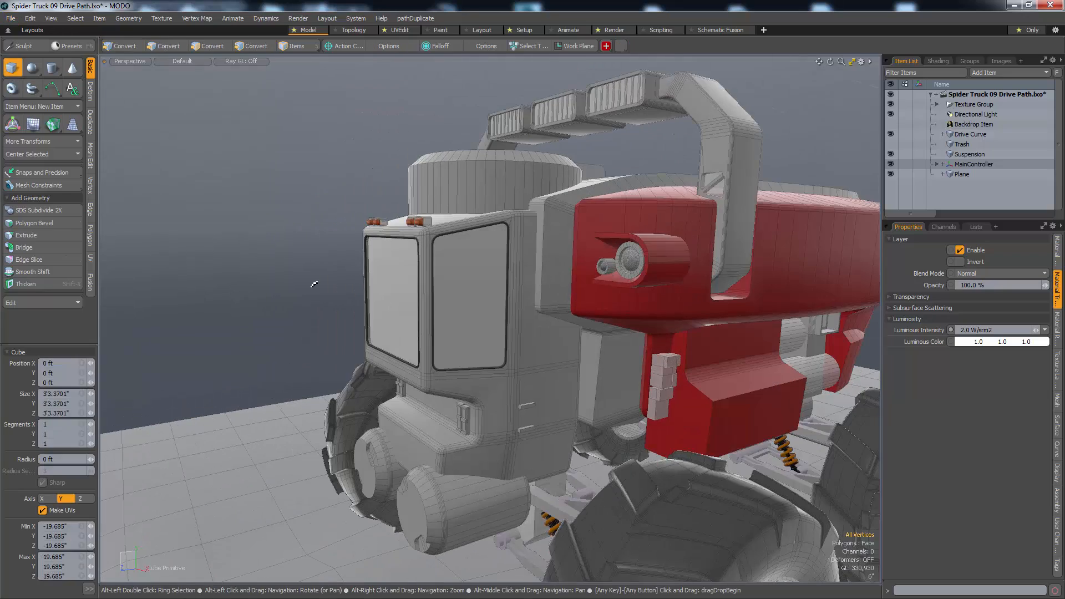
pyautogui.keyDown('alt'); pyautogui.moveTo(321, 264); pyautogui.dragTo(617, 297); pyautogui.keyUp('alt')
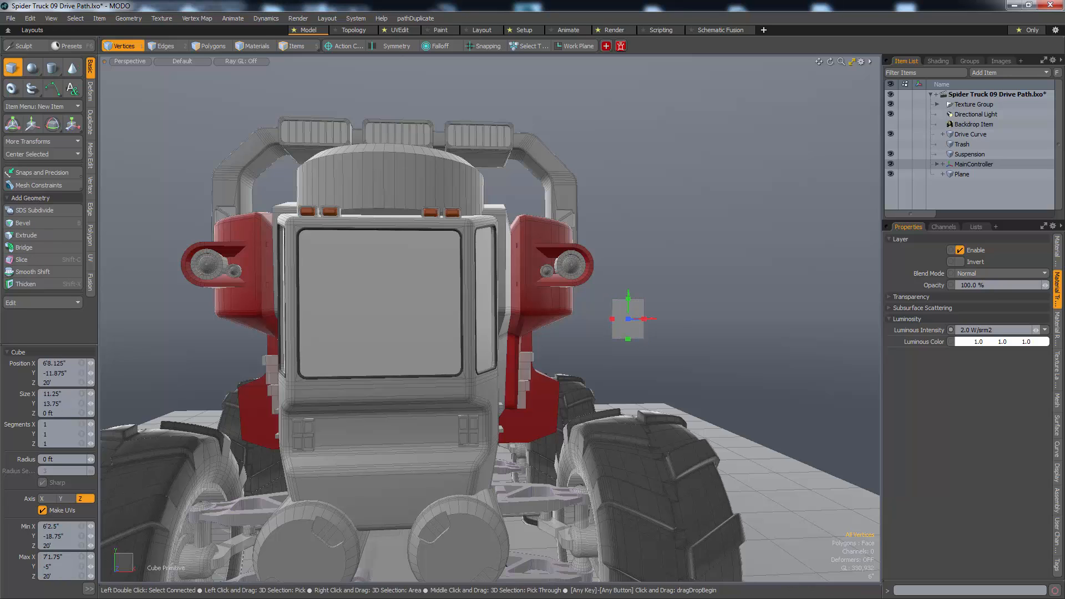
pyautogui.hotkey('ctrl', 'z')
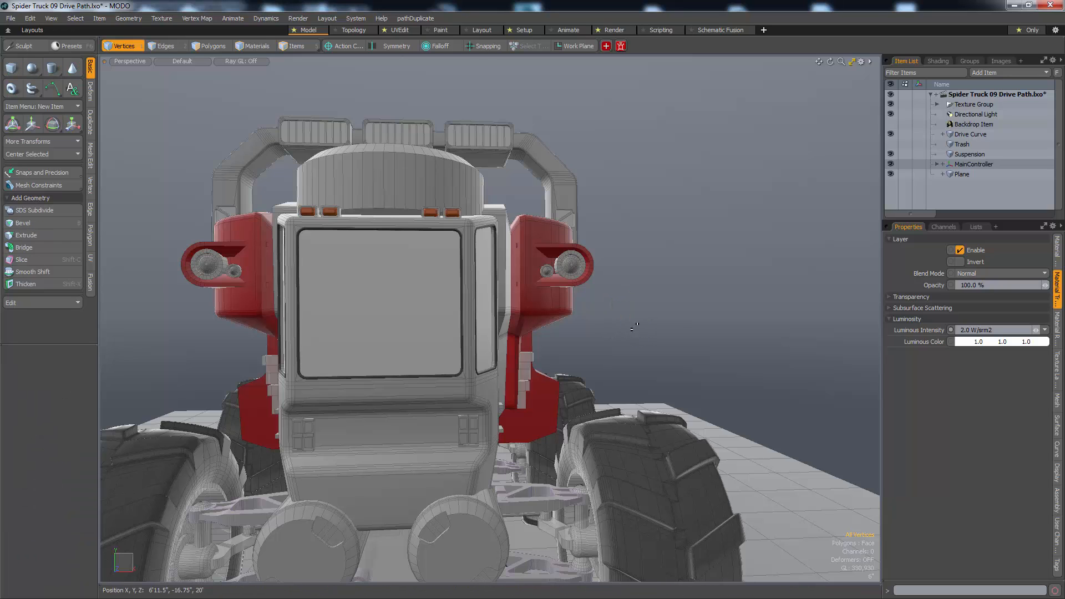
# - Create a cube beside the cab and select all of its faces for resizing and moving
pyautogui.click(10, 69)
pyautogui.press('3')
pyautogui.keyDown('ctrl'); pyautogui.moveTo(605, 328); pyautogui.dragTo(549, 358); pyautogui.keyUp('ctrl')
pyautogui.doubleClick(614, 336)
pyautogui.press('r')
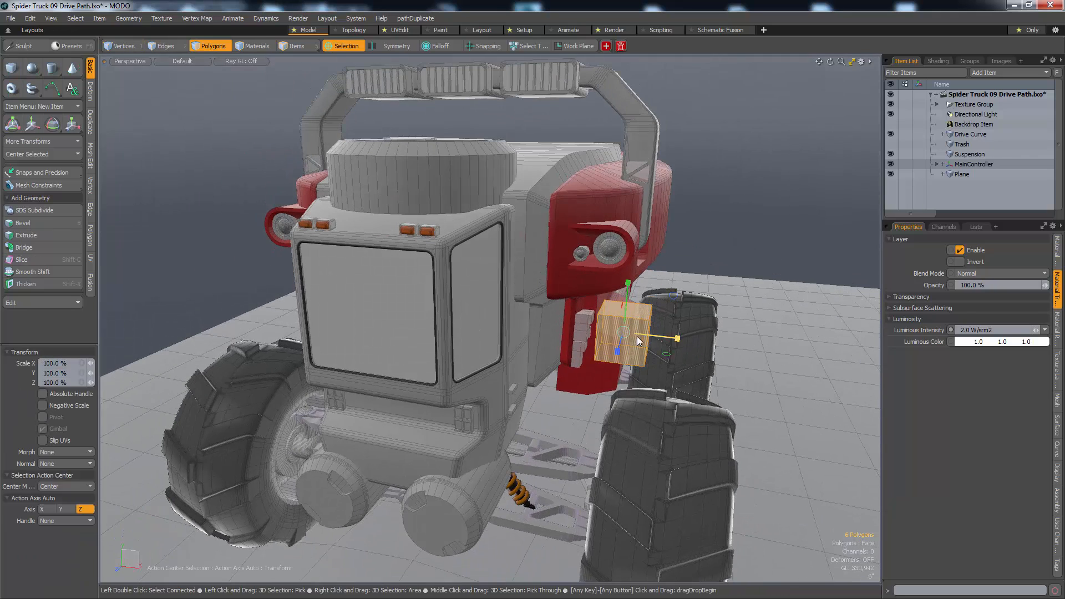
pyautogui.keyDown('alt'); pyautogui.moveTo(624, 333); pyautogui.dragTo(621, 360); pyautogui.keyUp('alt')
pyautogui.press('w')
pyautogui.keyDown('ctrl'); pyautogui.moveTo(649, 363); pyautogui.dragTo(632, 363); pyautogui.keyUp('ctrl')
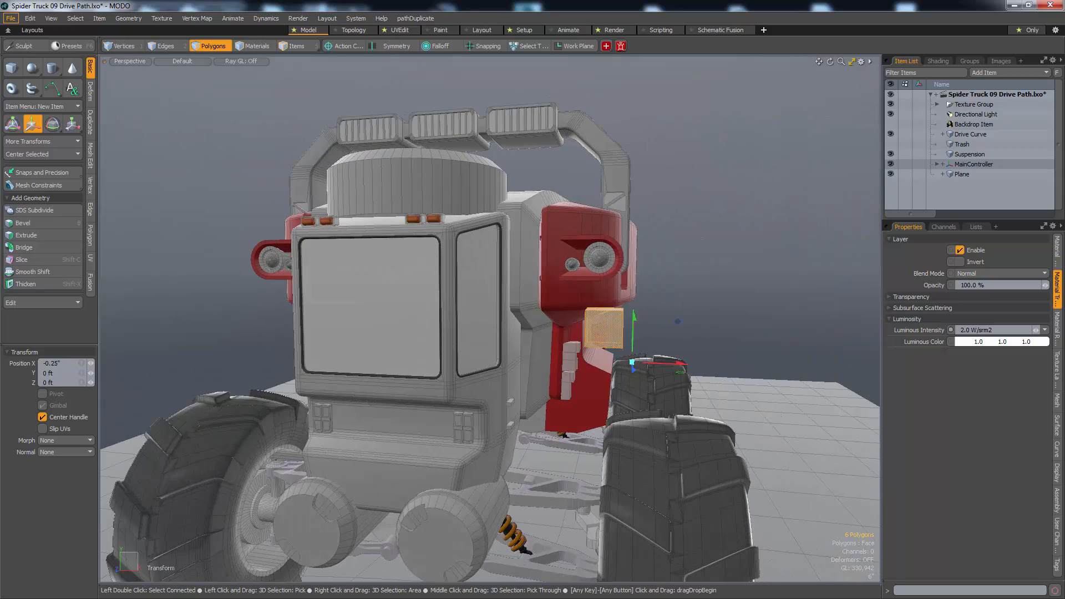
# - Move the cube -25.75" in X and -2.75" in Y towards the cab's side and try moving its front face along Z
pyautogui.keyDown('alt'); pyautogui.moveTo(566, 333); pyautogui.dragTo(512, 371); pyautogui.keyUp('alt')
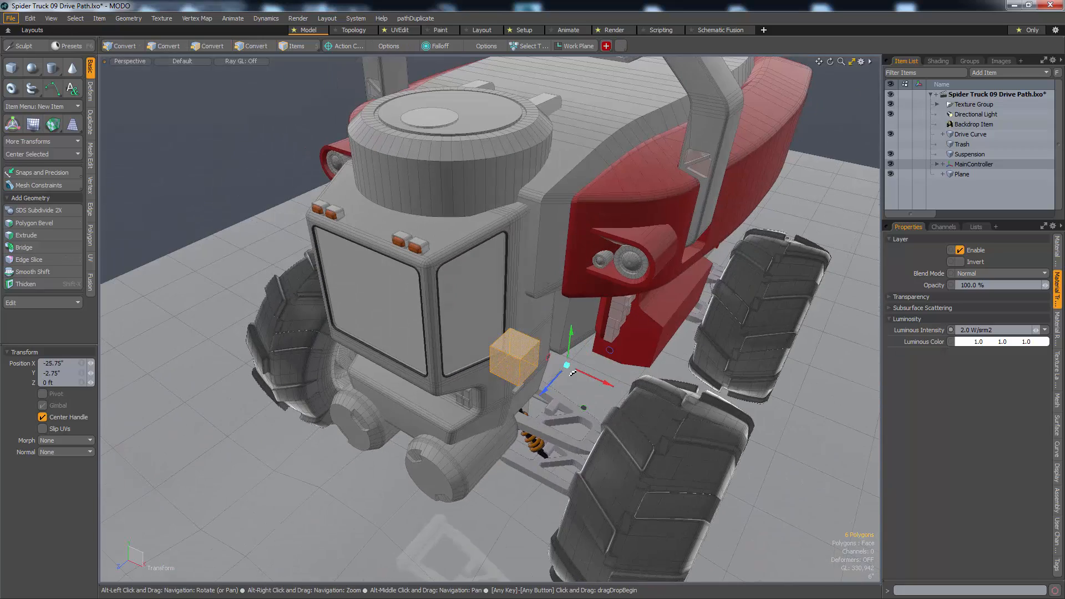
pyautogui.press('space')
pyautogui.click(512, 370)
pyautogui.press('w')
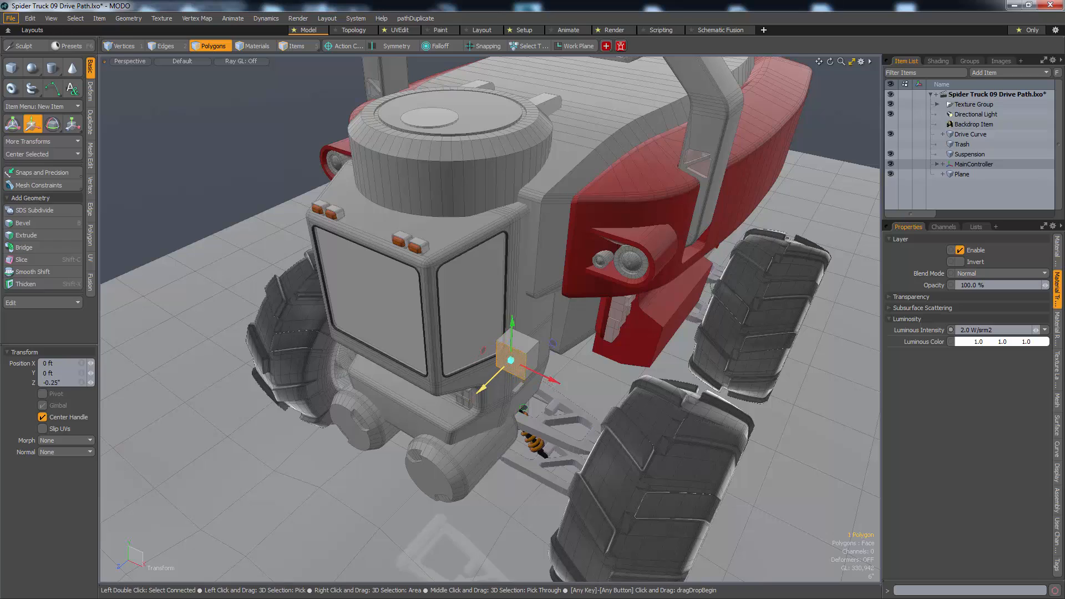
pyautogui.press('space')
# - Select the whole cube, try it at other spots around the truck's side, and discard it
pyautogui.doubleClick(520, 350)
pyautogui.keyDown('alt'); pyautogui.moveTo(520, 351); pyautogui.dragTo(631, 314); pyautogui.keyUp('alt')
pyautogui.press('w')
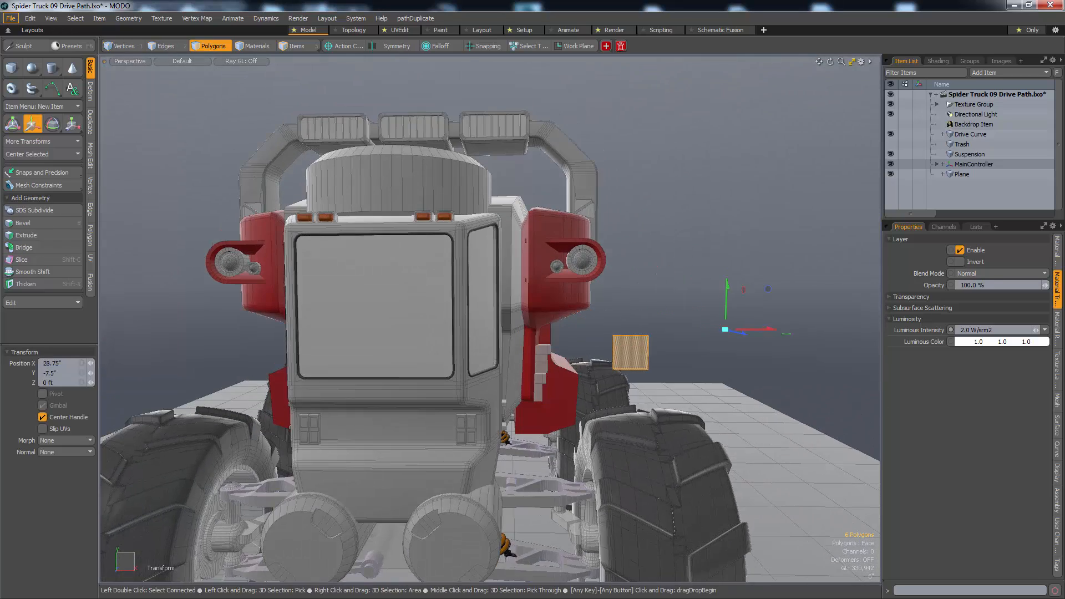
pyautogui.moveTo(725, 328); pyautogui.dragTo(718, 327)
pyautogui.keyDown('alt'); pyautogui.moveTo(717, 327); pyautogui.dragTo(627, 289); pyautogui.keyUp('alt')
pyautogui.moveTo(627, 289); pyautogui.dragTo(603, 287)
pyautogui.moveTo(605, 287); pyautogui.dragTo(643, 249)
pyautogui.keyDown('alt'); pyautogui.moveTo(610, 283); pyautogui.dragTo(466, 383); pyautogui.keyUp('alt')
pyautogui.press('space')
pyautogui.click(541, 395)
pyautogui.press('1')
# - Create a 32-sided cylinder beside the truck body and select all of its polygons
pyautogui.keyDown('alt'); pyautogui.moveTo(616, 371); pyautogui.dragTo(416, 319); pyautogui.keyUp('alt')
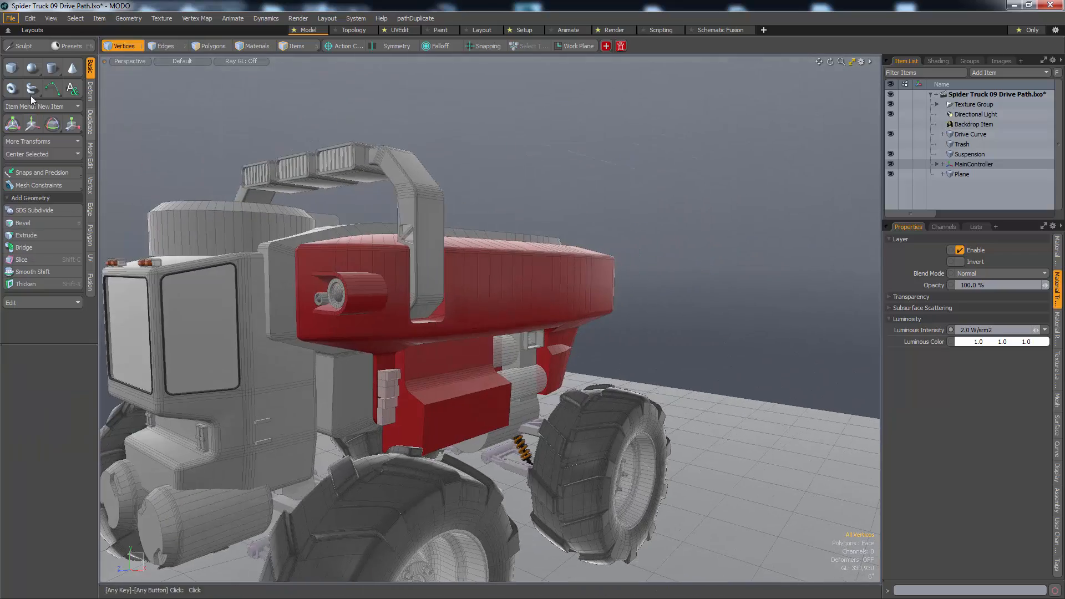
pyautogui.click(52, 68)
pyautogui.keyDown('alt'); pyautogui.moveTo(644, 238); pyautogui.dragTo(635, 194); pyautogui.keyUp('alt')
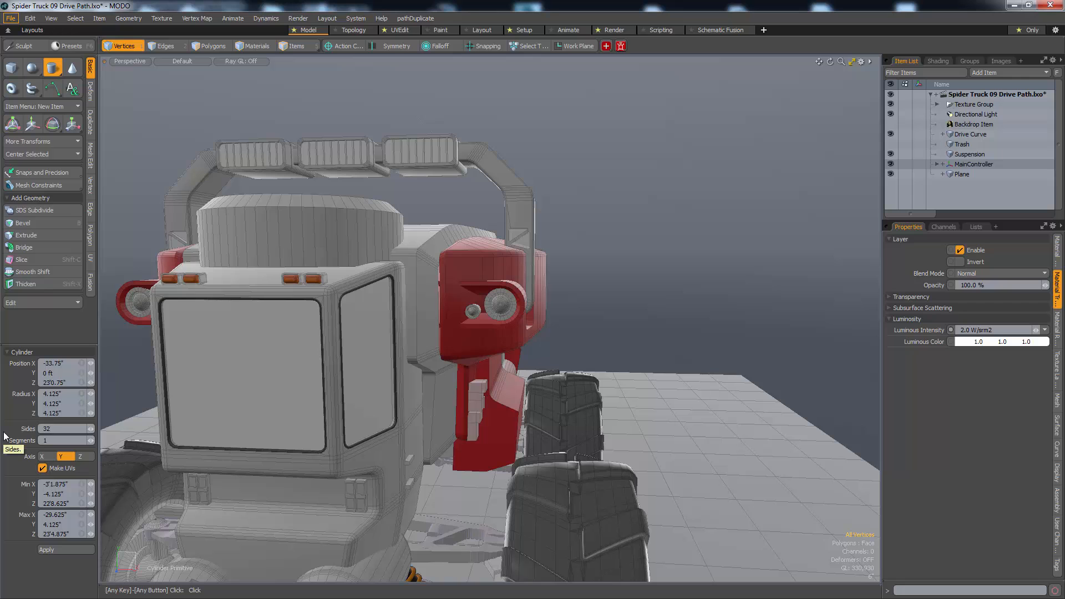
pyautogui.keyDown('alt'); pyautogui.moveTo(546, 167); pyautogui.dragTo(460, 158); pyautogui.keyUp('alt')
pyautogui.keyDown('ctrl'); pyautogui.click(573, 174); pyautogui.keyUp('ctrl')
pyautogui.press('space')
pyautogui.press('3')
pyautogui.doubleClick(577, 176)
# - Move the selected cylinder to the upper rear end of the red body panel
pyautogui.press('w')
pyautogui.moveTo(460, 253); pyautogui.dragTo(250, 216)
pyautogui.moveTo(300, 215); pyautogui.dragTo(771, 277)
pyautogui.press('F2')
pyautogui.click(539, 310)
pyautogui.moveTo(770, 276); pyautogui.dragTo(767, 275)
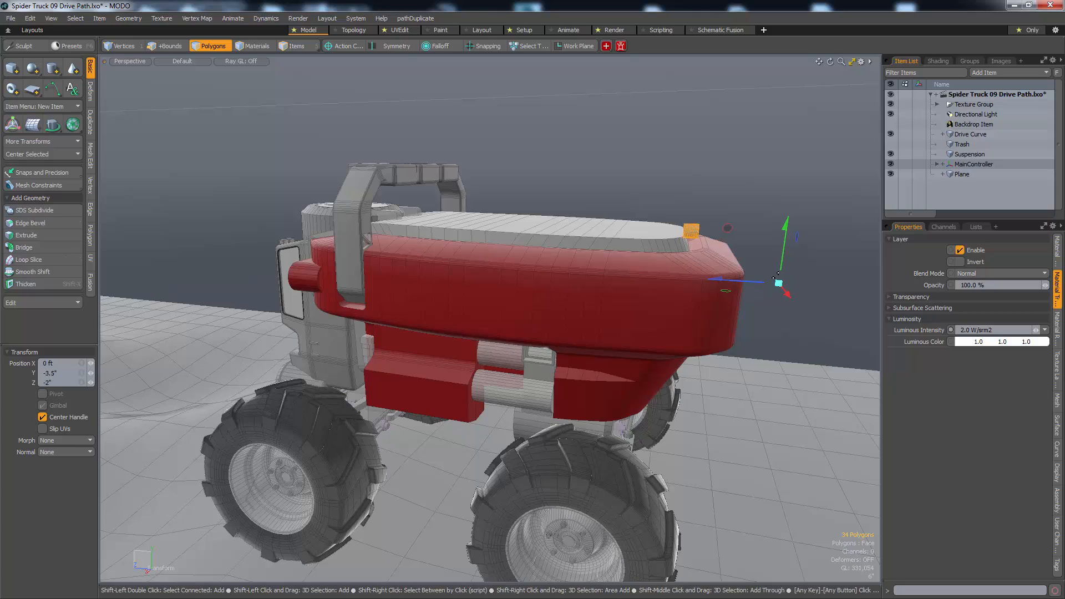
# - Select the cylinder's front-facing end polygon and move it towards the rear along Z to shorten the cylinder
pyautogui.hotkey('shift', 'a')
pyautogui.scroll(-5, 718, 272)
pyautogui.keyDown('alt'); pyautogui.moveTo(689, 309); pyautogui.dragTo(713, 295); pyautogui.keyUp('alt')
pyautogui.scroll(-3, 730, 295)
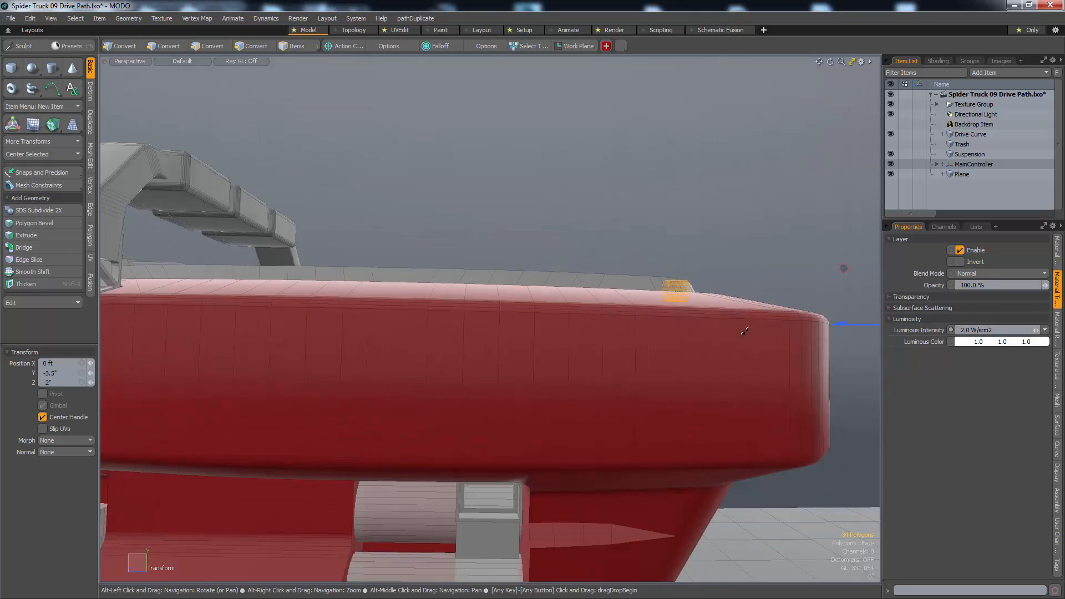
pyautogui.keyDown('alt'); pyautogui.moveTo(745, 331); pyautogui.dragTo(716, 383); pyautogui.keyUp('alt')
pyautogui.press('3')
pyautogui.hotkey('shift', 'a')
pyautogui.scroll(-3, 583, 321)
pyautogui.press('q')
pyautogui.click(414, 347)
pyautogui.keyDown('alt'); pyautogui.moveTo(414, 348); pyautogui.dragTo(461, 330); pyautogui.keyUp('alt')
pyautogui.press('w')
pyautogui.moveTo(377, 304); pyautogui.dragTo(468, 303)
# - Bevel the cylinder's front-facing end outward into a wider collar and extend it with a shift of 11.325"
pyautogui.press('b')
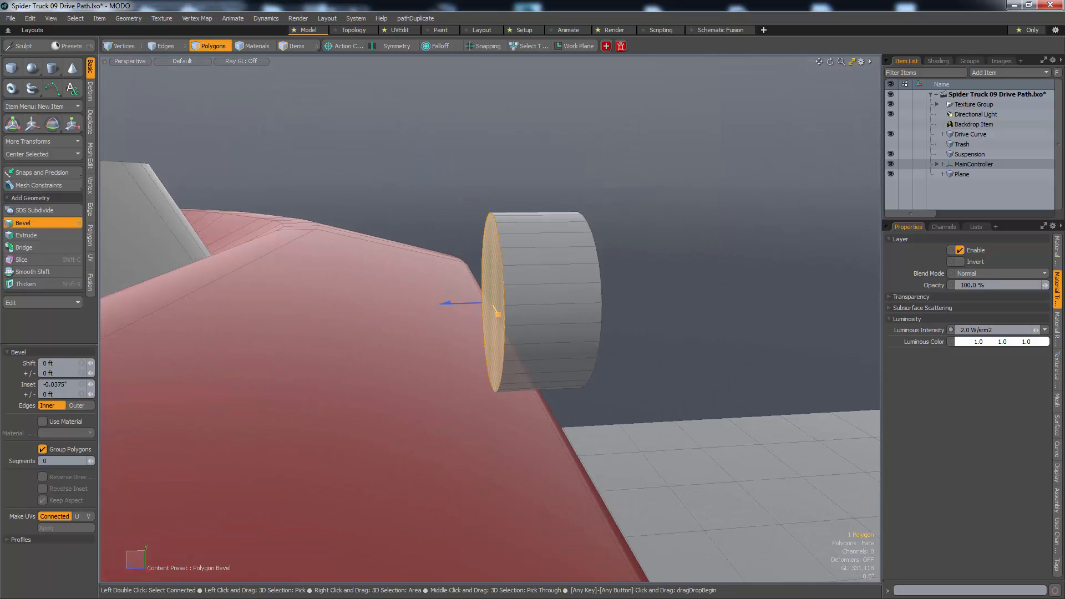
pyautogui.moveTo(463, 305); pyautogui.dragTo(308, 305)
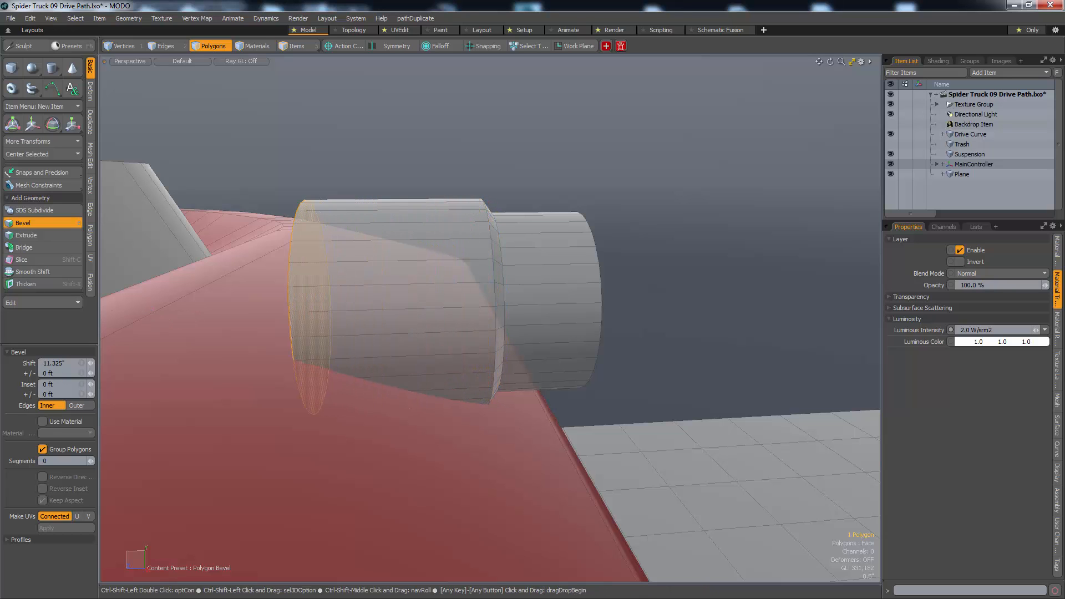
pyautogui.press('q')
# - Bevel the cylinder's rear-facing end polygon into a stepped rim with an inset of 0.67"
pyautogui.keyDown('alt'); pyautogui.moveTo(651, 377); pyautogui.dragTo(611, 311); pyautogui.keyUp('alt')
pyautogui.click(586, 347)
pyautogui.press('b')
pyautogui.click(589, 318)
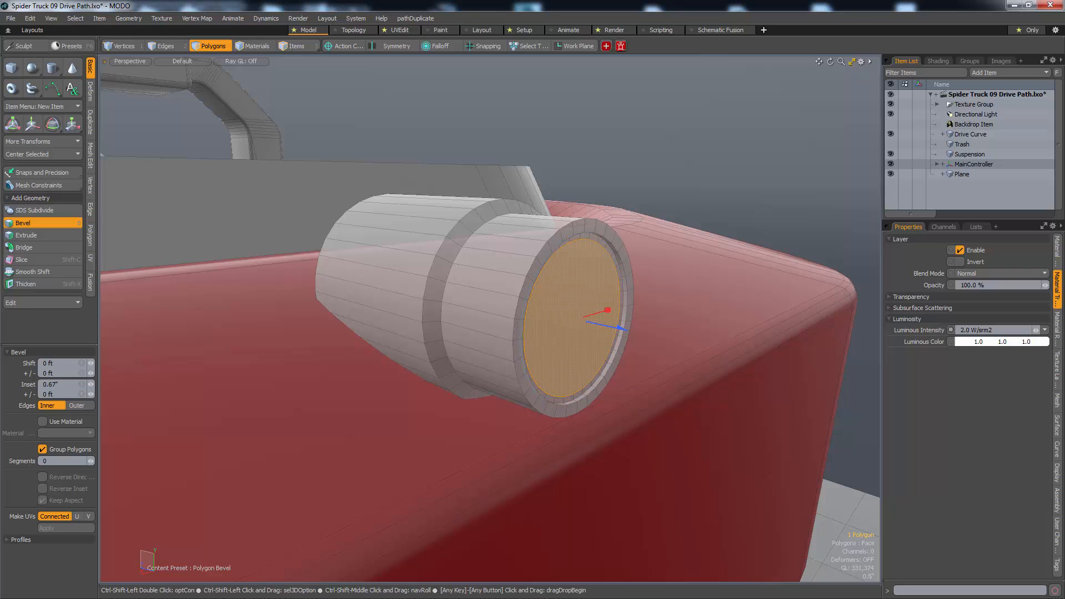
# - Add another bevel to the inset rear face with a 5.44" shift and 2.3625" inset to form a tapered end
pyautogui.keyDown('shift'); pyautogui.click(553, 411); pyautogui.keyUp('shift')
pyautogui.moveTo(622, 328); pyautogui.dragTo(794, 365)
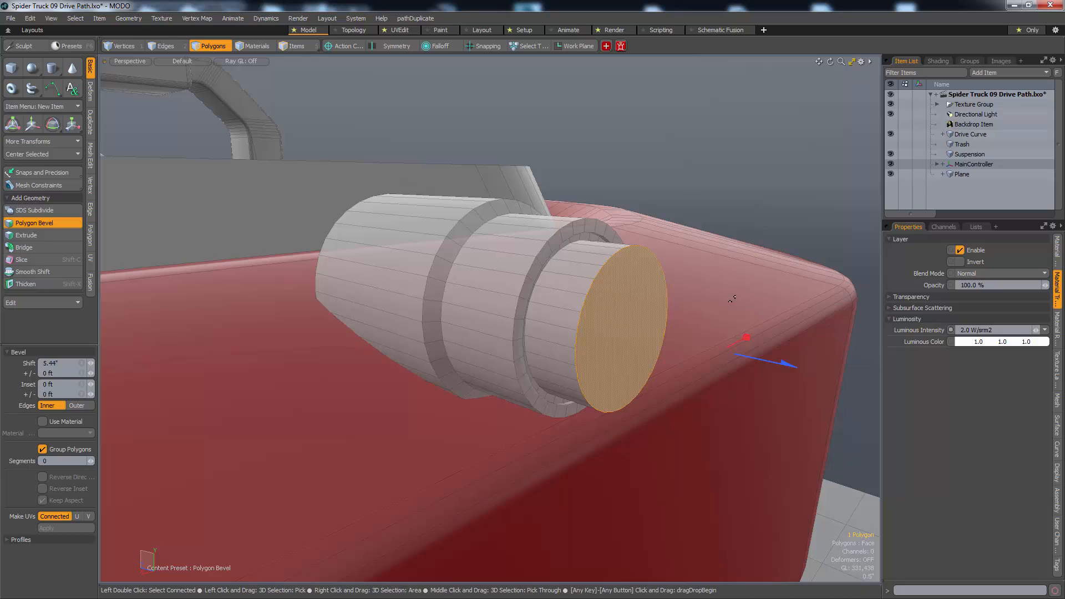
pyautogui.moveTo(747, 337); pyautogui.dragTo(688, 388)
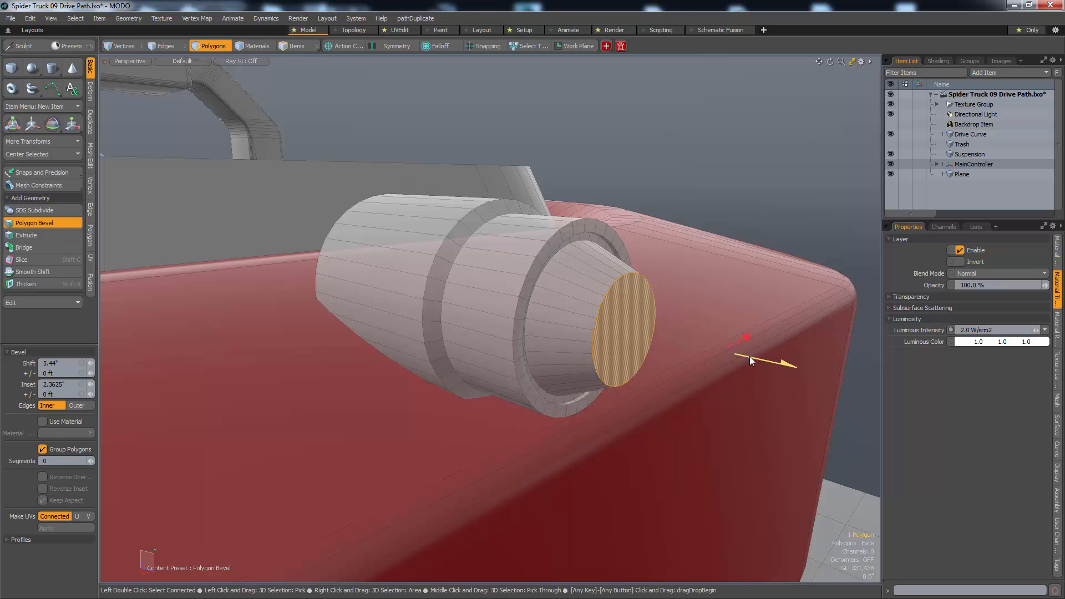
# - Bevel the edges of the housing's tapered rear end with rounded segments to turn it into a smooth dome
pyautogui.press('2')
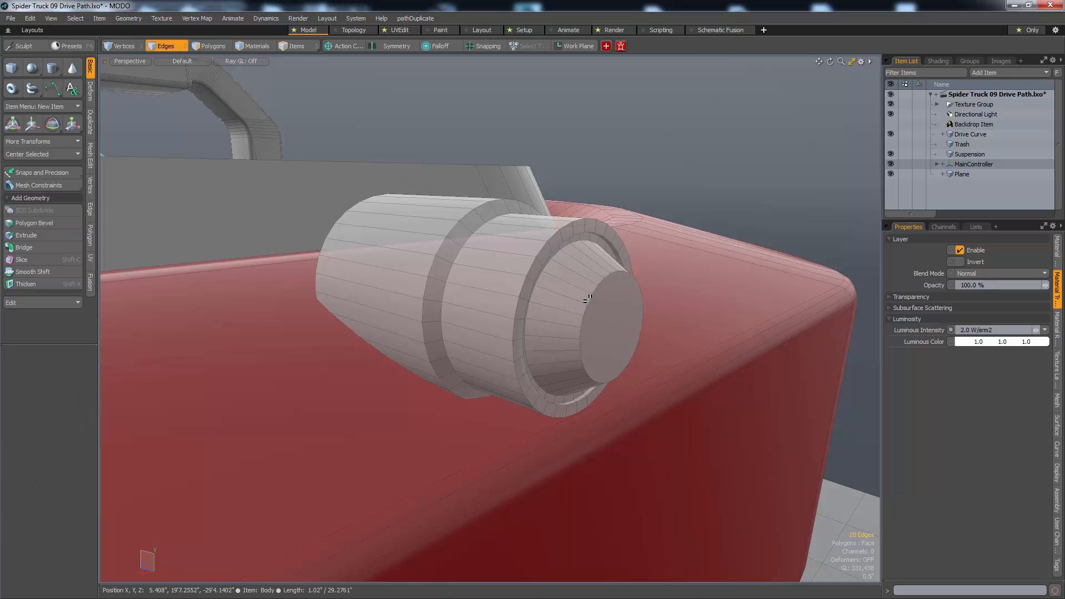
pyautogui.keyDown('alt'); pyautogui.moveTo(592, 300); pyautogui.dragTo(609, 368); pyautogui.keyUp('alt')
pyautogui.press('b')
pyautogui.press('3')
# - Separate the domed polygons from the housing as a lens piece, select the whole piece and move it 0.11" along Z
pyautogui.moveTo(615, 301); pyautogui.dragTo(605, 261)
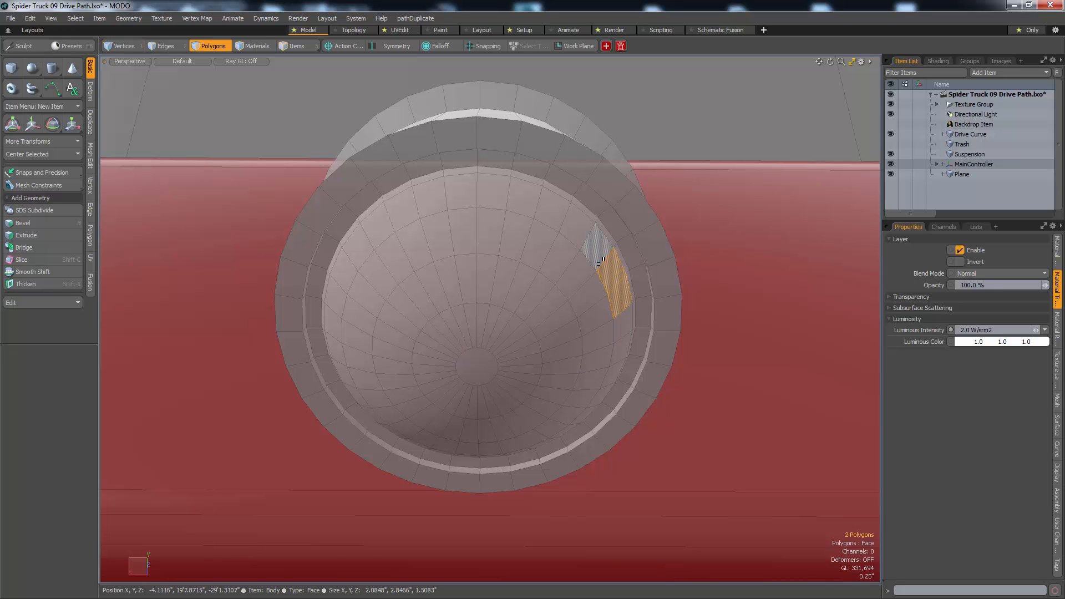
pyautogui.press('l')
pyautogui.press(']')
pyautogui.keyDown('alt'); pyautogui.moveTo(544, 309); pyautogui.dragTo(466, 321); pyautogui.keyUp('alt')
pyautogui.moveTo(559, 330); pyautogui.dragTo(548, 271)
pyautogui.press('l')
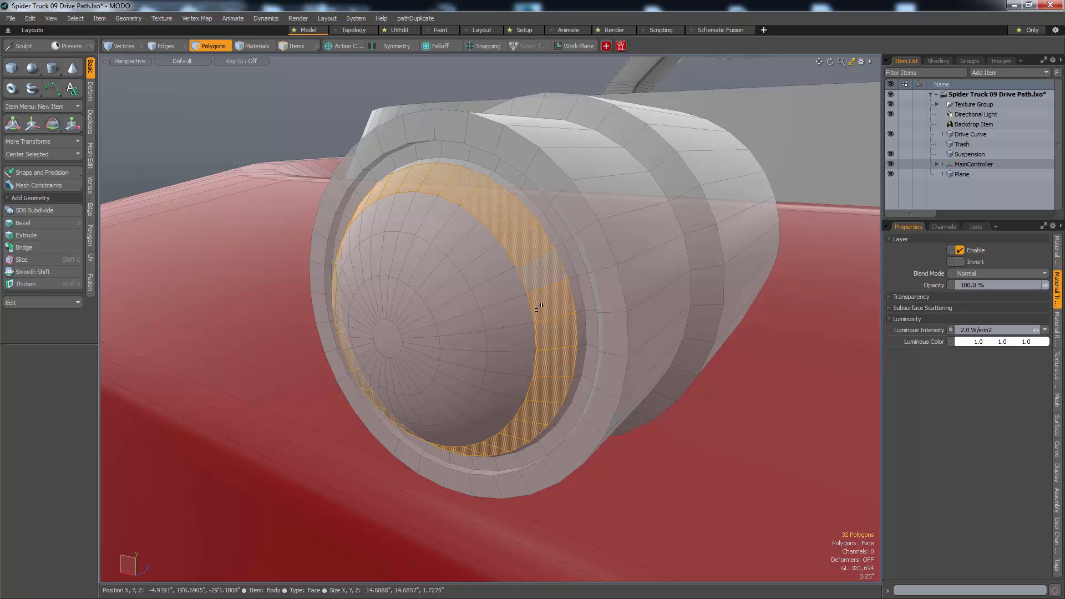
pyautogui.press(']')
pyautogui.press(']')
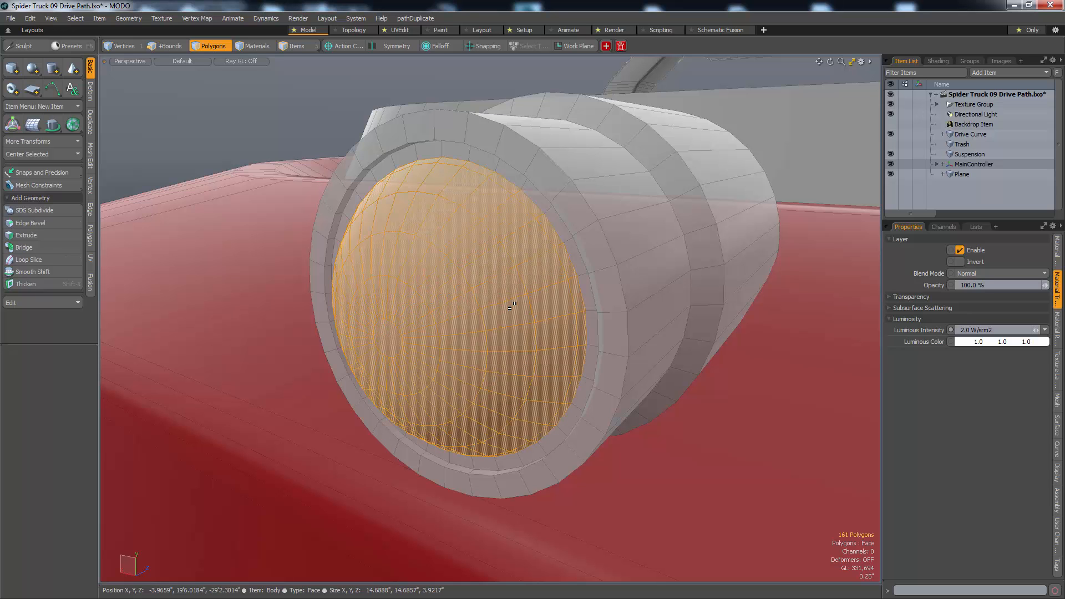
pyautogui.keyDown('alt'); pyautogui.moveTo(510, 306); pyautogui.dragTo(656, 333); pyautogui.keyUp('alt')
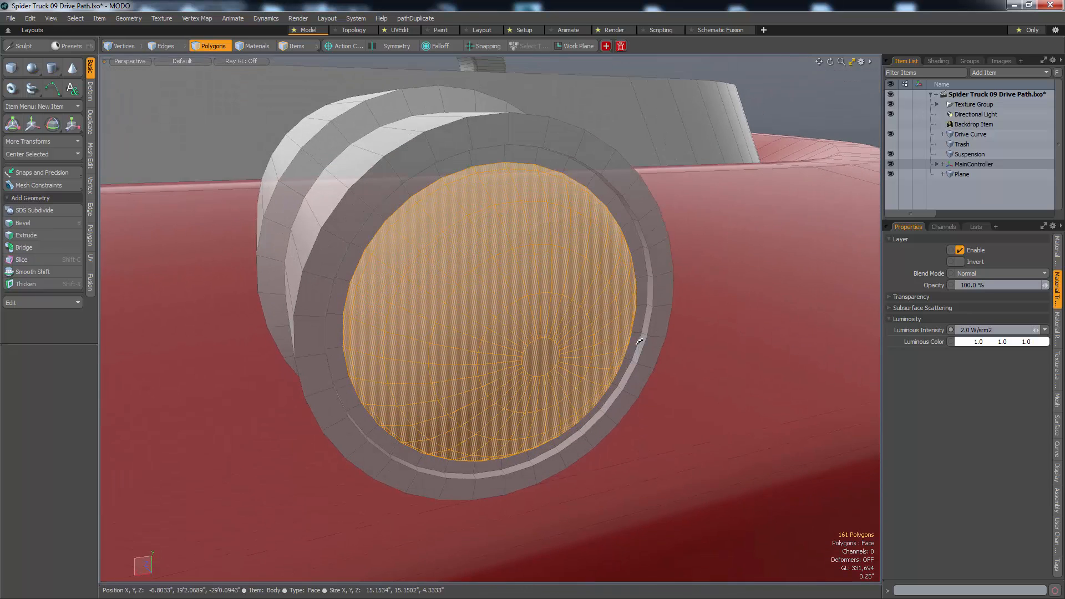
pyautogui.keyDown('alt'); pyautogui.moveTo(630, 376); pyautogui.dragTo(533, 332); pyautogui.keyUp('alt')
pyautogui.press('w')
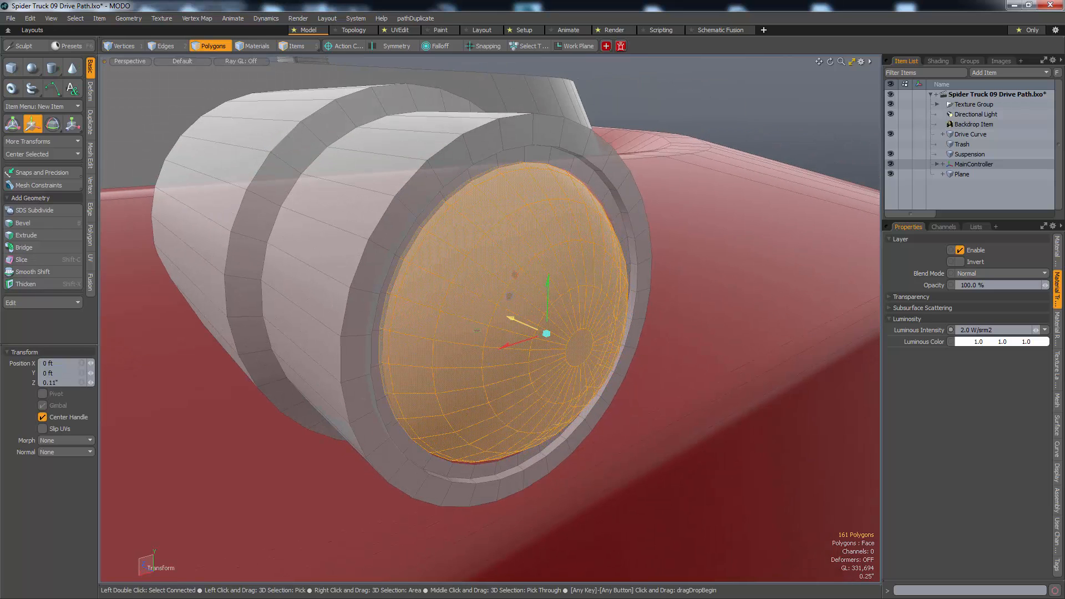
# - Thicken the selected lens polygons into a shell
pyautogui.hotkey('shift', 'x')
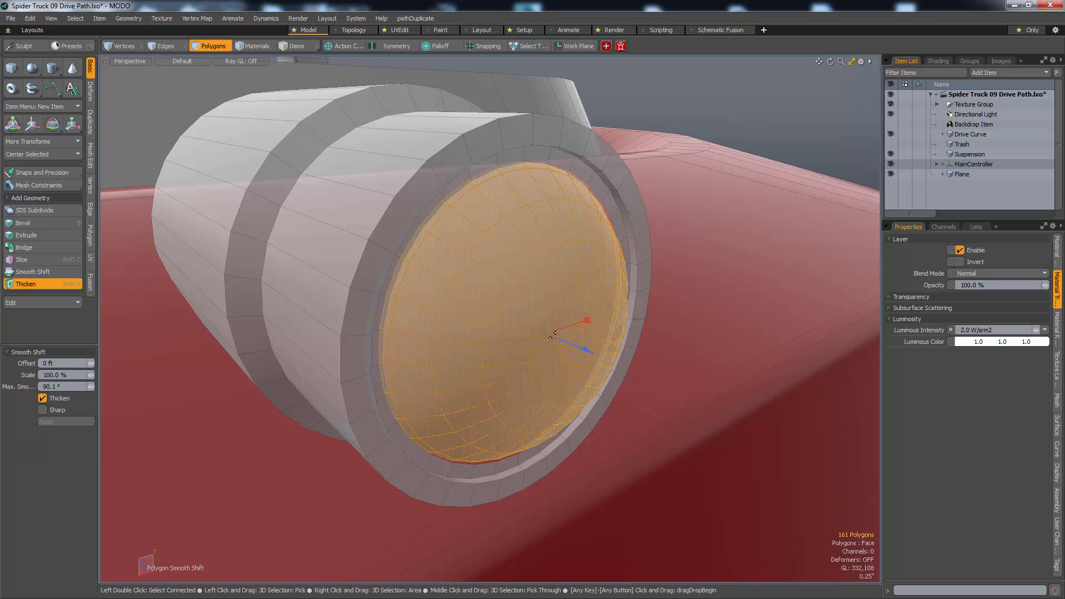
pyautogui.moveTo(570, 346); pyautogui.dragTo(556, 339)
pyautogui.press('q')
# - Extend the housing's inner rim edge loop inward behind the lens, scaling the extended edges smaller to form a tapered reflector bowl
pyautogui.press('2')
pyautogui.doubleClick(592, 189)
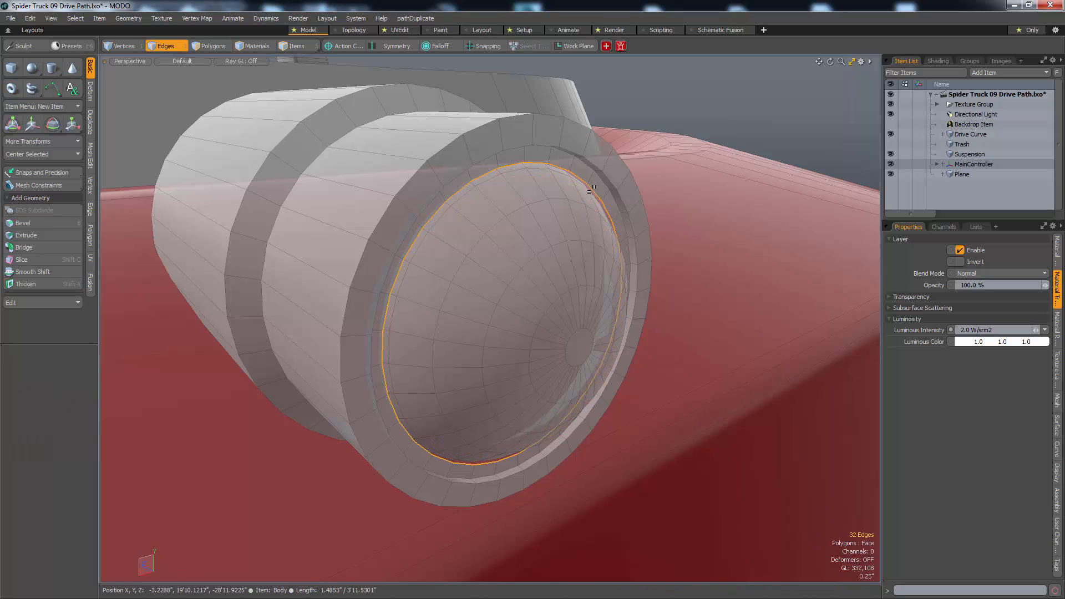
pyautogui.keyDown('alt'); pyautogui.moveTo(591, 189); pyautogui.dragTo(591, 299); pyautogui.keyUp('alt')
pyautogui.press('z')
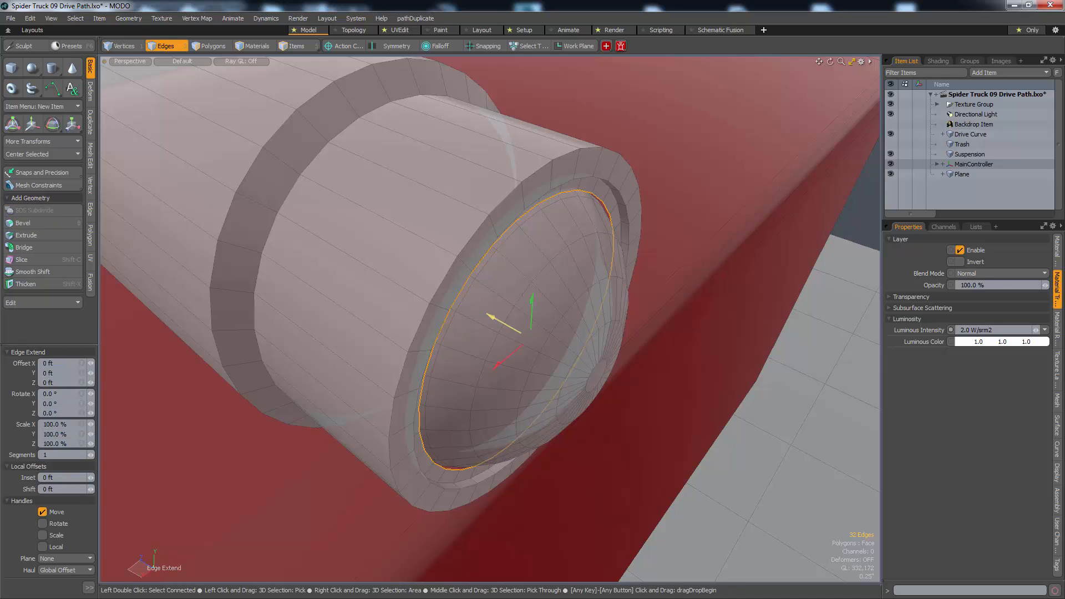
pyautogui.moveTo(502, 325); pyautogui.dragTo(446, 272)
pyautogui.press('space')
pyautogui.press('z')
pyautogui.press('r')
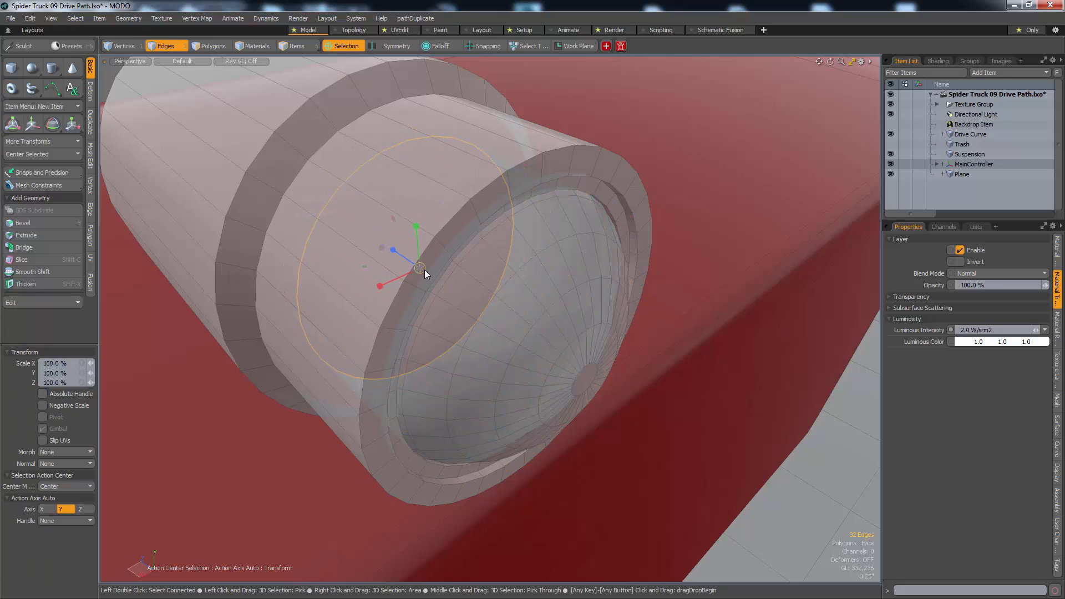
pyautogui.press('1')
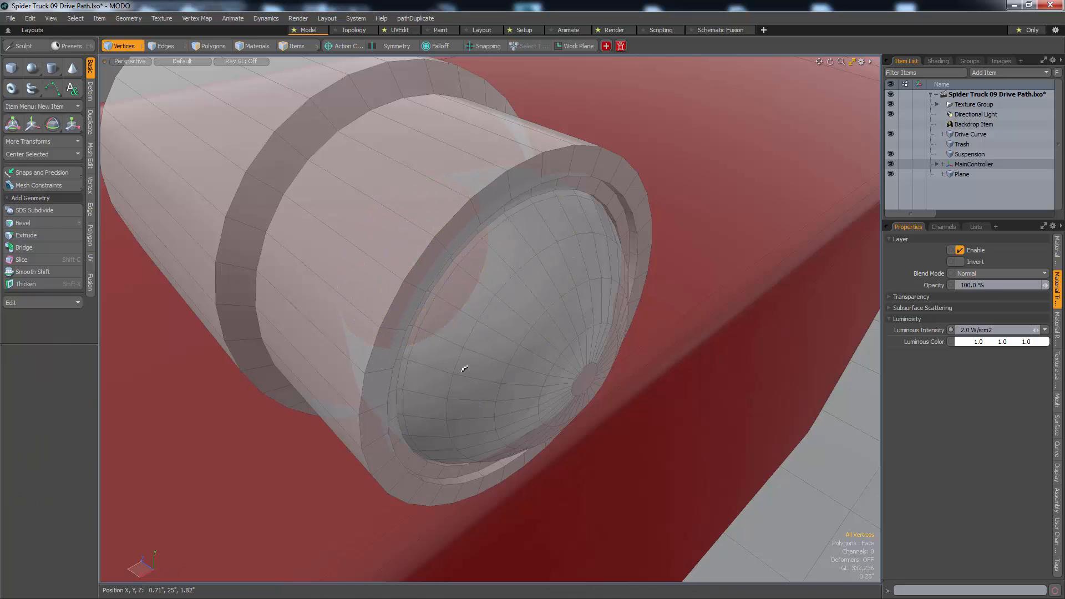
# - Select all polygons of the thickened lens and hide them to expose the reflector bowl
pyautogui.keyDown('alt'); pyautogui.moveTo(464, 368); pyautogui.dragTo(495, 351); pyautogui.keyUp('alt')
pyautogui.press('3')
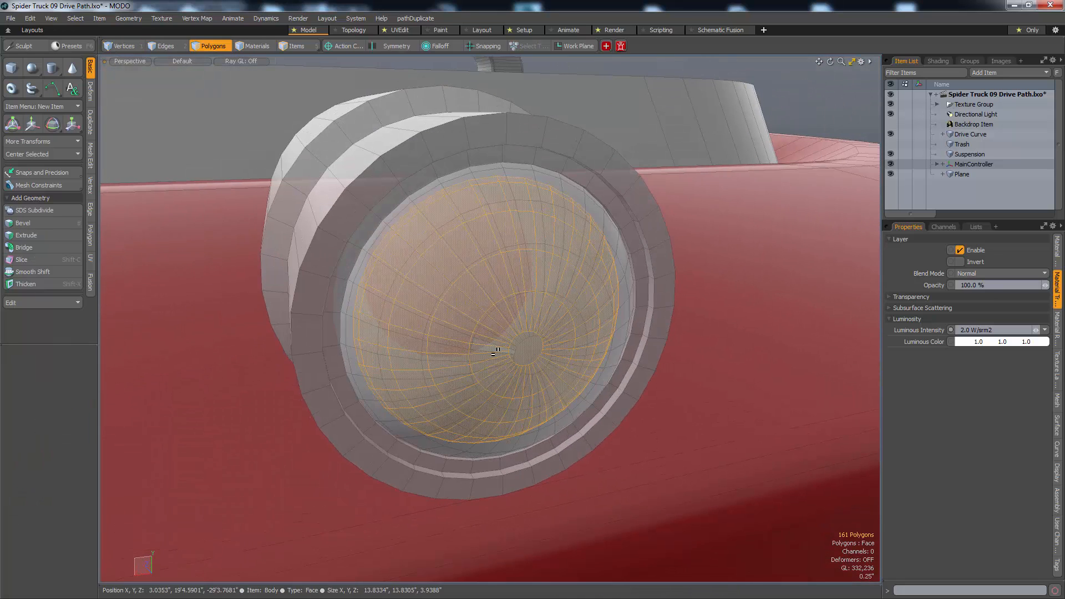
pyautogui.hotkey('shift', 'Up')
pyautogui.press('Delete')
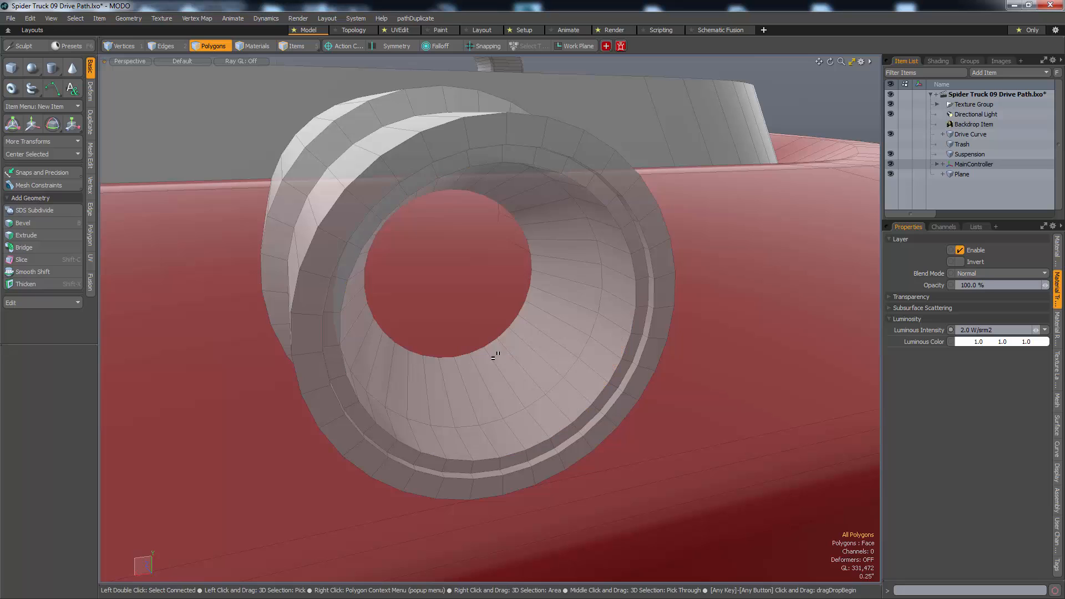
# - Cap the hole at the back of the reflector bowl with a polygon made from its edge loop
pyautogui.press('2')
pyautogui.doubleClick(499, 335)
pyautogui.press('p')
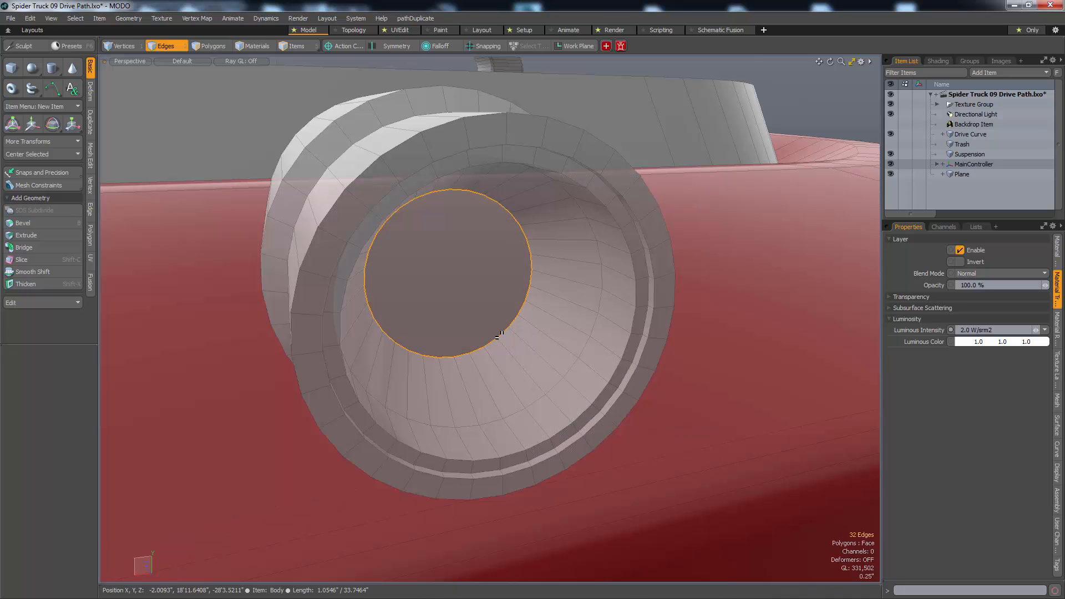
# - Try to bevel the reflector's back cap polygon outward with a shift of 7.16"
pyautogui.press('3')
pyautogui.keyDown('alt'); pyautogui.moveTo(476, 303); pyautogui.dragTo(511, 328); pyautogui.keyUp('alt')
pyautogui.press('b')
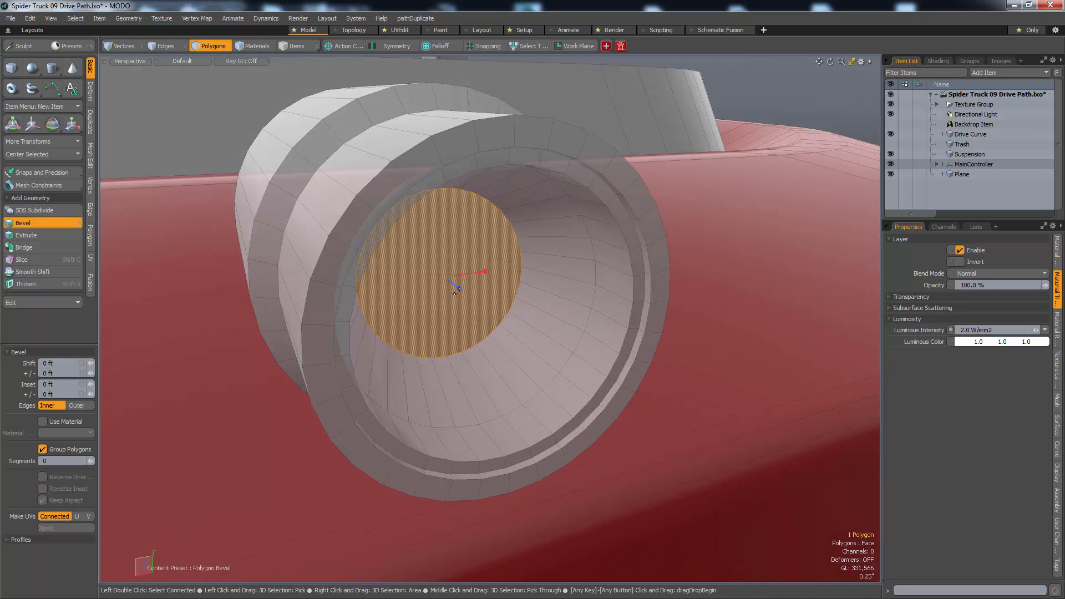
pyautogui.moveTo(455, 291); pyautogui.dragTo(687, 469)
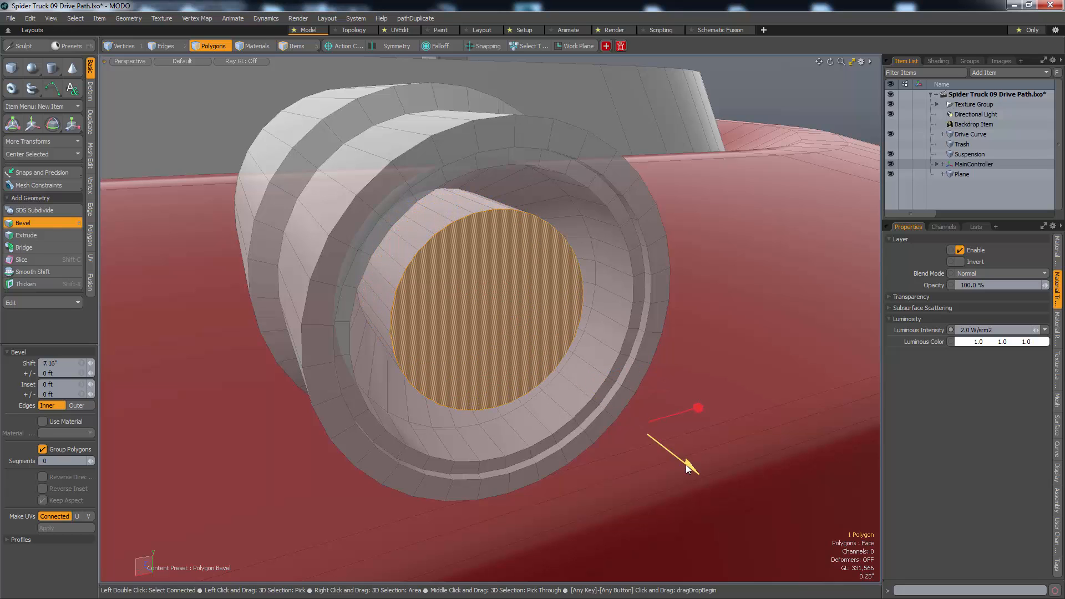
pyautogui.hotkey('ctrl', 'z')
# - Create a subdivision sphere about 6.56" across inside the reflector bowl and select its polygons
pyautogui.press('1')
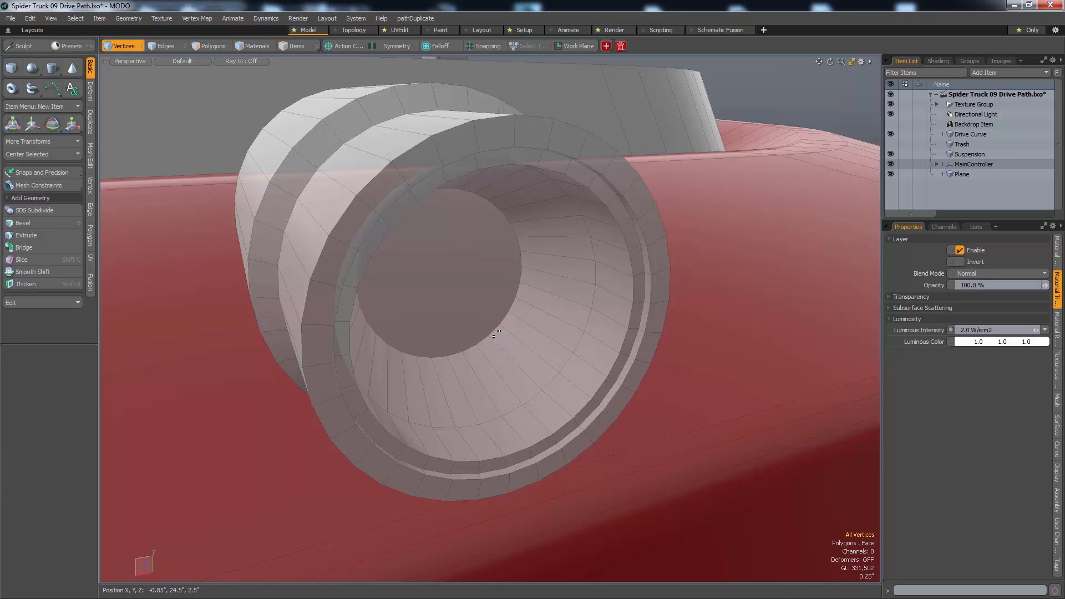
pyautogui.click(33, 68)
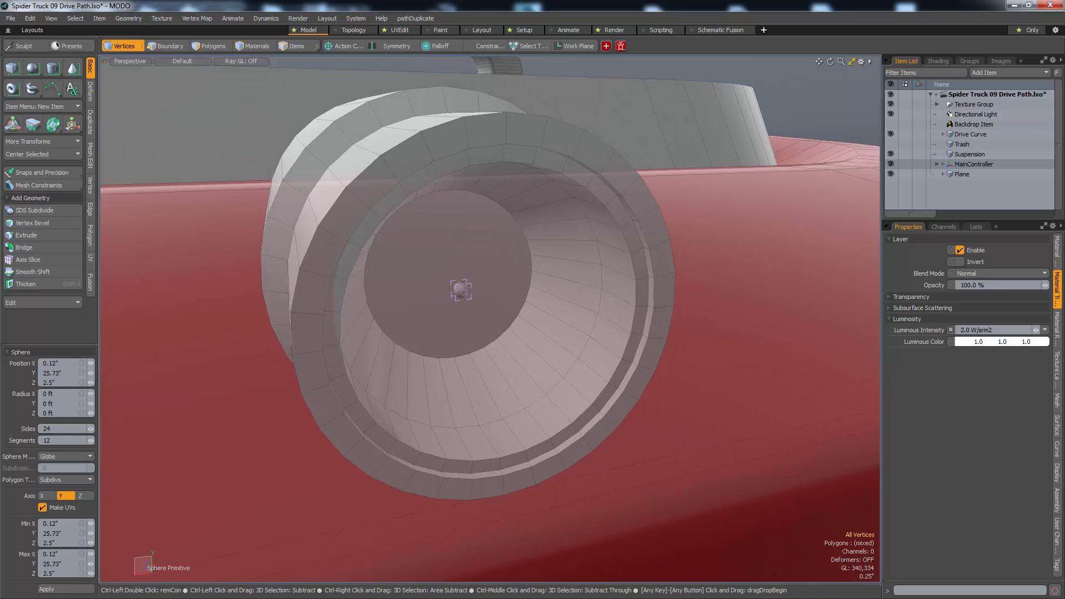
pyautogui.moveTo(460, 289); pyautogui.dragTo(486, 290)
pyautogui.press('3')
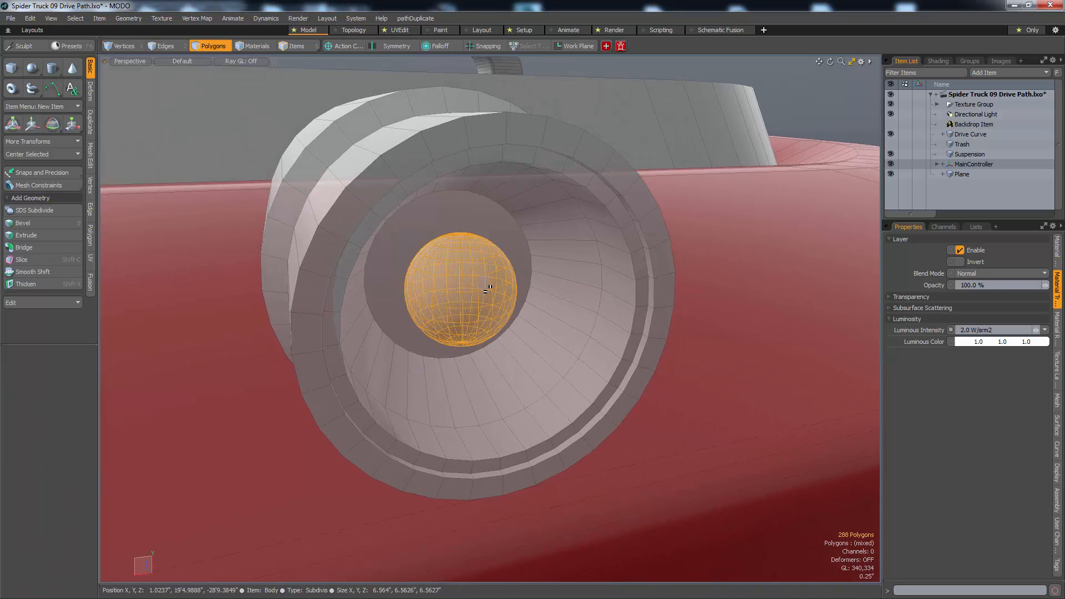
# - Nudge the sphere in the Right view so that it lines up with the housing's centre line
pyautogui.press('F2')
pyautogui.click(482, 308)
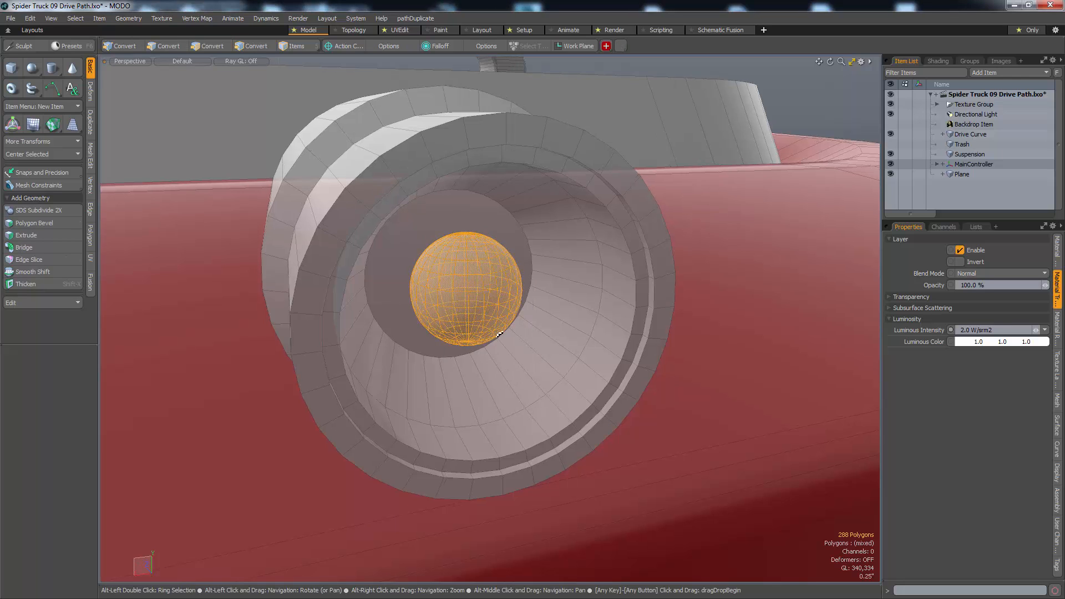
pyautogui.moveTo(483, 307)
pyautogui.keyDown('alt'); pyautogui.mouseDown()
pyautogui.moveTo(469, 320)
pyautogui.moveTo(478, 314)
pyautogui.mouseUp(); pyautogui.keyUp('alt')
pyautogui.hotkey('ctrl', 'space')
pyautogui.click(537, 311)
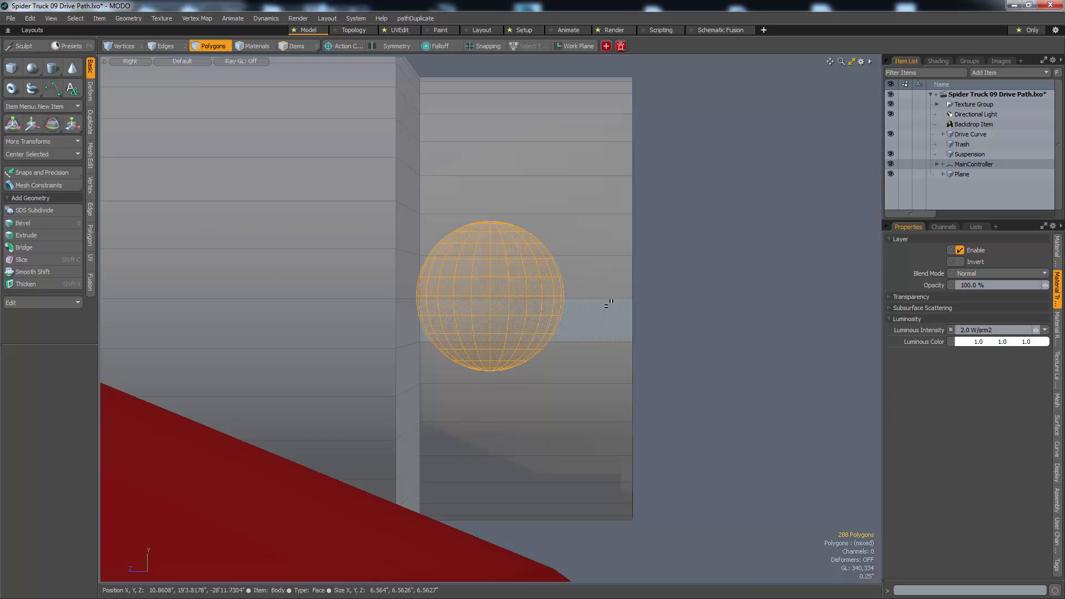
pyautogui.hotkey('ctrl', 'space')
pyautogui.click(656, 349)
pyautogui.press('w')
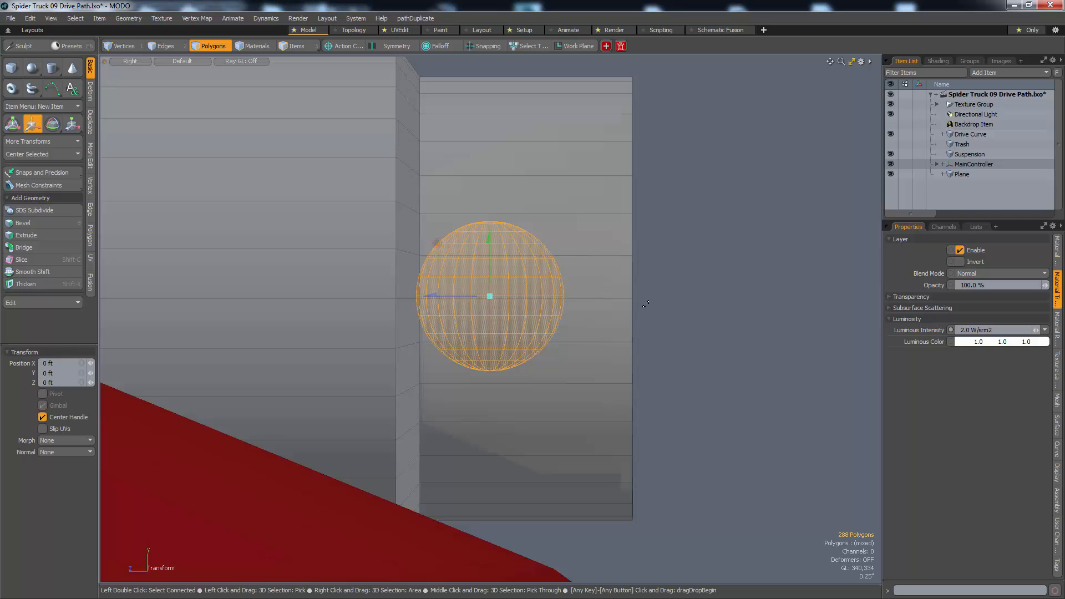
pyautogui.moveTo(685, 304); pyautogui.dragTo(688, 305)
# - Scale the sphere up to about 17.06" across and move it 1.43" along Z into the reflector bowl
pyautogui.press('r')
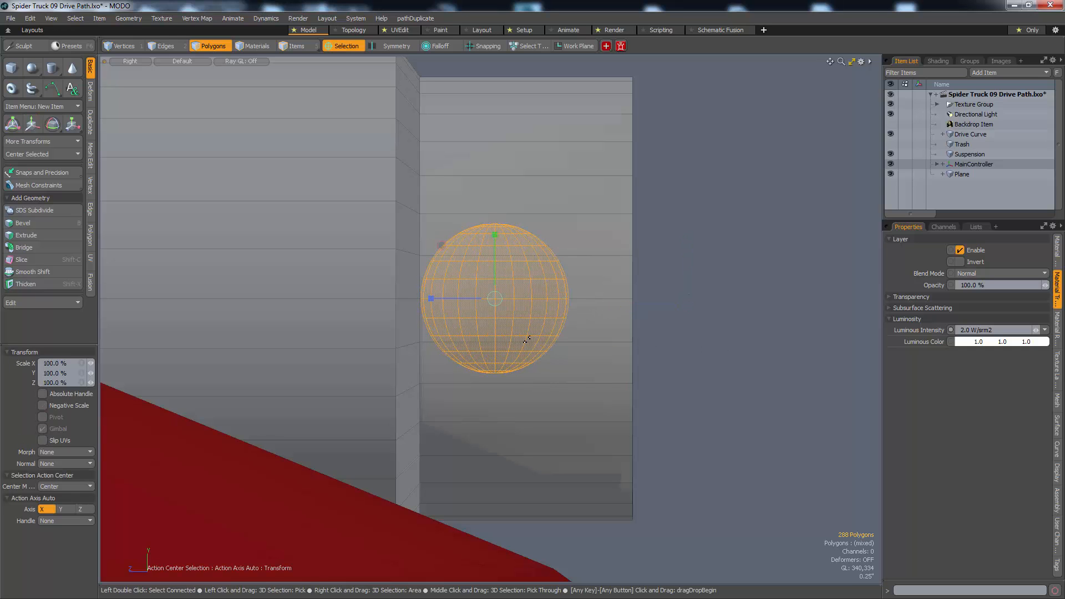
pyautogui.moveTo(466, 338); pyautogui.dragTo(520, 337)
pyautogui.press('w')
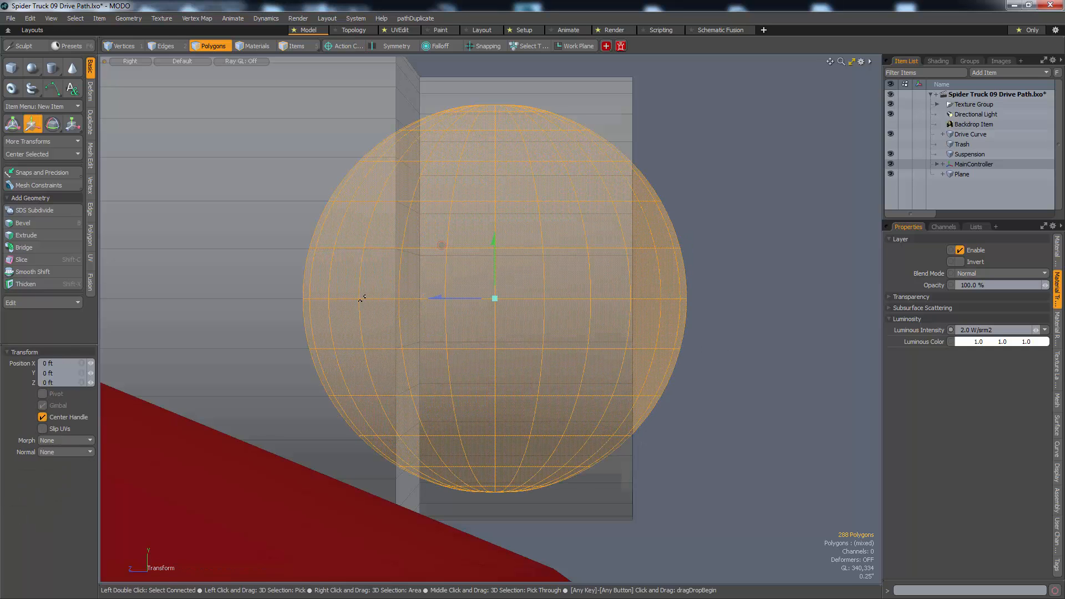
pyautogui.moveTo(447, 299); pyautogui.dragTo(365, 298)
pyautogui.press('.')
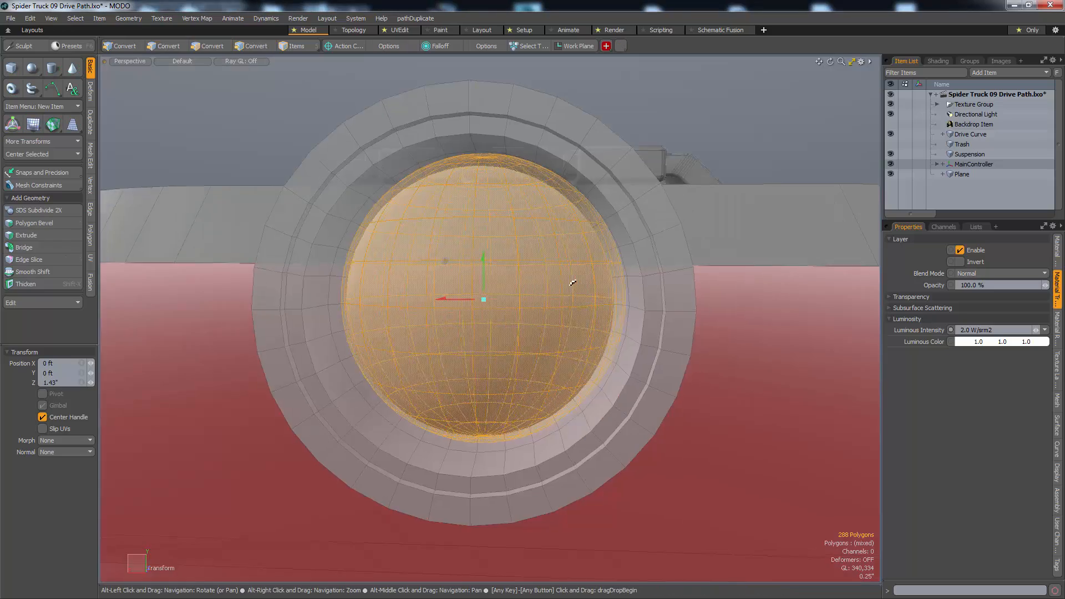
pyautogui.keyDown('alt'); pyautogui.moveTo(573, 280); pyautogui.dragTo(617, 305); pyautogui.keyUp('alt')
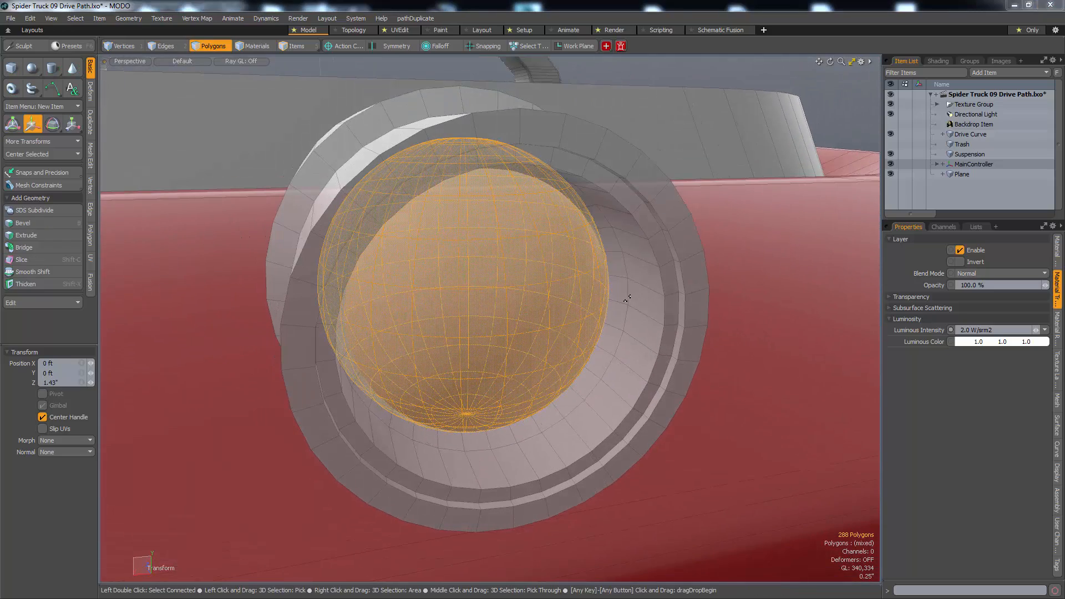
# - Assign a material named Glass with a colour of 0.6, 0.6, 0.6 to the sphere
pyautogui.press('m')
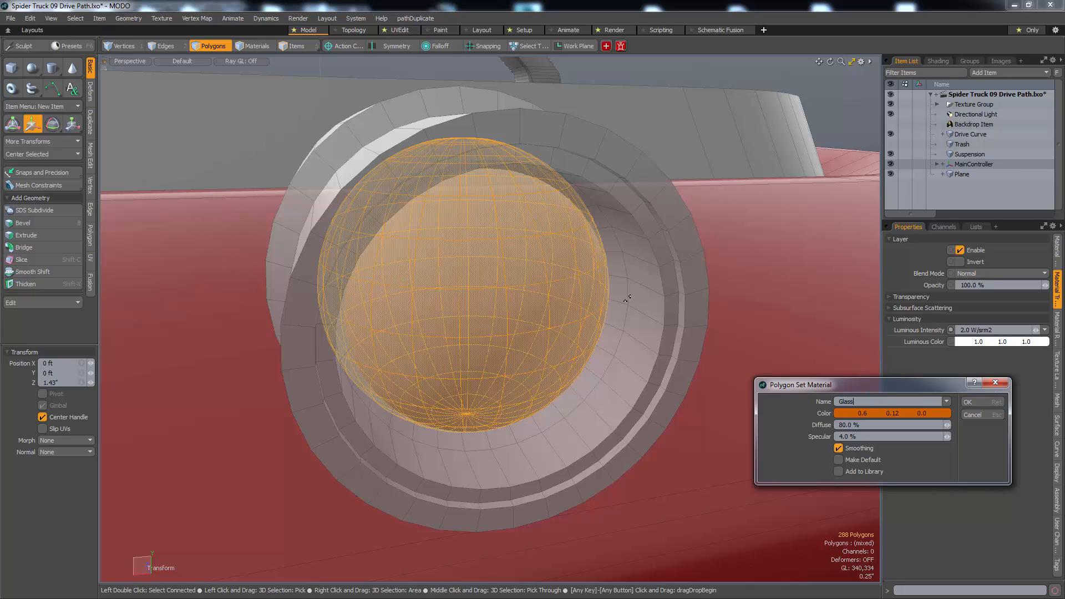
pyautogui.press('Return')
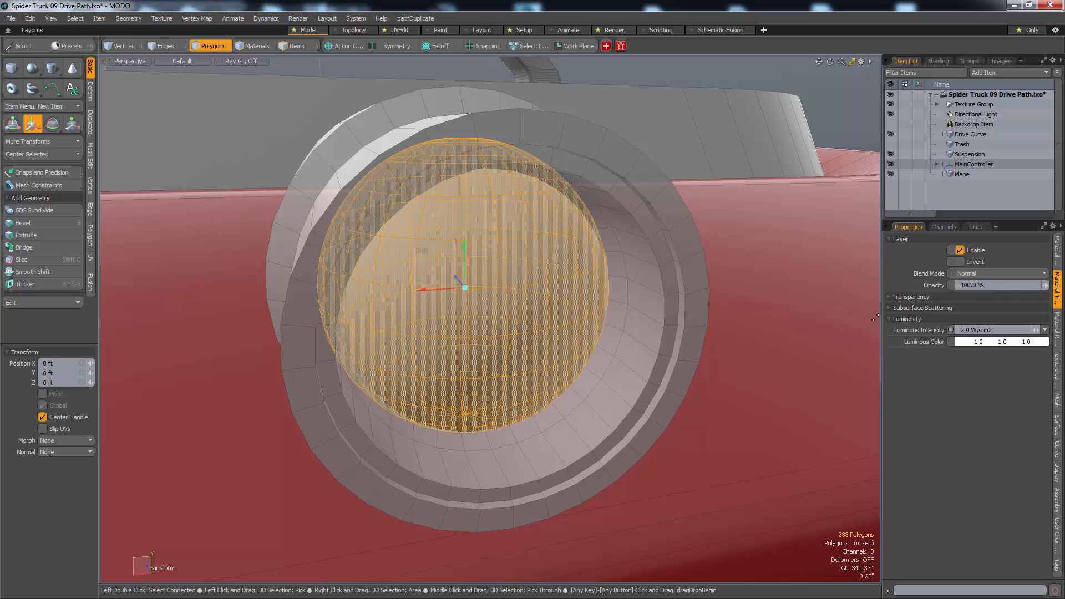
# - Set the Glass material's transparent amount to 100%, refractive index to 1.3 and dispersion to 0.01
pyautogui.press('4')
pyautogui.click(519, 300)
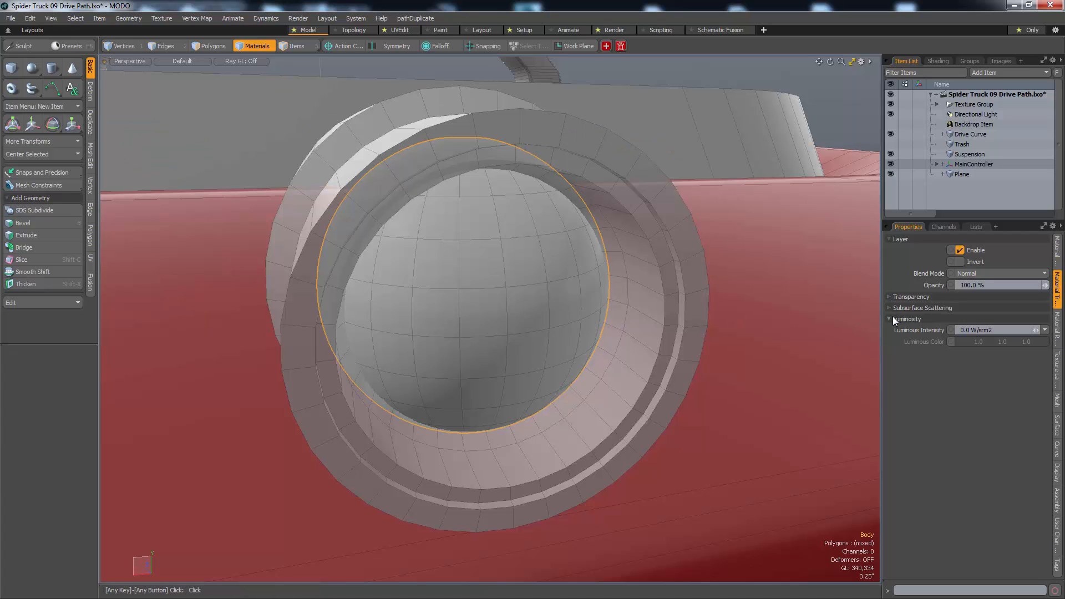
pyautogui.click(890, 296)
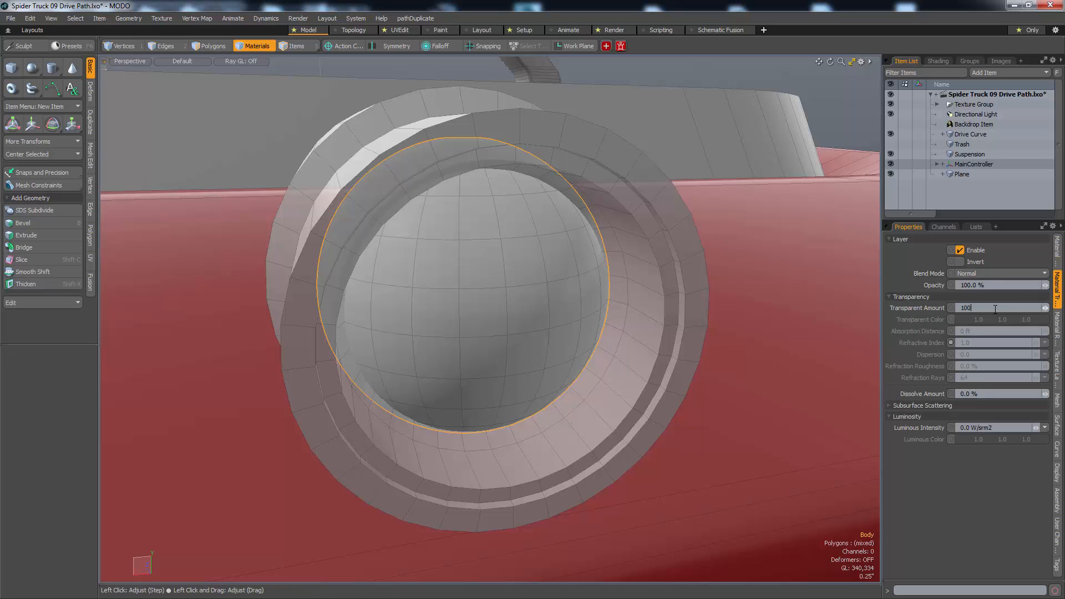
pyautogui.click(996, 308)
pyautogui.write('100')
pyautogui.press('Return')
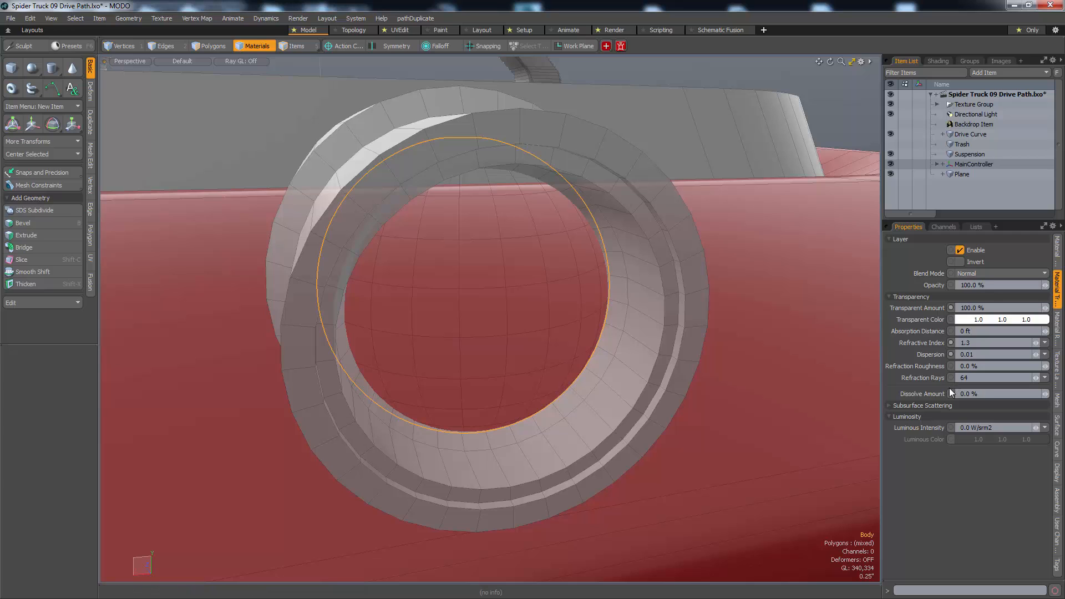
# - Unhide the lens, select all of its polygons and assign them the Glass material
pyautogui.click(534, 311)
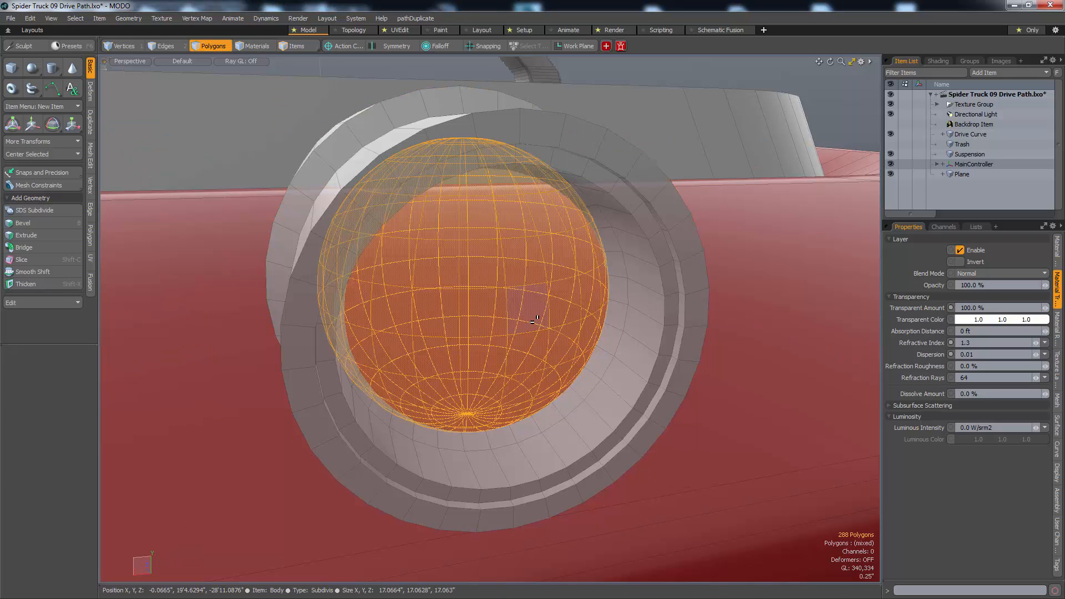
pyautogui.press('u')
pyautogui.doubleClick(576, 371)
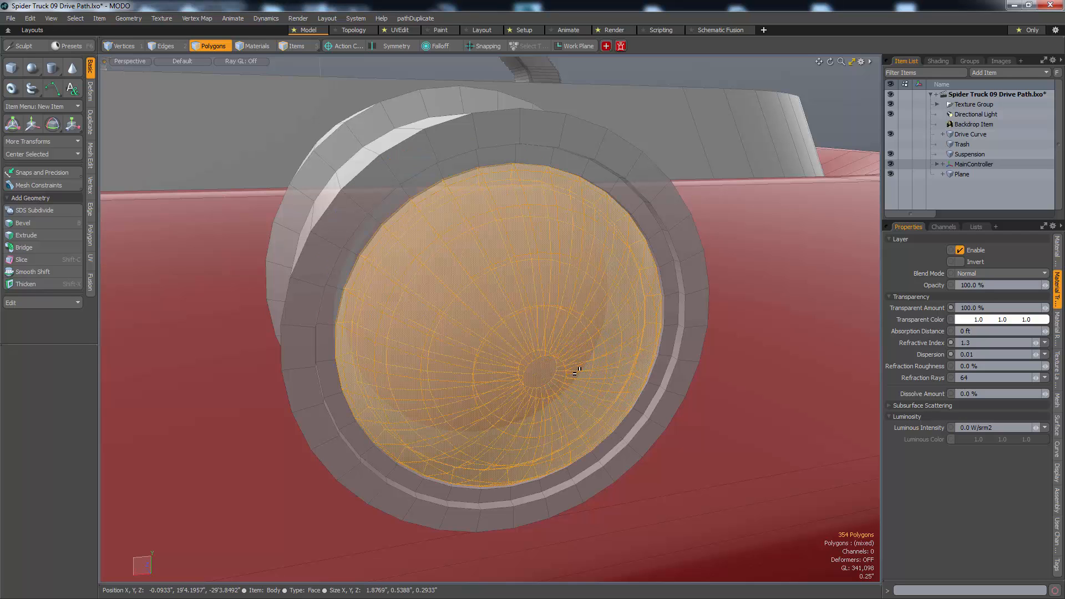
pyautogui.press('m')
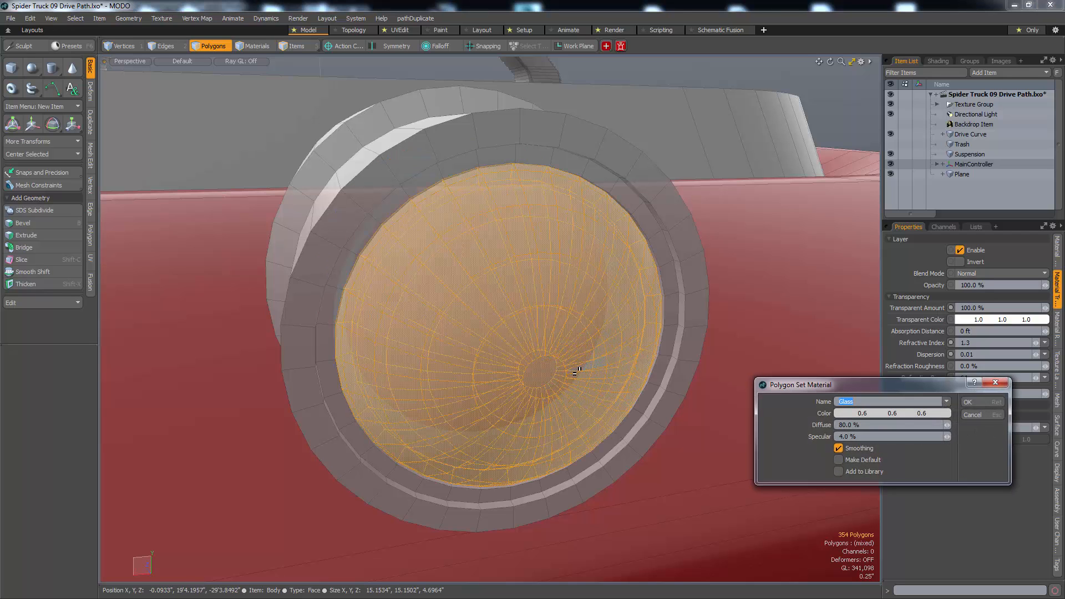
pyautogui.press('Return')
pyautogui.press('1')
pyautogui.keyDown('alt'); pyautogui.moveTo(604, 344); pyautogui.dragTo(454, 380, button='right'); pyautogui.keyUp('alt')
pyautogui.keyDown('alt'); pyautogui.moveTo(454, 381); pyautogui.dragTo(577, 363); pyautogui.keyUp('alt')
pyautogui.keyDown('alt'); pyautogui.moveTo(577, 364); pyautogui.dragTo(528, 381, button='right'); pyautogui.keyUp('alt')
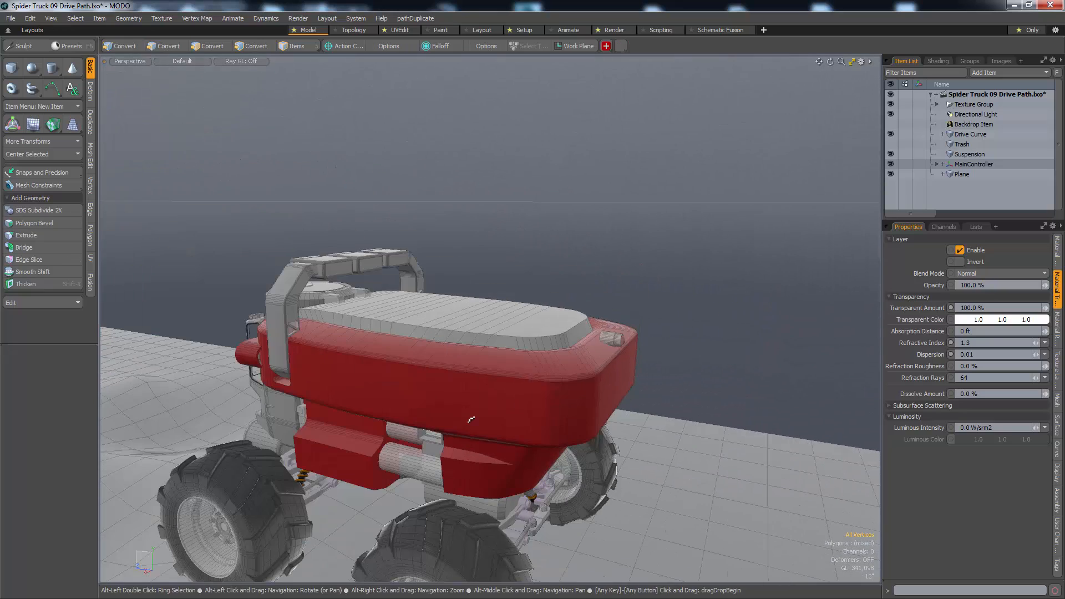
# - Select the three window glass polygons of the cab on the Body mesh
pyautogui.keyDown('alt'); pyautogui.moveTo(471, 418); pyautogui.dragTo(283, 436); pyautogui.keyUp('alt')
pyautogui.keyDown('alt'); pyautogui.moveTo(283, 435); pyautogui.dragTo(349, 408, button='right'); pyautogui.keyUp('alt')
pyautogui.keyDown('alt'); pyautogui.moveTo(350, 409); pyautogui.dragTo(400, 421); pyautogui.keyUp('alt')
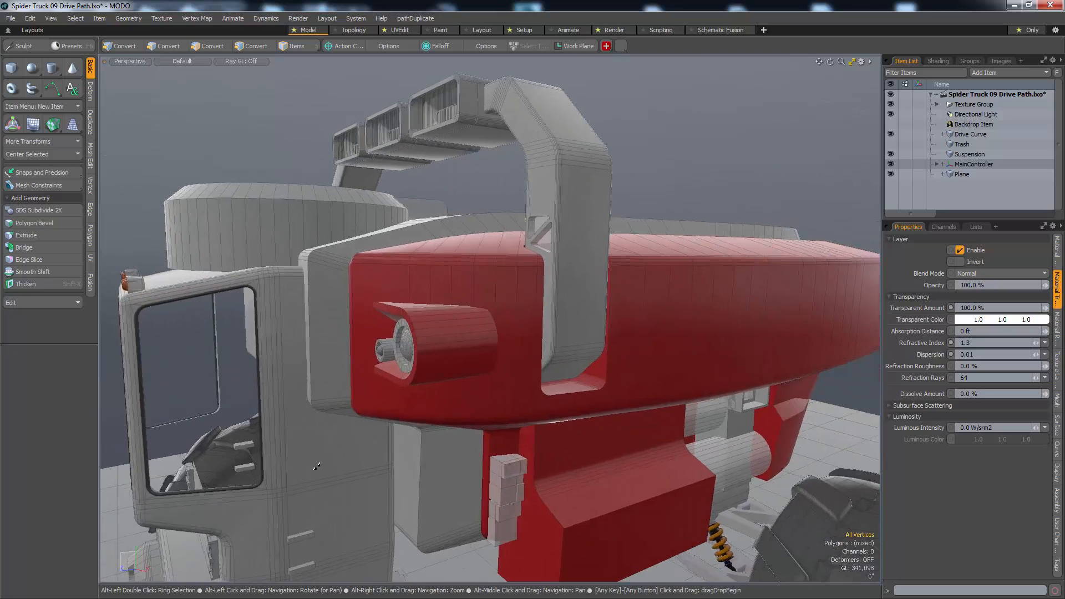
pyautogui.keyDown('alt'); pyautogui.moveTo(399, 422); pyautogui.dragTo(527, 437, button='right'); pyautogui.keyUp('alt')
pyautogui.press('5')
pyautogui.press('3')
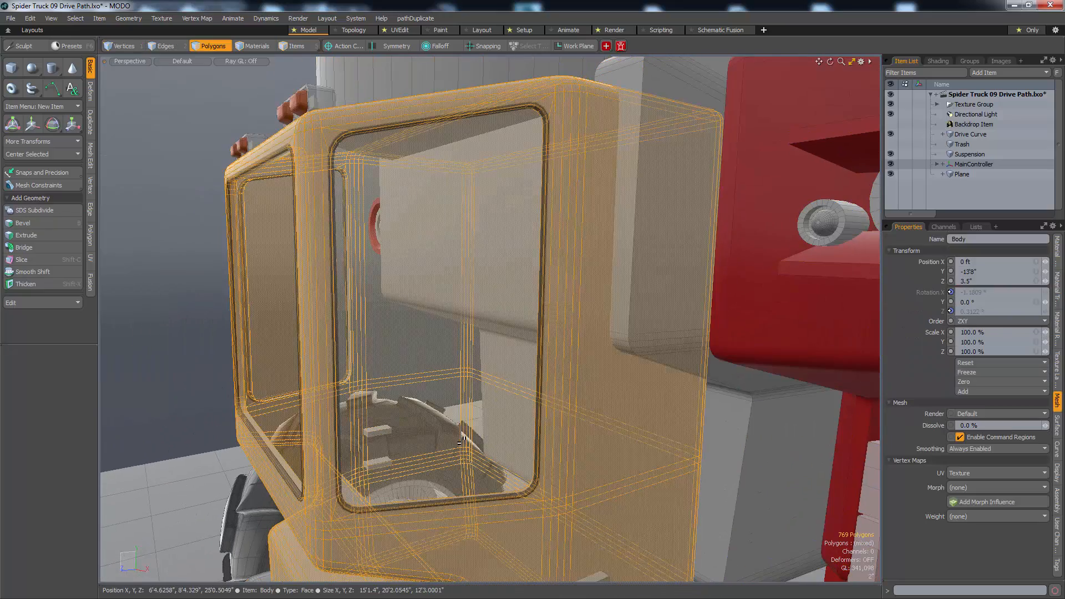
pyautogui.click(480, 439)
pyautogui.keyDown('alt'); pyautogui.moveTo(481, 440); pyautogui.dragTo(355, 486); pyautogui.keyUp('alt')
pyautogui.keyDown('shift'); pyautogui.click(355, 485); pyautogui.keyUp('shift')
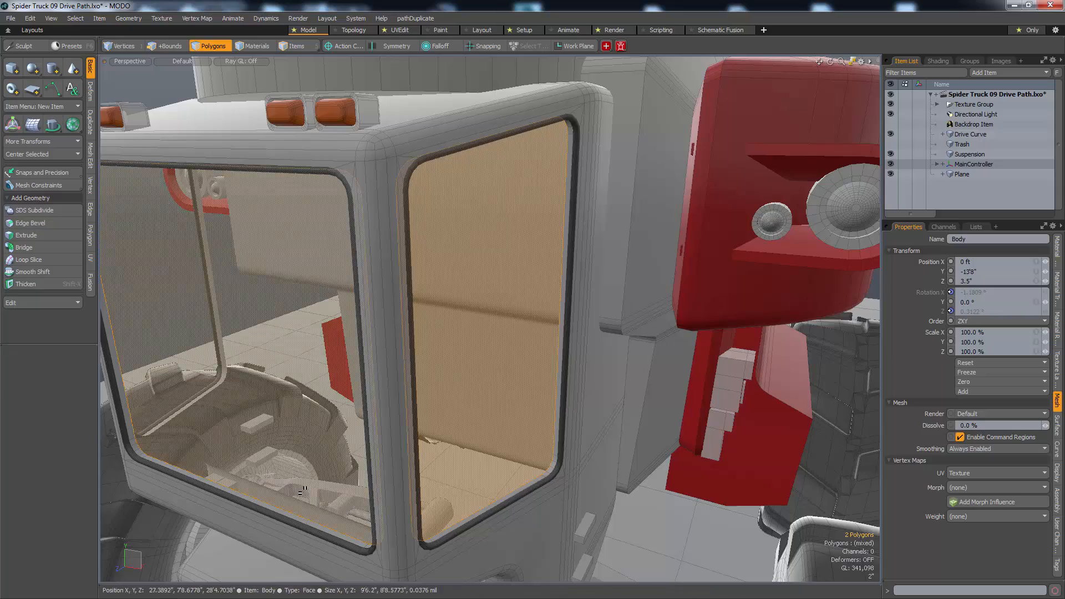
pyautogui.keyDown('alt'); pyautogui.moveTo(428, 468); pyautogui.dragTo(500, 468); pyautogui.keyUp('alt')
pyautogui.keyDown('shift'); pyautogui.click(494, 442); pyautogui.keyUp('shift')
# - Scale the selected window panes uniformly to 101.5% around the selection centre
pyautogui.keyDown('alt'); pyautogui.moveTo(499, 468); pyautogui.dragTo(505, 444, button='right'); pyautogui.keyUp('alt')
pyautogui.press('r')
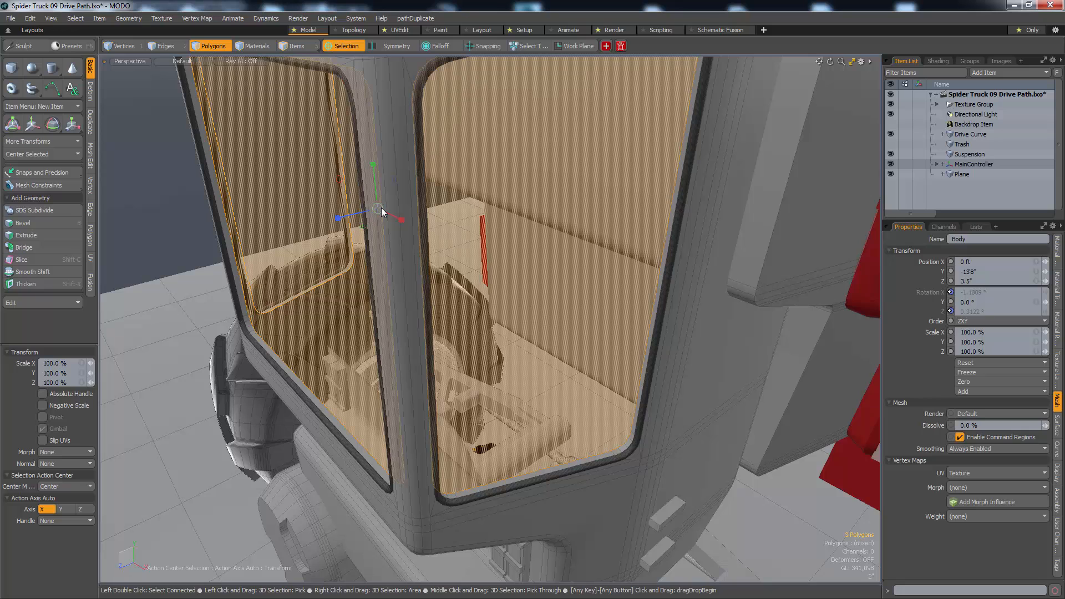
pyautogui.moveTo(382, 208); pyautogui.dragTo(390, 207)
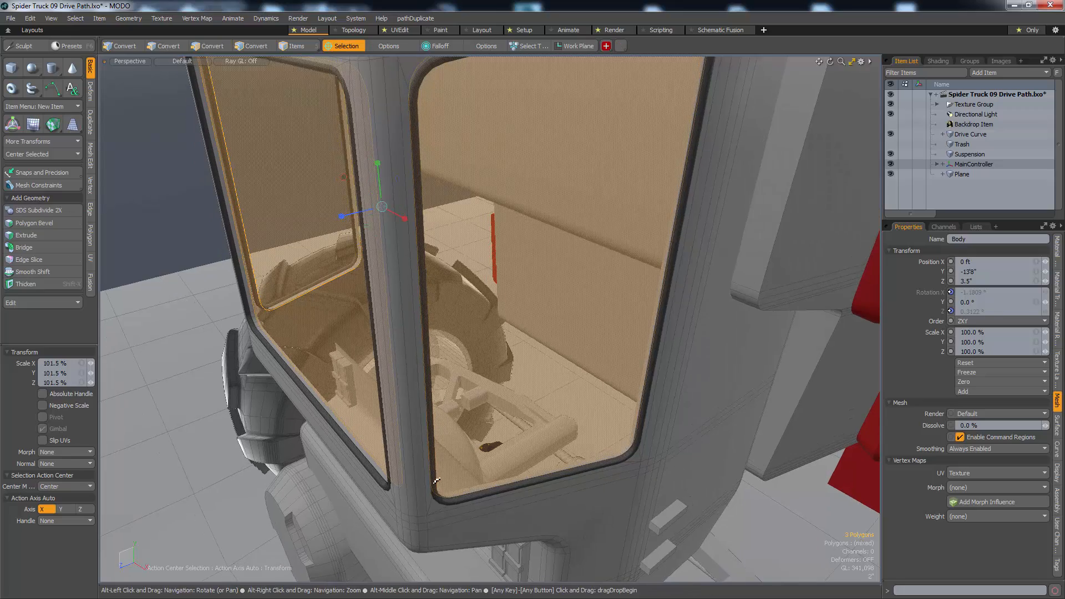
pyautogui.keyDown('alt'); pyautogui.moveTo(392, 276); pyautogui.dragTo(352, 242, button='right'); pyautogui.keyUp('alt')
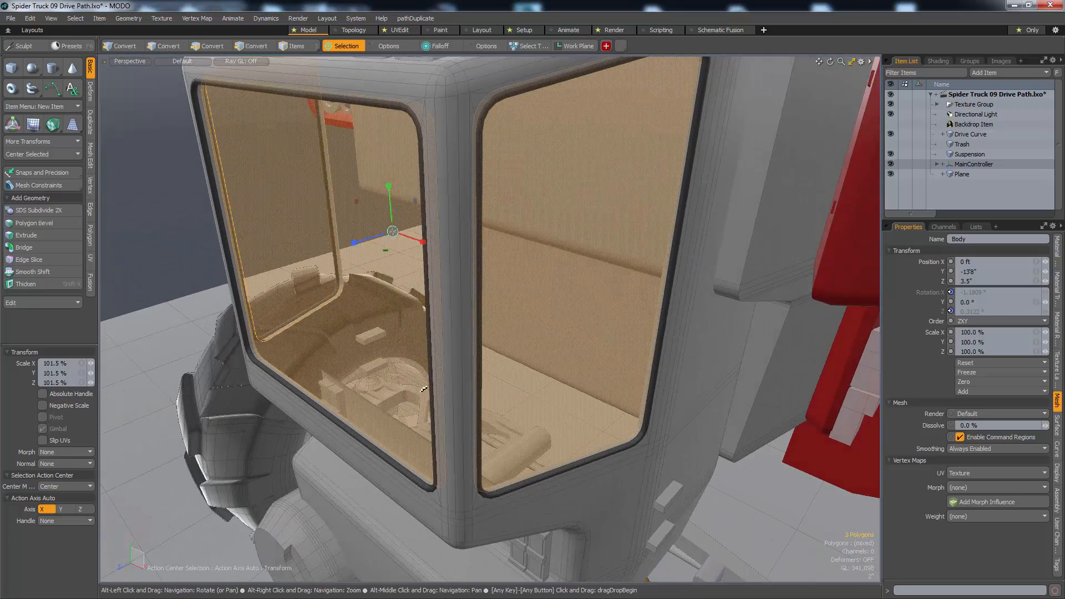
# - Thicken the scaled window panes with an offset of about -1.25" and clear the selection
pyautogui.hotkey('shift', 'x')
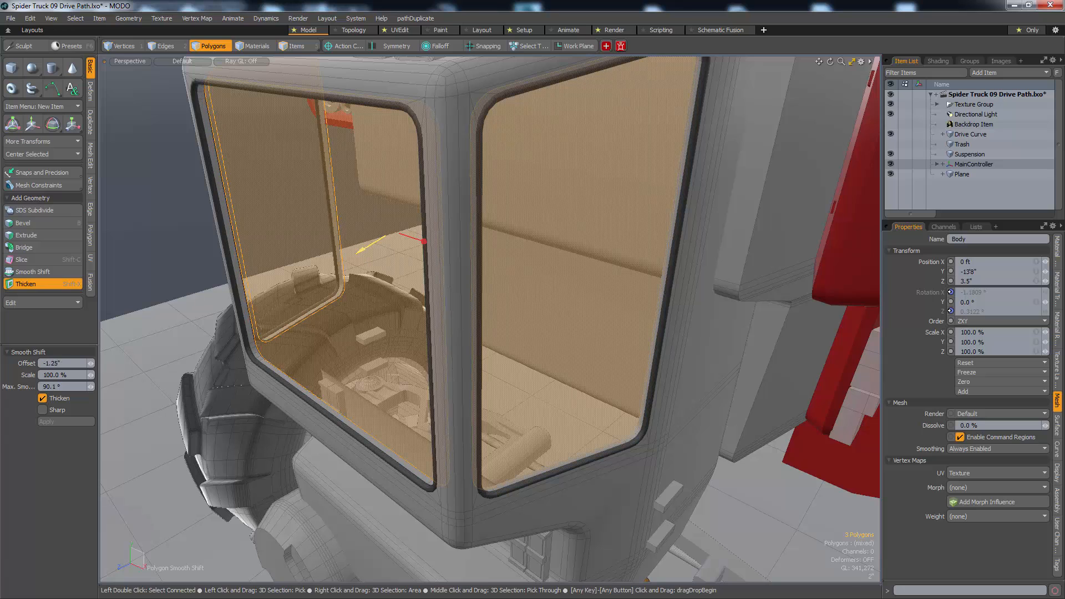
pyautogui.moveTo(357, 253); pyautogui.dragTo(352, 256)
pyautogui.press('space')
pyautogui.press('space')
pyautogui.keyDown('alt'); pyautogui.moveTo(356, 339); pyautogui.dragTo(430, 304); pyautogui.keyUp('alt')
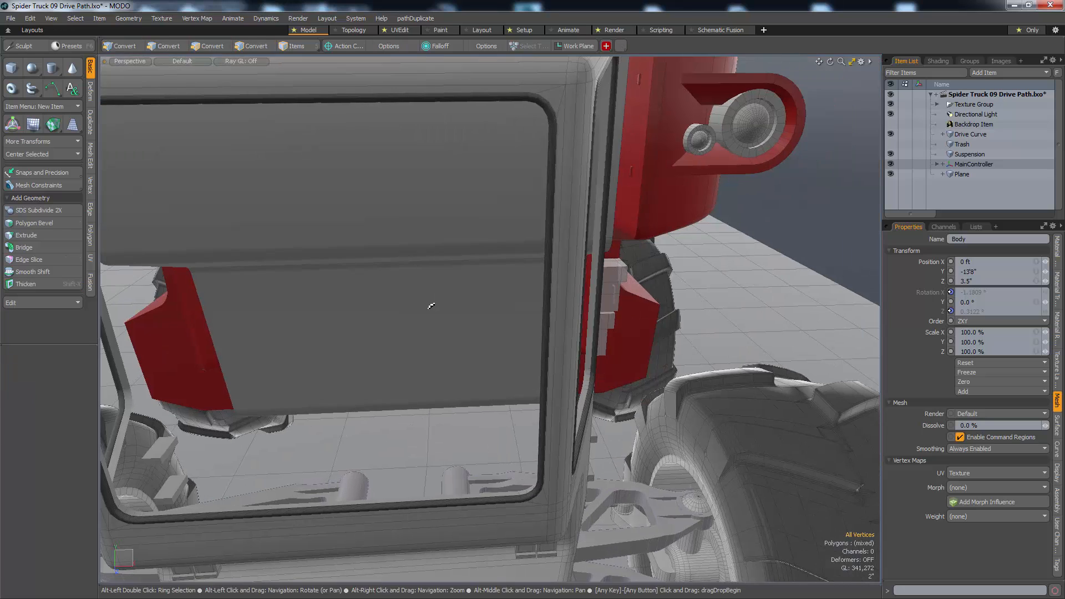
pyautogui.keyDown('alt'); pyautogui.moveTo(468, 355); pyautogui.dragTo(388, 354); pyautogui.keyUp('alt')
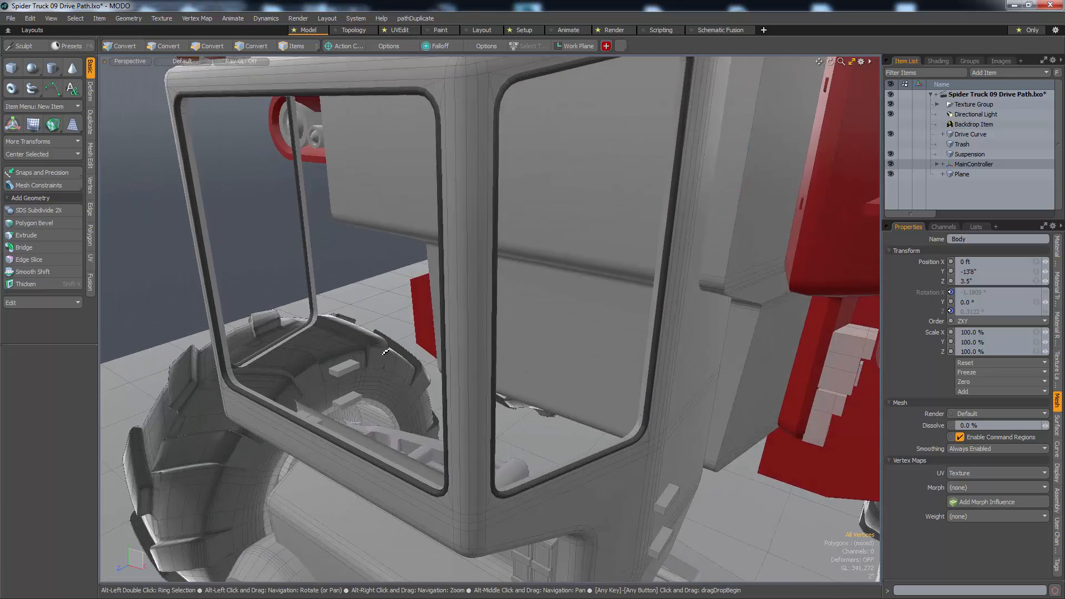
# - Duplicate the flat polygon on the cab's side behind the window and scale the copy down to about 30" by 22.5"
pyautogui.scroll(-5, 388, 355)
pyautogui.press('3')
pyautogui.click(393, 412)
pyautogui.keyDown('alt'); pyautogui.moveTo(395, 413); pyautogui.dragTo(338, 390); pyautogui.keyUp('alt')
pyautogui.hotkey('shift', 'a')
pyautogui.scroll(-3, 448, 366)
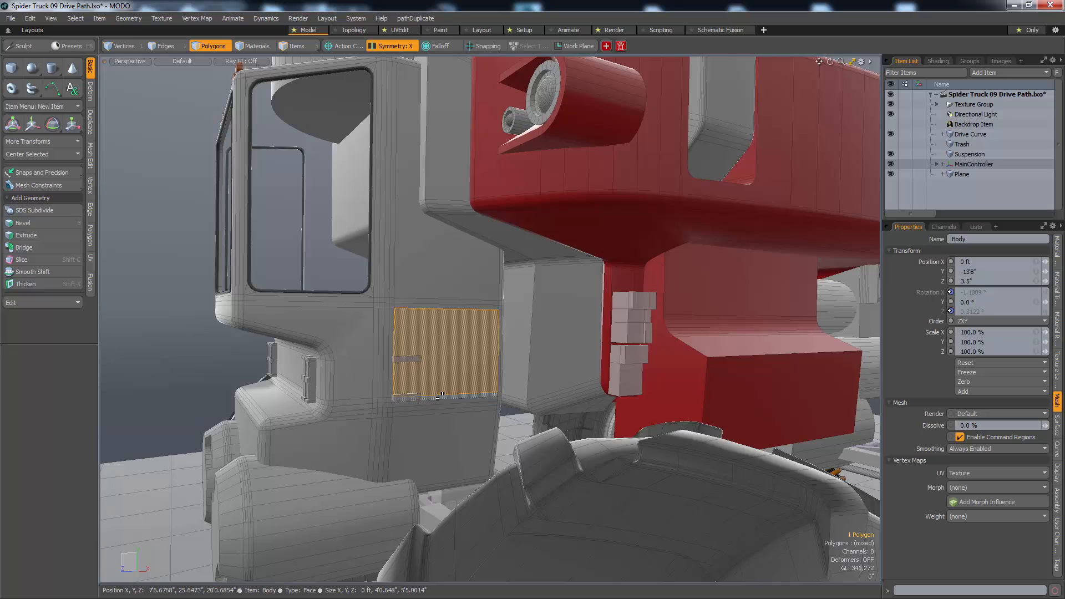
pyautogui.press('r')
pyautogui.moveTo(448, 352); pyautogui.dragTo(501, 406)
pyautogui.moveTo(449, 353); pyautogui.dragTo(422, 355)
pyautogui.press('w')
pyautogui.keyDown('alt'); pyautogui.moveTo(501, 406); pyautogui.dragTo(527, 361); pyautogui.keyUp('alt')
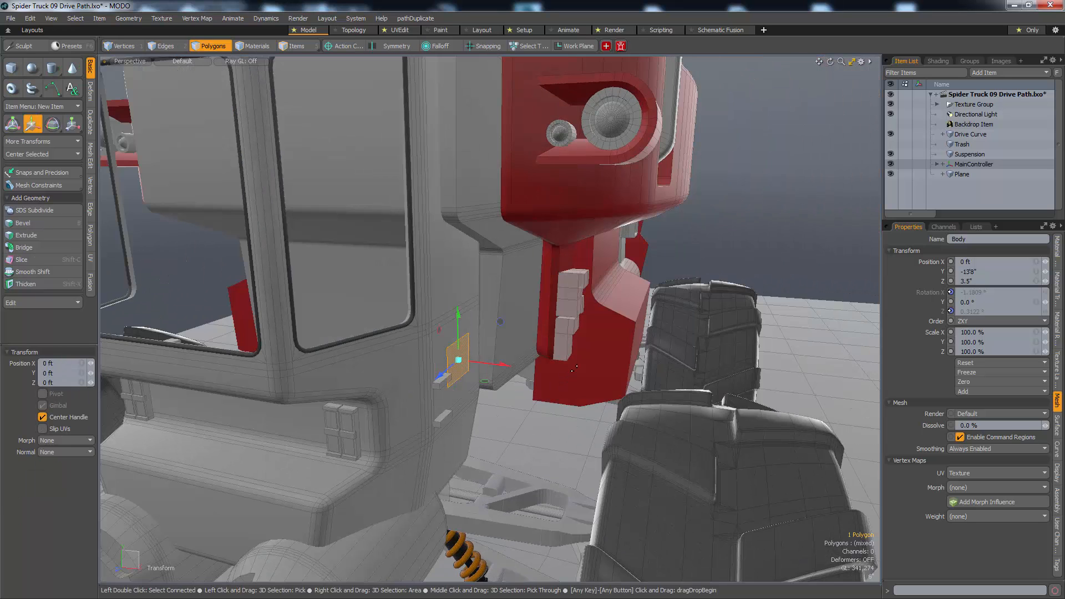
# - Thicken the small side panel into a box and move the whole box up and back on the cab's side
pyautogui.hotkey('shift', 'x')
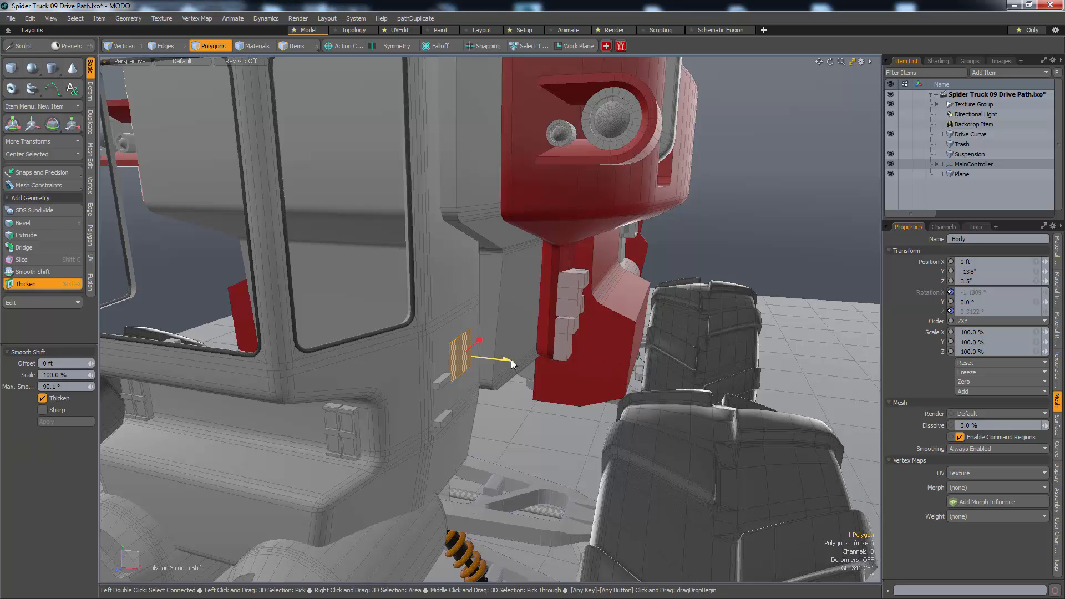
pyautogui.press('q')
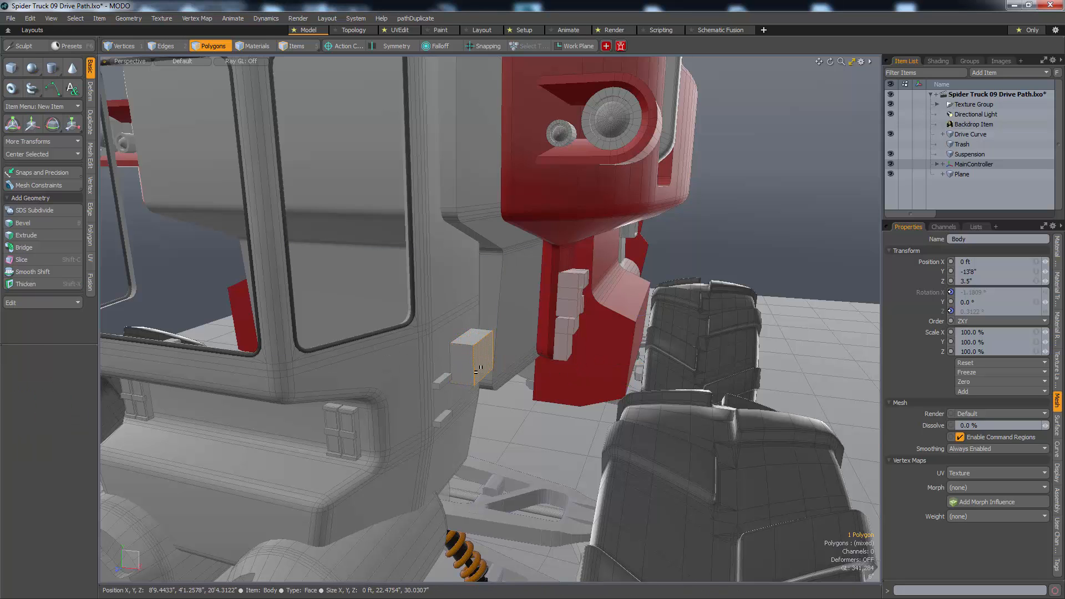
pyautogui.doubleClick(472, 361)
pyautogui.keyDown('alt'); pyautogui.moveTo(499, 372); pyautogui.dragTo(383, 377); pyautogui.keyUp('alt')
pyautogui.press('w')
pyautogui.moveTo(460, 381); pyautogui.dragTo(489, 323)
pyautogui.keyDown('alt'); pyautogui.moveTo(463, 385); pyautogui.dragTo(466, 344); pyautogui.keyUp('alt')
pyautogui.press('q')
pyautogui.keyDown('alt'); pyautogui.moveTo(447, 306); pyautogui.dragTo(515, 337); pyautogui.keyUp('alt')
pyautogui.scroll(5, 516, 337)
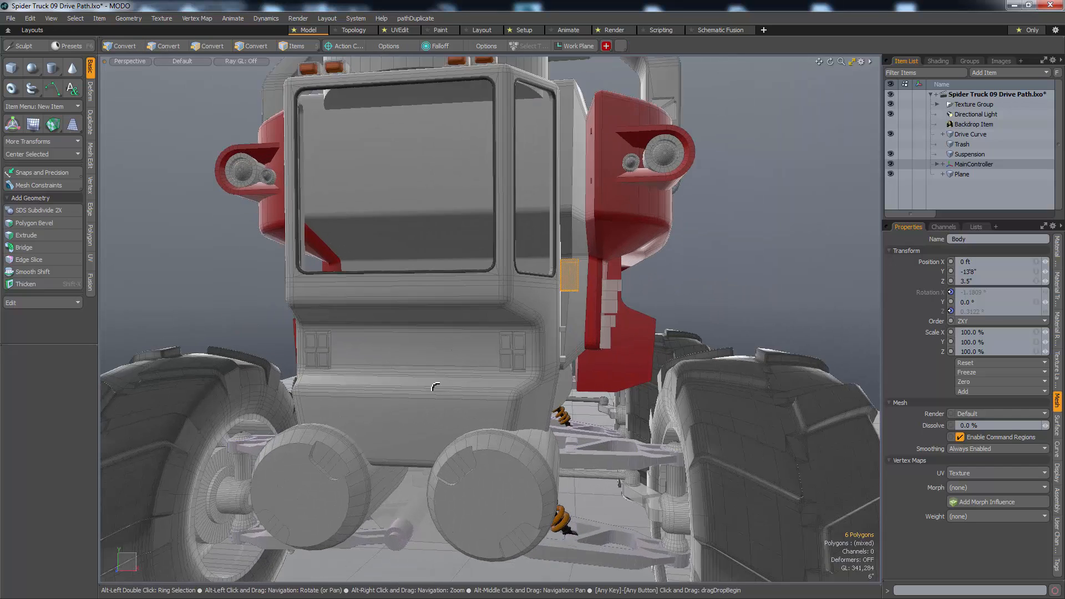
# - Create a box about 24" high and 32" deep over the grille block at one end of the cab's front
pyautogui.press('1')
pyautogui.click(11, 68)
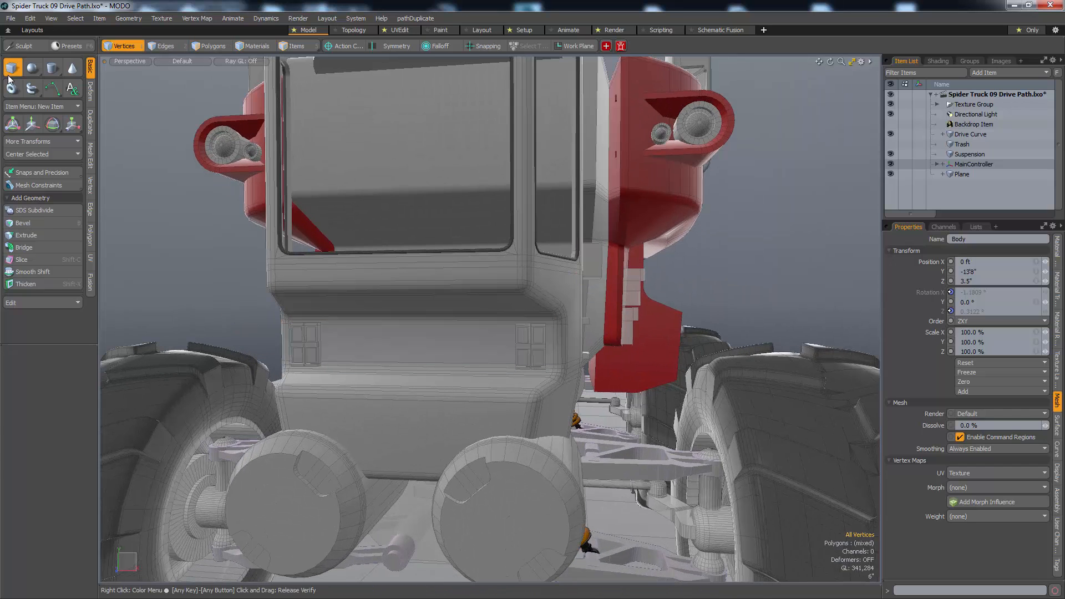
pyautogui.moveTo(491, 331)
pyautogui.mouseDown()
pyautogui.moveTo(553, 369)
pyautogui.moveTo(537, 366)
pyautogui.mouseUp()
pyautogui.press('3')
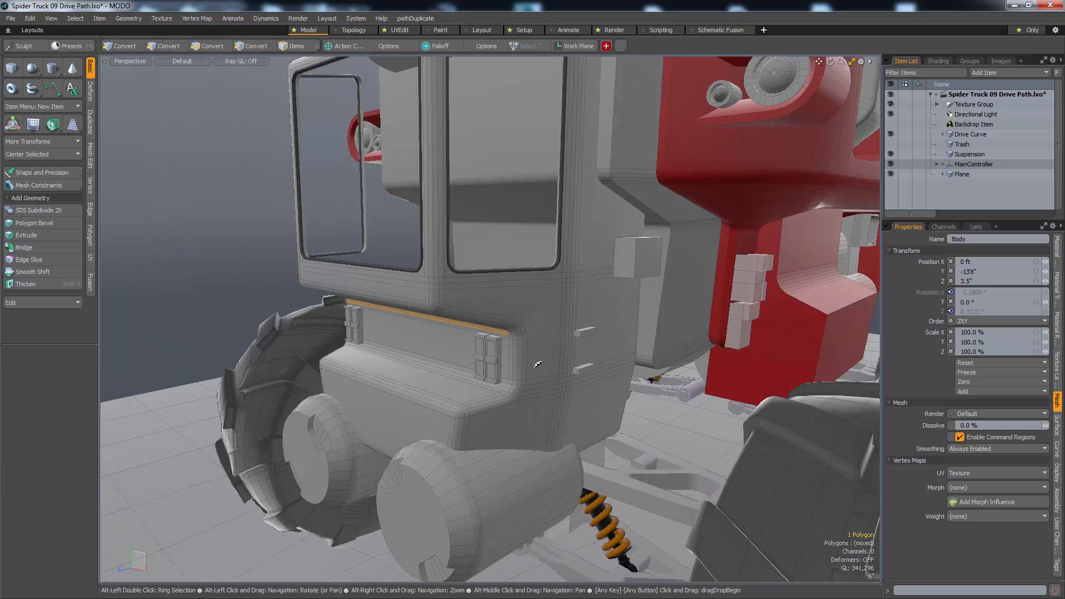
# - Hide the cab shell, select the whole new front box and unhide the cab
pyautogui.doubleClick(553, 363)
pyautogui.press('h')
pyautogui.doubleClick(525, 366)
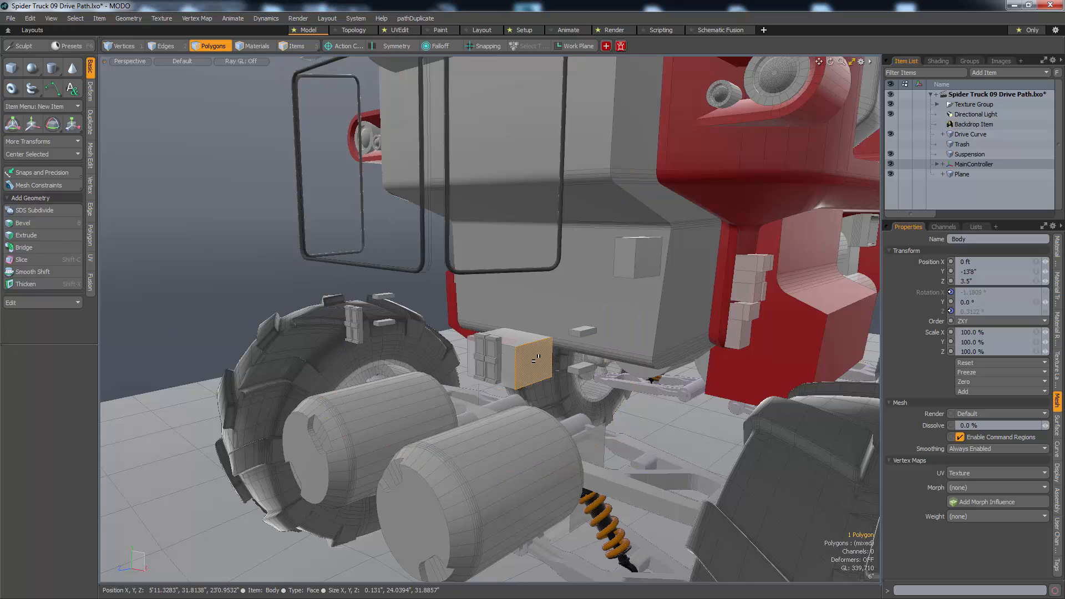
pyautogui.press('w')
pyautogui.keyDown('alt'); pyautogui.moveTo(523, 373); pyautogui.dragTo(336, 251); pyautogui.keyUp('alt')
pyautogui.hotkey('ctrl', 'z')
pyautogui.press('u')
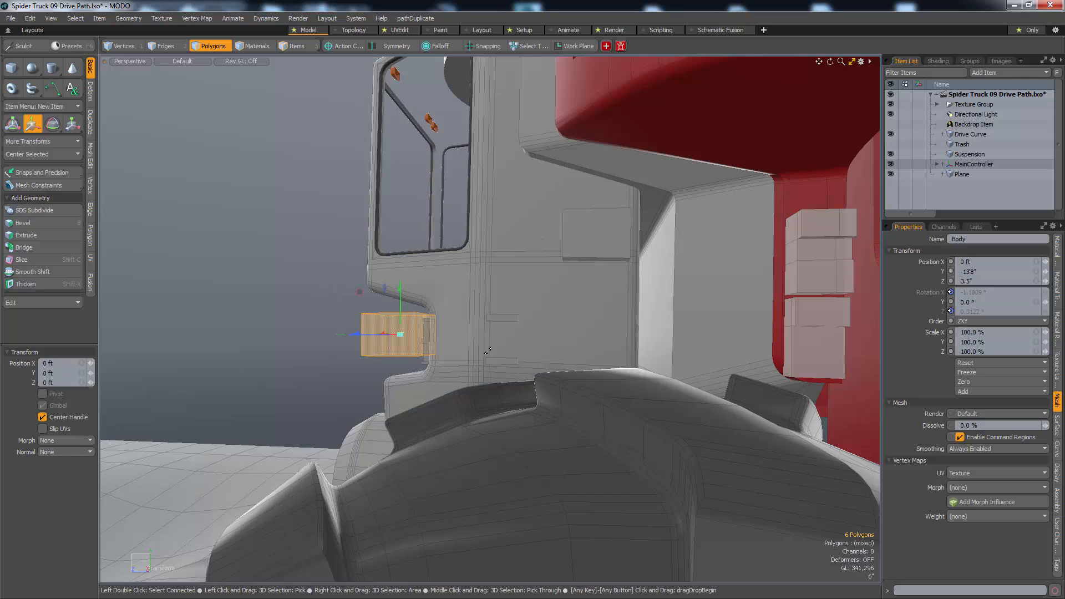
# - Scale the front box to 60% and move it toward the recess in the cab's front
pyautogui.press('r')
pyautogui.keyDown('alt'); pyautogui.moveTo(471, 338); pyautogui.dragTo(408, 324); pyautogui.keyUp('alt')
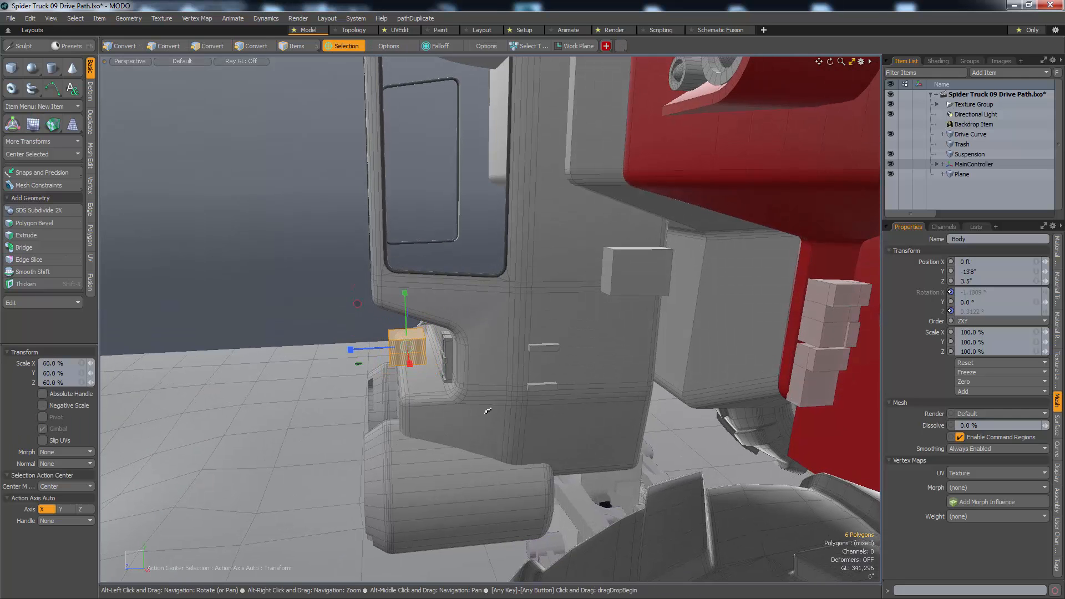
pyautogui.press('w')
pyautogui.keyDown('alt'); pyautogui.moveTo(486, 410); pyautogui.dragTo(500, 327); pyautogui.keyUp('alt')
pyautogui.moveTo(500, 328); pyautogui.dragTo(536, 341)
pyautogui.hotkey('shift', 'a')
pyautogui.keyDown('alt'); pyautogui.moveTo(493, 327); pyautogui.dragTo(436, 361); pyautogui.keyUp('alt')
# - Adjust the box's size and position so it covers the grille block in the cab's front recess
pyautogui.press('q')
pyautogui.press('w')
pyautogui.moveTo(436, 361); pyautogui.dragTo(581, 243)
pyautogui.press('r')
pyautogui.press('w')
pyautogui.keyDown('alt'); pyautogui.moveTo(607, 304); pyautogui.dragTo(208, 367); pyautogui.keyUp('alt')
pyautogui.press('space')
pyautogui.press('space')
pyautogui.scroll(-3, 413, 321)
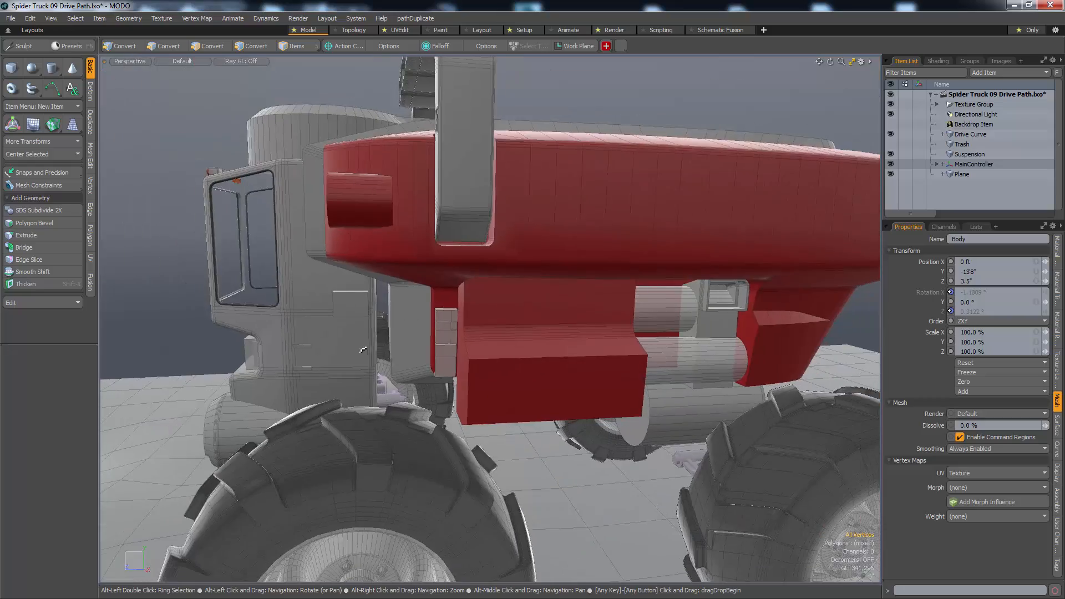
# - Delete the rear underbody cylinder on the truck's negative X side
pyautogui.keyDown('alt'); pyautogui.moveTo(413, 321); pyautogui.dragTo(422, 300); pyautogui.keyUp('alt')
pyautogui.press('5')
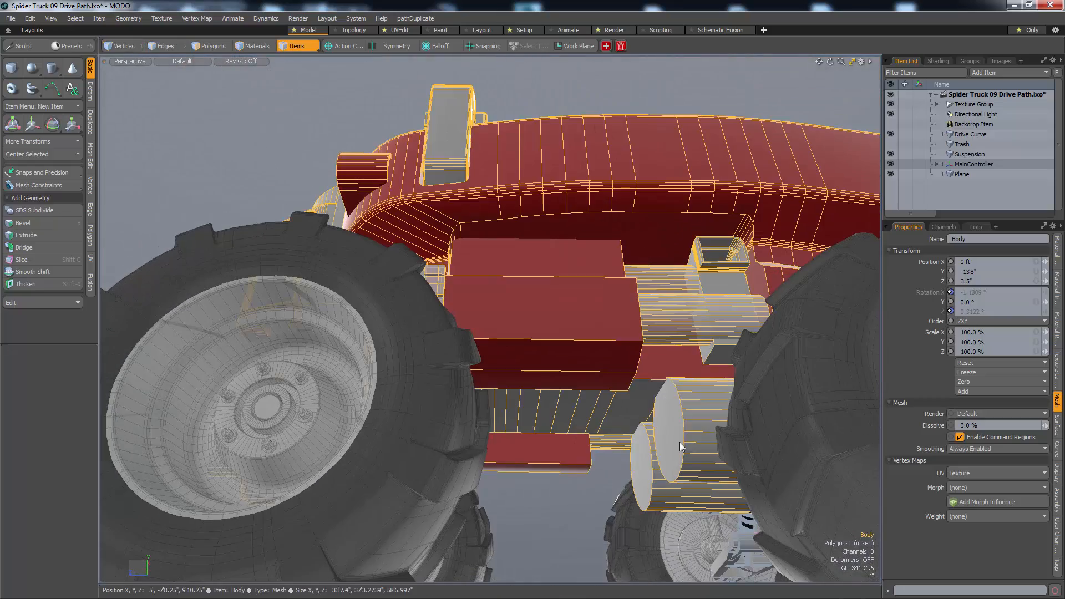
pyautogui.press('3')
pyautogui.doubleClick(678, 443)
pyautogui.keyDown('alt'); pyautogui.moveTo(678, 444); pyautogui.dragTo(683, 467); pyautogui.keyUp('alt')
pyautogui.click(655, 468)
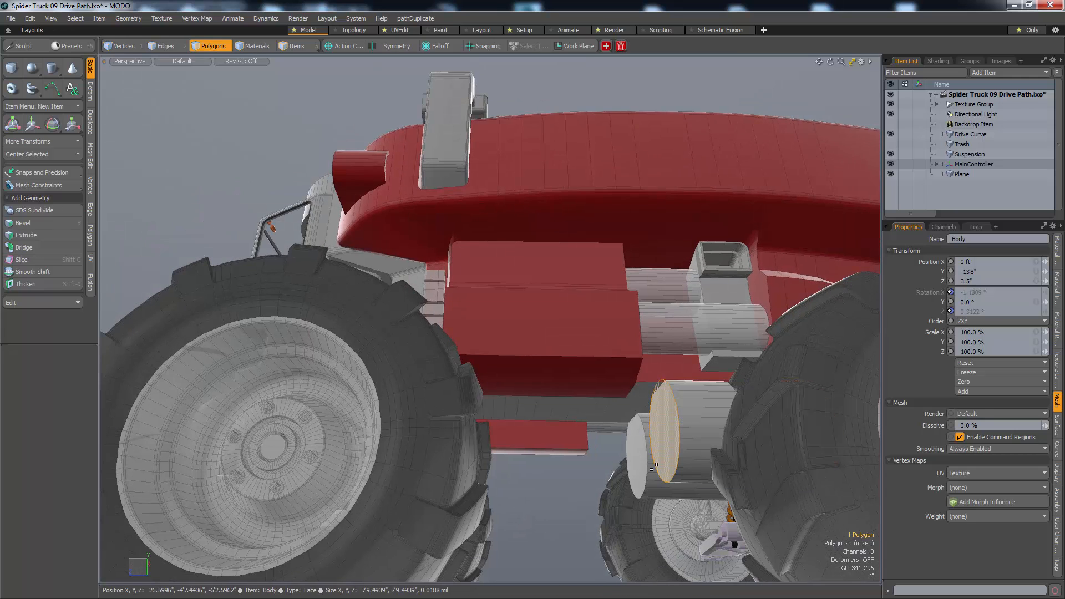
pyautogui.hotkey('shift', 'x')
pyautogui.hotkey('shift', 'x')
pyautogui.keyDown('alt'); pyautogui.moveTo(666, 444); pyautogui.dragTo(638, 448); pyautogui.keyUp('alt')
pyautogui.doubleClick(637, 450)
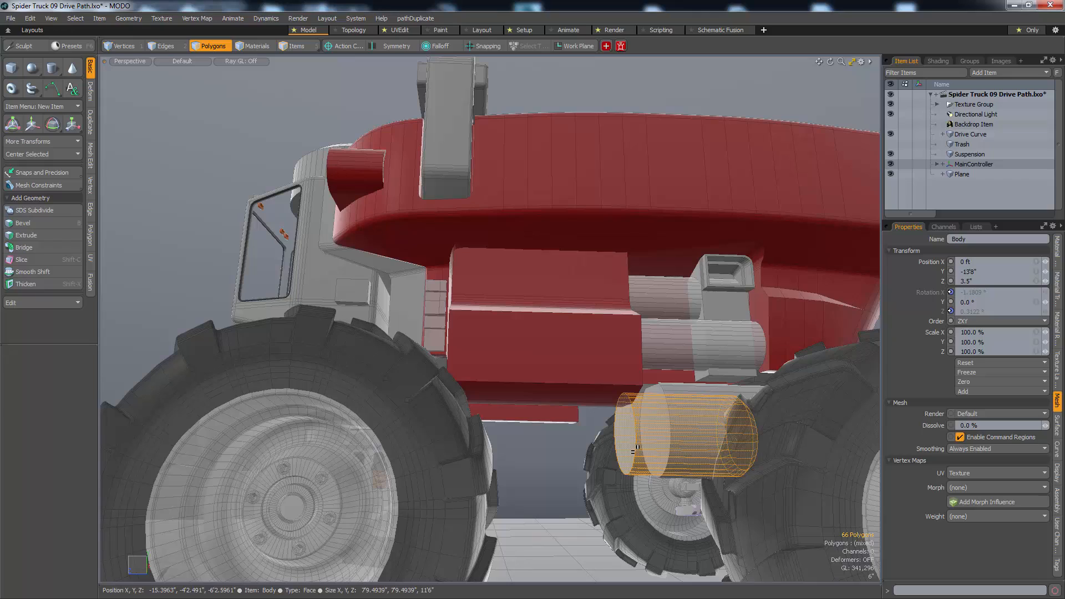
pyautogui.press('Delete')
# - Delete the front cylinder and the cab's front grille block on the negative X side
pyautogui.keyDown('alt'); pyautogui.moveTo(493, 395); pyautogui.dragTo(277, 465); pyautogui.keyUp('alt')
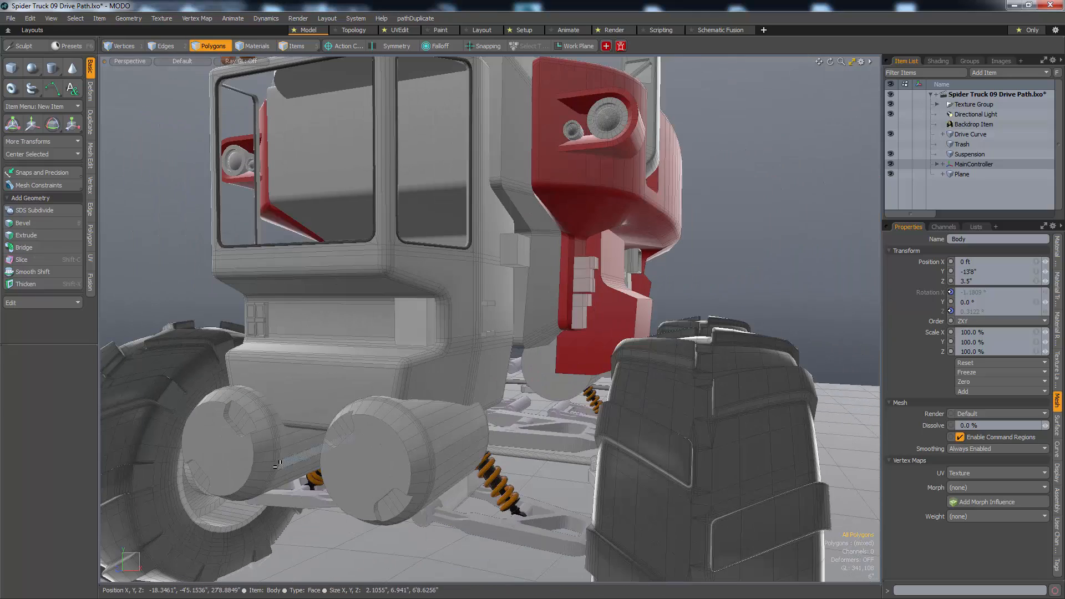
pyautogui.doubleClick(264, 465)
pyautogui.press('Delete')
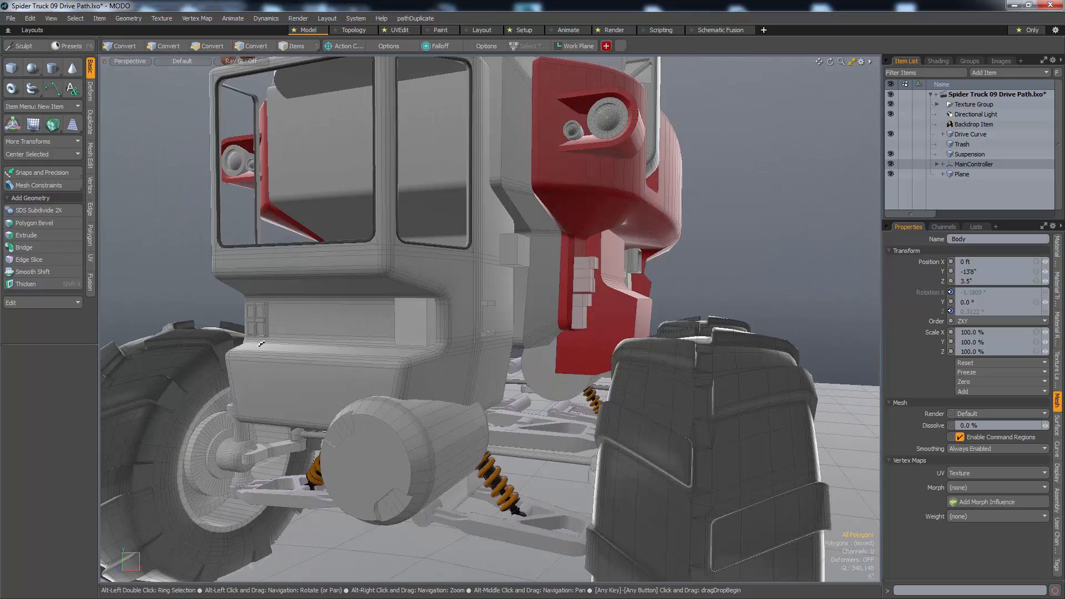
pyautogui.keyDown('alt'); pyautogui.moveTo(266, 349); pyautogui.dragTo(494, 390); pyautogui.keyUp('alt')
pyautogui.keyDown('alt'); pyautogui.scroll(3, 399, 327); pyautogui.keyUp('alt')
pyautogui.press('1')
pyautogui.press('3')
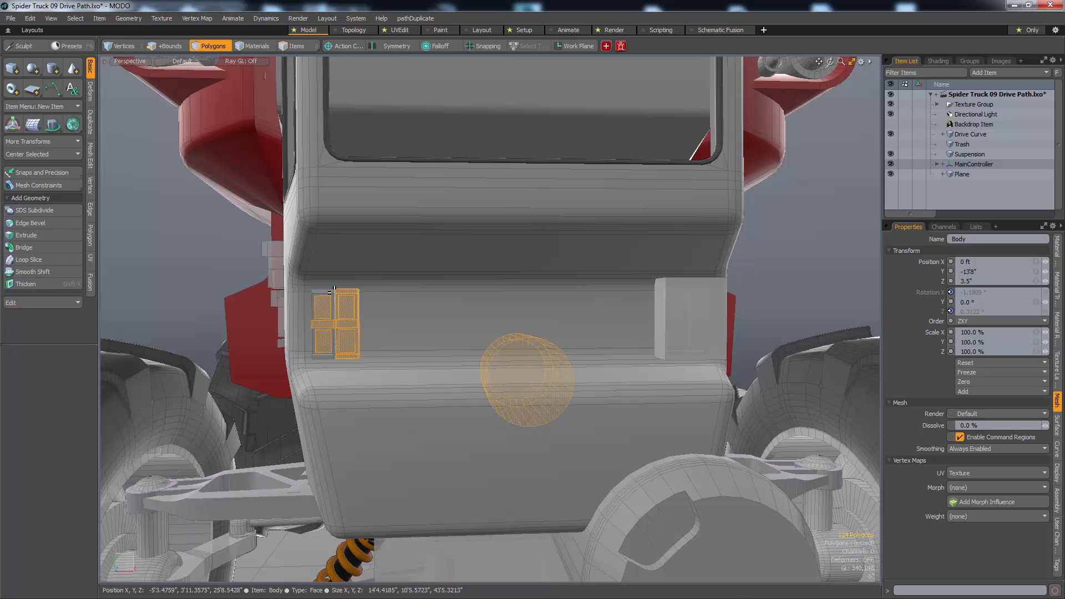
pyautogui.keyDown('alt'); pyautogui.moveTo(334, 290); pyautogui.dragTo(678, 389); pyautogui.keyUp('alt')
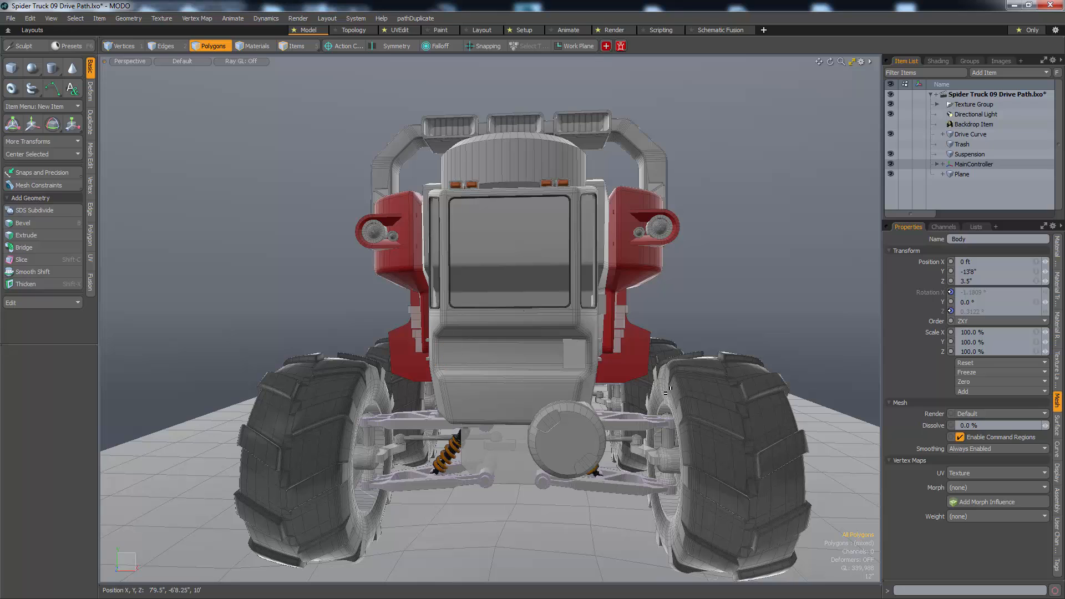
# - Select the connected detail parts on the positive X side, including grille block, boxes, cylinders, red side housing and headlight
pyautogui.click(582, 364)
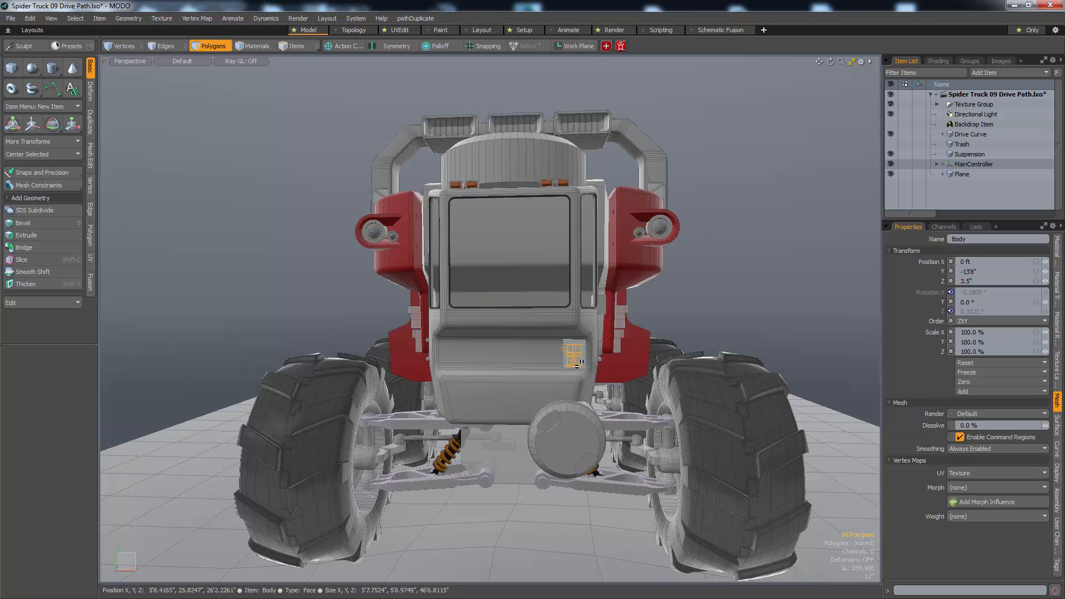
pyautogui.keyDown('alt'); pyautogui.moveTo(578, 362); pyautogui.dragTo(525, 337); pyautogui.keyUp('alt')
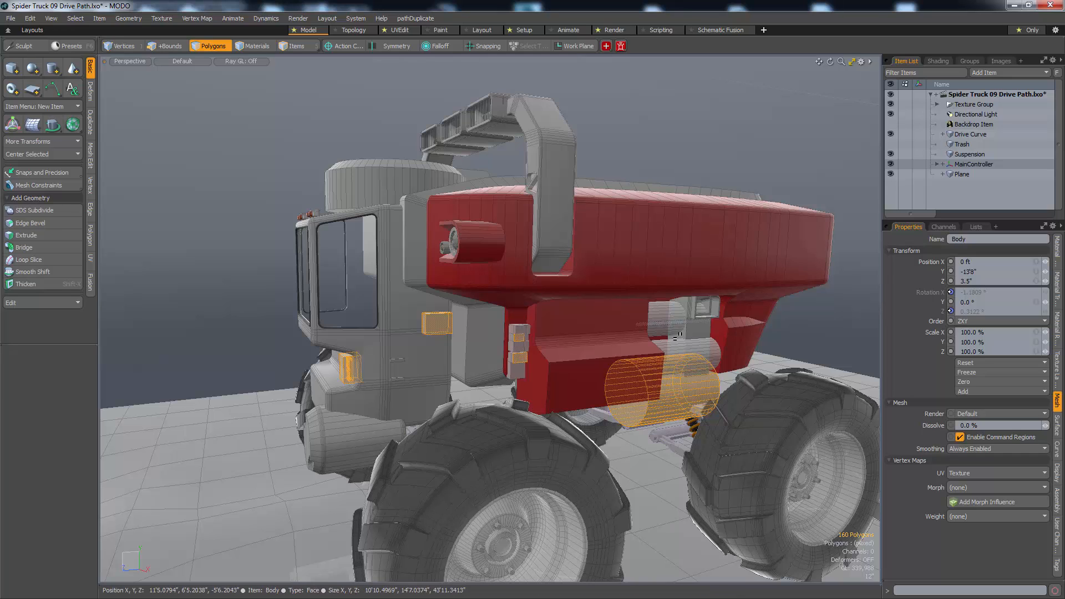
pyautogui.keyDown('alt'); pyautogui.moveTo(644, 325); pyautogui.dragTo(613, 318); pyautogui.keyUp('alt')
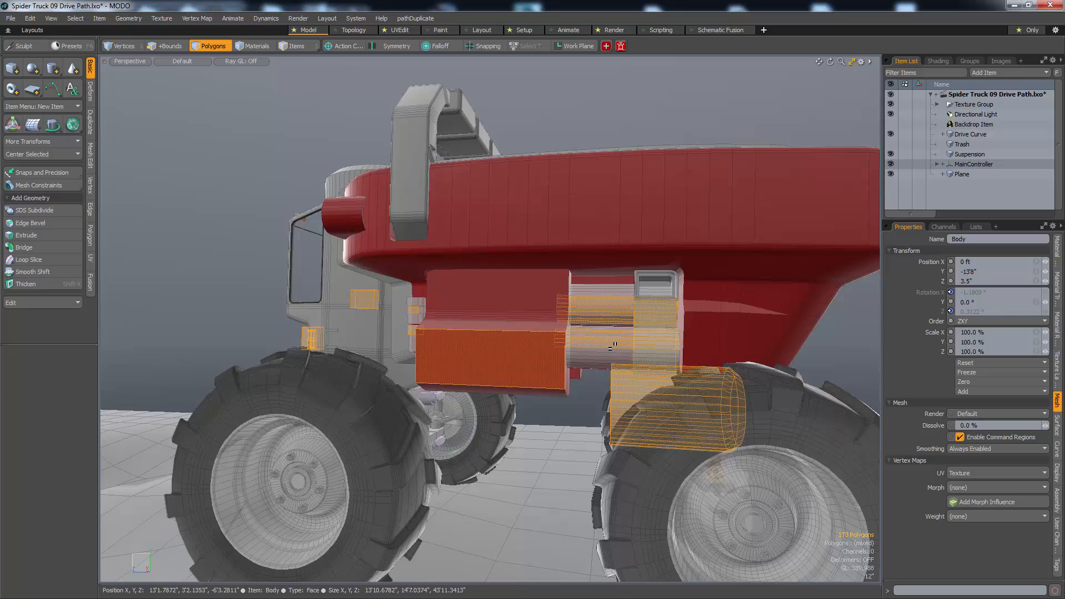
pyautogui.press(']')
pyautogui.keyDown('alt'); pyautogui.moveTo(583, 353); pyautogui.dragTo(589, 384); pyautogui.keyUp('alt')
pyautogui.keyDown('shift'); pyautogui.doubleClick(502, 407); pyautogui.keyUp('shift')
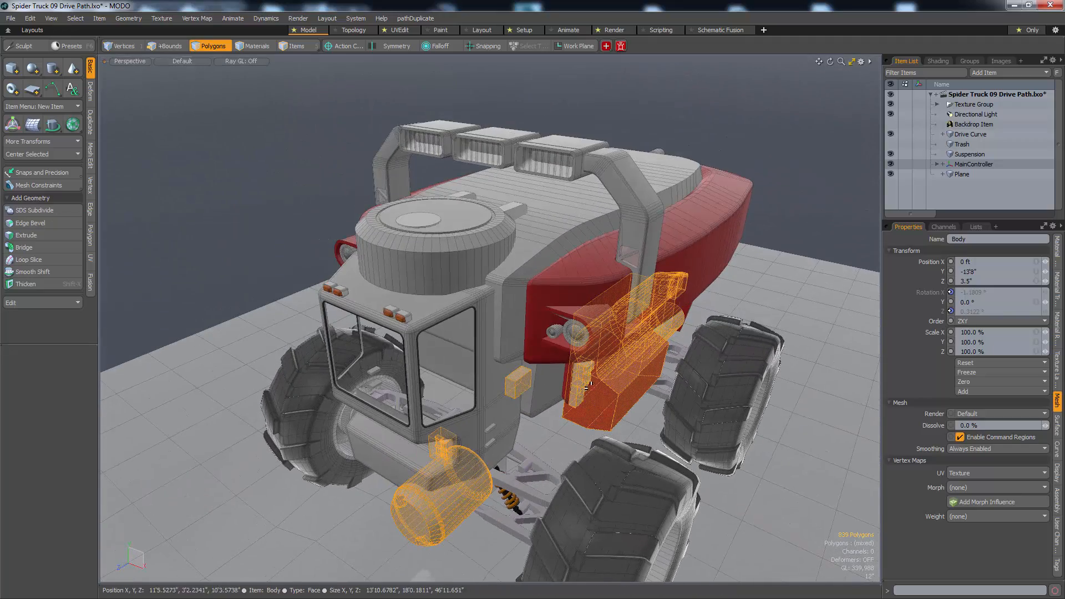
pyautogui.moveTo(574, 336)
pyautogui.keyDown('shift'); pyautogui.mouseDown()
pyautogui.moveTo(640, 198)
pyautogui.moveTo(678, 195)
pyautogui.moveTo(602, 295)
pyautogui.mouseUp(); pyautogui.keyUp('shift')
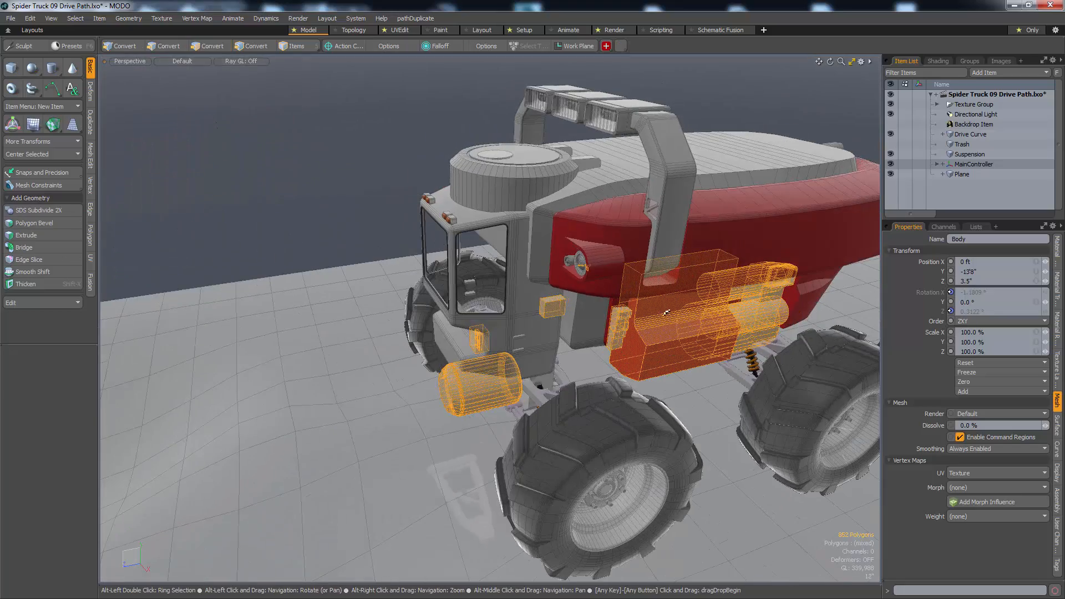
pyautogui.keyDown('alt'); pyautogui.moveTo(667, 313); pyautogui.dragTo(760, 383); pyautogui.keyUp('alt')
pyautogui.press(']')
# - Cut the selected side details from Body and paste them into a new mesh item
pyautogui.keyDown('ctrl'); pyautogui.keyDown('alt'); pyautogui.moveTo(611, 406); pyautogui.dragTo(612, 333); pyautogui.keyUp('alt'); pyautogui.keyUp('ctrl')
pyautogui.hotkey('ctrl', 'x')
pyautogui.press('n')
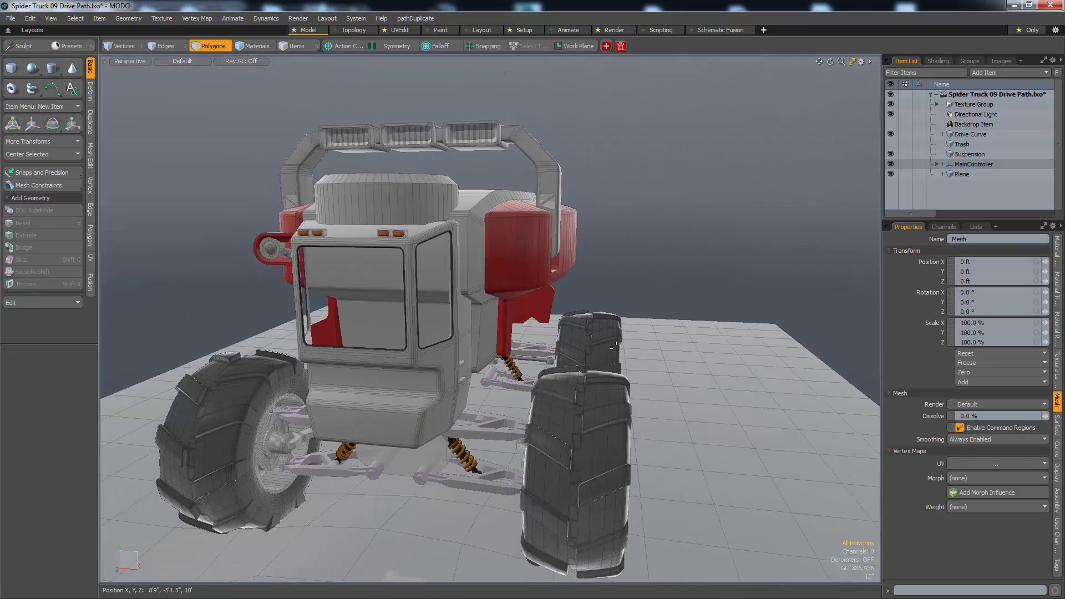
pyautogui.hotkey('ctrl', 'v')
# - Turn on X symmetry and create a mirrored instance of the side-detail mesh across the X axis
pyautogui.keyDown('alt'); pyautogui.moveTo(612, 345); pyautogui.dragTo(491, 391); pyautogui.keyUp('alt')
pyautogui.press('5')
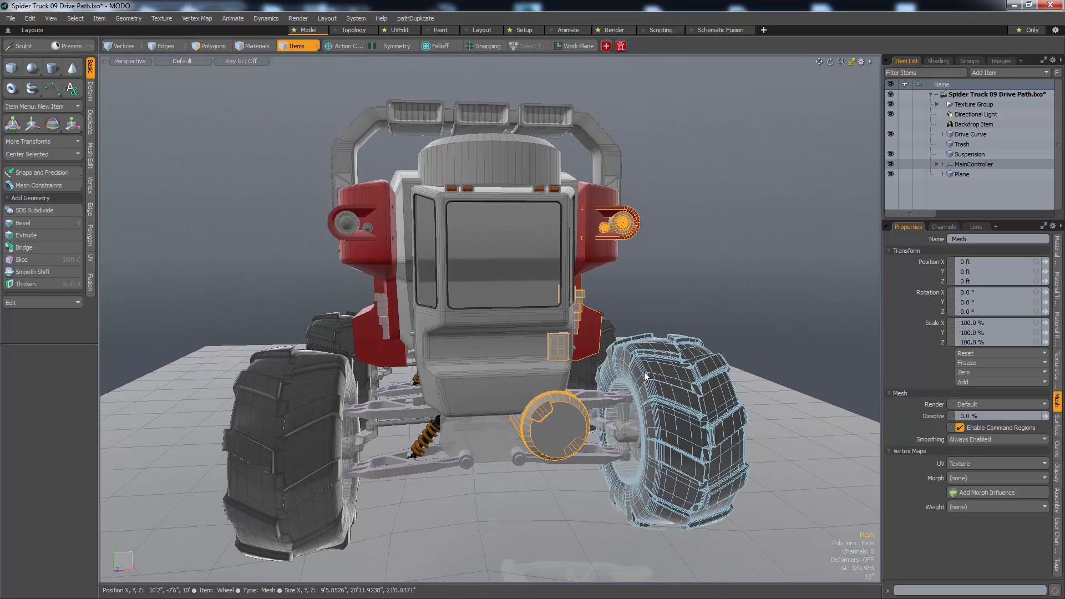
pyautogui.hotkey('alt', 's')
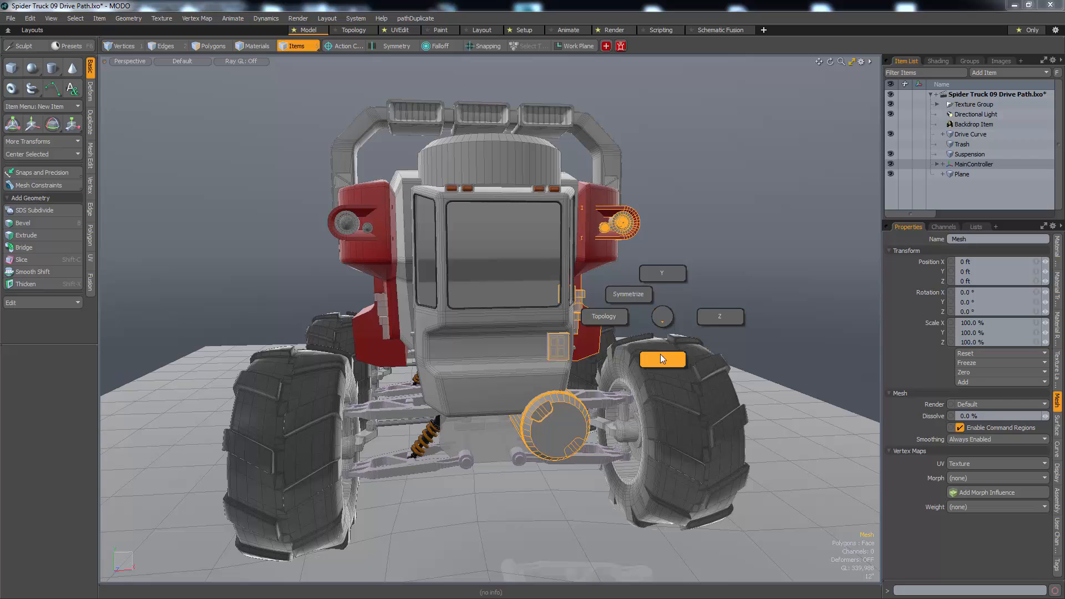
pyautogui.click(661, 359)
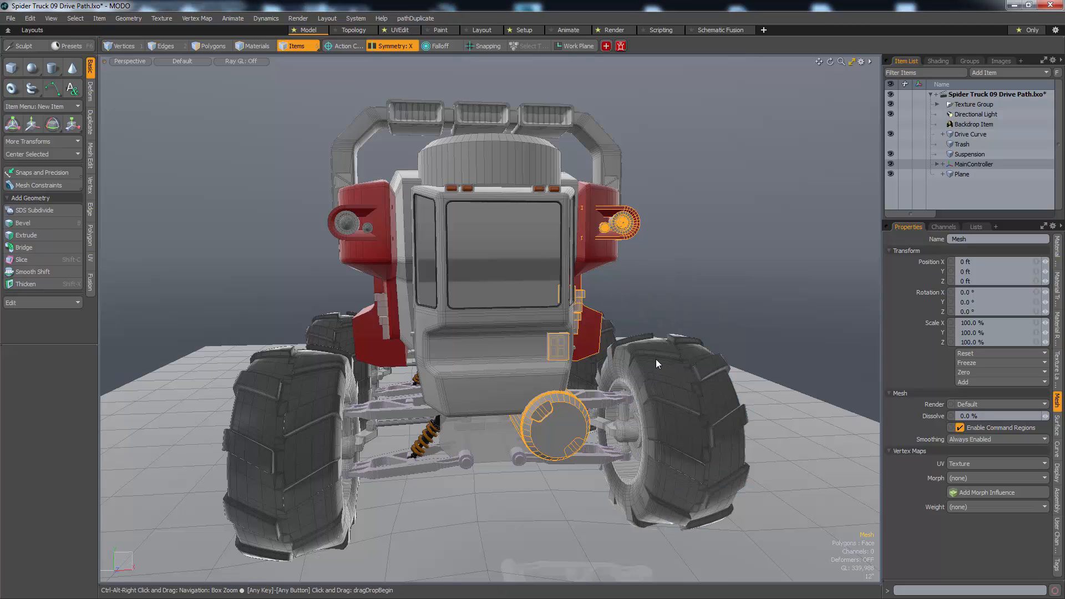
pyautogui.hotkey('shift', 'v')
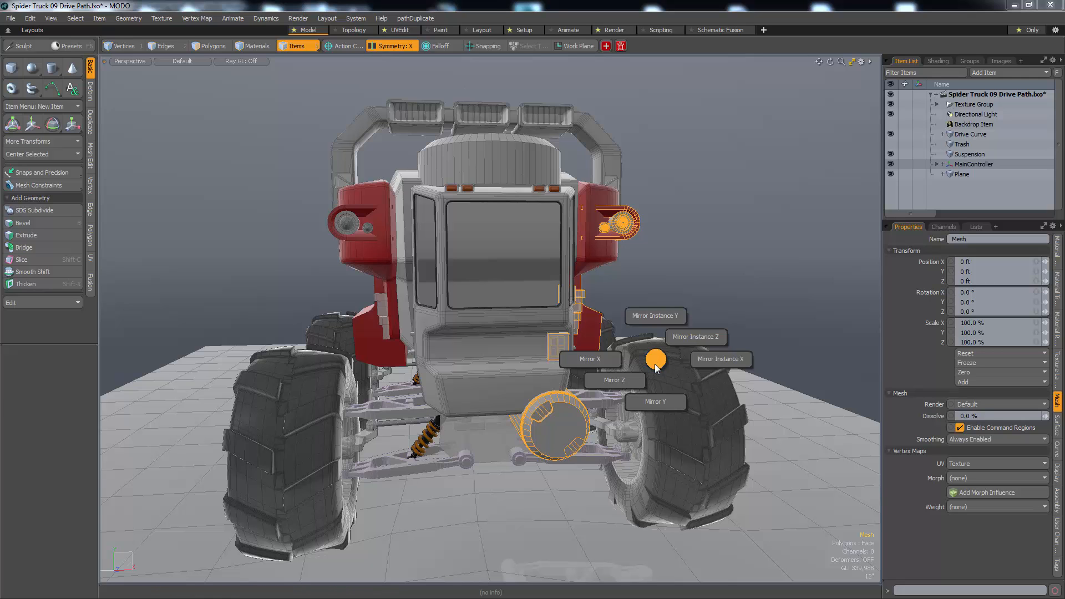
pyautogui.click(687, 359)
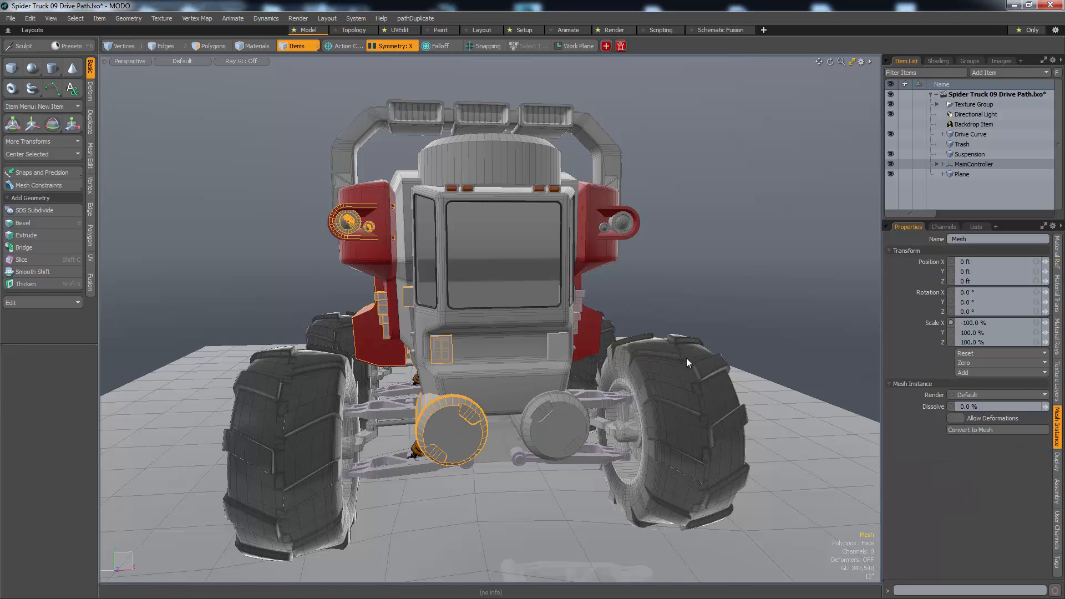
# - Round the four depth-wise corner edges of the cab's front light block with a 1.4063" edge bevel at round level 2
pyautogui.keyDown('alt'); pyautogui.moveTo(578, 419); pyautogui.dragTo(392, 438); pyautogui.keyUp('alt')
pyautogui.press('3')
pyautogui.keyDown('ctrl'); pyautogui.keyDown('alt'); pyautogui.moveTo(376, 377); pyautogui.dragTo(428, 369); pyautogui.keyUp('alt'); pyautogui.keyUp('ctrl')
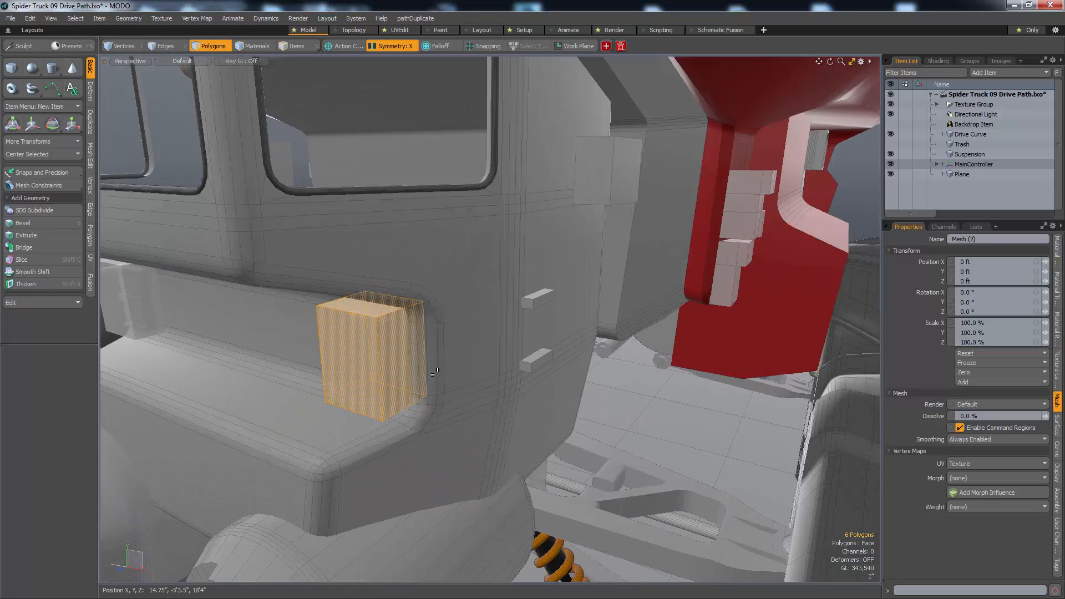
pyautogui.click(368, 363)
pyautogui.press('2')
pyautogui.click(391, 313)
pyautogui.hotkey('alt', 'l')
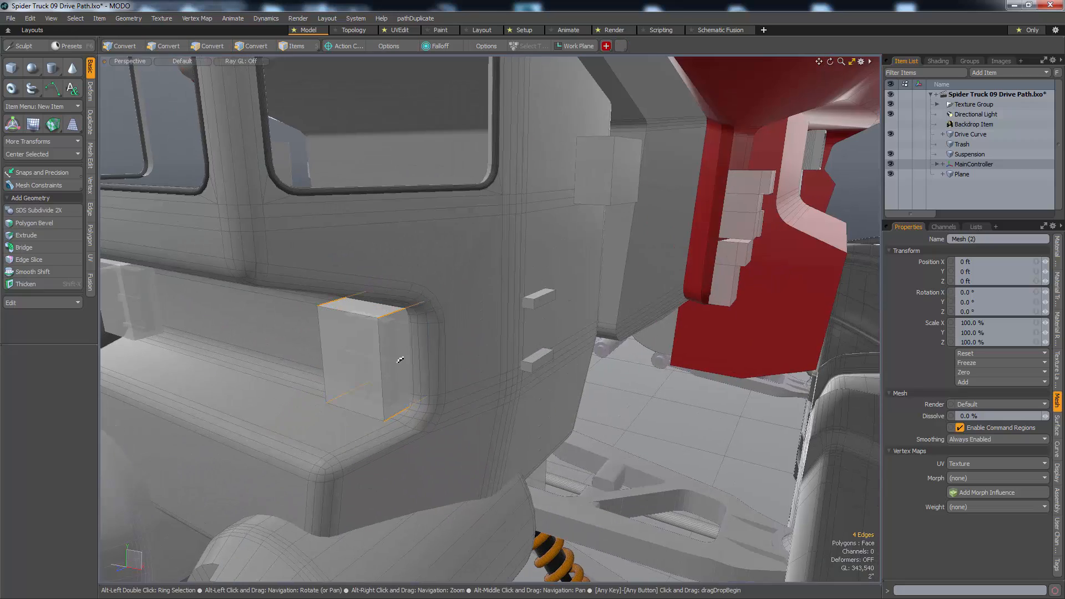
pyautogui.keyDown('alt'); pyautogui.moveTo(399, 359); pyautogui.dragTo(423, 369, button='right'); pyautogui.keyUp('alt')
pyautogui.press('b')
pyautogui.moveTo(409, 366); pyautogui.dragTo(420, 367)
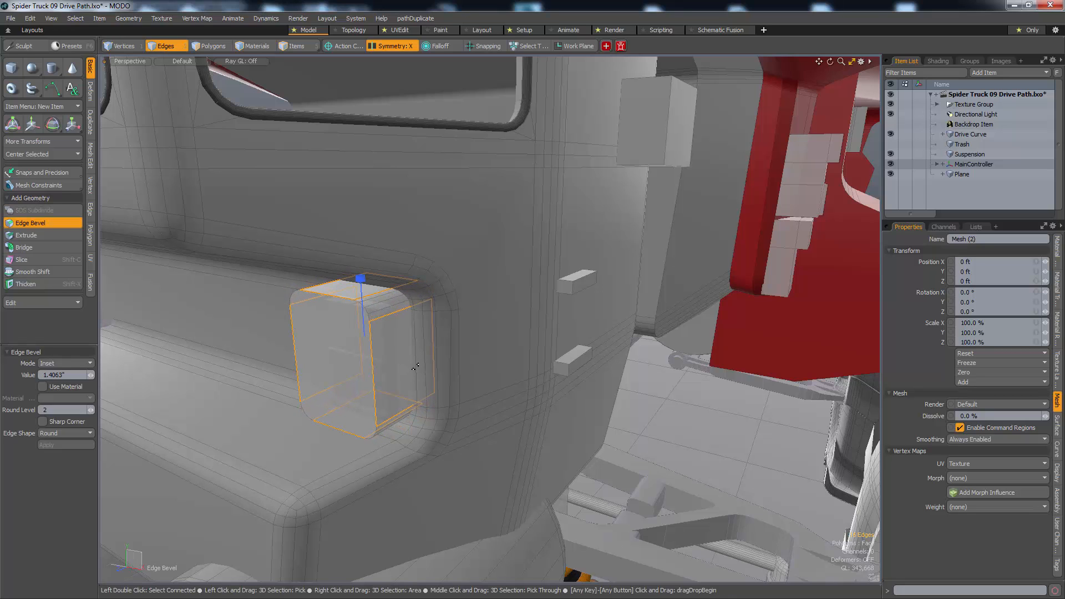
# - Bevel the light block's front face with a 0.7625" inset, followed by a separate bevel with a 0.625" outward shift
pyautogui.press('3')
pyautogui.click(366, 366)
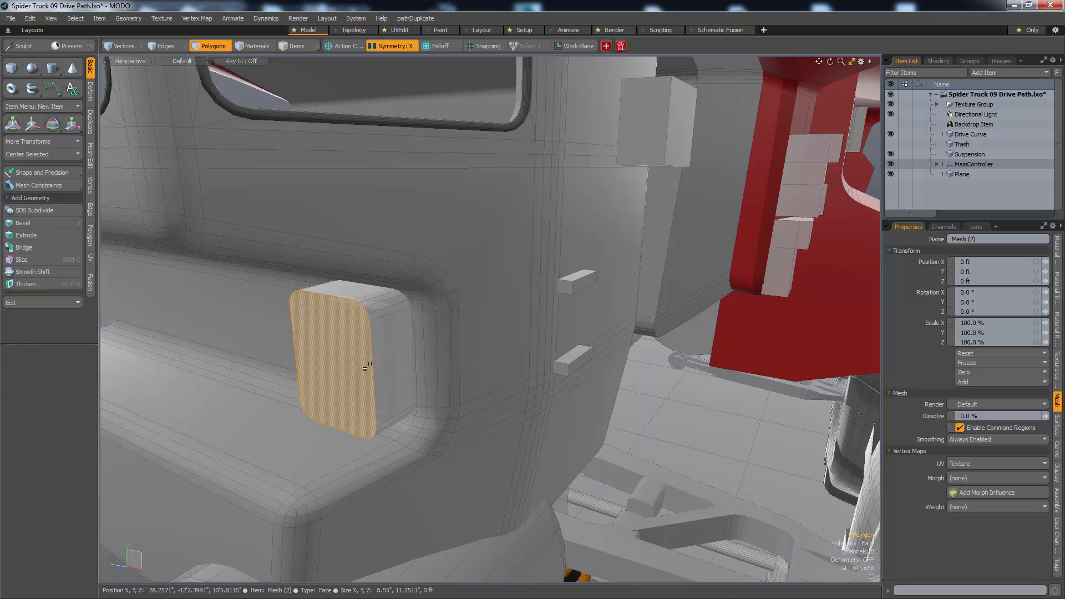
pyautogui.press('b')
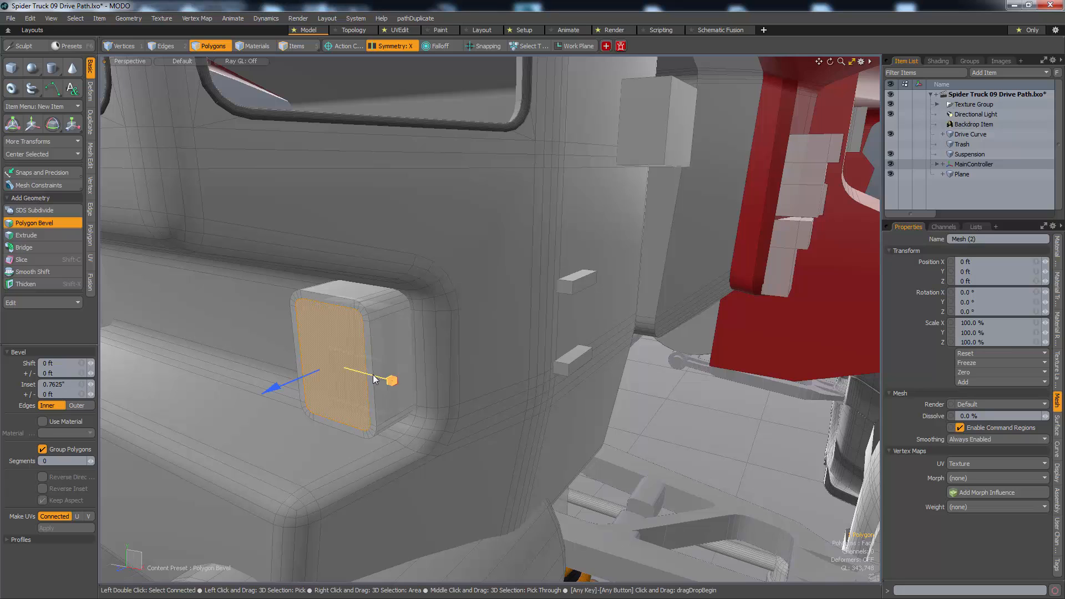
pyautogui.keyDown('shift'); pyautogui.click(351, 411); pyautogui.keyUp('shift')
pyautogui.keyDown('ctrl'); pyautogui.moveTo(352, 411); pyautogui.dragTo(352, 415); pyautogui.keyUp('ctrl')
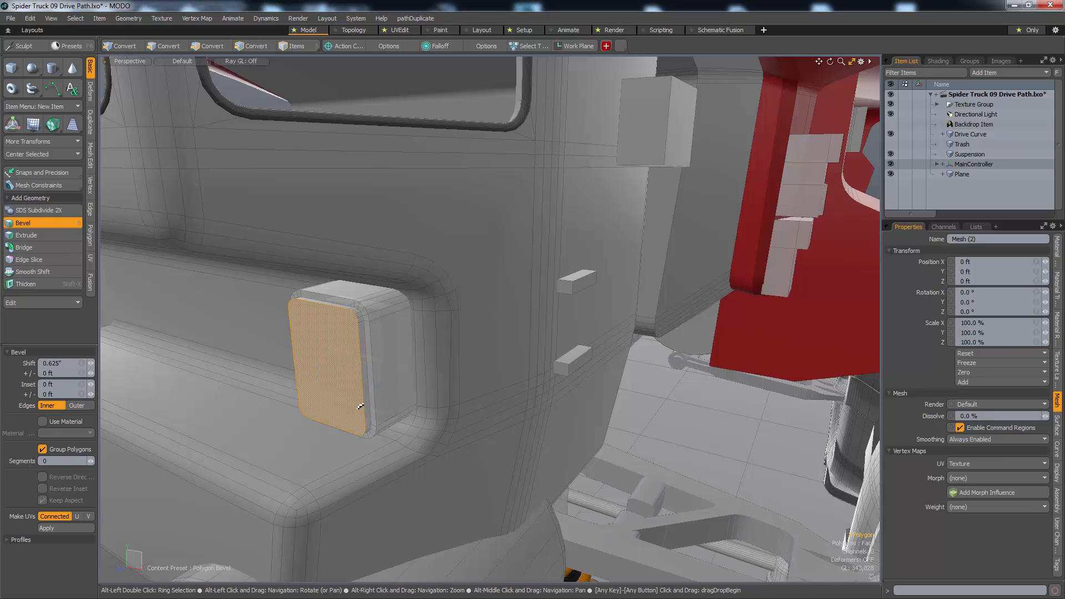
# - Bevel the block's front face again, then scale and move the inner face to form a smaller centre panel with tapered sides
pyautogui.press('space')
pyautogui.press('space')
pyautogui.keyDown('alt'); pyautogui.moveTo(362, 409); pyautogui.dragTo(405, 388); pyautogui.keyUp('alt')
pyautogui.press('3')
pyautogui.press('b')
pyautogui.press('r')
pyautogui.press('w')
pyautogui.hotkey('alt', '2')
pyautogui.scroll(1, 341, 413)
pyautogui.press('b')
pyautogui.hotkey('ctrl', 'z')
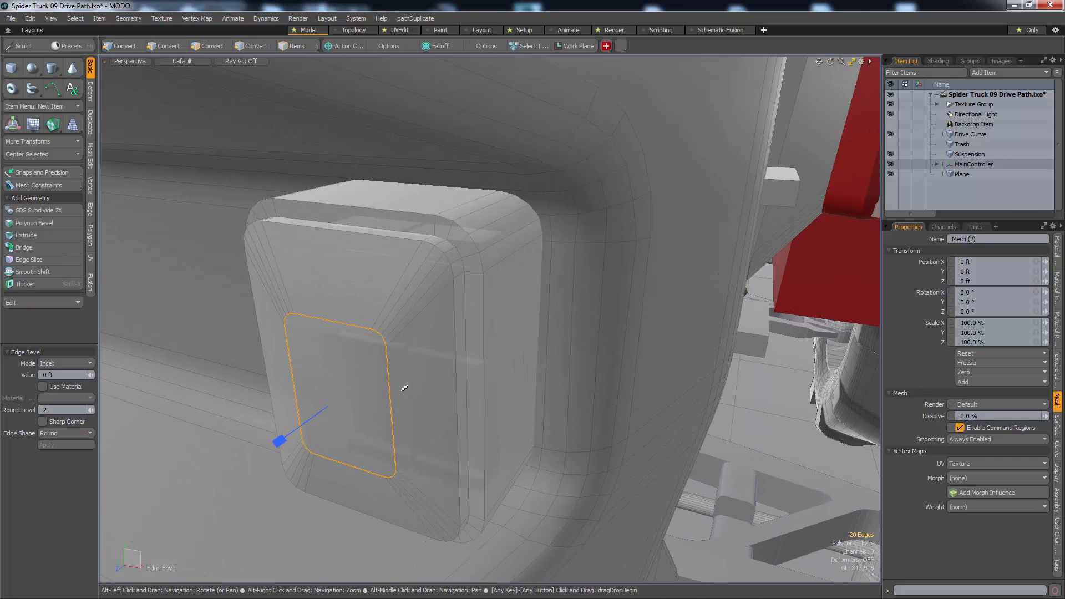
pyautogui.press('Escape')
pyautogui.press('Escape')
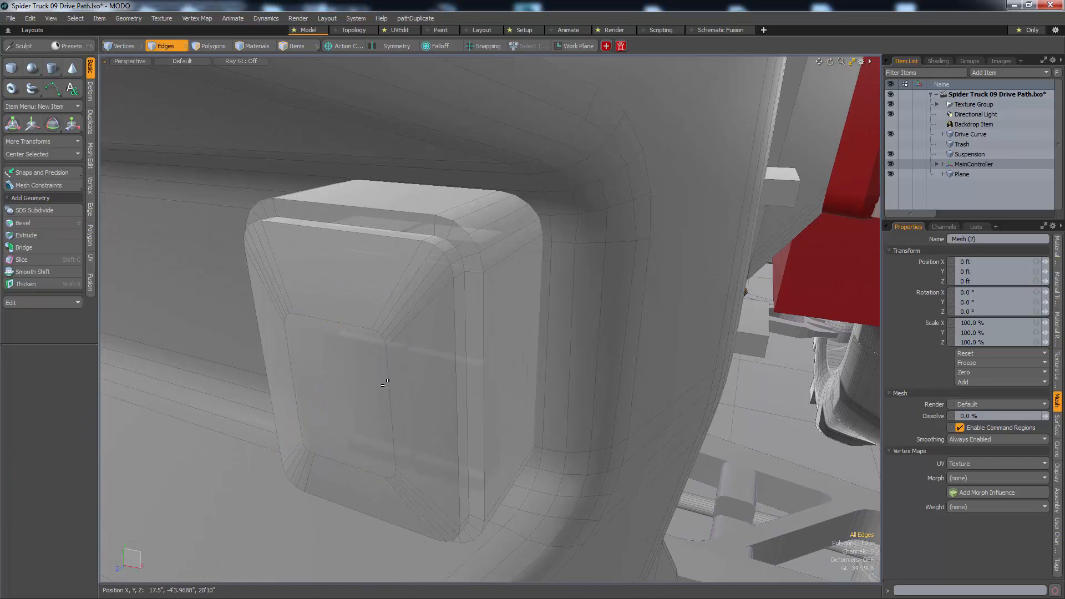
# - Bevel the edge loop around the centre panel by 0.37" with round level 1
pyautogui.doubleClick(389, 383)
pyautogui.press('b')
pyautogui.moveTo(420, 385); pyautogui.dragTo(417, 383)
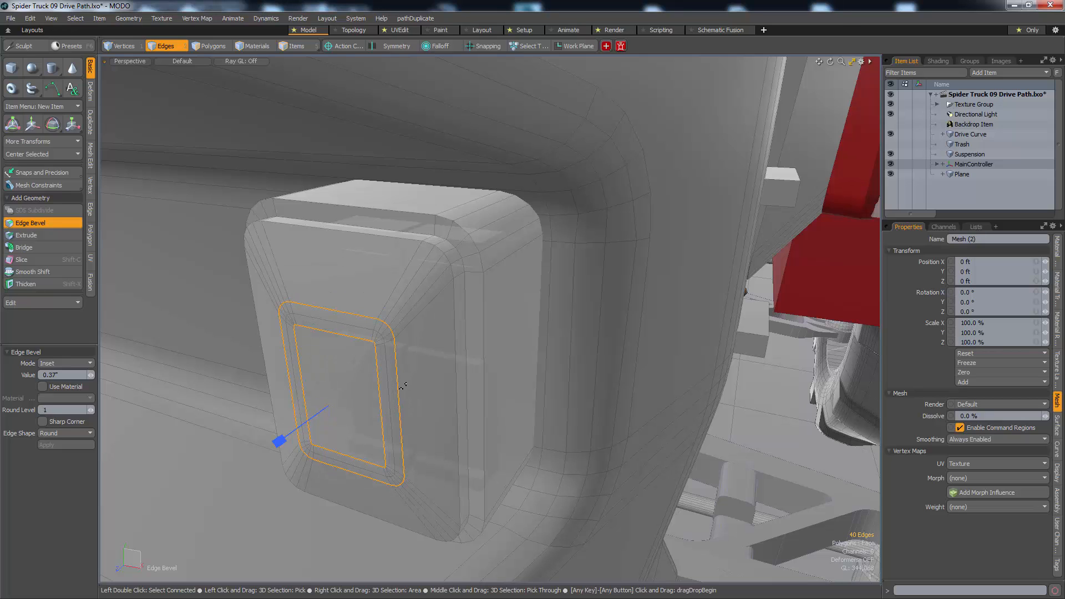
pyautogui.press('Escape')
pyautogui.press('Escape')
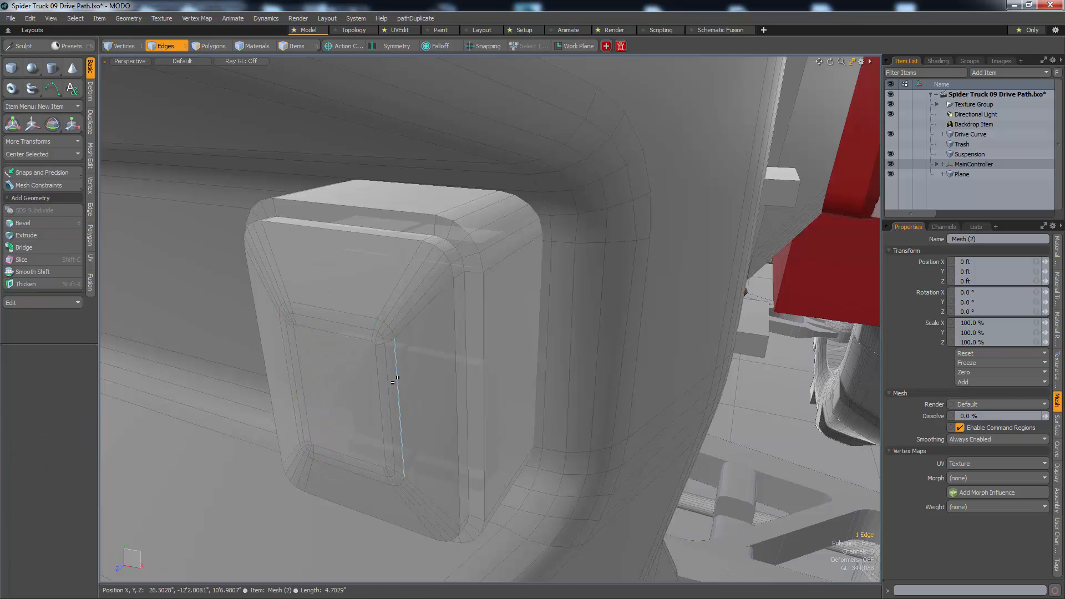
# - Inspect the bevelled light block from different angles, toggling the wireframe overlay
pyautogui.doubleClick(395, 382)
pyautogui.keyDown('alt'); pyautogui.moveTo(395, 382); pyautogui.dragTo(344, 386); pyautogui.keyUp('alt')
pyautogui.press('1')
pyautogui.keyDown('alt'); pyautogui.moveTo(344, 385); pyautogui.dragTo(295, 401, button='right'); pyautogui.keyUp('alt')
pyautogui.keyDown('alt'); pyautogui.moveTo(296, 401); pyautogui.dragTo(410, 384); pyautogui.keyUp('alt')
pyautogui.hotkey('ctrl', '3')
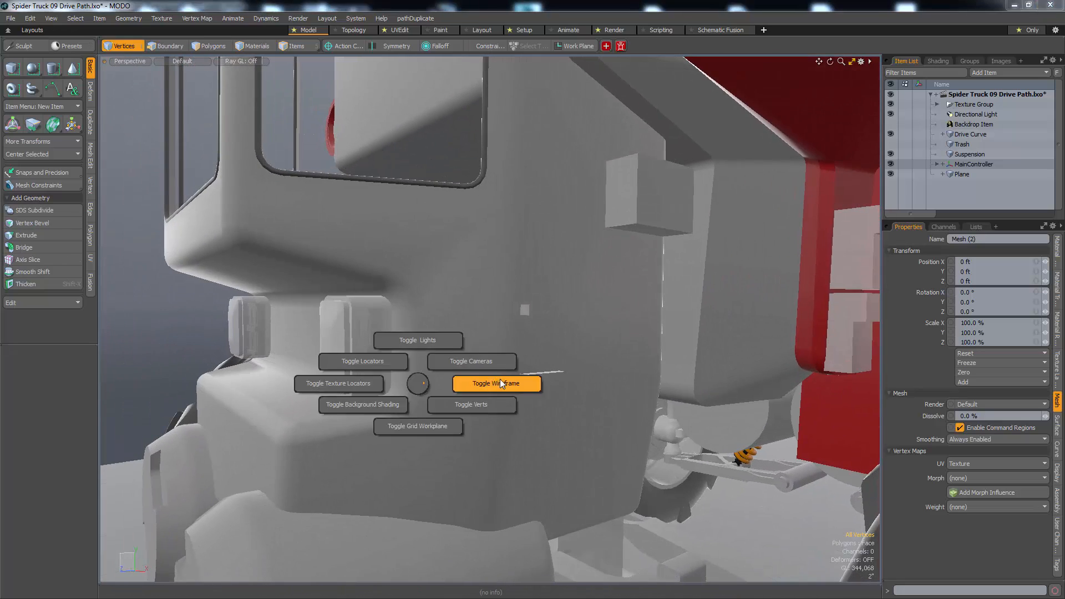
pyautogui.click(499, 384)
# - Select the whole outer light block and hide it to expose the framed parts inside
pyautogui.keyDown('alt'); pyautogui.moveTo(365, 353); pyautogui.dragTo(392, 347, button='right'); pyautogui.keyUp('alt')
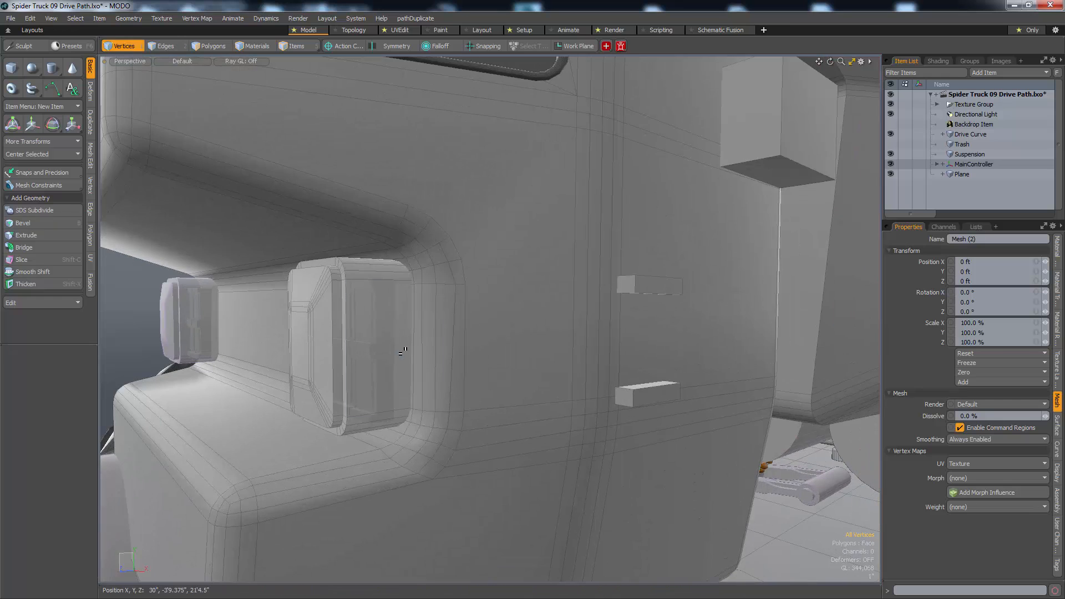
pyautogui.press('3')
pyautogui.doubleClick(399, 351)
pyautogui.press('h')
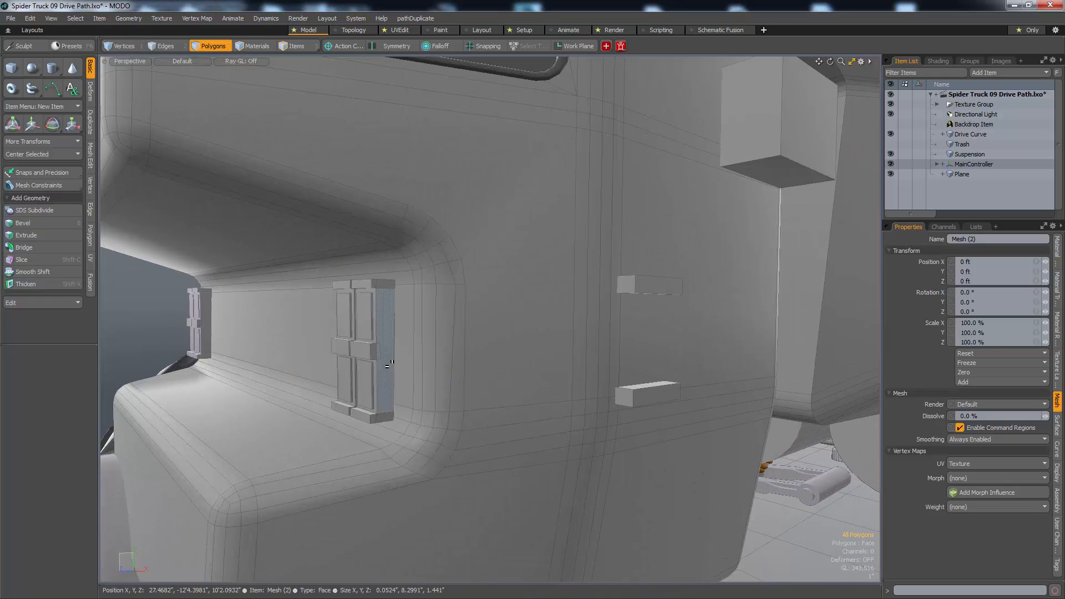
# - Select all inner light frame parts, unhide the outer block, and move the parts -0.0625" in X and 0.25" in Y
pyautogui.keyDown('alt'); pyautogui.moveTo(380, 333); pyautogui.dragTo(412, 338); pyautogui.keyUp('alt')
pyautogui.doubleClick(352, 327)
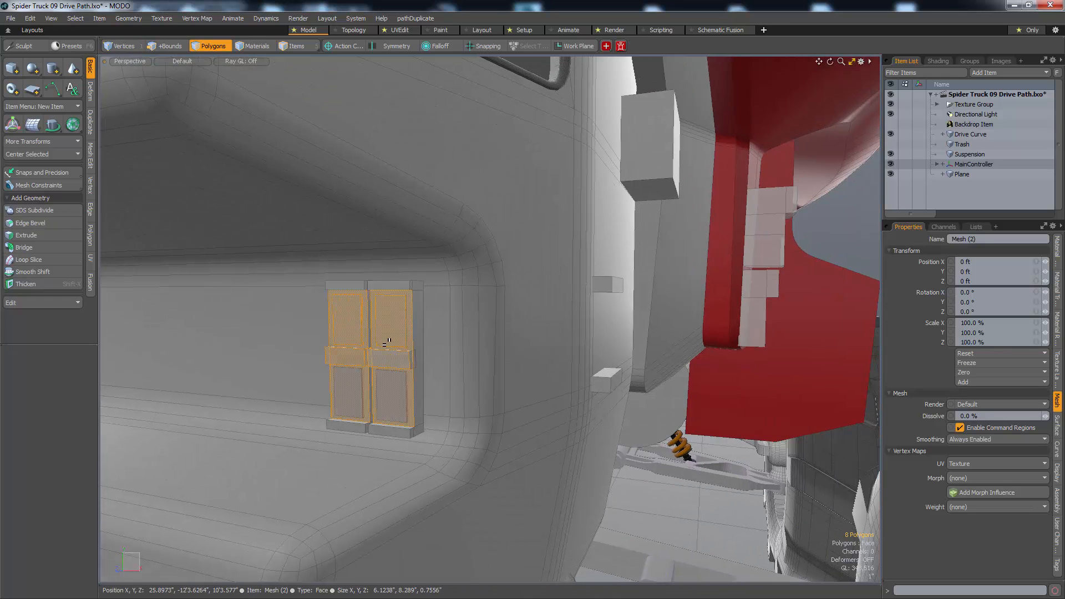
pyautogui.doubleClick(391, 323)
pyautogui.keyDown('shift'); pyautogui.click(358, 383); pyautogui.keyUp('shift')
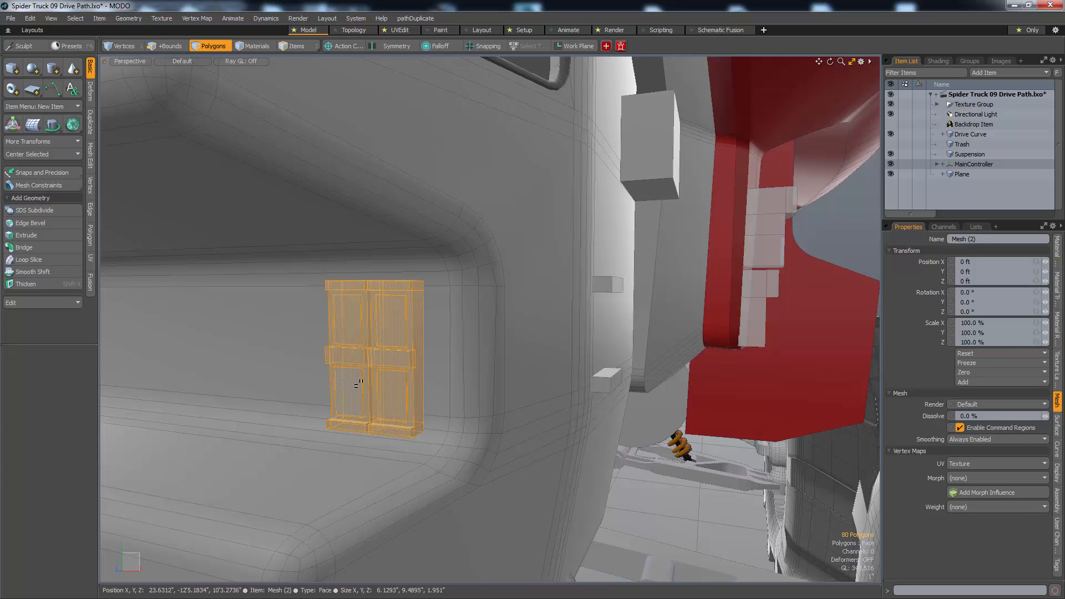
pyautogui.press('u')
pyautogui.keyDown('alt'); pyautogui.moveTo(369, 407); pyautogui.dragTo(469, 379); pyautogui.keyUp('alt')
pyautogui.press('w')
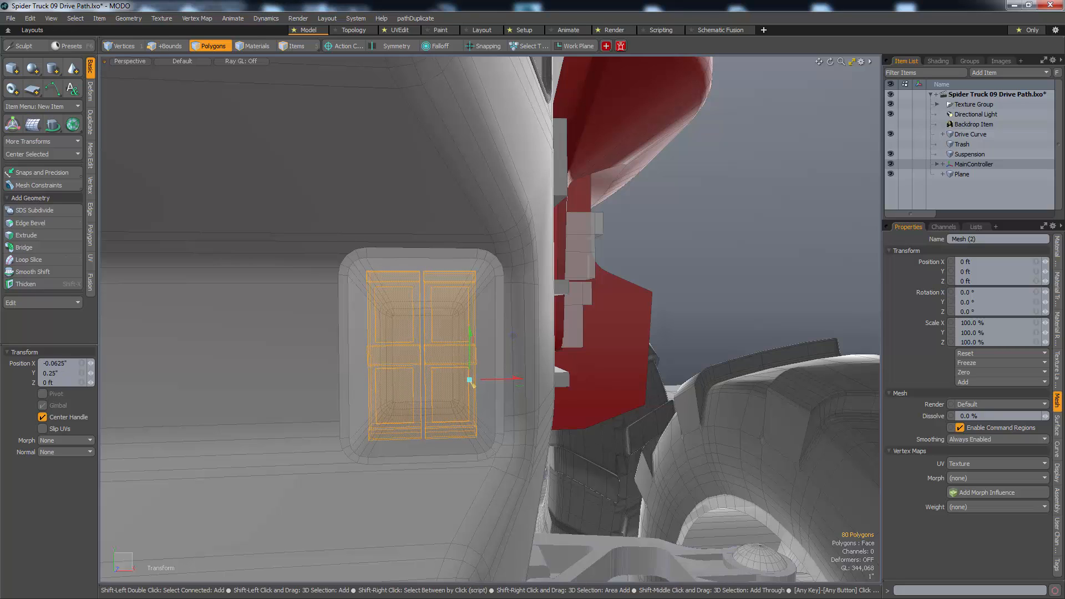
# - Hide all unselected polygons of the mesh and select the four recessed panel faces of the inner light frame
pyautogui.hotkey('shift', 'h')
pyautogui.press('q')
pyautogui.doubleClick(454, 316)
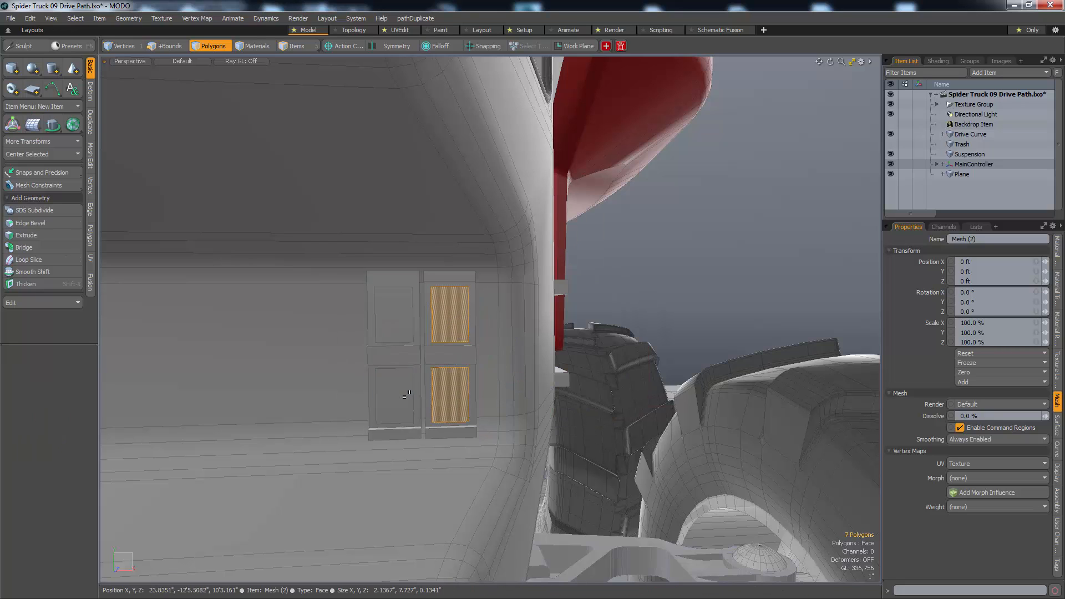
pyautogui.keyDown('shift'); pyautogui.click(406, 395); pyautogui.keyUp('shift')
pyautogui.keyDown('shift'); pyautogui.click(391, 327); pyautogui.keyUp('shift')
pyautogui.keyDown('alt'); pyautogui.moveTo(555, 367); pyautogui.dragTo(480, 432); pyautogui.keyUp('alt')
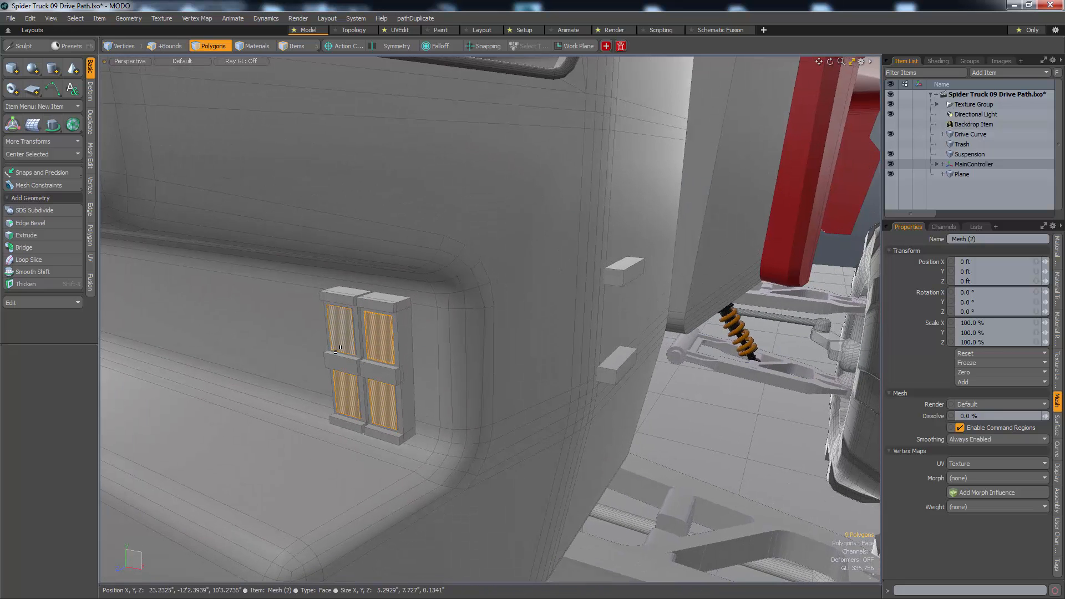
pyautogui.click(379, 355)
pyautogui.keyDown('shift'); pyautogui.click(380, 400); pyautogui.keyUp('shift')
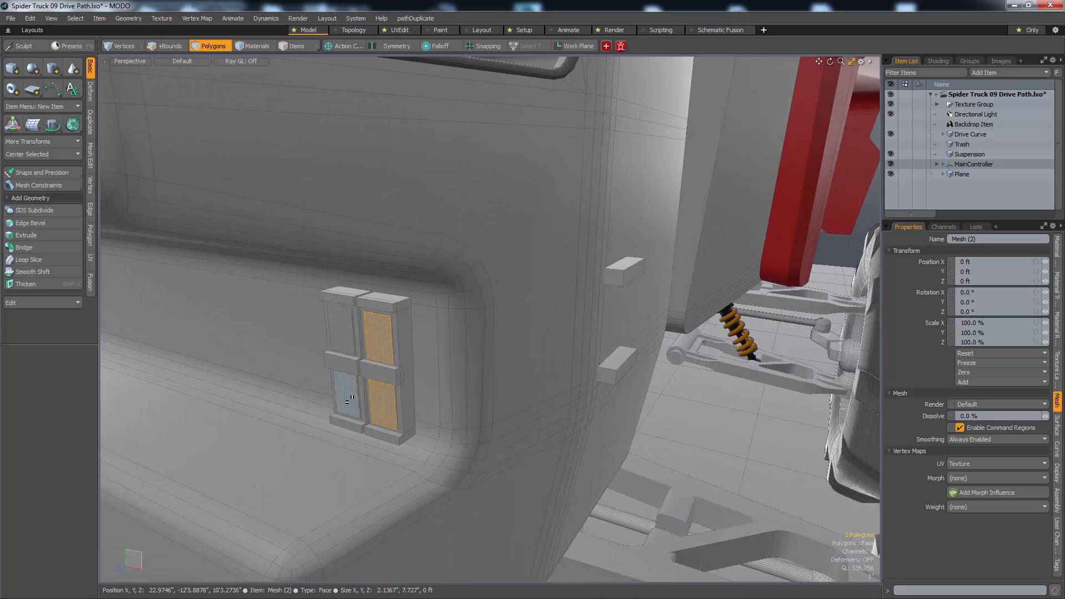
pyautogui.keyDown('shift'); pyautogui.click(347, 328); pyautogui.keyUp('shift')
# - Assign a new material named LED_Headlight to the four selected panel faces
pyautogui.press('m')
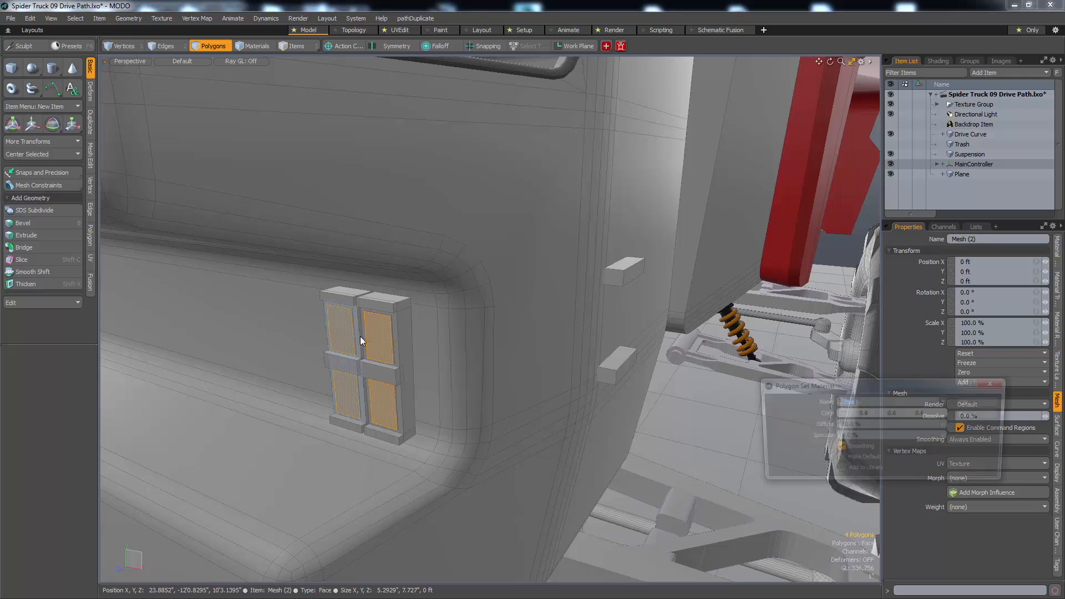
pyautogui.click(948, 402)
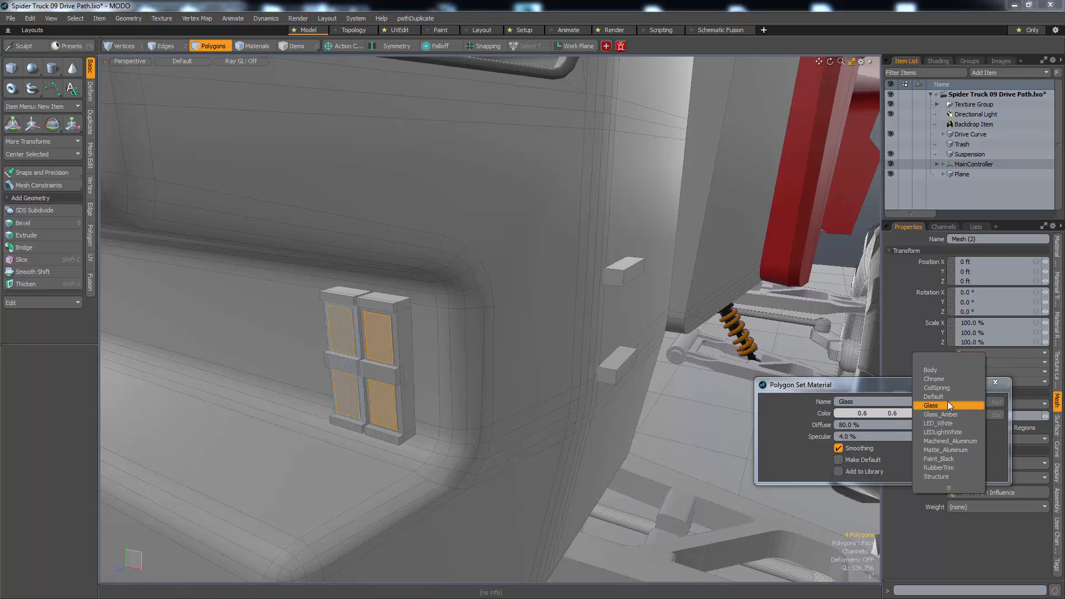
pyautogui.click(889, 383)
pyautogui.doubleClick(875, 403)
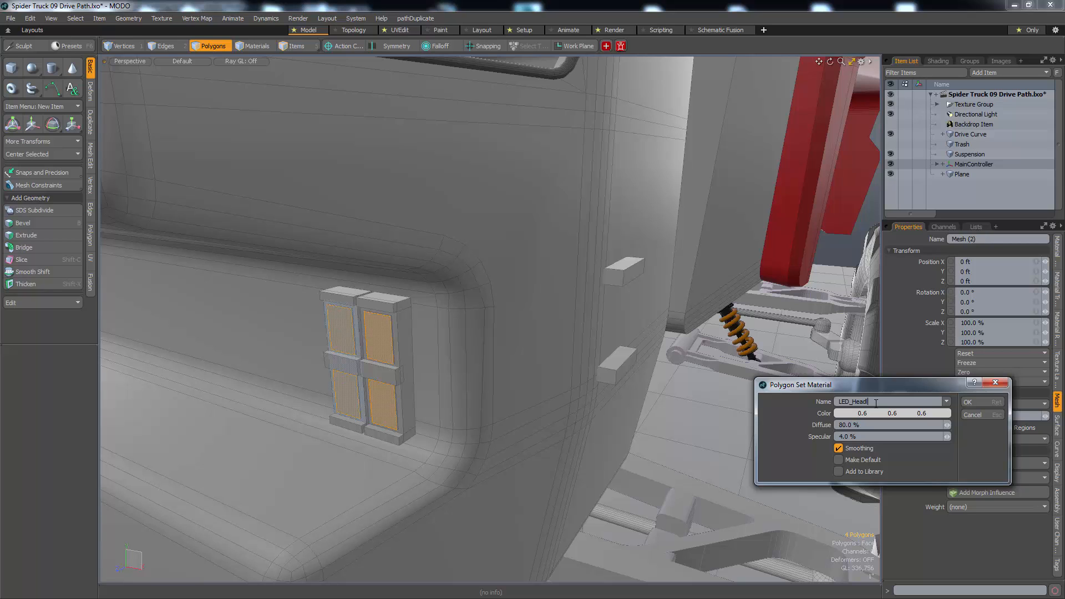
pyautogui.press('Return')
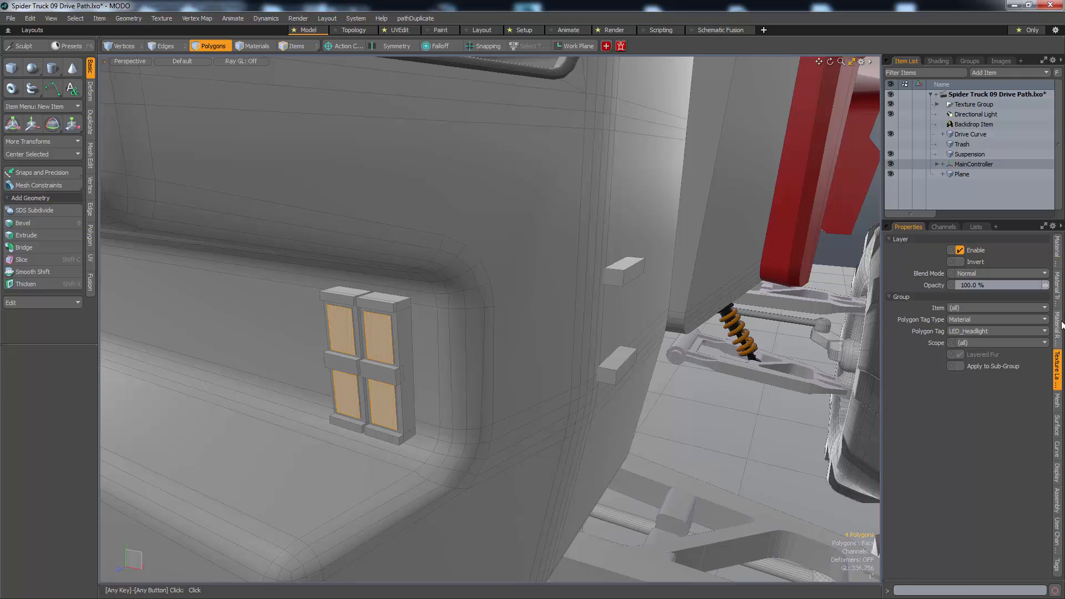
# - Set the LED_Headlight material's luminous intensity to 30 W/srm2
pyautogui.click(1061, 324)
pyautogui.click(1058, 297)
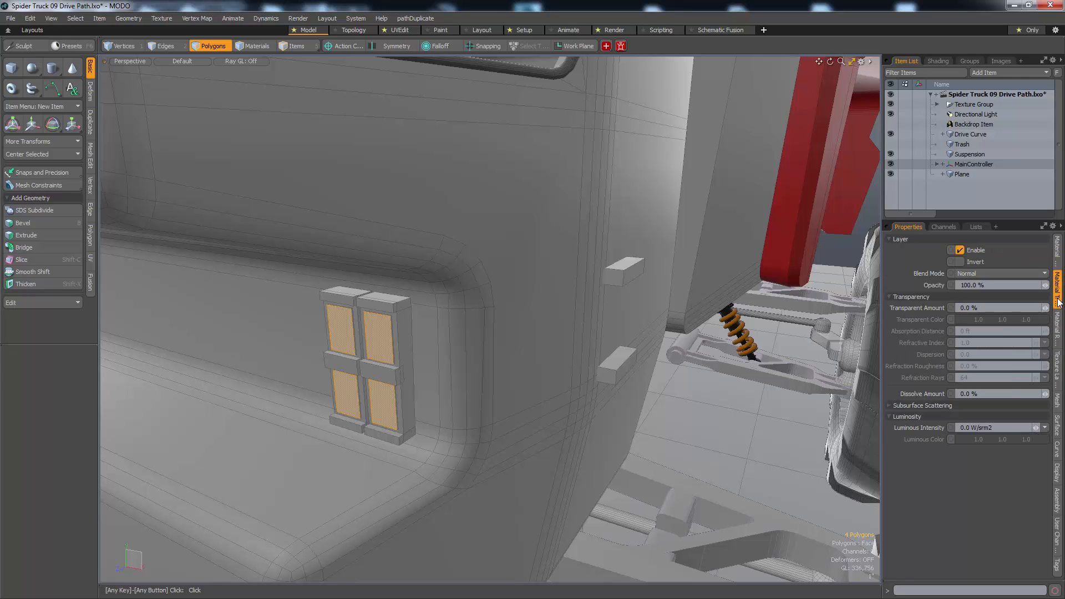
pyautogui.click(976, 427)
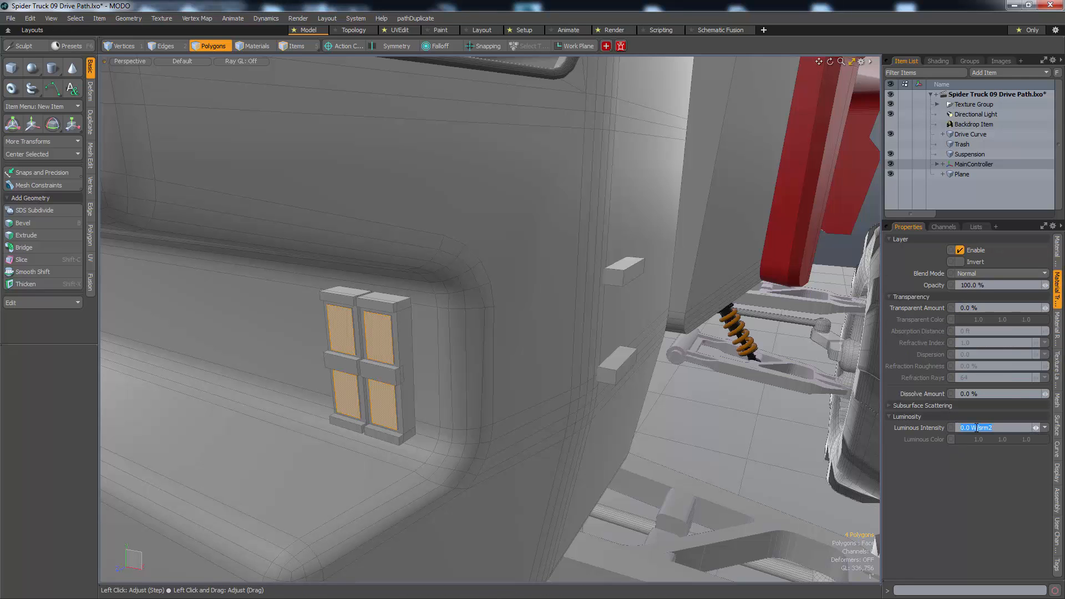
pyautogui.write('30')
pyautogui.press('Return')
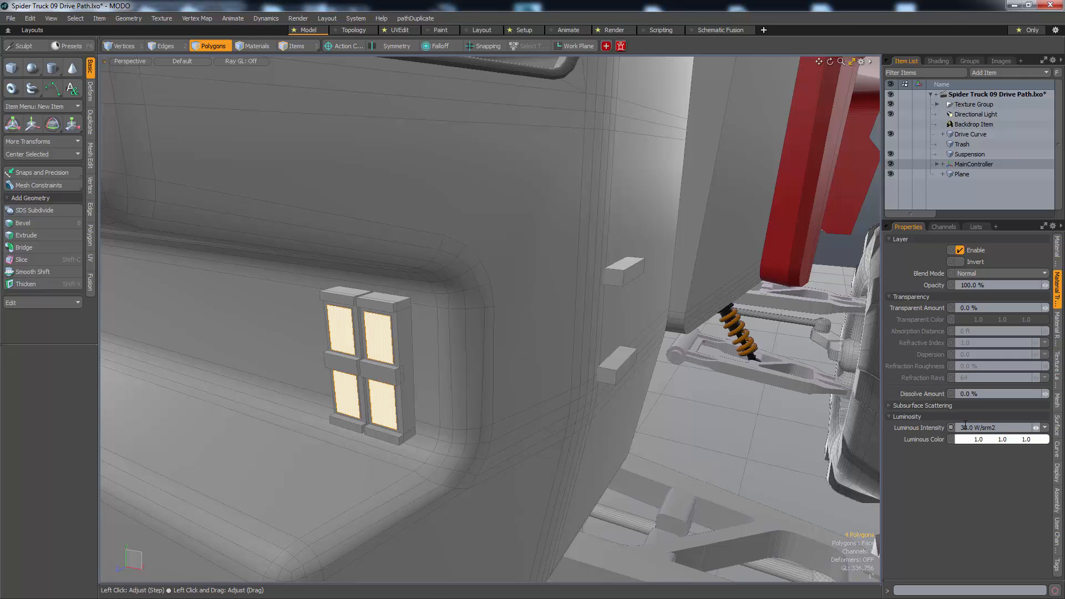
# - Unhide the remaining polygons, select the lens's front face, grow the selection to the whole lens face, and move it -0.1875" in Z
pyautogui.press('u')
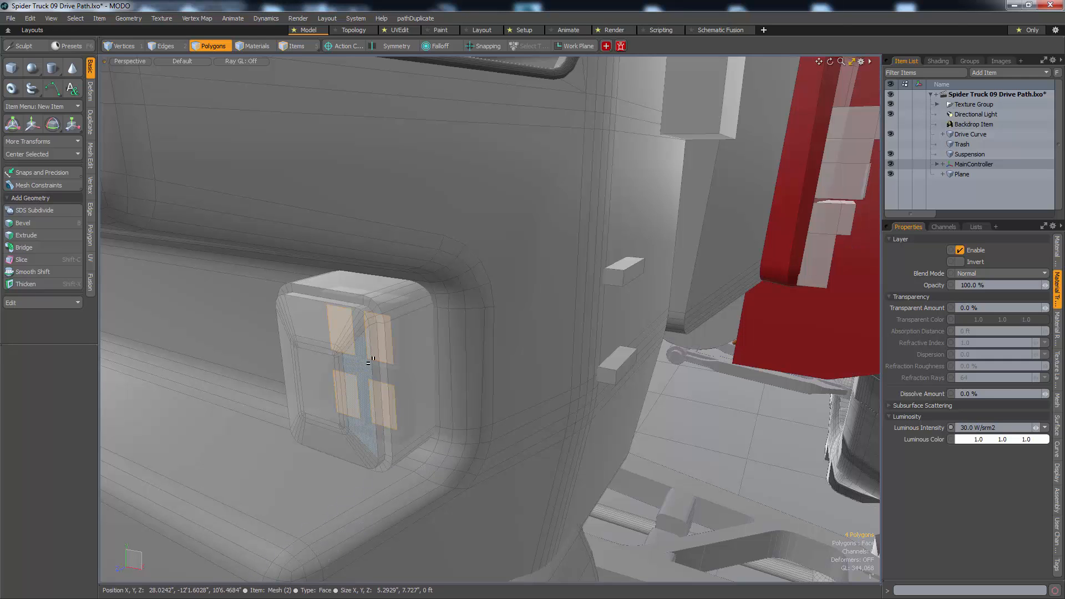
pyautogui.click(330, 395)
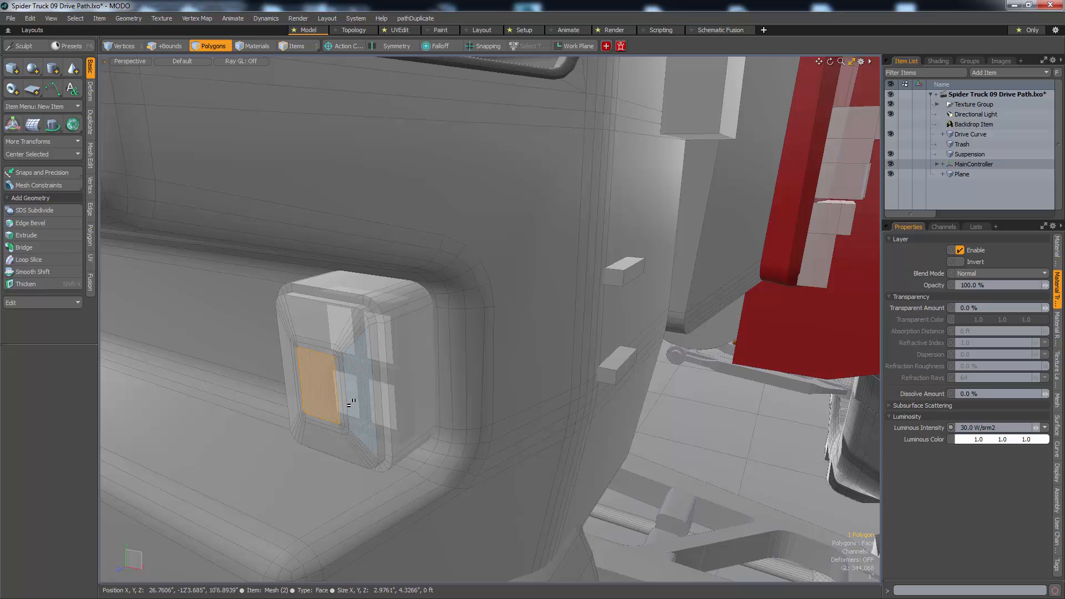
pyautogui.hotkey('shift', 'Up')
pyautogui.hotkey('shift', 'Up')
pyautogui.hotkey('shift', 'Up')
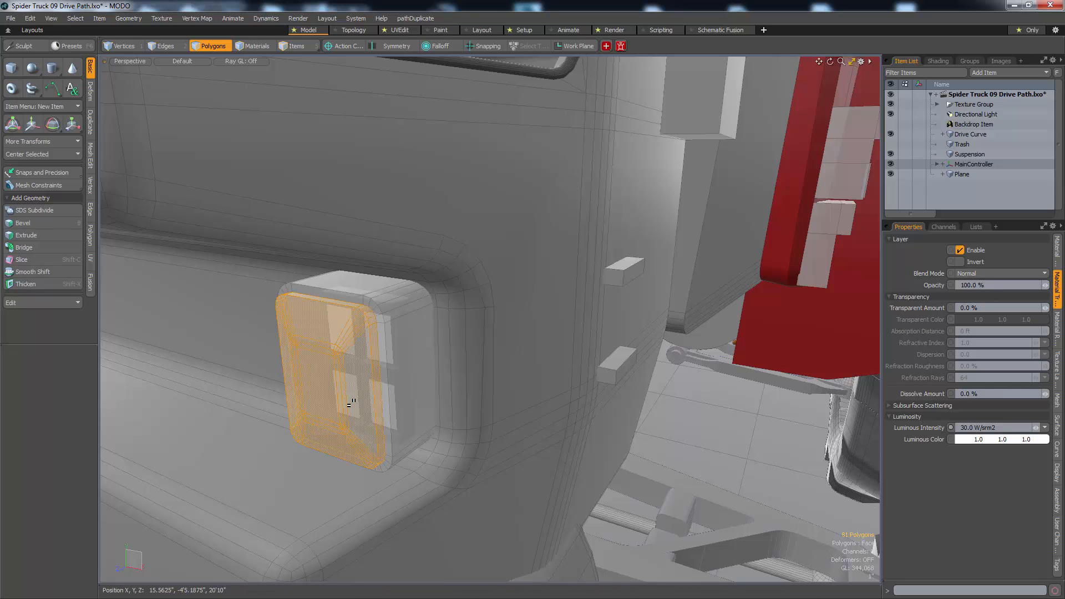
pyautogui.press('w')
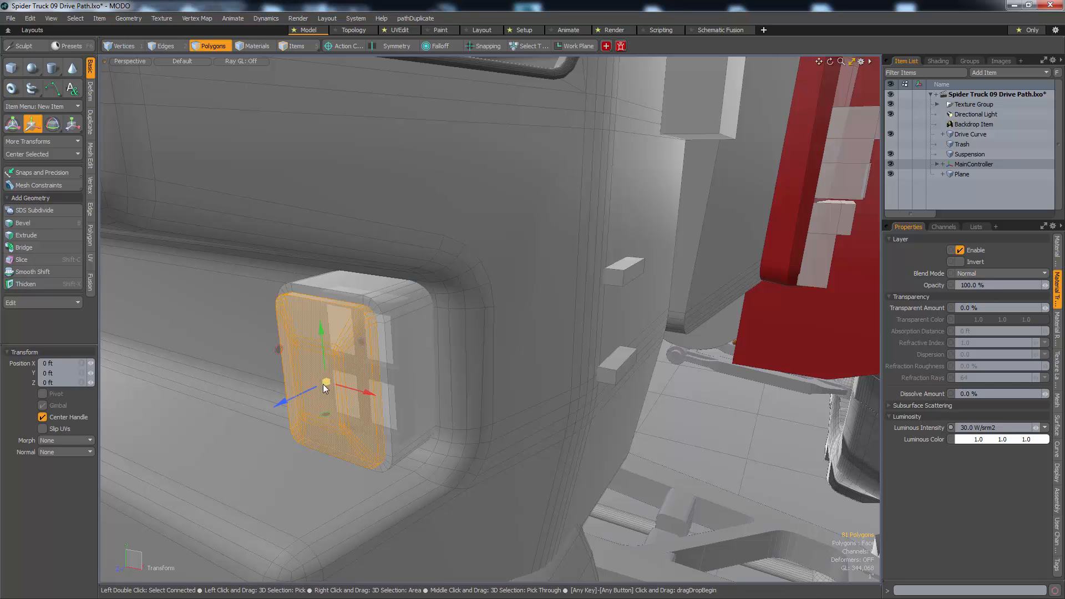
pyautogui.moveTo(285, 401); pyautogui.dragTo(287, 400)
pyautogui.keyDown('ctrl'); pyautogui.keyDown('alt'); pyautogui.moveTo(357, 361); pyautogui.dragTo(400, 361); pyautogui.keyUp('alt'); pyautogui.keyUp('ctrl')
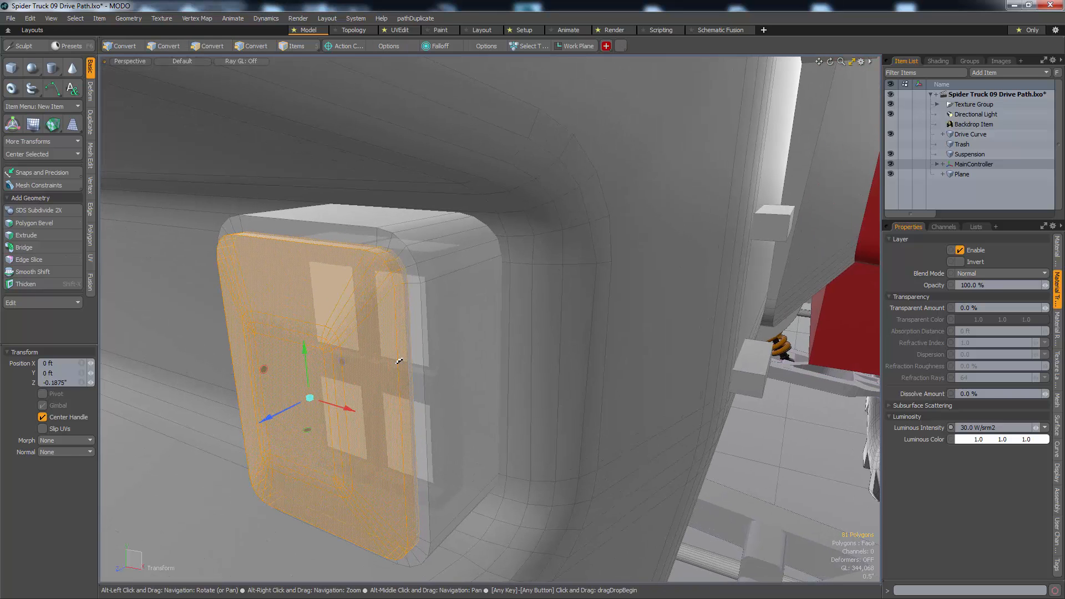
# - Select the lens's outer edge loop and bevel it by 0.17" with a round level of 2
pyautogui.press('2')
pyautogui.doubleClick(396, 361)
pyautogui.press('b')
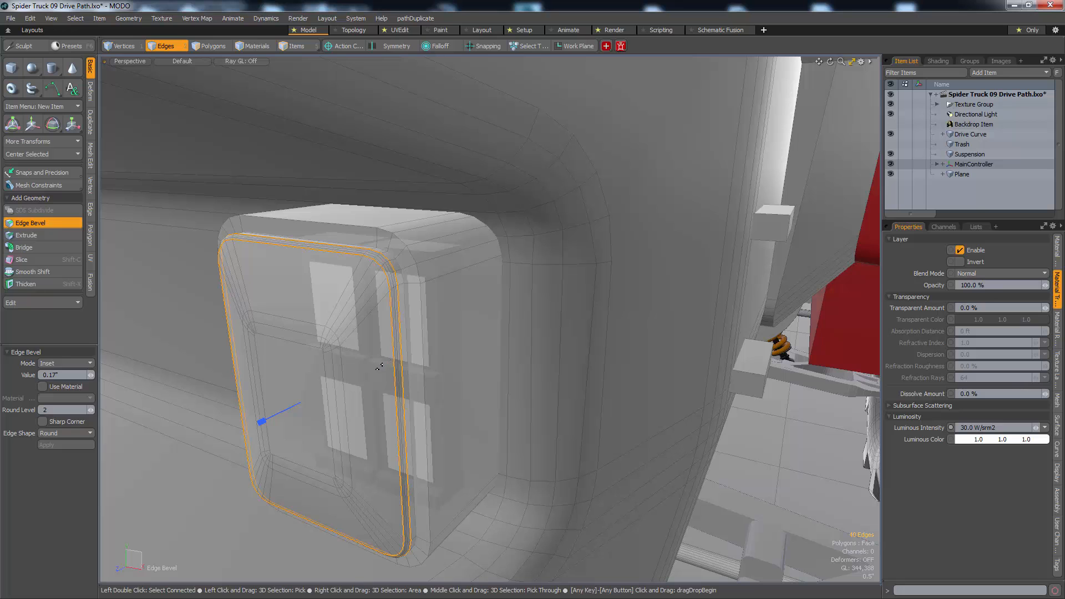
# - Thicken the lens polygons to give the headlight lens a solid shell
pyautogui.press('3')
pyautogui.keyDown('alt'); pyautogui.moveTo(379, 367); pyautogui.dragTo(390, 375); pyautogui.keyUp('alt')
pyautogui.hotkey('shift', 'x')
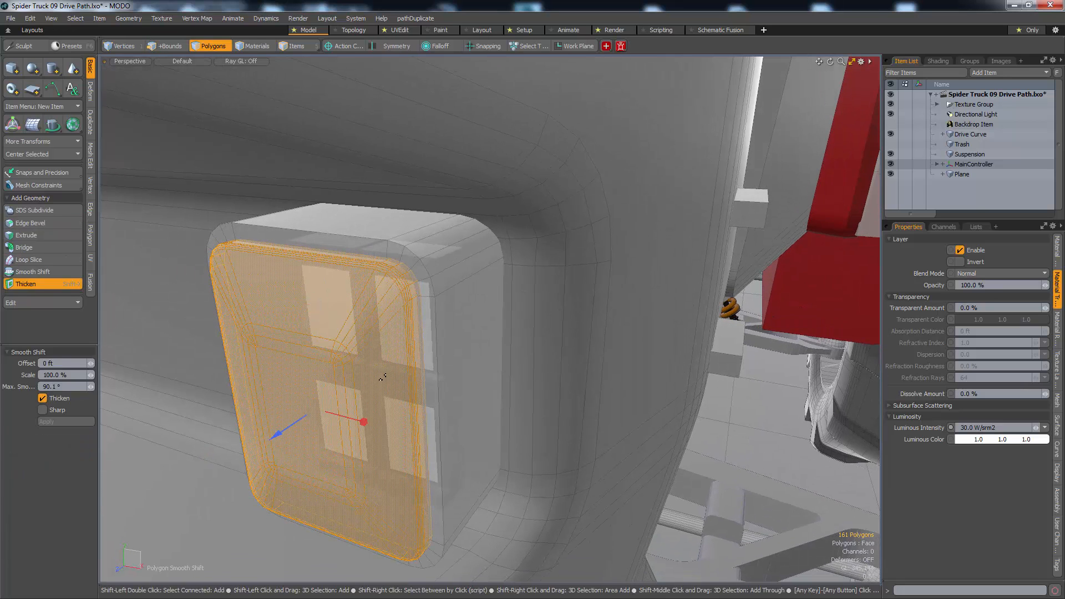
pyautogui.moveTo(301, 418); pyautogui.dragTo(236, 418)
pyautogui.press('1')
pyautogui.press('3')
# - Scale down the thickened lens's still-selected shell polygons and move them 0.0625" in Z
pyautogui.press('w')
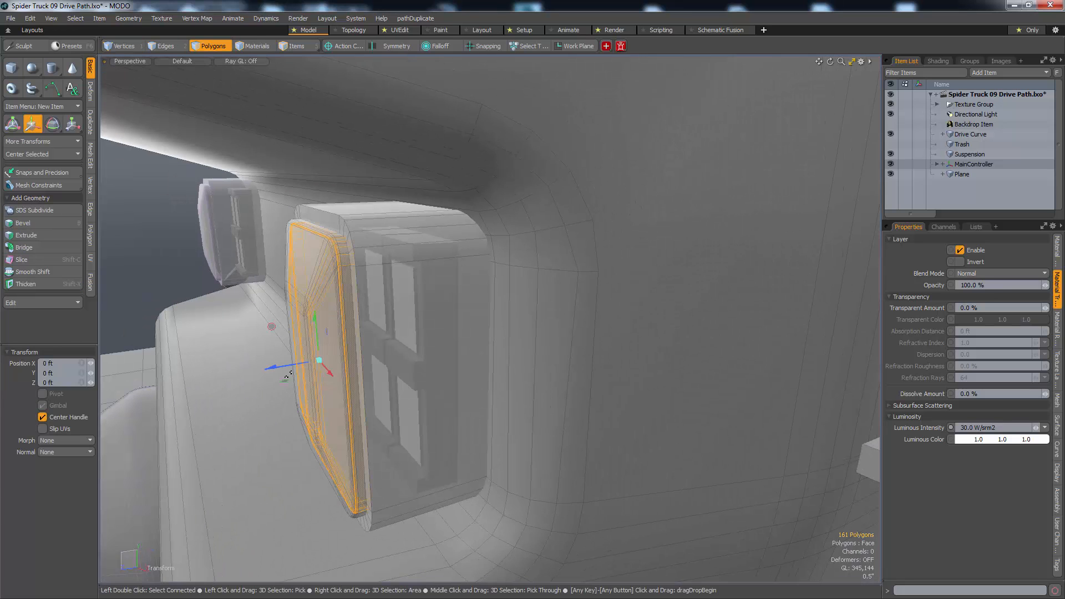
pyautogui.moveTo(272, 326); pyautogui.dragTo(279, 325)
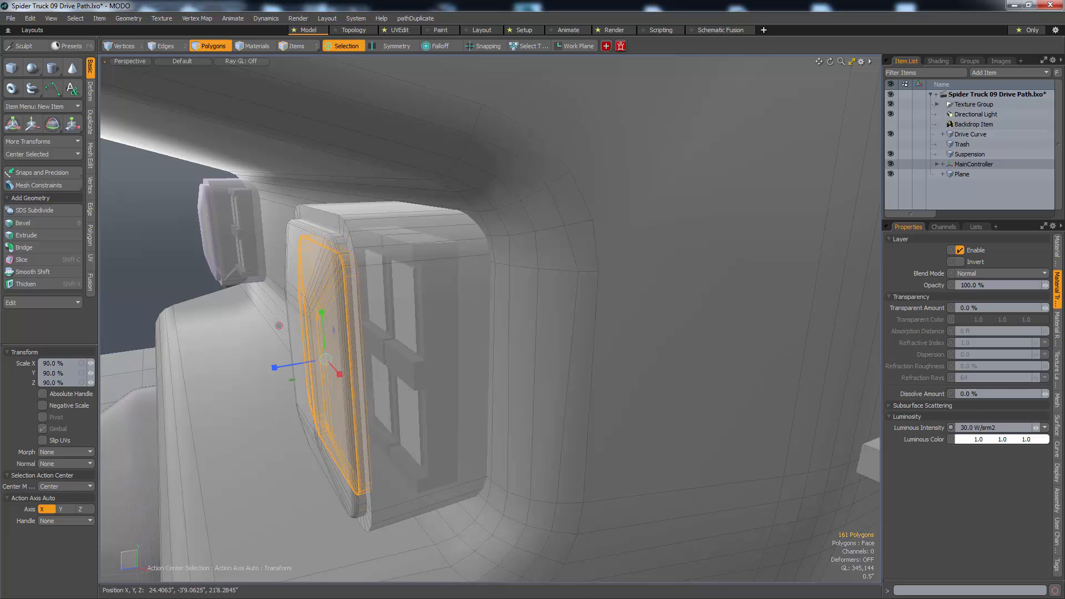
pyautogui.press('w')
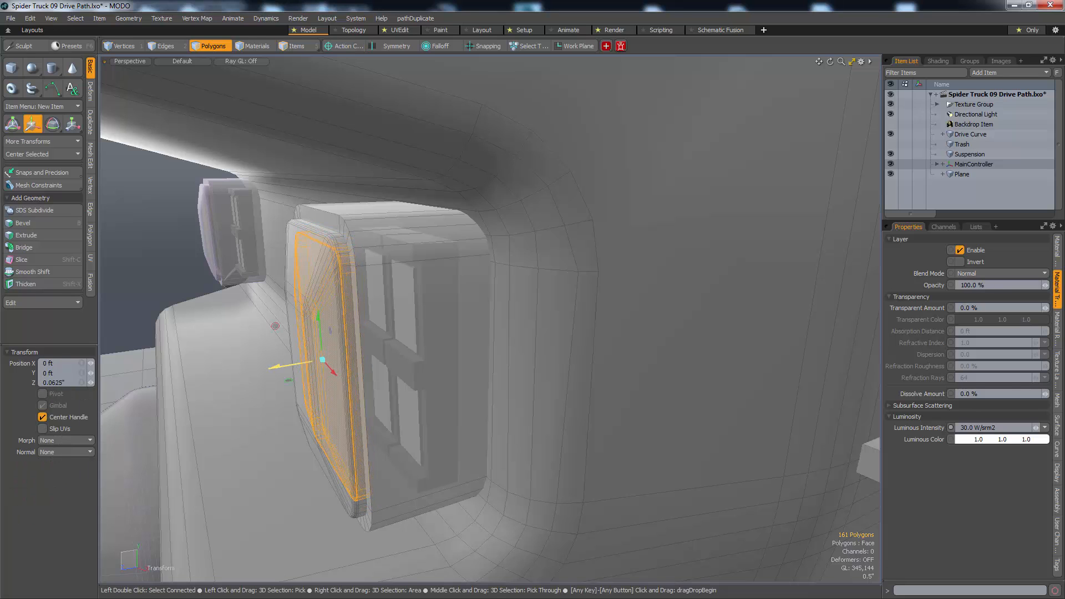
pyautogui.press('q')
# - Select all connected polygons of the thickened lens and assign them the existing Glass material
pyautogui.keyDown('alt'); pyautogui.moveTo(295, 362); pyautogui.dragTo(317, 373); pyautogui.keyUp('alt')
pyautogui.doubleClick(316, 376)
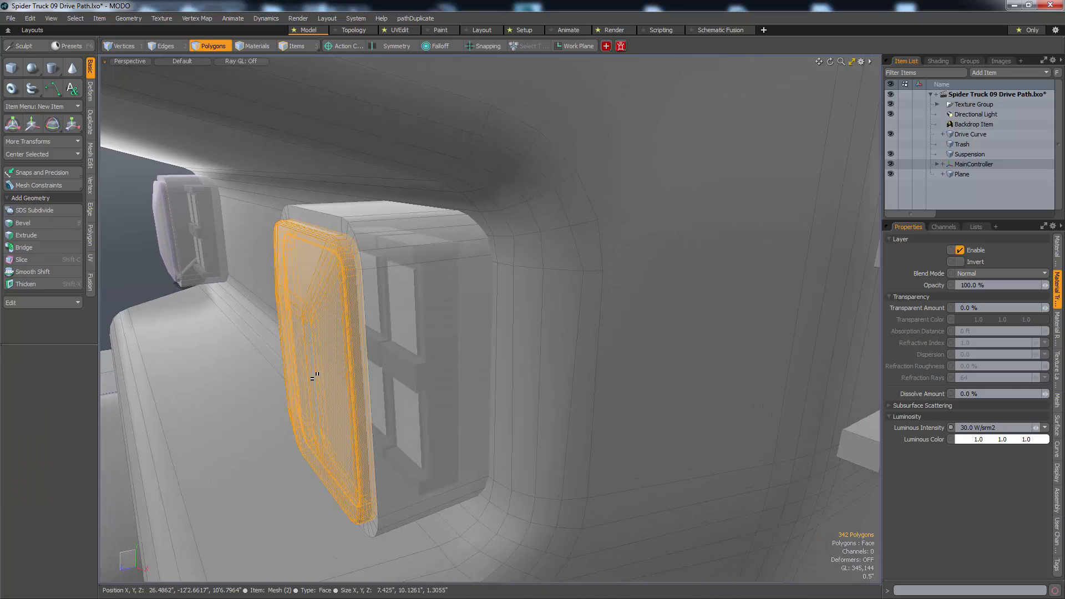
pyautogui.press('m')
pyautogui.click(947, 401)
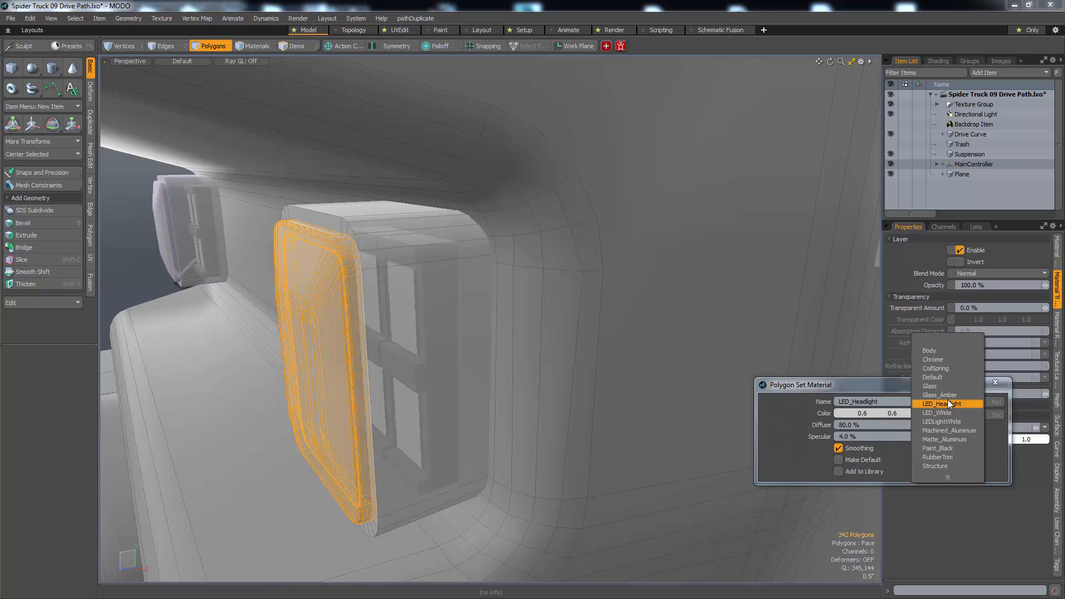
pyautogui.click(944, 390)
pyautogui.press('Return')
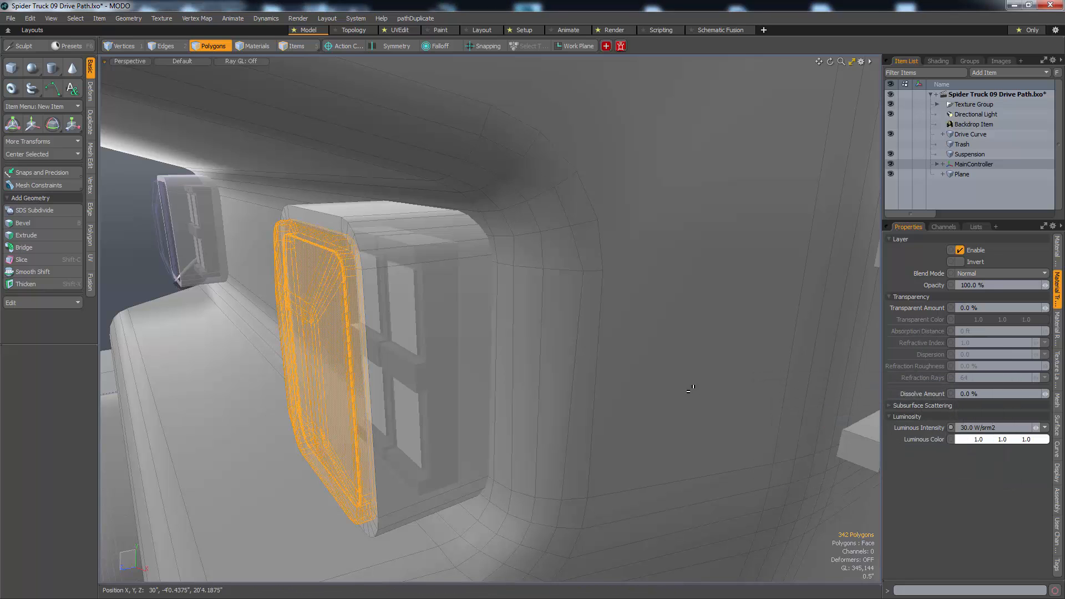
# - Select all connected polygons of the headlight housing and try to assign a material to them
pyautogui.click(426, 368)
pyautogui.doubleClick(427, 372)
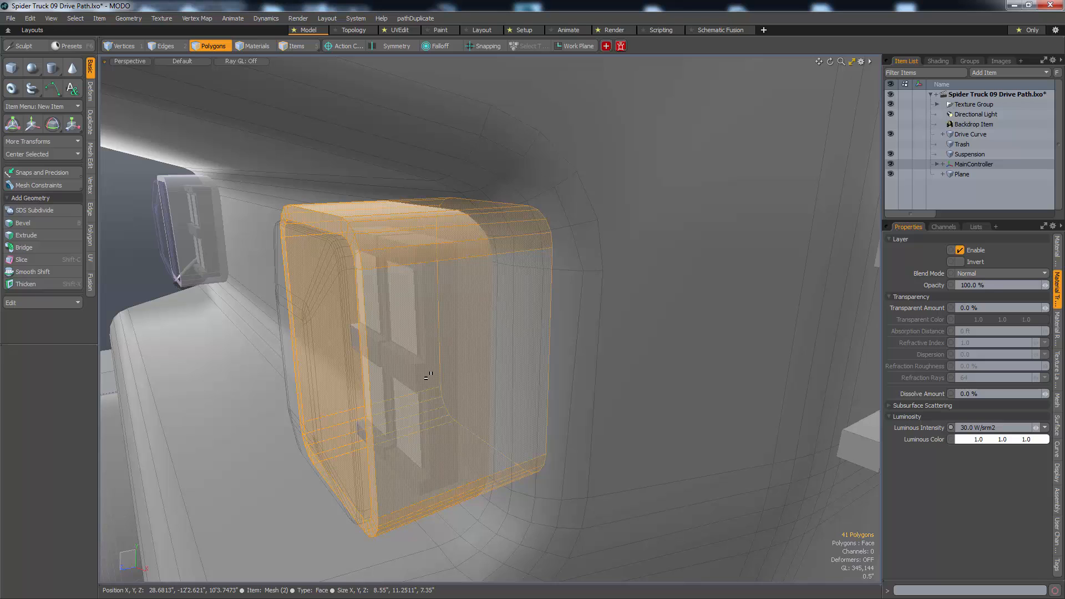
pyautogui.press('m')
pyautogui.press('Return')
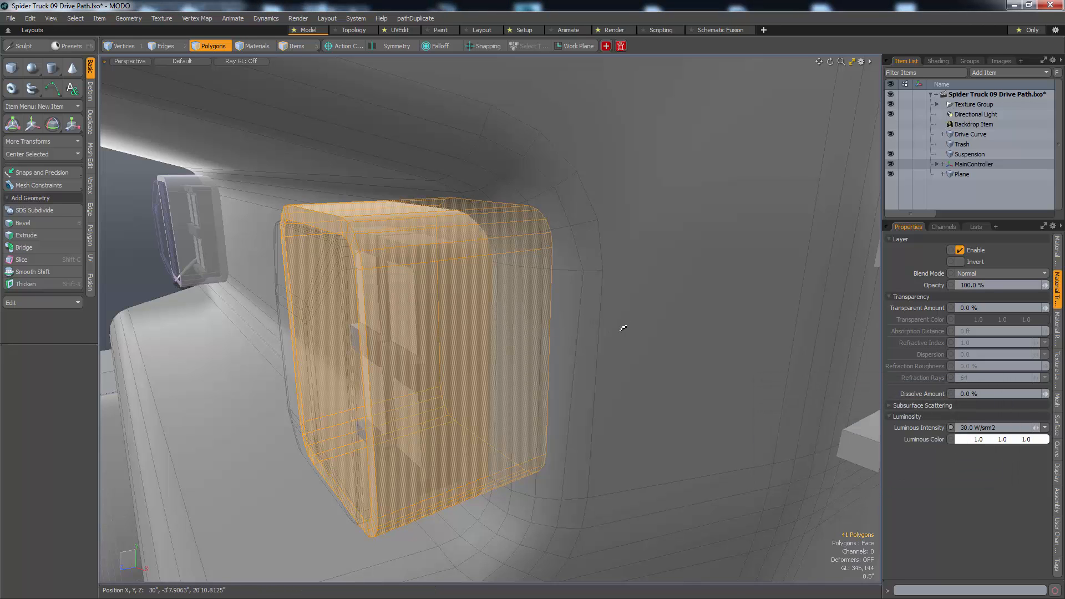
# - Examine which material the cab body uses and check it in the shader tree
pyautogui.keyDown('alt'); pyautogui.moveTo(622, 328); pyautogui.dragTo(537, 344, button='right'); pyautogui.keyUp('alt')
pyautogui.press('5')
pyautogui.press('4')
pyautogui.click(669, 304)
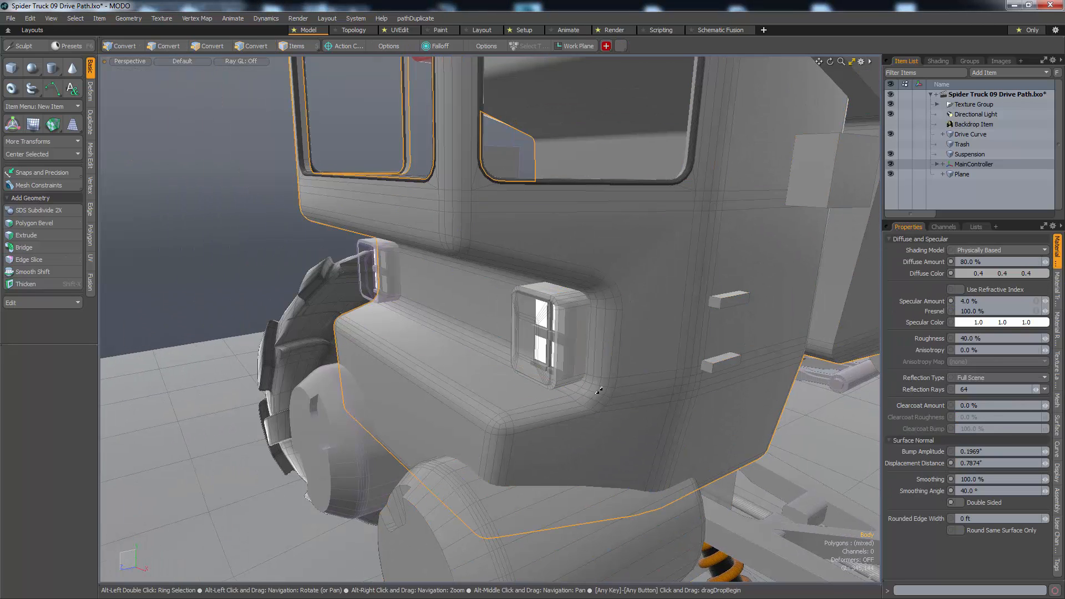
pyautogui.keyDown('alt'); pyautogui.moveTo(599, 390); pyautogui.dragTo(558, 421); pyautogui.keyUp('alt')
pyautogui.click(946, 61)
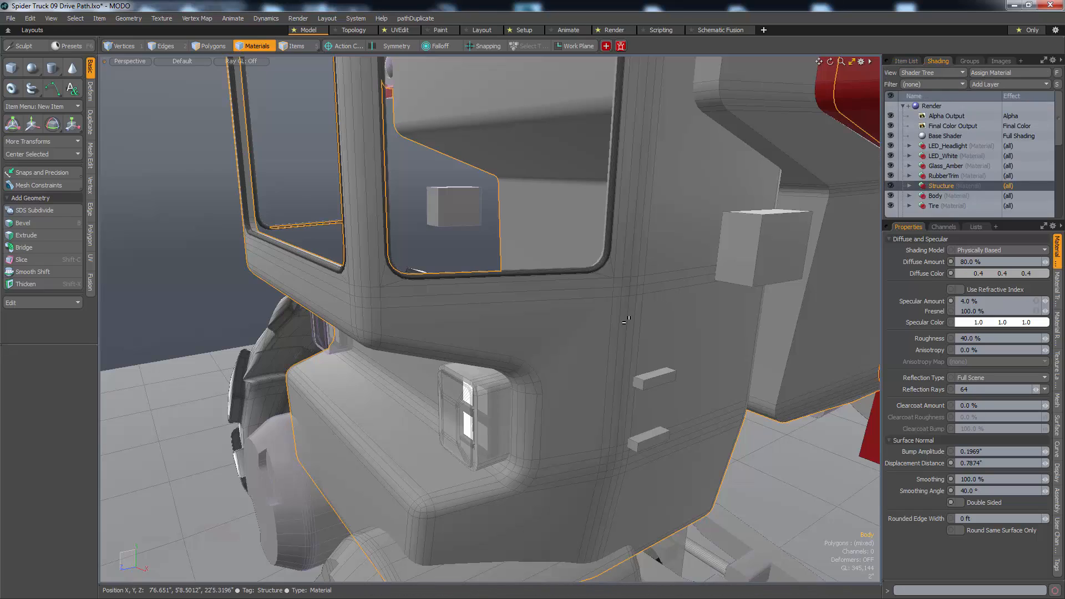
pyautogui.keyDown('alt'); pyautogui.moveTo(625, 320); pyautogui.dragTo(670, 285); pyautogui.keyUp('alt')
# - Select the headlight housing by its Default material and reassign it to another existing scene material
pyautogui.keyDown('alt'); pyautogui.moveTo(670, 285); pyautogui.dragTo(555, 355, button='right'); pyautogui.keyUp('alt')
pyautogui.click(535, 362)
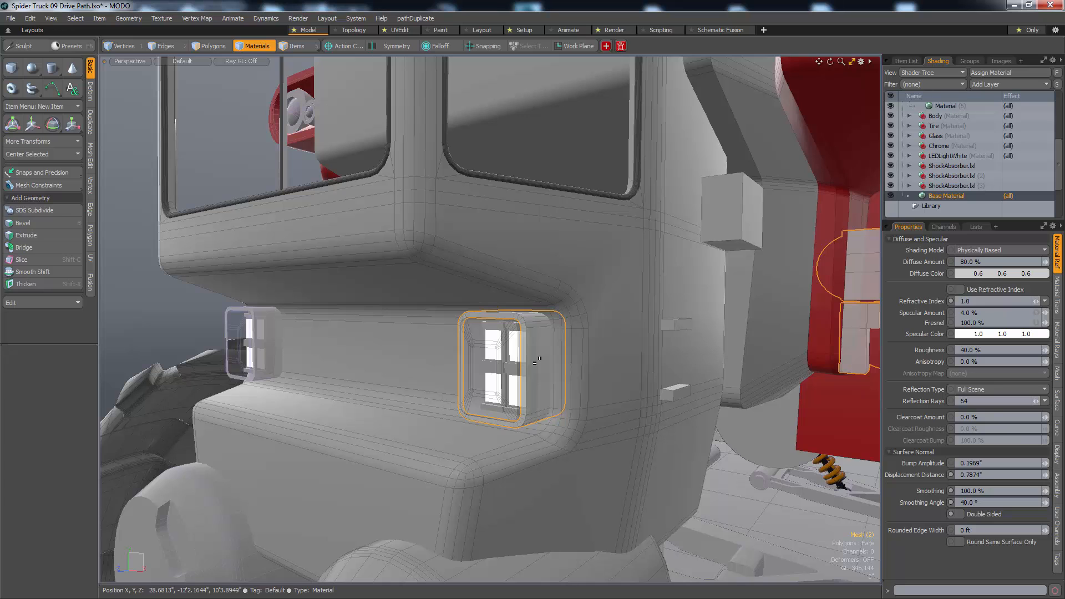
pyautogui.keyDown('alt'); pyautogui.moveTo(535, 361); pyautogui.dragTo(586, 375); pyautogui.keyUp('alt')
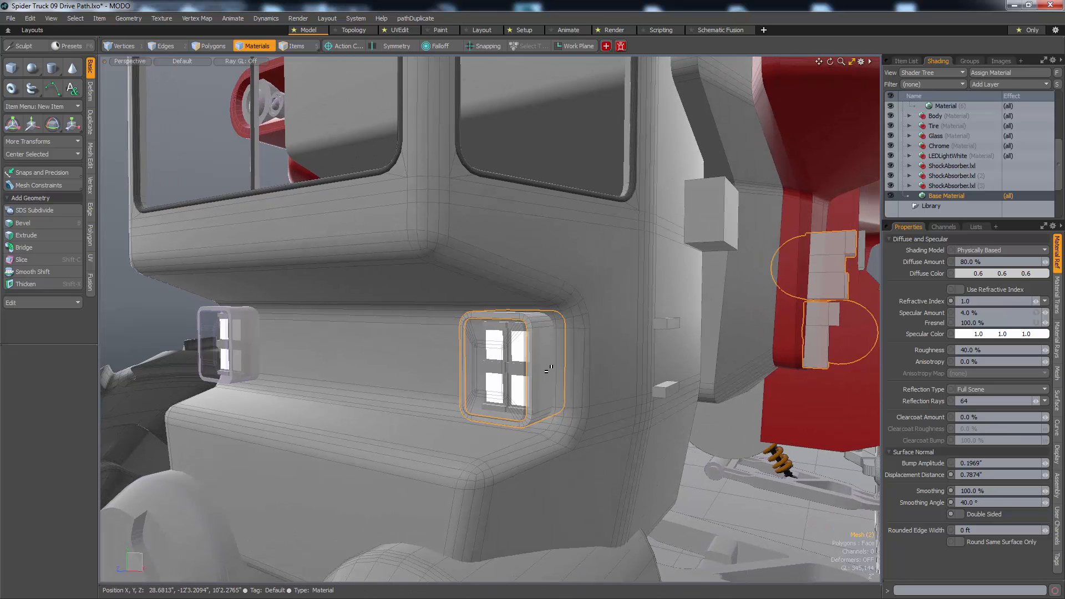
pyautogui.press('m')
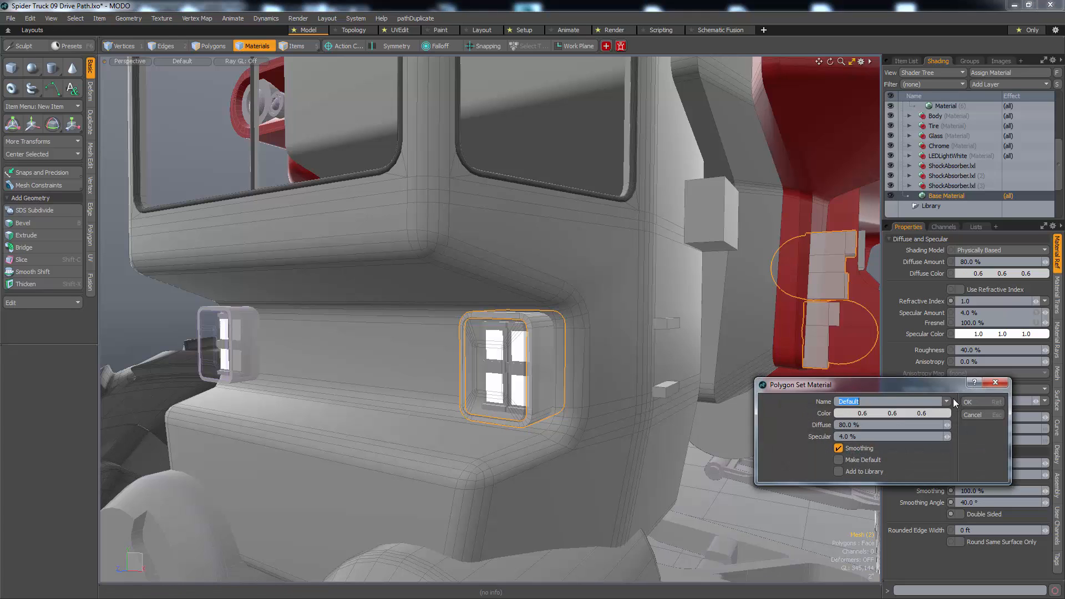
pyautogui.click(948, 401)
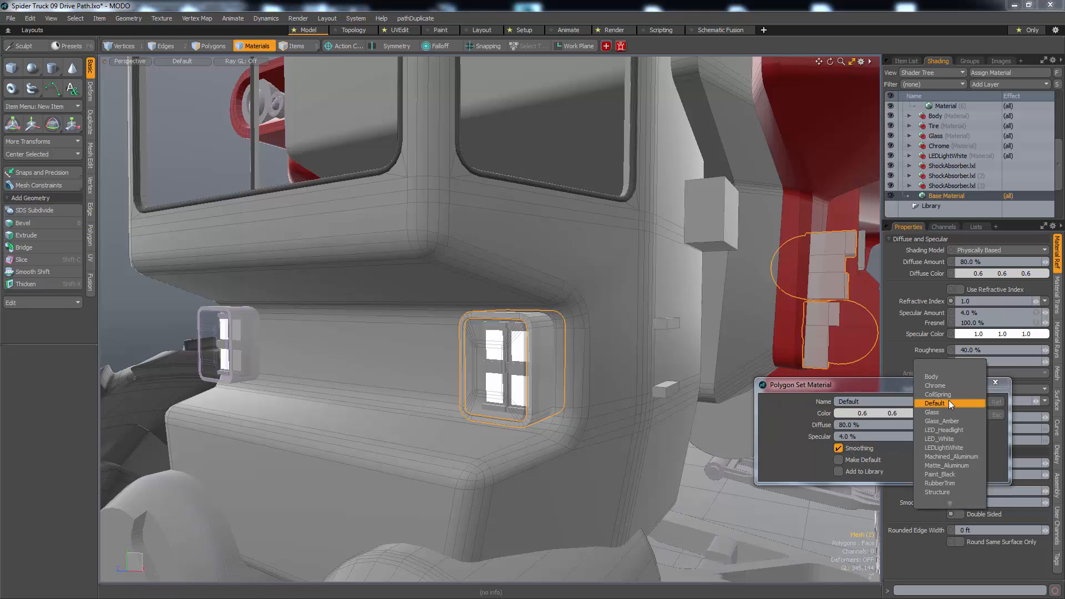
pyautogui.click(943, 484)
pyautogui.press('Return')
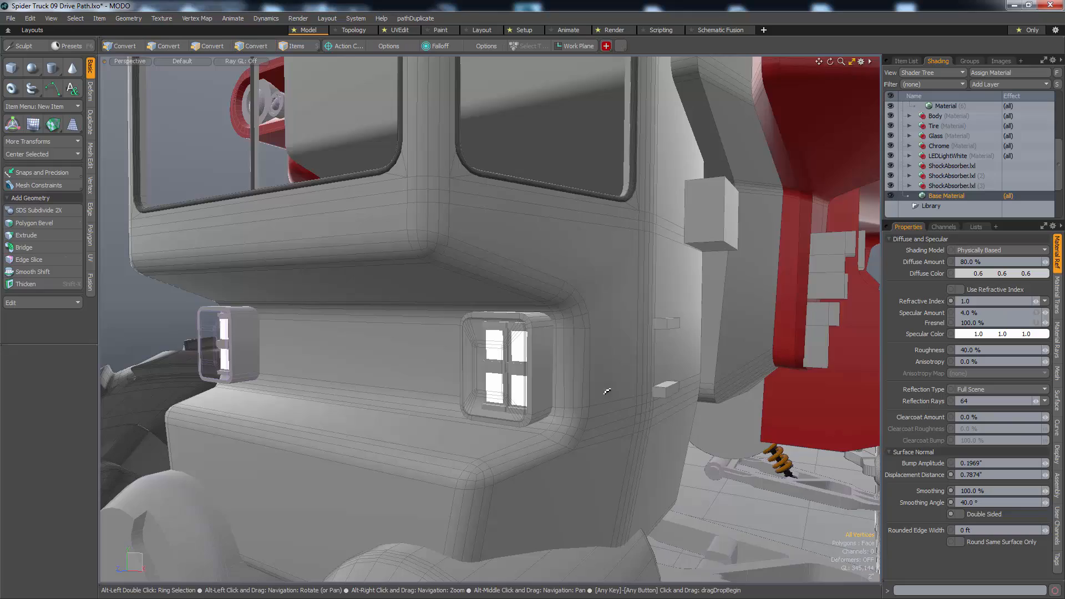
# - Reduce the headlight housing selection to its rear vertices and move them forward about 2.4375" in Z
pyautogui.keyDown('alt'); pyautogui.moveTo(607, 391); pyautogui.dragTo(589, 407); pyautogui.keyUp('alt')
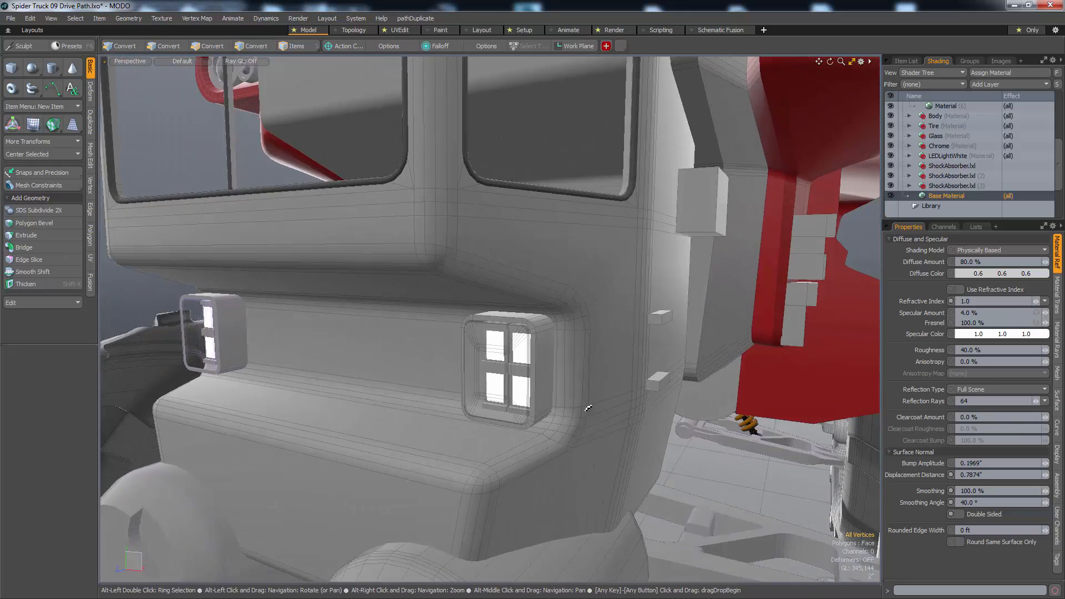
pyautogui.press('3')
pyautogui.doubleClick(541, 375)
pyautogui.keyDown('alt'); pyautogui.moveTo(540, 374); pyautogui.dragTo(429, 301); pyautogui.keyUp('alt')
pyautogui.hotkey('alt', '1')
pyautogui.keyDown('ctrl'); pyautogui.moveTo(429, 302); pyautogui.dragTo(487, 398, button='right'); pyautogui.keyUp('ctrl')
pyautogui.keyDown('ctrl'); pyautogui.moveTo(488, 442); pyautogui.dragTo(491, 442, button='right'); pyautogui.keyUp('ctrl')
pyautogui.press('w')
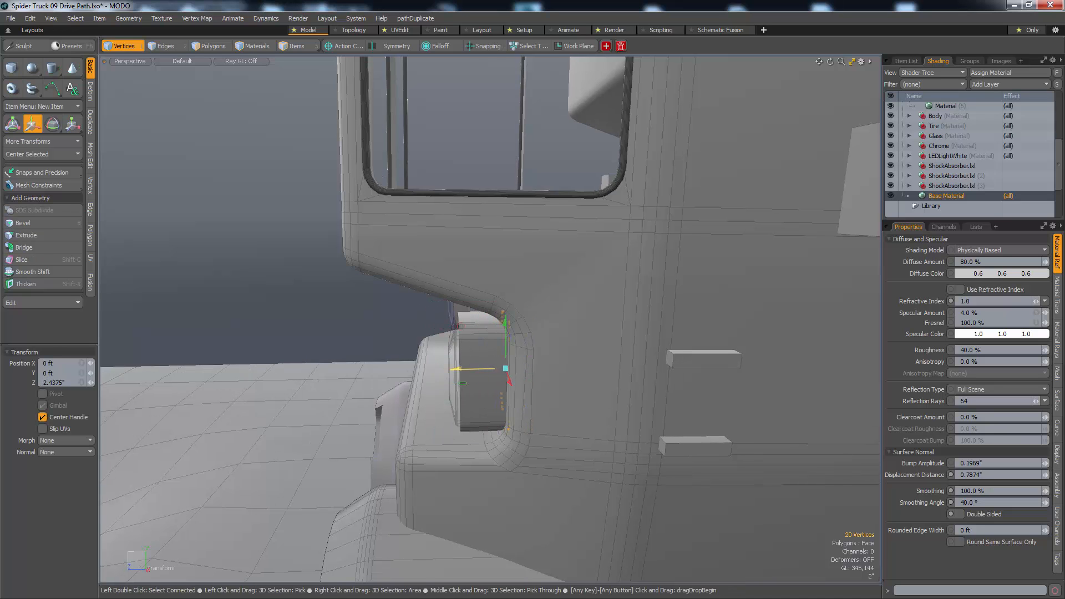
pyautogui.moveTo(494, 369); pyautogui.dragTo(491, 369)
# - Convert the rear vertex selection to edges and bevel the housing's rear edges
pyautogui.keyDown('ctrl'); pyautogui.keyDown('alt'); pyautogui.moveTo(497, 371); pyautogui.dragTo(465, 408); pyautogui.keyUp('alt'); pyautogui.keyUp('ctrl')
pyautogui.hotkey('alt', '2')
pyautogui.press('b')
pyautogui.press('1')
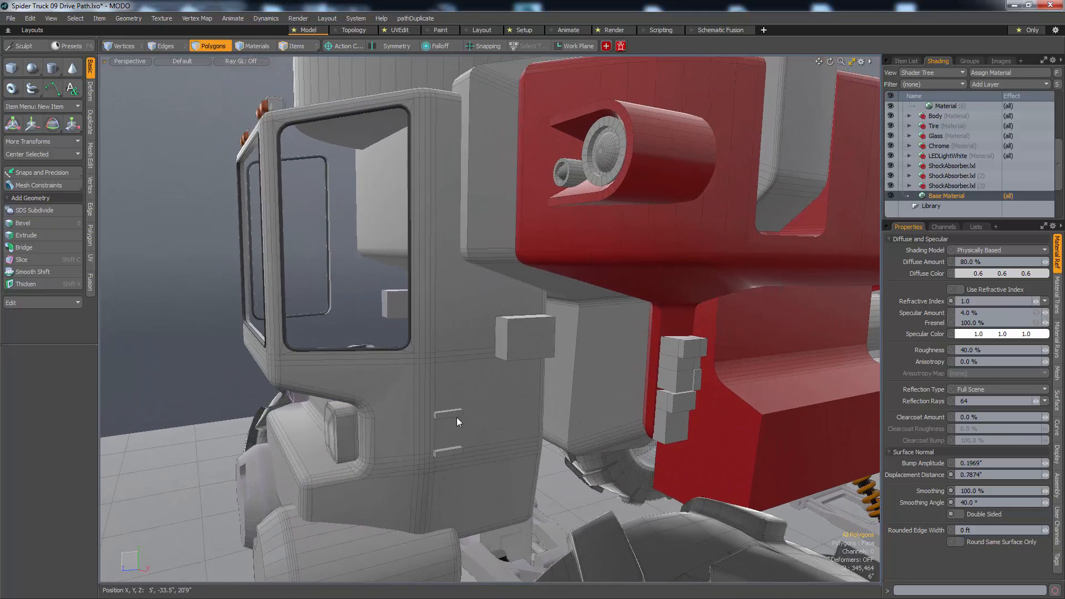
# - Try to transfer a cab side step block from the Body mesh to Mesh (2) by cutting and pasting it
pyautogui.press('5')
pyautogui.click(455, 414)
pyautogui.press('3')
pyautogui.click(455, 414)
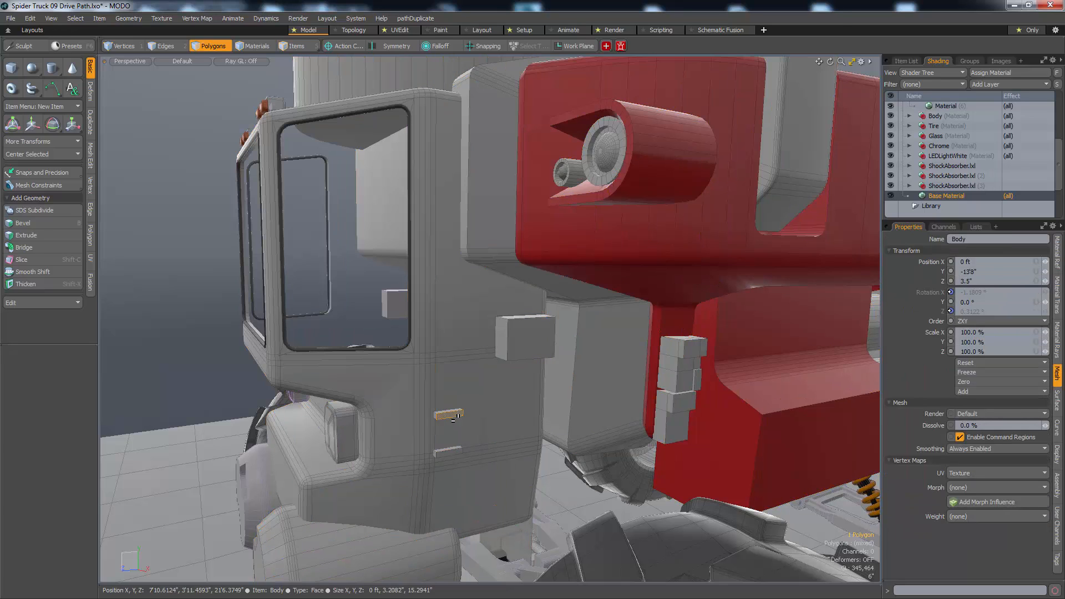
pyautogui.hotkey('ctrl', 'x')
pyautogui.press('5')
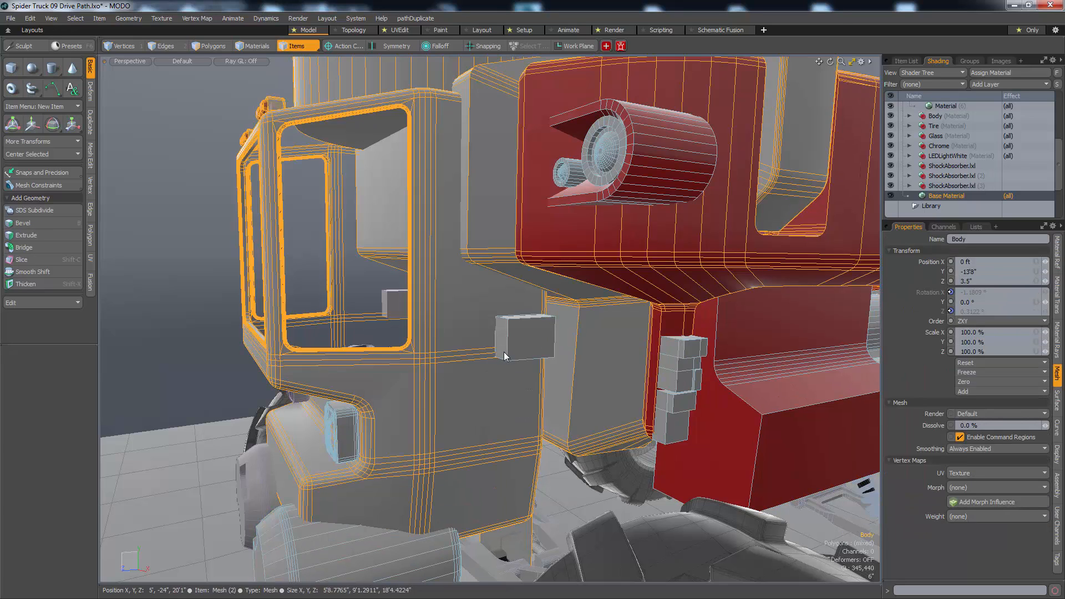
pyautogui.click(507, 351)
pyautogui.keyDown('alt'); pyautogui.moveTo(507, 352); pyautogui.dragTo(422, 366); pyautogui.keyUp('alt')
pyautogui.press('3')
pyautogui.keyDown('alt'); pyautogui.moveTo(266, 389); pyautogui.dragTo(425, 428); pyautogui.keyUp('alt')
pyautogui.hotkey('ctrl', 'v')
# - Undo the step block's cut and paste and the related selection changes
pyautogui.hotkey('ctrl', 'z')
pyautogui.hotkey('ctrl', 'z')
pyautogui.hotkey('ctrl', 'z')
pyautogui.hotkey('ctrl', 'z')
pyautogui.hotkey('ctrl', 'z')
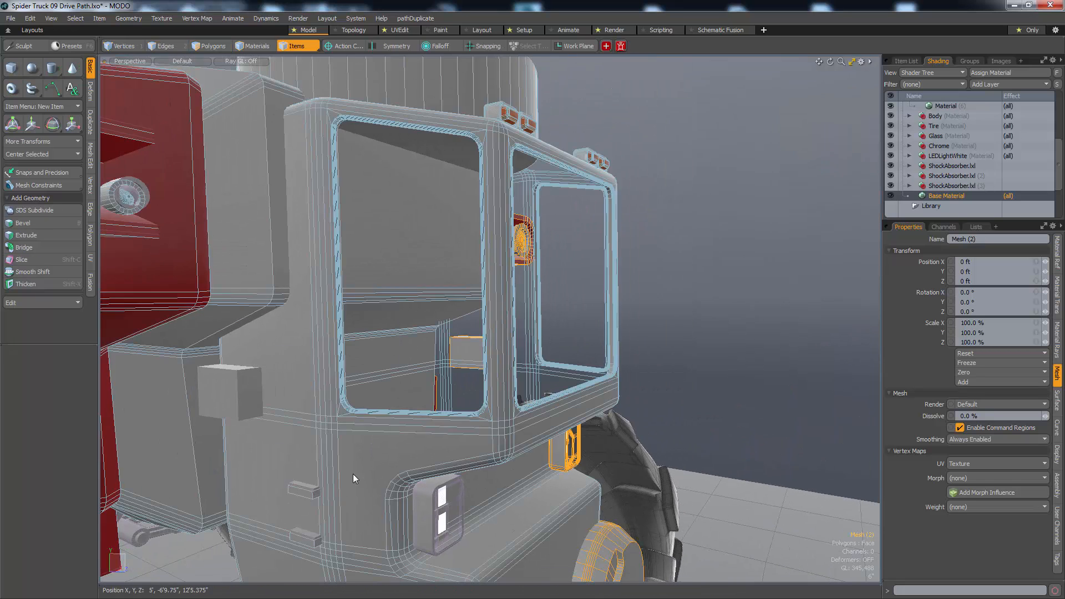
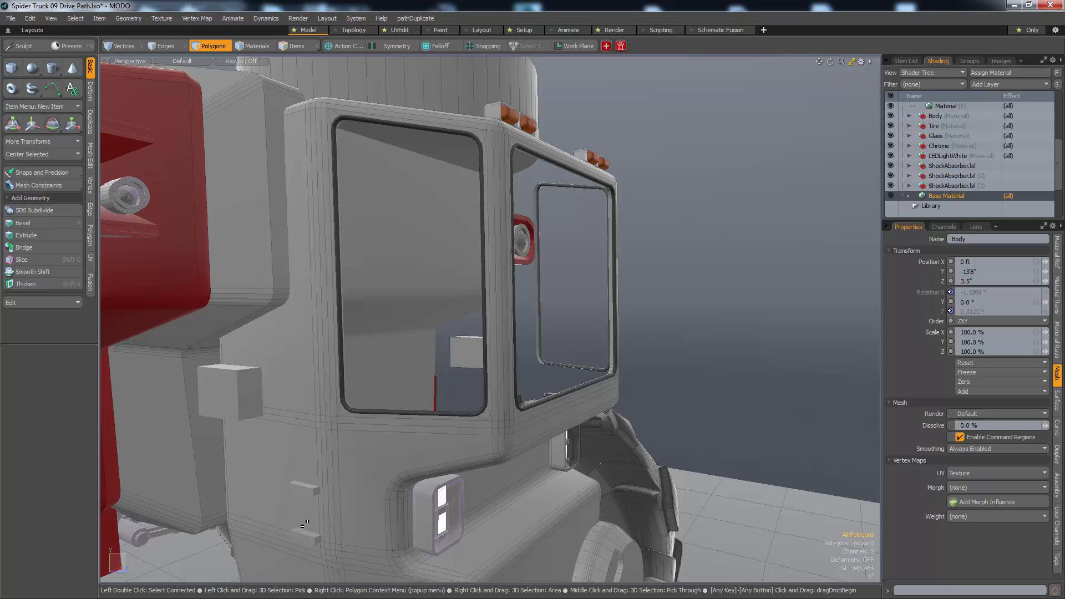
# - Select the connected red box, cylinders and adjoining side parts on the Body mesh's negative X side and delete them
pyautogui.click(228, 388)
pyautogui.click(229, 387)
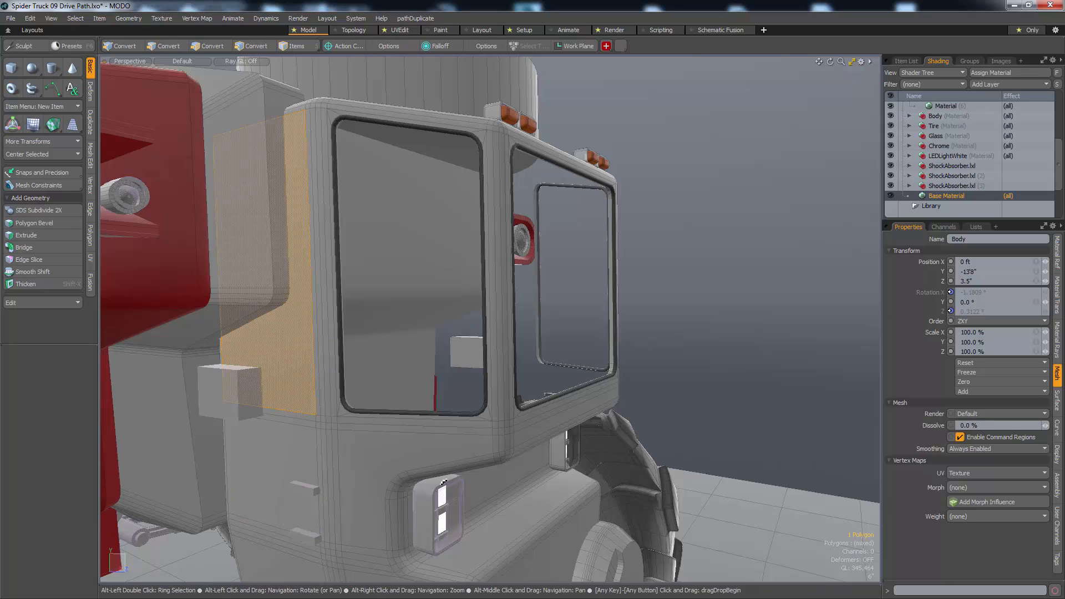
pyautogui.keyDown('alt'); pyautogui.moveTo(511, 464); pyautogui.dragTo(383, 467); pyautogui.keyUp('alt')
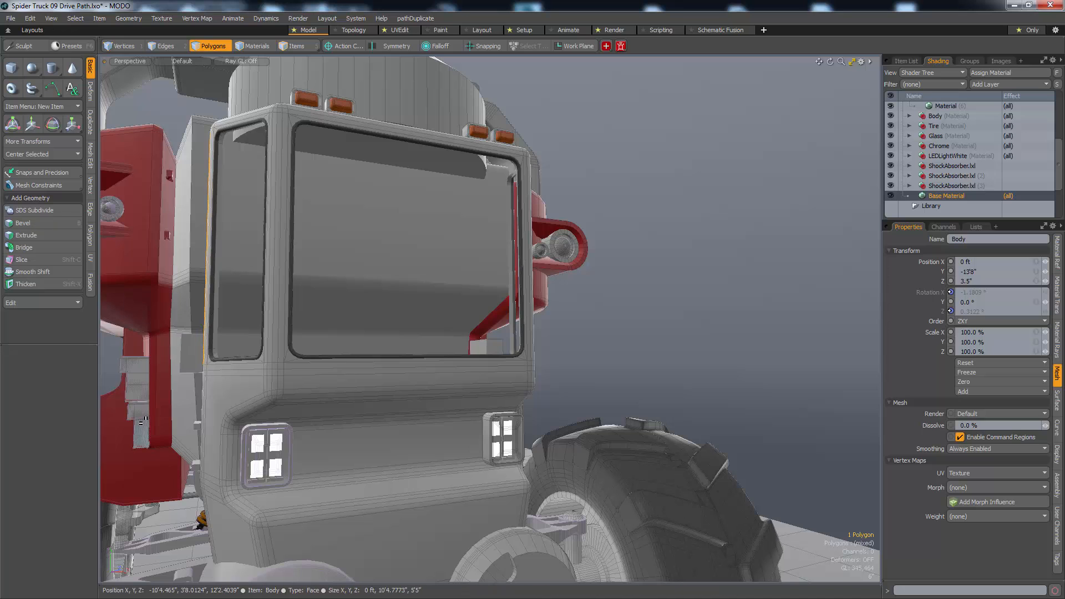
pyautogui.keyDown('alt'); pyautogui.moveTo(142, 430); pyautogui.dragTo(384, 382); pyautogui.keyUp('alt')
pyautogui.keyDown('shift'); pyautogui.doubleClick(585, 392); pyautogui.keyUp('shift')
pyautogui.click(560, 427)
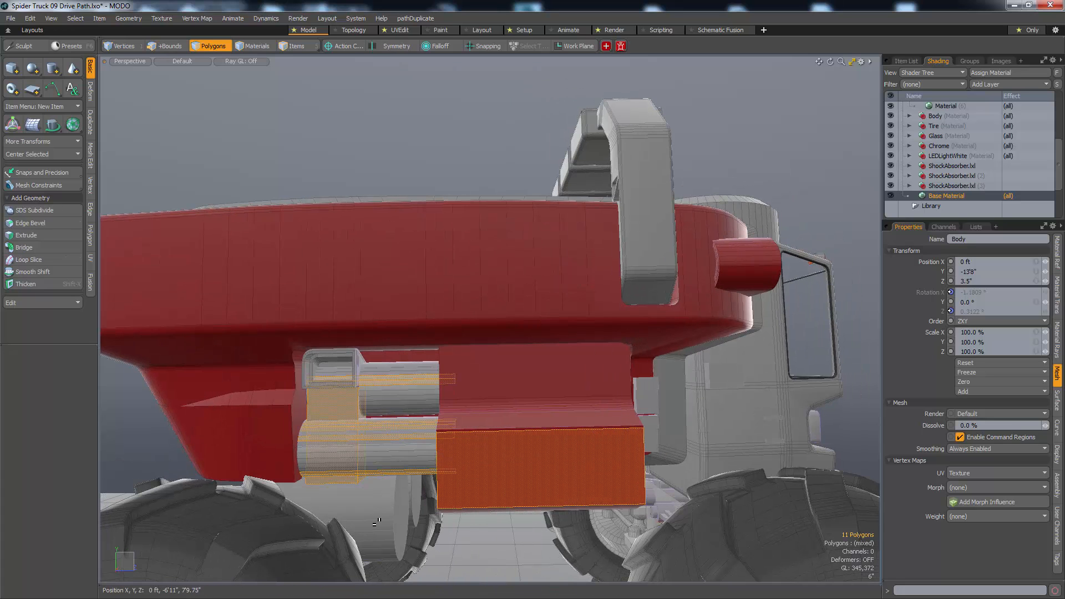
pyautogui.press(']')
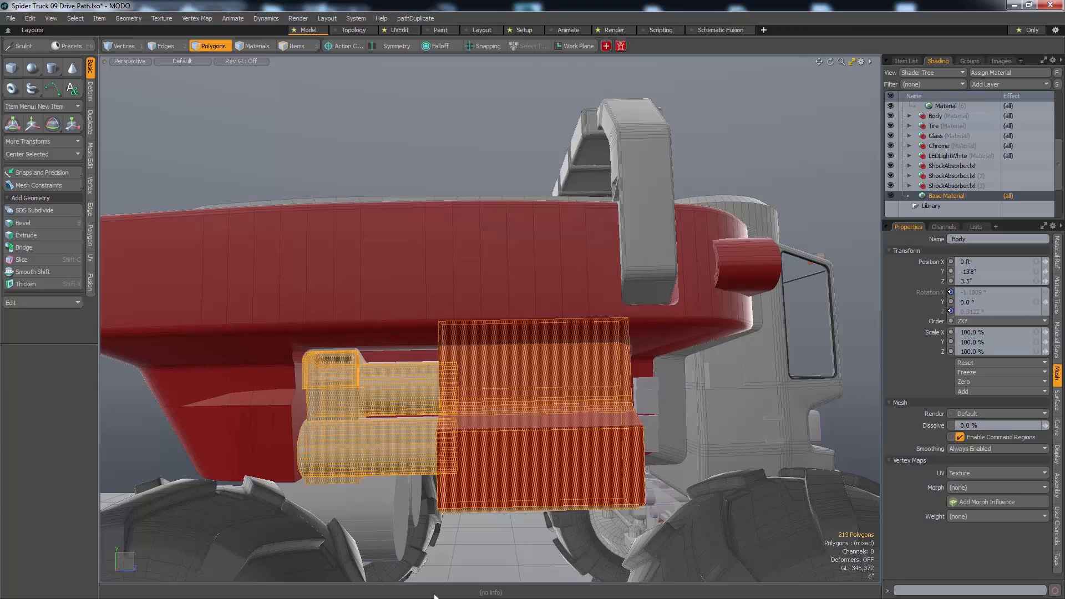
pyautogui.press('Delete')
# - Select the connected duplicate headlight geometry on the Body mesh's negative X side and delete it
pyautogui.keyDown('alt'); pyautogui.moveTo(626, 374); pyautogui.dragTo(495, 448); pyautogui.keyUp('alt')
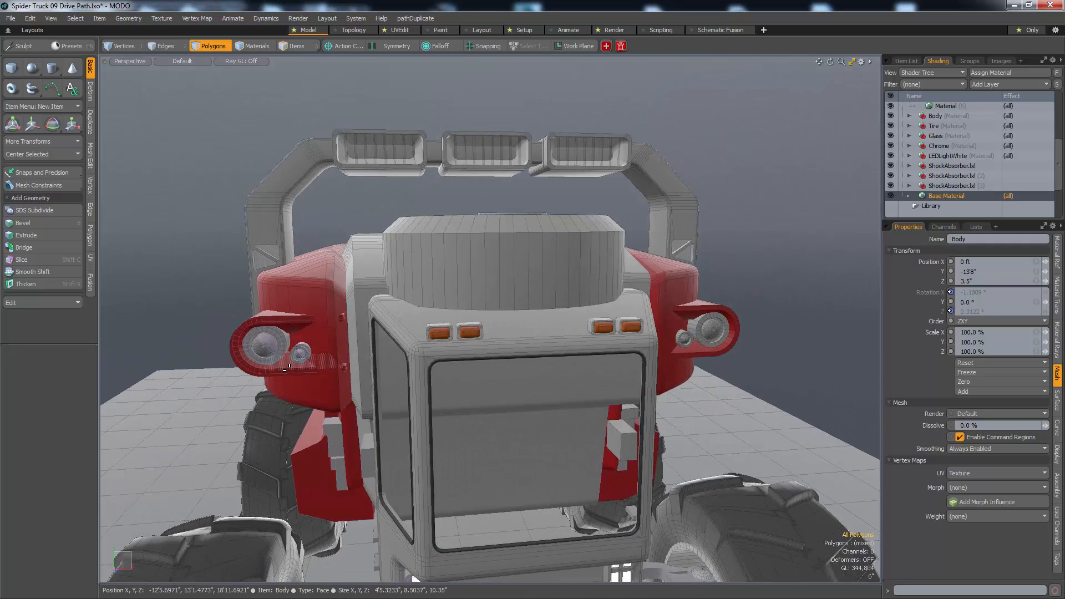
pyautogui.keyDown('alt'); pyautogui.moveTo(302, 377); pyautogui.dragTo(310, 443); pyautogui.keyUp('alt')
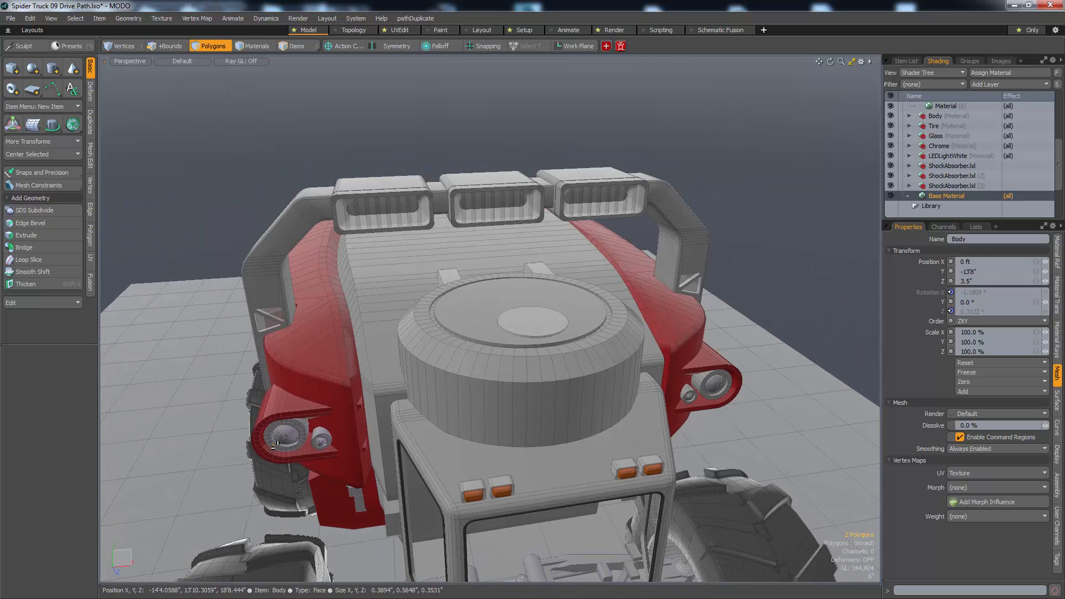
pyautogui.press(']')
pyautogui.press('Escape')
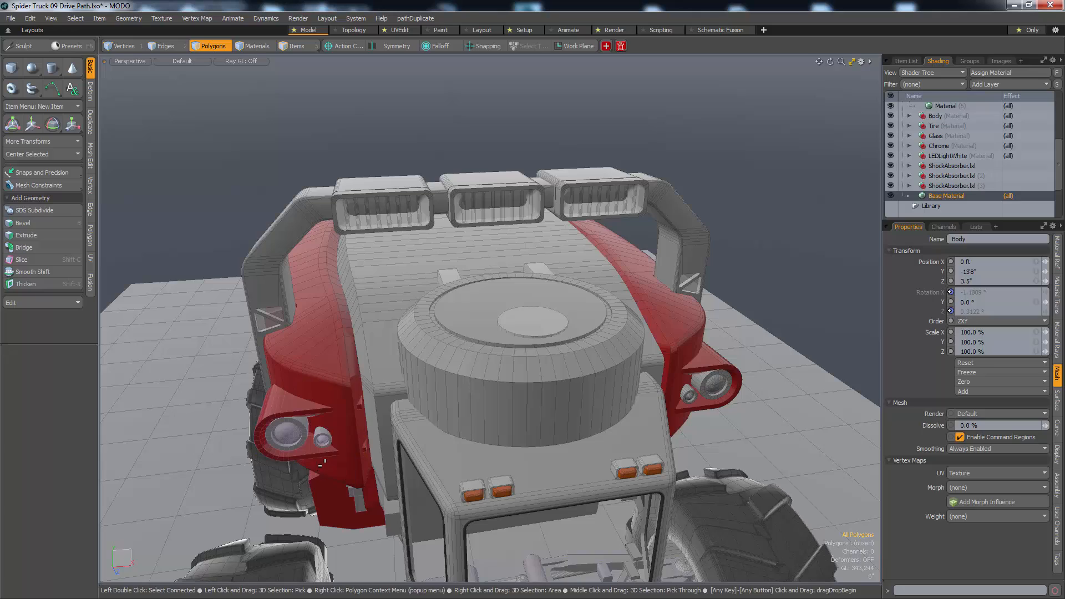
# - Show the Item List and select the Drive Curve item that runs through the truck
pyautogui.keyDown('alt'); pyautogui.moveTo(304, 392); pyautogui.dragTo(273, 249); pyautogui.keyUp('alt')
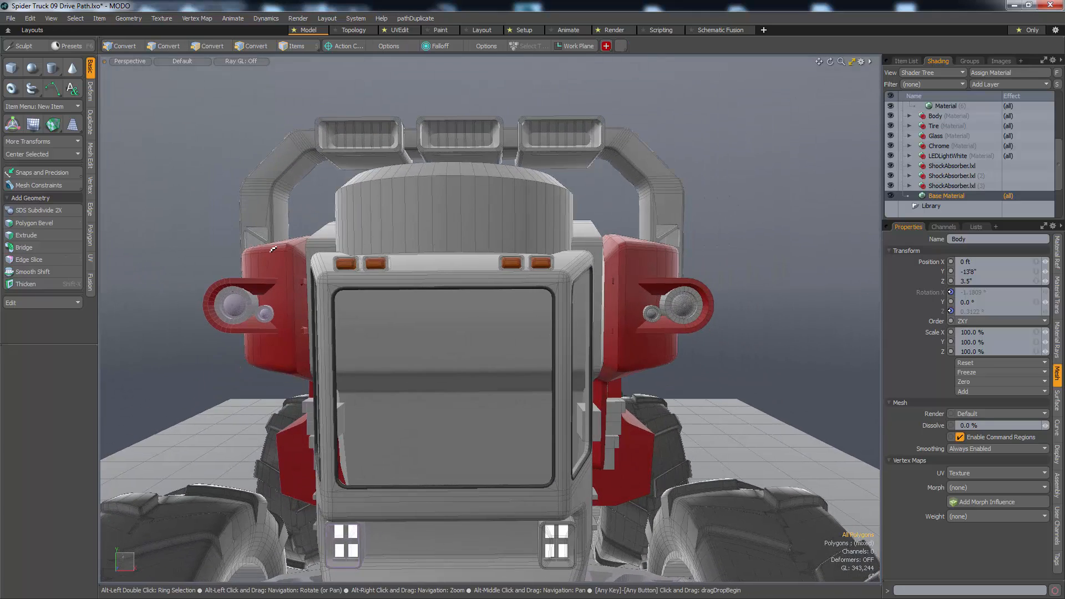
pyautogui.keyDown('alt'); pyautogui.moveTo(519, 340); pyautogui.dragTo(529, 338); pyautogui.keyUp('alt')
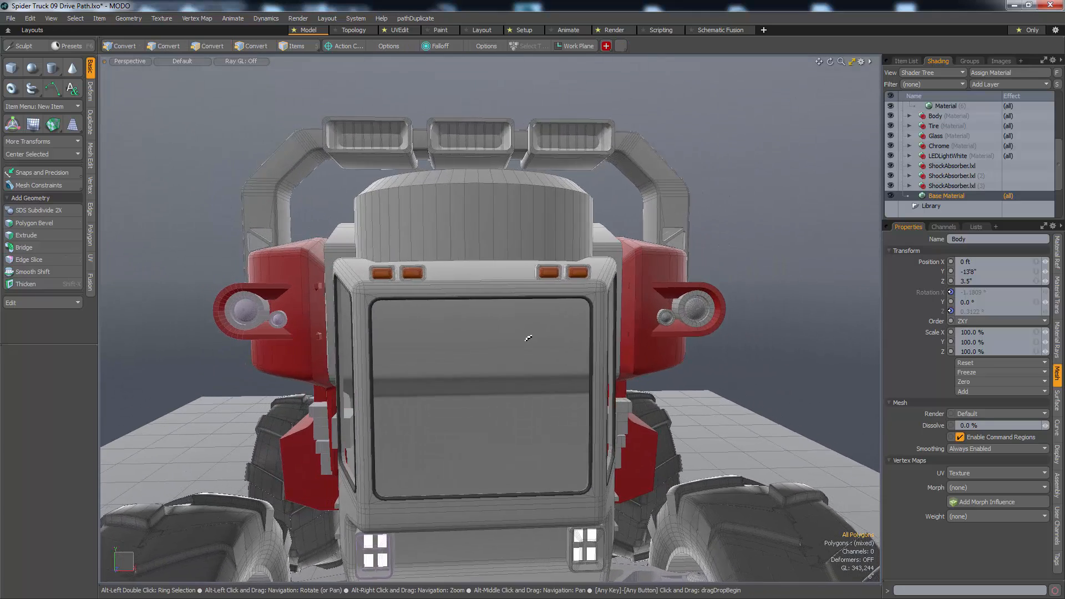
pyautogui.press('5')
pyautogui.click(689, 306)
pyautogui.keyDown('alt'); pyautogui.moveTo(689, 306); pyautogui.dragTo(575, 217); pyautogui.keyUp('alt')
pyautogui.moveTo(293, 251); pyautogui.dragTo(333, 338)
pyautogui.keyDown('ctrl'); pyautogui.keyDown('alt'); pyautogui.moveTo(333, 336); pyautogui.dragTo(261, 171); pyautogui.keyUp('alt'); pyautogui.keyUp('ctrl')
pyautogui.moveTo(243, 133); pyautogui.dragTo(337, 271)
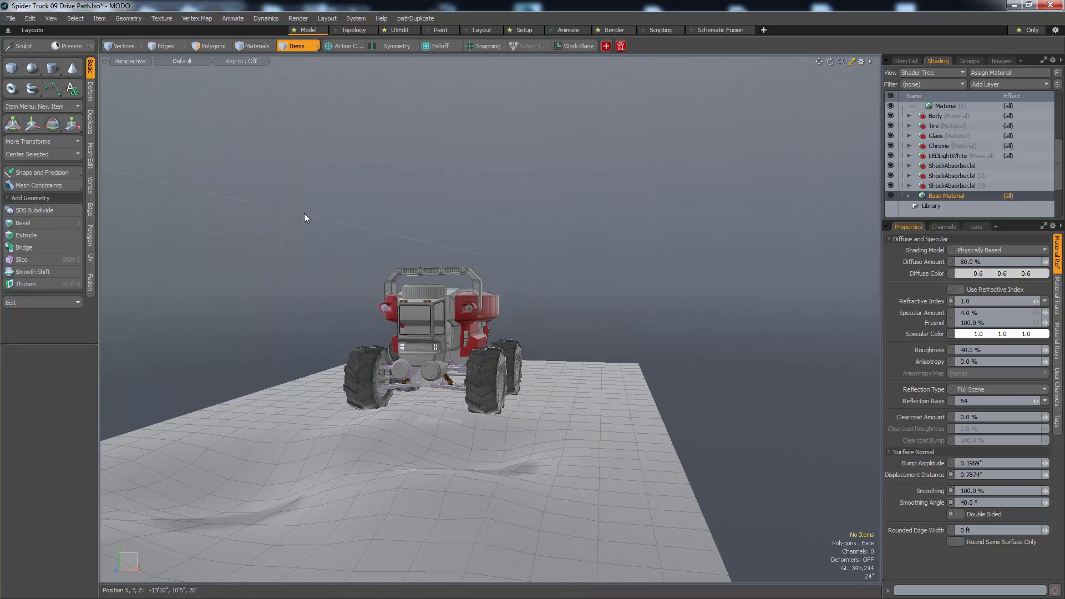
pyautogui.click(907, 61)
pyautogui.keyDown('ctrl'); pyautogui.keyDown('alt'); pyautogui.moveTo(610, 236); pyautogui.dragTo(407, 174); pyautogui.keyUp('alt'); pyautogui.keyUp('ctrl')
pyautogui.moveTo(355, 141); pyautogui.dragTo(430, 252)
pyautogui.keyDown('alt'); pyautogui.moveTo(428, 257); pyautogui.dragTo(409, 247, button='right'); pyautogui.keyUp('alt')
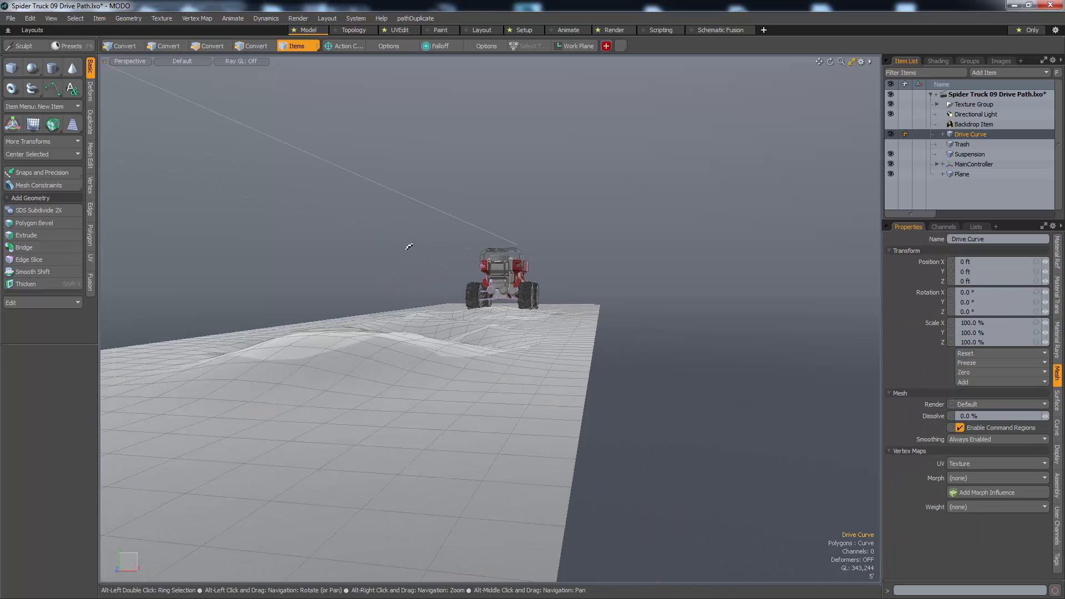
# - Scale the Drive Curve to 0% in X and Y about its selection center and center it to its bounding box
pyautogui.keyDown('alt'); pyautogui.moveTo(377, 186); pyautogui.dragTo(476, 245); pyautogui.keyUp('alt')
pyautogui.press('r')
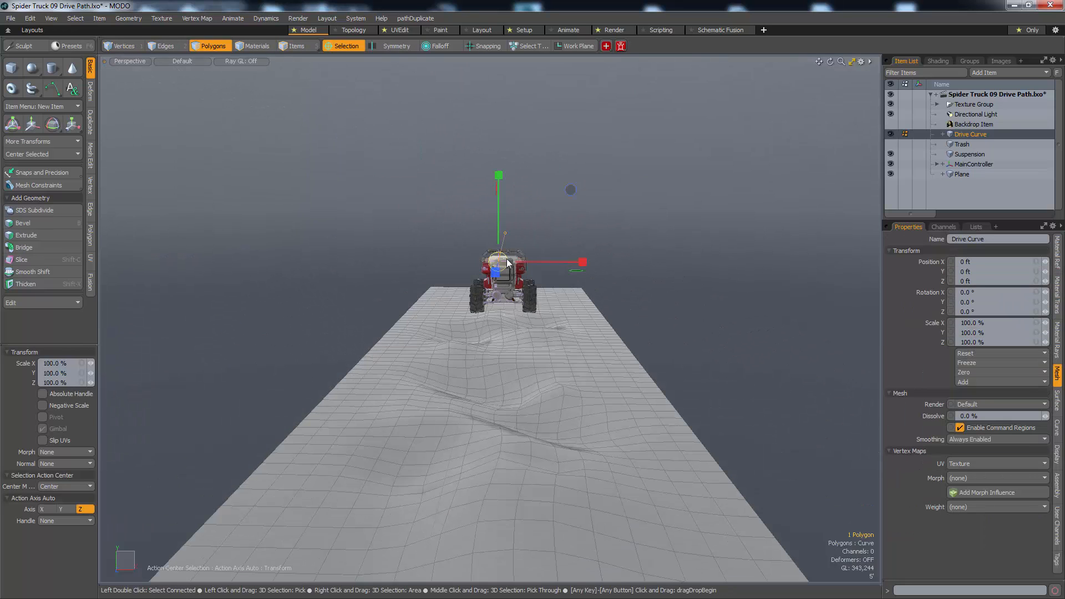
pyautogui.moveTo(541, 265); pyautogui.dragTo(548, 239)
pyautogui.press('F2')
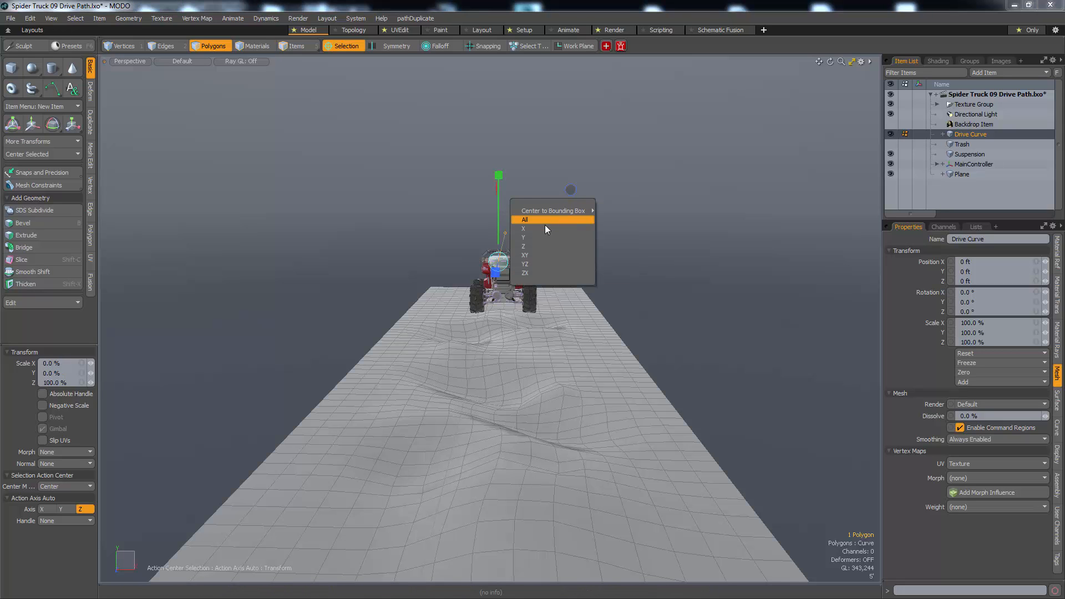
pyautogui.click(545, 225)
# - Select the Body mesh and center its polygons to the bounding box along the X axis
pyautogui.keyDown('ctrl'); pyautogui.keyDown('alt'); pyautogui.moveTo(545, 225); pyautogui.dragTo(577, 222); pyautogui.keyUp('alt'); pyautogui.keyUp('ctrl')
pyautogui.press('space')
pyautogui.press('5')
pyautogui.click(513, 342)
pyautogui.press('3')
pyautogui.click(514, 344)
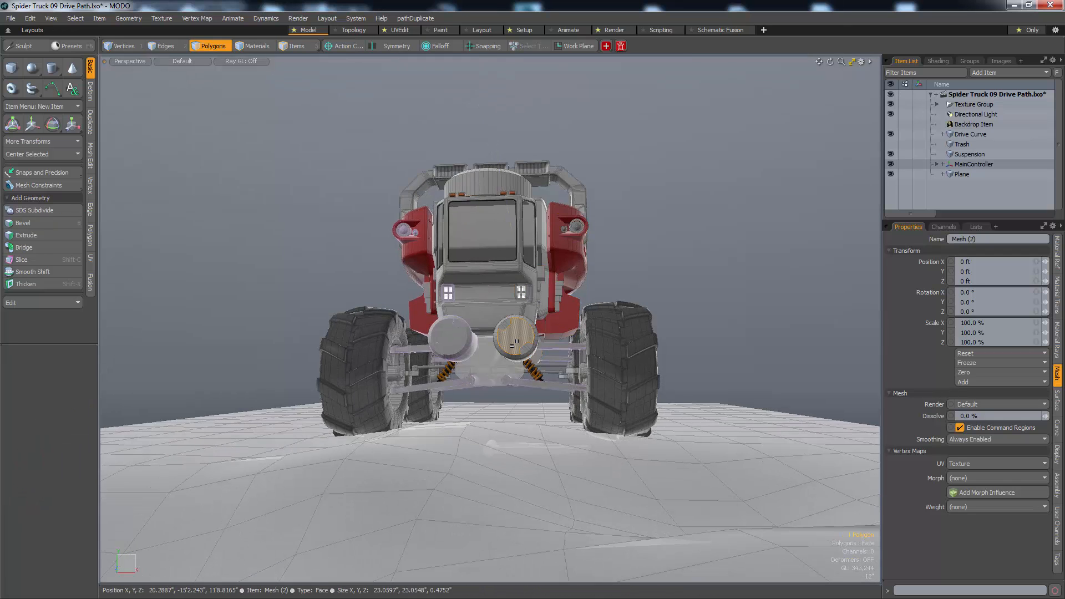
pyautogui.press('5')
pyautogui.click(514, 291)
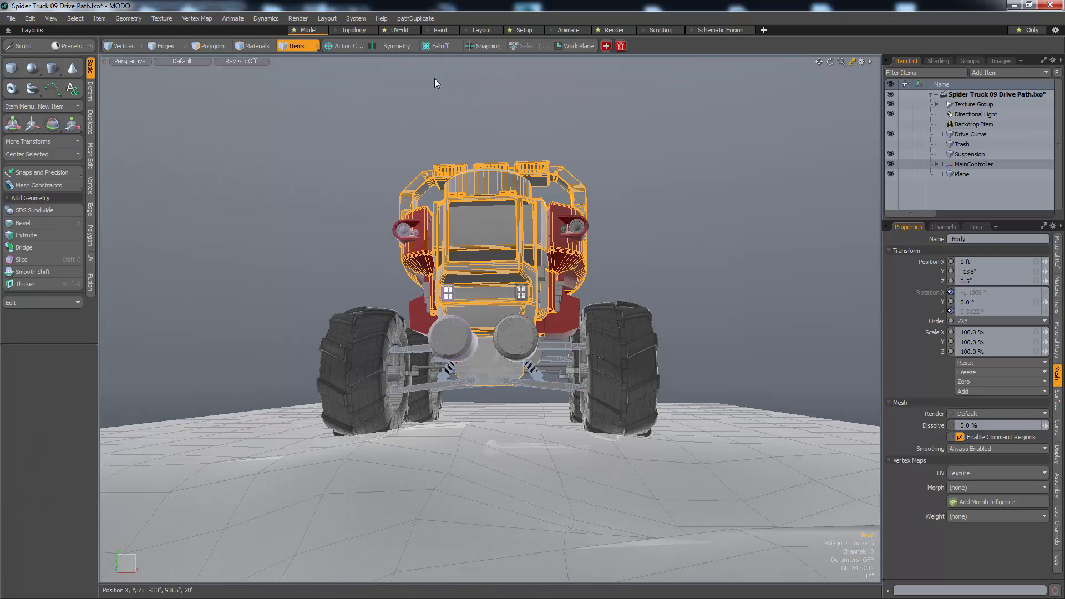
pyautogui.press('3')
pyautogui.press('F2')
pyautogui.click(461, 128)
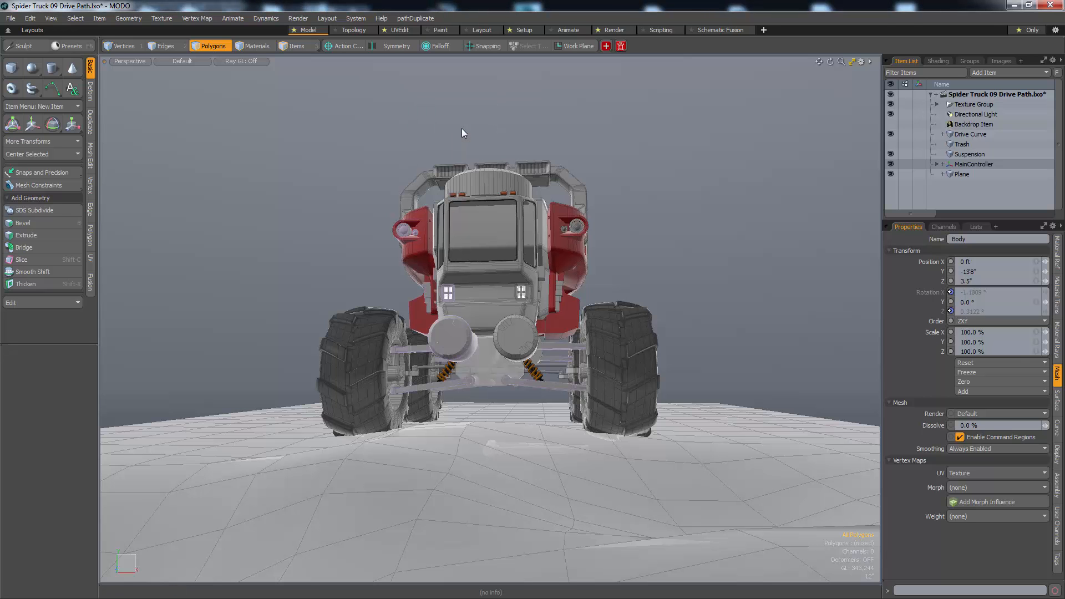
pyautogui.keyDown('alt'); pyautogui.moveTo(488, 217); pyautogui.dragTo(598, 232, button='right'); pyautogui.keyUp('alt')
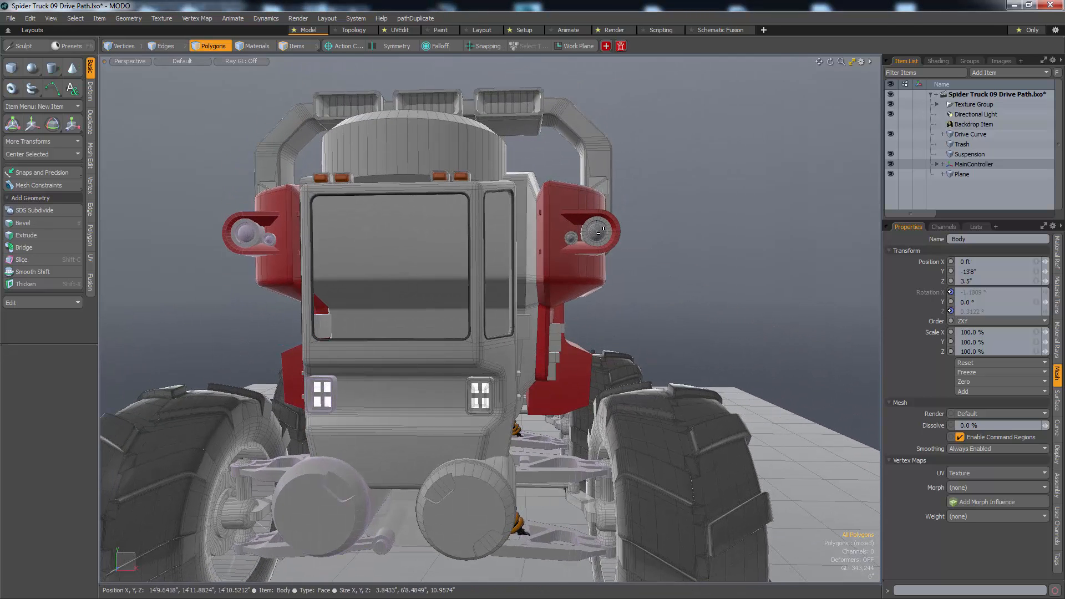
pyautogui.press('F2')
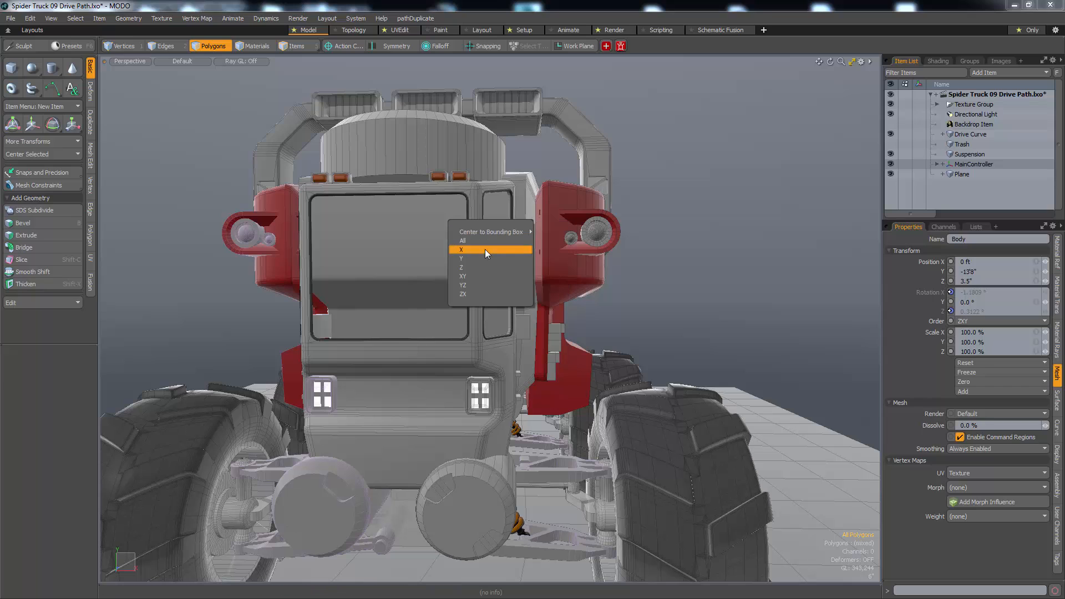
pyautogui.click(485, 249)
pyautogui.press('5')
pyautogui.click(587, 246)
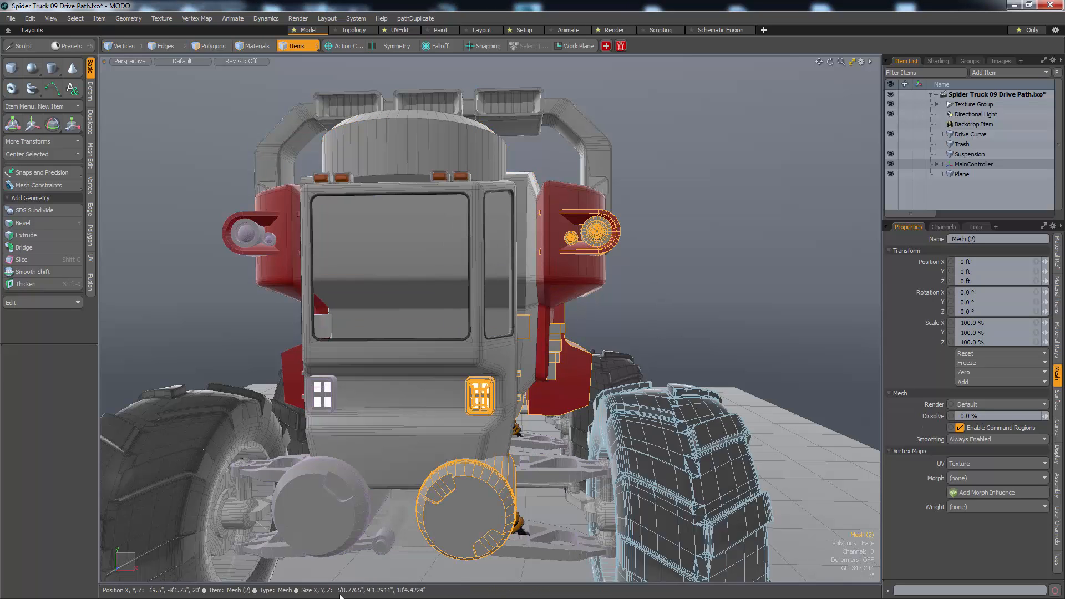
pyautogui.scroll(2, 482, 515)
pyautogui.press('3')
pyautogui.click(481, 517)
pyautogui.keyDown('alt'); pyautogui.moveTo(477, 520); pyautogui.dragTo(505, 444, button='middle'); pyautogui.keyUp('alt')
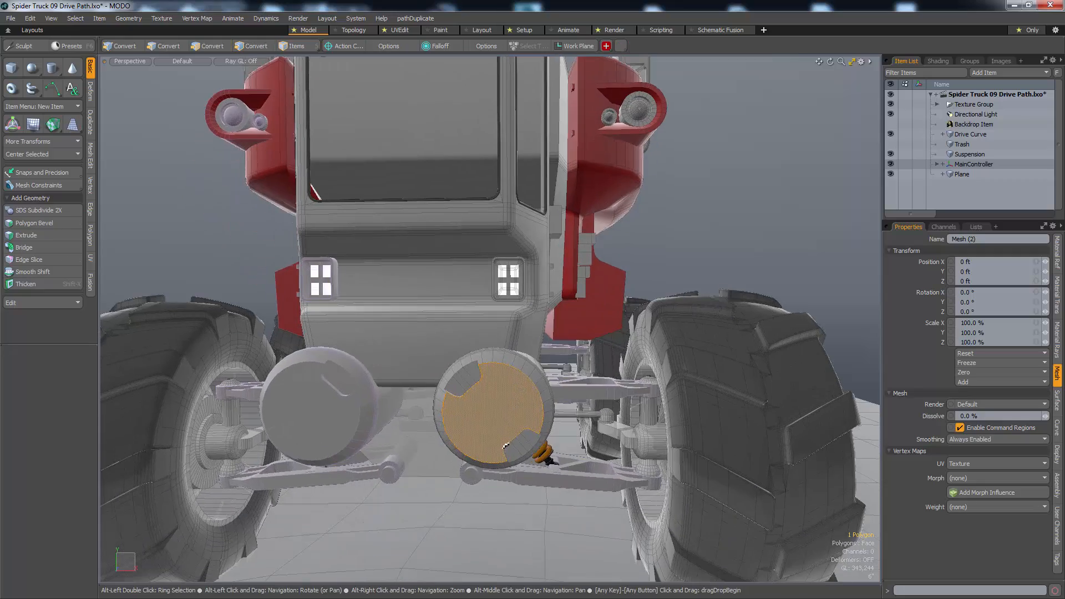
pyautogui.press('1')
pyautogui.keyDown('alt'); pyautogui.moveTo(510, 441); pyautogui.dragTo(452, 378); pyautogui.keyUp('alt')
pyautogui.press('3')
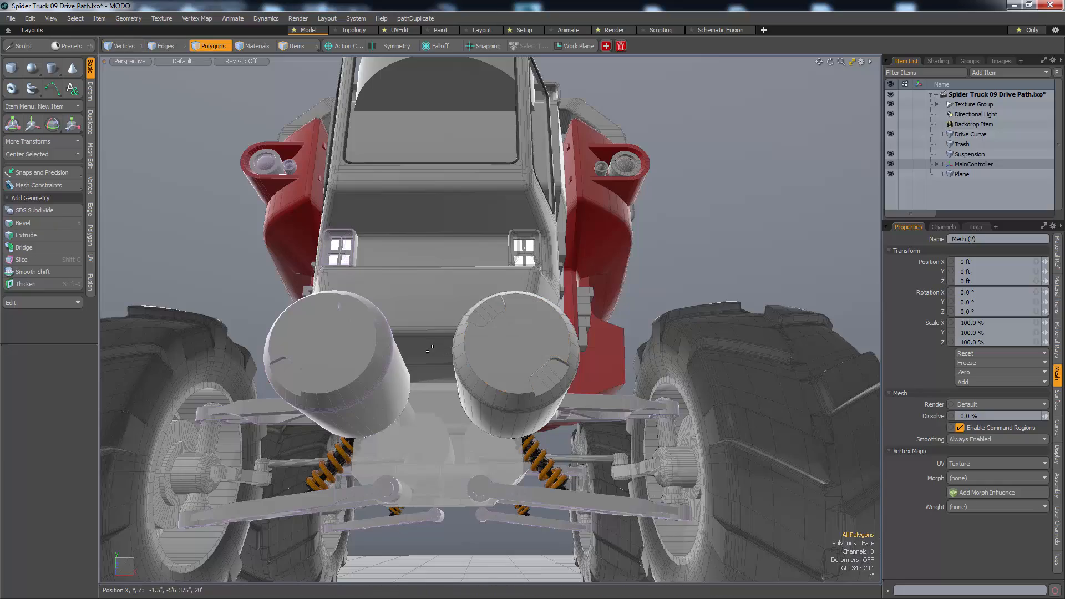
# - Select the Body mesh's connected box between the front suspension arms and delete it
pyautogui.keyDown('alt'); pyautogui.moveTo(516, 475); pyautogui.dragTo(555, 460); pyautogui.keyUp('alt')
pyautogui.press('5')
pyautogui.click(515, 468)
pyautogui.press('3')
pyautogui.doubleClick(514, 468)
pyautogui.click(527, 567)
pyautogui.keyDown('alt'); pyautogui.moveTo(515, 501); pyautogui.dragTo(454, 507); pyautogui.keyUp('alt')
pyautogui.doubleClick(488, 499)
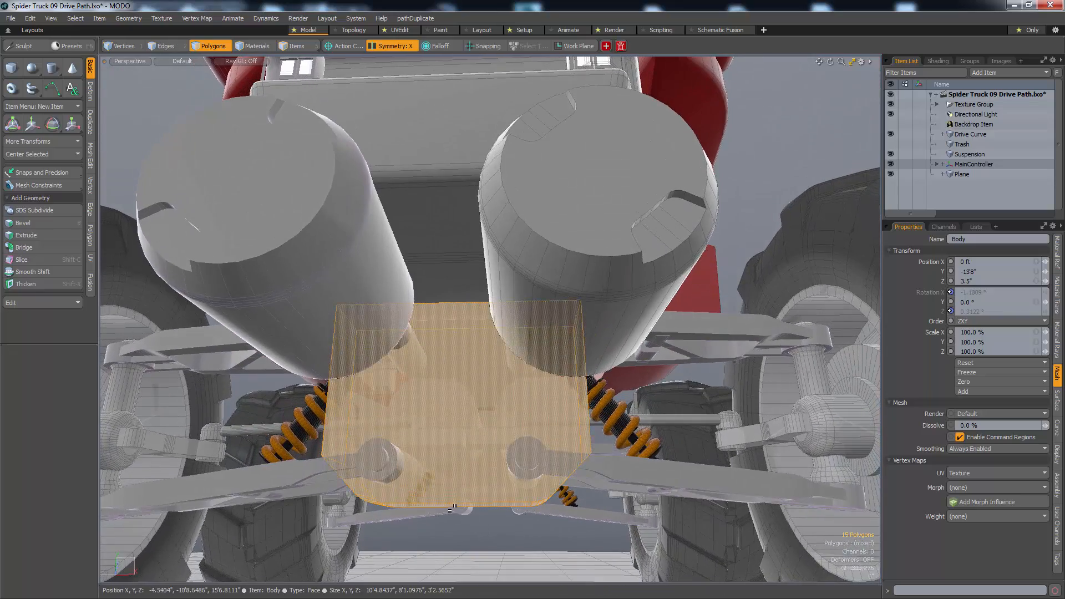
pyautogui.press('Delete')
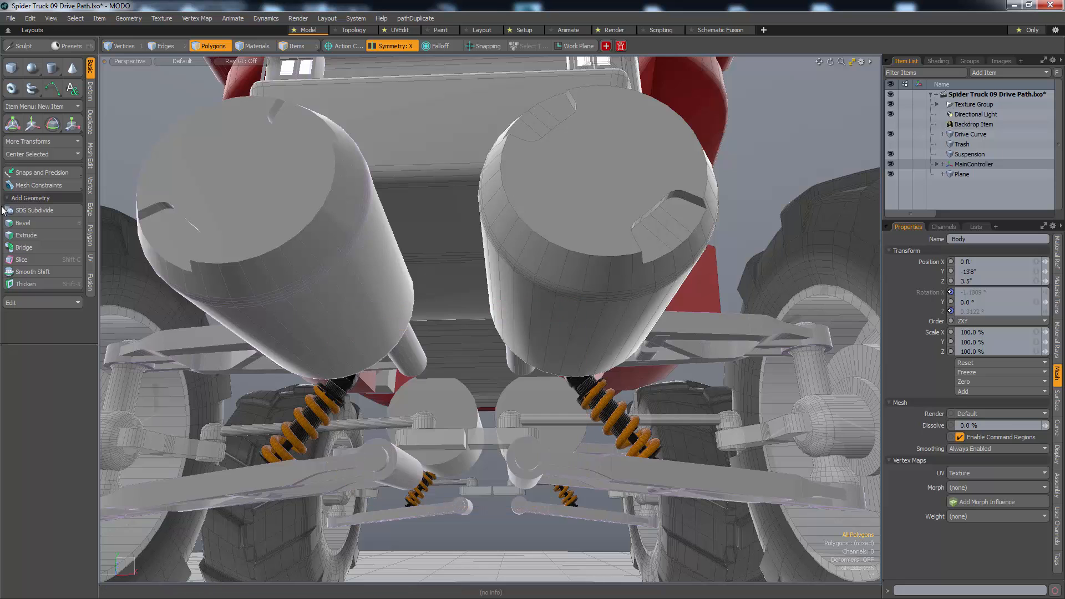
# - Create a flat rectangular polygon between the front suspension arms with the Cube tool and center it in X
pyautogui.click(14, 65)
pyautogui.keyDown('alt'); pyautogui.moveTo(361, 311); pyautogui.dragTo(378, 315); pyautogui.keyUp('alt')
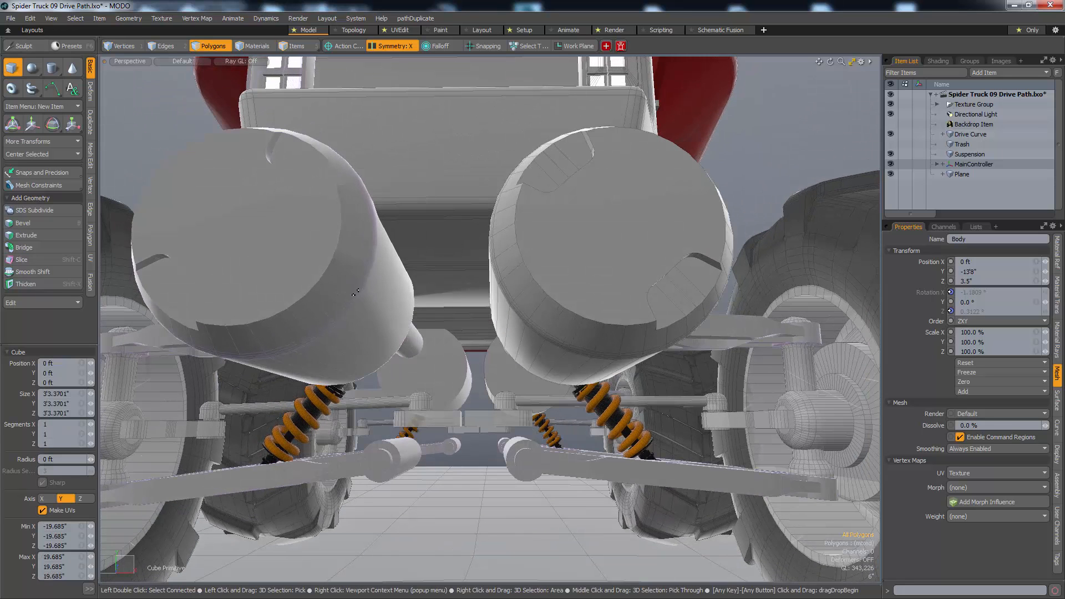
pyautogui.moveTo(416, 363); pyautogui.dragTo(571, 523)
pyautogui.press('q')
pyautogui.press('F2')
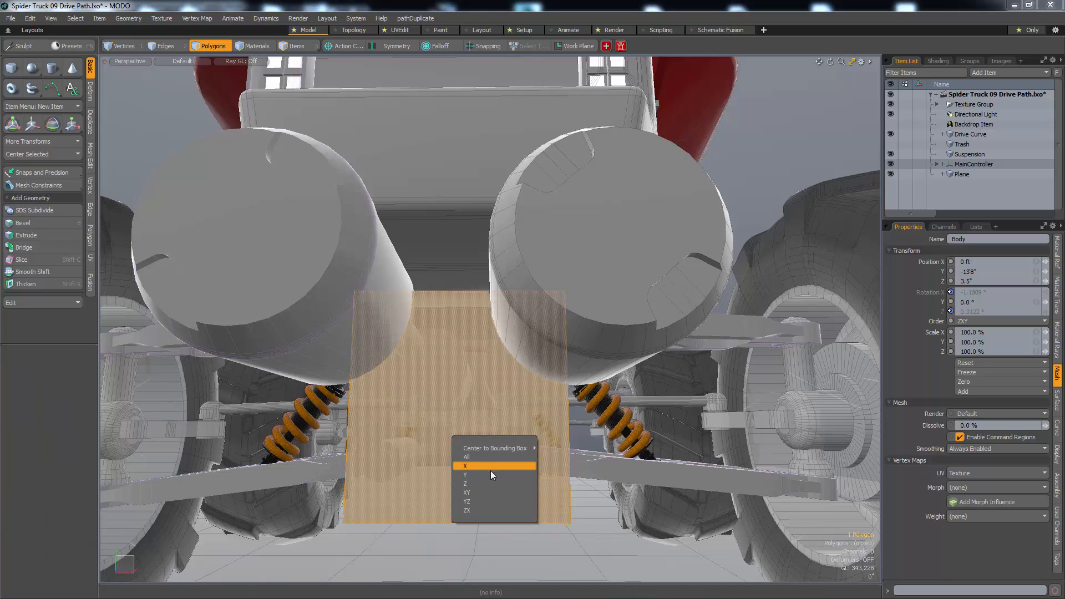
pyautogui.click(490, 467)
# - Move the new rectangle about 3.25" in Y and -11.625" in Z to line up with the suspension arms
pyautogui.keyDown('alt'); pyautogui.moveTo(490, 467); pyautogui.dragTo(382, 407); pyautogui.keyUp('alt')
pyautogui.press('w')
pyautogui.keyDown('alt'); pyautogui.moveTo(402, 367); pyautogui.dragTo(471, 449); pyautogui.keyUp('alt')
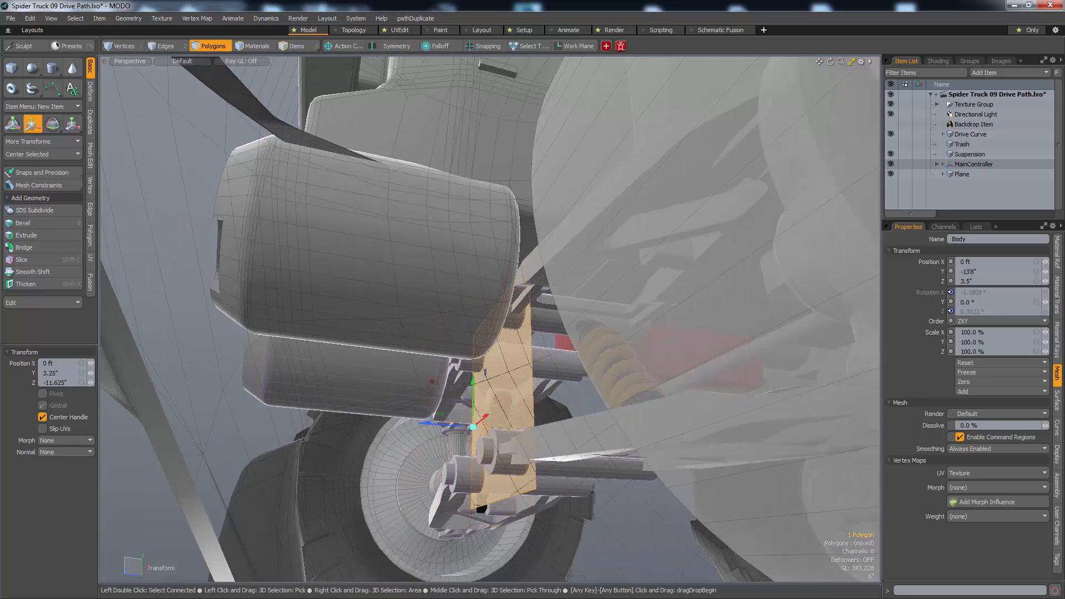
pyautogui.keyDown('alt'); pyautogui.moveTo(484, 372); pyautogui.dragTo(559, 439); pyautogui.keyUp('alt')
# - Loop slice the rectangle with one horizontal cut above the lower suspension arm pivots
pyautogui.press('2')
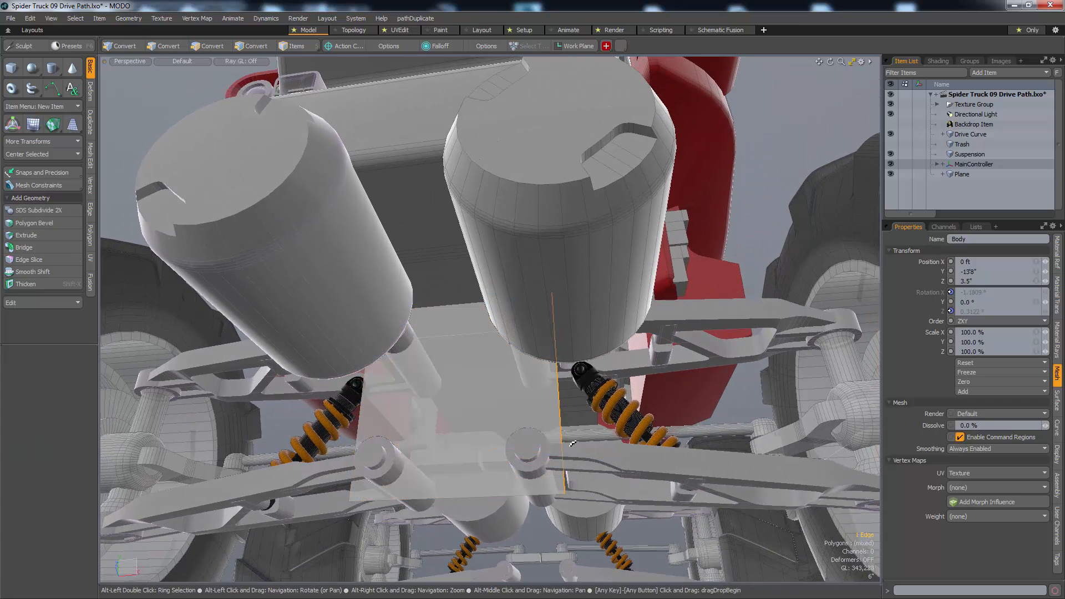
pyautogui.hotkey('alt', 'c')
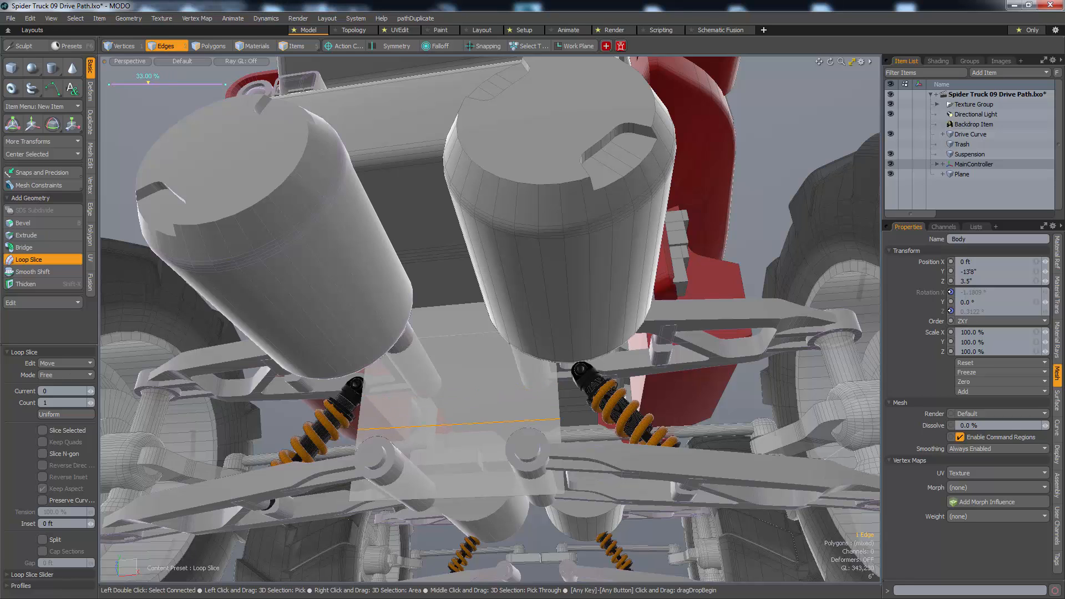
pyautogui.press('space')
# - Scale the rectangle's upper polygon along X and add the lower polygon to the selection
pyautogui.press('3')
pyautogui.click(537, 395)
pyautogui.press('r')
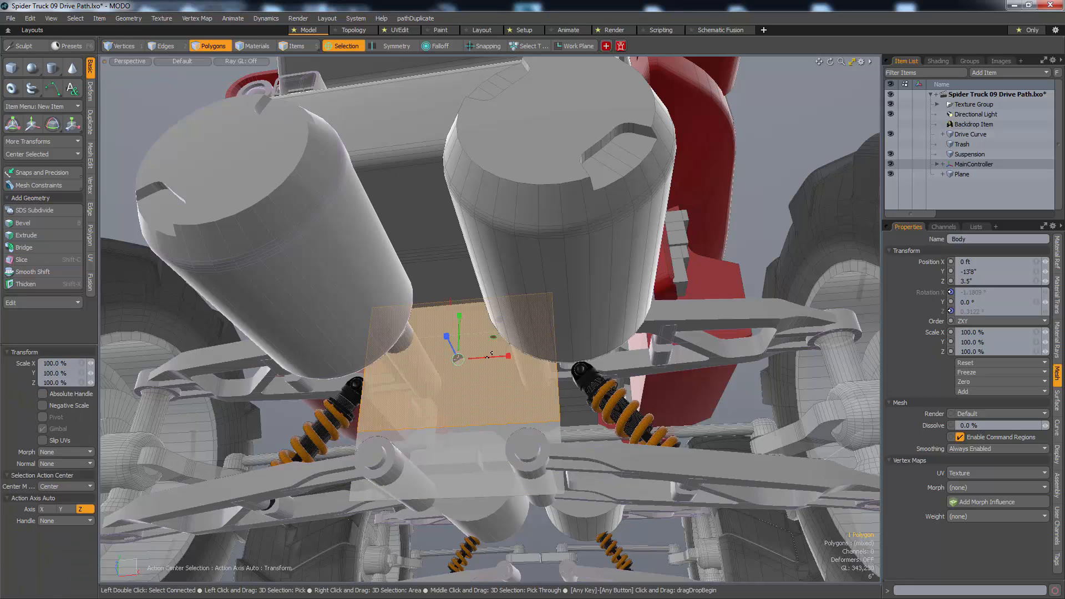
pyautogui.moveTo(509, 355); pyautogui.dragTo(519, 422)
pyautogui.press('space')
pyautogui.keyDown('shift'); pyautogui.click(542, 423); pyautogui.keyUp('shift')
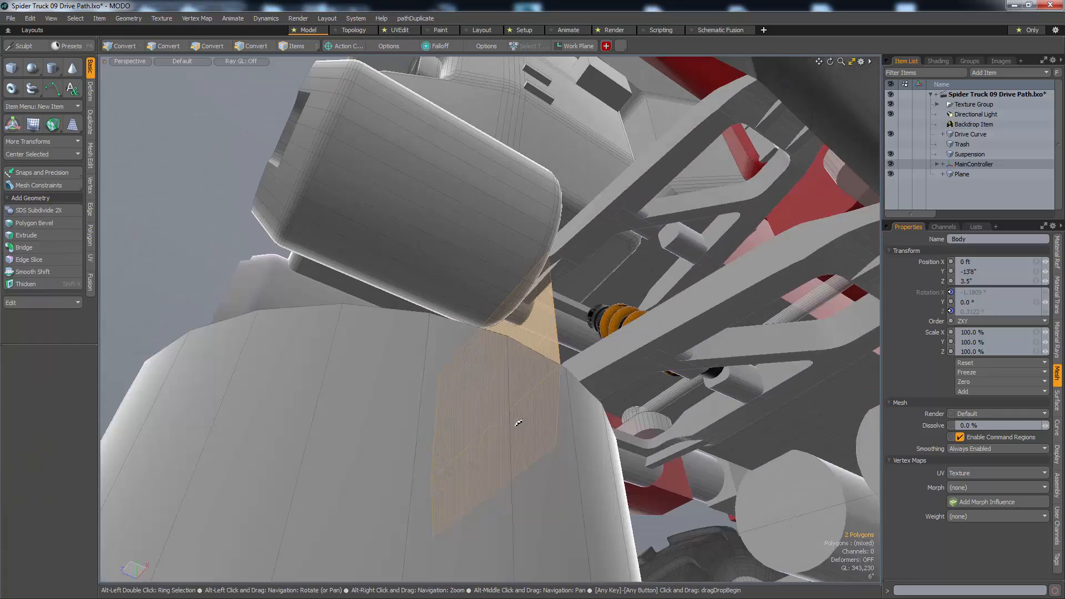
# - Try beveling the lower side edges of the central suspension box by 8" with Round Level 2, and undo it
pyautogui.hotkey('shift', 'x')
pyautogui.keyDown('alt'); pyautogui.moveTo(499, 388); pyautogui.dragTo(532, 413); pyautogui.keyUp('alt')
pyautogui.press('space')
pyautogui.press('space')
pyautogui.keyDown('alt'); pyautogui.moveTo(624, 475); pyautogui.dragTo(688, 480); pyautogui.keyUp('alt')
pyautogui.press('space')
pyautogui.doubleClick(609, 477)
pyautogui.press('b')
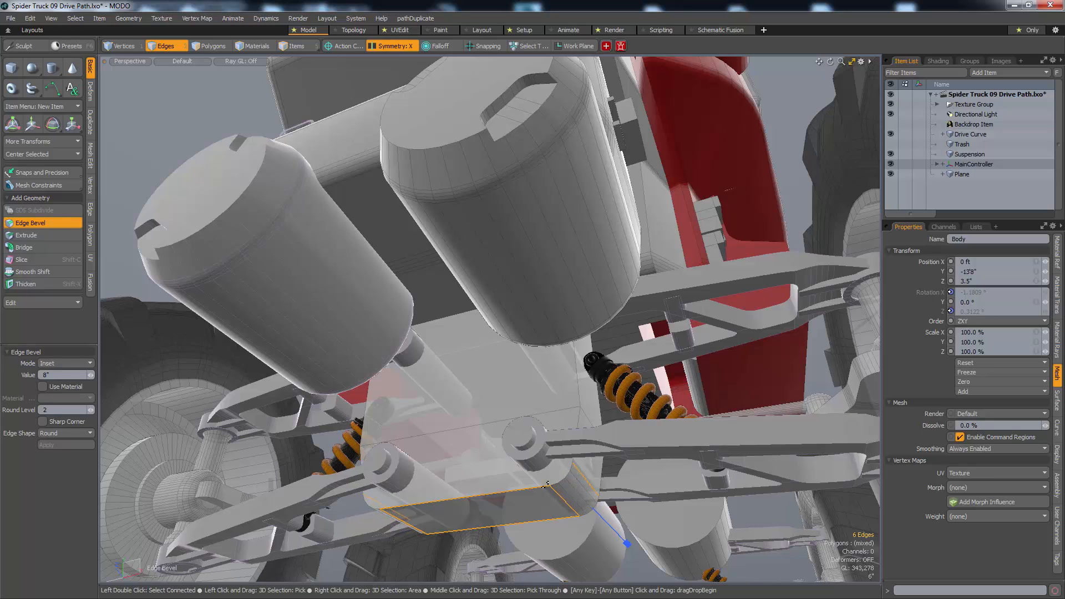
pyautogui.moveTo(461, 519)
pyautogui.keyDown('alt'); pyautogui.mouseDown()
pyautogui.moveTo(499, 541)
pyautogui.moveTo(456, 503)
pyautogui.mouseUp(); pyautogui.keyUp('alt')
pyautogui.hotkey('ctrl', 'z')
pyautogui.hotkey('ctrl', 'z')
pyautogui.hotkey('ctrl', 'z')
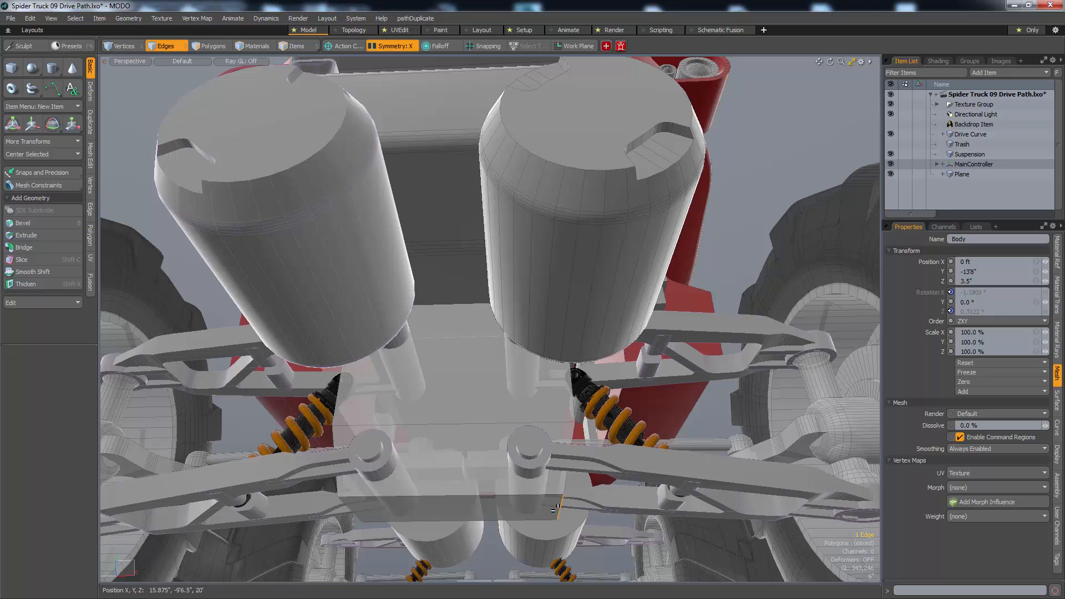
# - Select the whole central suspension box and center it to its bounding box on X
pyautogui.press('3')
pyautogui.doubleClick(552, 511)
pyautogui.press('F2')
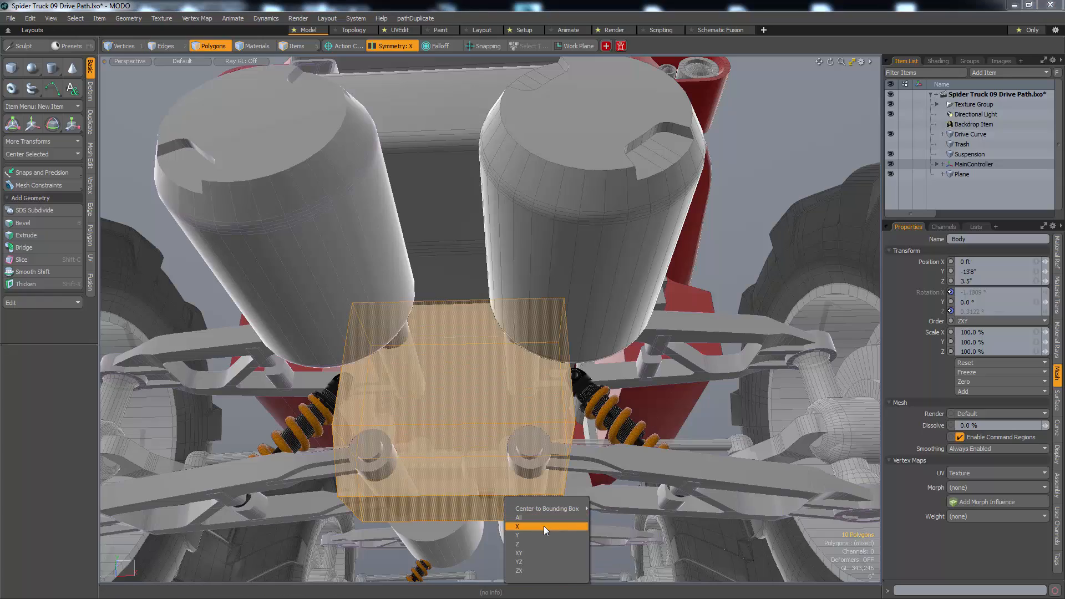
pyautogui.click(544, 526)
# - Examine the placement of the Body item's pivot and center in the perspective and top views
pyautogui.keyDown('alt'); pyautogui.moveTo(544, 526); pyautogui.dragTo(528, 499); pyautogui.keyUp('alt')
pyautogui.press('2')
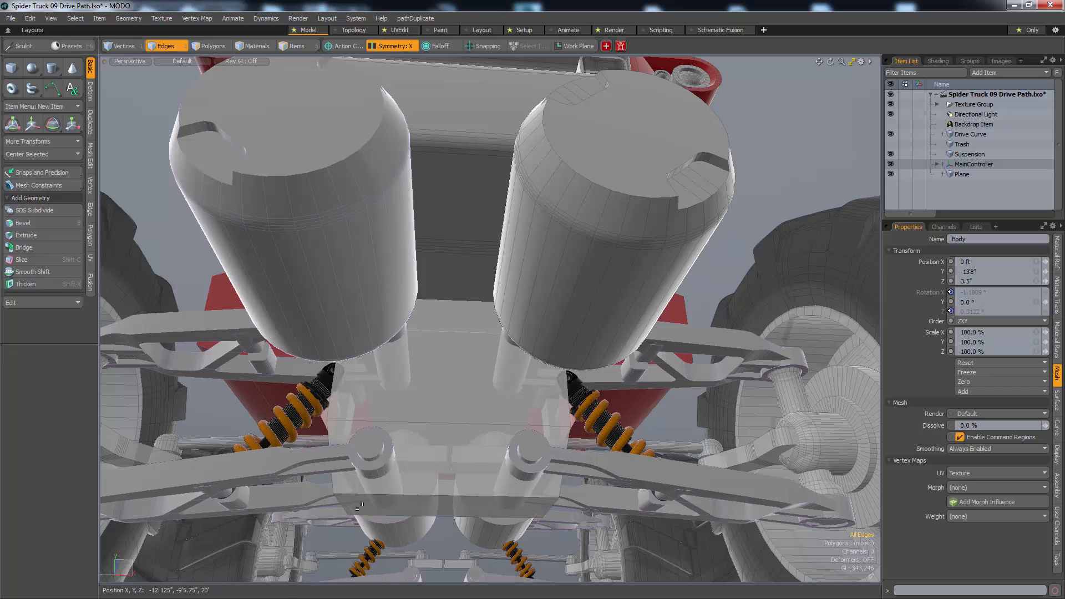
pyautogui.keyDown('alt'); pyautogui.moveTo(358, 506); pyautogui.dragTo(527, 467); pyautogui.keyUp('alt')
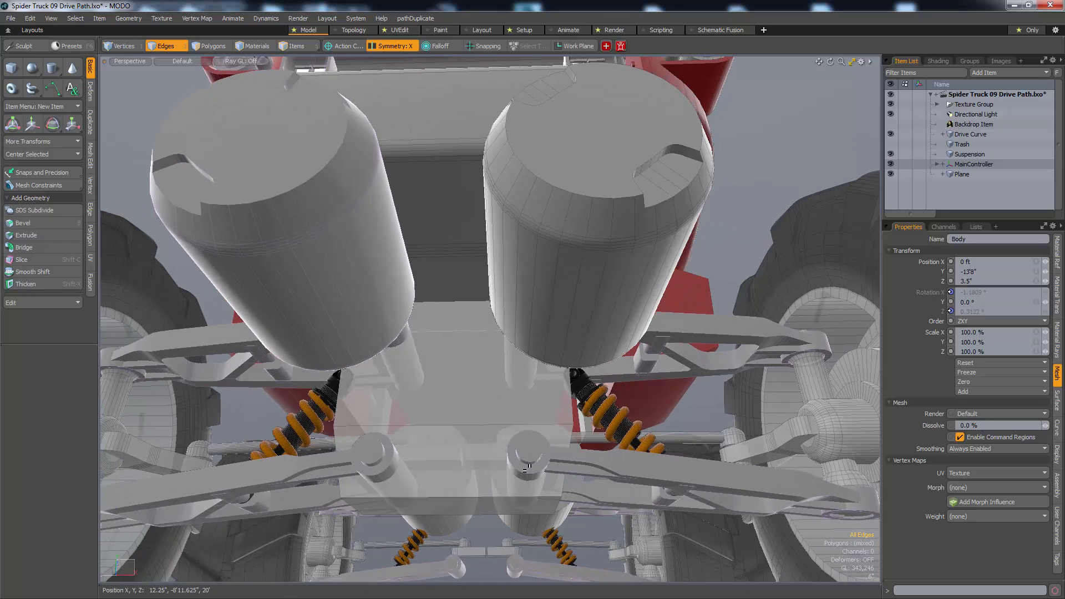
pyautogui.click(575, 46)
pyautogui.click(575, 46)
pyautogui.press('5')
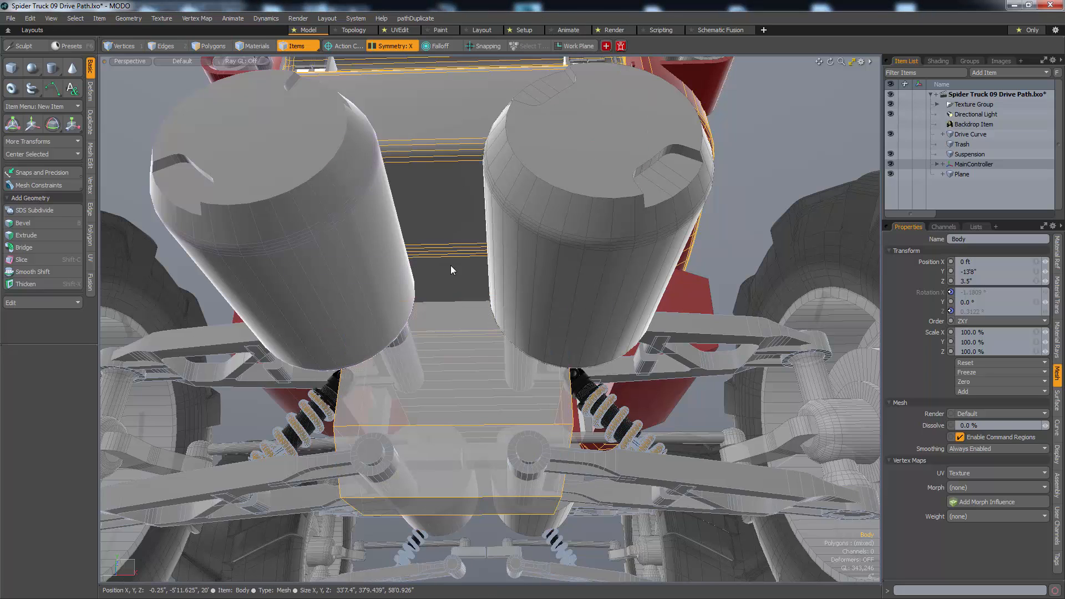
pyautogui.keyDown('ctrl'); pyautogui.keyDown('alt'); pyautogui.moveTo(392, 297); pyautogui.dragTo(375, 308); pyautogui.keyUp('alt'); pyautogui.keyUp('ctrl')
pyautogui.keyDown('alt'); pyautogui.moveTo(450, 251); pyautogui.dragTo(488, 402); pyautogui.keyUp('alt')
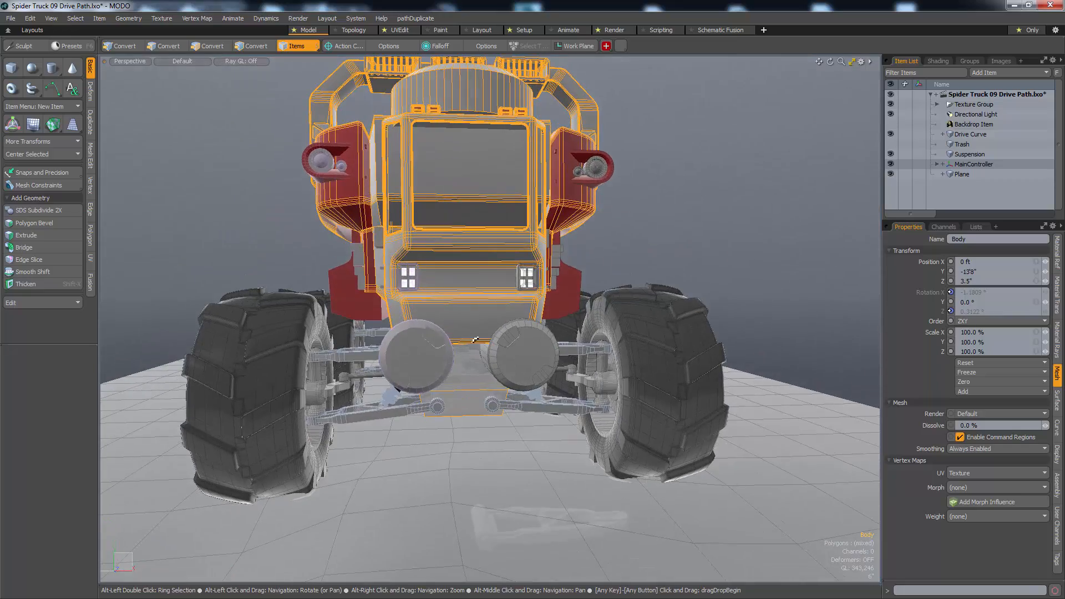
pyautogui.keyDown('alt'); pyautogui.keyDown('shift'); pyautogui.moveTo(466, 290); pyautogui.dragTo(492, 455); pyautogui.keyUp('shift'); pyautogui.keyUp('alt')
pyautogui.keyDown('alt'); pyautogui.moveTo(488, 404); pyautogui.dragTo(475, 432); pyautogui.keyUp('alt')
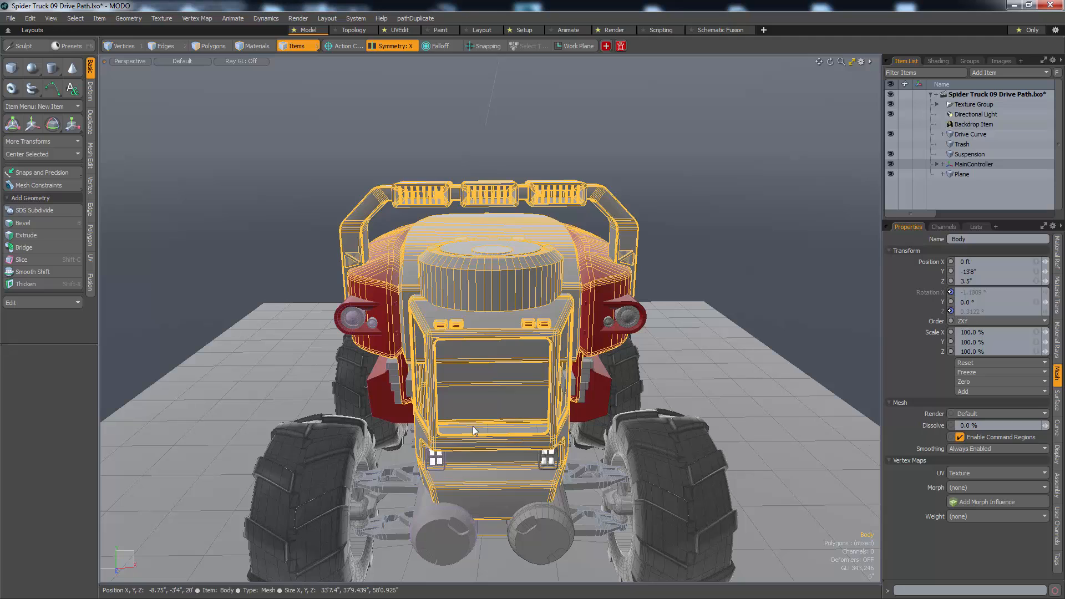
pyautogui.press('6')
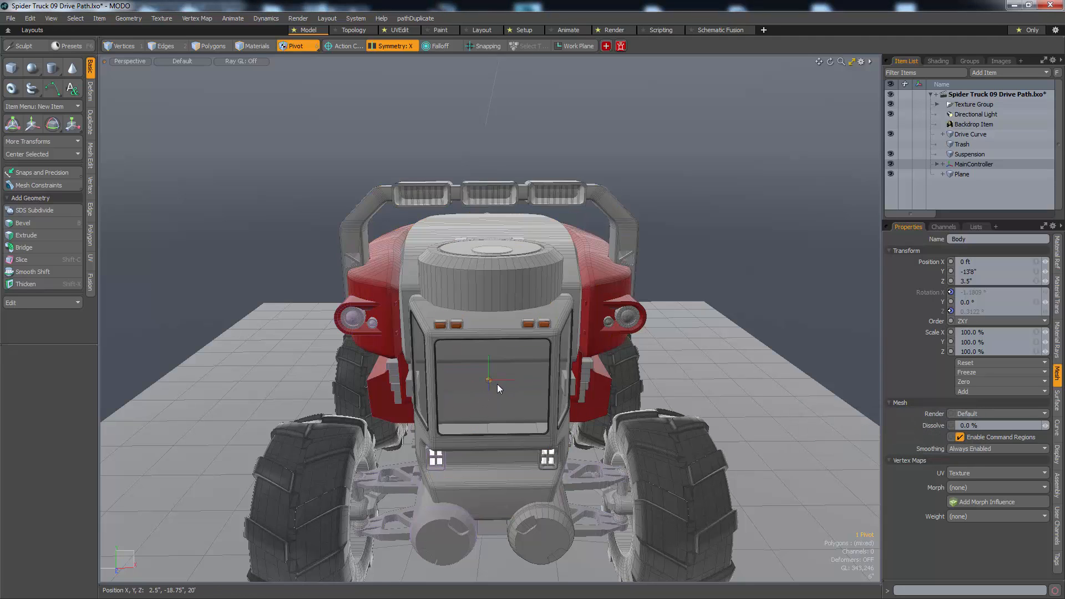
pyautogui.press('7')
pyautogui.press('w')
pyautogui.press('KP_1')
pyautogui.keyDown('alt'); pyautogui.moveTo(498, 325); pyautogui.dragTo(562, 310, button='right'); pyautogui.keyUp('alt')
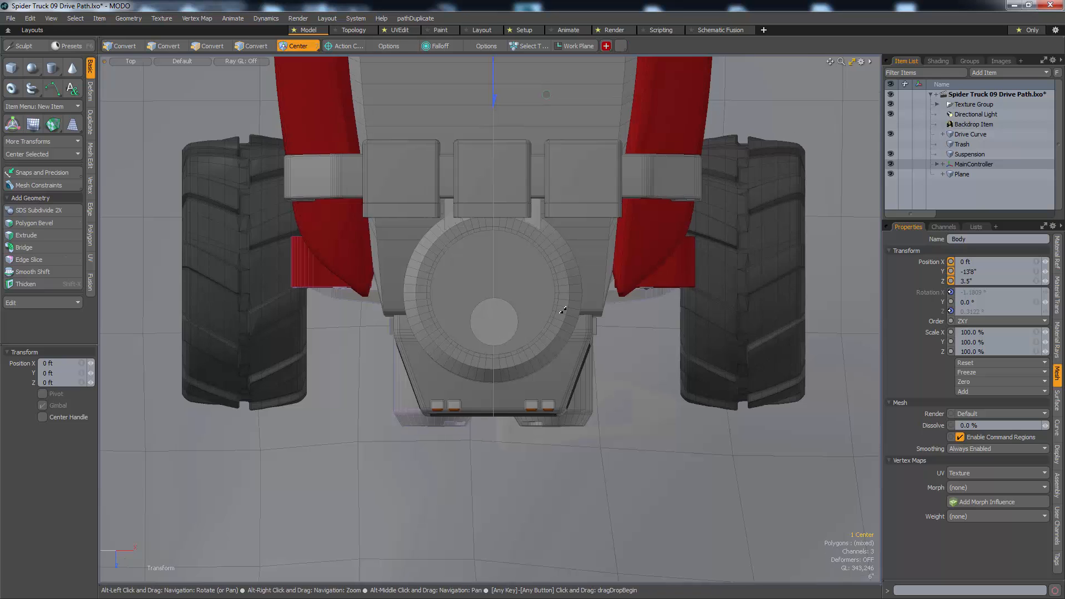
pyautogui.keyDown('alt'); pyautogui.moveTo(563, 310); pyautogui.dragTo(560, 407); pyautogui.keyUp('alt')
pyautogui.keyDown('alt'); pyautogui.moveTo(536, 376); pyautogui.dragTo(637, 352, button='right'); pyautogui.keyUp('alt')
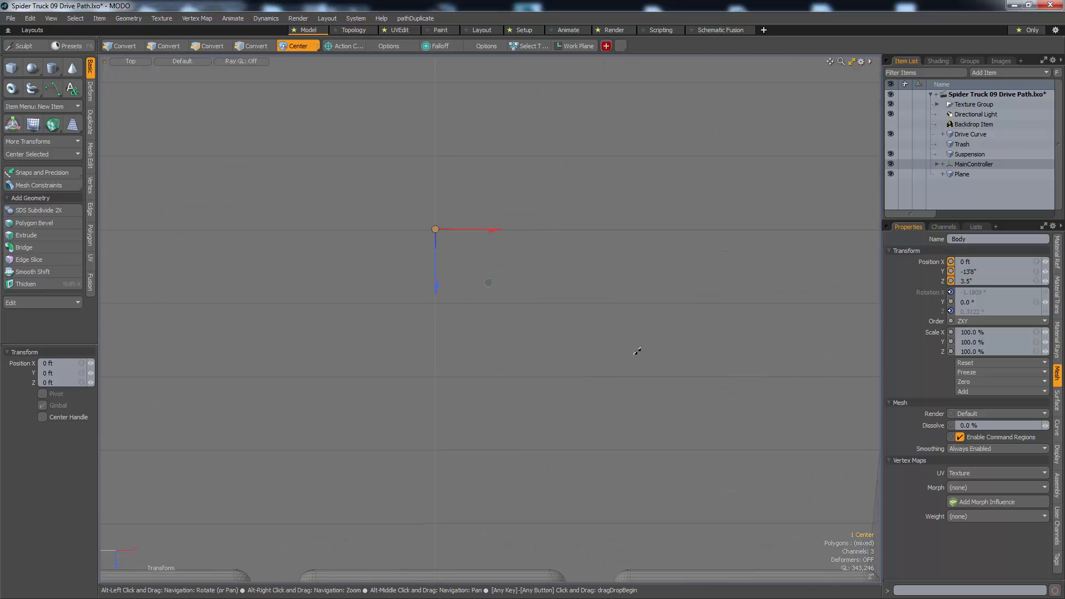
pyautogui.hotkey('ctrl', 'space')
pyautogui.click(630, 278)
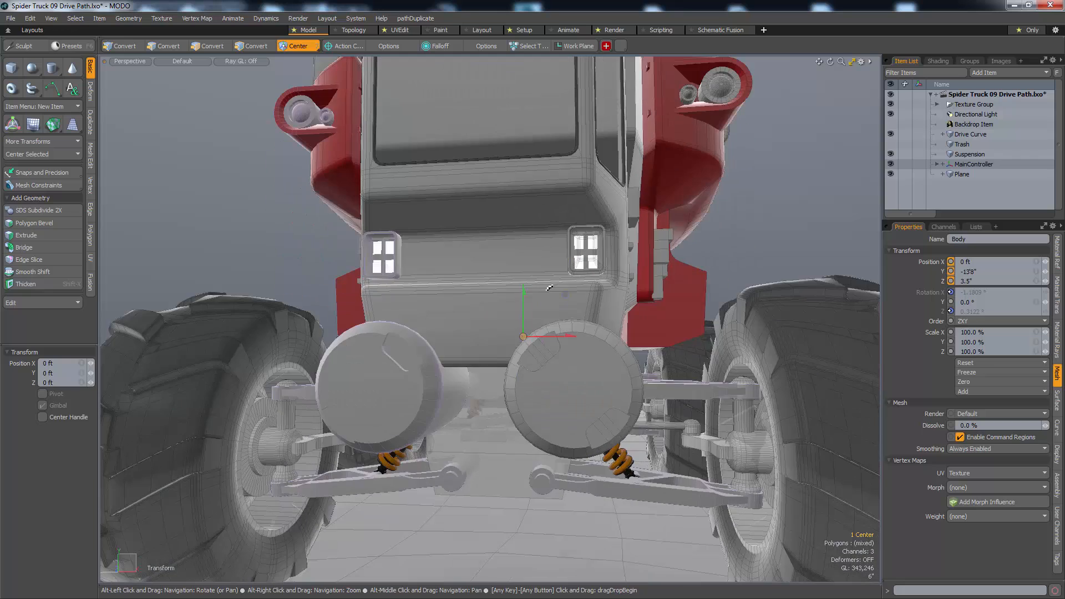
pyautogui.keyDown('alt'); pyautogui.moveTo(566, 402); pyautogui.dragTo(546, 355); pyautogui.keyUp('alt')
pyautogui.press('space')
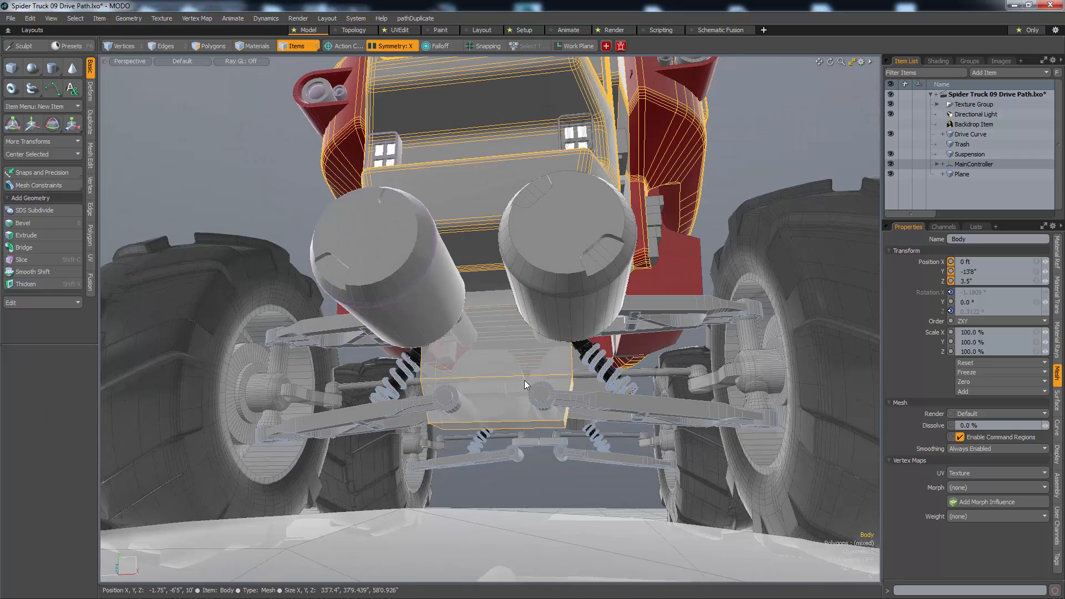
# - Cut the central box polygons out of the Body mesh and paste them into a new mesh item
pyautogui.press('3')
pyautogui.press('Delete')
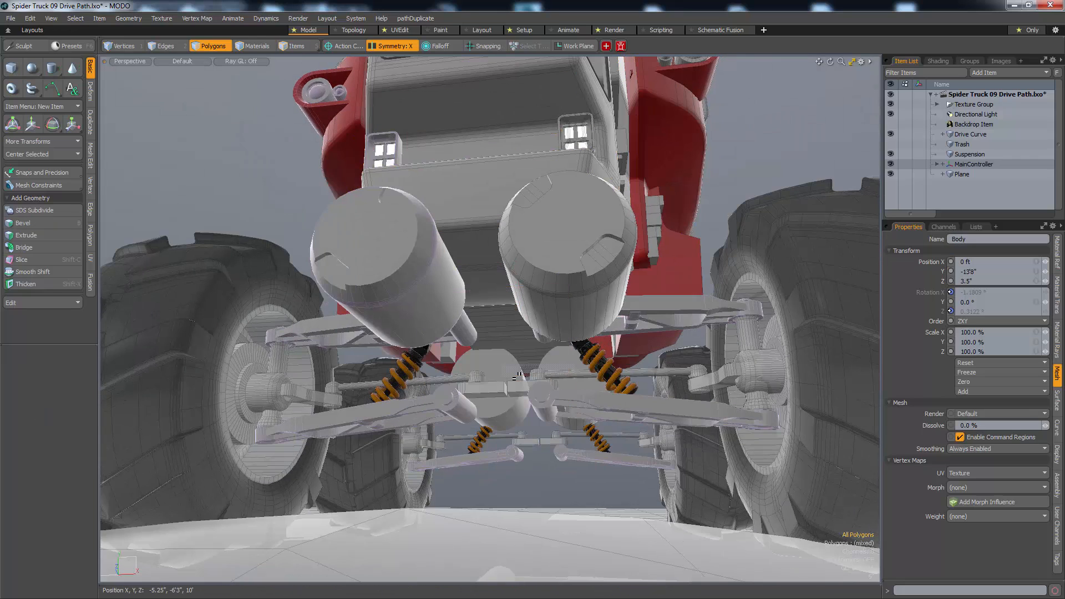
pyautogui.hotkey('ctrl', 'z')
pyautogui.click(537, 380)
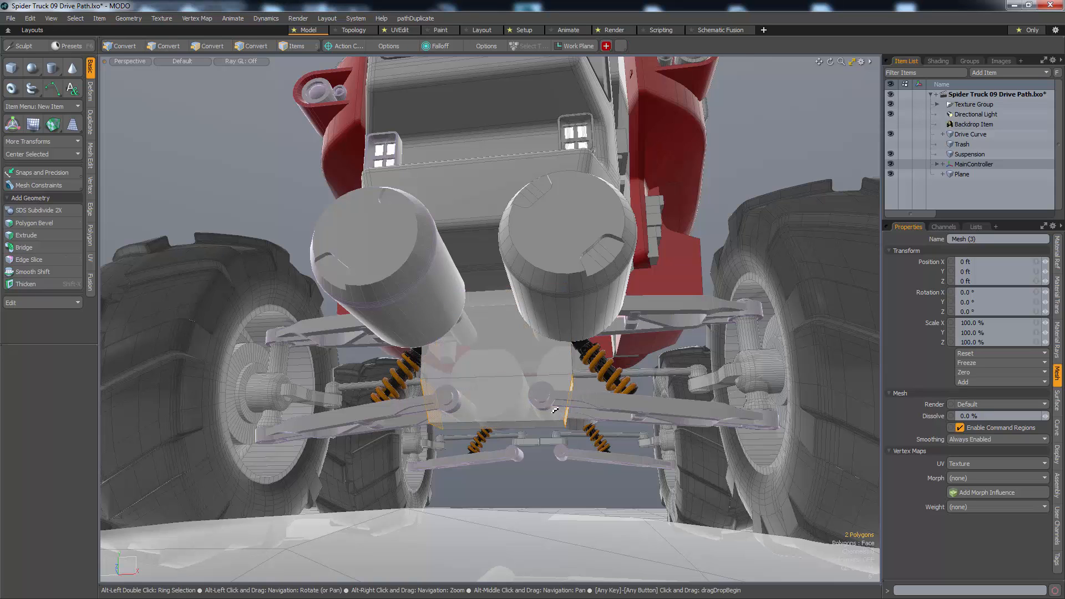
# - Try beveling the separated box's lower side edges by 2.4688" with Round Level 2, and undo it
pyautogui.keyDown('alt'); pyautogui.moveTo(599, 476); pyautogui.dragTo(577, 447); pyautogui.keyUp('alt')
pyautogui.scroll(2, 577, 447)
pyautogui.press('2')
pyautogui.press('b')
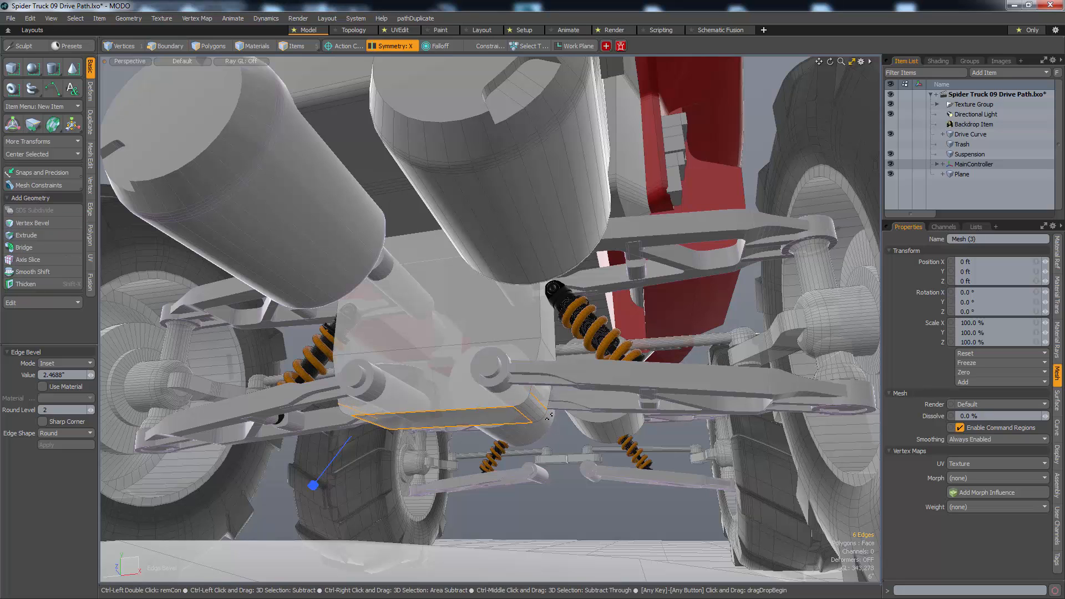
pyautogui.hotkey('ctrl', 'z')
pyautogui.hotkey('ctrl', 'z')
# - Move the box's two upper side faces slightly outward along X with symmetry active
pyautogui.press('space')
pyautogui.press('space')
pyautogui.doubleClick(541, 339)
pyautogui.press('w')
pyautogui.keyDown('alt'); pyautogui.moveTo(541, 338); pyautogui.dragTo(556, 337); pyautogui.keyUp('alt')
pyautogui.press('space')
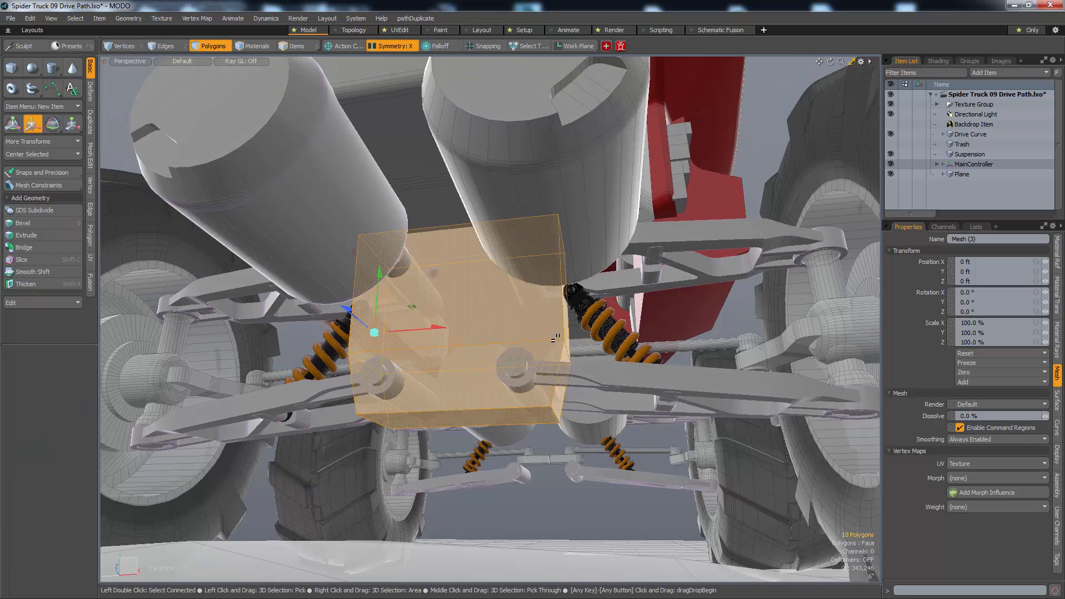
pyautogui.click(563, 331)
pyautogui.press('w')
pyautogui.moveTo(408, 305); pyautogui.dragTo(405, 305)
pyautogui.press('space')
# - Move the box's two lower side edges slightly inward along X to narrow its underside
pyautogui.press('2')
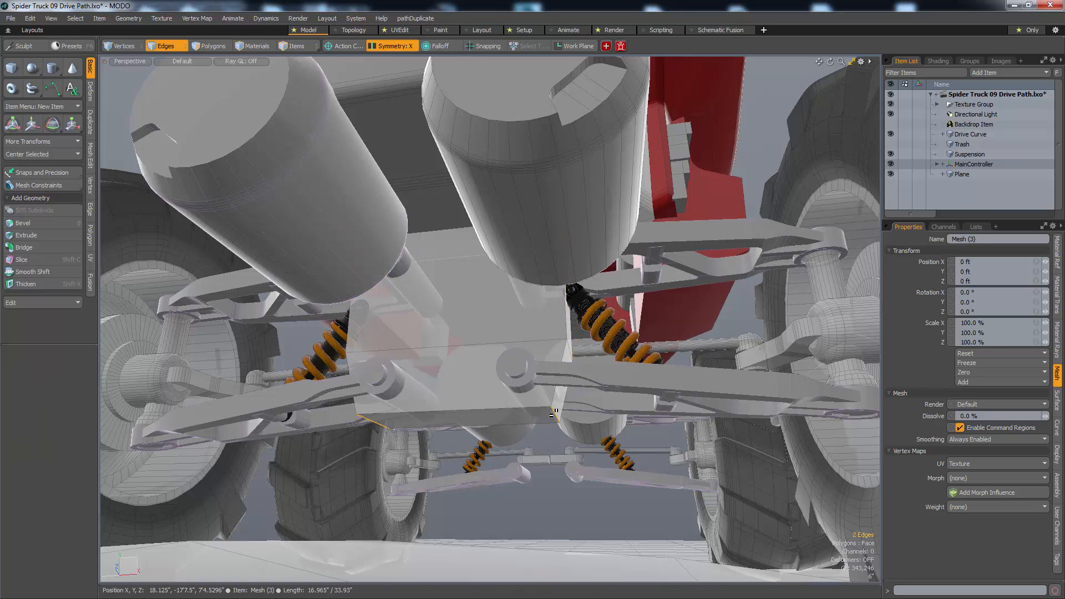
pyautogui.press('w')
pyautogui.moveTo(415, 424); pyautogui.dragTo(421, 424)
pyautogui.press('space')
# - Move the bottom face of the central box by -1" in Y
pyautogui.press('3')
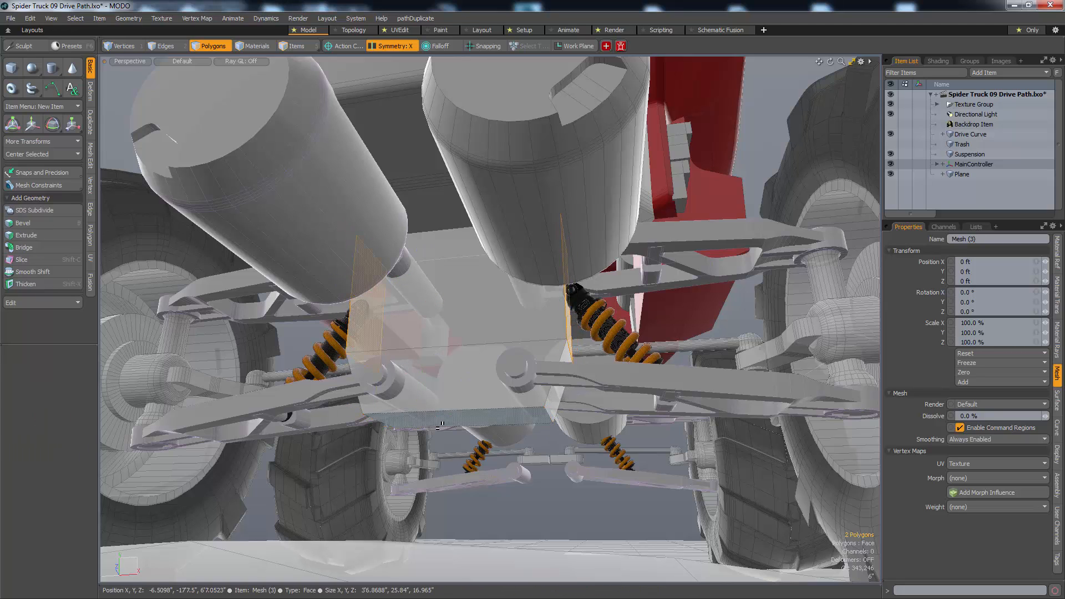
pyautogui.click(443, 424)
pyautogui.press('w')
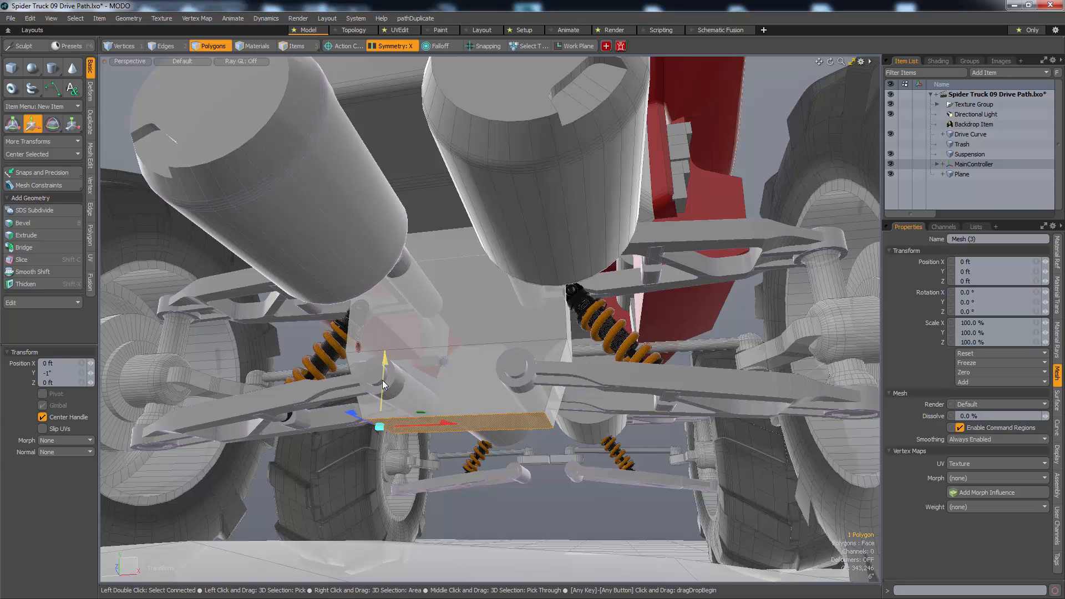
pyautogui.press('space')
# - Bevel the box's lower side edges by about 3.4688" with Round Level 2
pyautogui.press('2')
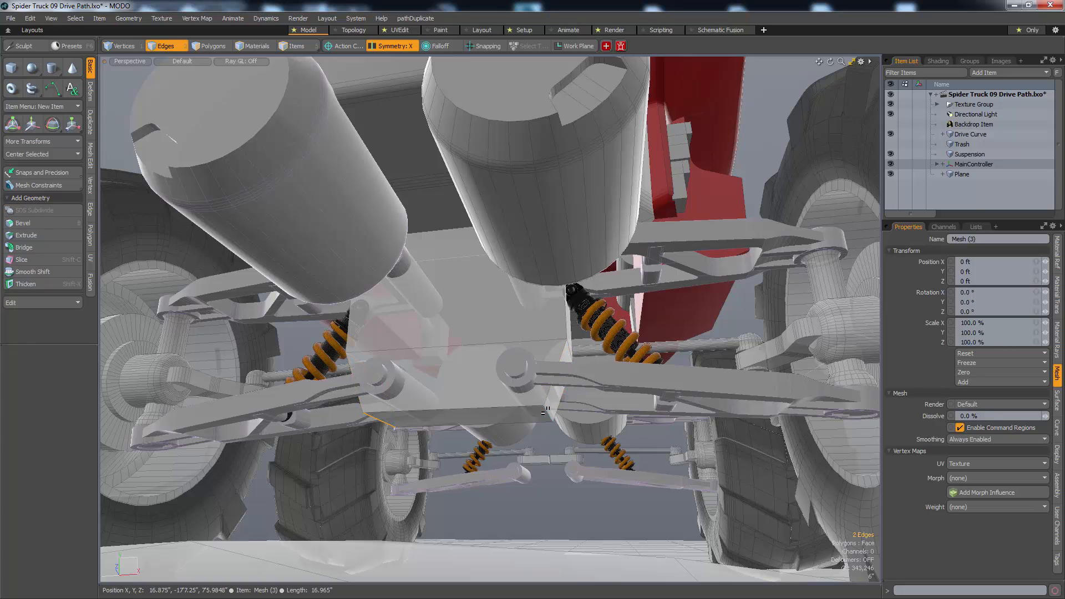
pyautogui.press('b')
pyautogui.moveTo(545, 410); pyautogui.dragTo(560, 399)
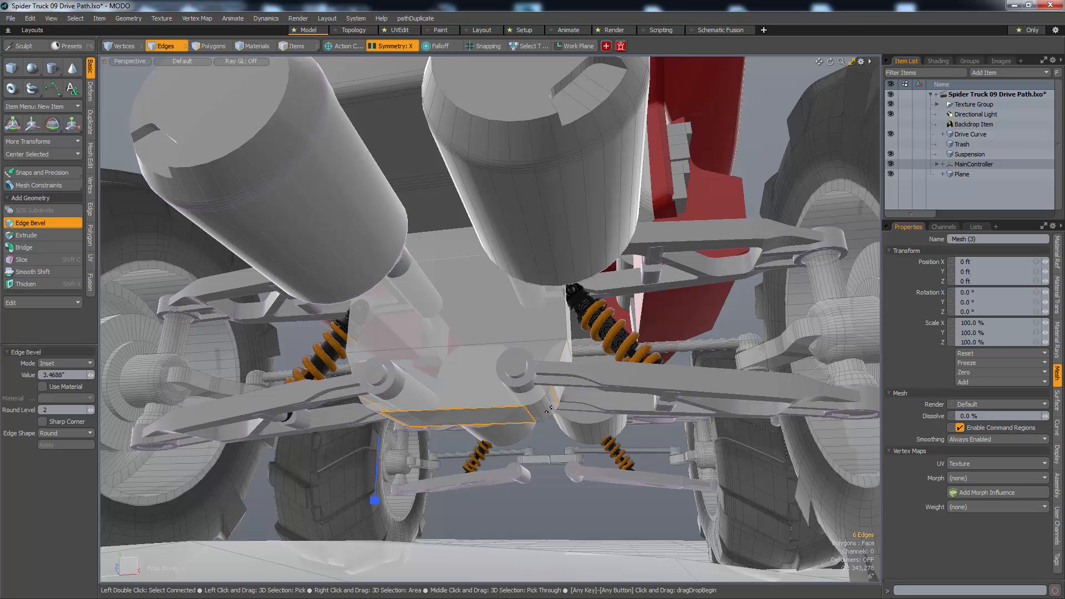
pyautogui.press('space')
# - Bevel the horizontal edges across the middle of the box's sides by about 2.75" with Round Level 3
pyautogui.click(558, 340)
pyautogui.press('b')
pyautogui.moveTo(563, 342); pyautogui.dragTo(583, 332)
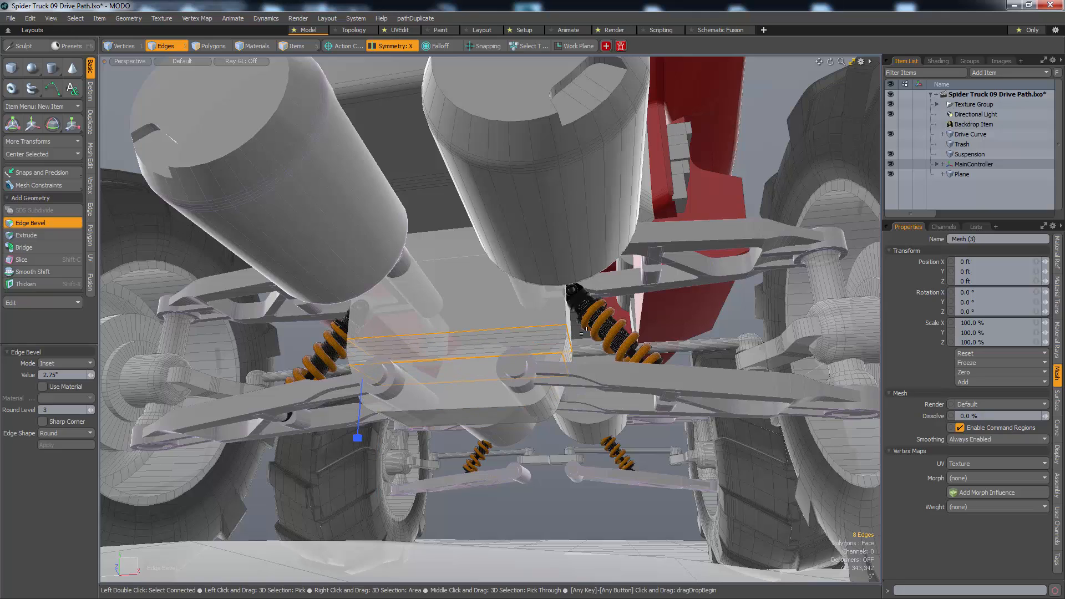
pyautogui.press('1')
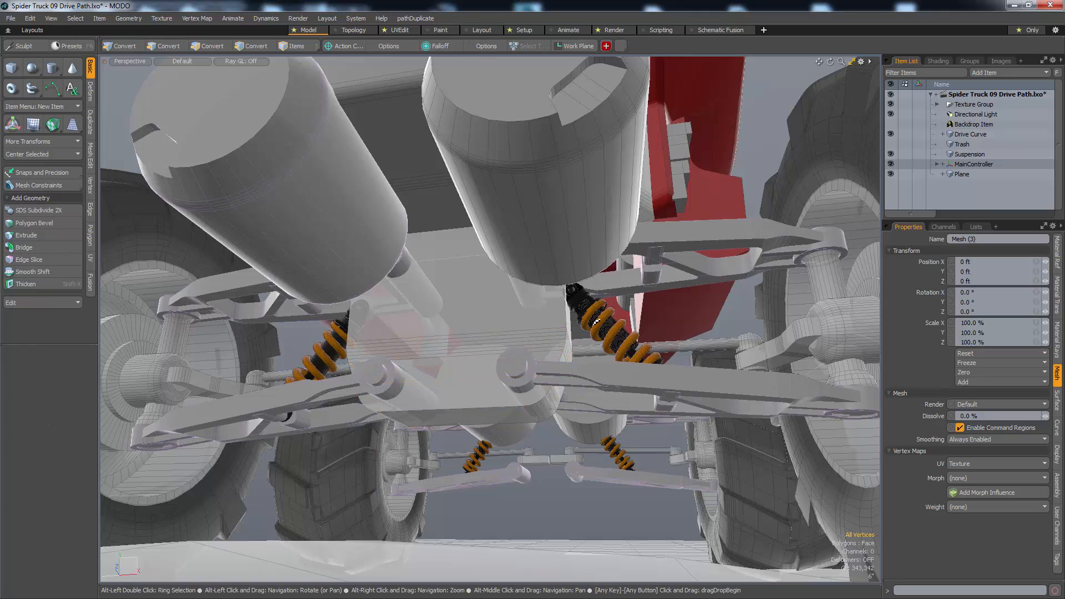
# - Add a flat rectangular plate with the Cube primitive, mirrored in X, as the base for the shock mount brackets
pyautogui.keyDown('alt'); pyautogui.moveTo(513, 222); pyautogui.dragTo(511, 280); pyautogui.keyUp('alt')
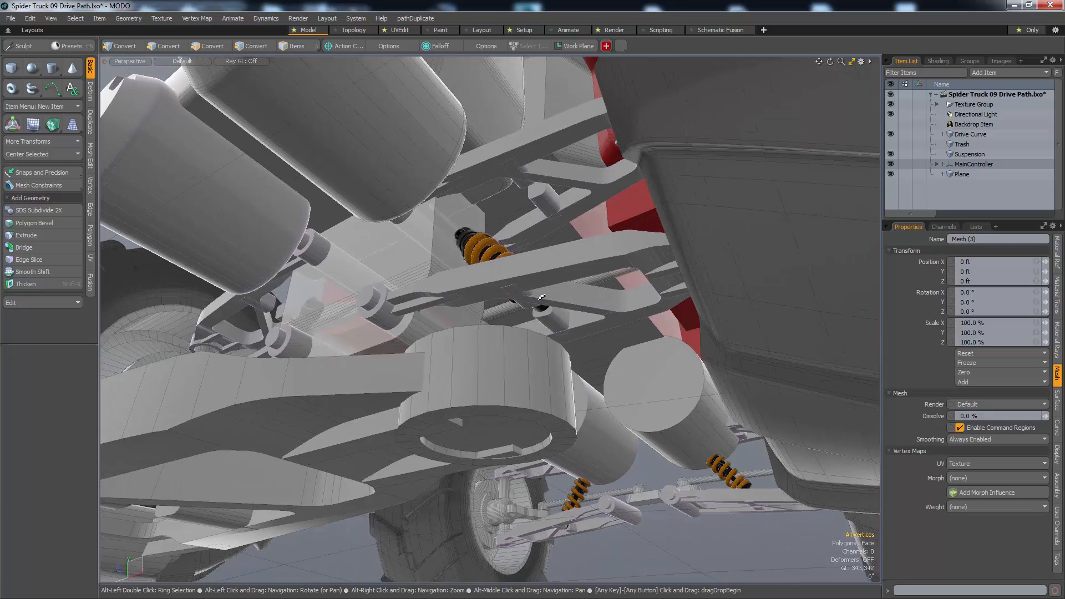
pyautogui.press('3')
pyautogui.keyDown('alt'); pyautogui.moveTo(469, 219); pyautogui.dragTo(179, 250); pyautogui.keyUp('alt')
pyautogui.press('1')
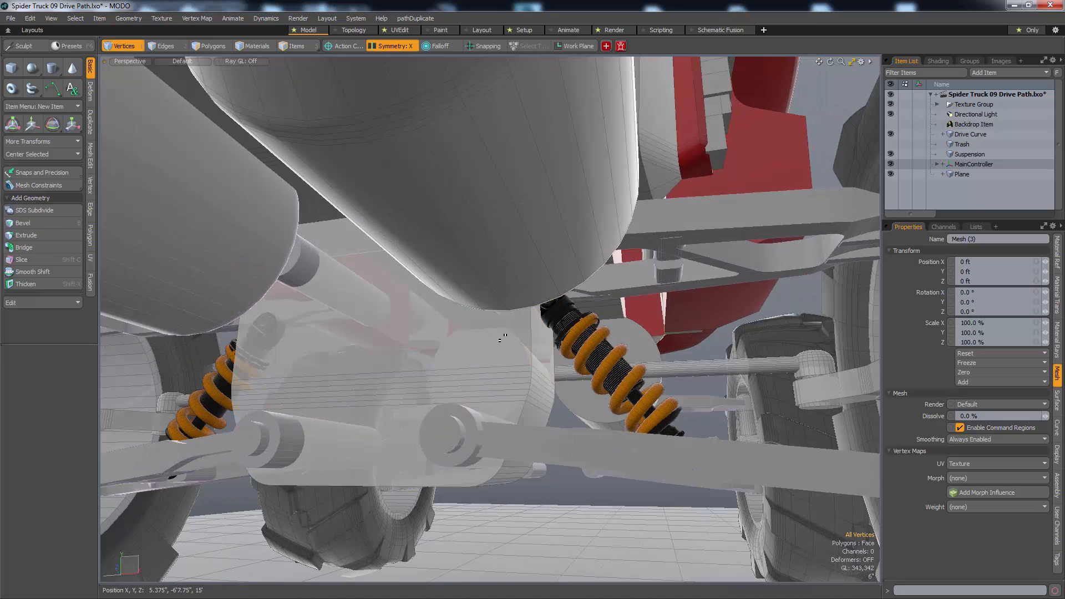
pyautogui.click(10, 68)
pyautogui.moveTo(400, 316)
pyautogui.keyDown('alt'); pyautogui.mouseDown()
pyautogui.moveTo(541, 319)
pyautogui.moveTo(612, 361)
pyautogui.moveTo(602, 372)
pyautogui.moveTo(533, 383)
pyautogui.moveTo(471, 461)
pyautogui.moveTo(388, 522)
pyautogui.mouseUp(); pyautogui.keyUp('alt')
pyautogui.press('space')
# - Move the plates about 9.25" in Y and 3'7.75" in Z, and finish placing them at the upper shock mounts in wireframe view
pyautogui.press('3')
pyautogui.click(625, 373)
pyautogui.press('w')
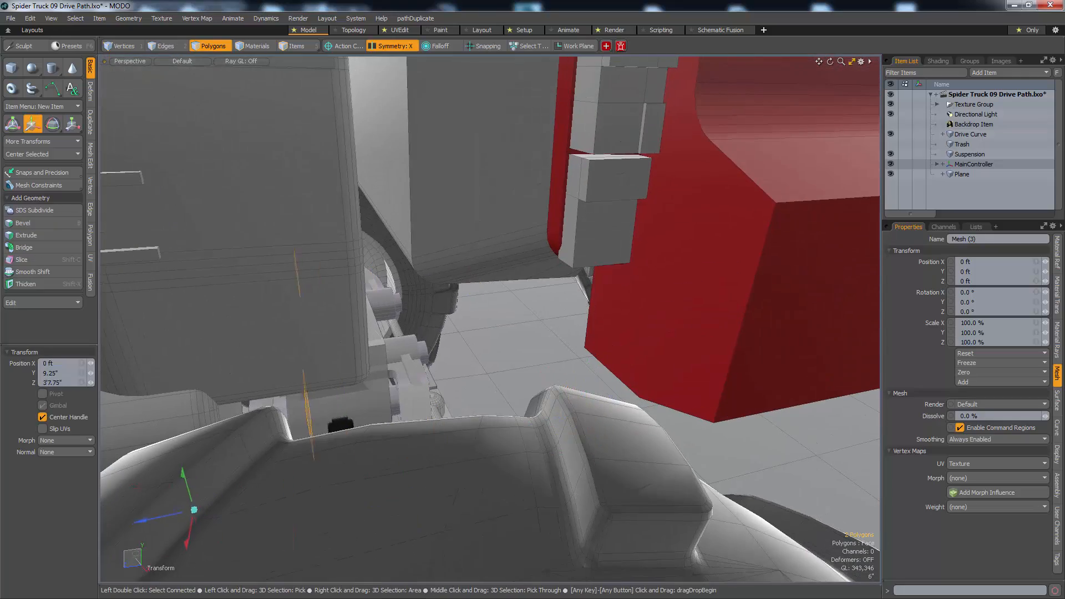
pyautogui.hotkey('ctrl', '2')
pyautogui.click(442, 447)
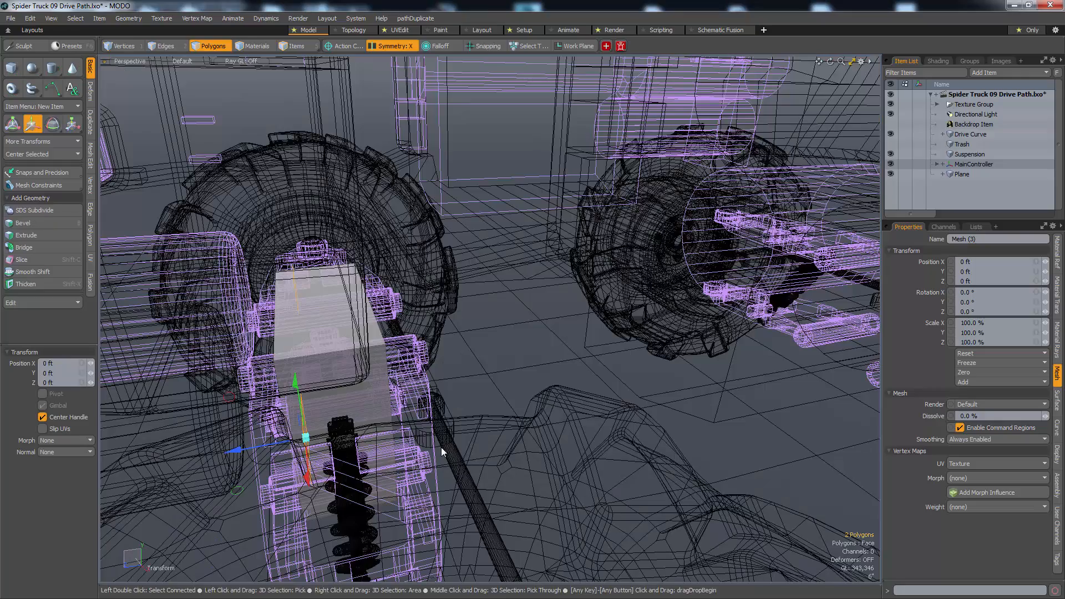
pyautogui.keyDown('alt'); pyautogui.moveTo(441, 447); pyautogui.dragTo(623, 403); pyautogui.keyUp('alt')
pyautogui.moveTo(623, 403); pyautogui.dragTo(558, 438)
# - Extend the plates' outer edges toward the shocks and scale the extended edges to 55% in Y
pyautogui.keyDown('alt'); pyautogui.moveTo(682, 405); pyautogui.dragTo(747, 300); pyautogui.keyUp('alt')
pyautogui.press('2')
pyautogui.click(638, 339)
pyautogui.press('w')
pyautogui.press('z')
pyautogui.press('r')
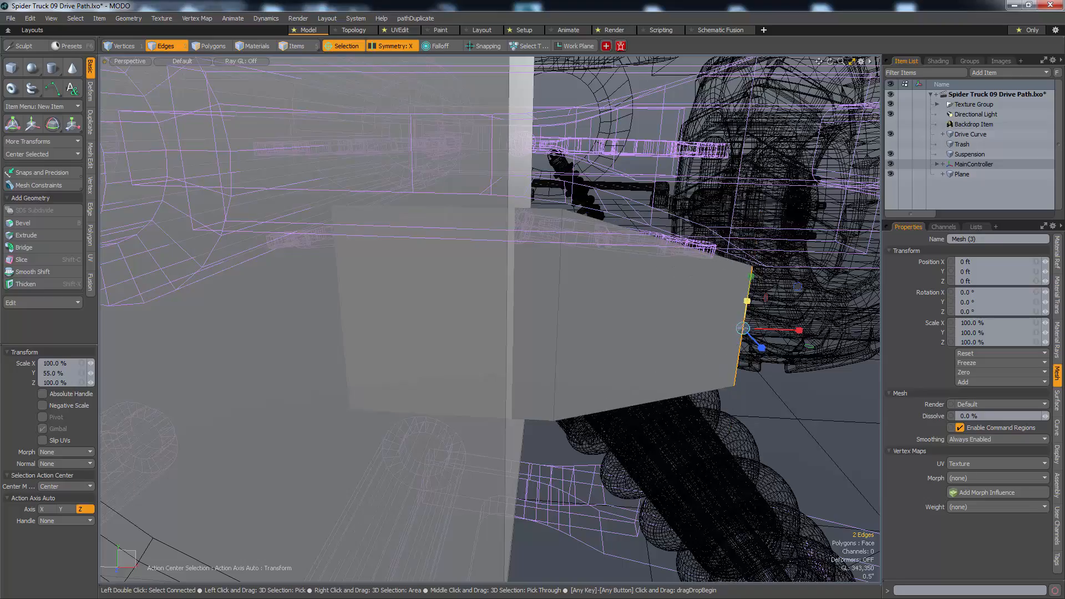
pyautogui.keyDown('alt'); pyautogui.moveTo(698, 251); pyautogui.dragTo(747, 337); pyautogui.keyUp('alt')
pyautogui.press('q')
# - Convert the selection to the plates' polygons and thicken them into solid brackets
pyautogui.hotkey('alt', '1')
pyautogui.hotkey('alt', '3')
pyautogui.press('w')
pyautogui.keyDown('alt'); pyautogui.moveTo(572, 266); pyautogui.dragTo(609, 280); pyautogui.keyUp('alt')
pyautogui.moveTo(687, 313); pyautogui.dragTo(535, 371)
pyautogui.hotkey('shift', 'x')
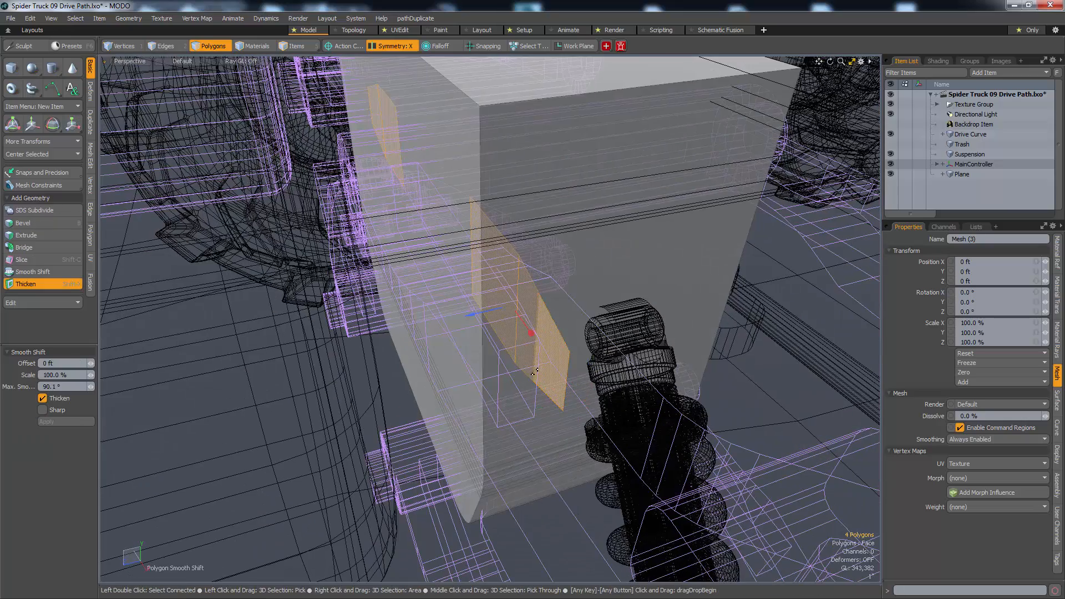
pyautogui.moveTo(472, 314); pyautogui.dragTo(506, 307)
# - Select the whole bracket and shift it along Z to sit beside the upper shock mount
pyautogui.press('2')
pyautogui.keyDown('alt'); pyautogui.moveTo(560, 389); pyautogui.dragTo(427, 341); pyautogui.keyUp('alt')
pyautogui.press('3')
pyautogui.doubleClick(595, 368)
pyautogui.press('w')
pyautogui.moveTo(418, 342)
pyautogui.mouseDown()
pyautogui.moveTo(446, 333)
pyautogui.moveTo(445, 346)
pyautogui.moveTo(432, 340)
pyautogui.moveTo(449, 342)
pyautogui.moveTo(438, 341)
pyautogui.mouseUp()
pyautogui.keyDown('alt'); pyautogui.moveTo(438, 341); pyautogui.dragTo(511, 383); pyautogui.keyUp('alt')
# - Bevel the bracket's outer end edges into a rounded tip
pyautogui.press('2')
pyautogui.click(511, 409)
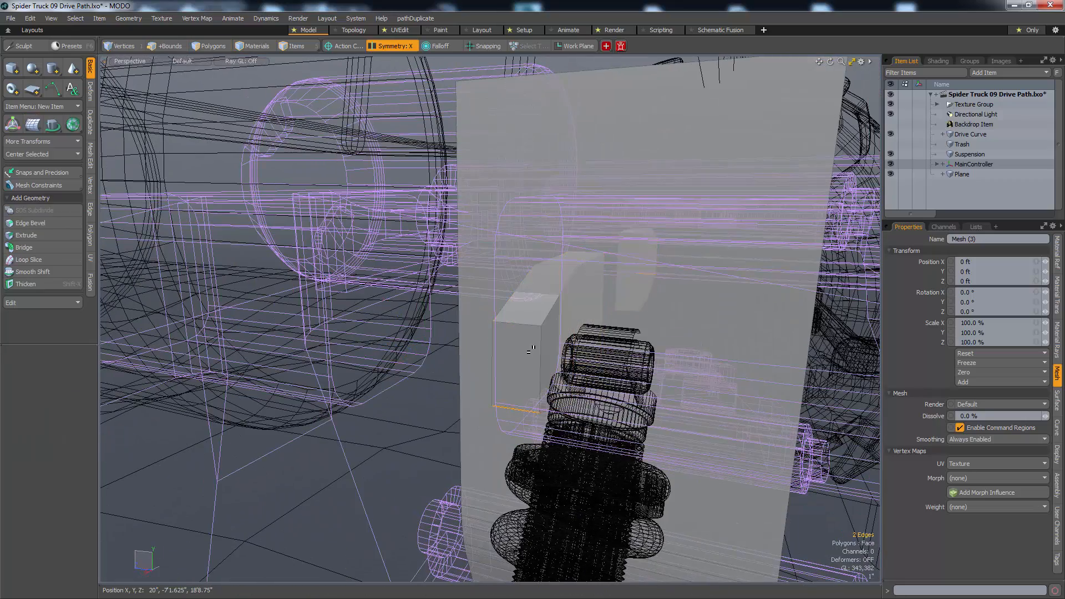
pyautogui.press('b')
pyautogui.moveTo(513, 383)
pyautogui.mouseDown()
pyautogui.moveTo(580, 347)
pyautogui.moveTo(549, 382)
pyautogui.mouseUp()
# - Duplicate the rounded bracket and move the copy along Z to the other side of the shock mount
pyautogui.press('3')
pyautogui.click(584, 336)
pyautogui.doubleClick(575, 352)
pyautogui.press('w')
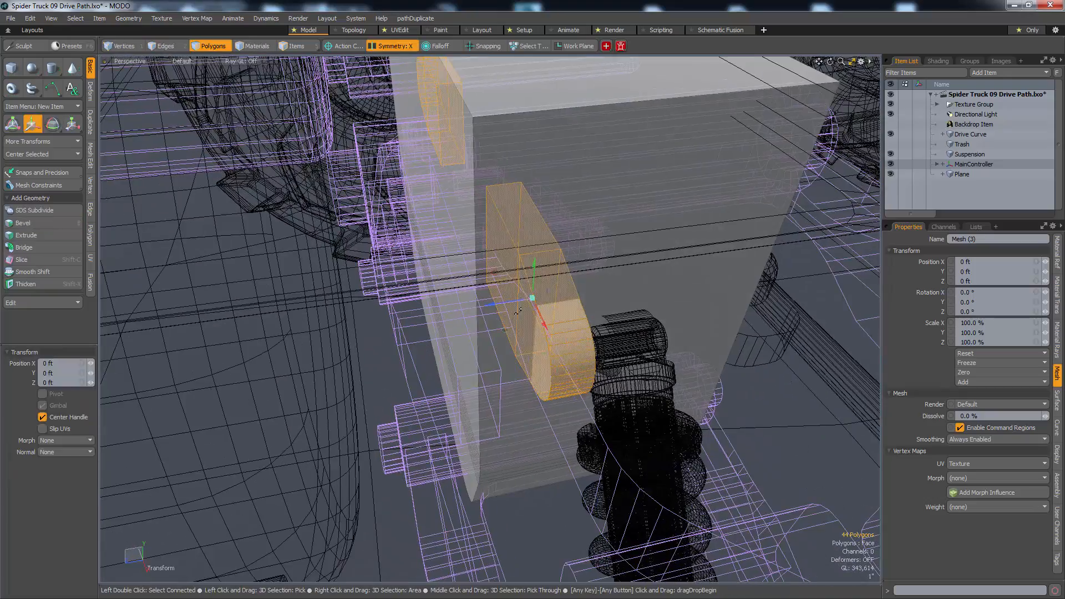
pyautogui.moveTo(495, 303); pyautogui.dragTo(522, 268)
pyautogui.moveTo(643, 339); pyautogui.dragTo(564, 335)
# - Duplicate the box's outer side face and scale the copy to 34% in Z as a strip between the two brackets
pyautogui.press('1')
pyautogui.scroll(-3, 531, 302)
pyautogui.press('3')
pyautogui.click(620, 256)
pyautogui.press('r')
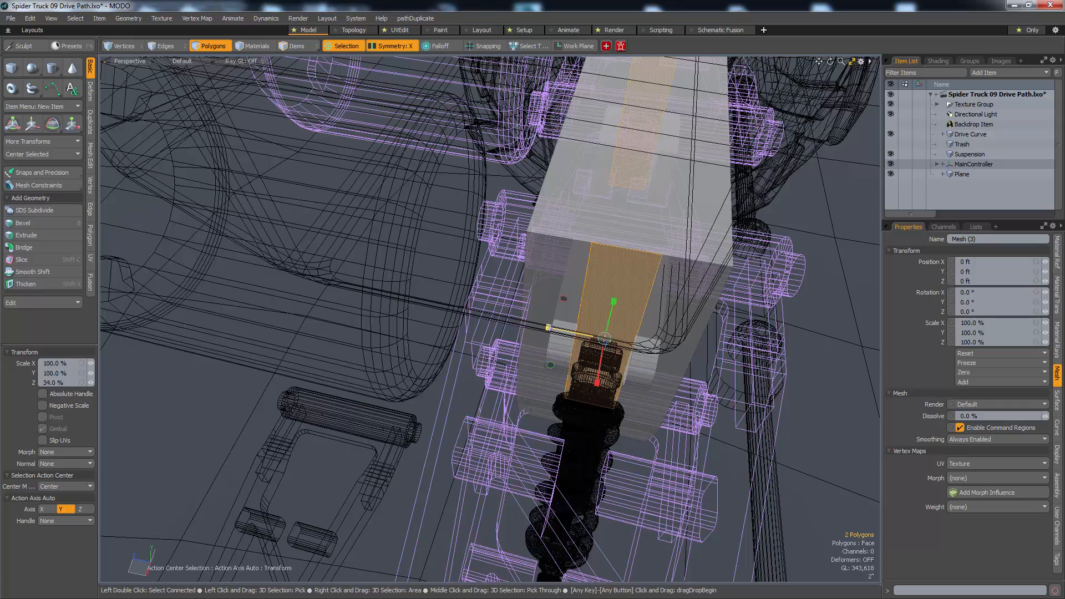
# - Raise the top edge of the narrow strip between the brackets by about 2.75 in along Y
pyautogui.keyDown('alt'); pyautogui.moveTo(605, 338); pyautogui.dragTo(564, 398); pyautogui.keyUp('alt')
pyautogui.press('w')
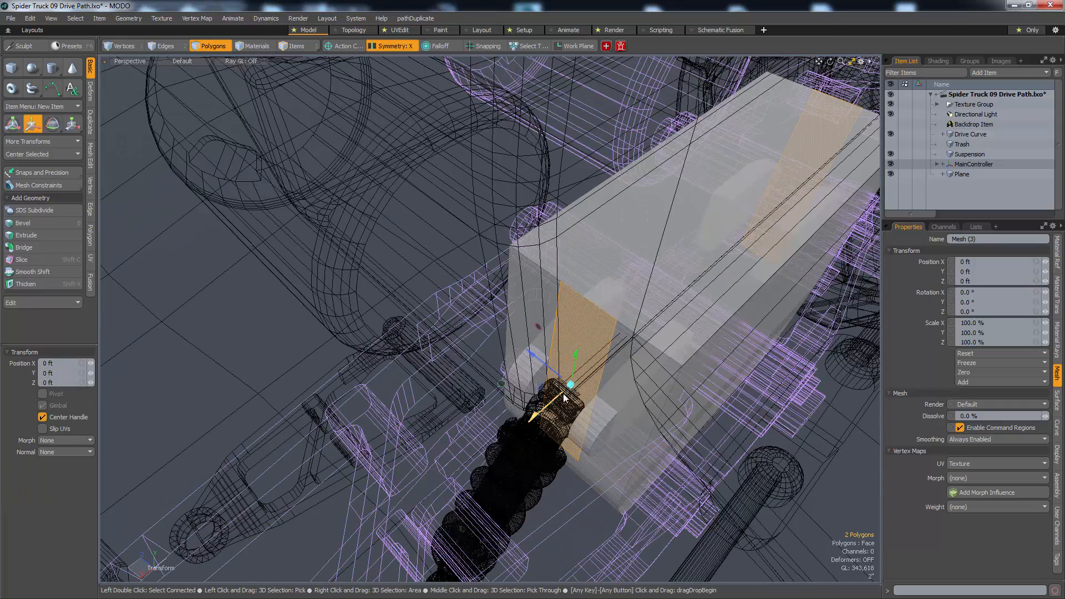
pyautogui.press('space')
pyautogui.press('2')
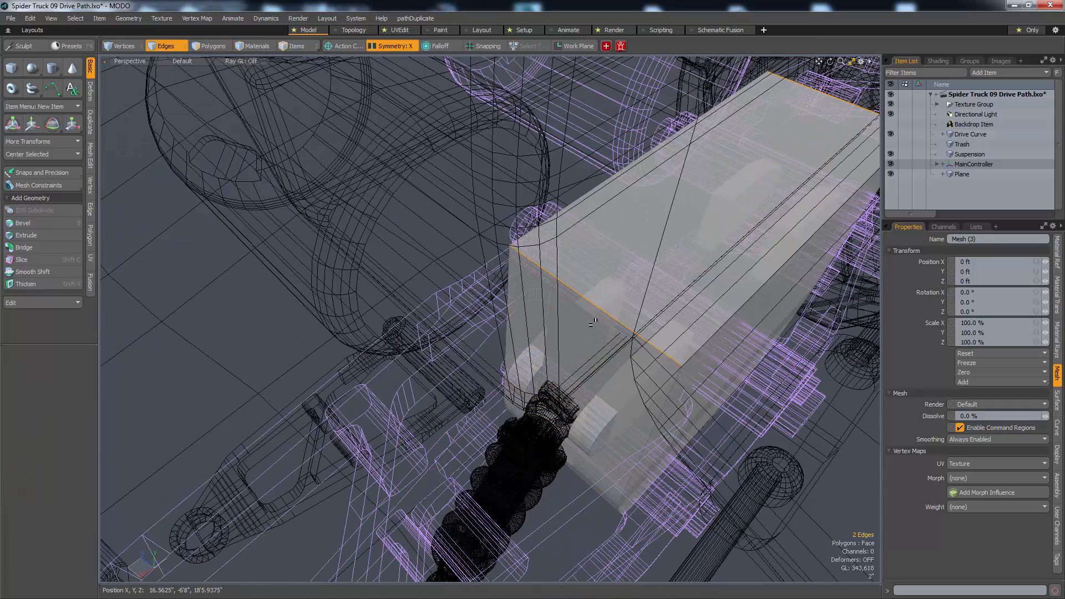
pyautogui.press('w')
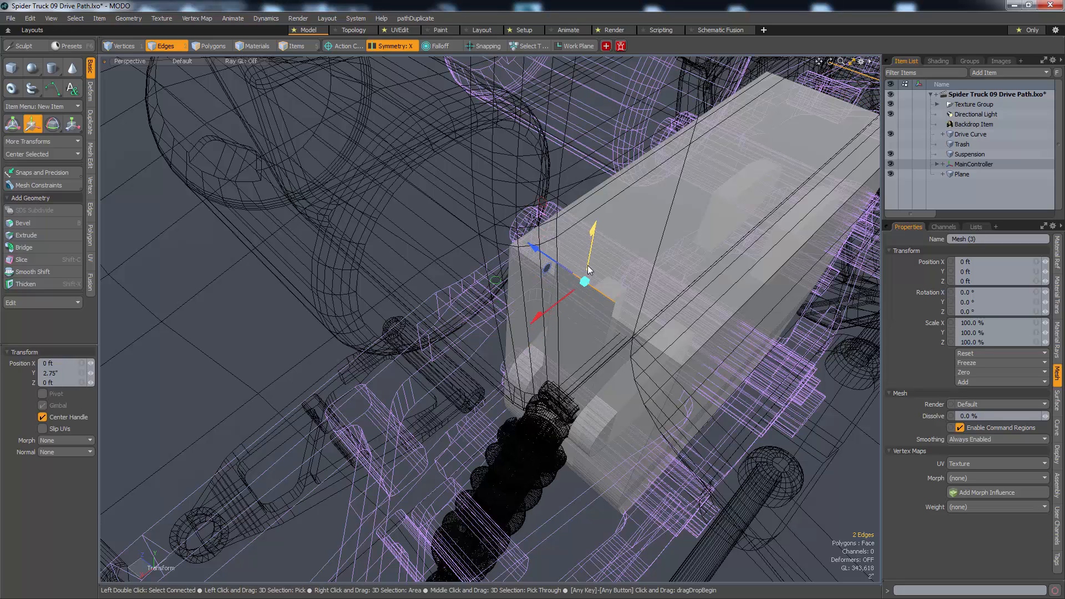
# - Thicken the strip polygons on both sides of the box into solid slabs and adjust their position
pyautogui.press('3')
pyautogui.hotkey('shift', 'x')
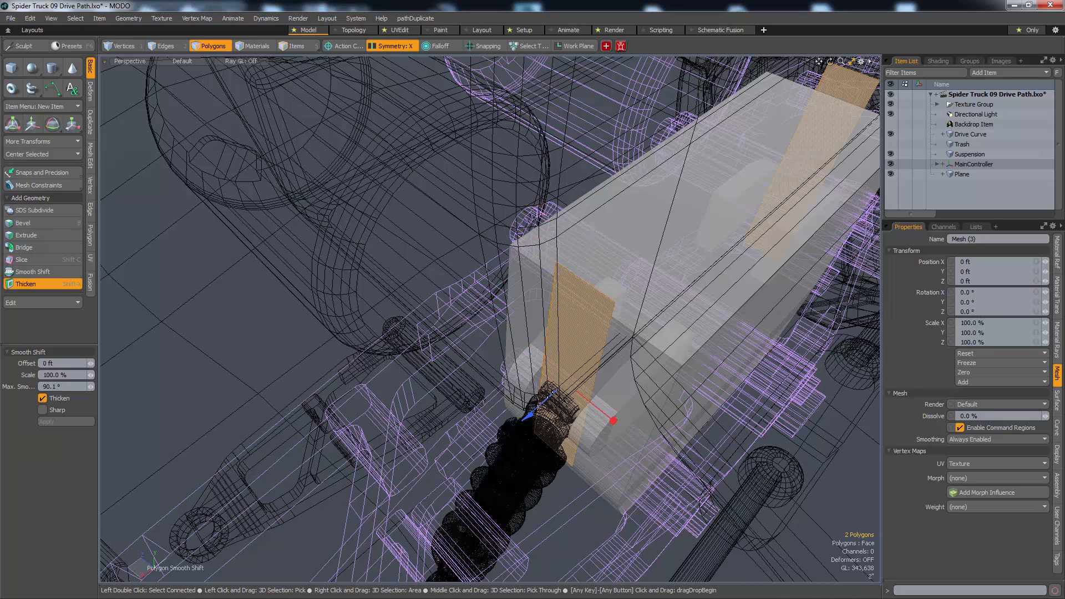
pyautogui.moveTo(549, 400); pyautogui.dragTo(555, 360)
pyautogui.moveTo(472, 408); pyautogui.dragTo(469, 438)
pyautogui.press('space')
pyautogui.press('w')
pyautogui.press('space')
# - Bevel the selected long upright edges where the thickened strips meet the box
pyautogui.press('2')
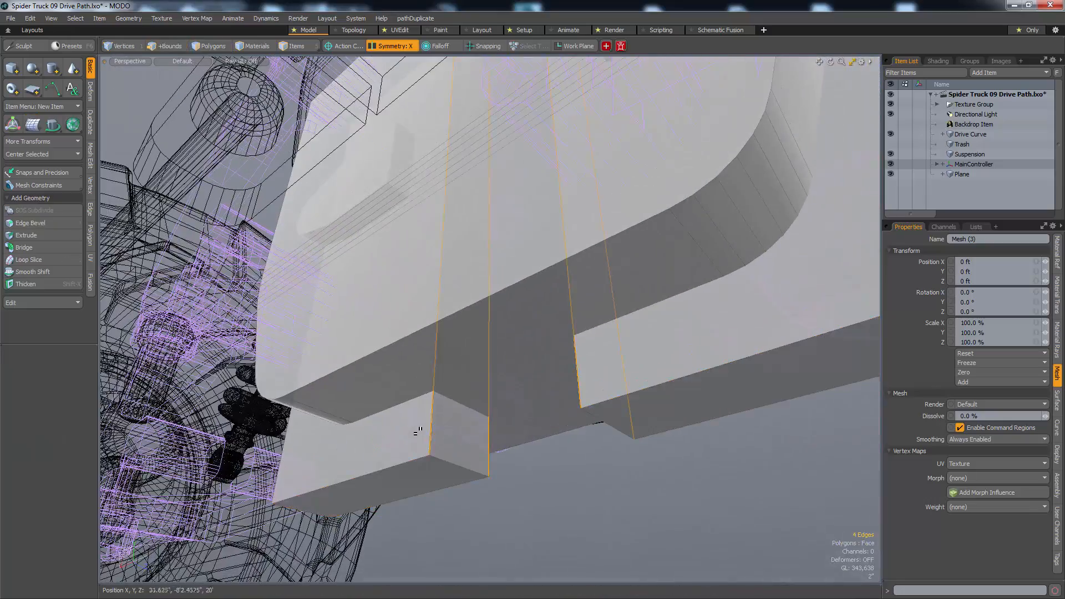
pyautogui.press('b')
pyautogui.keyDown('alt'); pyautogui.moveTo(440, 433); pyautogui.dragTo(633, 288); pyautogui.keyUp('alt')
pyautogui.press('space')
# - Select the box and strip faces, and undo the strip work back to the plain box with its brackets
pyautogui.press('3')
pyautogui.doubleClick(643, 264)
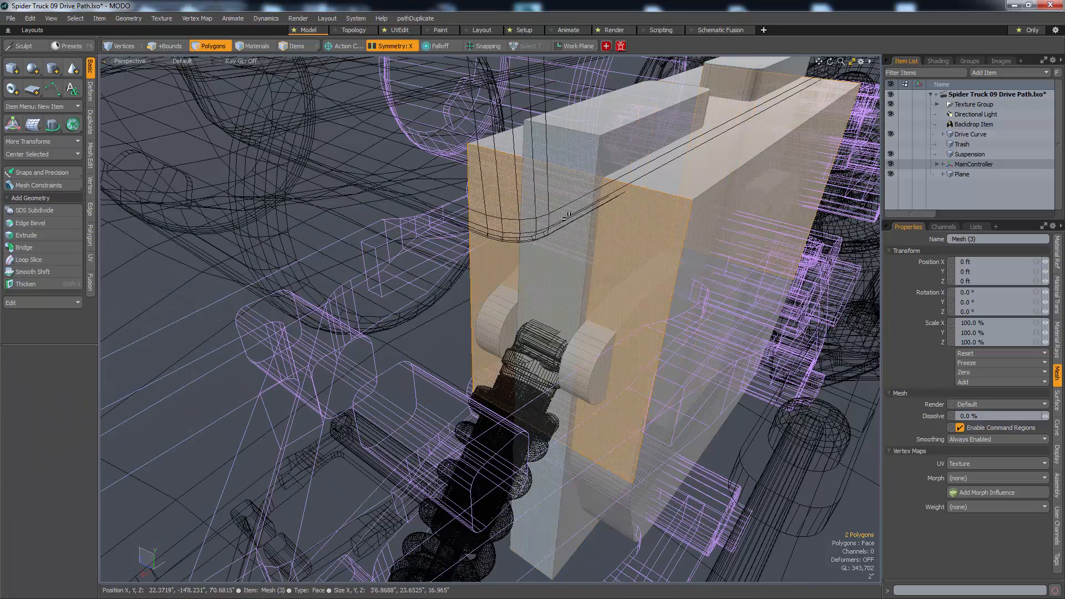
pyautogui.keyDown('shift'); pyautogui.doubleClick(566, 217); pyautogui.keyUp('shift')
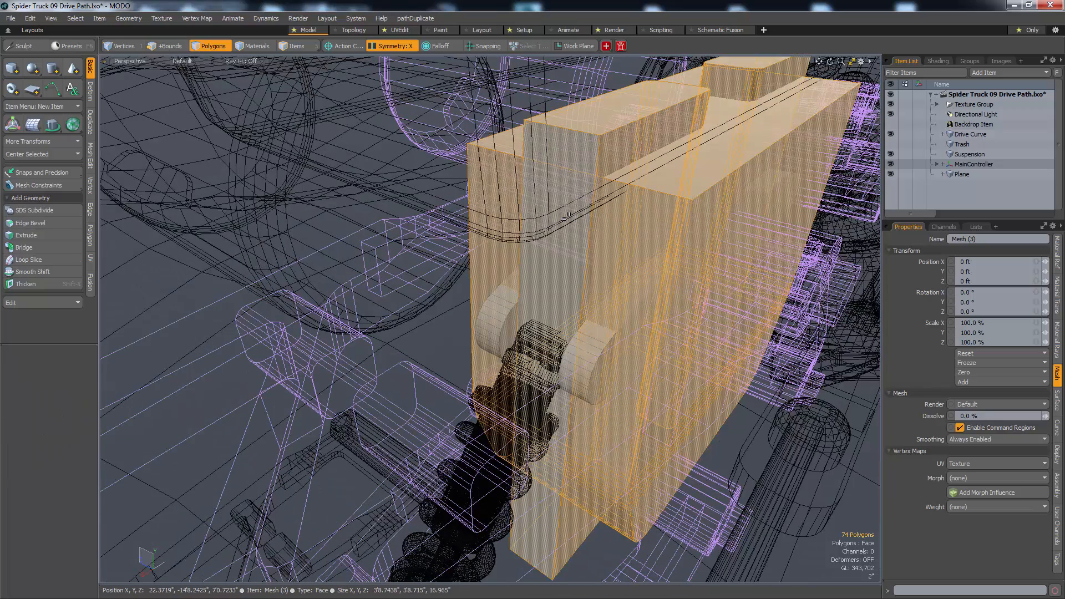
pyautogui.click(577, 244)
pyautogui.keyDown('alt'); pyautogui.moveTo(585, 253); pyautogui.dragTo(529, 267); pyautogui.keyUp('alt')
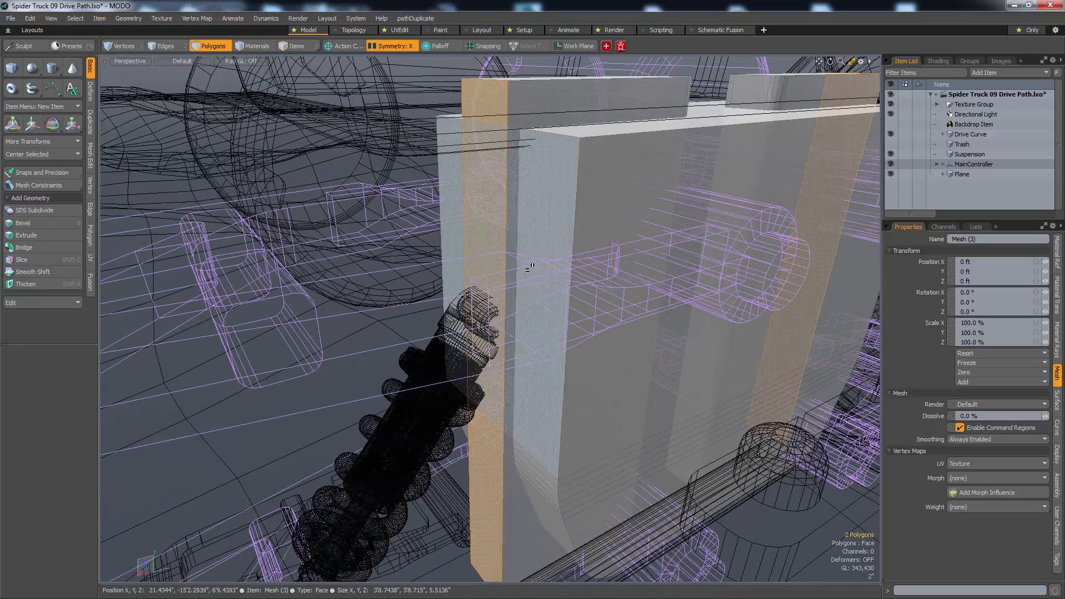
pyautogui.hotkey('ctrl', 'z')
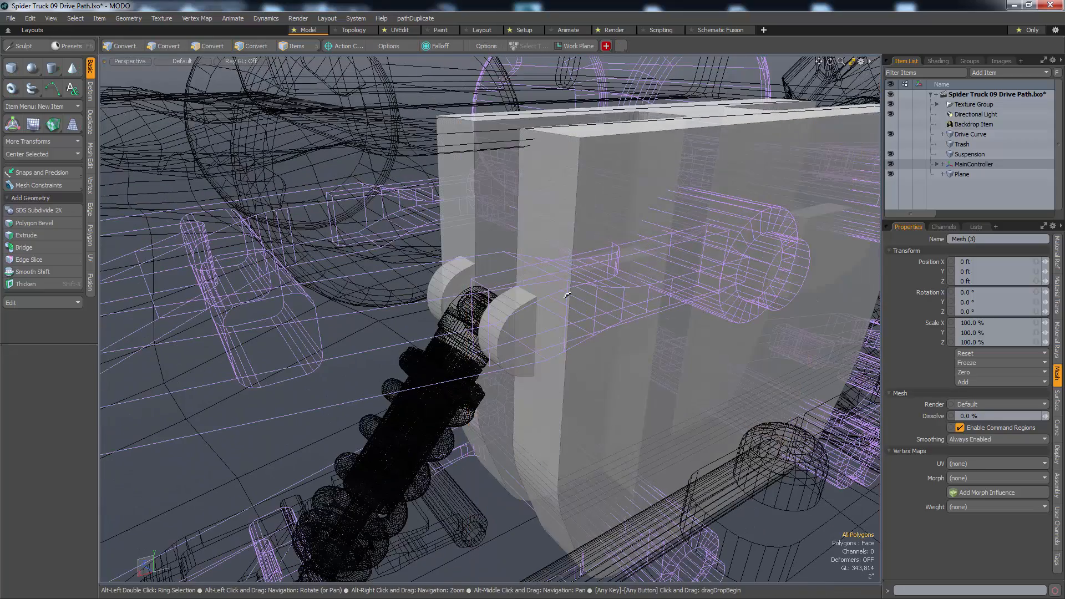
# - Draw a mirrored pair of flat rectangular panels at the box's front and move them 8.25 in in X and 8.5 in in Y
pyautogui.keyDown('alt'); pyautogui.moveTo(527, 272); pyautogui.dragTo(392, 270); pyautogui.keyUp('alt')
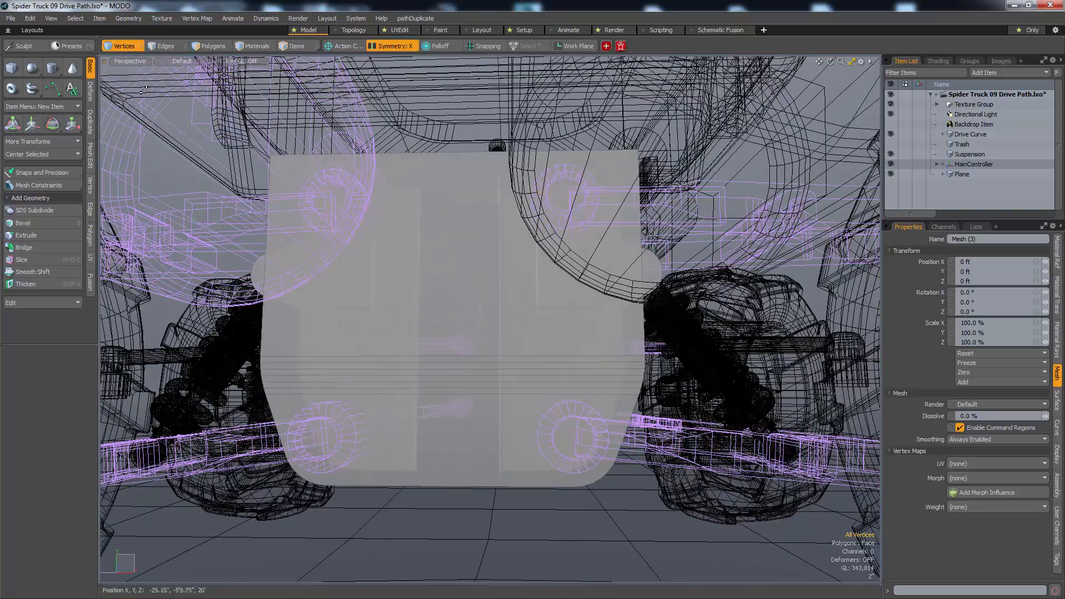
pyautogui.moveTo(179, 349); pyautogui.dragTo(391, 375)
pyautogui.press('3')
pyautogui.click(244, 466)
pyautogui.press('w')
pyautogui.keyDown('alt'); pyautogui.moveTo(222, 433); pyautogui.dragTo(279, 436); pyautogui.keyUp('alt')
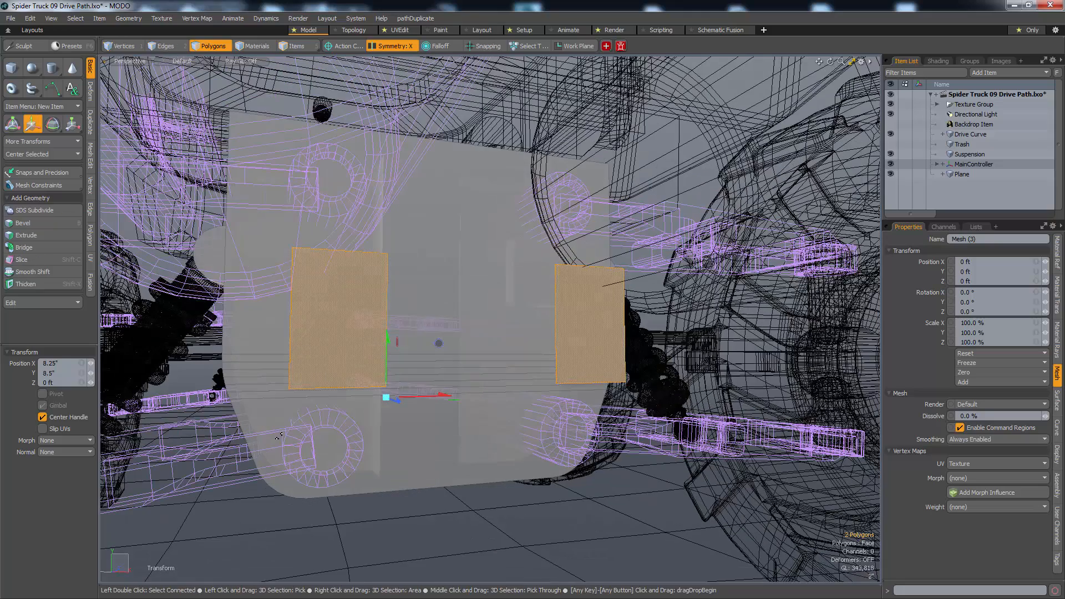
# - Lower the panels' top edges along Y and extend those edges upward as a second section
pyautogui.press('1')
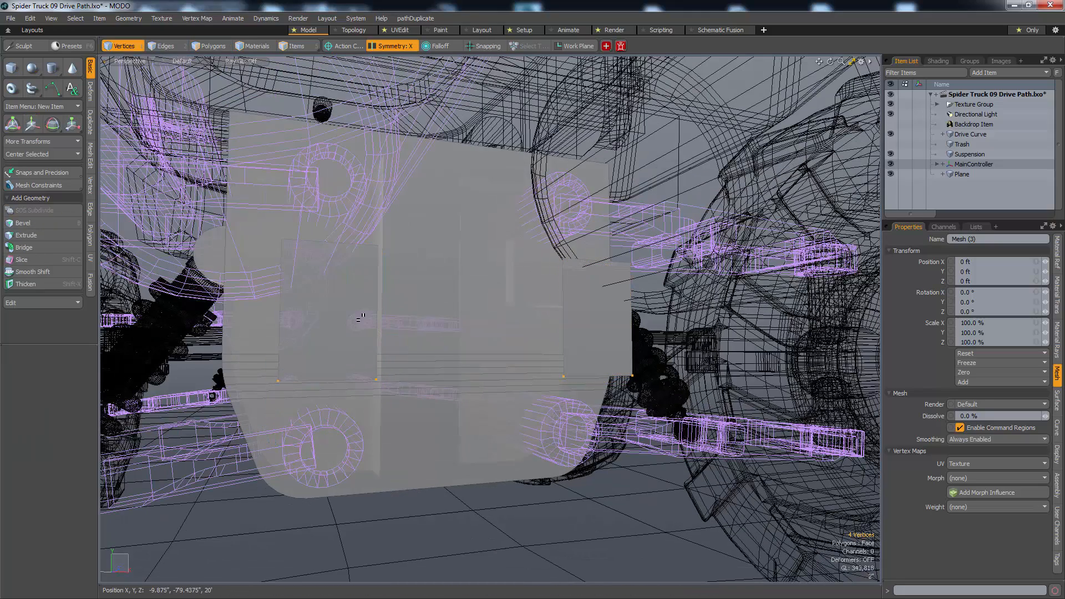
pyautogui.press('w')
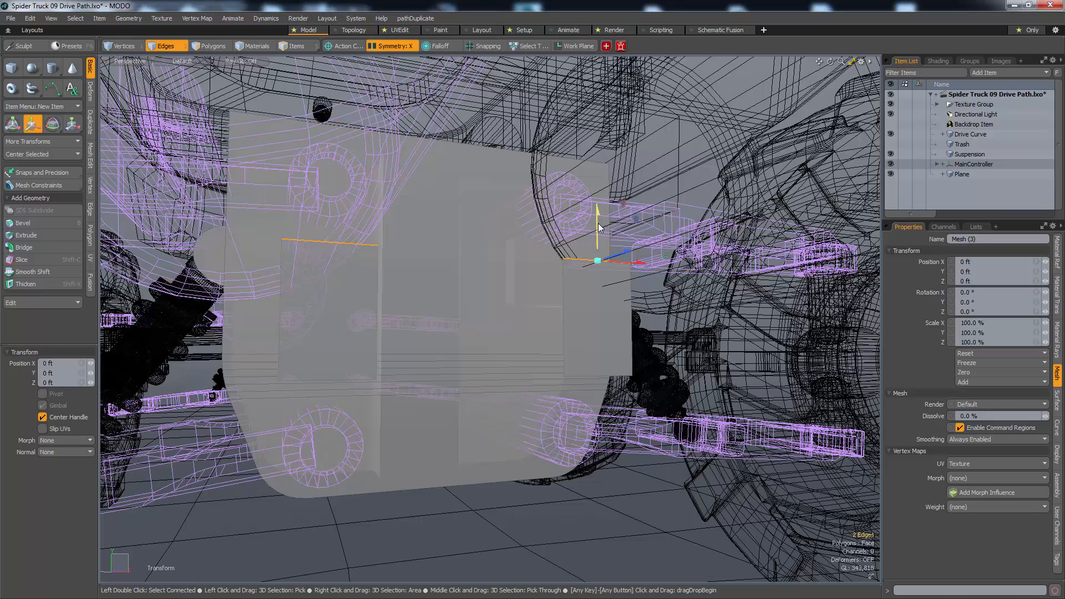
pyautogui.moveTo(598, 228); pyautogui.dragTo(599, 288)
pyautogui.press('z')
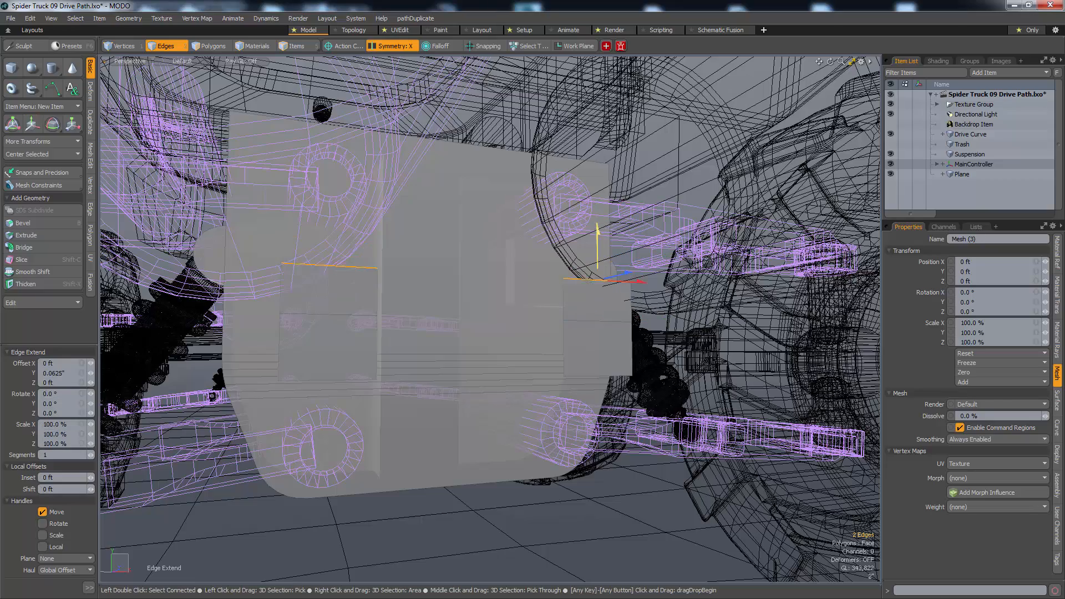
pyautogui.keyDown('alt'); pyautogui.moveTo(598, 189); pyautogui.dragTo(559, 260); pyautogui.keyUp('alt')
# - Move the inner upright edges of the panels' upper sections toward the centre by 5.75 in along X
pyautogui.click(527, 282)
pyautogui.press('w')
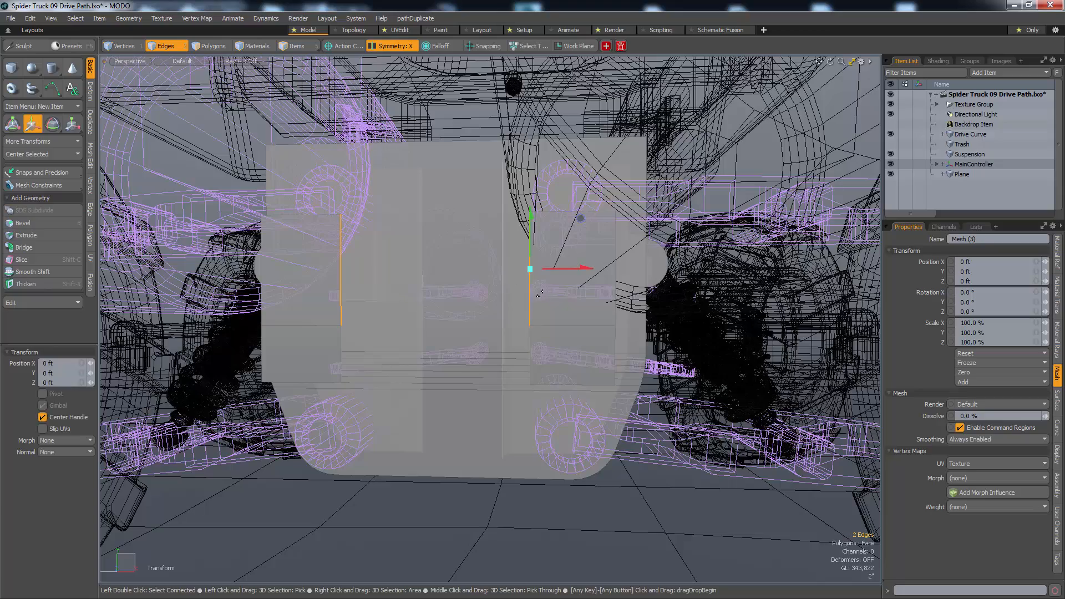
pyautogui.moveTo(556, 272); pyautogui.dragTo(544, 309)
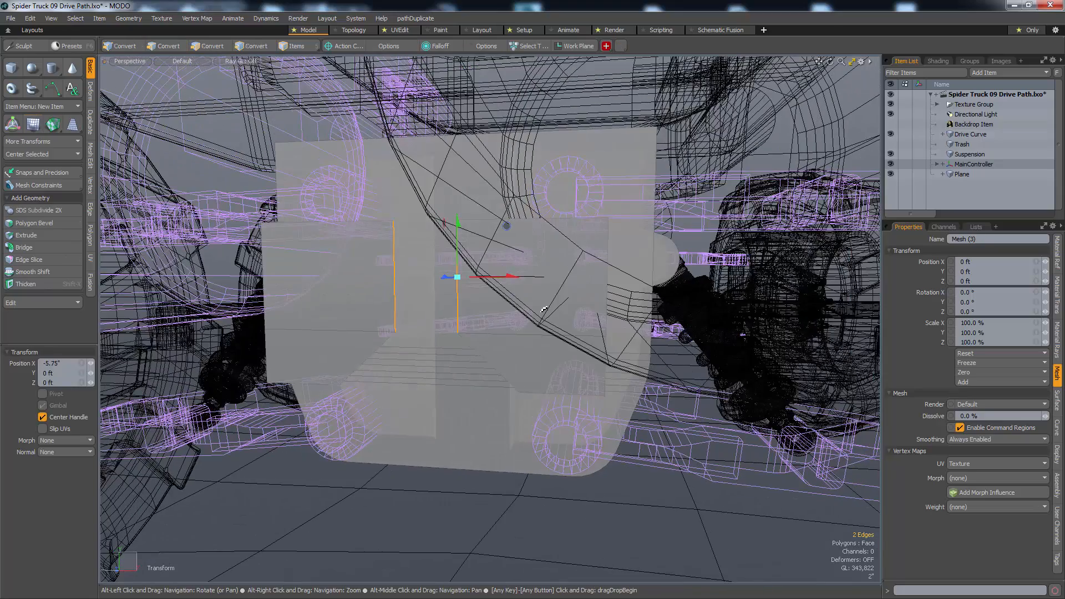
# - Try to shift the outer upright edges of the panels' upper sections outward by about 1.25 in along X
pyautogui.press('q')
pyautogui.click(613, 284)
pyautogui.press('w')
pyautogui.moveTo(646, 276); pyautogui.dragTo(659, 276)
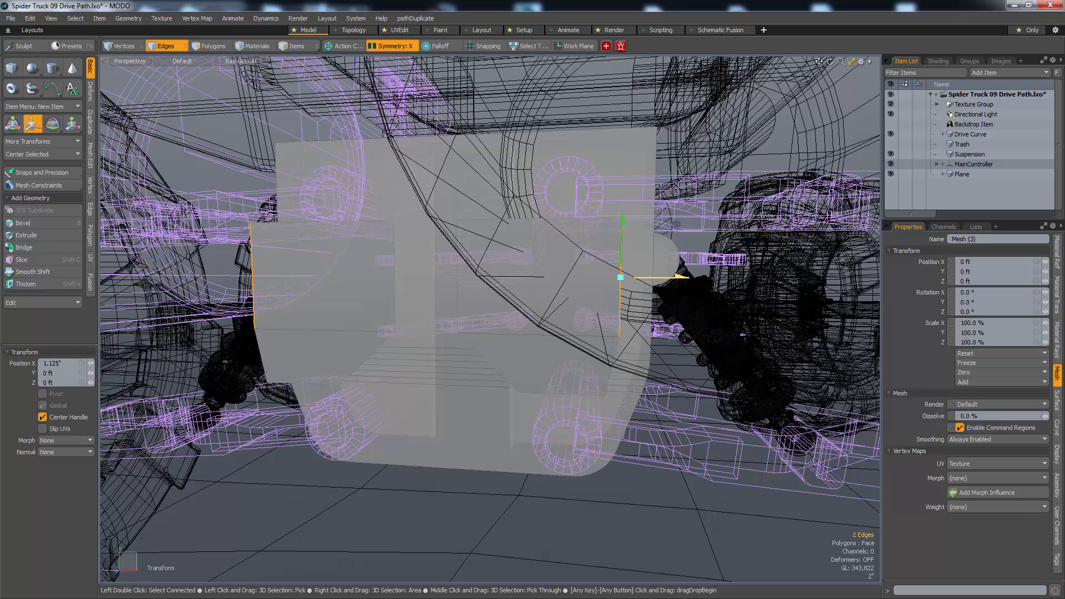
pyautogui.press('KP_3')
pyautogui.press('KP_2')
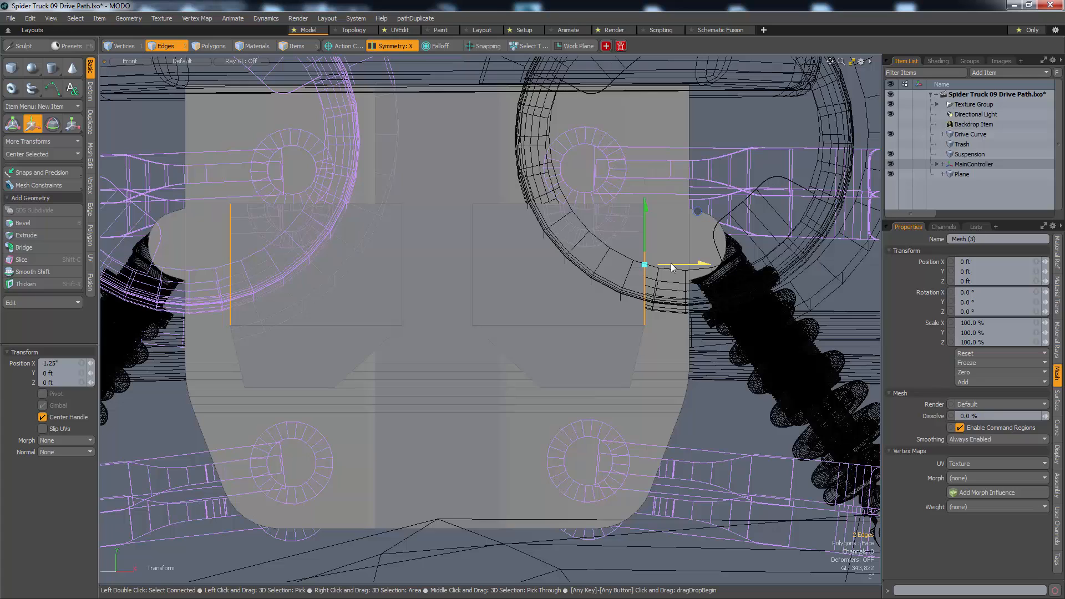
pyautogui.moveTo(670, 263); pyautogui.dragTo(659, 268)
pyautogui.hotkey('ctrl', 'z')
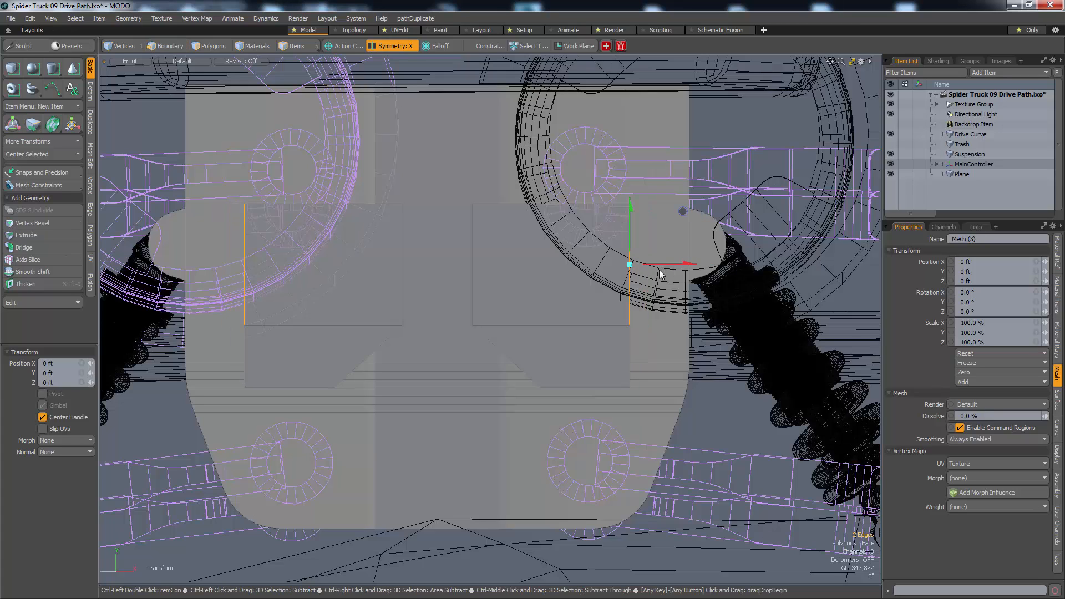
# - Lower the top edges of both panels by 1.75 in along Y
pyautogui.press('space')
pyautogui.click(559, 196)
pyautogui.press('w')
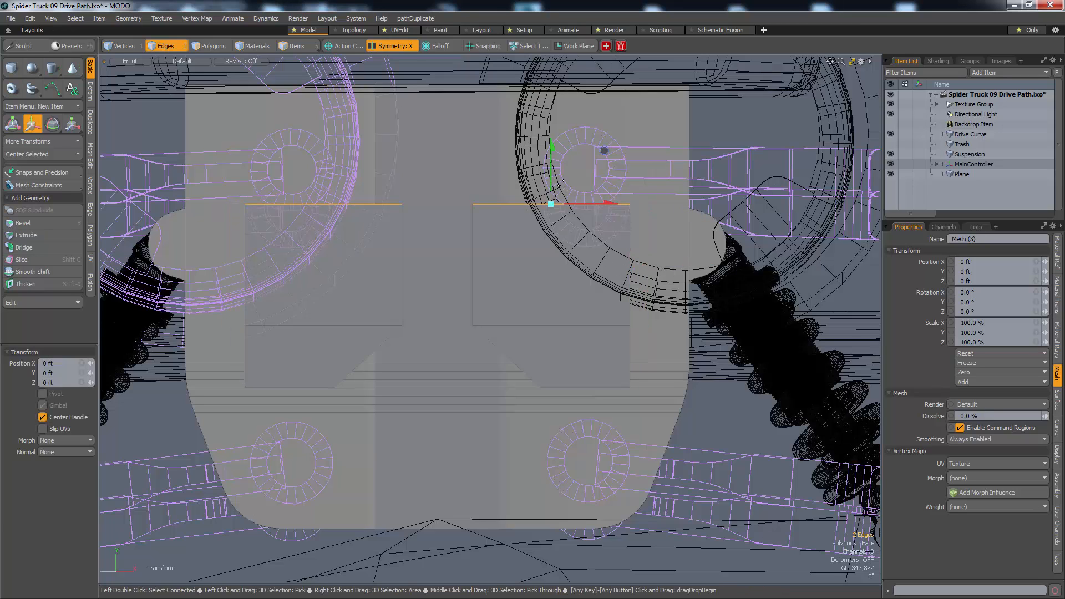
pyautogui.moveTo(551, 179); pyautogui.dragTo(551, 179)
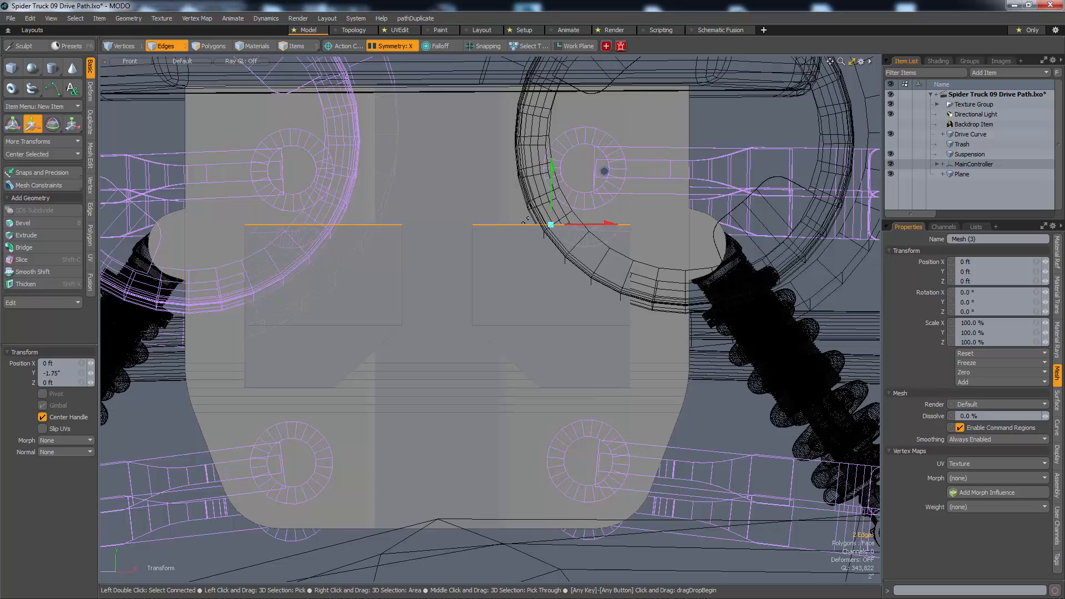
# - Move the panels' outer upright edges outward along X and pull their bottom outer corner vertices slightly inward
pyautogui.click(630, 300)
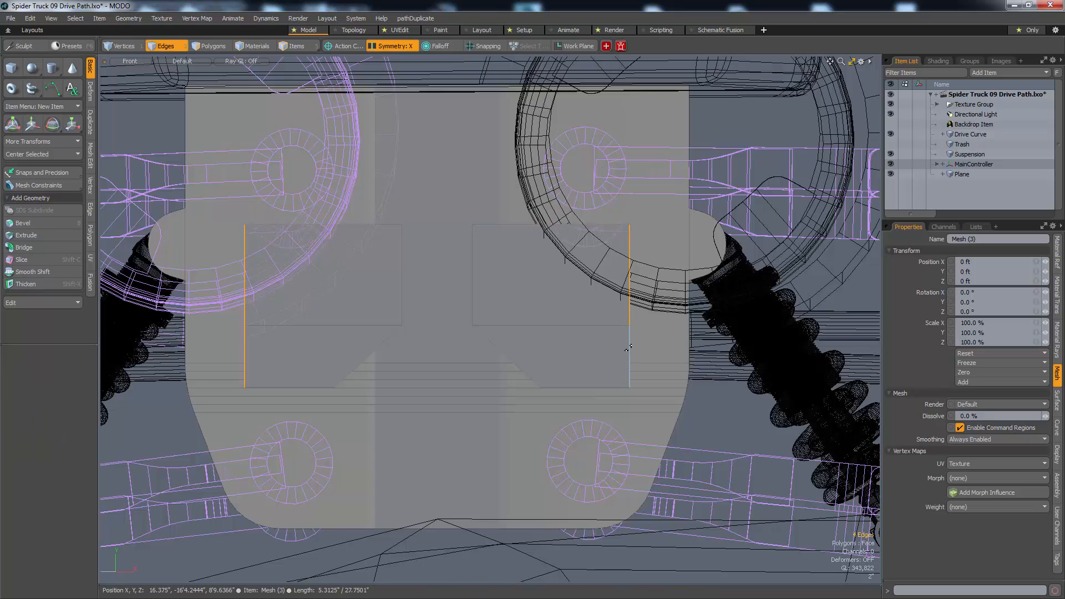
pyautogui.press('w')
pyautogui.moveTo(659, 310)
pyautogui.mouseDown()
pyautogui.moveTo(693, 311)
pyautogui.moveTo(673, 309)
pyautogui.mouseUp()
pyautogui.hotkey('ctrl', 'z')
pyautogui.press('1')
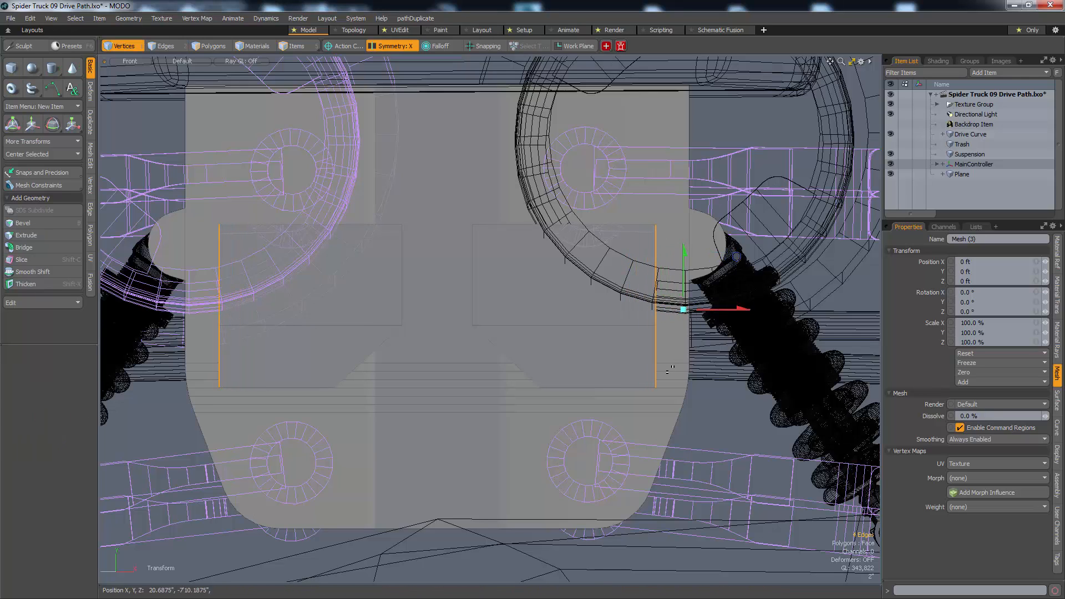
pyautogui.click(667, 379)
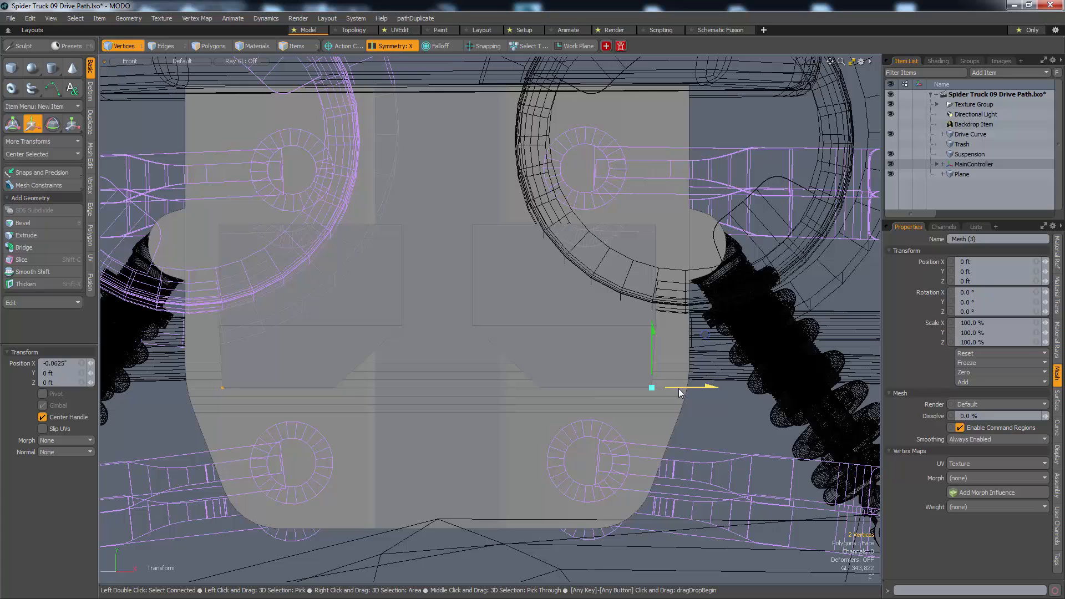
# - Bevel the horizontal edge across the middle of each panel to smooth the bend in its outline
pyautogui.press('2')
pyautogui.click(594, 326)
pyautogui.press('b')
pyautogui.moveTo(593, 325); pyautogui.dragTo(599, 321)
pyautogui.press('q')
# - Vertex-bevel the panels' lower and upper corners at round level 5, using an inset of about 3.87 in on the upper corners
pyautogui.press('1')
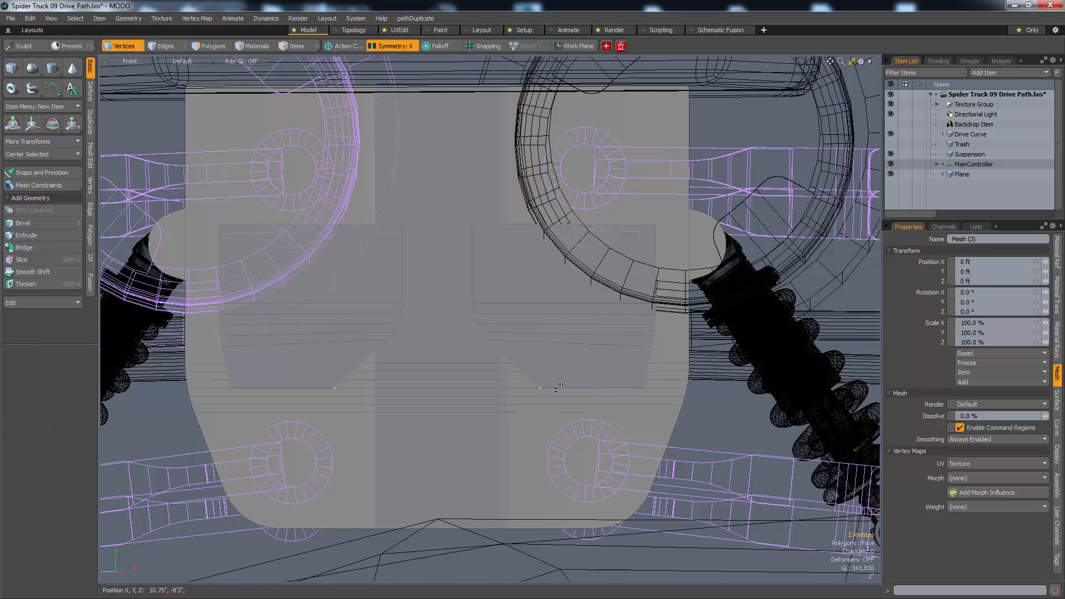
pyautogui.keyDown('shift'); pyautogui.click(644, 387); pyautogui.keyUp('shift')
pyautogui.press('b')
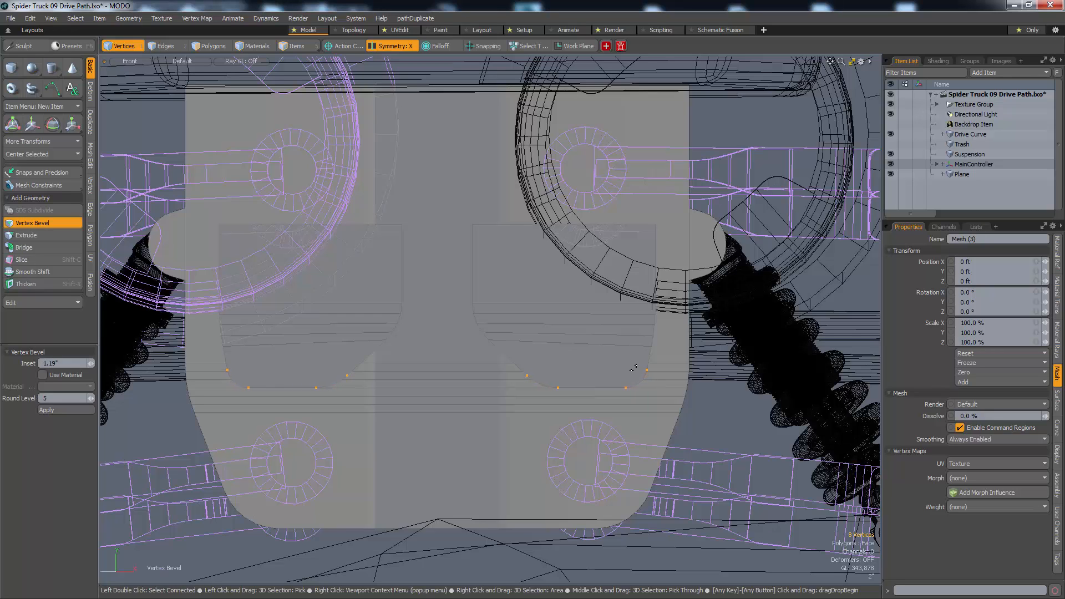
pyautogui.press('q')
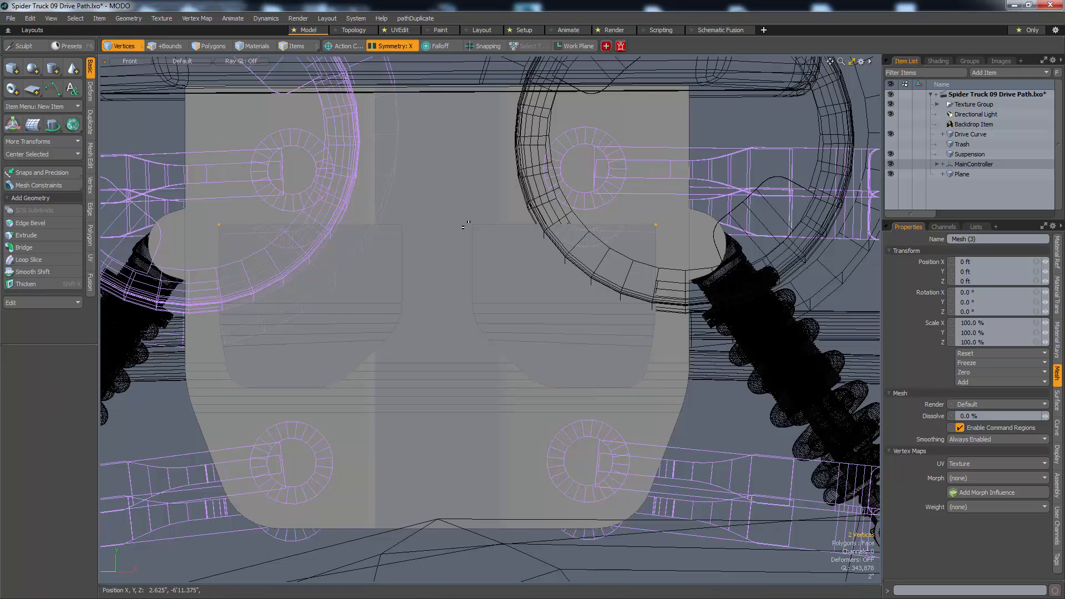
pyautogui.press('b')
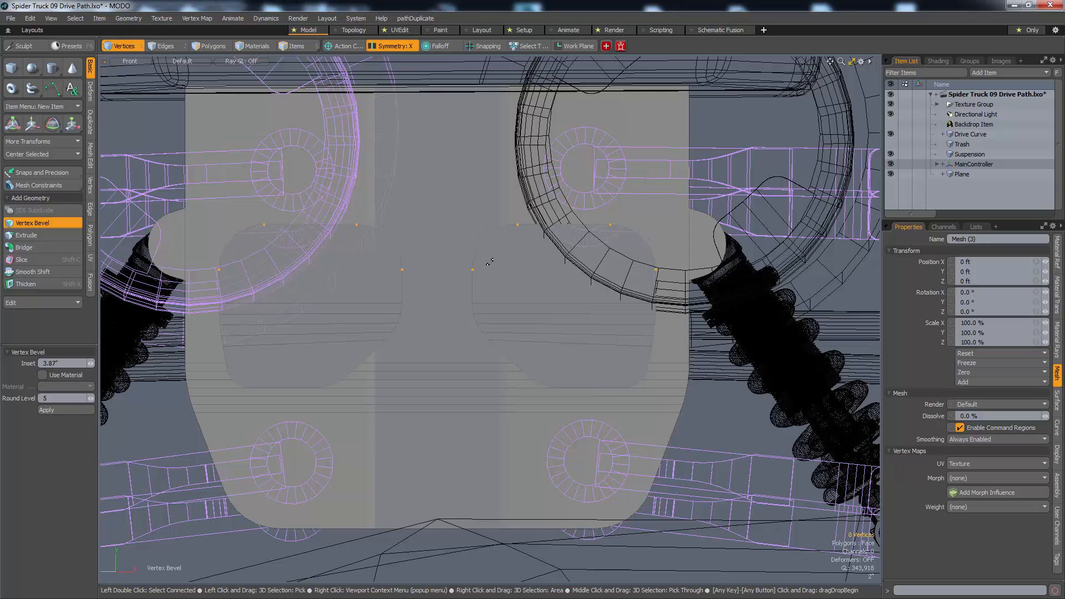
pyautogui.press('q')
# - With symmetry off, draw a flat rectangle about 8.8 by 13.2 in at the box's lower middle and select it
pyautogui.keyDown('alt'); pyautogui.moveTo(407, 381); pyautogui.dragTo(431, 345); pyautogui.keyUp('alt')
pyautogui.click(11, 68)
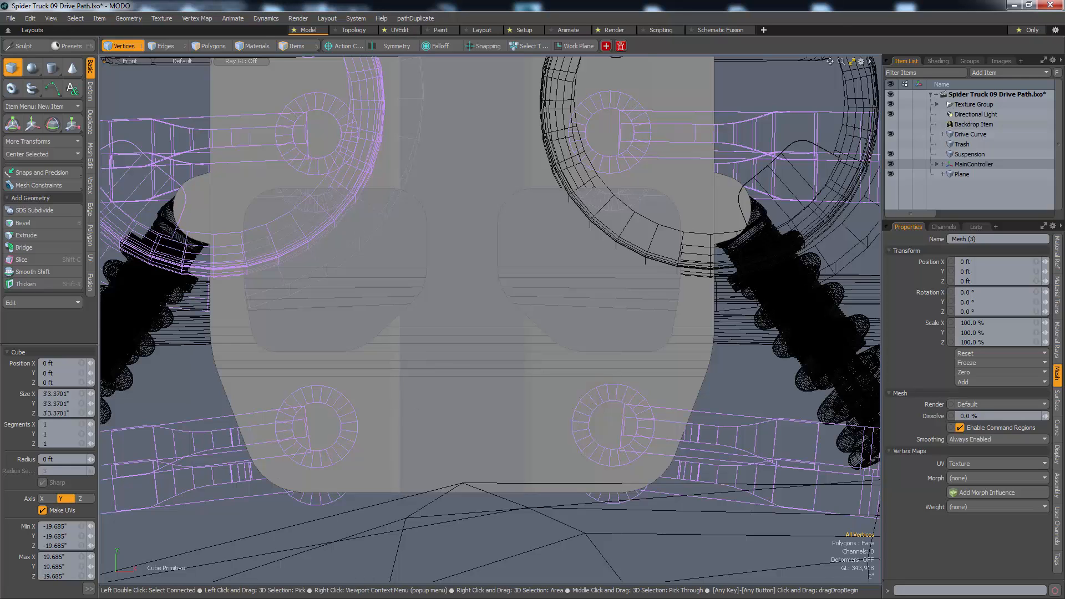
pyautogui.moveTo(479, 461); pyautogui.dragTo(518, 511)
pyautogui.press('q')
pyautogui.press('3')
pyautogui.click(501, 464)
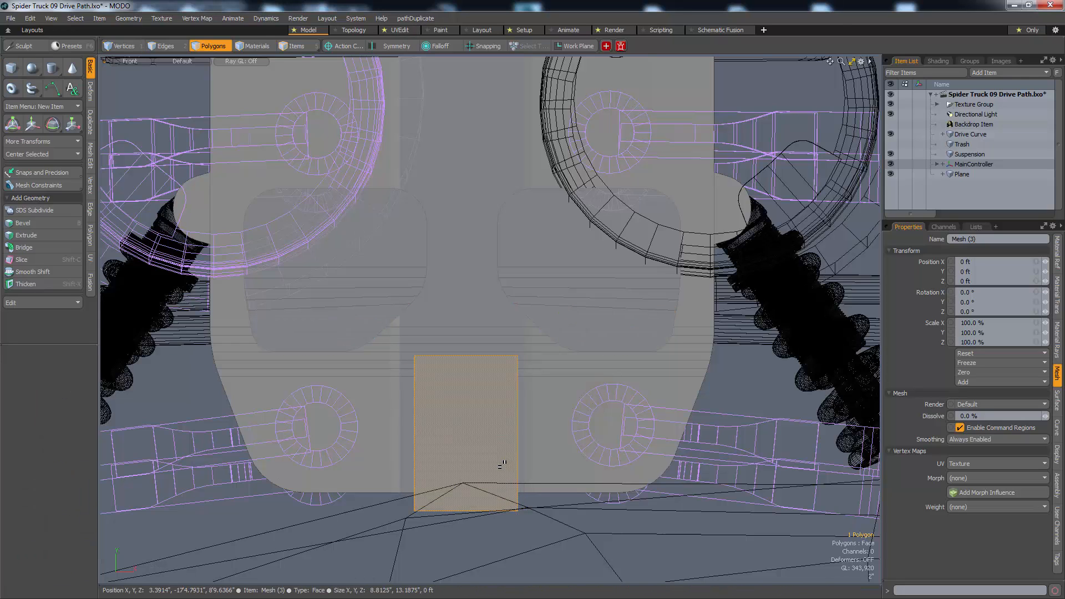
# - Move the rectangle up 2 in along Y and center it on the model's centreline
pyautogui.press('w')
pyautogui.moveTo(491, 441); pyautogui.dragTo(488, 417)
pyautogui.press('F2')
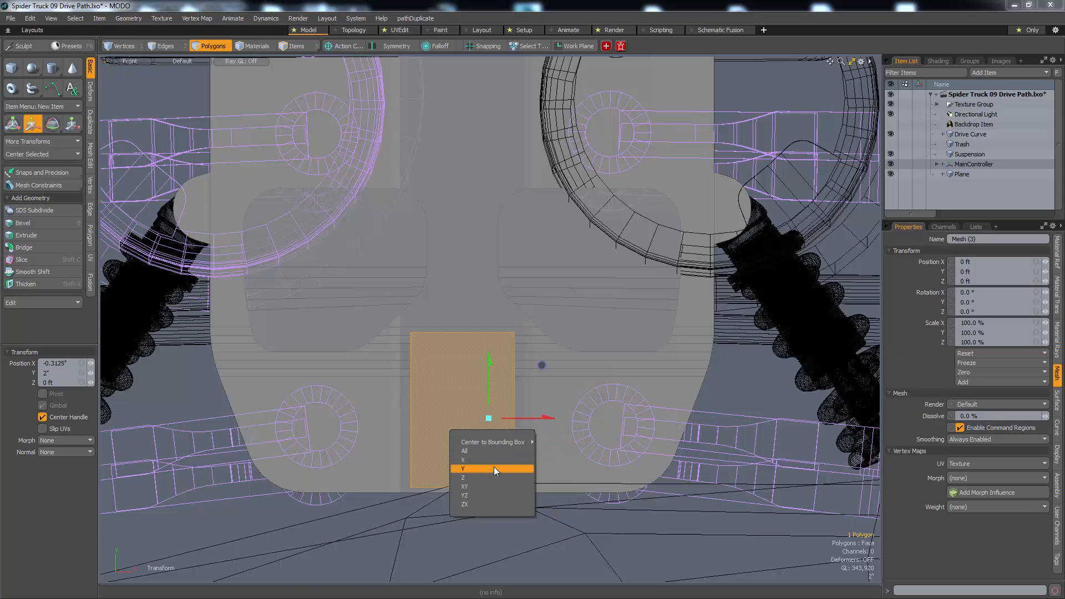
pyautogui.click(493, 466)
# - Raise the rectangle's bottom edge by about 0.8 in and lower its top edge to shorten it
pyautogui.press('2')
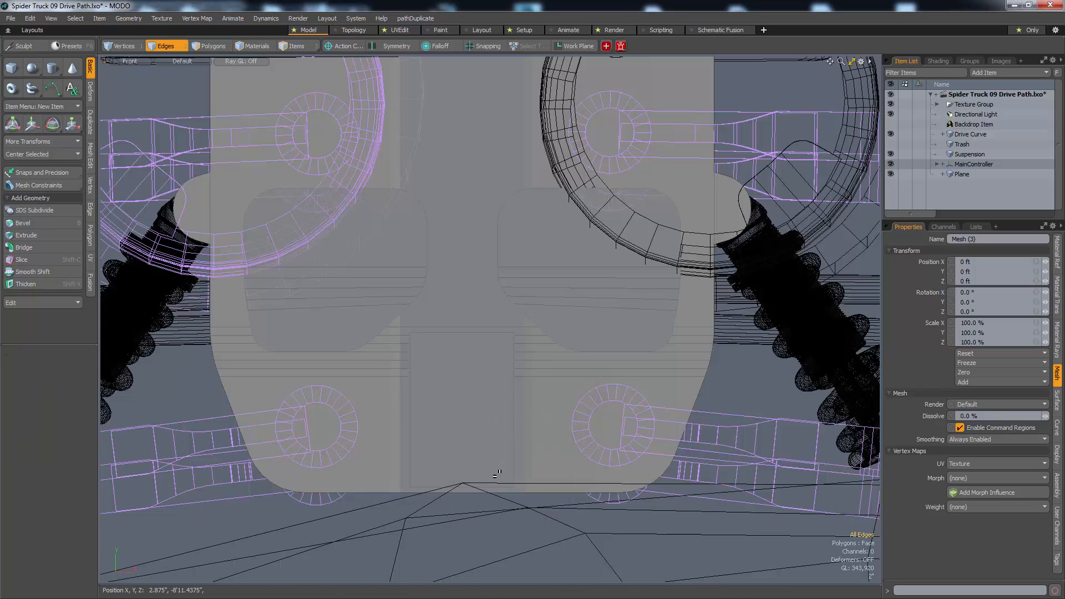
pyautogui.press('w')
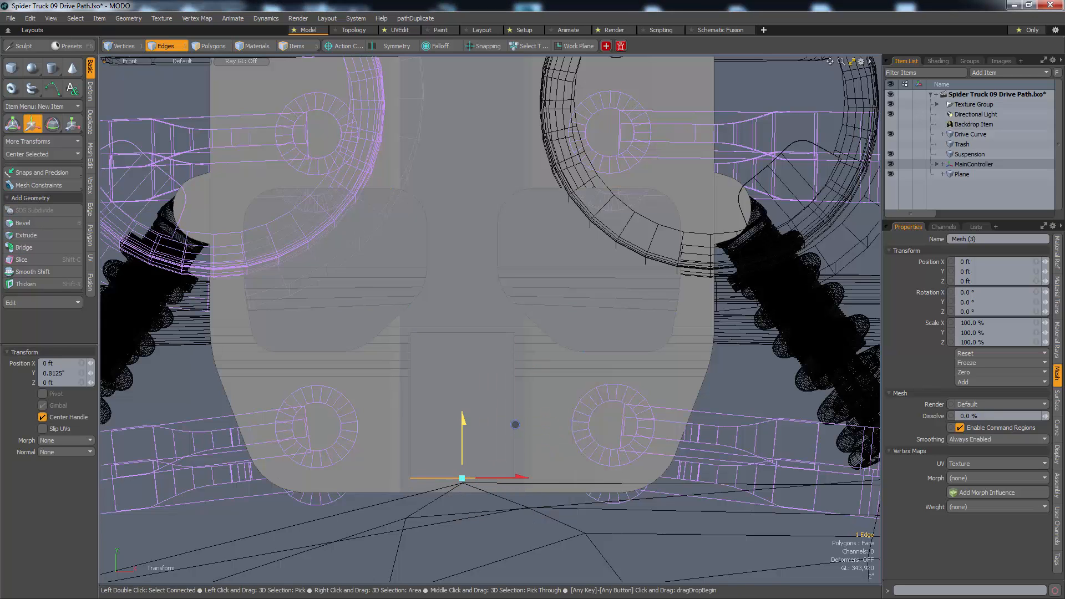
pyautogui.moveTo(462, 469); pyautogui.dragTo(461, 321)
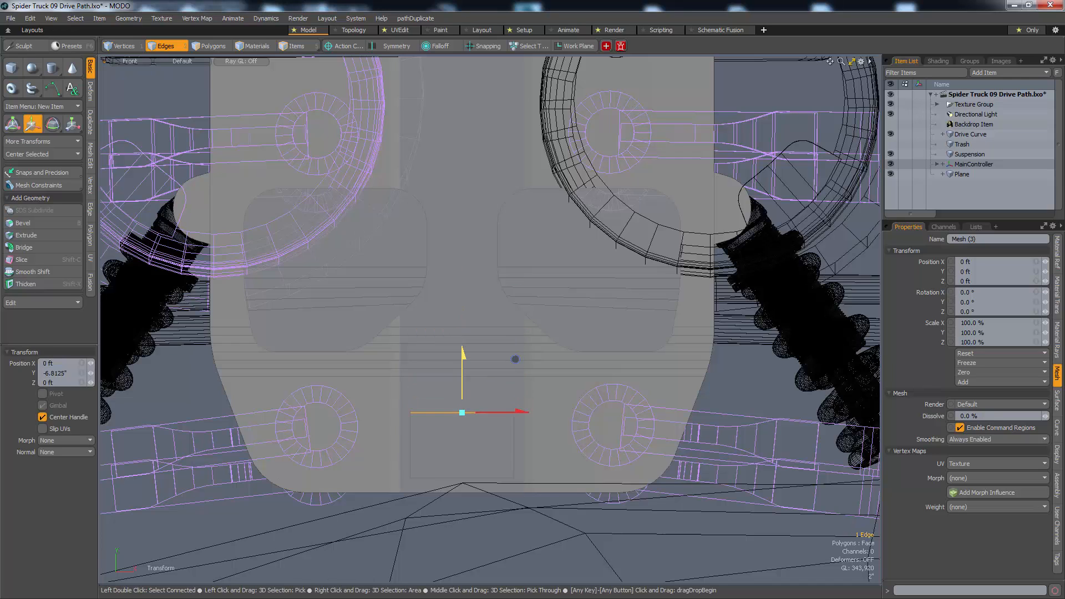
# - Scale the shortened rectangle to 132% in X
pyautogui.press('3')
pyautogui.press('r')
pyautogui.moveTo(527, 438); pyautogui.dragTo(547, 438)
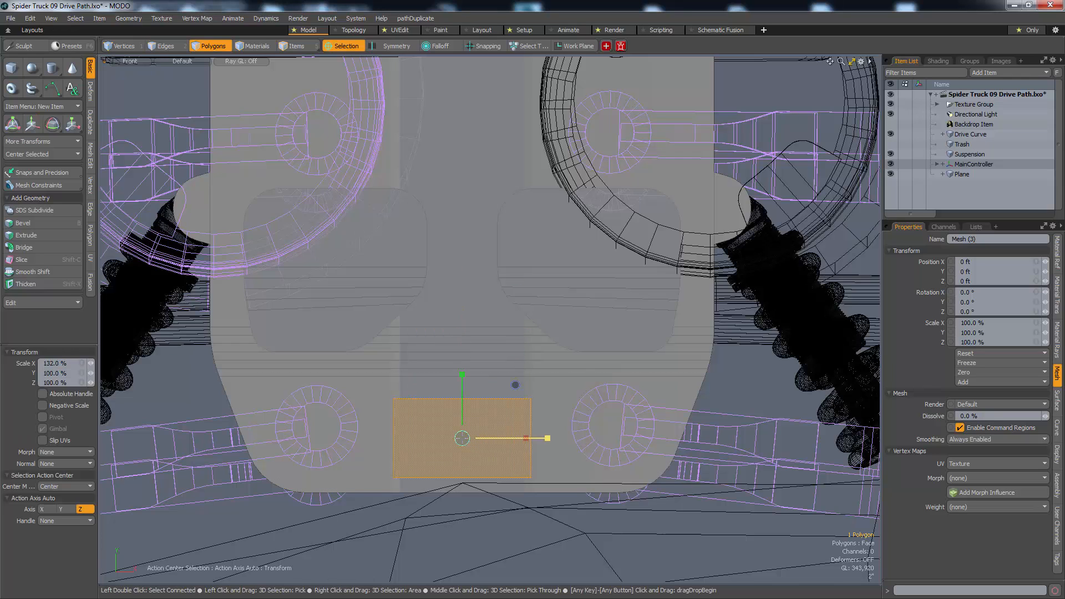
# - Extend the rectangle's top edge upward, scale it narrower, and round its two corners with a 0.56 in, level 5 vertex bevel
pyautogui.press('2')
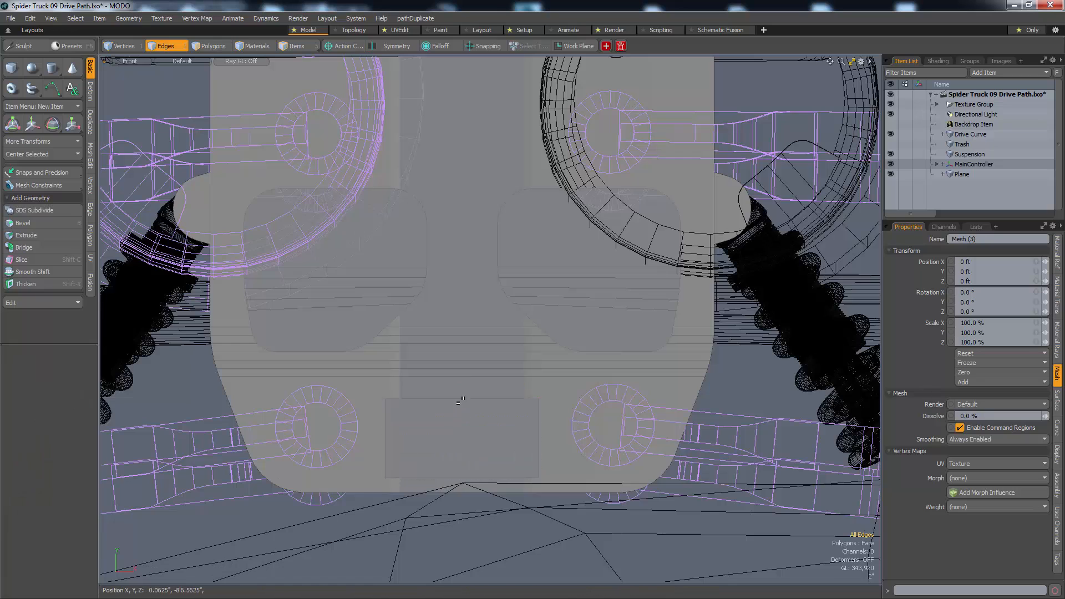
pyautogui.hotkey('shift', 'x')
pyautogui.press('r')
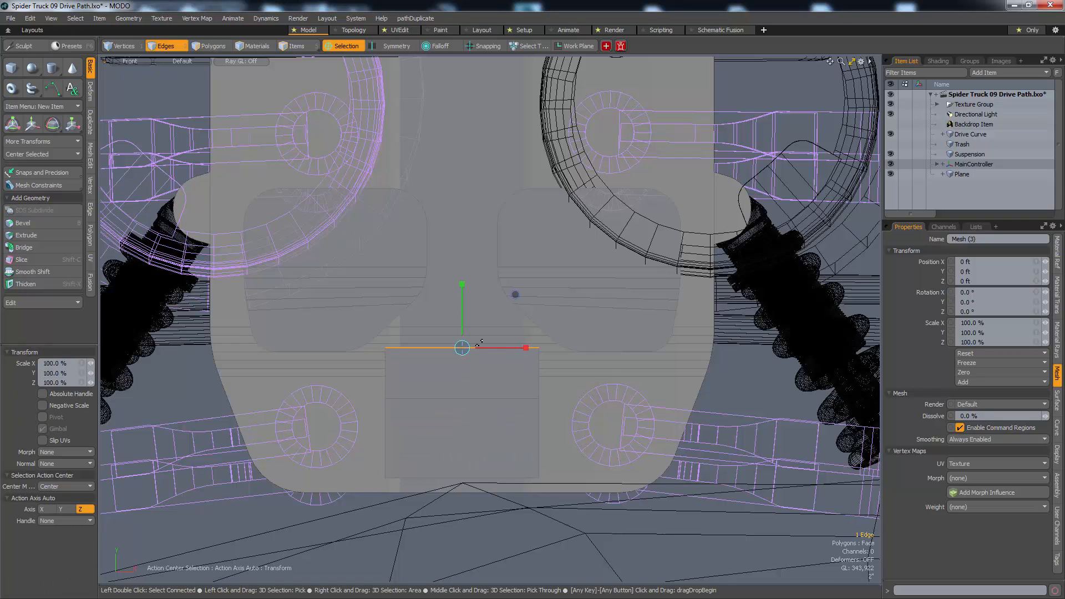
pyautogui.moveTo(488, 348); pyautogui.dragTo(480, 348)
pyautogui.press('w')
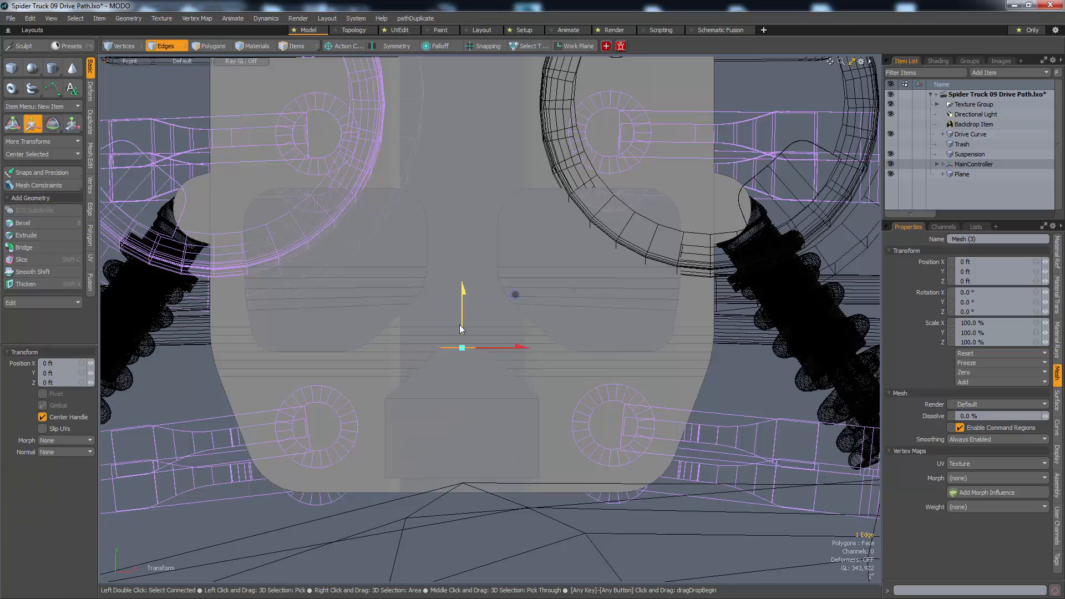
pyautogui.hotkey('alt', '1')
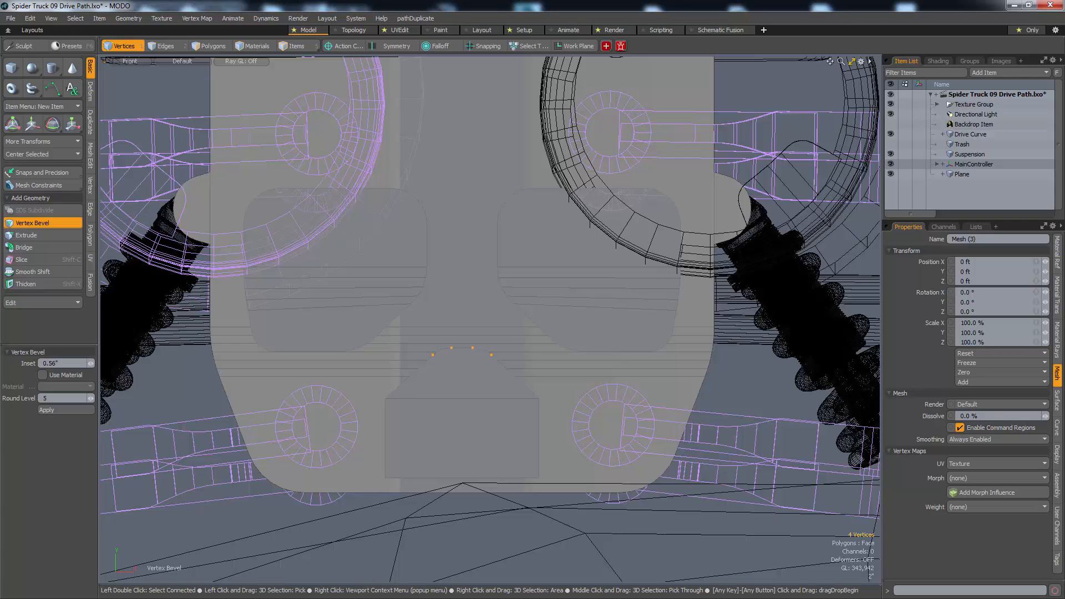
# - Bevel the panel's middle edge 1.36 in at round level 2, and its bottom corners 3.57 in at round level 6
pyautogui.press('2')
pyautogui.click(505, 399)
pyautogui.press('b')
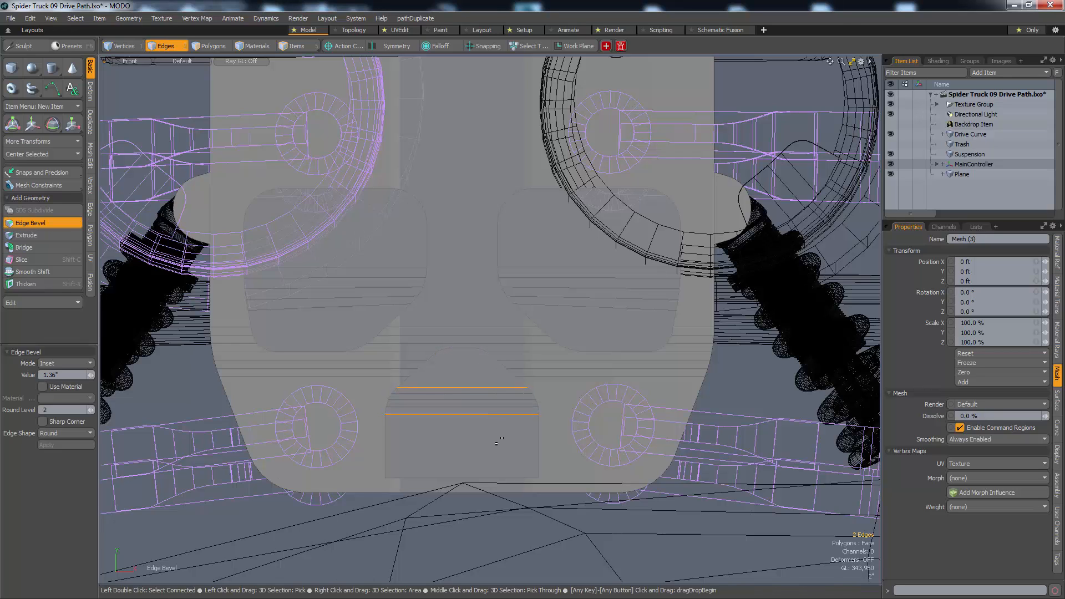
pyautogui.press('1')
pyautogui.press('b')
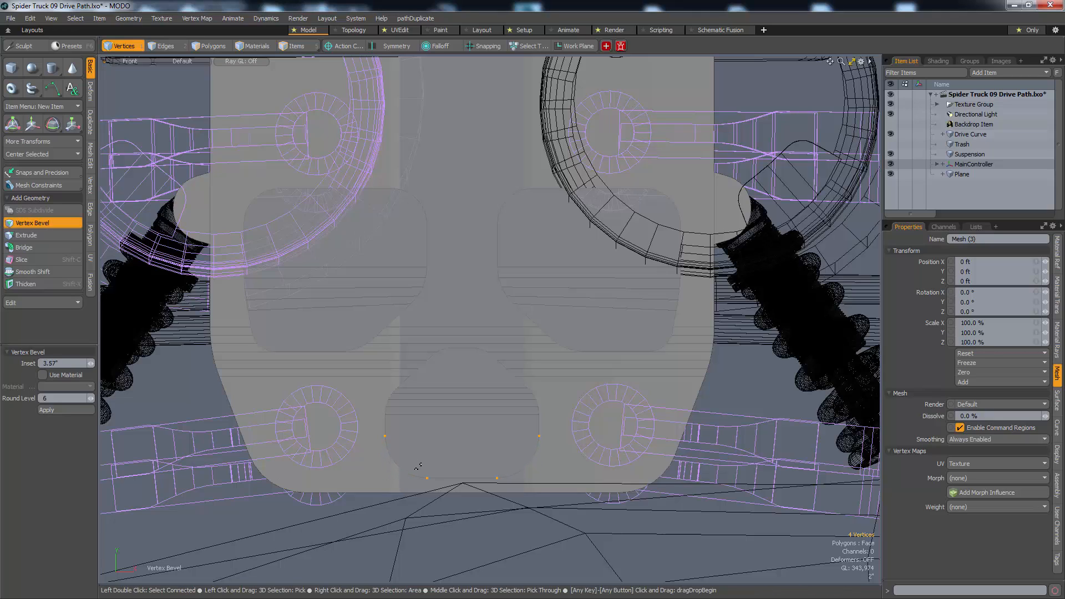
# - Select the three rounded panels together with the suspension box and hide the rest of the mesh
pyautogui.press('3')
pyautogui.click(430, 428)
pyautogui.keyDown('shift'); pyautogui.click(588, 244); pyautogui.keyUp('shift')
pyautogui.keyDown('shift'); pyautogui.click(406, 264); pyautogui.keyUp('shift')
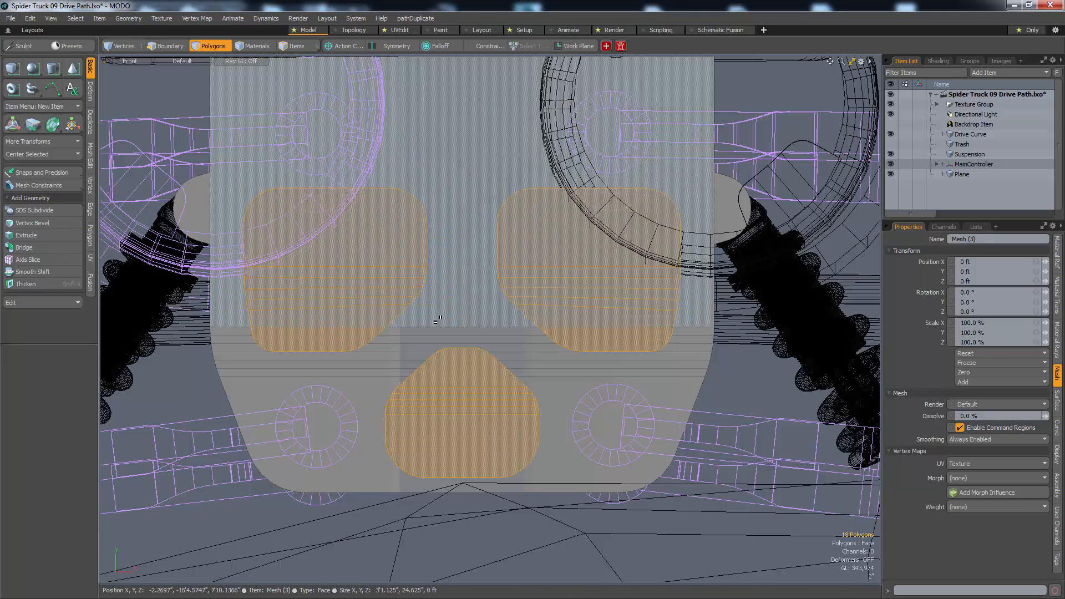
pyautogui.keyDown('alt'); pyautogui.moveTo(435, 316); pyautogui.dragTo(677, 313); pyautogui.keyUp('alt')
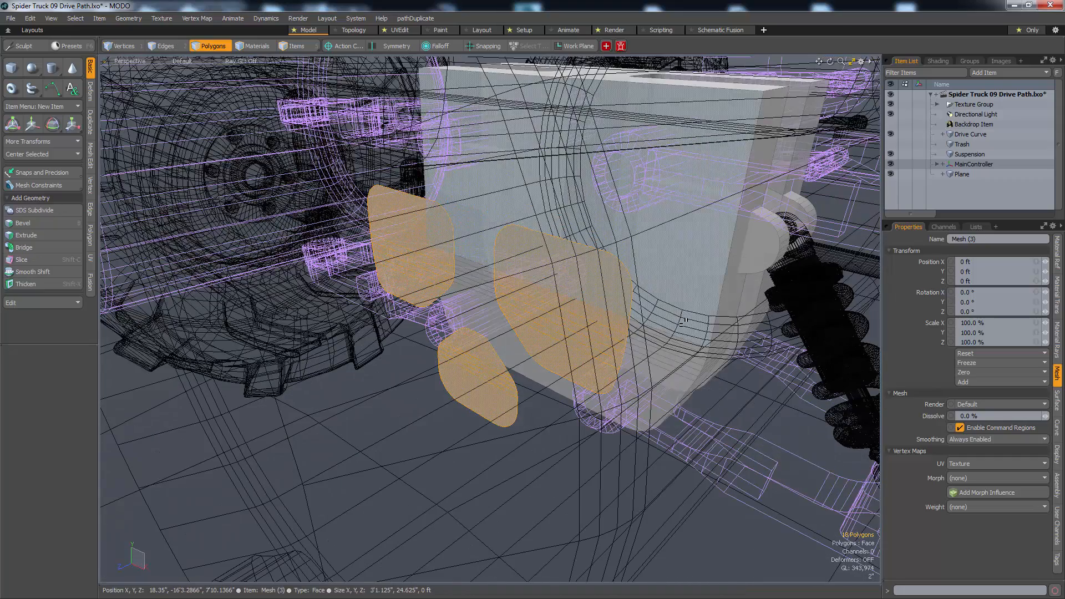
pyautogui.keyDown('shift'); pyautogui.doubleClick(683, 322); pyautogui.keyUp('shift')
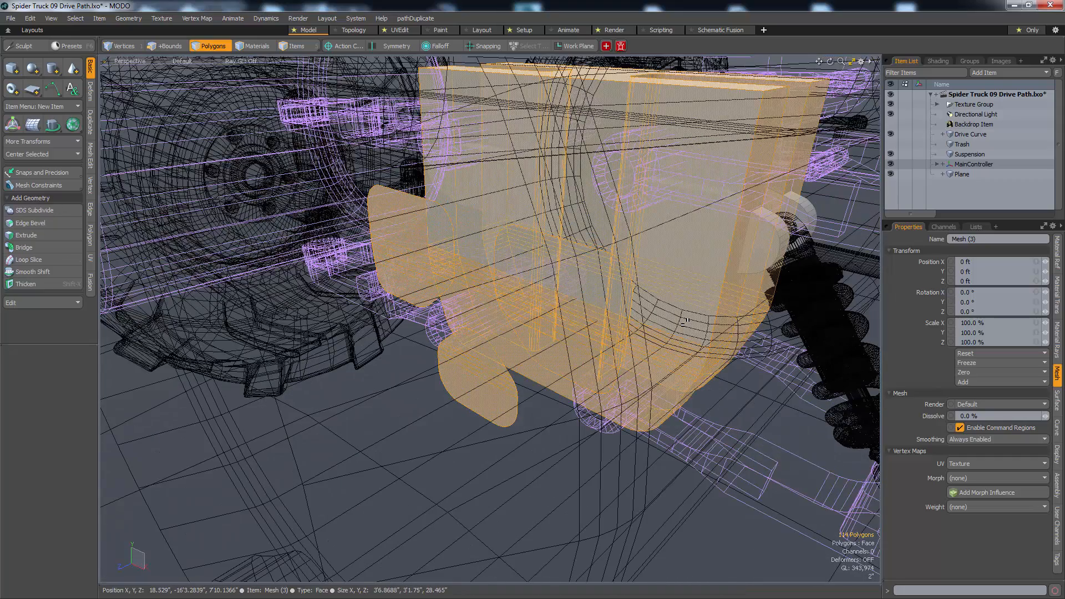
# - Select only the three rounded panels and thicken them through the box with an offset of -6'0.4375"
pyautogui.click(577, 286)
pyautogui.keyDown('shift'); pyautogui.click(449, 372); pyautogui.keyUp('shift')
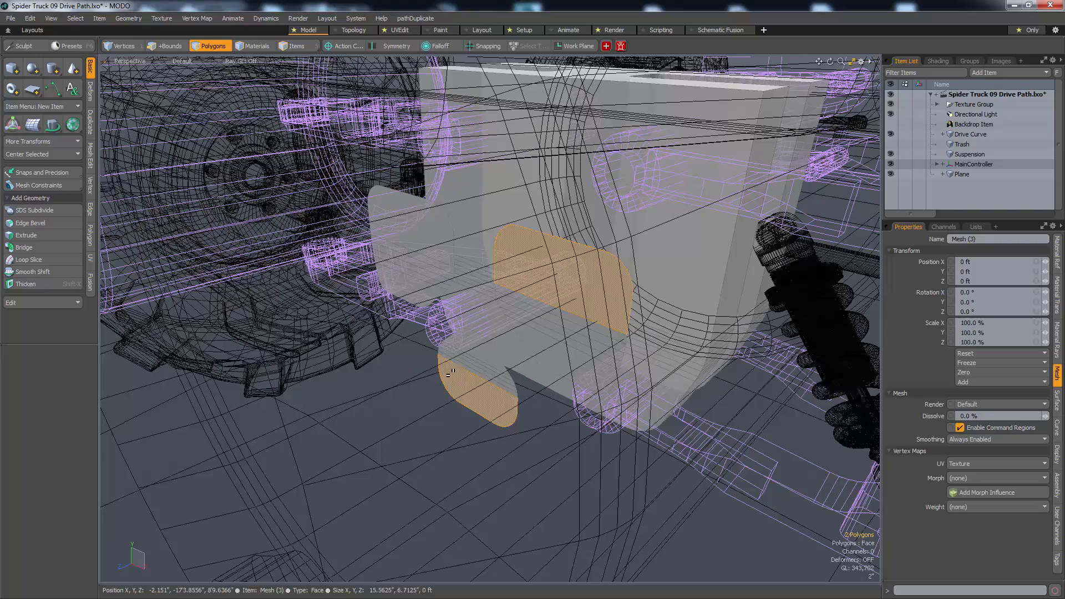
pyautogui.keyDown('shift'); pyautogui.doubleClick(410, 262); pyautogui.keyUp('shift')
pyautogui.keyDown('alt'); pyautogui.moveTo(333, 333); pyautogui.dragTo(913, 331); pyautogui.keyUp('alt')
pyautogui.hotkey('shift', 'x')
# - Try to subtract the three thickened panels from the suspension box, then undo the cut
pyautogui.keyDown('alt'); pyautogui.moveTo(738, 333); pyautogui.dragTo(638, 355); pyautogui.keyUp('alt')
pyautogui.hotkey('shift', 'b')
pyautogui.moveTo(479, 293)
pyautogui.keyDown('alt'); pyautogui.mouseDown()
pyautogui.moveTo(574, 246)
pyautogui.moveTo(724, 276)
pyautogui.moveTo(497, 293)
pyautogui.mouseUp(); pyautogui.keyUp('alt')
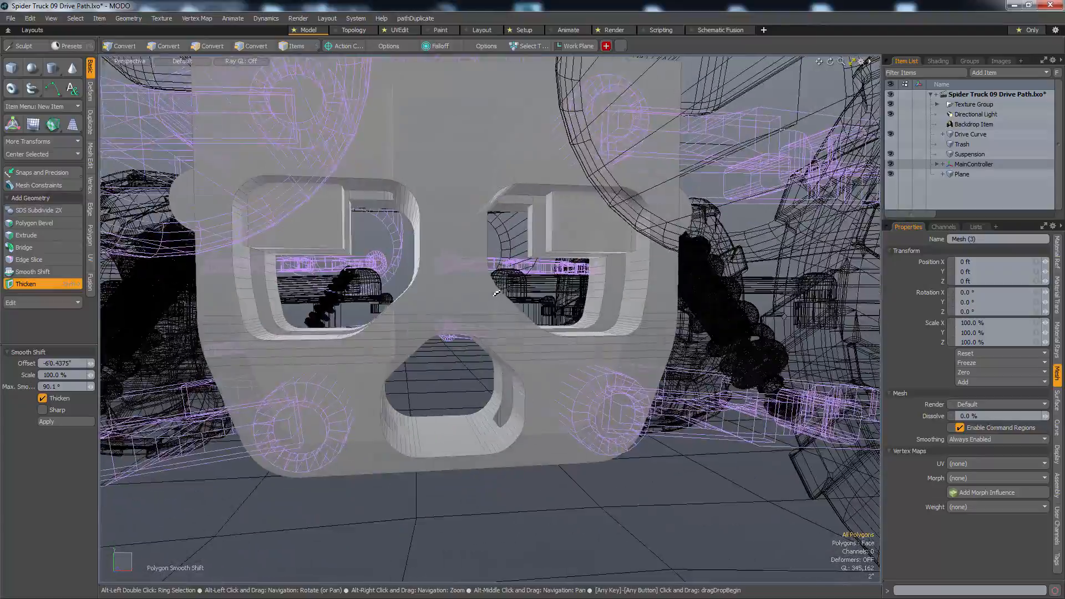
pyautogui.keyDown('alt'); pyautogui.moveTo(580, 260); pyautogui.dragTo(523, 340); pyautogui.keyUp('alt')
pyautogui.hotkey('ctrl', 'z')
# - Duplicate the three thickened panel solids and move the copies along Z, clear of the box
pyautogui.press('q')
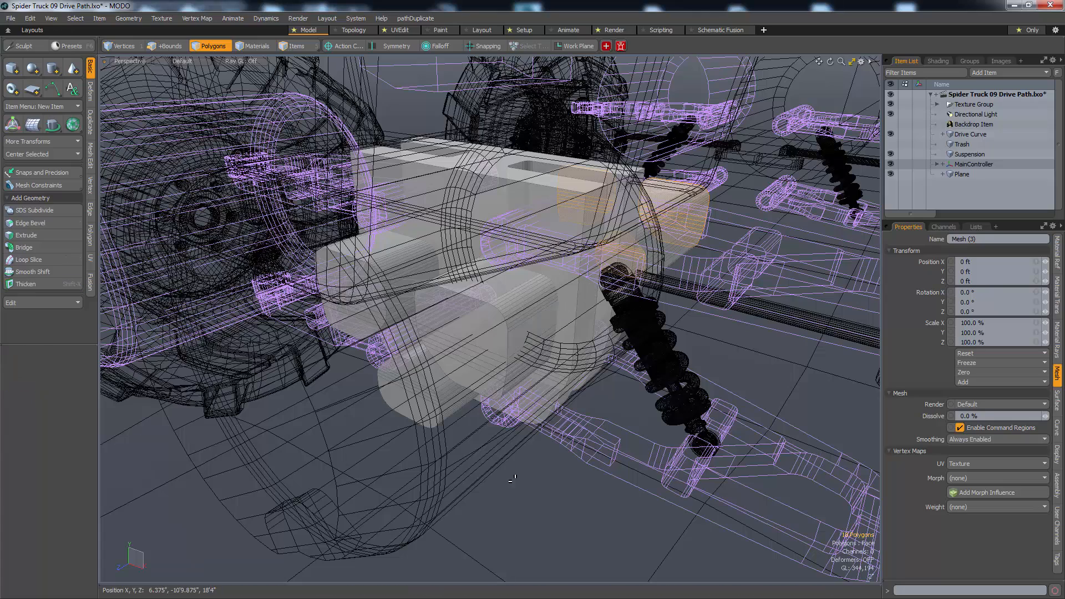
pyautogui.press(']')
pyautogui.press('w')
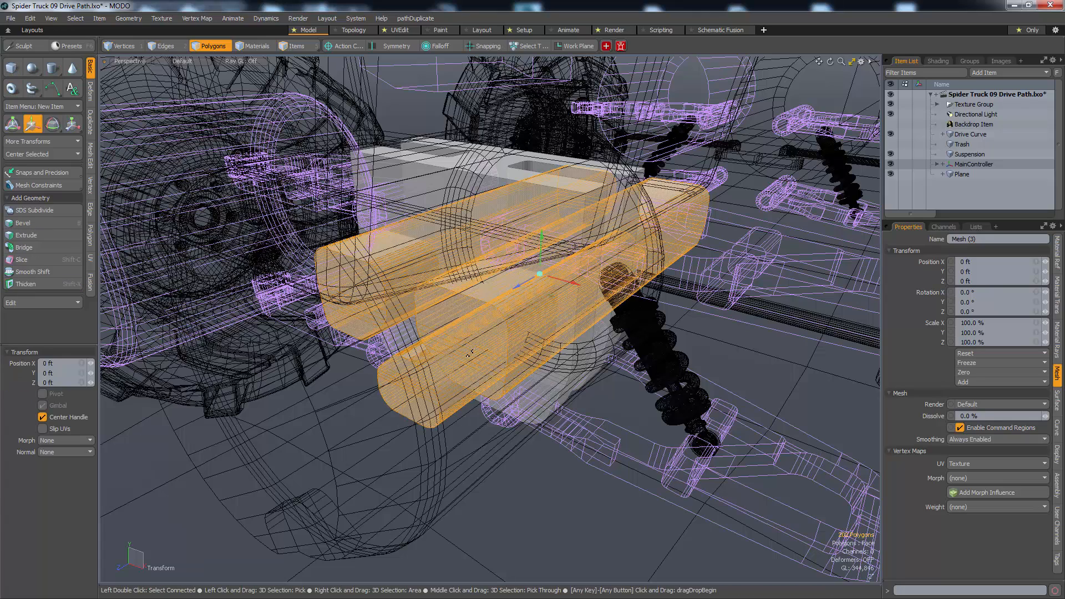
pyautogui.moveTo(518, 284); pyautogui.dragTo(383, 578)
pyautogui.press('q')
# - Subtract the three panel solids inside the box from it and unhide the rest of the mesh
pyautogui.click(461, 373)
pyautogui.keyDown('shift'); pyautogui.click(406, 294); pyautogui.keyUp('shift')
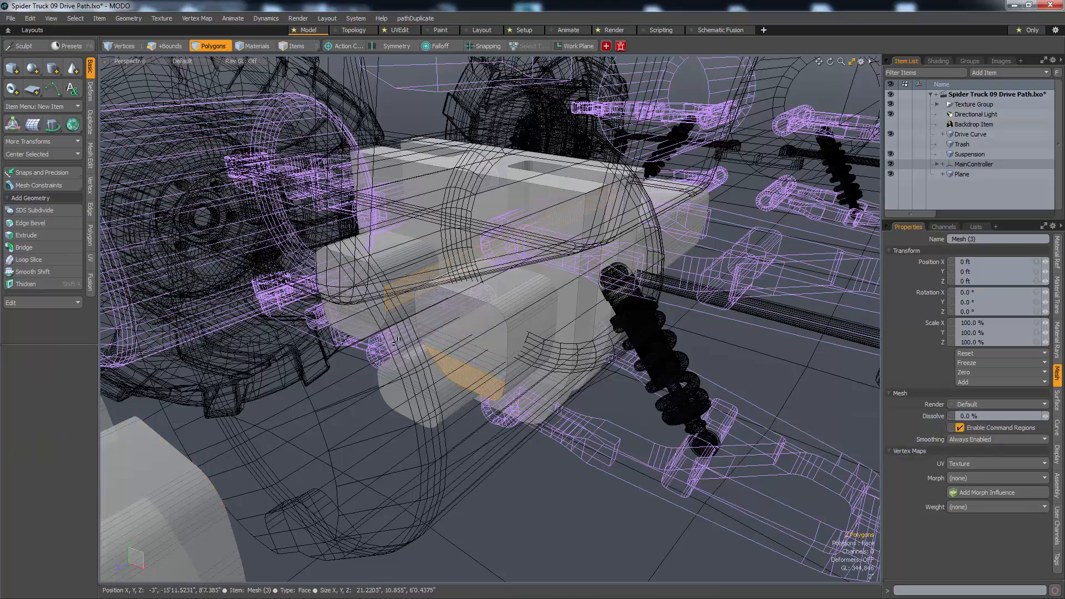
pyautogui.press('Delete')
pyautogui.keyDown('alt'); pyautogui.moveTo(414, 409); pyautogui.dragTo(445, 353); pyautogui.keyUp('alt')
pyautogui.press('u')
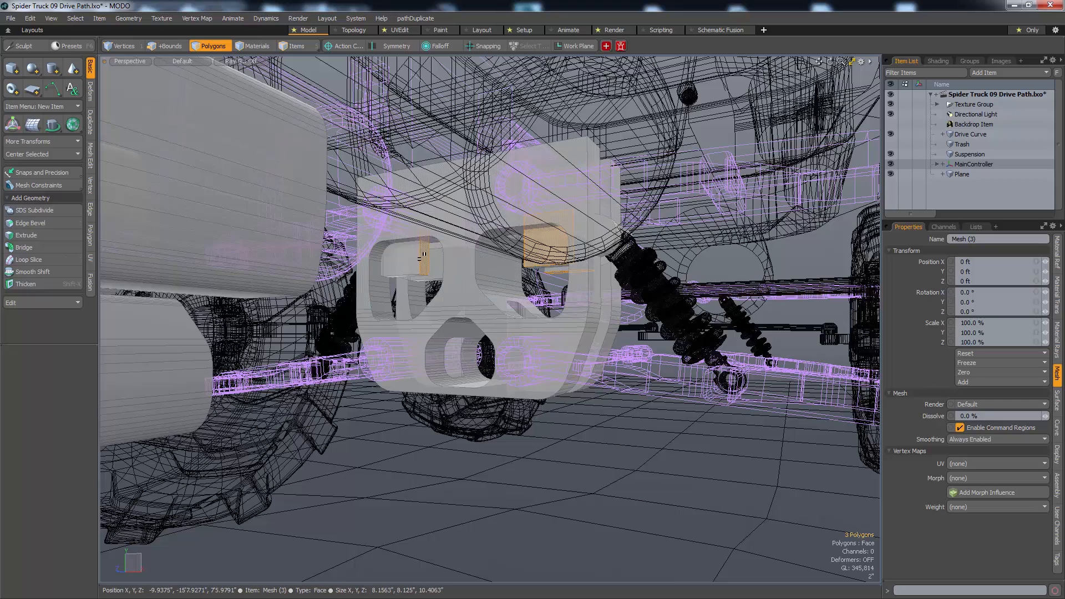
# - Select the shock brackets and the spare panel solids, and hide everything else in the mesh
pyautogui.press(']')
pyautogui.keyDown('alt'); pyautogui.moveTo(230, 262); pyautogui.dragTo(290, 272); pyautogui.keyUp('alt')
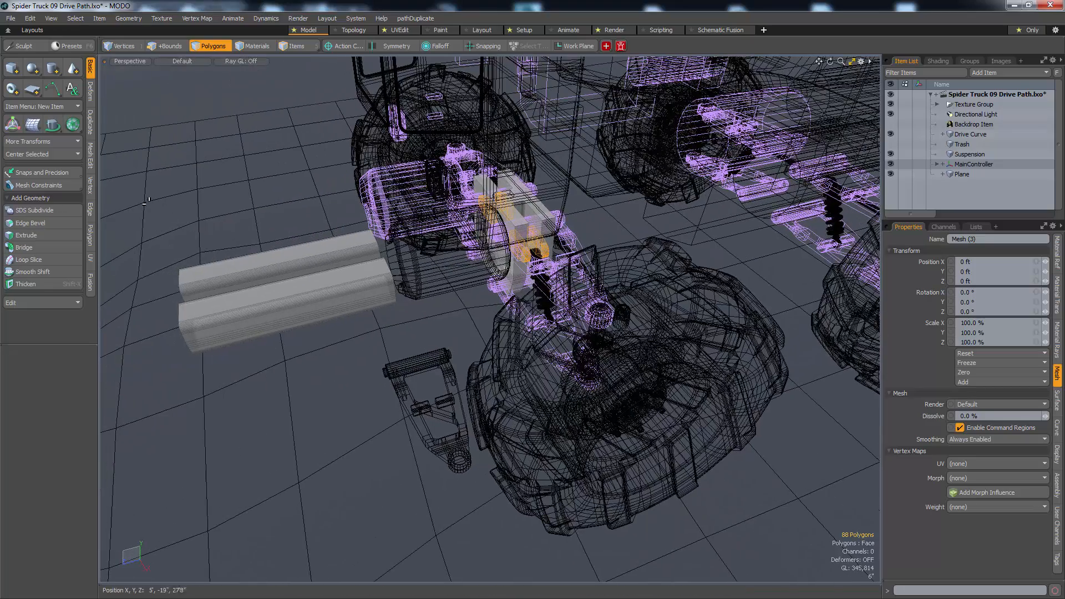
pyautogui.moveTo(147, 199)
pyautogui.keyDown('shift'); pyautogui.mouseDown(button='right')
pyautogui.moveTo(384, 461)
pyautogui.moveTo(409, 456)
pyautogui.mouseUp(button='right'); pyautogui.keyUp('shift')
pyautogui.hotkey('shift', 'h')
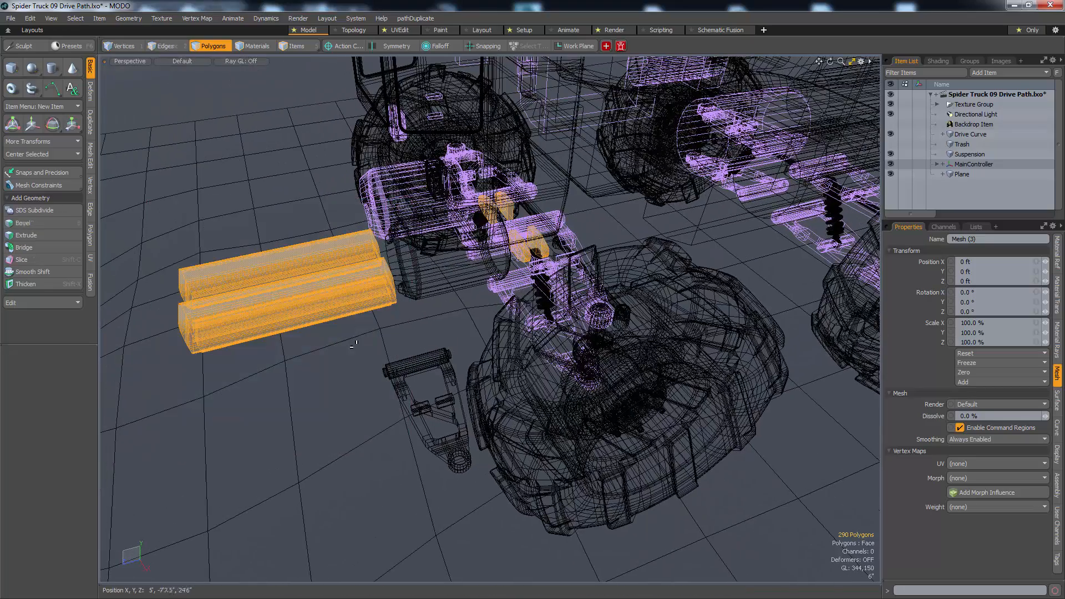
# - Move the spare panel solids back through the shock brackets and cut their shapes out of the brackets
pyautogui.moveTo(136, 175)
pyautogui.mouseDown(button='right')
pyautogui.moveTo(392, 380)
pyautogui.moveTo(430, 389)
pyautogui.mouseUp(button='right')
pyautogui.press('w')
pyautogui.moveTo(258, 304); pyautogui.dragTo(577, 209)
pyautogui.hotkey('ctrl', 'x')
pyautogui.press('space')
pyautogui.press('space')
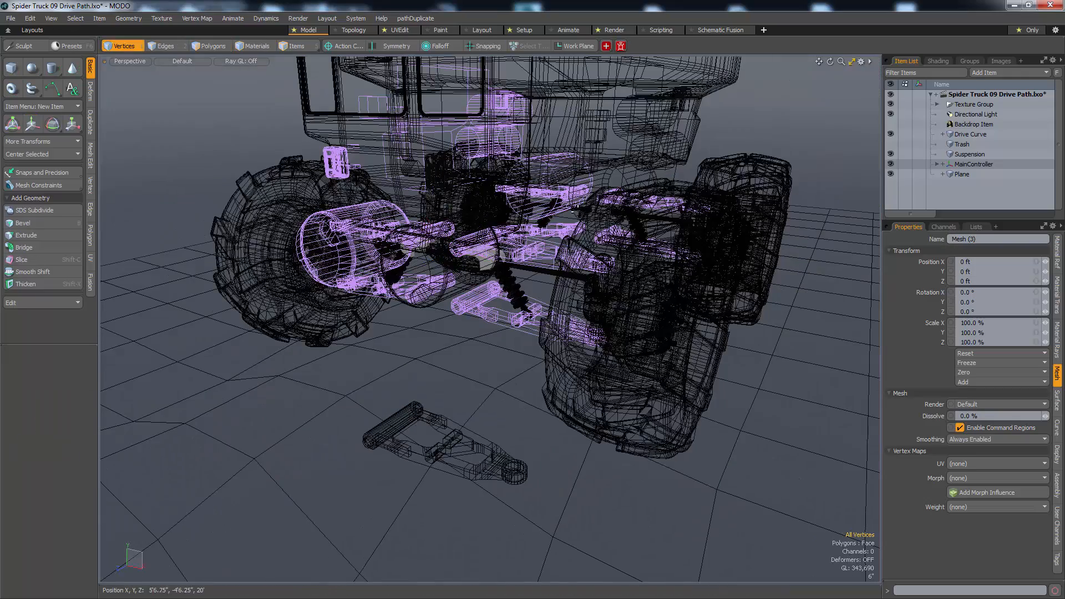
# - With X symmetry on, select the curved outline edges of the shock brackets and bevel them
pyautogui.keyDown('alt'); pyautogui.moveTo(472, 266); pyautogui.dragTo(477, 339, button='right'); pyautogui.keyUp('alt')
pyautogui.keyDown('alt'); pyautogui.moveTo(477, 338); pyautogui.dragTo(619, 299); pyautogui.keyUp('alt')
pyautogui.press('2')
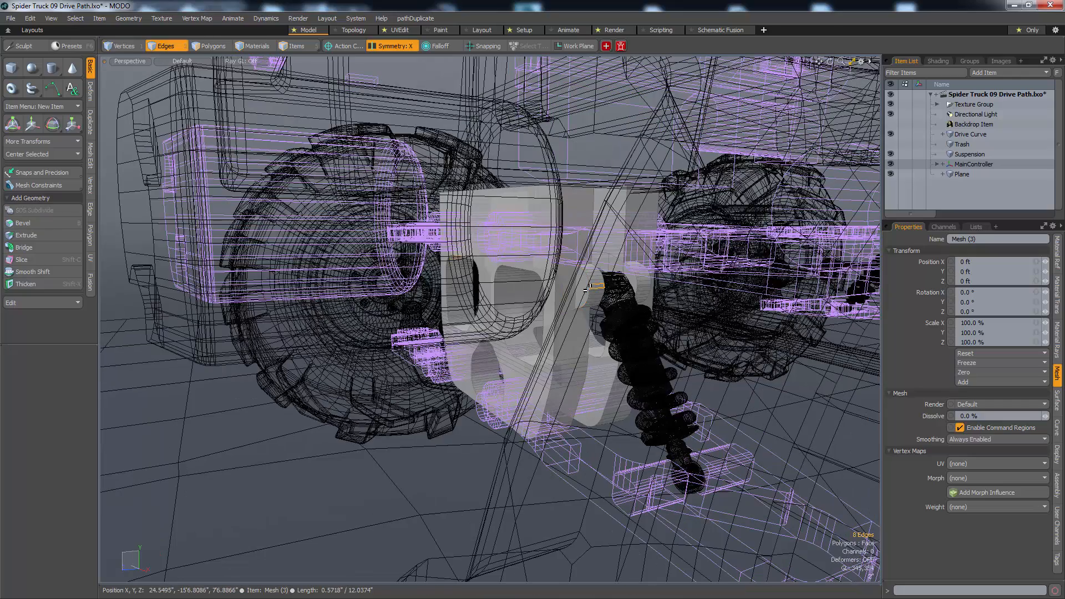
pyautogui.hotkey('shift', 'a')
pyautogui.keyDown('alt'); pyautogui.moveTo(637, 294); pyautogui.dragTo(466, 333); pyautogui.keyUp('alt')
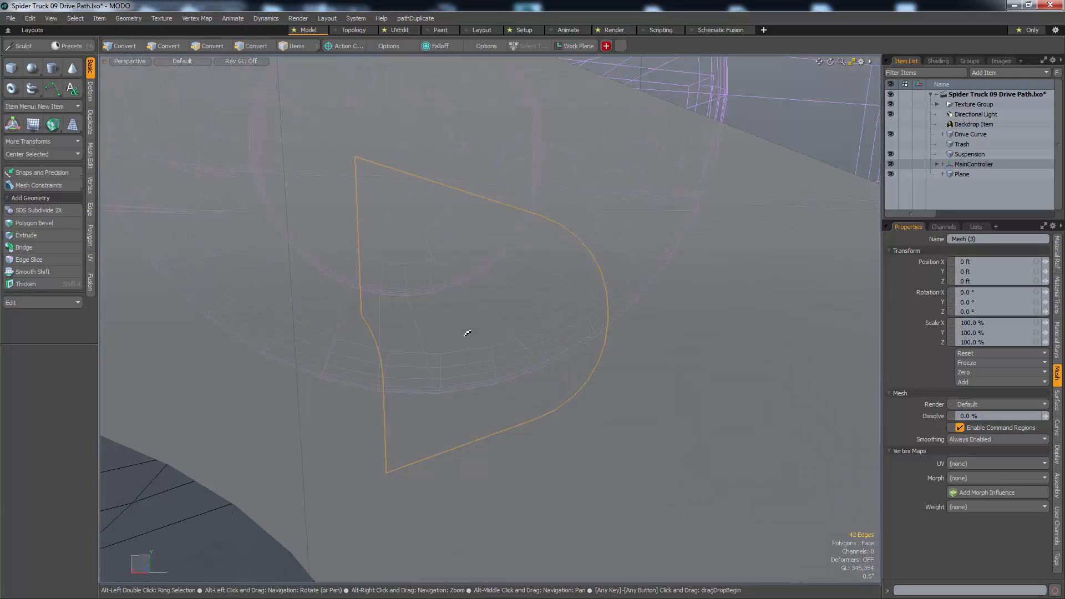
pyautogui.keyDown('alt'); pyautogui.moveTo(466, 332); pyautogui.dragTo(468, 360, button='right'); pyautogui.keyUp('alt')
pyautogui.keyDown('alt'); pyautogui.moveTo(468, 360); pyautogui.dragTo(433, 314); pyautogui.keyUp('alt')
pyautogui.keyDown('shift'); pyautogui.doubleClick(470, 382); pyautogui.keyUp('shift')
pyautogui.press('b')
pyautogui.press('1')
# - Select all polygons of the box's rear face around the three openings
pyautogui.press('3')
pyautogui.click(433, 312)
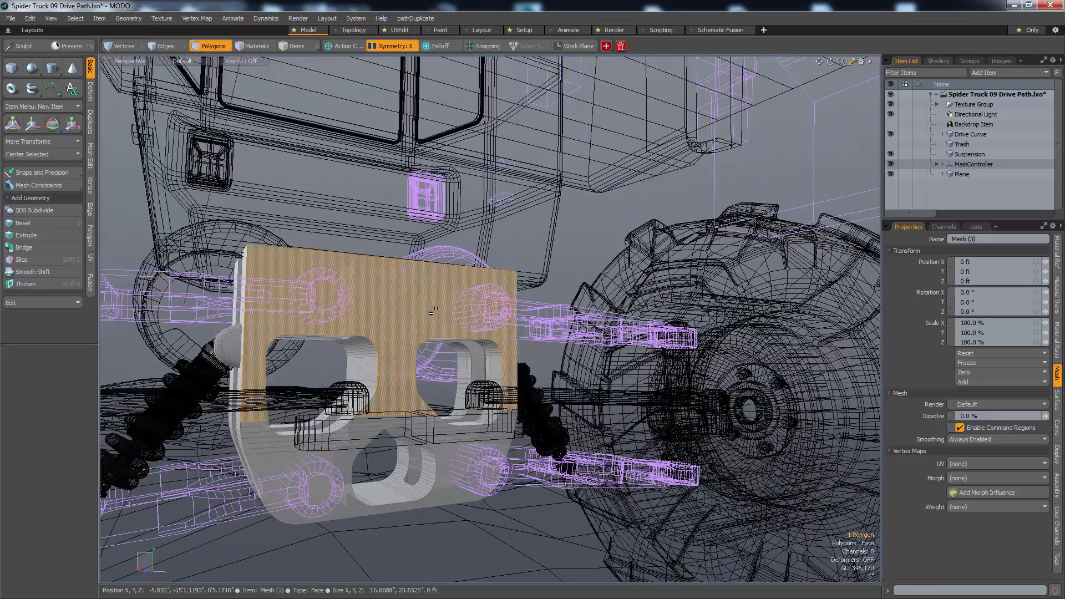
pyautogui.keyDown('shift'); pyautogui.doubleClick(431, 425); pyautogui.keyUp('shift')
pyautogui.keyDown('shift'); pyautogui.doubleClick(435, 429); pyautogui.keyUp('shift')
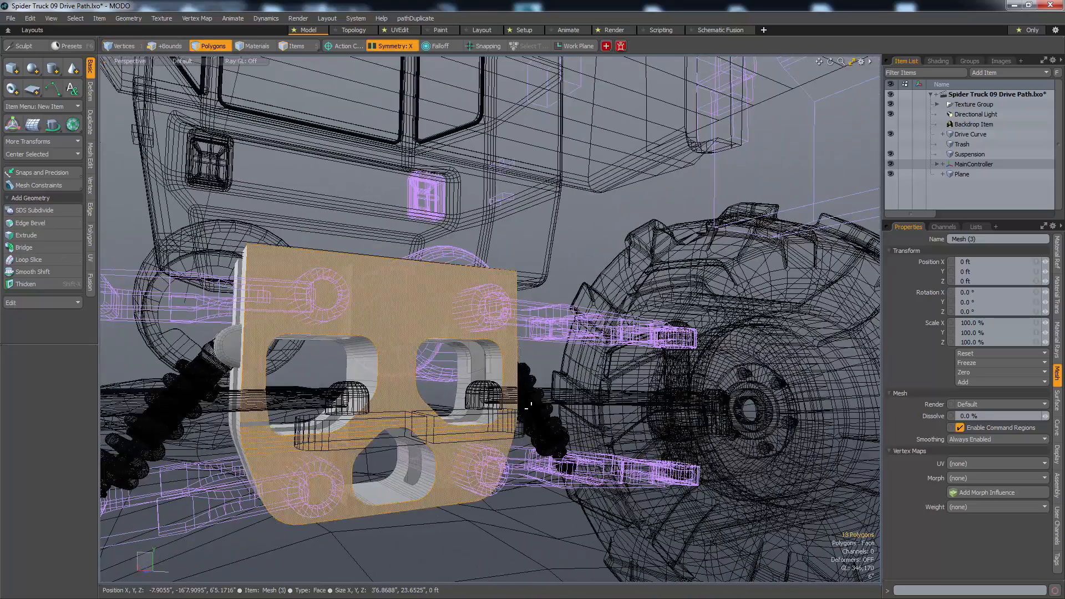
pyautogui.scroll(5, 510, 415)
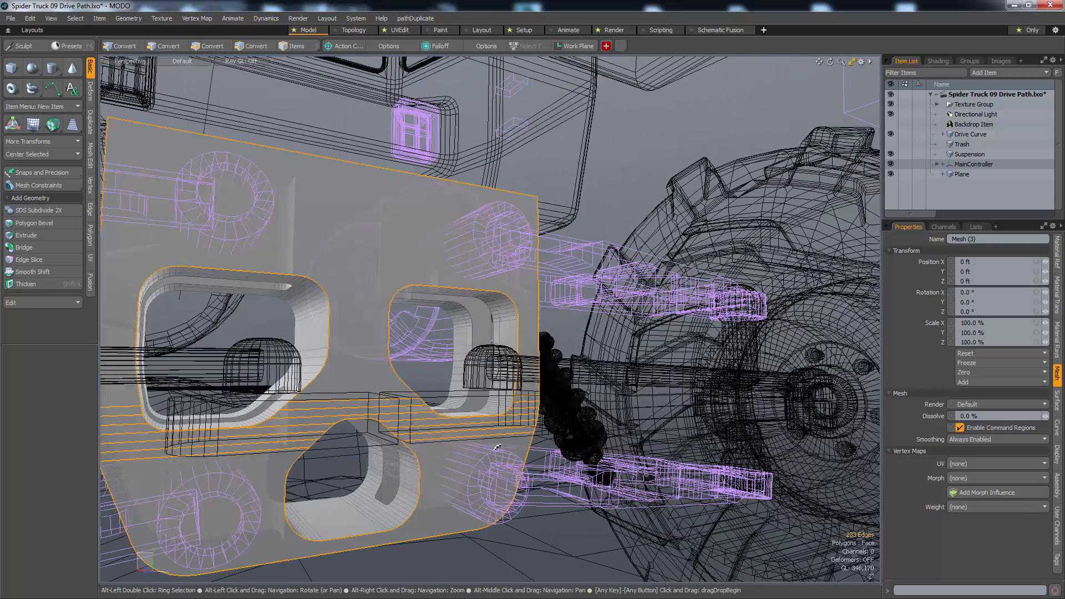
pyautogui.press('2')
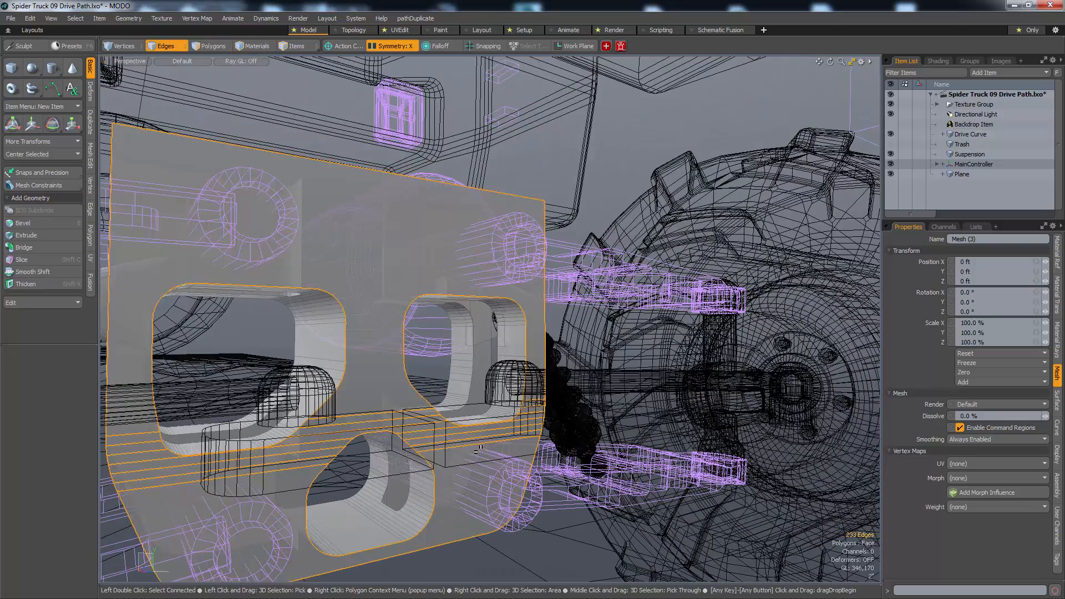
pyautogui.press('3')
pyautogui.press('2')
pyautogui.press('3')
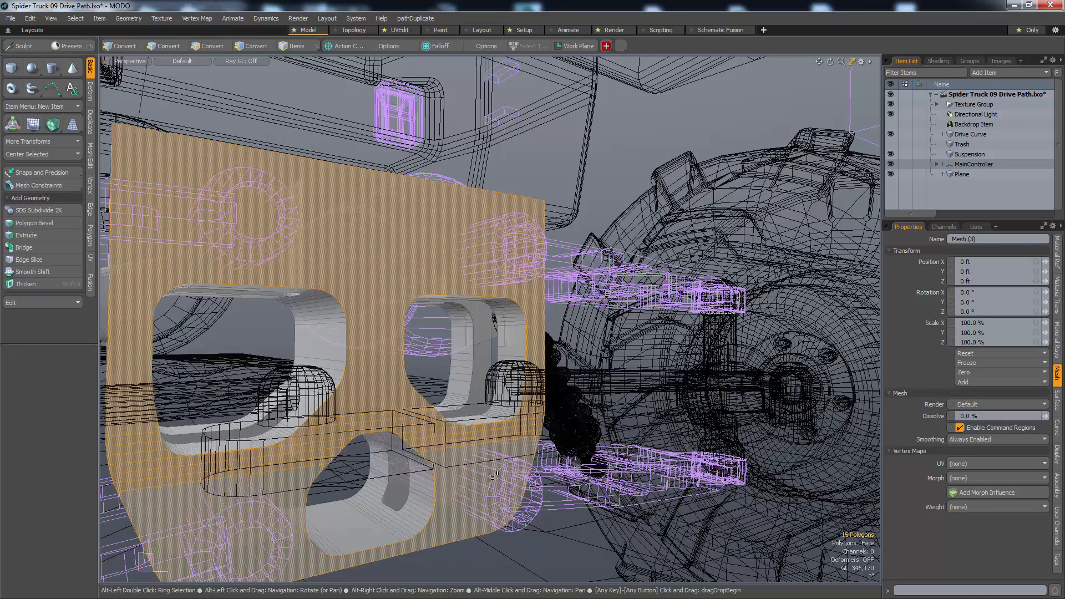
# - Bevel the boundary edges of the box's rear face with a 0.41 in inset at round level 0, and clear the selection
pyautogui.press('2')
pyautogui.keyDown('alt'); pyautogui.moveTo(494, 475); pyautogui.dragTo(310, 400); pyautogui.keyUp('alt')
pyautogui.press('b')
pyautogui.moveTo(296, 342); pyautogui.dragTo(333, 335)
pyautogui.moveTo(329, 390); pyautogui.dragTo(293, 395)
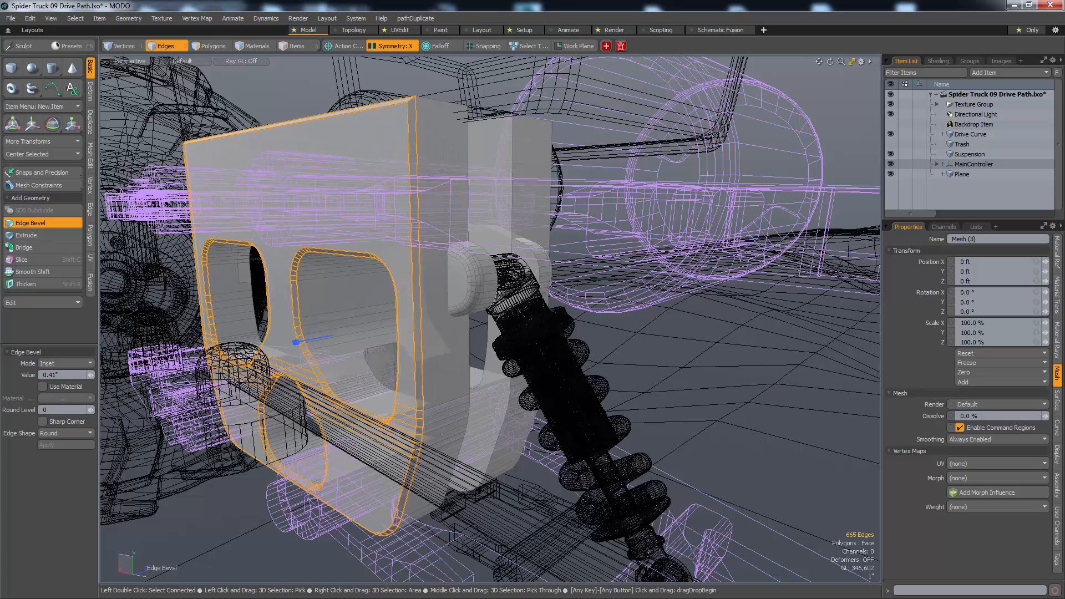
pyautogui.press('Escape')
pyautogui.press('Escape')
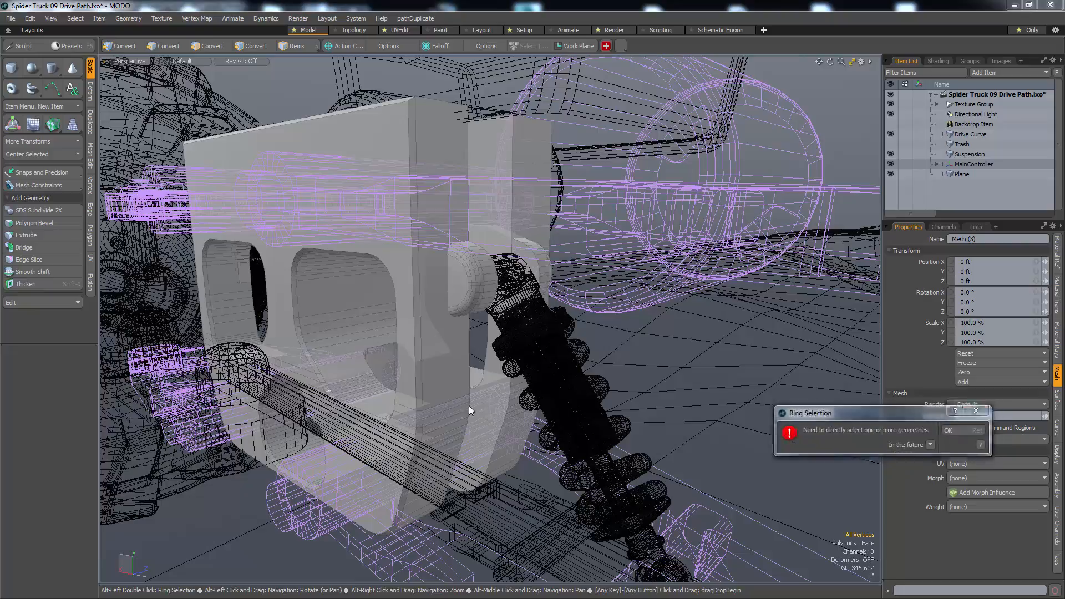
pyautogui.press('Return')
pyautogui.press('1')
# - Select the polygons of the box's front face around the three openings
pyautogui.keyDown('alt'); pyautogui.moveTo(468, 405); pyautogui.dragTo(295, 400); pyautogui.keyUp('alt')
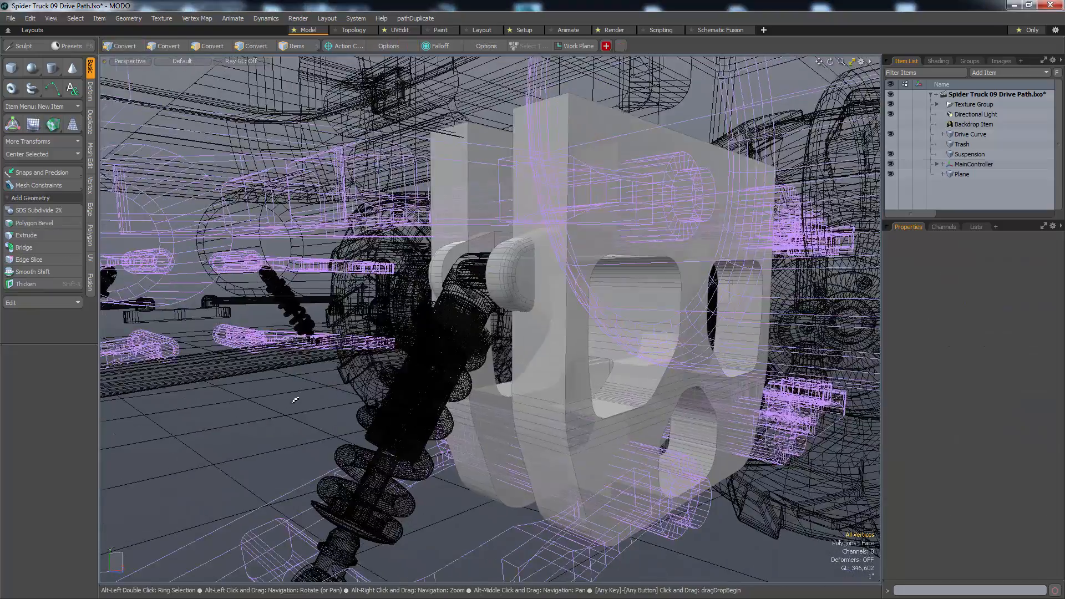
pyautogui.keyDown('alt'); pyautogui.moveTo(476, 429); pyautogui.dragTo(494, 427); pyautogui.keyUp('alt')
pyautogui.press('3')
pyautogui.click(625, 431)
pyautogui.moveTo(625, 432)
pyautogui.keyDown('alt'); pyautogui.mouseDown()
pyautogui.moveTo(566, 438)
pyautogui.moveTo(615, 368)
pyautogui.mouseUp(); pyautogui.keyUp('alt')
pyautogui.keyDown('shift'); pyautogui.click(572, 466); pyautogui.keyUp('shift')
pyautogui.keyDown('shift'); pyautogui.click(589, 427); pyautogui.keyUp('shift')
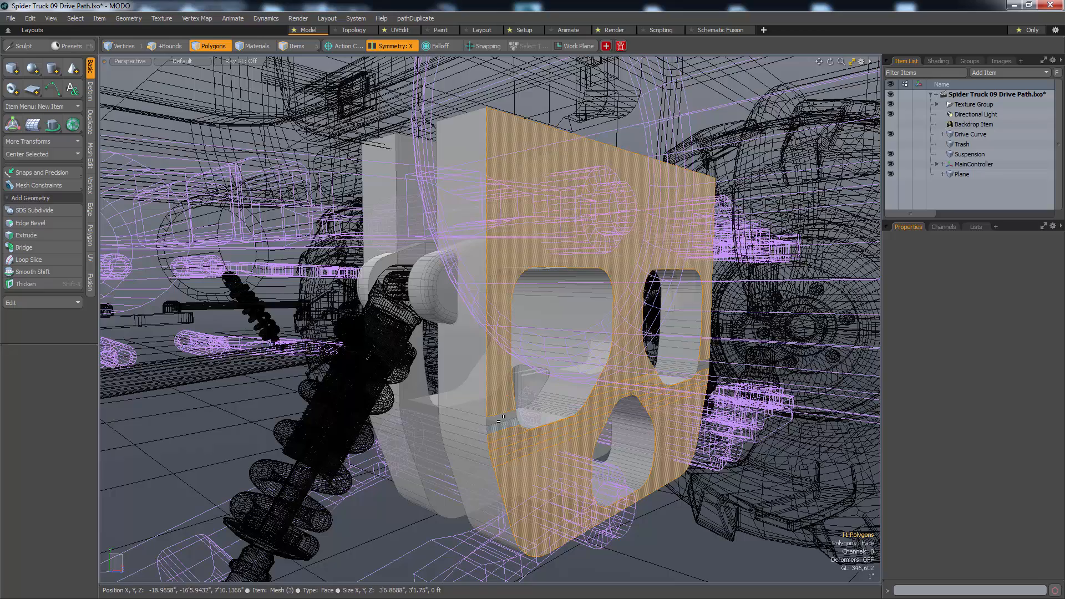
# - Convert the front face selection to its boundary edges and bevel them with a 0.35 in inset at round level 0
pyautogui.keyDown('alt'); pyautogui.moveTo(505, 426); pyautogui.dragTo(771, 505); pyautogui.keyUp('alt')
pyautogui.hotkey('alt', '2')
pyautogui.click(775, 506)
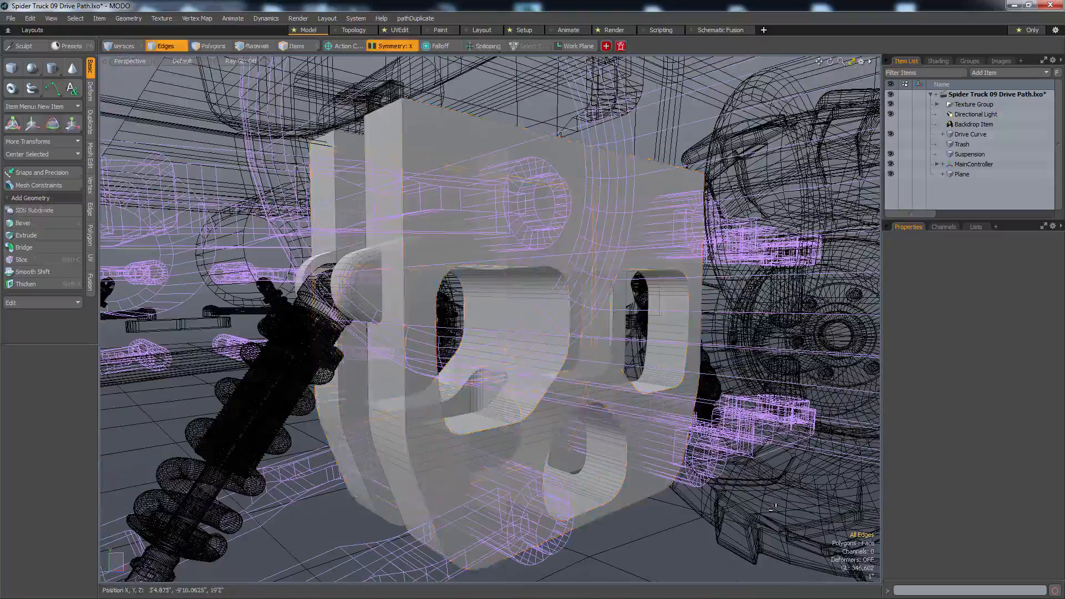
pyautogui.press('3')
pyautogui.press('alt')
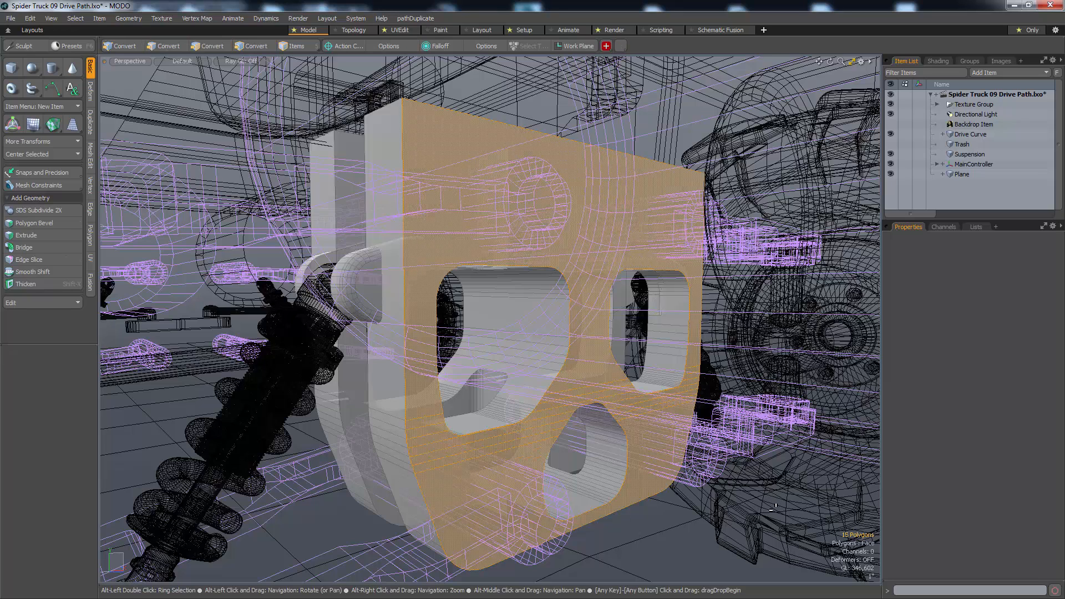
pyautogui.hotkey('alt', '2')
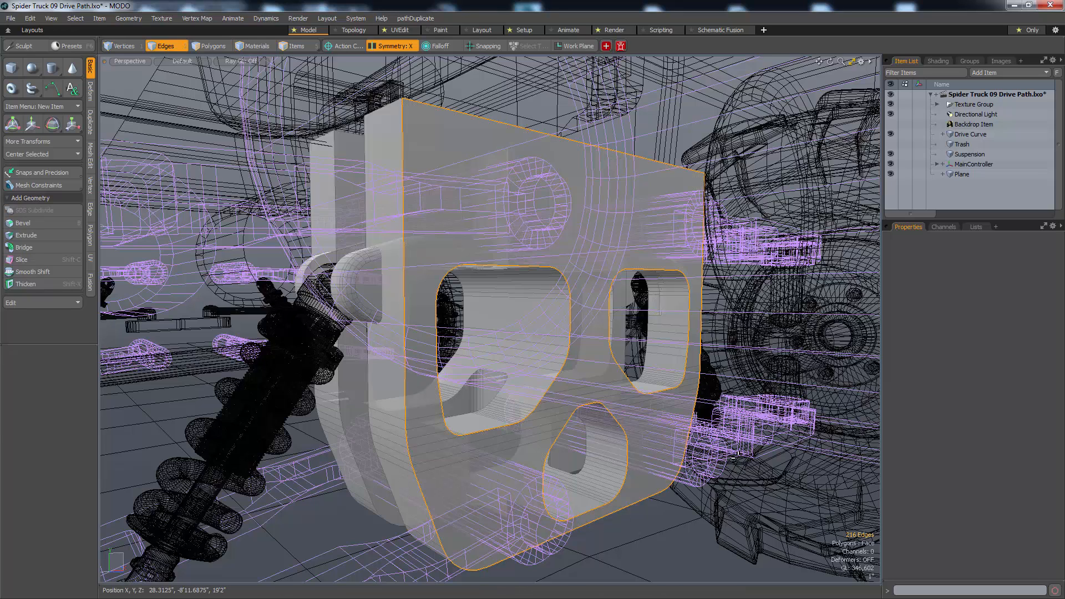
pyautogui.press('b')
pyautogui.moveTo(738, 458); pyautogui.dragTo(759, 458)
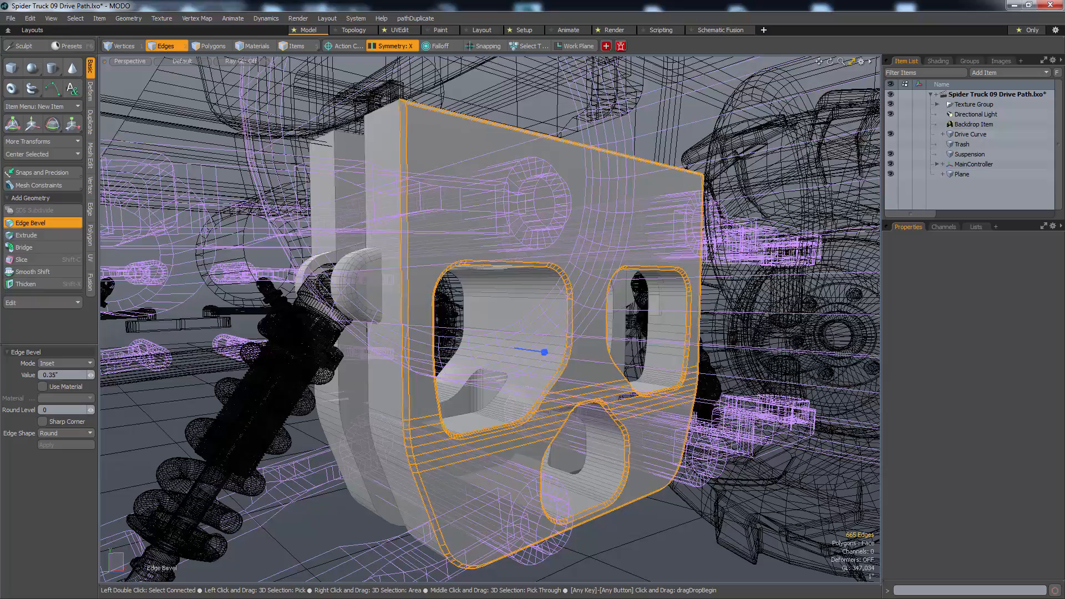
pyautogui.press('space')
# - Undo the edge bevels on the box's front and rear faces
pyautogui.press('1')
pyautogui.keyDown('alt'); pyautogui.moveTo(621, 416); pyautogui.dragTo(855, 407); pyautogui.keyUp('alt')
pyautogui.rightClick(621, 437)
pyautogui.click(622, 437)
pyautogui.keyDown('alt'); pyautogui.moveTo(622, 437); pyautogui.dragTo(624, 451); pyautogui.keyUp('alt')
pyautogui.hotkey('ctrl', '2')
pyautogui.hotkey('ctrl', 'z')
pyautogui.hotkey('ctrl', 'z')
pyautogui.hotkey('ctrl', 'z')
pyautogui.hotkey('ctrl', 'z')
pyautogui.hotkey('ctrl', 'z')
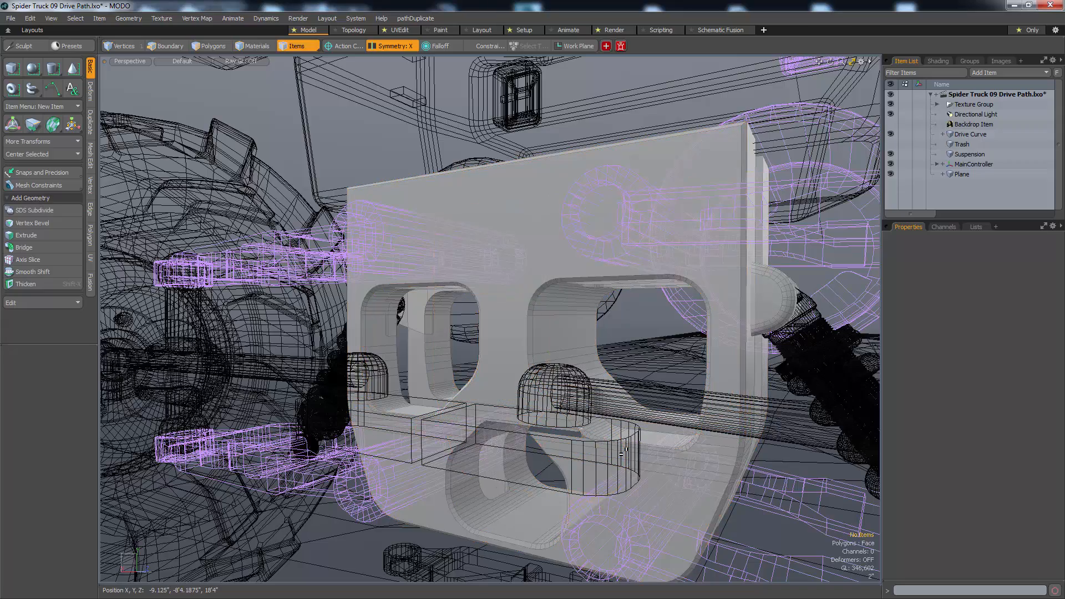
# - Convert the box's rear face selection to its boundary edges and bevel them with a 0.16 in inset at round level 0
pyautogui.keyDown('ctrl'); pyautogui.keyDown('alt'); pyautogui.moveTo(623, 452); pyautogui.dragTo(647, 454); pyautogui.keyUp('alt'); pyautogui.keyUp('ctrl')
pyautogui.press('3')
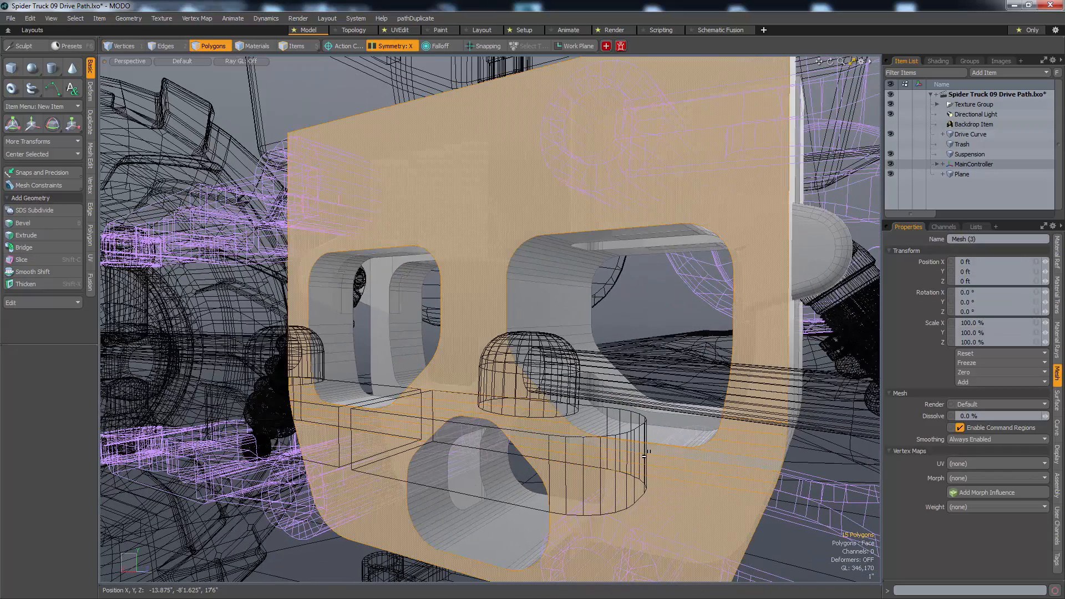
pyautogui.press('alt')
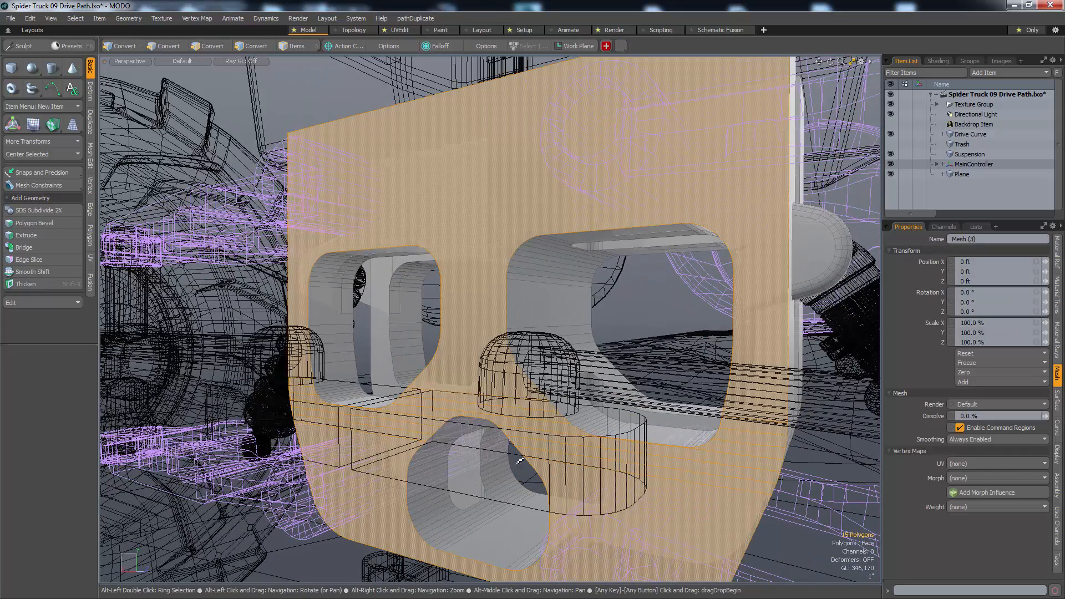
pyautogui.keyDown('alt'); pyautogui.moveTo(520, 461); pyautogui.dragTo(577, 442, button='right'); pyautogui.keyUp('alt')
pyautogui.hotkey('ctrl', '2')
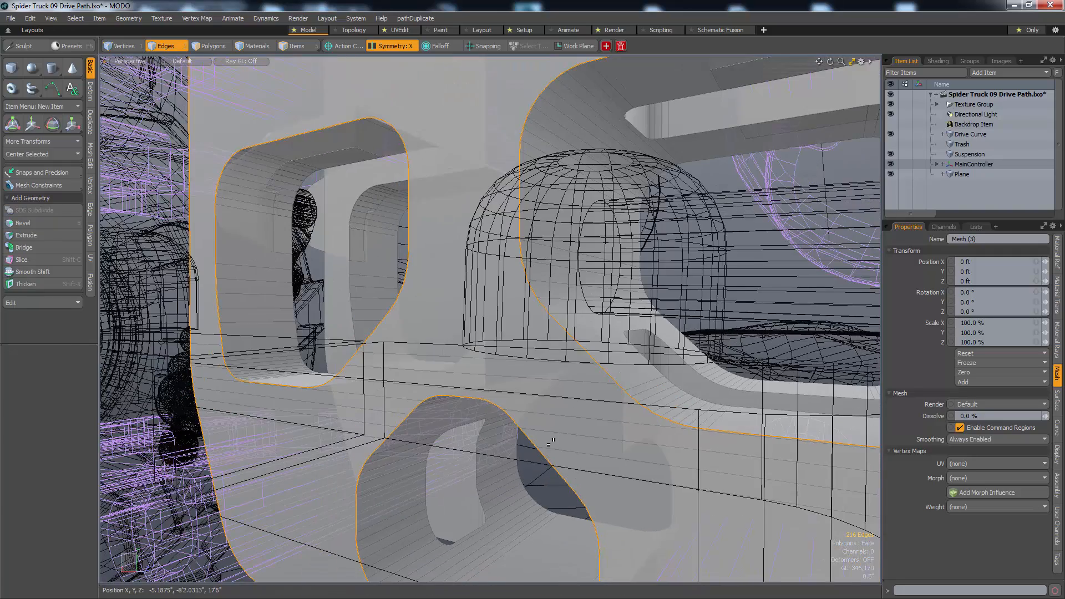
pyautogui.press('b')
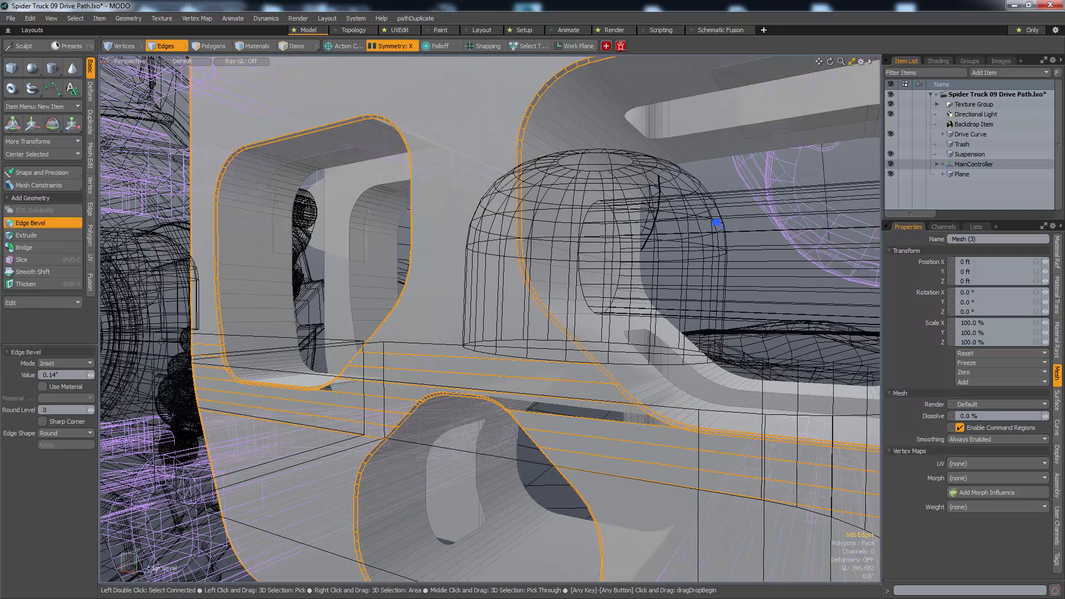
# - Join the overlapping bevel vertices at the lower corner of the rear face's upper openings, and hide all such join messages
pyautogui.keyDown('alt'); pyautogui.moveTo(647, 430); pyautogui.dragTo(527, 399); pyautogui.keyUp('alt')
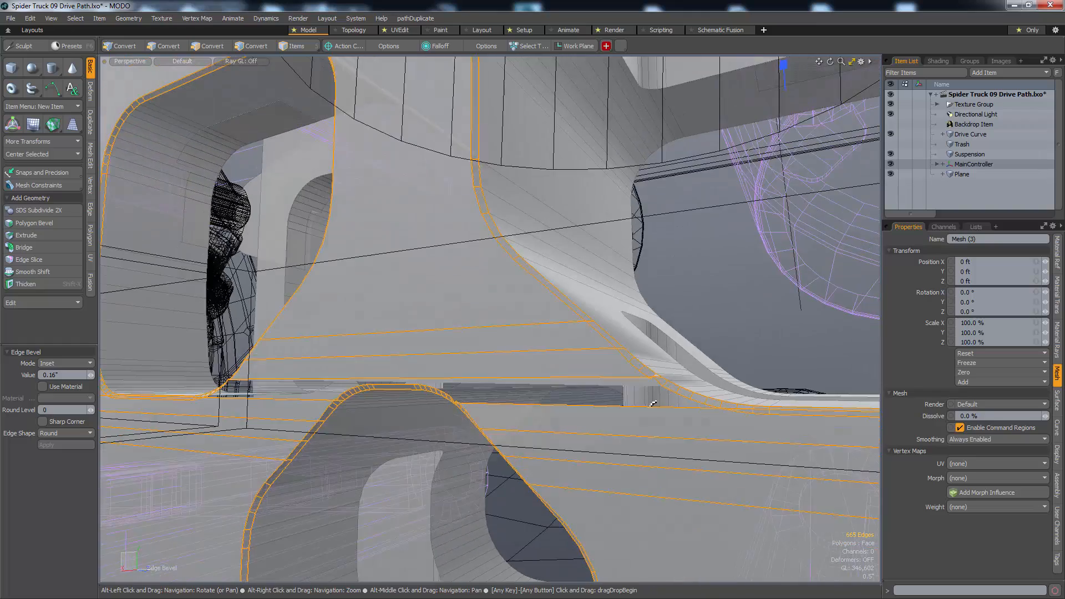
pyautogui.keyDown('alt'); pyautogui.moveTo(527, 399); pyautogui.dragTo(694, 371, button='right'); pyautogui.keyUp('alt')
pyautogui.keyDown('alt'); pyautogui.moveTo(694, 371); pyautogui.dragTo(671, 375); pyautogui.keyUp('alt')
pyautogui.press('1')
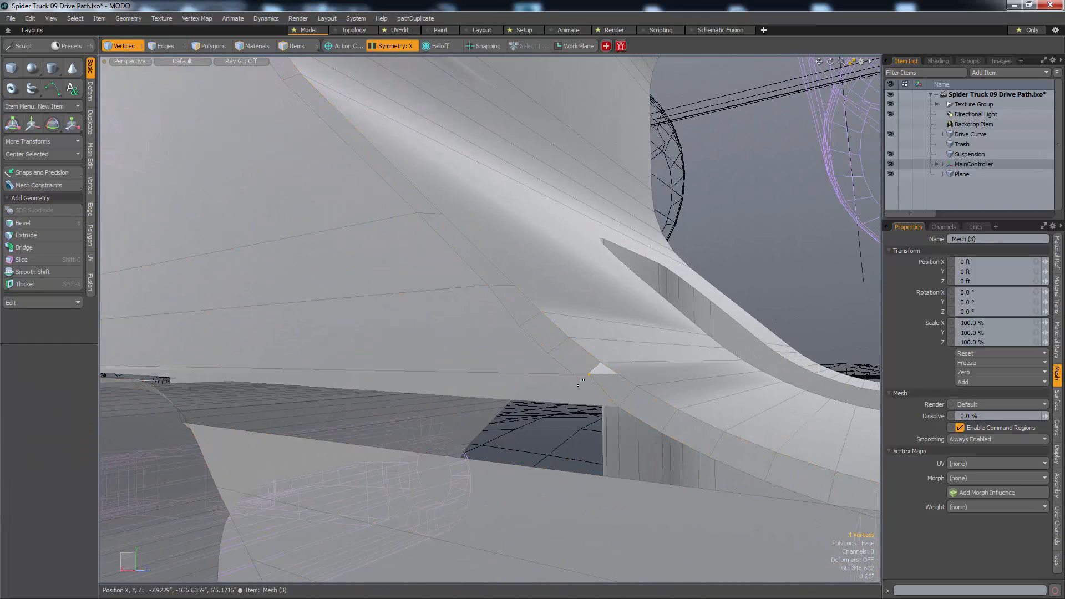
pyautogui.hotkey('ctrl', 'j')
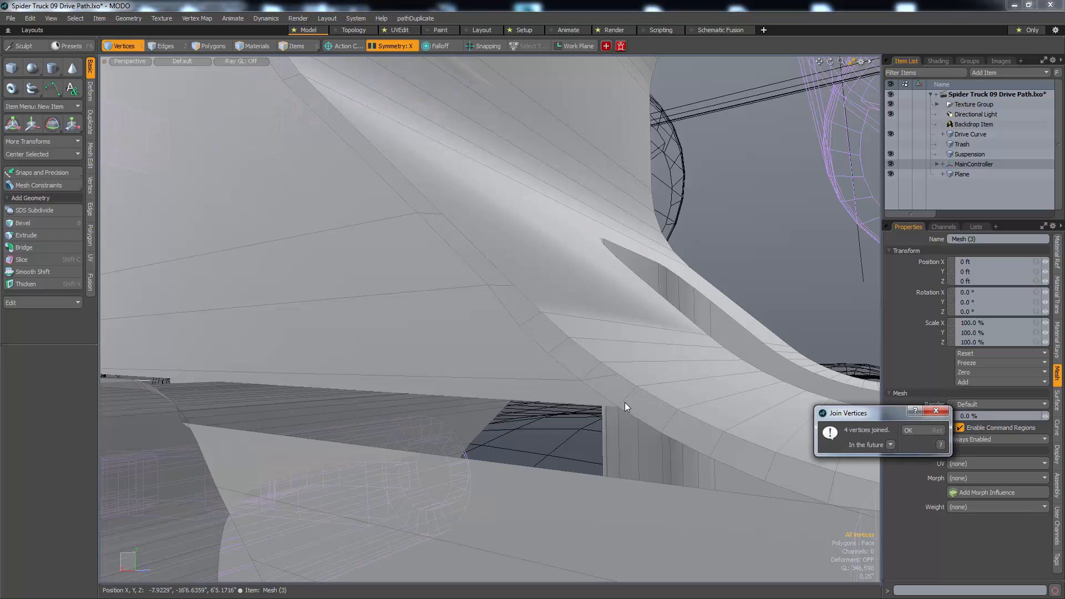
pyautogui.click(887, 445)
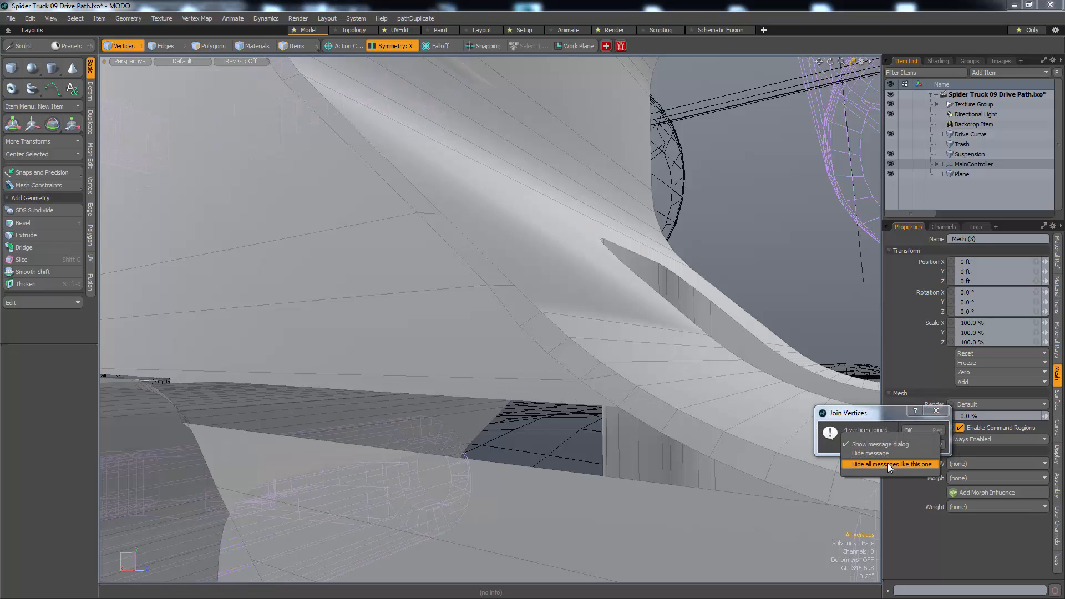
pyautogui.click(888, 464)
pyautogui.press('Return')
# - Delete the stray vertices on the rim of the rear face's lower opening and edge-slice the face above the opening's crest
pyautogui.keyDown('alt'); pyautogui.moveTo(351, 438); pyautogui.dragTo(335, 454); pyautogui.keyUp('alt')
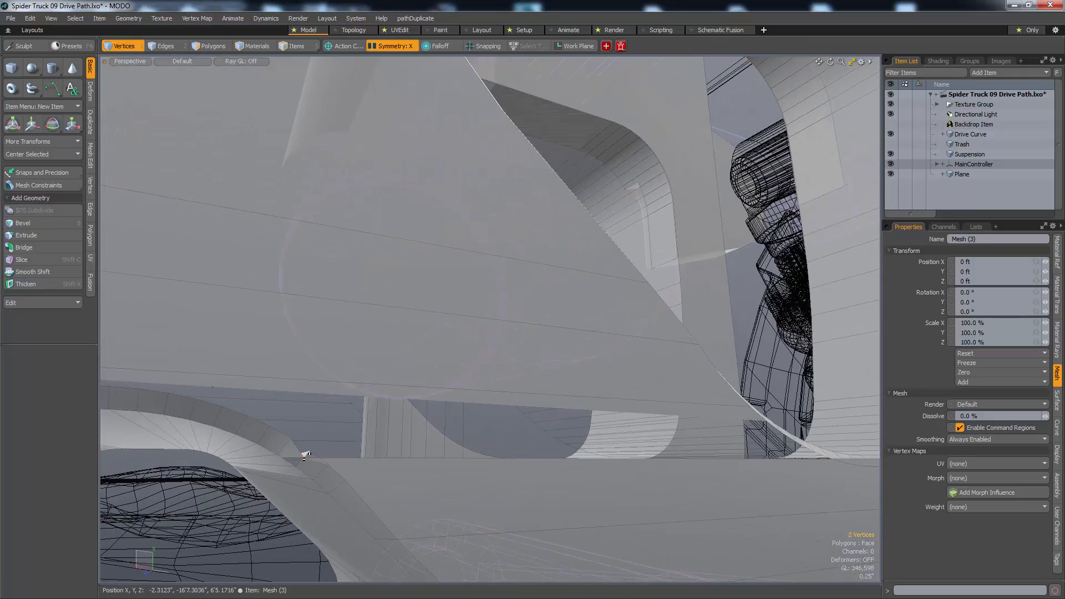
pyautogui.press('Delete')
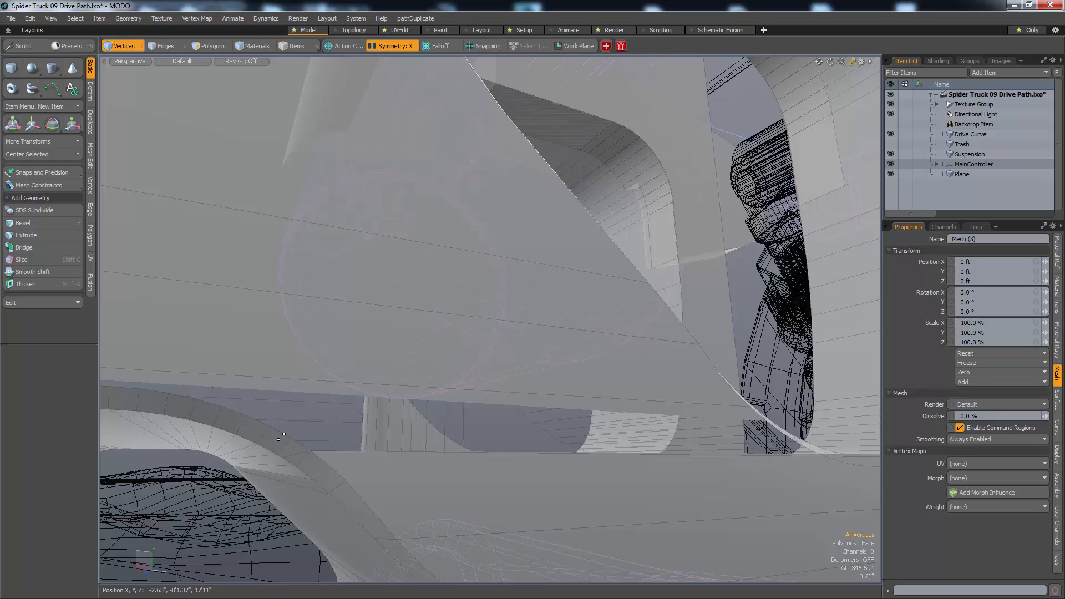
pyautogui.keyDown('alt'); pyautogui.moveTo(281, 436); pyautogui.dragTo(476, 435); pyautogui.keyUp('alt')
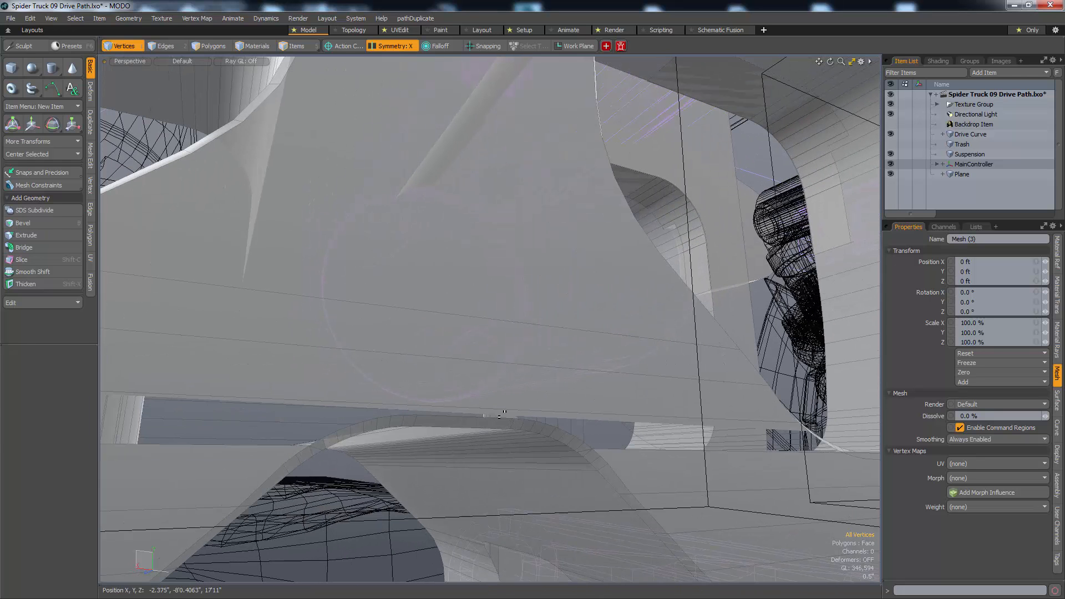
pyautogui.hotkey('alt', 'c')
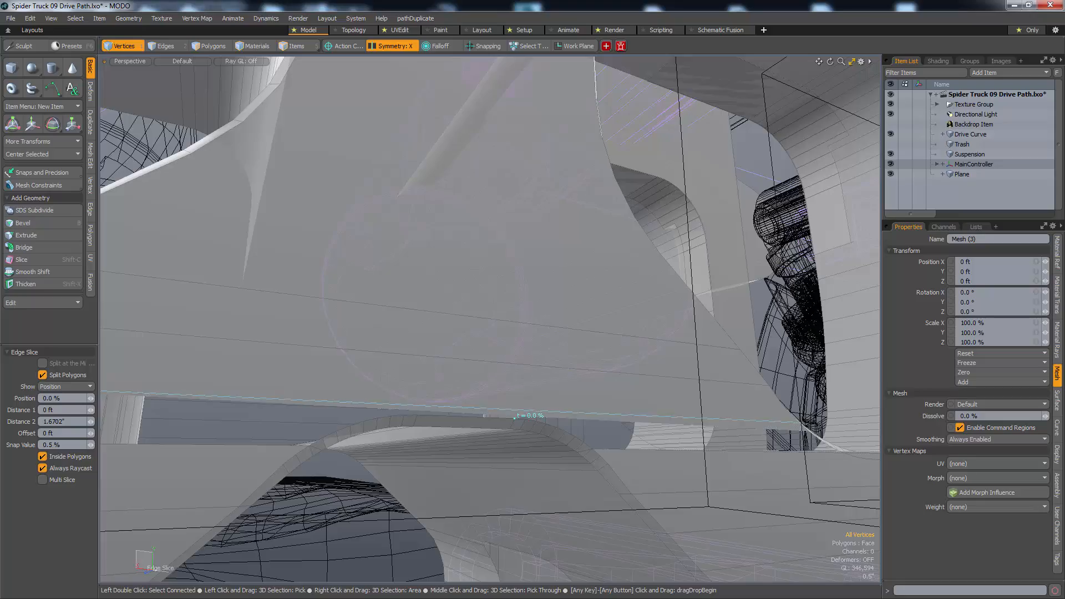
pyautogui.click(514, 417)
pyautogui.press('space')
# - Select the polygons of the box's front face around the three openings
pyautogui.keyDown('alt'); pyautogui.moveTo(545, 444); pyautogui.dragTo(497, 499); pyautogui.keyUp('alt')
pyautogui.scroll(-5, 507, 446)
pyautogui.keyDown('alt'); pyautogui.moveTo(590, 485); pyautogui.dragTo(304, 502); pyautogui.keyUp('alt')
pyautogui.press('3')
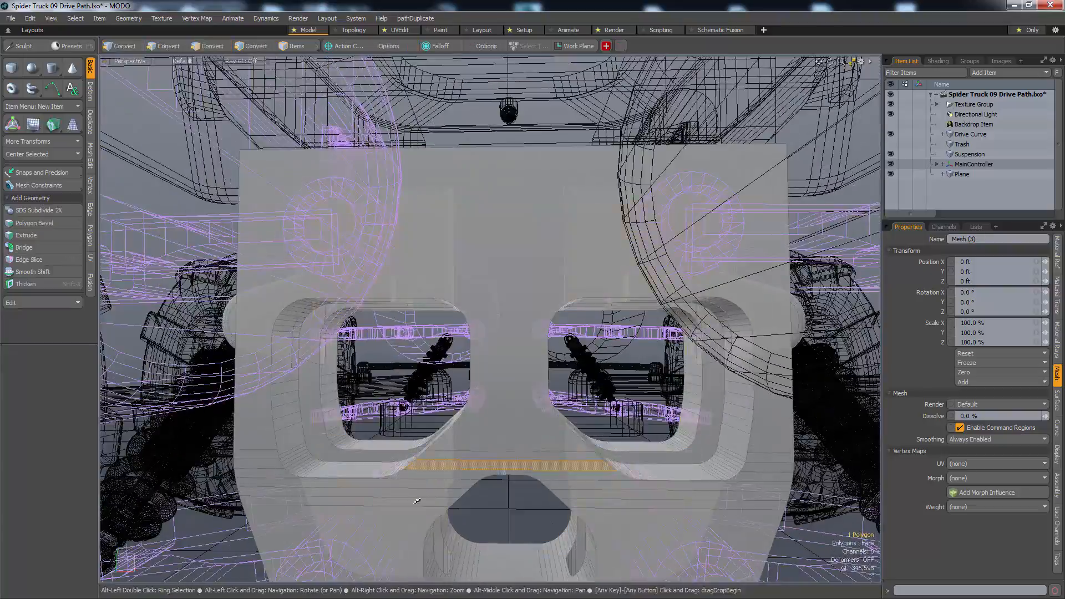
pyautogui.moveTo(419, 502)
pyautogui.keyDown('alt'); pyautogui.mouseDown()
pyautogui.moveTo(487, 459)
pyautogui.moveTo(540, 369)
pyautogui.mouseUp(); pyautogui.keyUp('alt')
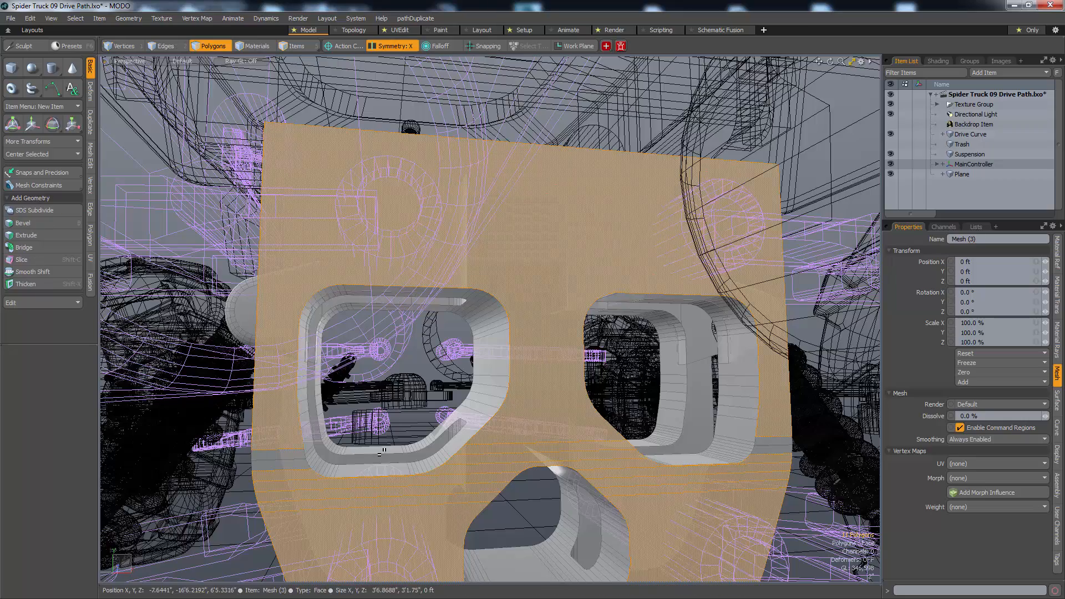
pyautogui.keyDown('alt'); pyautogui.moveTo(302, 488); pyautogui.dragTo(470, 435); pyautogui.keyUp('alt')
# - Clear the old edge selection, convert the front face polygons to boundary edges, and bevel them with a 0.16 in inset at round level 0
pyautogui.press('2')
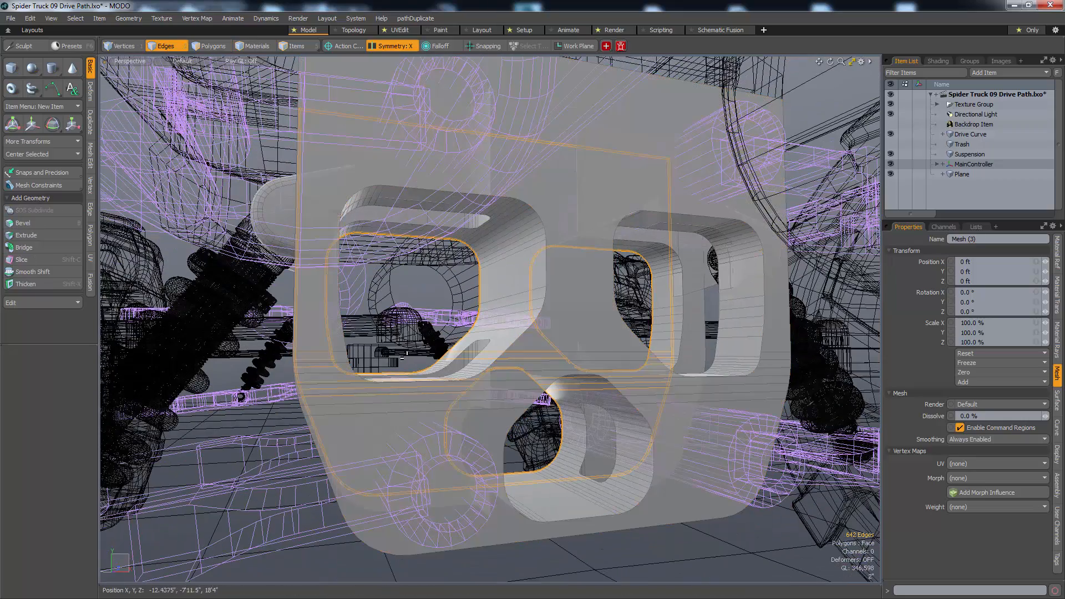
pyautogui.keyDown('alt'); pyautogui.moveTo(244, 461); pyautogui.dragTo(276, 488); pyautogui.keyUp('alt')
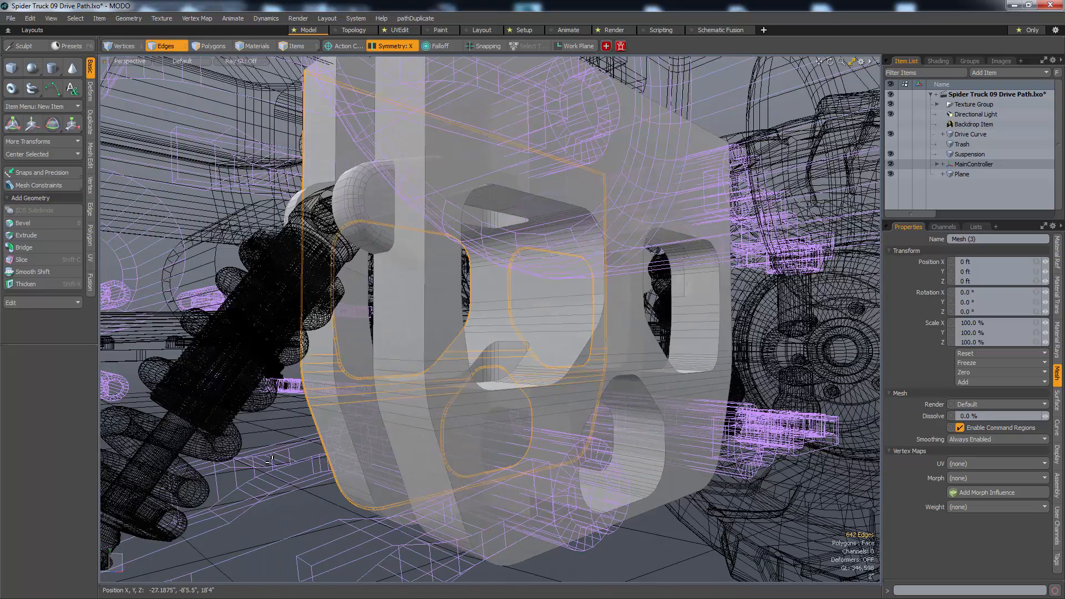
pyautogui.click(303, 488)
pyautogui.press('3')
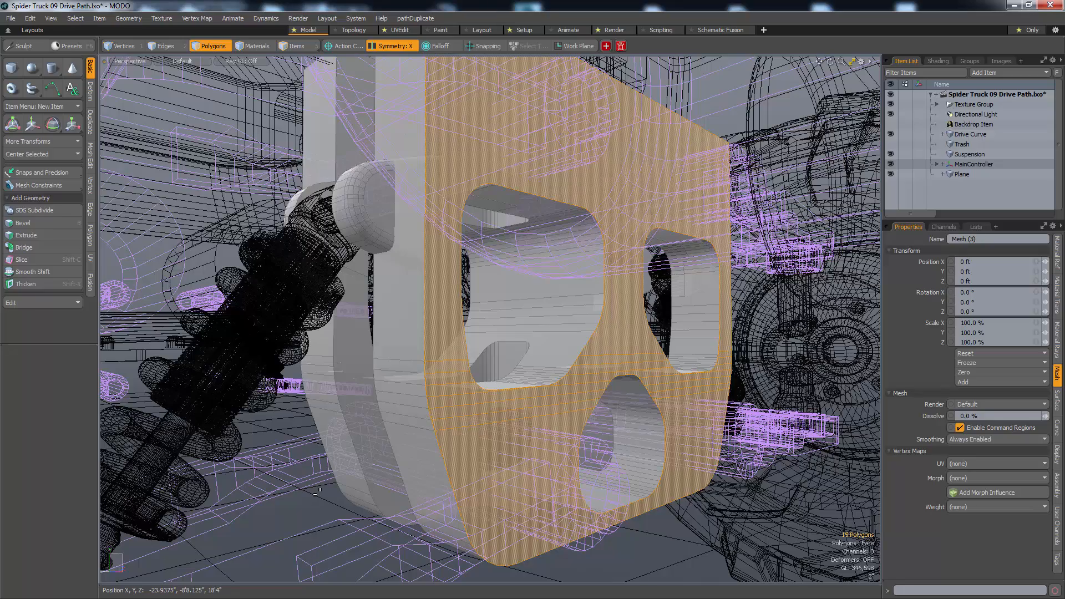
pyautogui.hotkey('ctrl', '2')
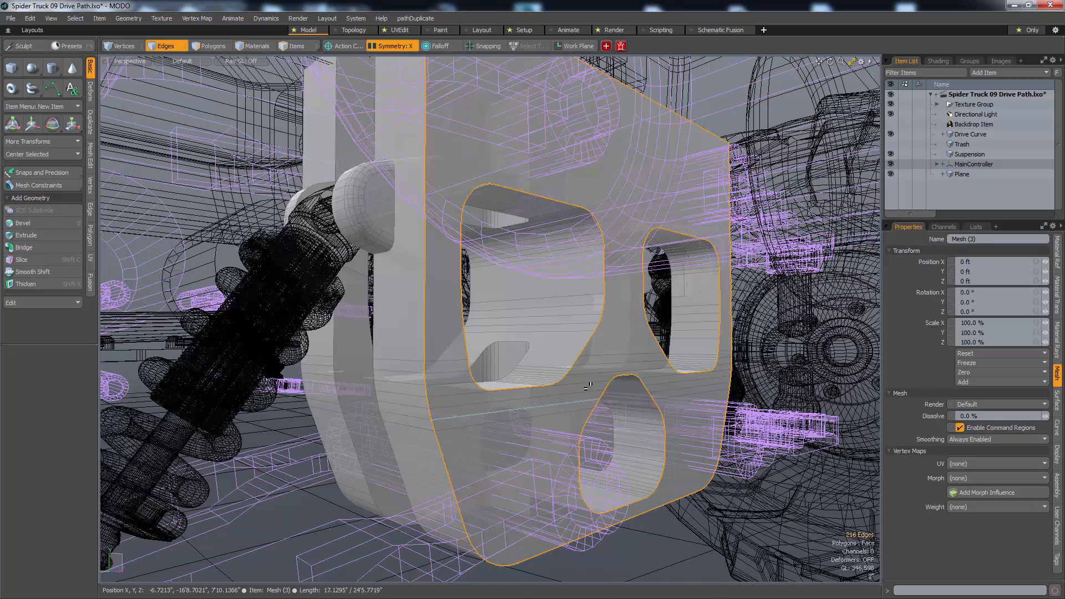
pyautogui.press('b')
pyautogui.moveTo(597, 288); pyautogui.dragTo(595, 287)
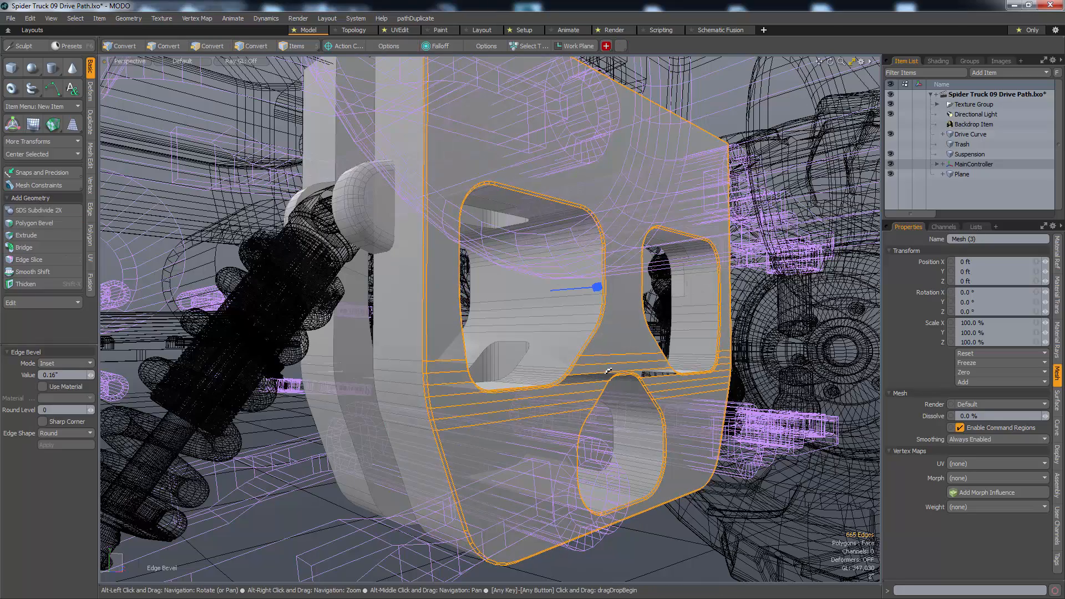
# - Delete the overlapping bevel vertices at the lower corner of the front face's upper openings, undoing the attempt to join them
pyautogui.keyDown('alt'); pyautogui.moveTo(621, 373); pyautogui.dragTo(721, 379, button='right'); pyautogui.keyUp('alt')
pyautogui.keyDown('alt'); pyautogui.moveTo(388, 399); pyautogui.dragTo(439, 401, button='right'); pyautogui.keyUp('alt')
pyautogui.hotkey('alt', '1')
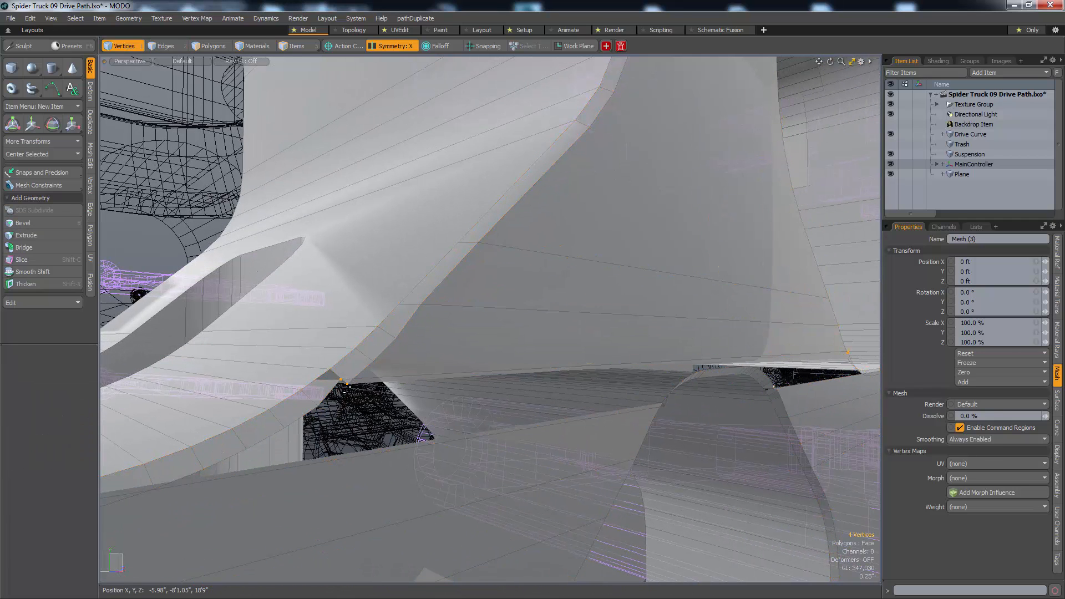
pyautogui.press('Home')
pyautogui.press('Return')
pyautogui.hotkey('ctrl', 'z')
pyautogui.press('Delete')
# - Remove the stray vertices on both sides of the front face's lower opening rim, undoing the attempt to join them
pyautogui.keyDown('alt'); pyautogui.moveTo(682, 382); pyautogui.dragTo(441, 403); pyautogui.keyUp('alt')
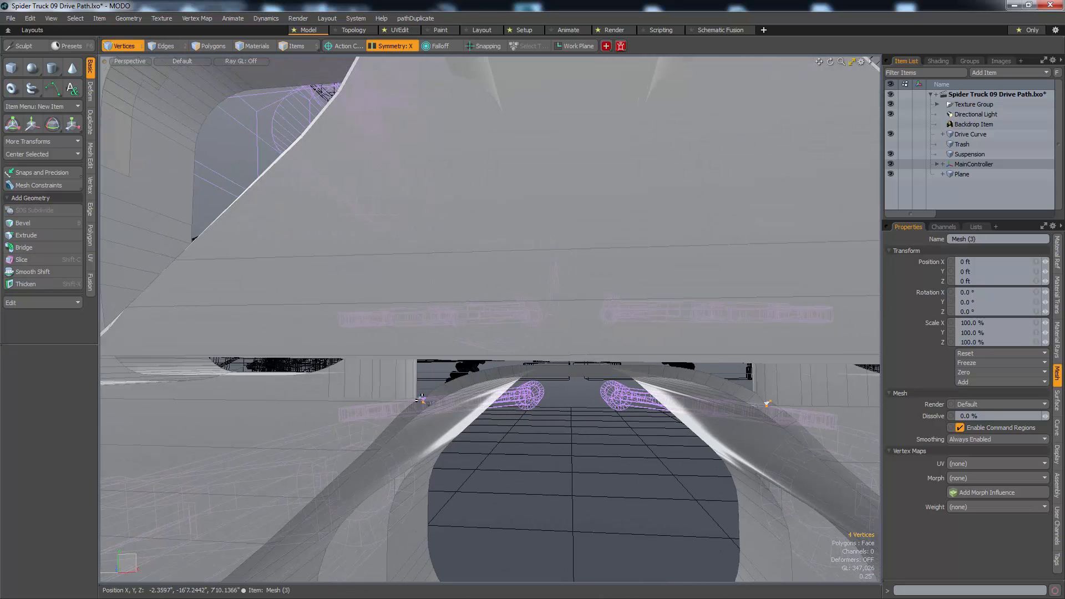
pyautogui.press('Home')
pyautogui.press('Return')
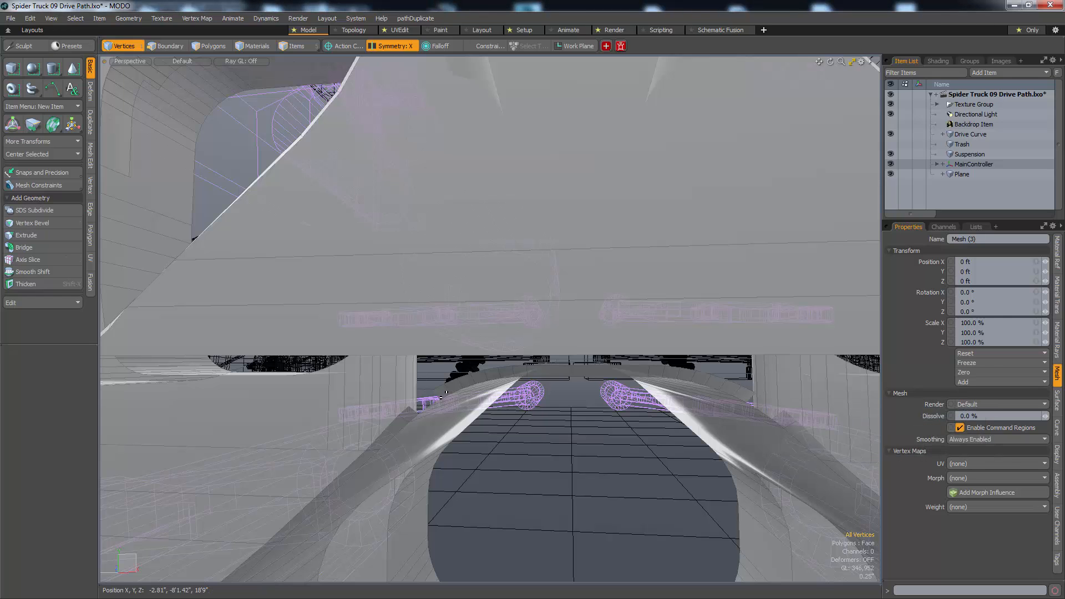
pyautogui.hotkey('ctrl', 'z')
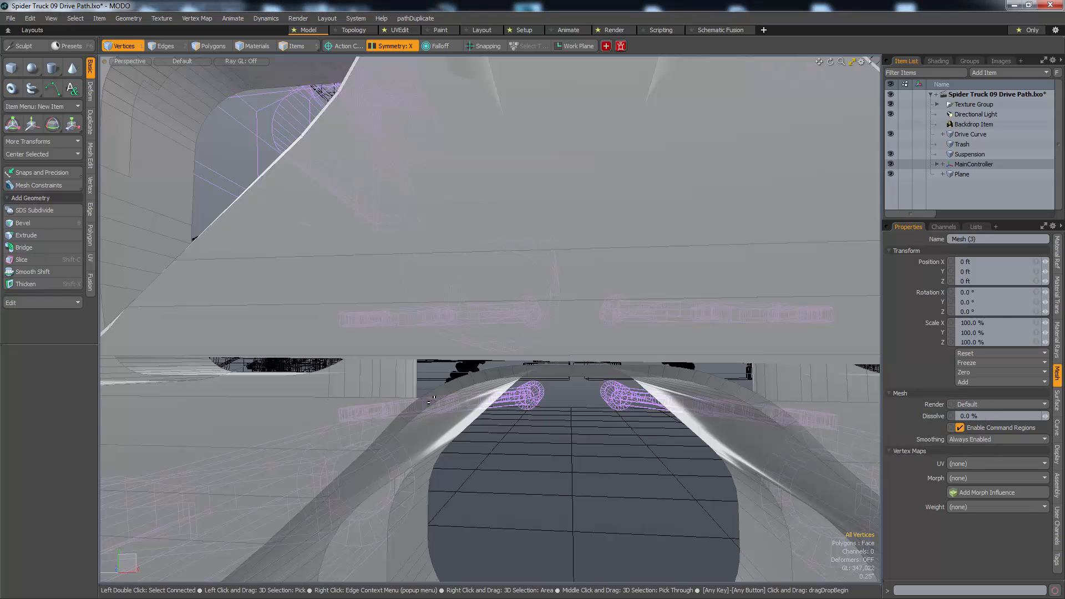
# - Examine the strip polygons between the front face's upper openings and its lower opening
pyautogui.press('alt')
pyautogui.keyDown('alt'); pyautogui.moveTo(610, 371); pyautogui.dragTo(649, 397); pyautogui.keyUp('alt')
pyautogui.press('3')
pyautogui.press('1')
pyautogui.press('3')
pyautogui.hotkey('alt', 'c')
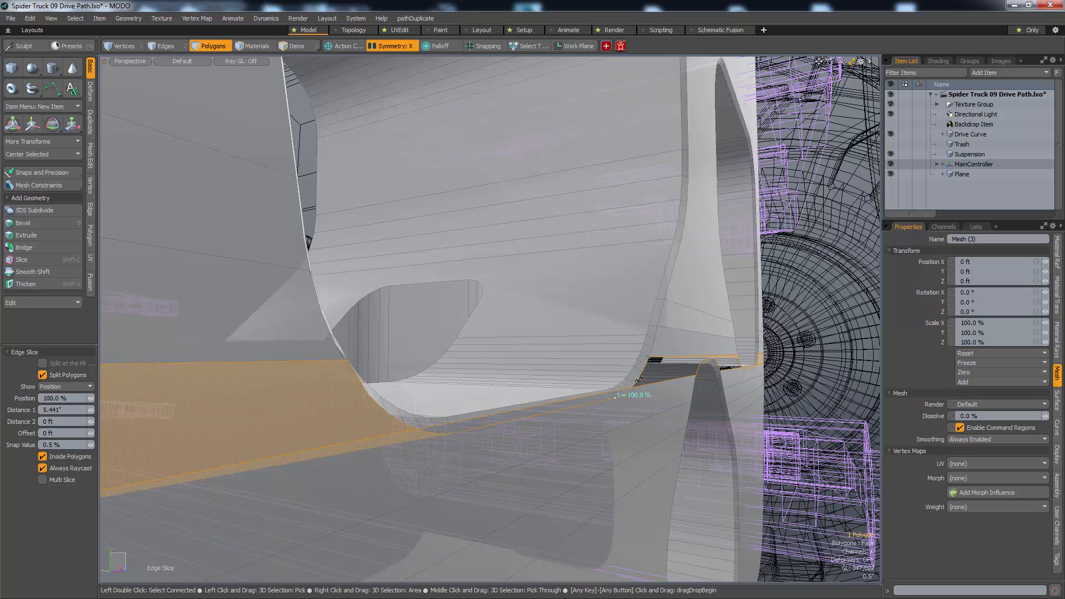
pyautogui.press('space')
pyautogui.click(639, 404)
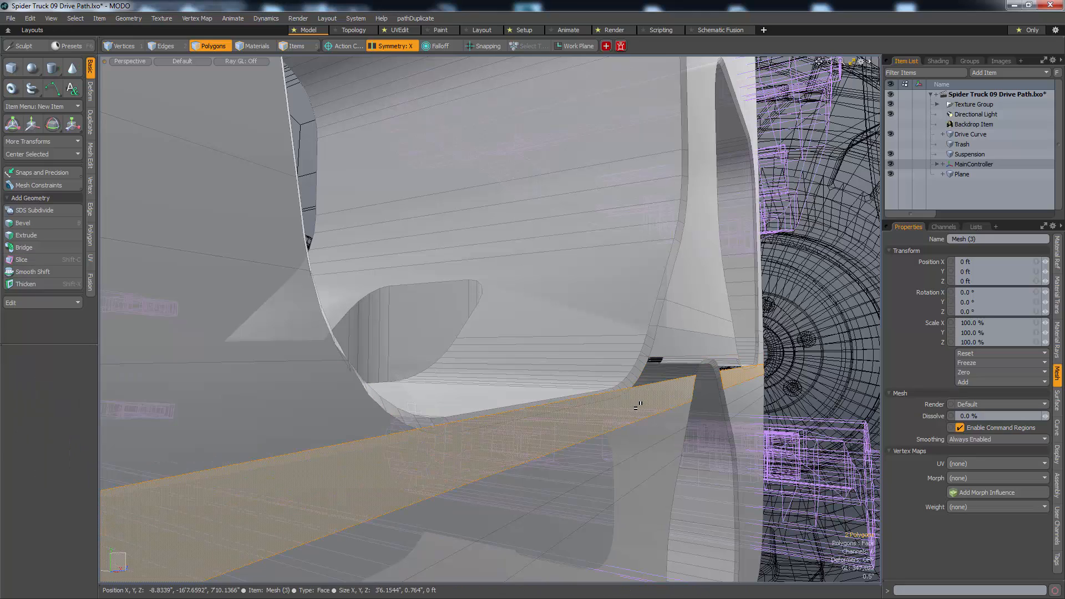
pyautogui.keyDown('alt'); pyautogui.moveTo(638, 405); pyautogui.dragTo(610, 406); pyautogui.keyUp('alt')
pyautogui.click(604, 358)
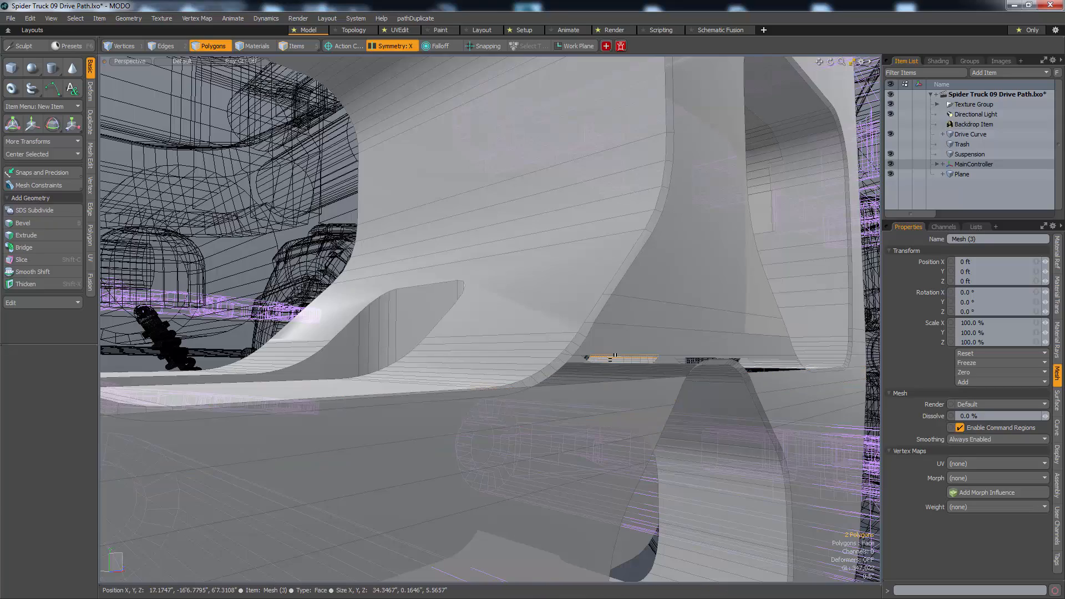
# - Select the strip polygon above the front face's lower opening and edge-slice it at about 57% along the opening's crest
pyautogui.keyDown('alt'); pyautogui.moveTo(615, 355); pyautogui.dragTo(715, 417); pyautogui.keyUp('alt')
pyautogui.click(704, 373)
pyautogui.press('c')
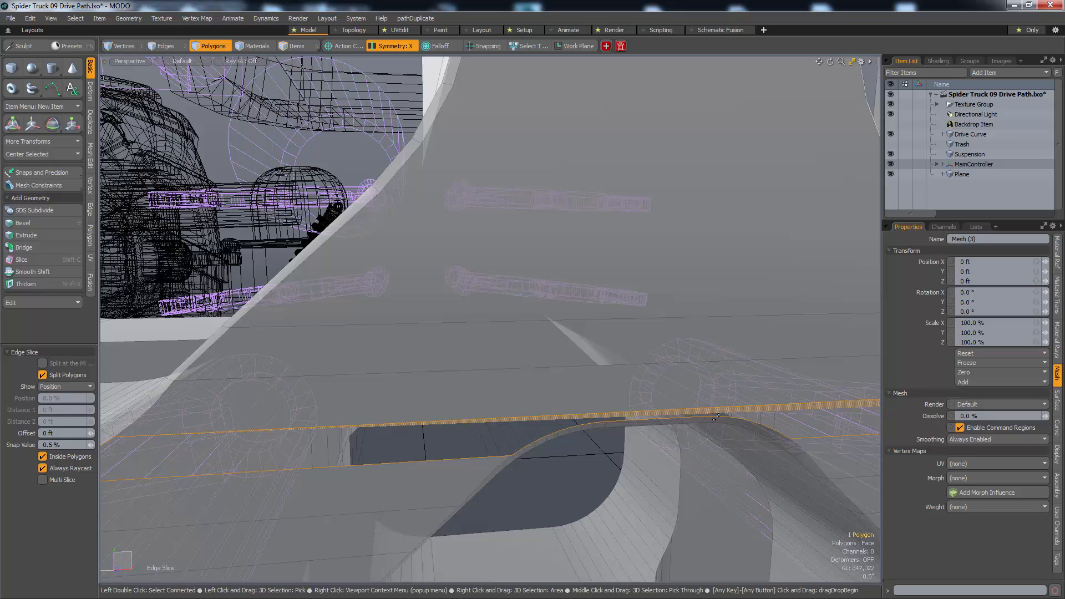
pyautogui.click(719, 416)
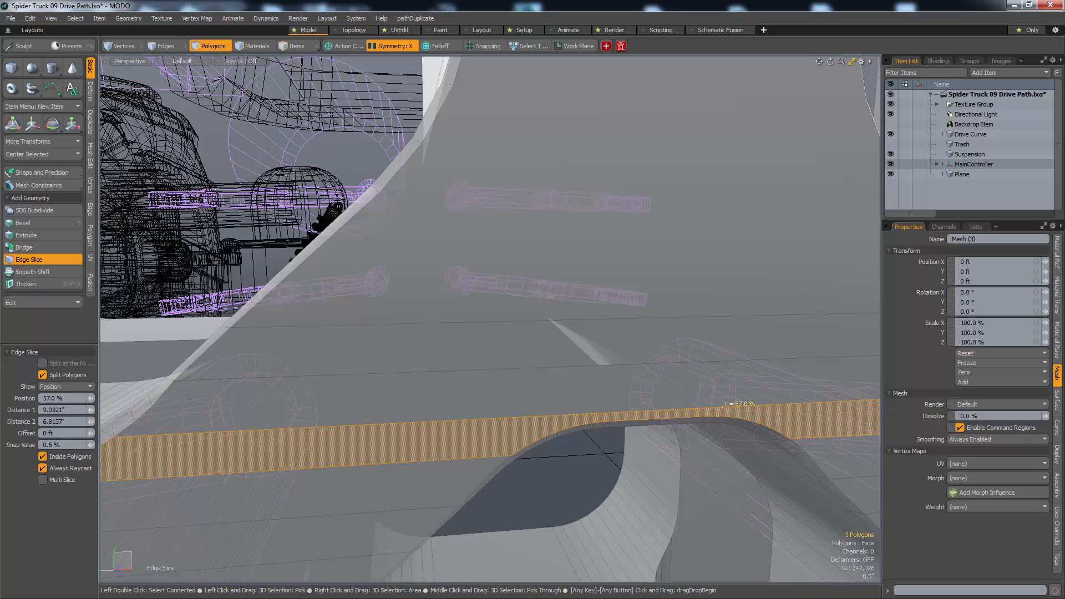
pyautogui.keyDown('alt'); pyautogui.moveTo(717, 415); pyautogui.dragTo(466, 420); pyautogui.keyUp('alt')
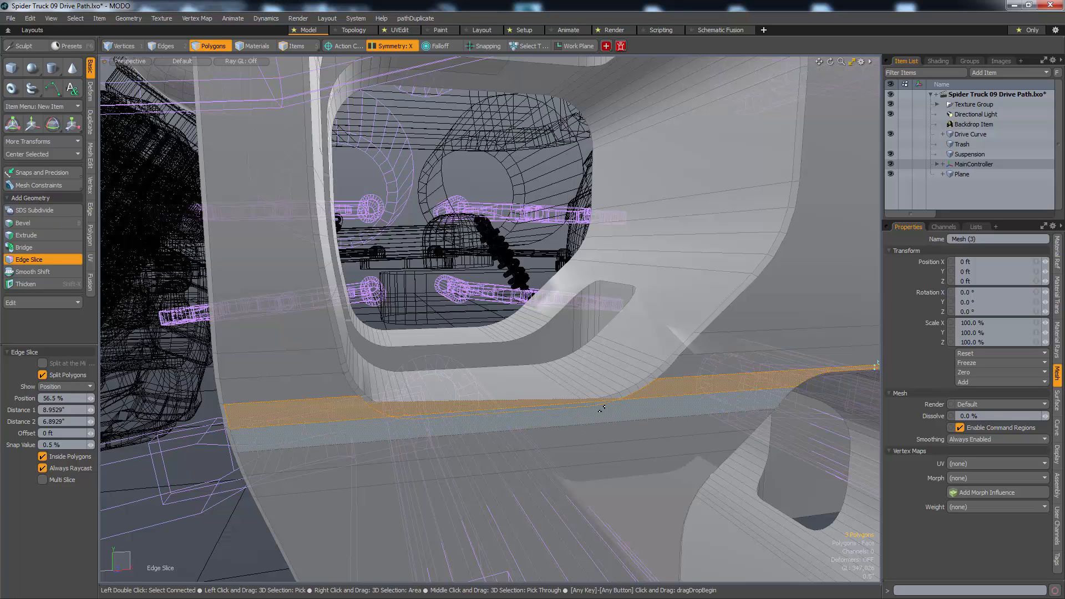
# - Delete the flawed strip polygons running between the front face's upper openings and its lower opening
pyautogui.click(613, 411)
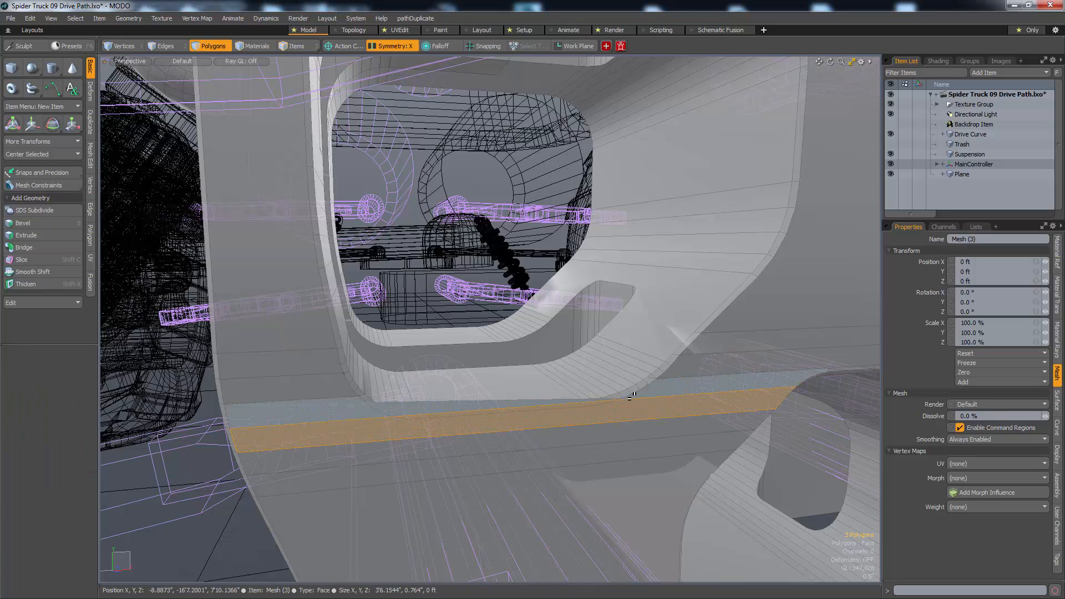
pyautogui.click(629, 398)
pyautogui.click(632, 409)
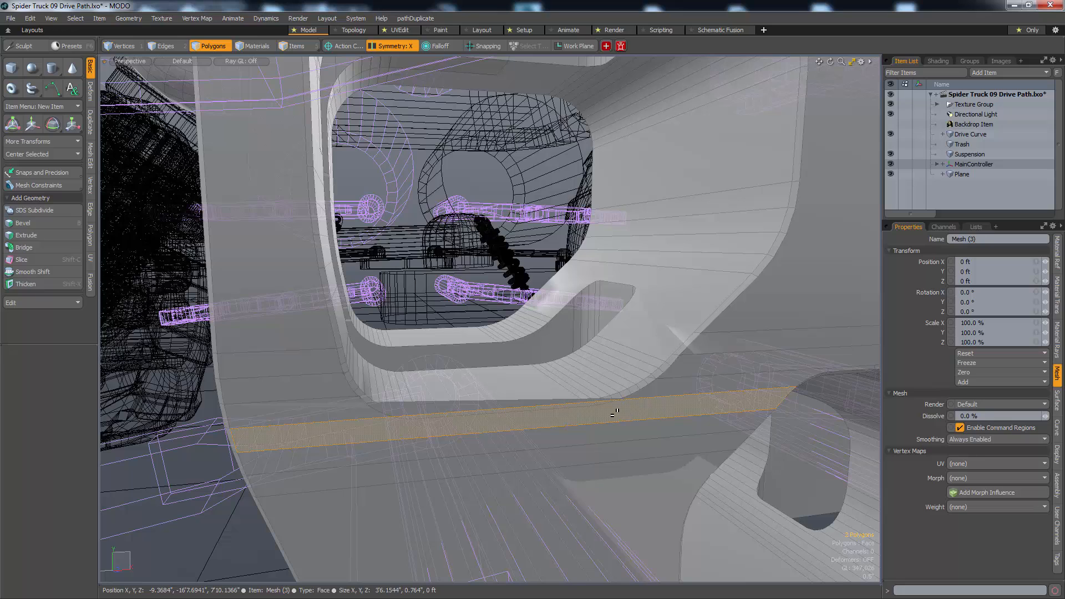
pyautogui.press('Delete')
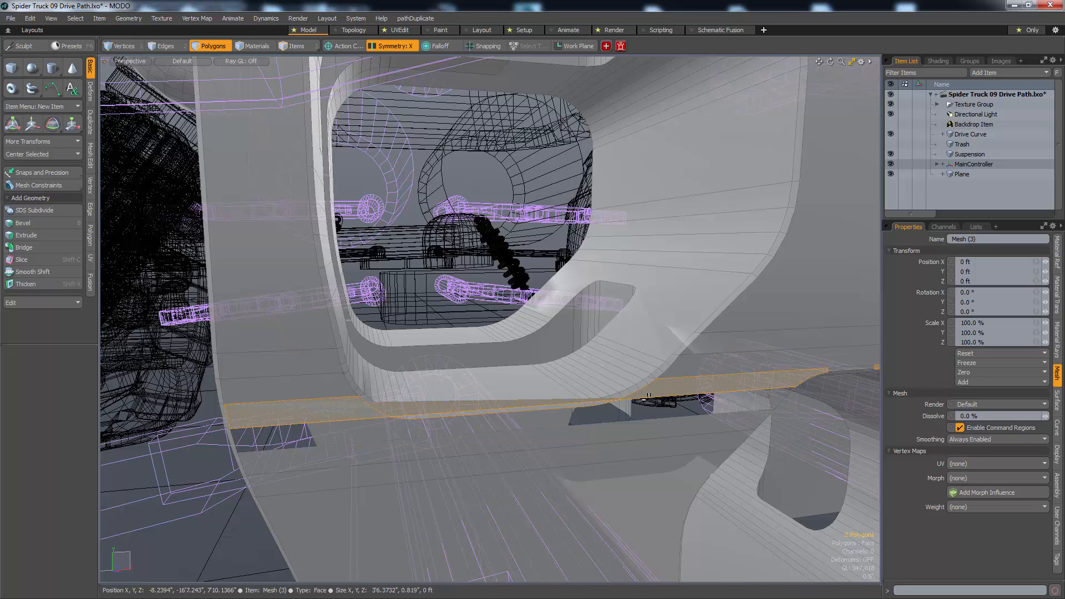
pyautogui.press('Delete')
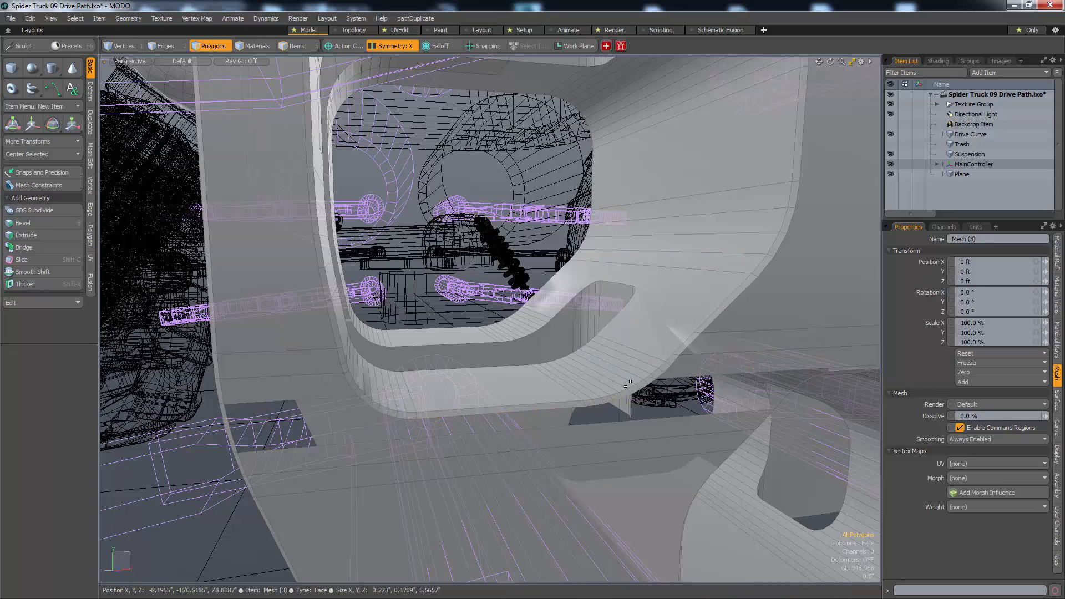
# - Select the border edges of the gaps left in the front face and fill them with new polygons
pyautogui.press('2')
pyautogui.doubleClick(652, 383)
pyautogui.keyDown('alt'); pyautogui.moveTo(651, 382); pyautogui.dragTo(658, 400); pyautogui.keyUp('alt')
pyautogui.press('p')
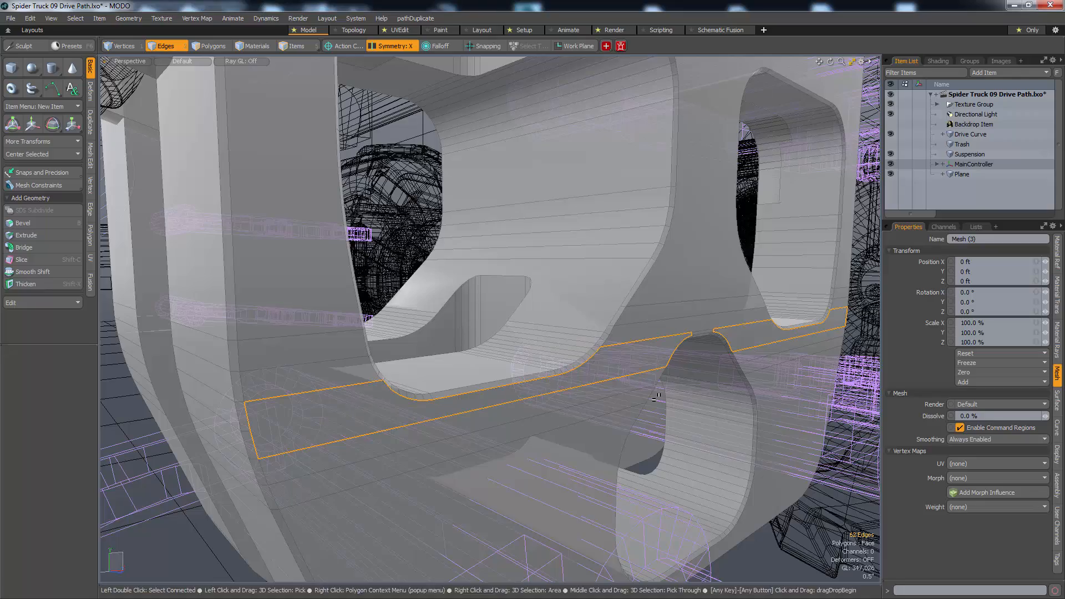
pyautogui.keyDown('alt'); pyautogui.moveTo(345, 377); pyautogui.dragTo(582, 312); pyautogui.keyUp('alt')
pyautogui.press('3')
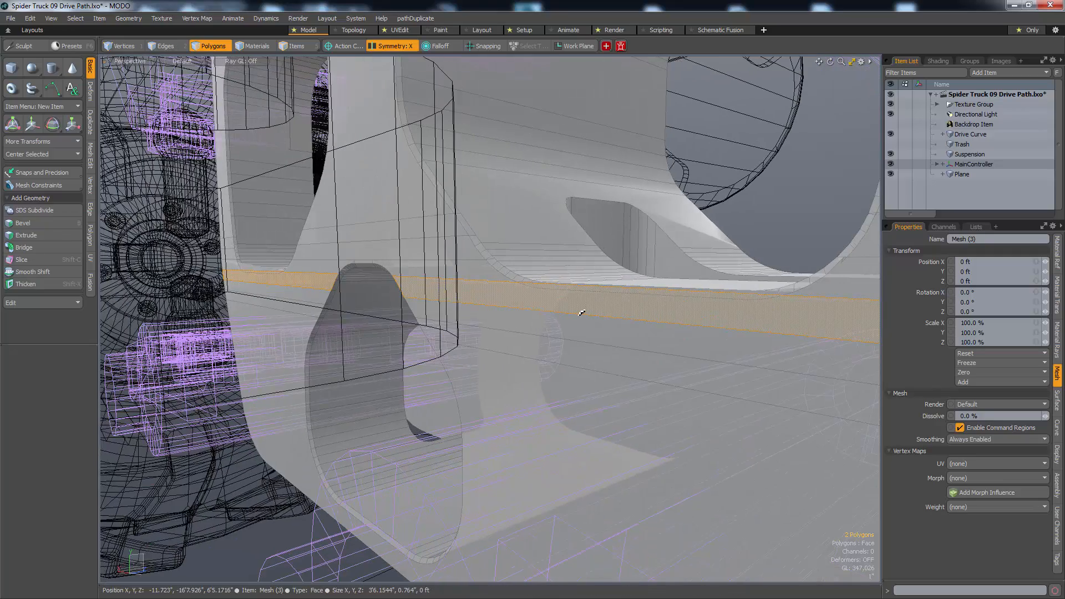
# - Delete the remaining strip polygons below the front face's upper openings and fill the gap with new polygons
pyautogui.press('Delete')
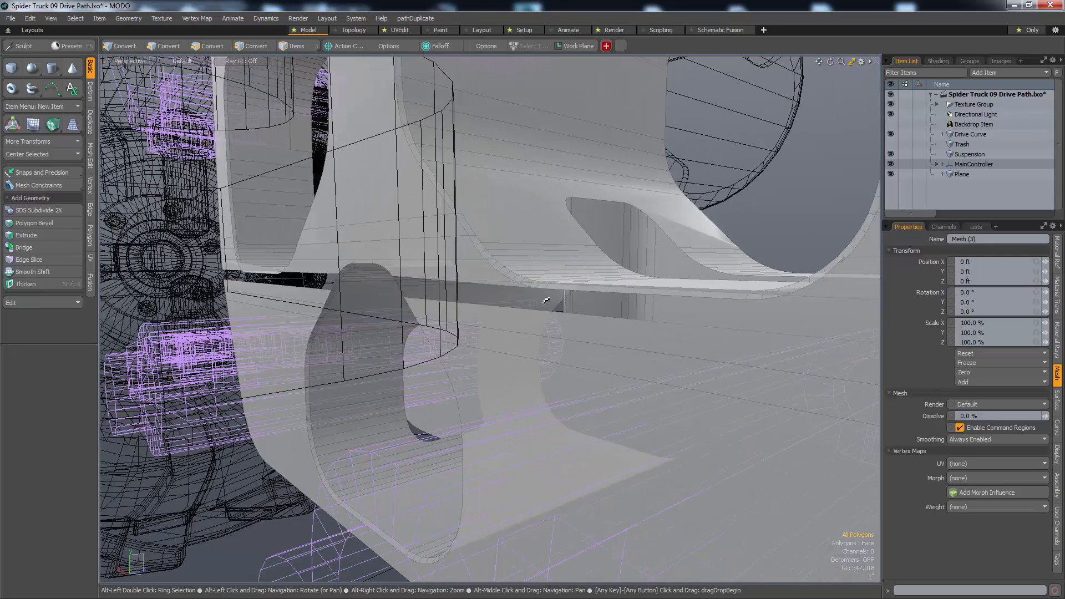
pyautogui.keyDown('alt'); pyautogui.moveTo(582, 313); pyautogui.dragTo(468, 280); pyautogui.keyUp('alt')
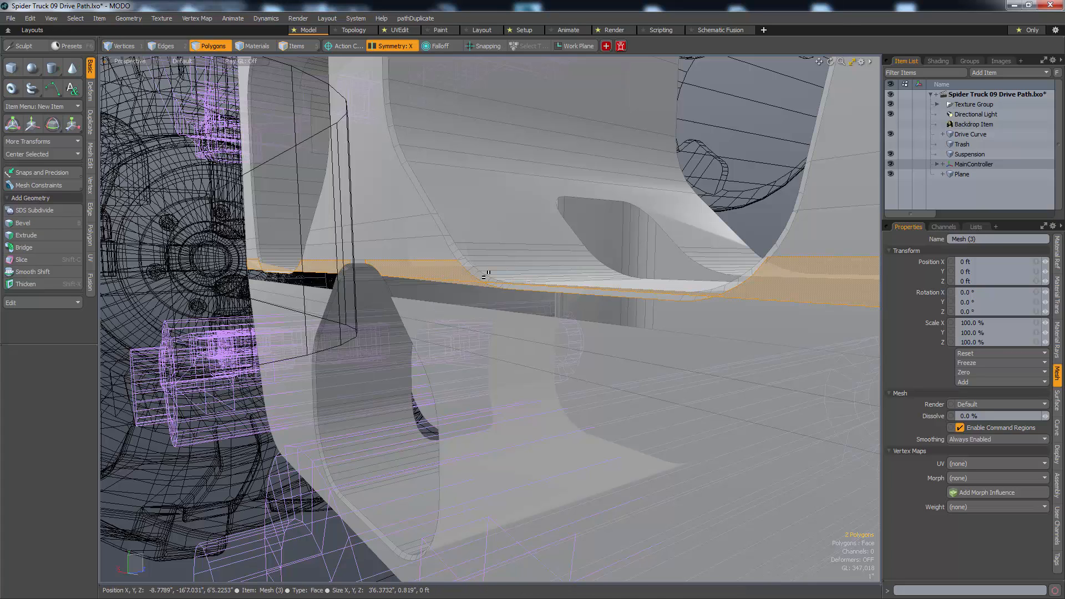
pyautogui.press('2')
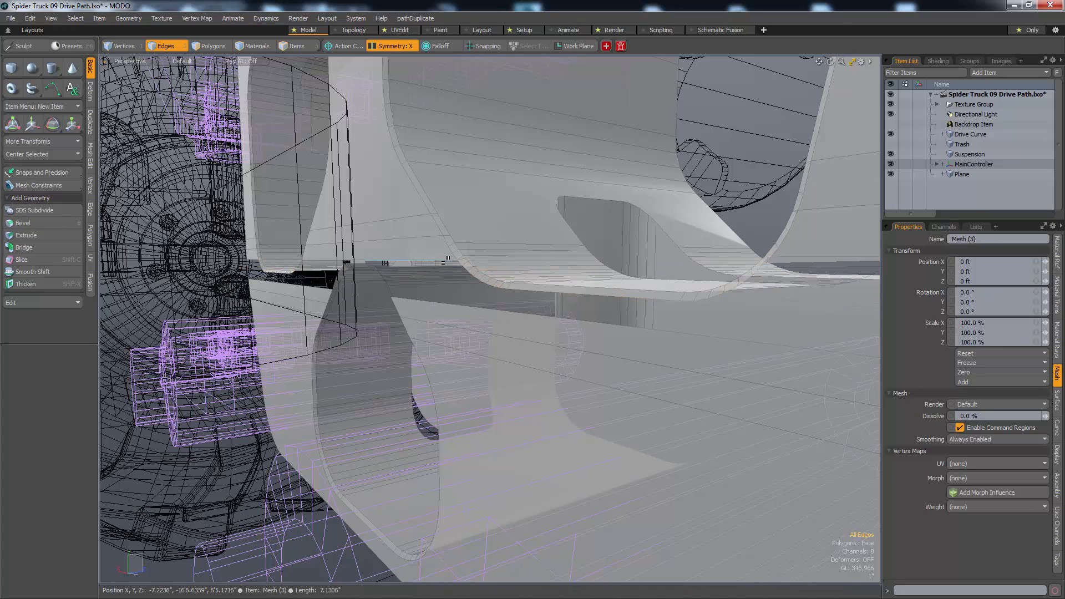
pyautogui.keyDown('alt'); pyautogui.moveTo(447, 259); pyautogui.dragTo(509, 340); pyautogui.keyUp('alt')
pyautogui.press('p')
pyautogui.scroll(-2, 440, 293)
pyautogui.press('1')
pyautogui.scroll(-3, 501, 361)
pyautogui.hotkey('ctrl', '3')
pyautogui.click(494, 363)
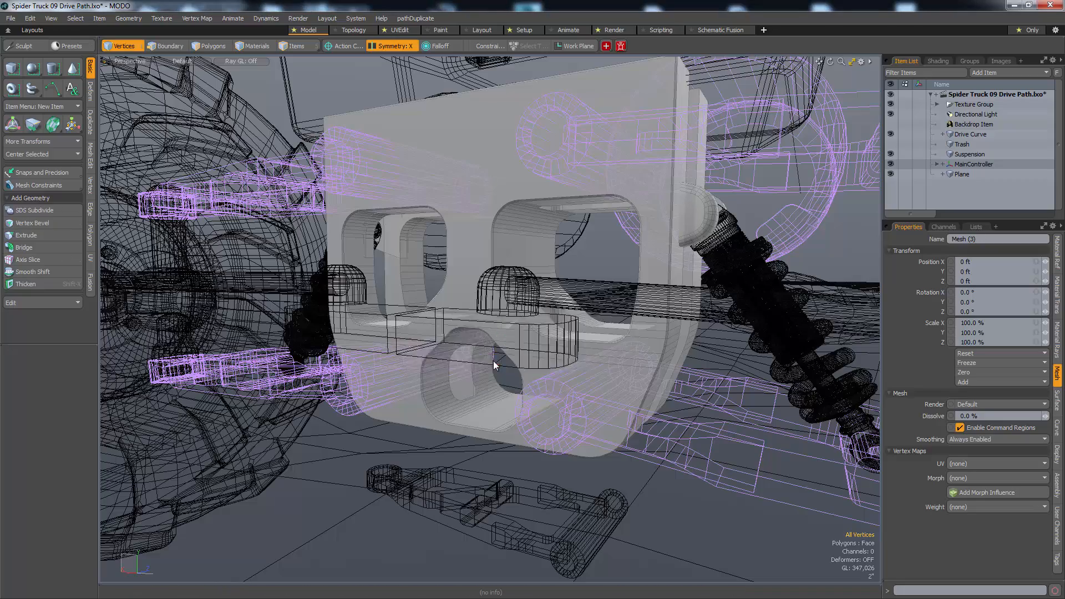
# - Select all connected polygons of the central suspension box and place a copy at the rear axle, offset -12'11" in Z
pyautogui.moveTo(542, 364)
pyautogui.keyDown('alt'); pyautogui.mouseDown(button='right')
pyautogui.moveTo(503, 381)
pyautogui.moveTo(540, 381)
pyautogui.mouseUp(button='right'); pyautogui.keyUp('alt')
pyautogui.keyDown('alt'); pyautogui.moveTo(540, 380); pyautogui.dragTo(233, 405); pyautogui.keyUp('alt')
pyautogui.keyDown('alt'); pyautogui.moveTo(482, 416); pyautogui.dragTo(443, 418); pyautogui.keyUp('alt')
pyautogui.keyDown('alt'); pyautogui.moveTo(443, 418); pyautogui.dragTo(405, 416, button='right'); pyautogui.keyUp('alt')
pyautogui.keyDown('alt'); pyautogui.moveTo(488, 413); pyautogui.dragTo(439, 286); pyautogui.keyUp('alt')
pyautogui.press('5')
pyautogui.press('3')
pyautogui.doubleClick(474, 396)
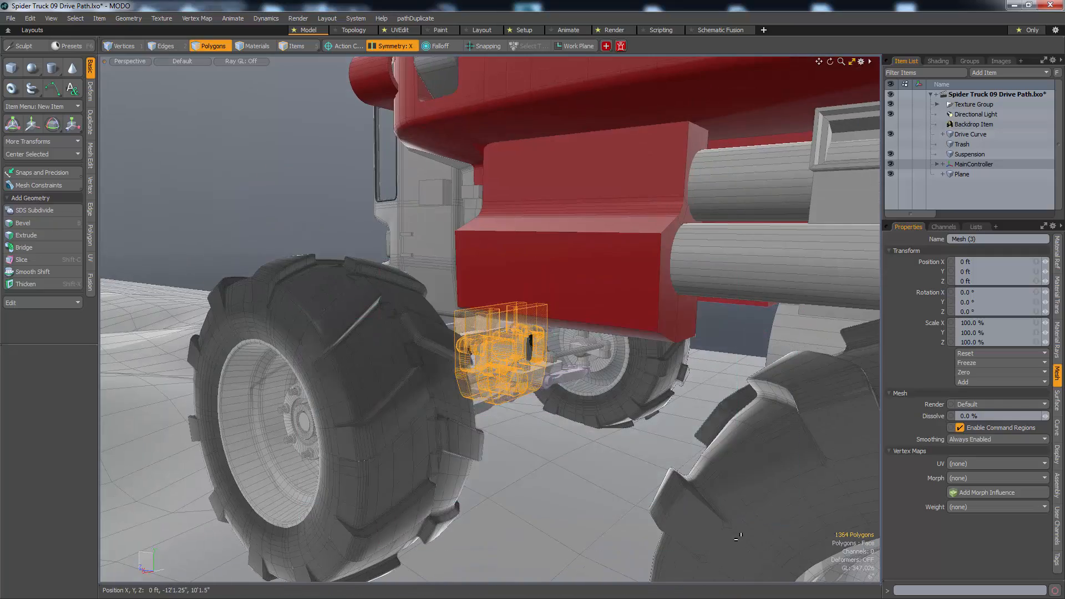
pyautogui.keyDown('alt'); pyautogui.moveTo(737, 535); pyautogui.dragTo(580, 317); pyautogui.keyUp('alt')
pyautogui.press('w')
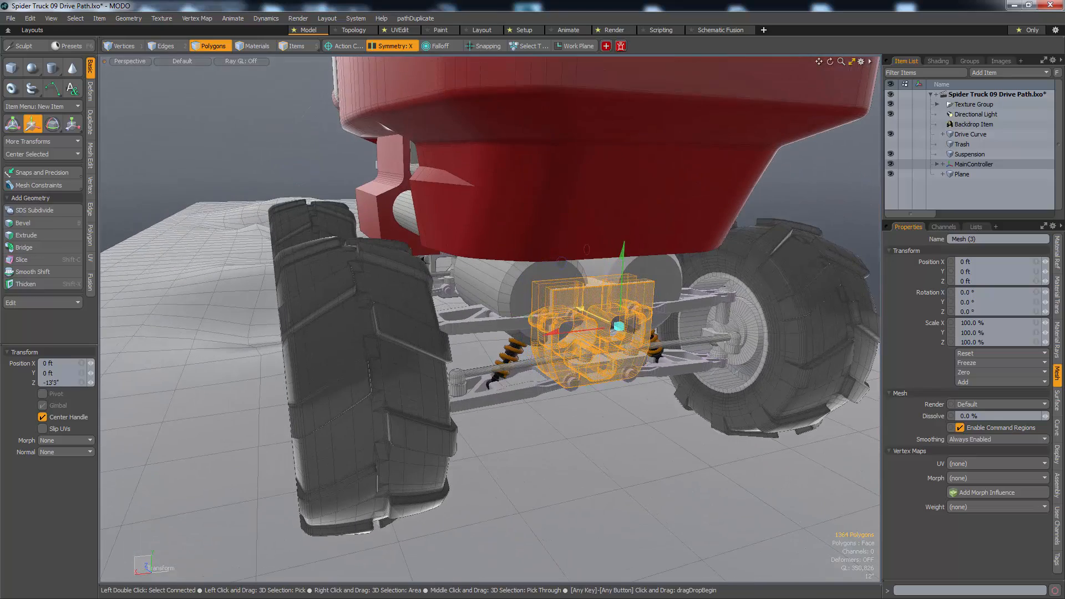
pyautogui.keyDown('alt'); pyautogui.moveTo(615, 324); pyautogui.dragTo(643, 333); pyautogui.keyUp('alt')
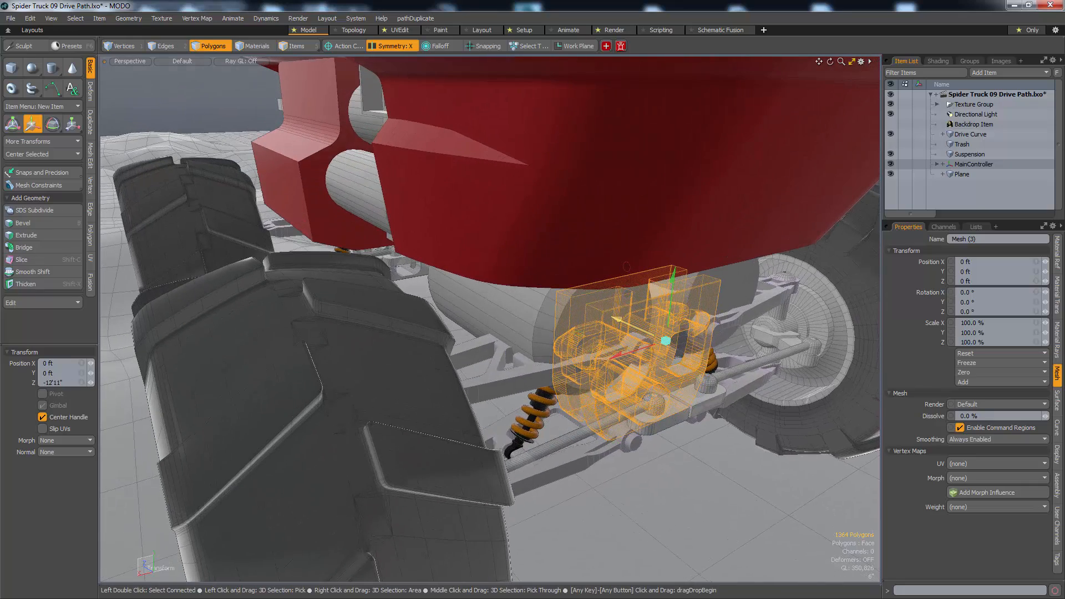
pyautogui.keyDown('alt'); pyautogui.moveTo(643, 331); pyautogui.dragTo(609, 351); pyautogui.keyUp('alt')
pyautogui.keyDown('alt'); pyautogui.moveTo(280, 348); pyautogui.dragTo(669, 286); pyautogui.keyUp('alt')
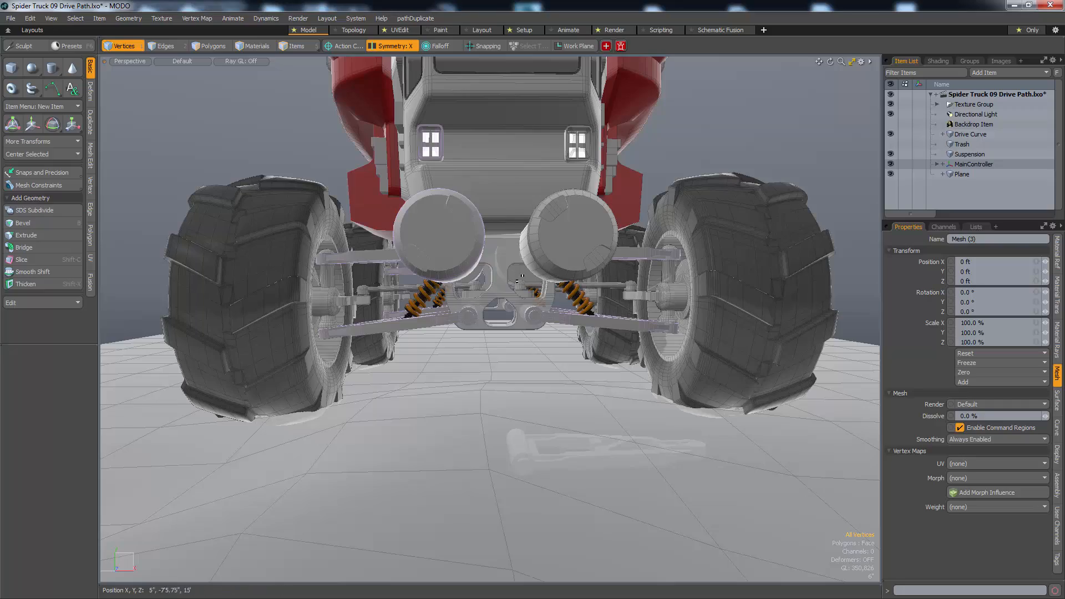
pyautogui.press('x')
pyautogui.keyDown('alt'); pyautogui.moveTo(520, 278); pyautogui.dragTo(521, 310); pyautogui.keyUp('alt')
pyautogui.press('5')
pyautogui.click(737, 303)
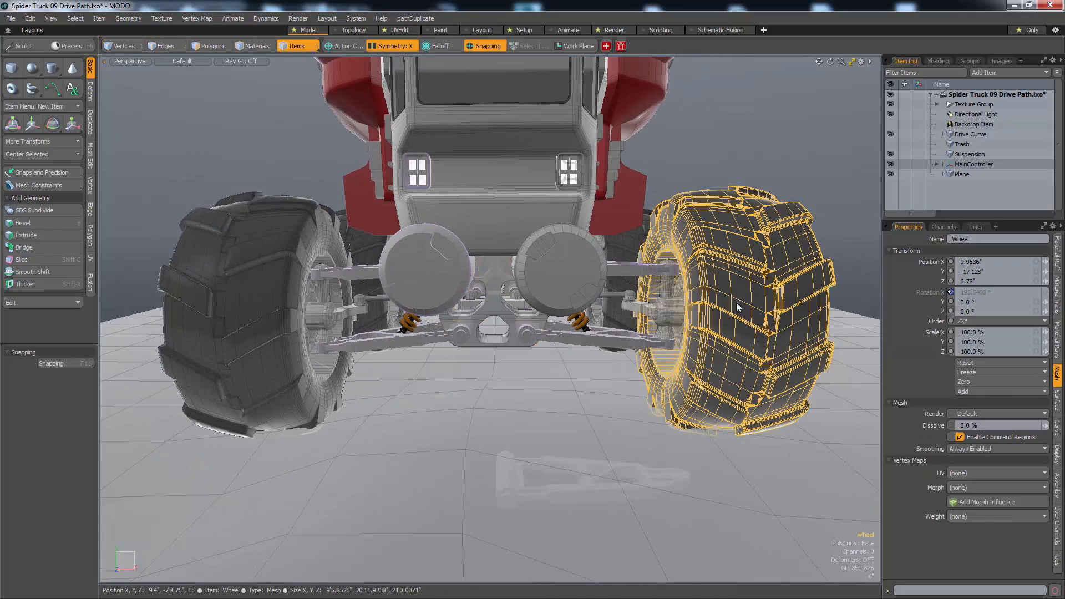
pyautogui.keyDown('alt'); pyautogui.moveTo(736, 307); pyautogui.dragTo(397, 313); pyautogui.keyUp('alt')
pyautogui.press('3')
pyautogui.doubleClick(470, 346)
pyautogui.press('1')
pyautogui.scroll(3, 499, 366)
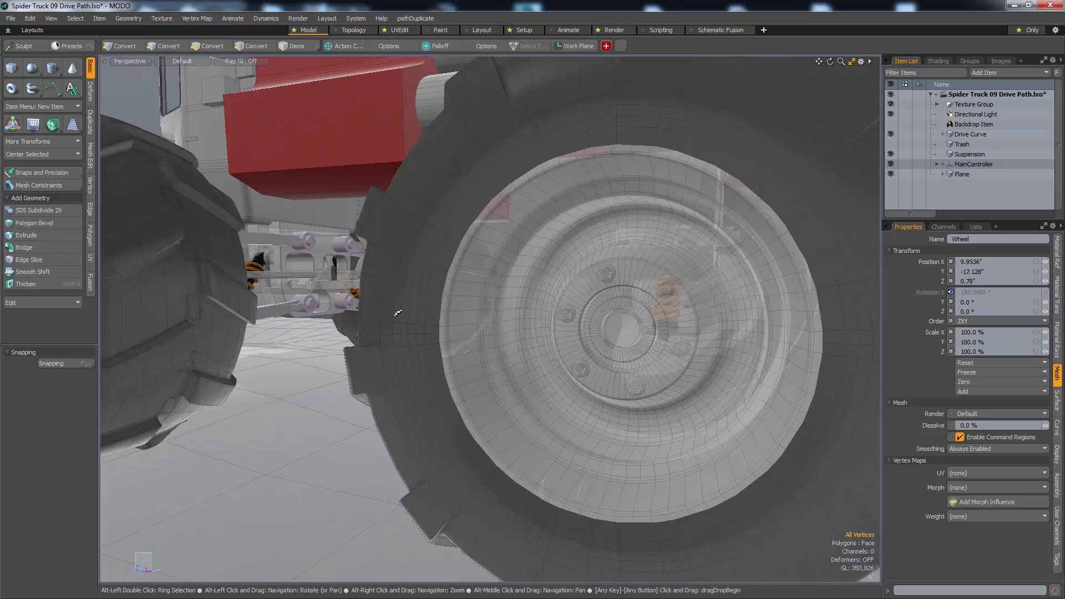
pyautogui.scroll(-4, 397, 314)
pyautogui.keyDown('alt'); pyautogui.moveTo(616, 314); pyautogui.dragTo(525, 392); pyautogui.keyUp('alt')
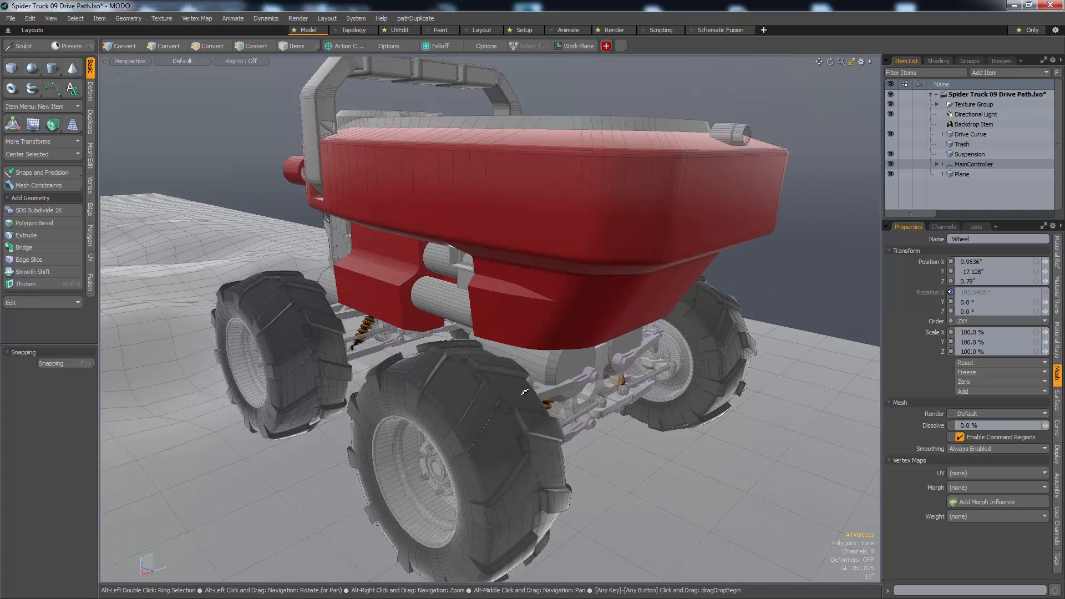
pyautogui.press('5')
pyautogui.click(454, 444)
pyautogui.click(340, 391)
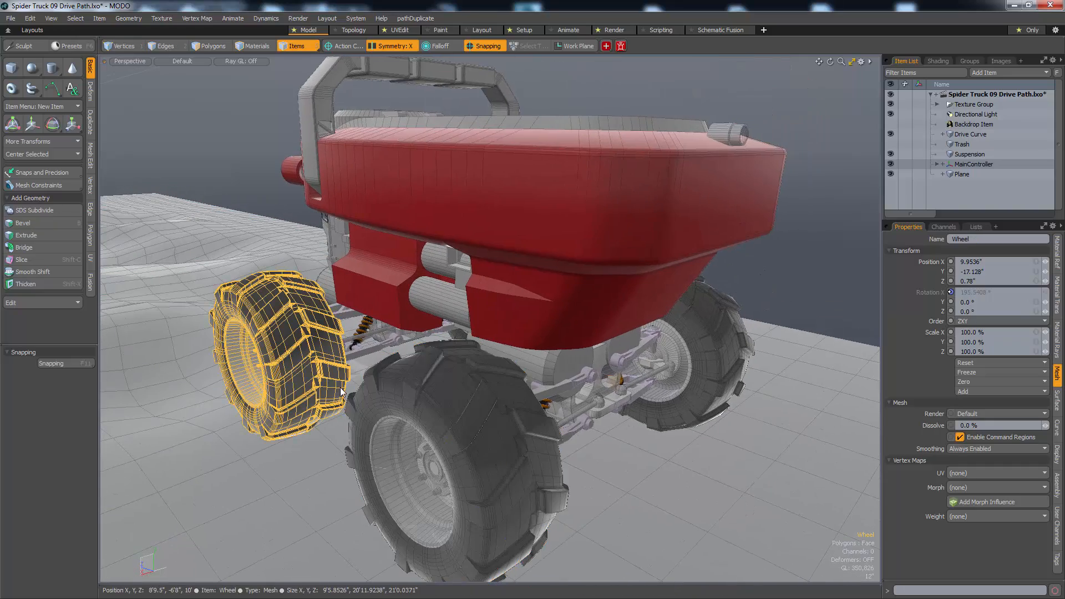
pyautogui.keyDown('alt'); pyautogui.moveTo(341, 391); pyautogui.dragTo(643, 426); pyautogui.keyUp('alt')
# - Select the connected cylinder polygons near the rear wheel and move them down and forward beneath the chassis
pyautogui.click(476, 312)
pyautogui.press('3')
pyautogui.doubleClick(402, 325)
pyautogui.press('w')
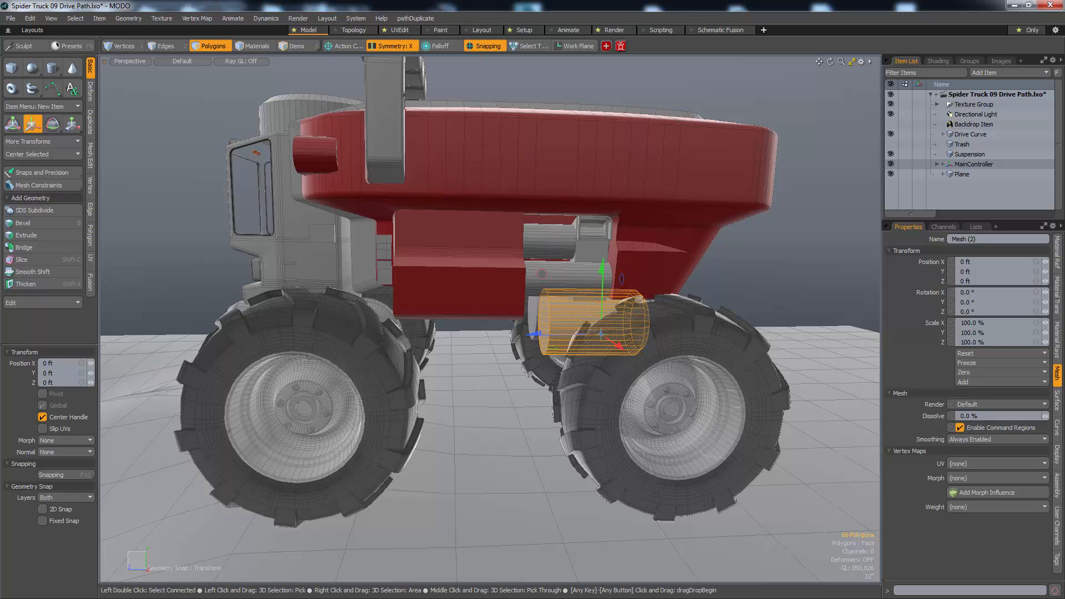
pyautogui.moveTo(600, 334); pyautogui.dragTo(510, 371)
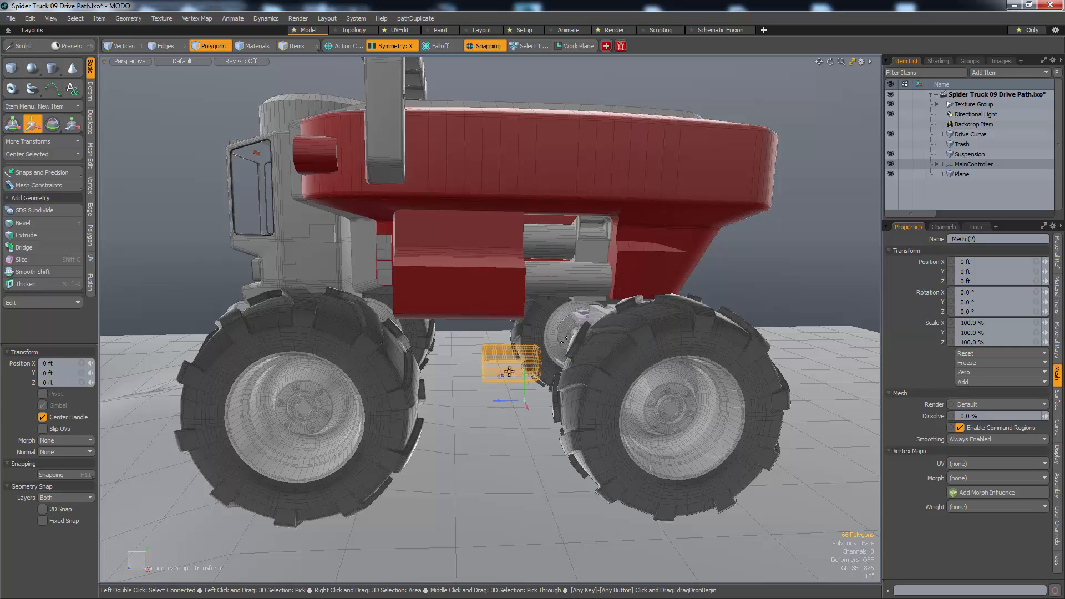
# - Save the scene in the Video folder as "Spider Truck 19 Detailing.lxo"
pyautogui.click(8, 18)
pyautogui.click(25, 130)
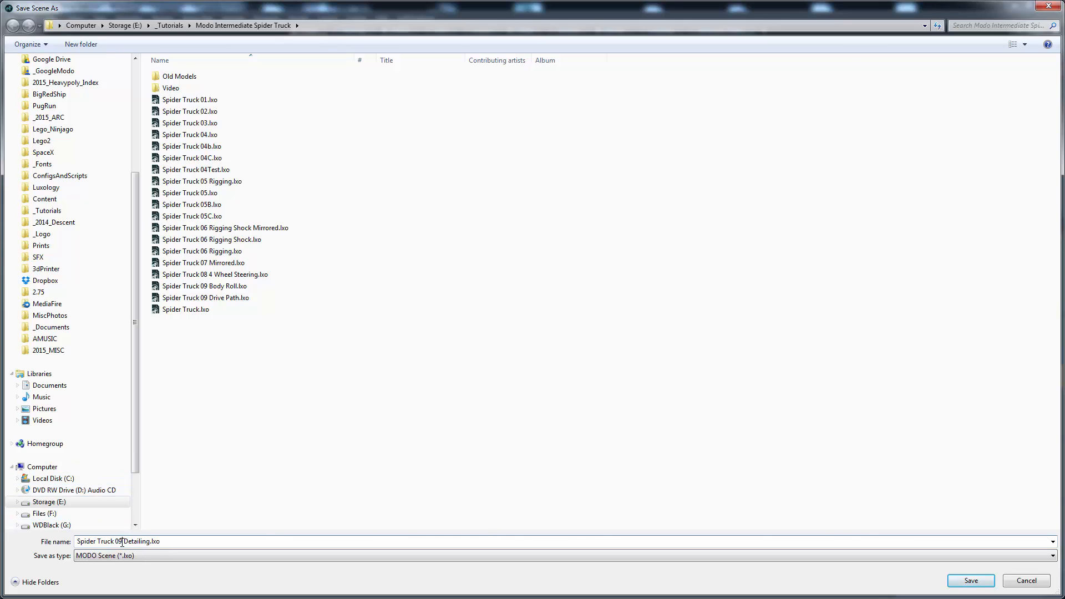
pyautogui.doubleClick(178, 89)
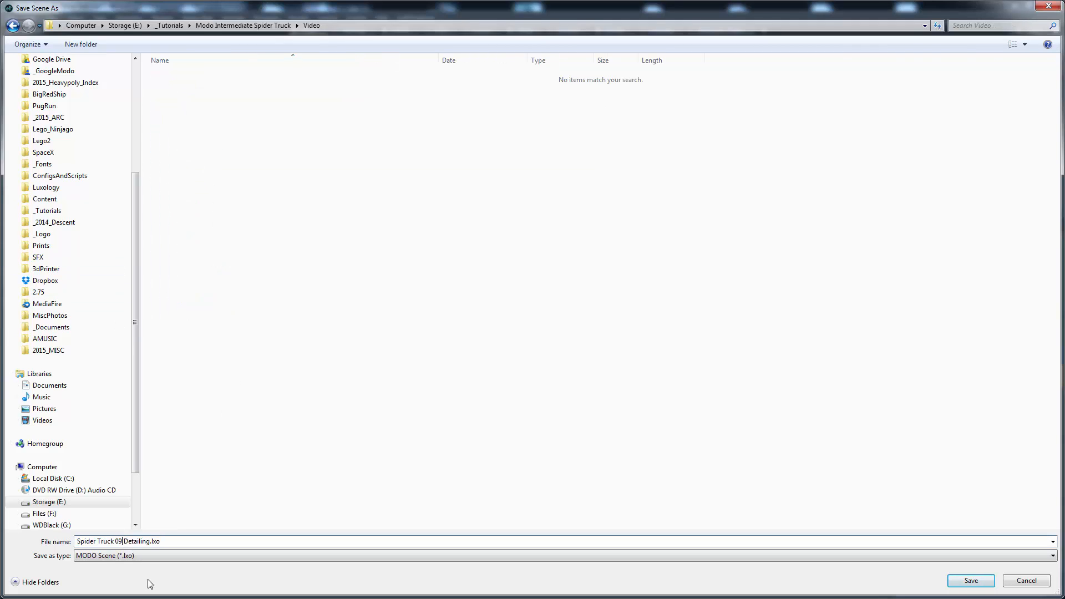
pyautogui.press('BackSpace')
pyautogui.press('BackSpace')
pyautogui.write('19')
pyautogui.press('Return')
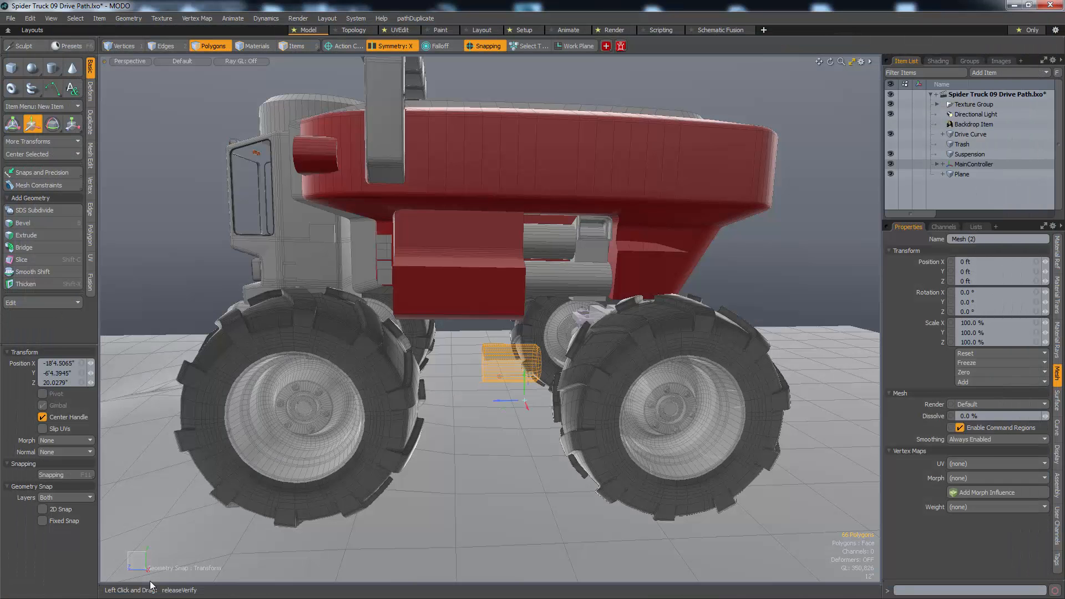
# - Reposition the selected cylinder beside the truck's centerline, under the chassis between the front and rear wheels
pyautogui.press('q')
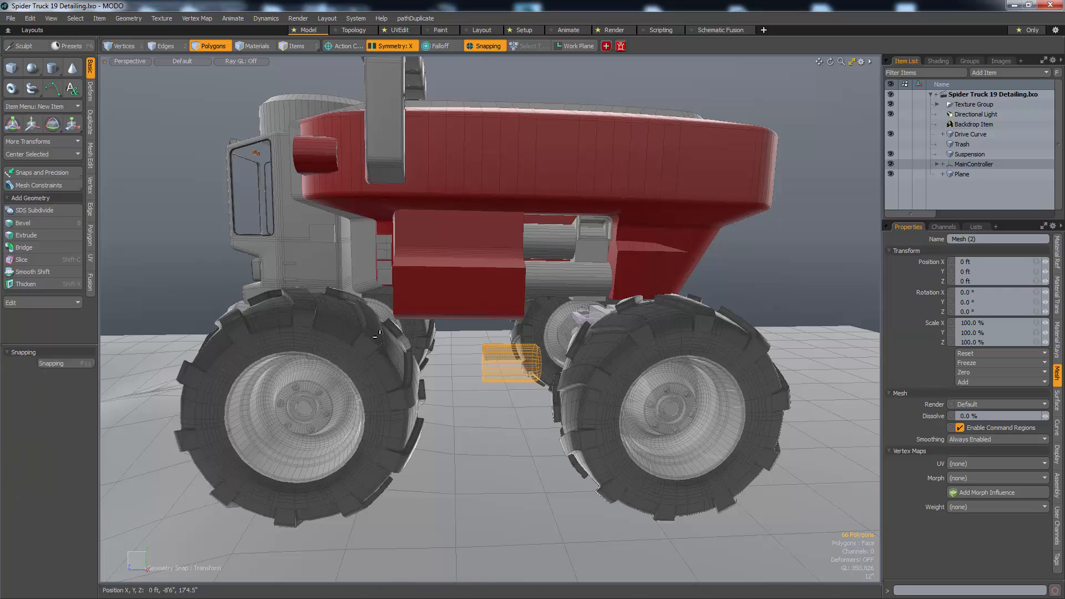
pyautogui.keyDown('alt'); pyautogui.moveTo(488, 488); pyautogui.dragTo(476, 349); pyautogui.keyUp('alt')
pyautogui.press('w')
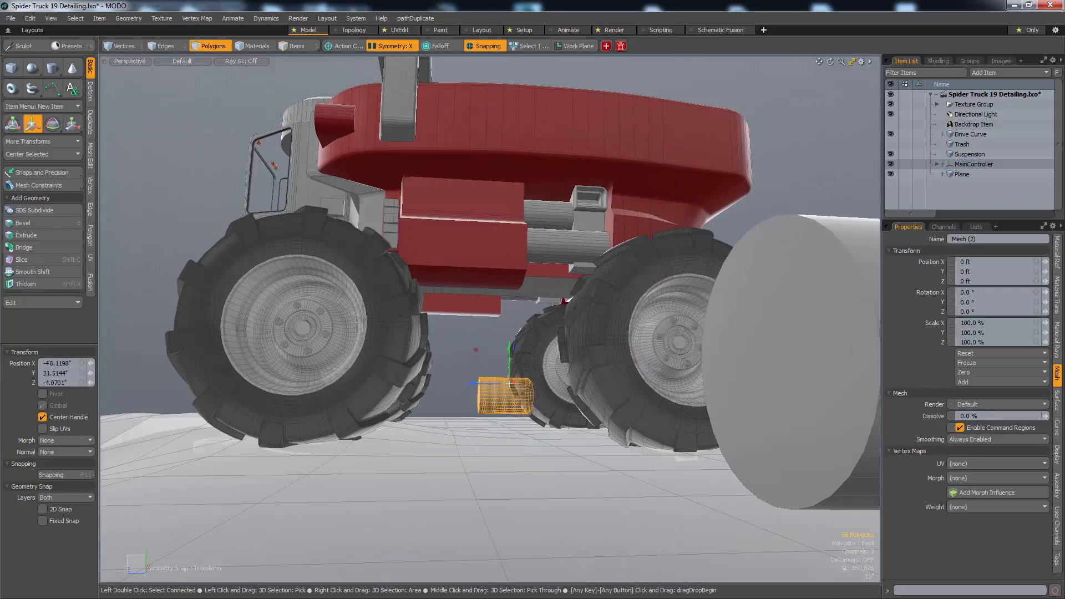
pyautogui.moveTo(496, 434); pyautogui.dragTo(672, 358)
pyautogui.moveTo(501, 357); pyautogui.dragTo(123, 435)
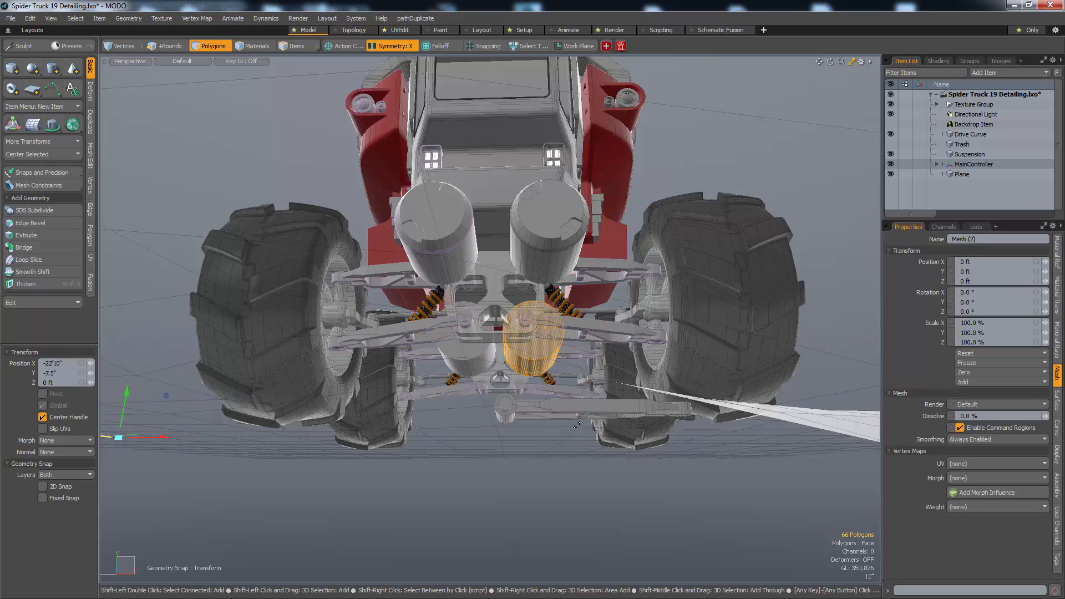
pyautogui.hotkey('shift', 'a')
pyautogui.keyDown('alt'); pyautogui.moveTo(683, 399); pyautogui.dragTo(399, 455); pyautogui.keyUp('alt')
pyautogui.moveTo(415, 457); pyautogui.dragTo(525, 425)
pyautogui.press('q')
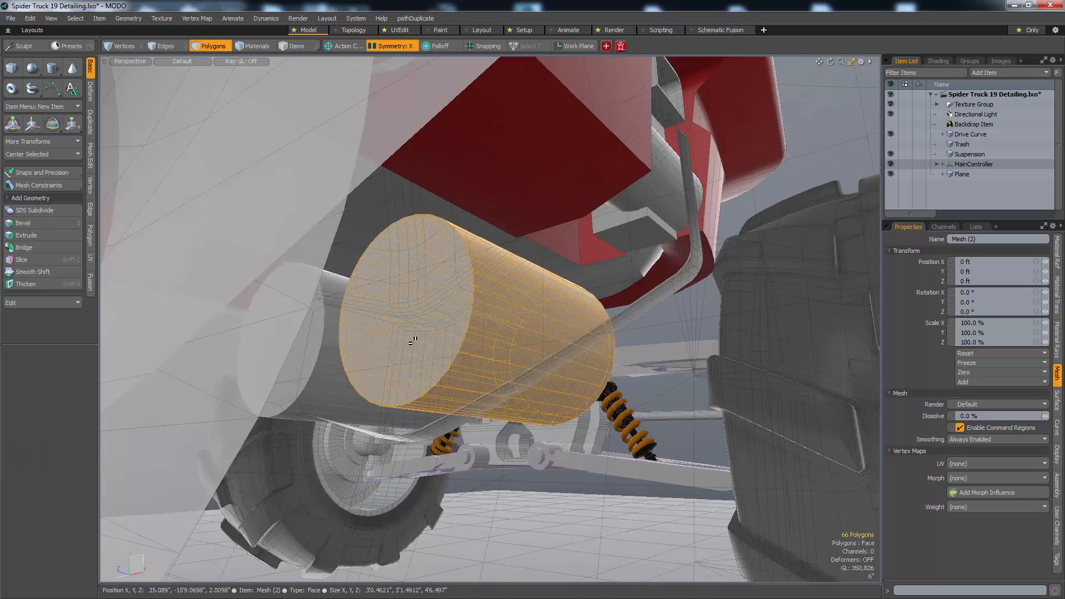
# - Polygon-bevel the cylinder's front cap into stepped rings, starting with a 2.625" inset and ending with a 0.5156" shift
pyautogui.click(411, 340)
pyautogui.keyDown('alt'); pyautogui.moveTo(411, 340); pyautogui.dragTo(382, 327); pyautogui.keyUp('alt')
pyautogui.scroll(2, 394, 371)
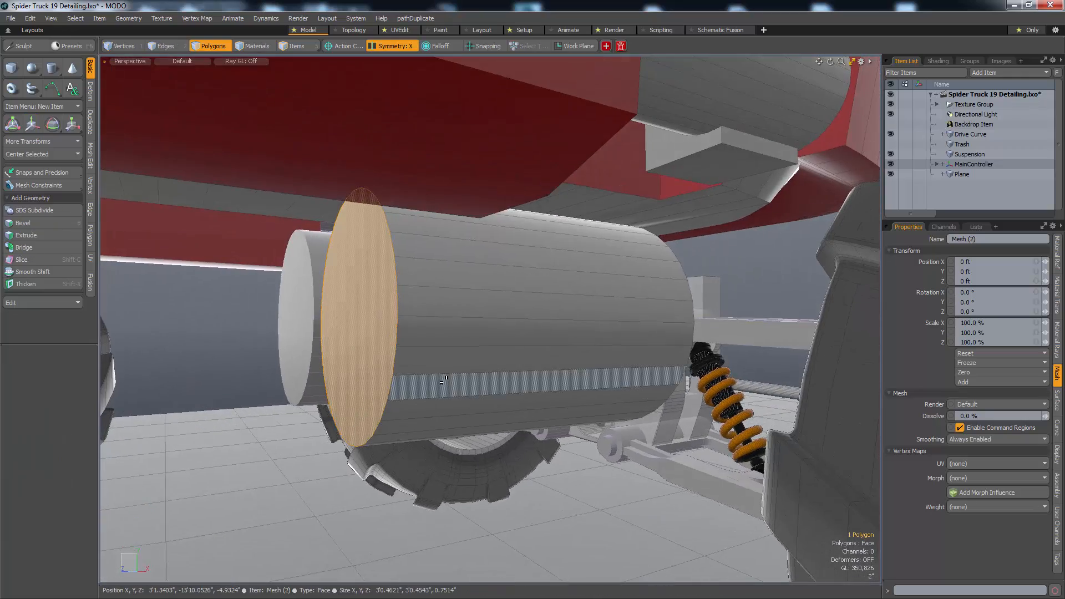
pyautogui.press('b')
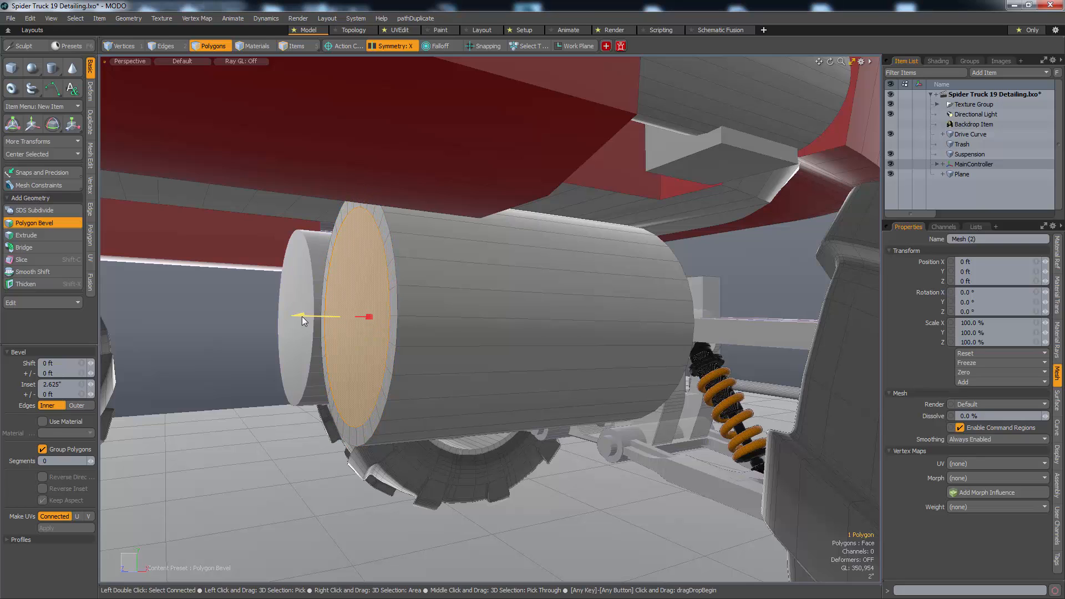
pyautogui.moveTo(302, 320); pyautogui.dragTo(292, 315)
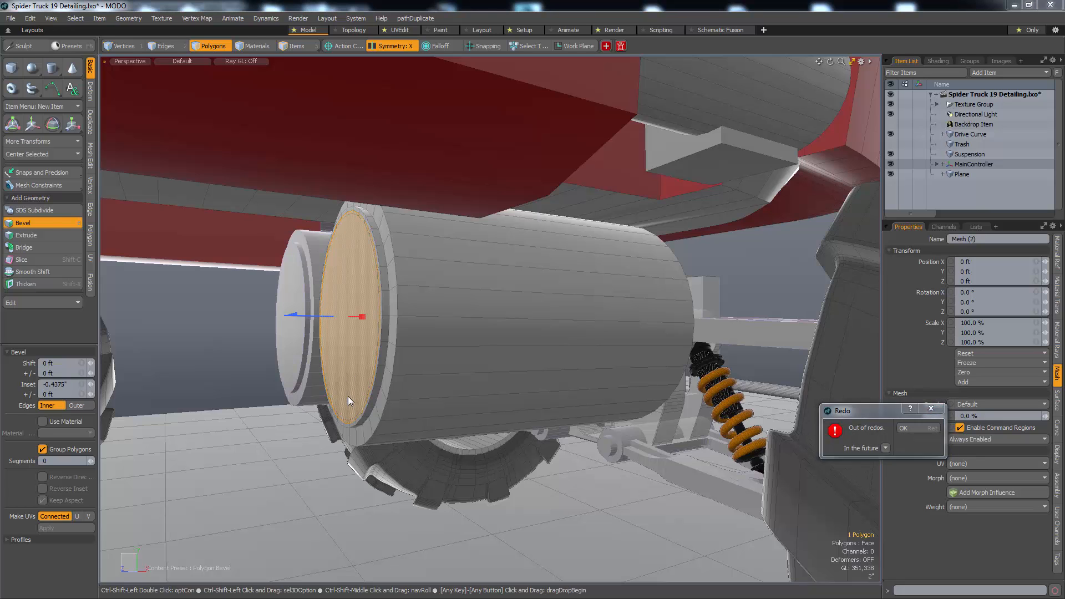
pyautogui.keyDown('ctrl'); pyautogui.moveTo(379, 445); pyautogui.dragTo(379, 433); pyautogui.keyUp('ctrl')
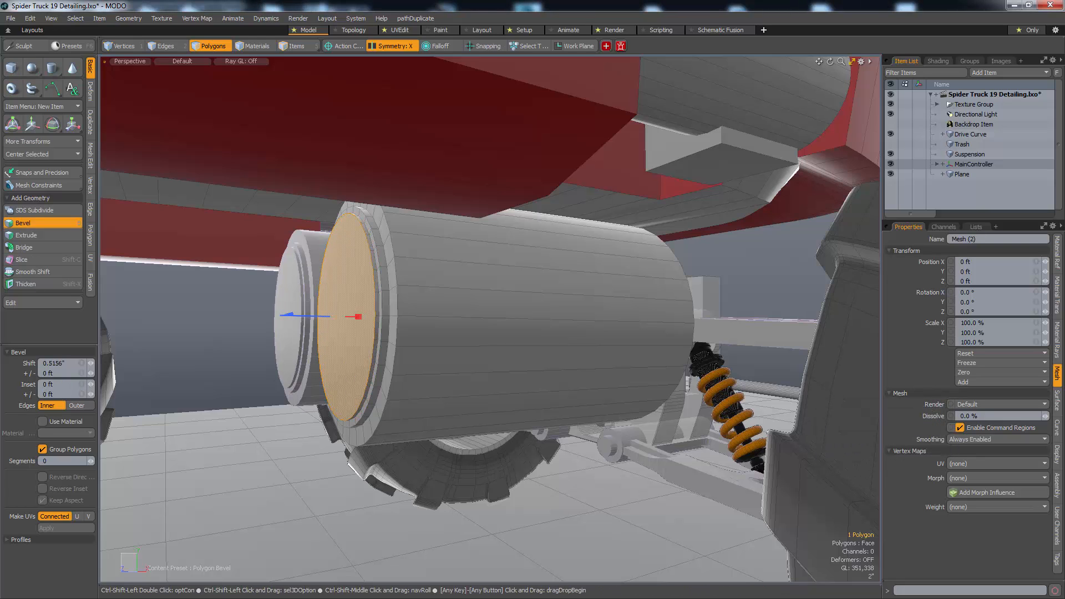
pyautogui.press('Escape')
pyautogui.press('Escape')
# - Add one loop slice around the cylinder's body at 32%
pyautogui.keyDown('alt'); pyautogui.moveTo(616, 357); pyautogui.dragTo(575, 395); pyautogui.keyUp('alt')
pyautogui.hotkey('alt', 'c')
pyautogui.click(600, 382)
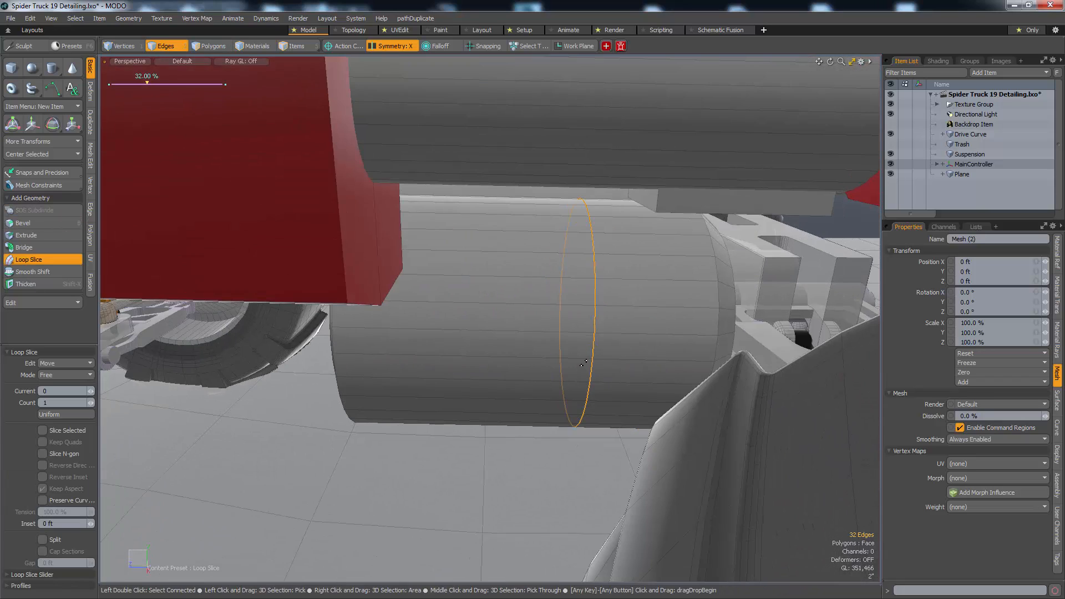
pyautogui.press('space')
pyautogui.press('space')
pyautogui.moveTo(606, 305); pyautogui.dragTo(471, 377)
pyautogui.press('space')
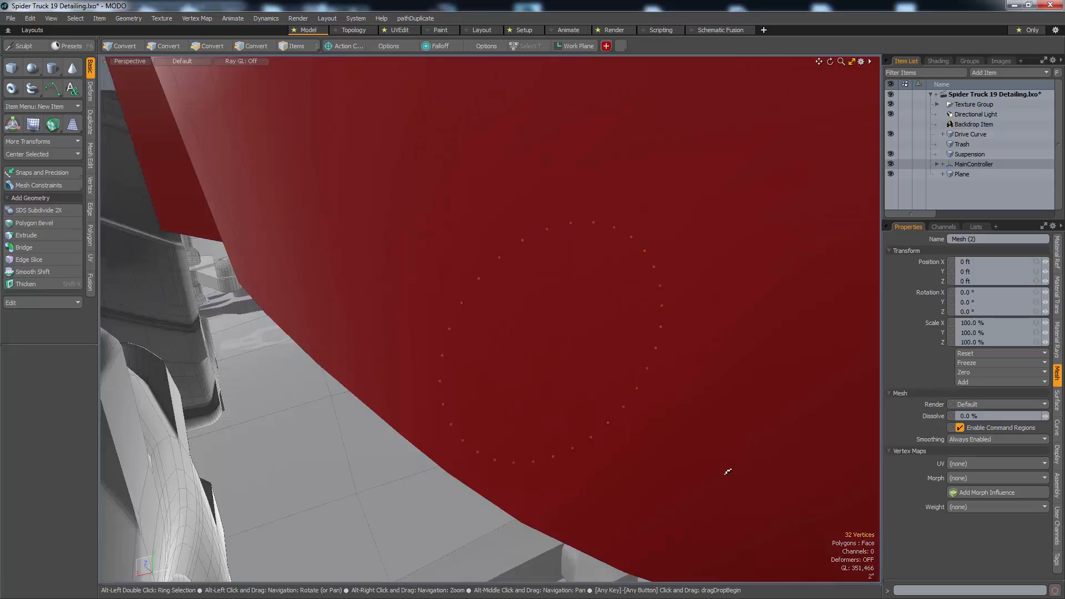
pyautogui.press('space')
pyautogui.press('space')
# - Select the whole cylinder and move it slightly forward along Z
pyautogui.keyDown('alt'); pyautogui.moveTo(728, 471); pyautogui.dragTo(574, 315); pyautogui.keyUp('alt')
pyautogui.doubleClick(684, 328)
pyautogui.press('w')
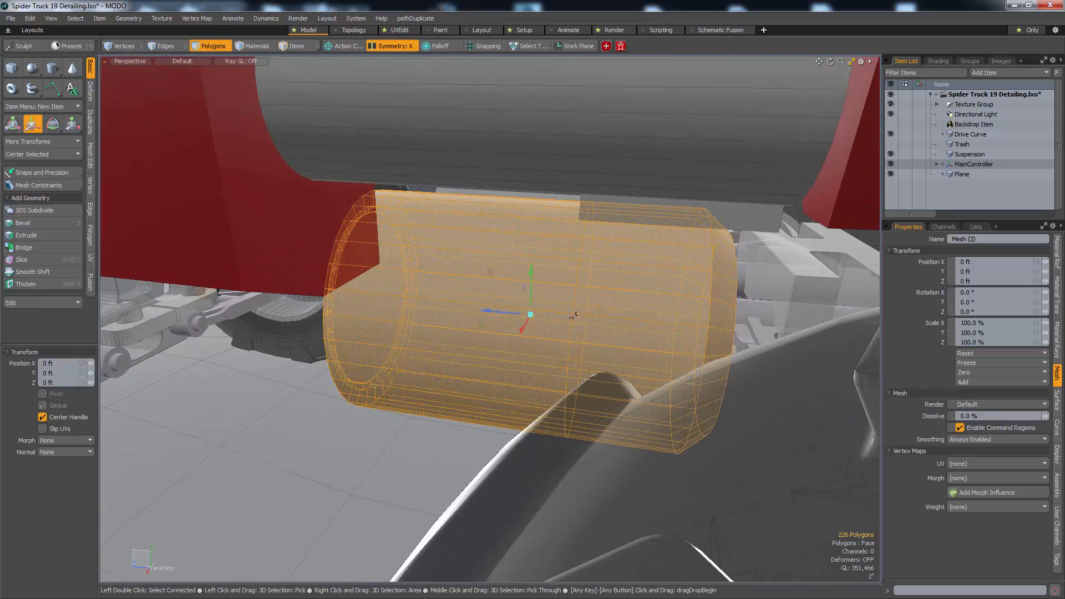
pyautogui.moveTo(505, 318); pyautogui.dragTo(484, 316)
pyautogui.press('space')
# - Shape a smaller disc from the cylinder's rear cap, place it on the cap's upper part and extrude it into a short nozzle
pyautogui.click(726, 377)
pyautogui.keyDown('alt'); pyautogui.moveTo(727, 378); pyautogui.dragTo(682, 294); pyautogui.keyUp('alt')
pyautogui.click(637, 333)
pyautogui.press('r')
pyautogui.press('w')
pyautogui.hotkey('shift', 'x')
pyautogui.press('space')
# - Polygon-bevel the nozzle's end face with a 1.25" inset and recess it to form a hollow opening
pyautogui.click(674, 280)
pyautogui.press('b')
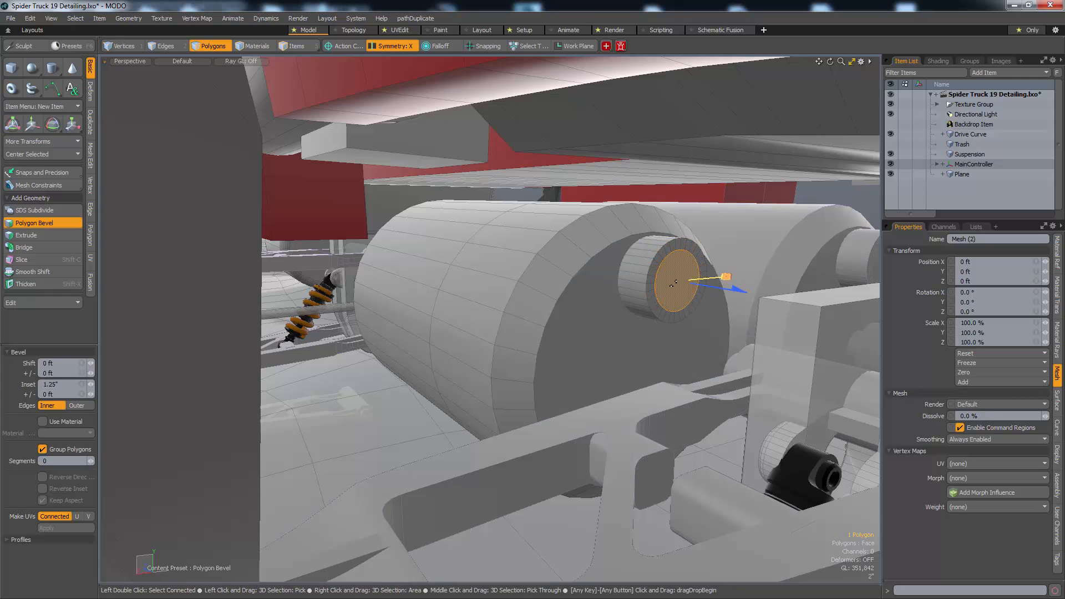
pyautogui.press('space')
# - Duplicate the hollow nozzle and move the copy down to the lower part of the cylinder's rear cap
pyautogui.doubleClick(681, 301)
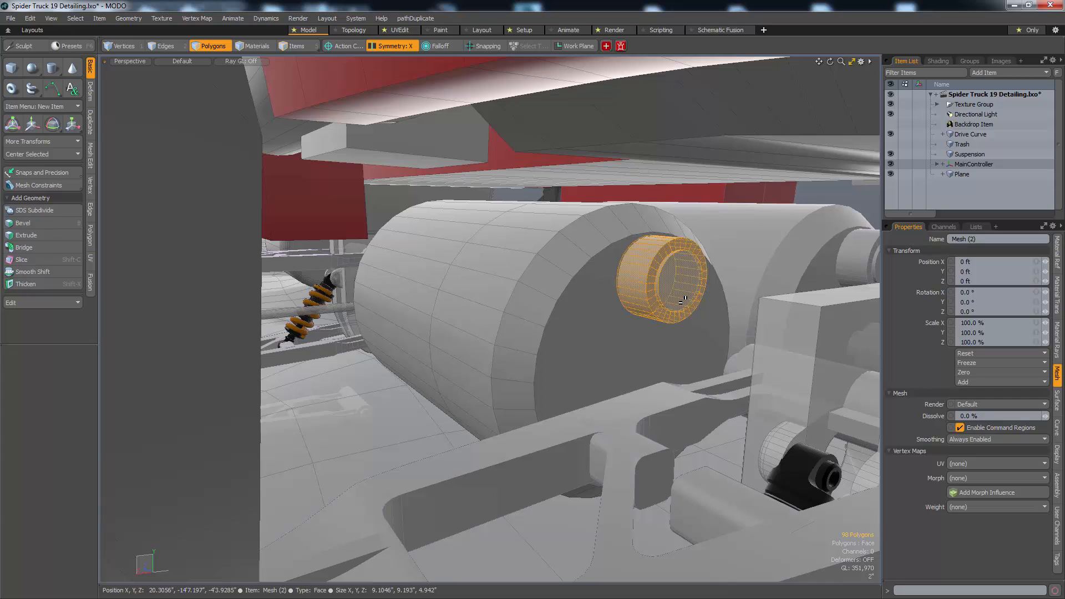
pyautogui.press('w')
pyautogui.moveTo(663, 255); pyautogui.dragTo(632, 404)
pyautogui.press('1')
pyautogui.press('Escape')
# - Select the cylinder together with both nozzles and rotate them -180° about Y
pyautogui.scroll(-5, 633, 405)
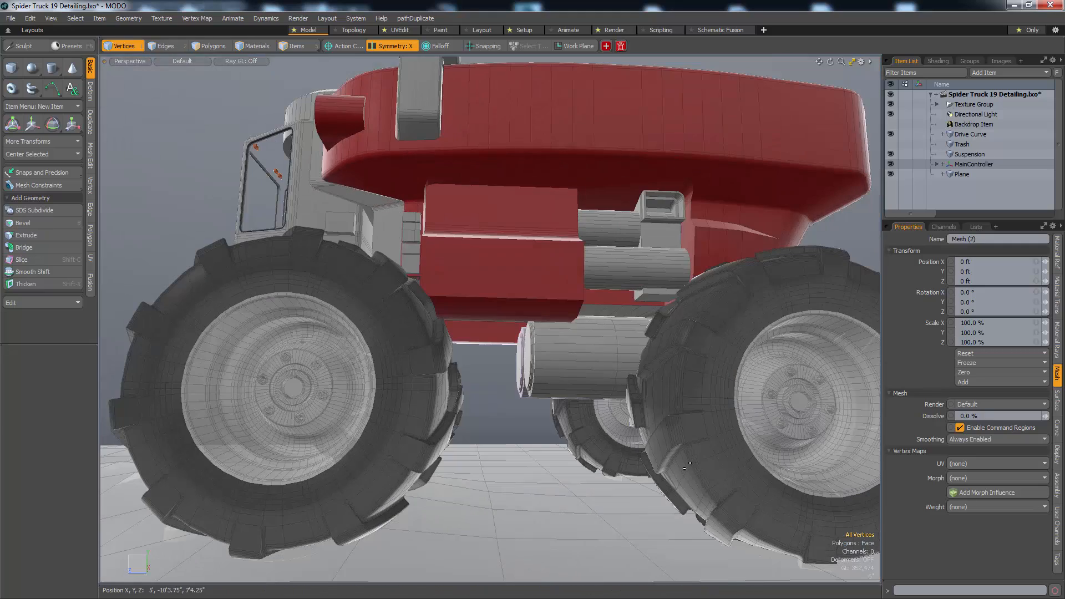
pyautogui.keyDown('alt'); pyautogui.moveTo(597, 453); pyautogui.dragTo(516, 450); pyautogui.keyUp('alt')
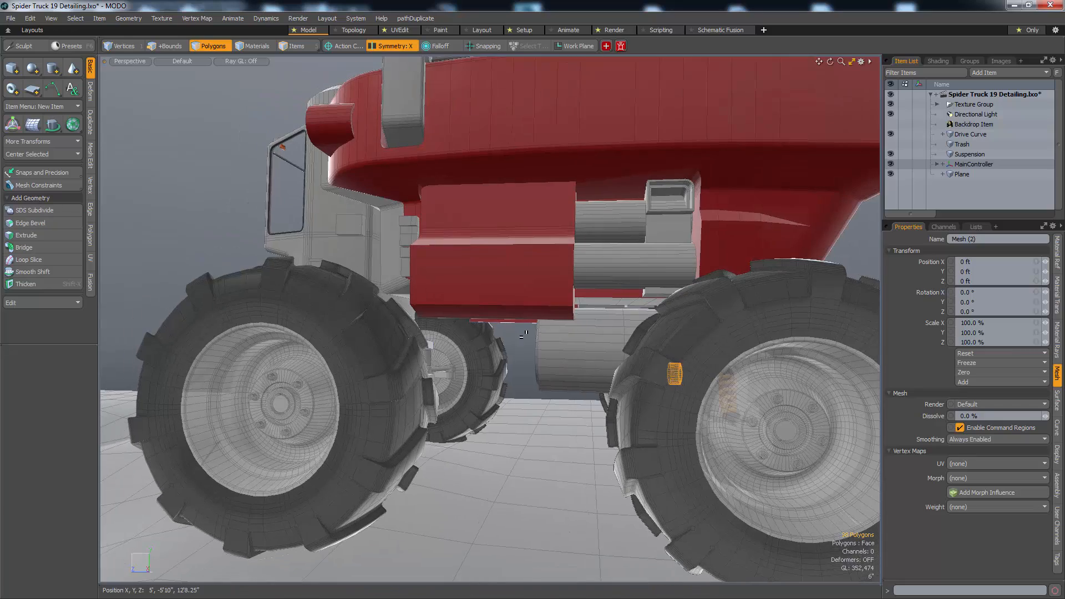
pyautogui.doubleClick(602, 372)
pyautogui.keyDown('alt'); pyautogui.moveTo(604, 382); pyautogui.dragTo(611, 428); pyautogui.keyUp('alt')
pyautogui.keyDown('shift'); pyautogui.doubleClick(619, 317); pyautogui.keyUp('shift')
pyautogui.press('e')
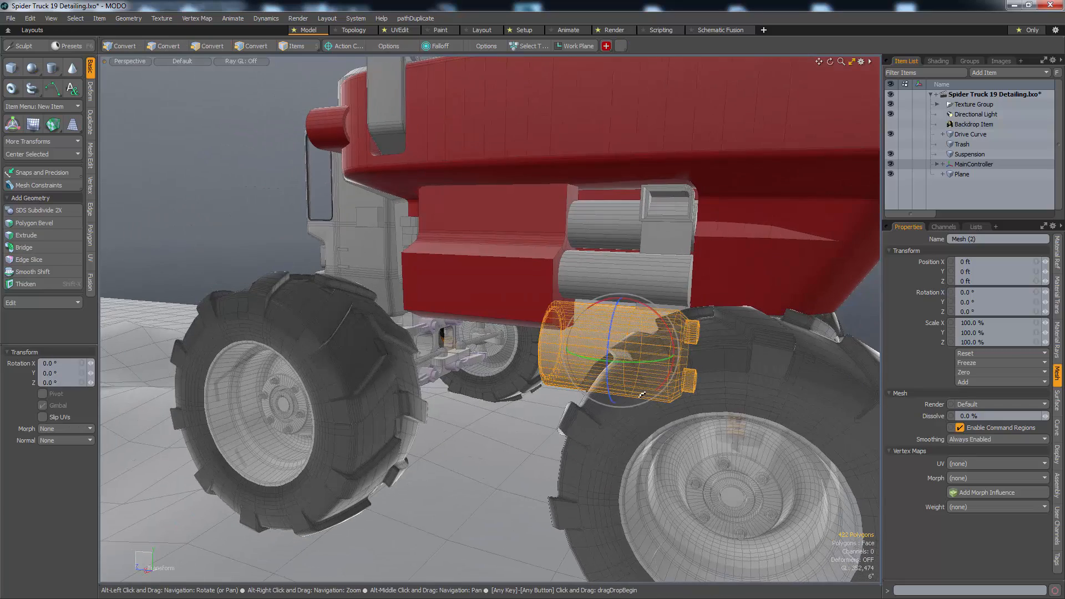
pyautogui.keyDown('alt'); pyautogui.moveTo(617, 361); pyautogui.dragTo(635, 428); pyautogui.keyUp('alt')
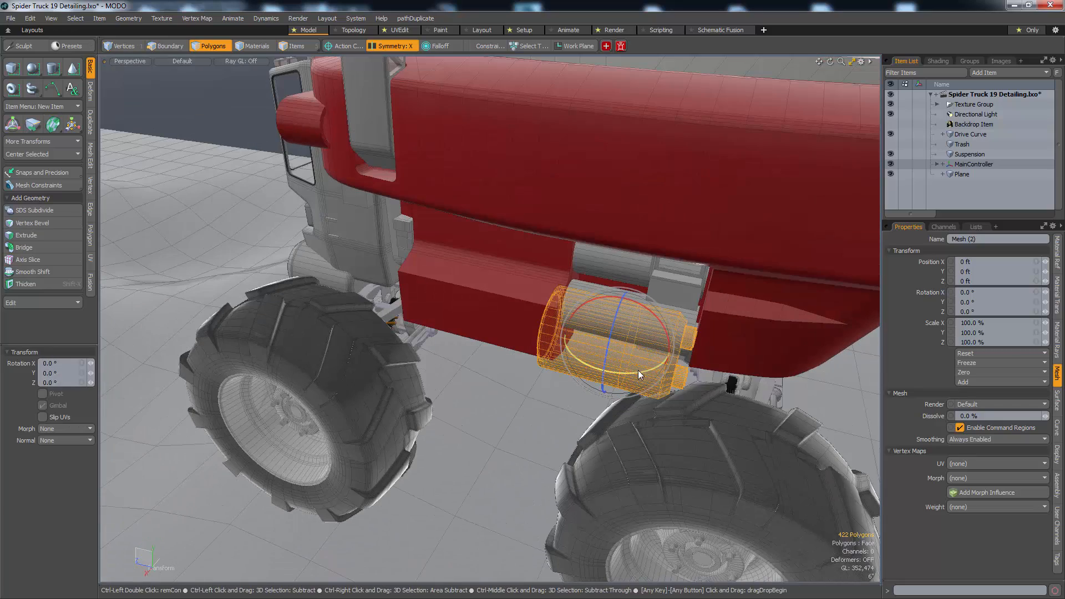
pyautogui.keyDown('ctrl'); pyautogui.moveTo(639, 375); pyautogui.dragTo(555, 355); pyautogui.keyUp('ctrl')
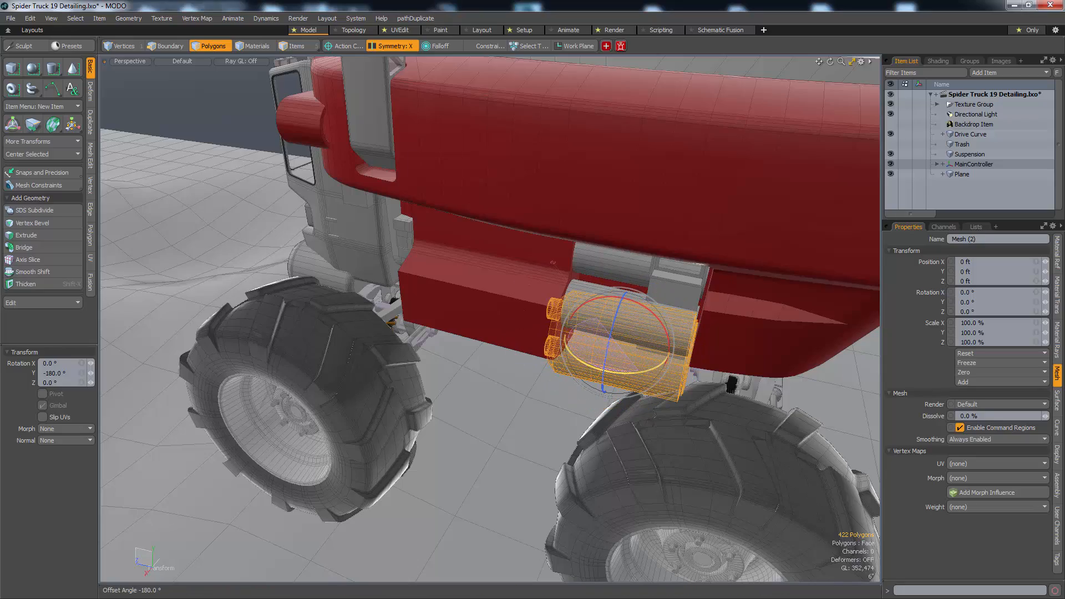
# - Try rotating the cylinder and both nozzles about Y again from the Right view, ending with the rotation undone
pyautogui.keyDown('alt'); pyautogui.moveTo(553, 263); pyautogui.dragTo(583, 183); pyautogui.keyUp('alt')
pyautogui.press('space')
pyautogui.keyDown('ctrl'); pyautogui.keyDown('alt'); pyautogui.moveTo(588, 355); pyautogui.dragTo(650, 333); pyautogui.keyUp('alt'); pyautogui.keyUp('ctrl')
pyautogui.press('e')
pyautogui.hotkey('ctrl', 'z')
pyautogui.keyDown('alt'); pyautogui.scroll(-3, 650, 333); pyautogui.keyUp('alt')
pyautogui.keyDown('alt'); pyautogui.scroll(-4, 651, 333); pyautogui.keyUp('alt')
pyautogui.hotkey('ctrl', 'space')
pyautogui.click(672, 358)
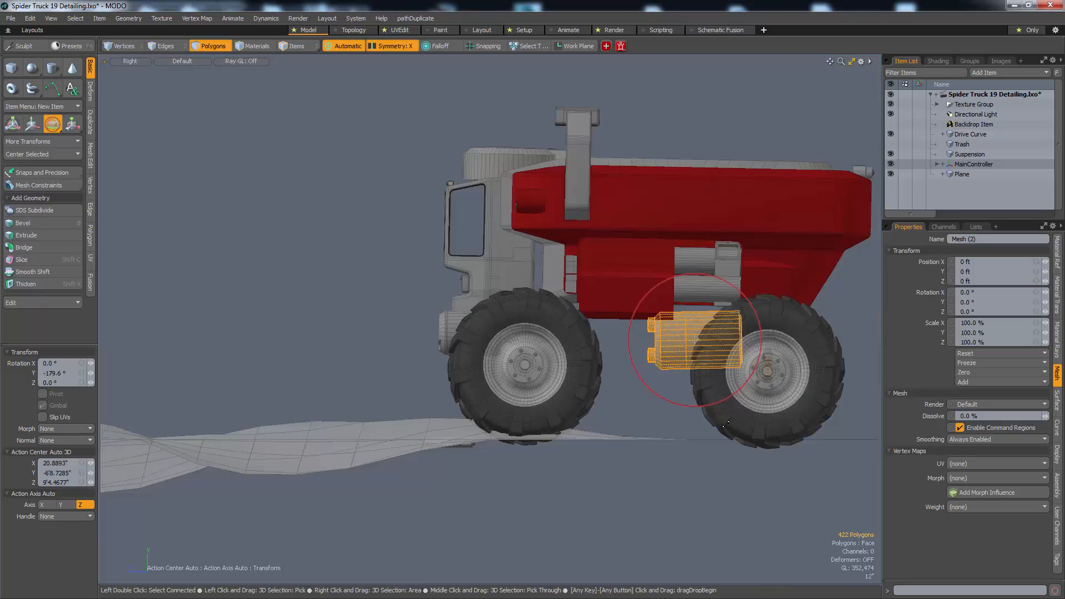
pyautogui.hotkey('ctrl', 'z')
# - Rotate the cylinder together with both nozzles so the nozzle end faces the front wheels
pyautogui.scroll(3, 653, 329)
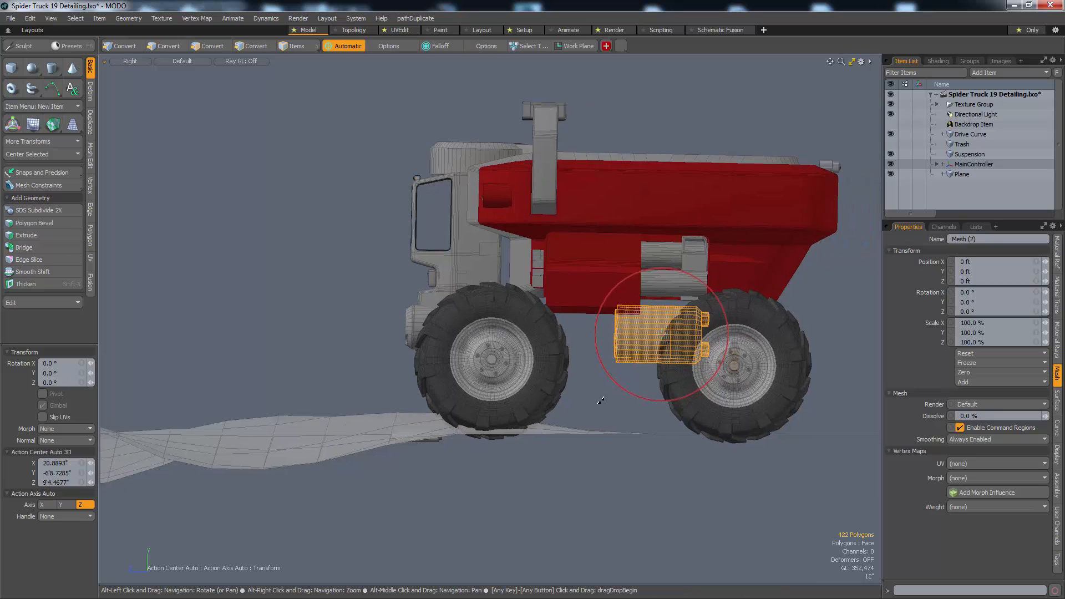
pyautogui.scroll(2, 653, 328)
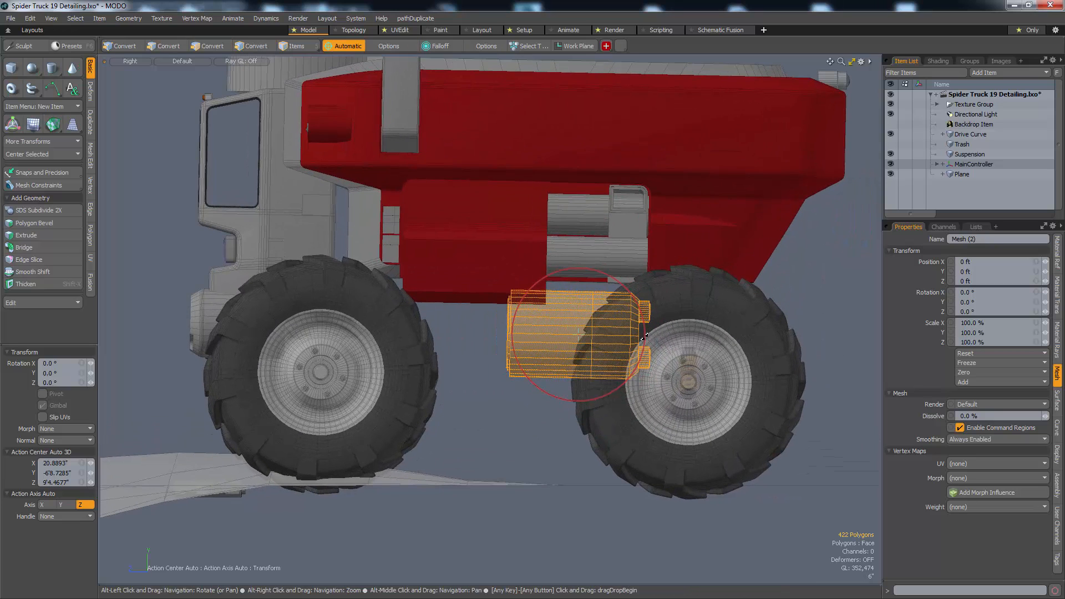
pyautogui.moveTo(644, 335); pyautogui.dragTo(644, 332)
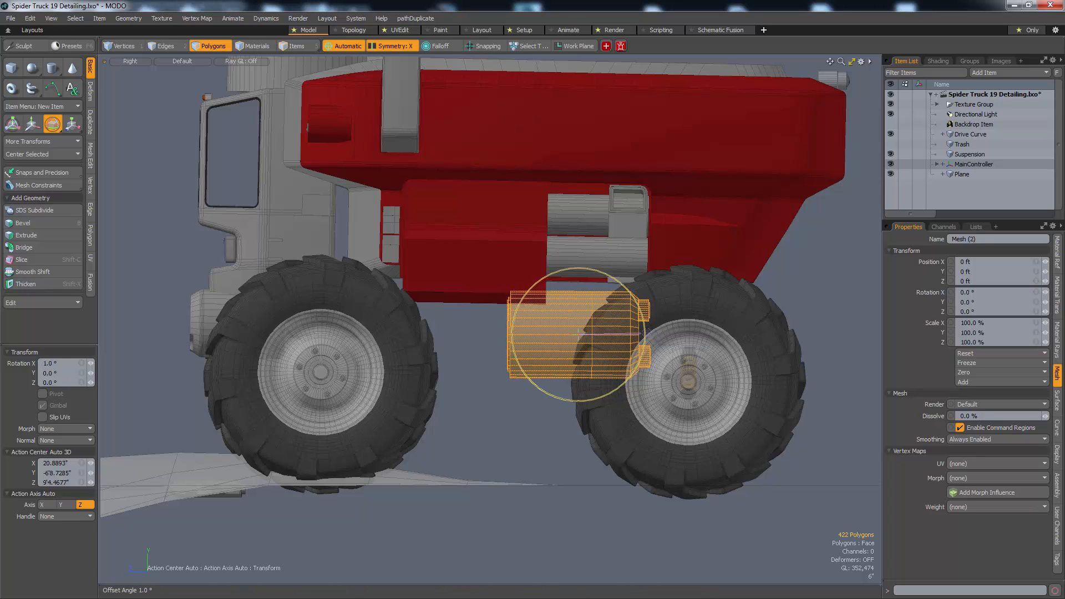
pyautogui.hotkey('ctrl', 'space')
pyautogui.click(704, 285)
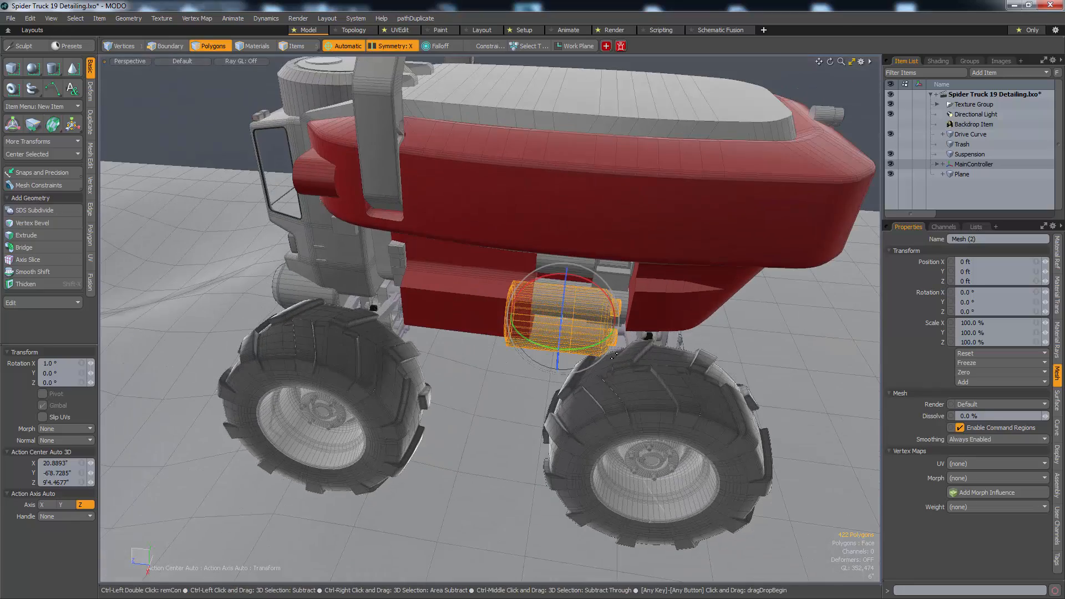
pyautogui.moveTo(601, 342); pyautogui.dragTo(508, 301)
# - Bevel the end faces of both nozzles into narrower stepped collars, using a 0.5" inset
pyautogui.keyDown('alt'); pyautogui.moveTo(507, 301); pyautogui.dragTo(527, 308, button='right'); pyautogui.keyUp('alt')
pyautogui.keyDown('alt'); pyautogui.moveTo(527, 308); pyautogui.dragTo(535, 294); pyautogui.keyUp('alt')
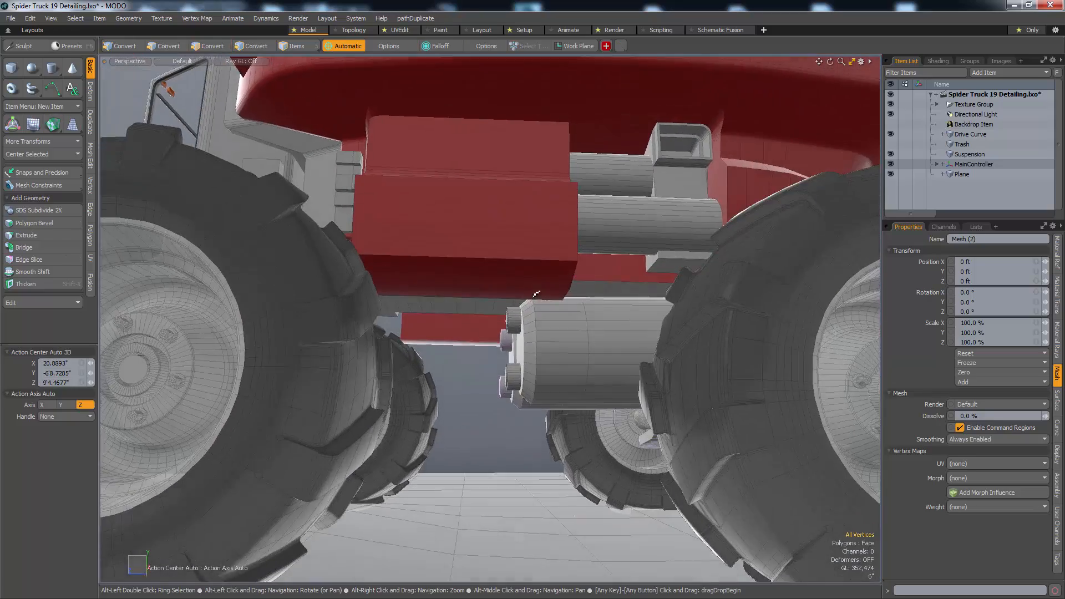
pyautogui.keyDown('alt'); pyautogui.moveTo(535, 294); pyautogui.dragTo(594, 327, button='right'); pyautogui.keyUp('alt')
pyautogui.keyDown('alt'); pyautogui.moveTo(527, 308); pyautogui.dragTo(585, 319, button='right'); pyautogui.keyUp('alt')
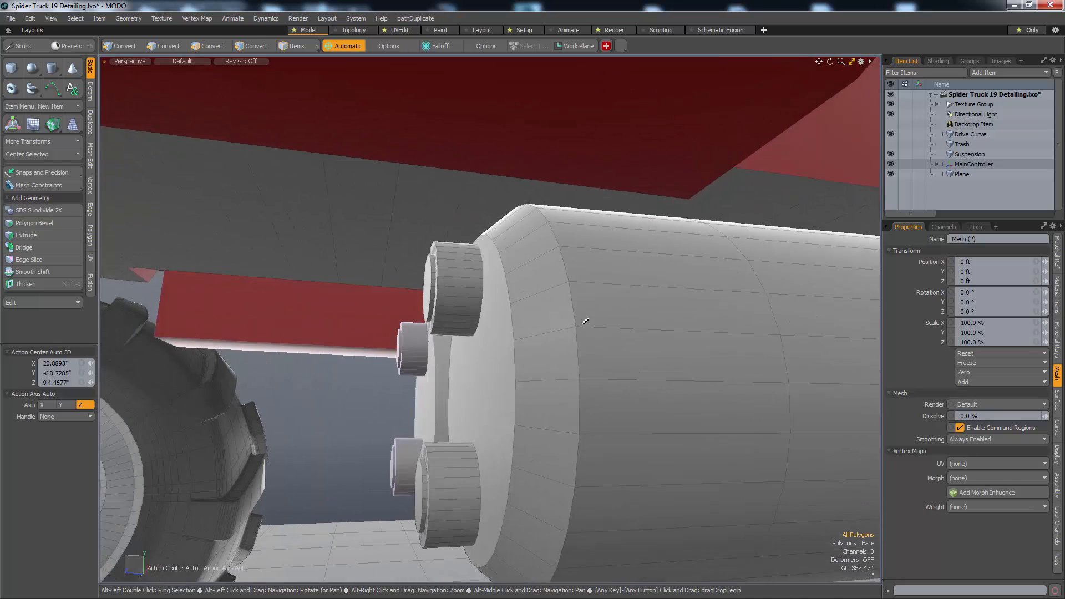
pyautogui.keyDown('alt'); pyautogui.moveTo(585, 318); pyautogui.dragTo(605, 315); pyautogui.keyUp('alt')
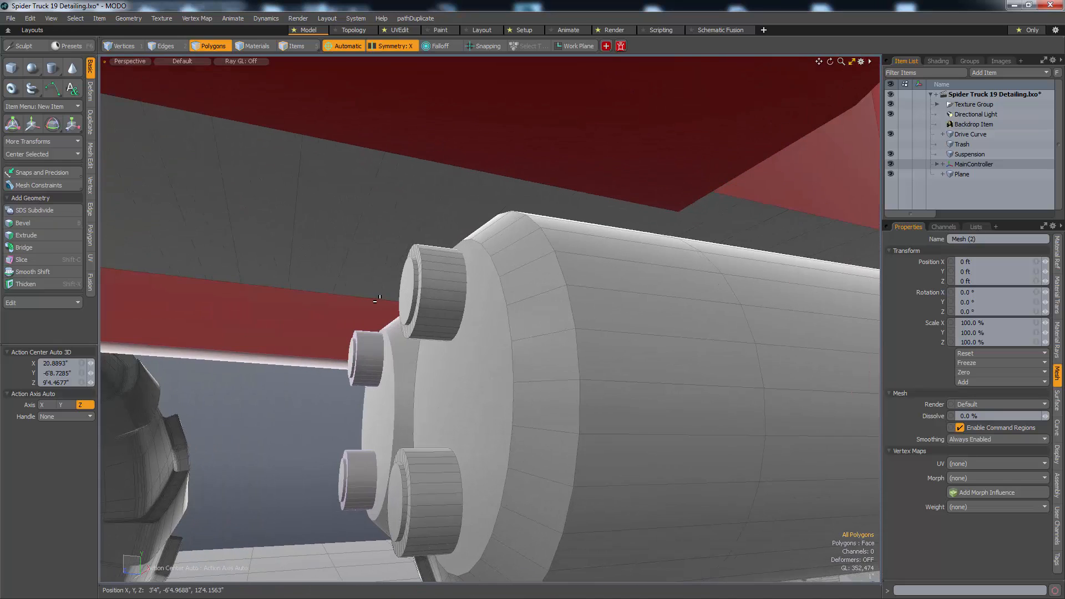
pyautogui.keyDown('shift'); pyautogui.click(404, 502); pyautogui.keyUp('shift')
pyautogui.keyDown('alt'); pyautogui.moveTo(403, 502); pyautogui.dragTo(583, 462); pyautogui.keyUp('alt')
pyautogui.press('b')
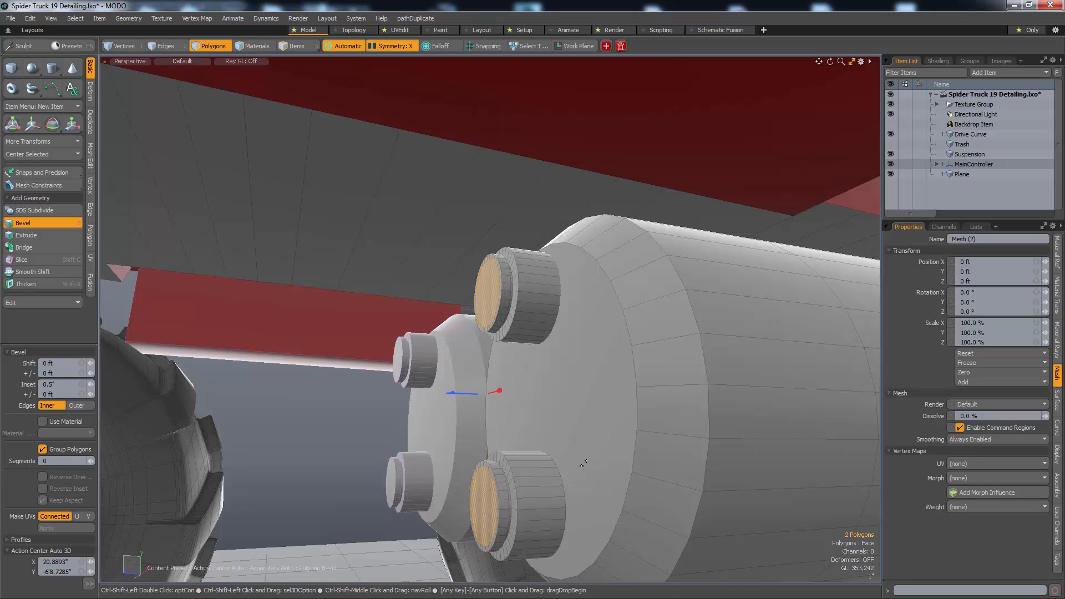
pyautogui.press('space')
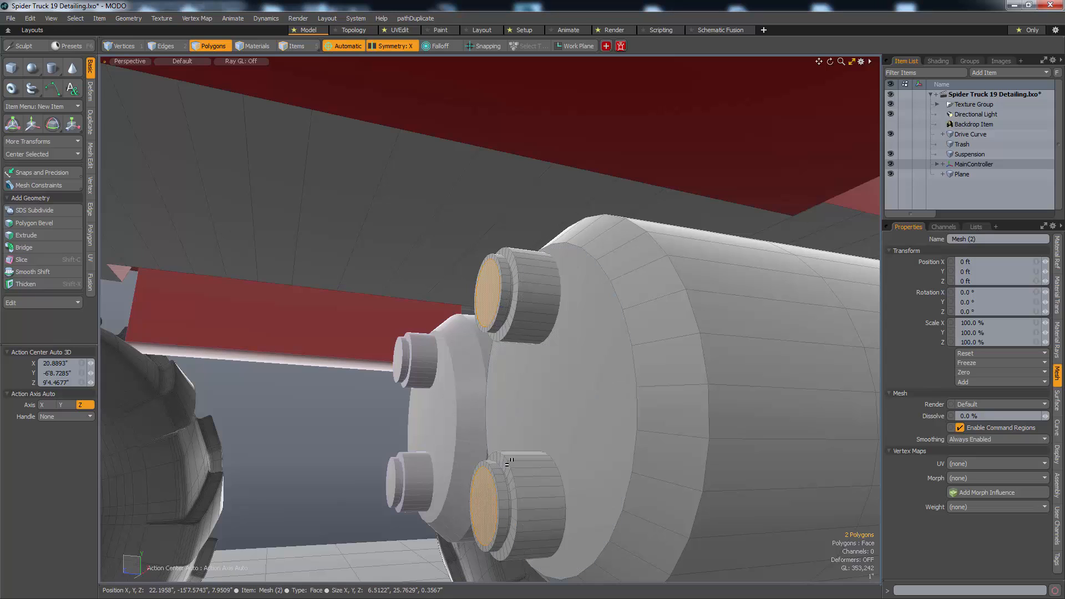
# - Try Sketch Extrude on both nozzle end faces to sweep curved hoses up toward the truck body
pyautogui.hotkey('alt', 'x')
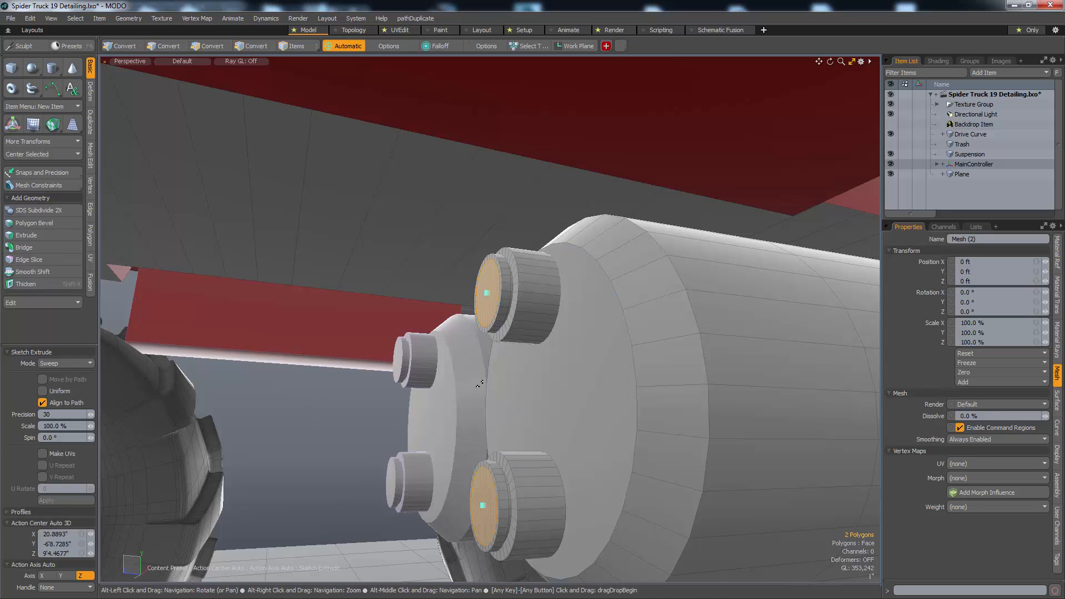
pyautogui.moveTo(411, 388)
pyautogui.keyDown('alt'); pyautogui.mouseDown()
pyautogui.moveTo(549, 286)
pyautogui.moveTo(440, 309)
pyautogui.moveTo(299, 252)
pyautogui.moveTo(250, 117)
pyautogui.mouseUp(); pyautogui.keyUp('alt')
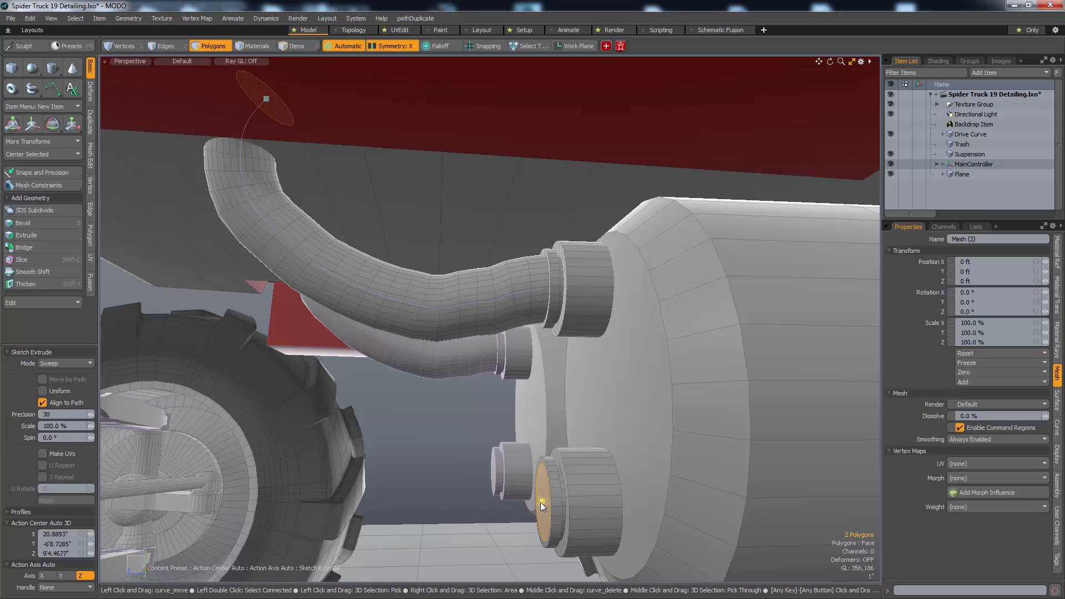
pyautogui.moveTo(543, 502)
pyautogui.mouseDown()
pyautogui.moveTo(395, 501)
pyautogui.moveTo(335, 401)
pyautogui.moveTo(450, 309)
pyautogui.moveTo(489, 227)
pyautogui.mouseUp()
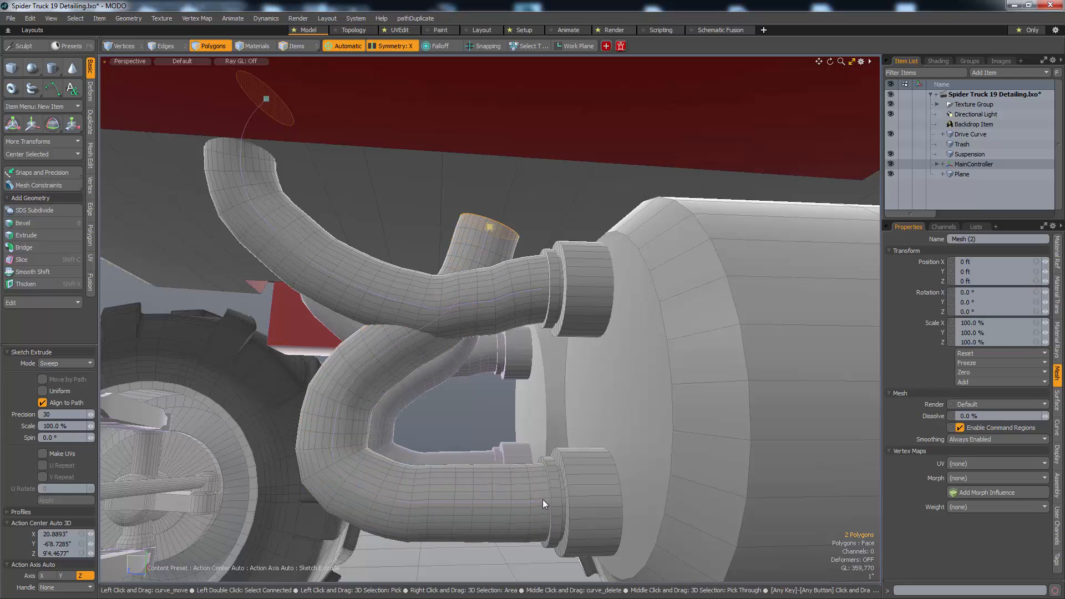
pyautogui.keyDown('alt'); pyautogui.moveTo(542, 505); pyautogui.dragTo(518, 280); pyautogui.keyUp('alt')
# - Switch Sketch Extrude to Edit Path mode and try moving a knot on the lower hose's path
pyautogui.click(74, 363)
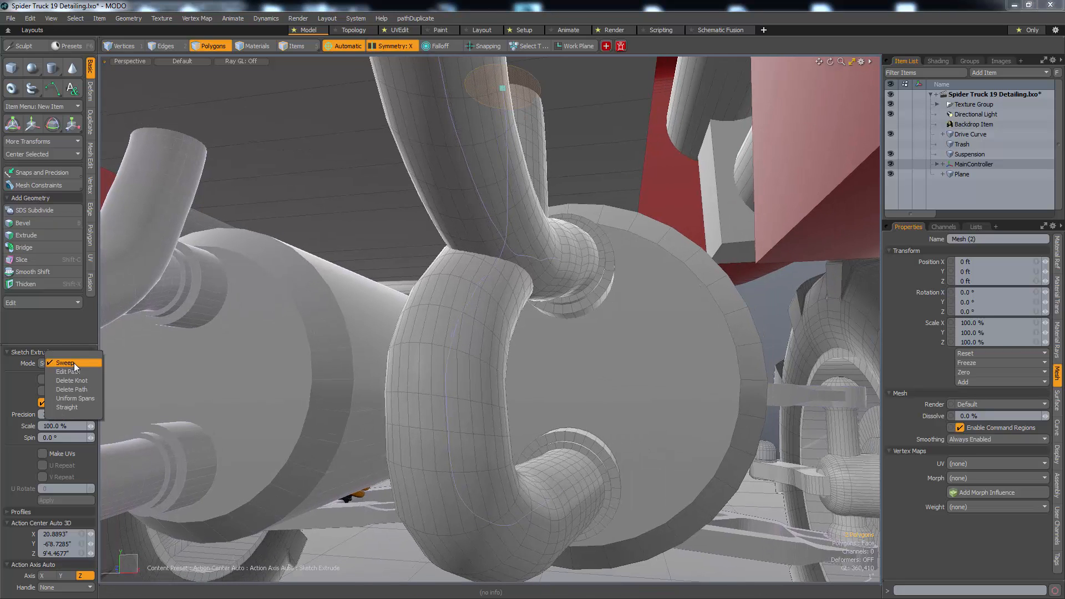
pyautogui.click(73, 372)
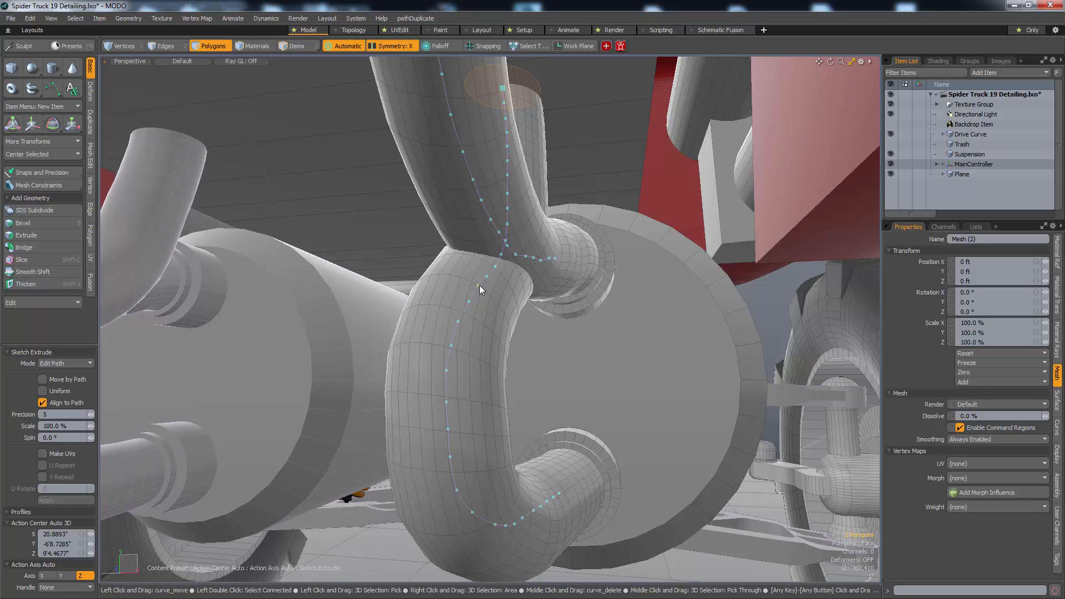
pyautogui.moveTo(480, 290); pyautogui.dragTo(432, 291)
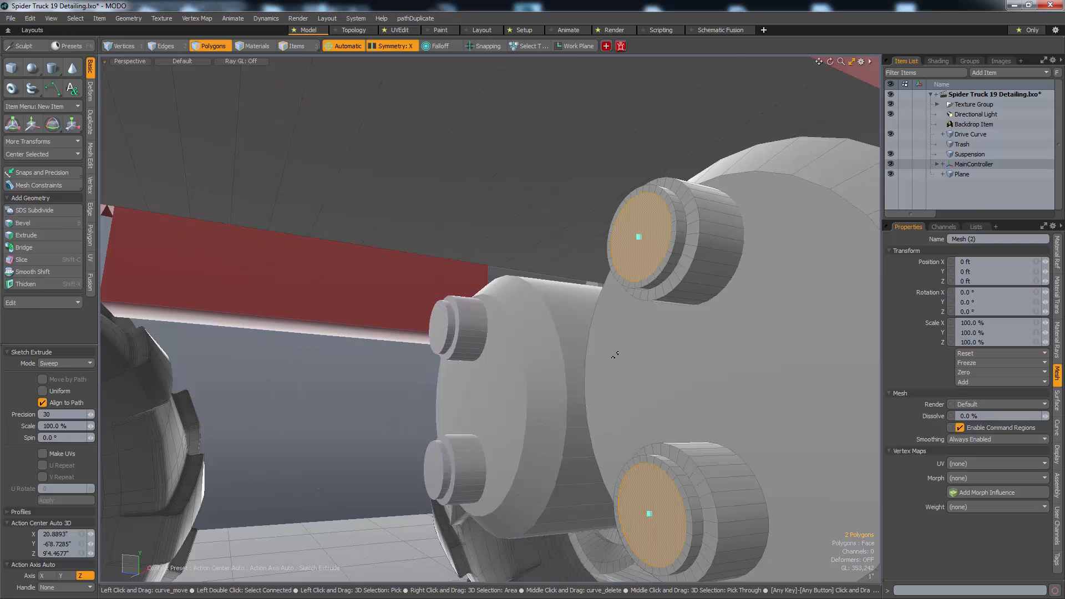
# - Sketch-extrude both nozzle end faces in Sweep mode into hoses, curving the upper into the body and bending the lower up behind it
pyautogui.moveTo(615, 354)
pyautogui.keyDown('alt'); pyautogui.mouseDown()
pyautogui.moveTo(603, 273)
pyautogui.moveTo(431, 266)
pyautogui.mouseUp(); pyautogui.keyUp('alt')
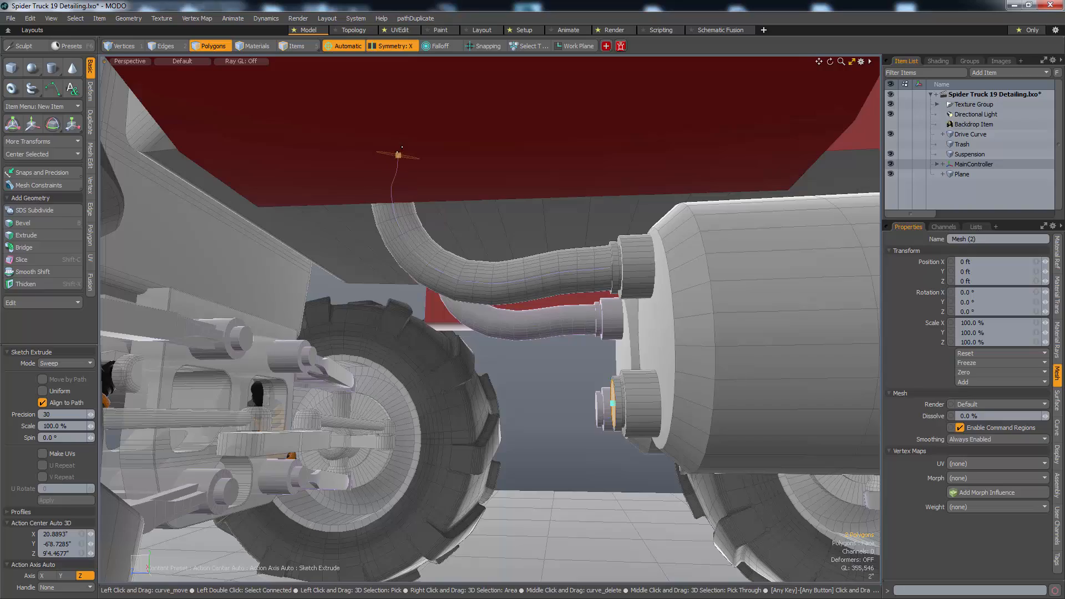
pyautogui.keyDown('alt'); pyautogui.moveTo(401, 147); pyautogui.dragTo(607, 415); pyautogui.keyUp('alt')
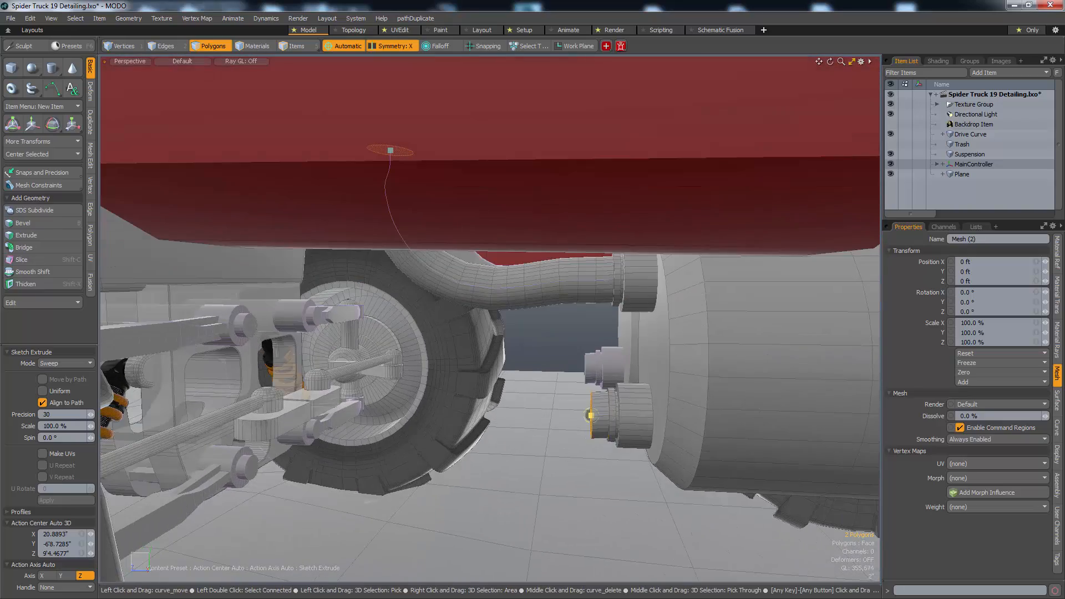
pyautogui.keyDown('alt'); pyautogui.moveTo(491, 422); pyautogui.dragTo(631, 442); pyautogui.keyUp('alt')
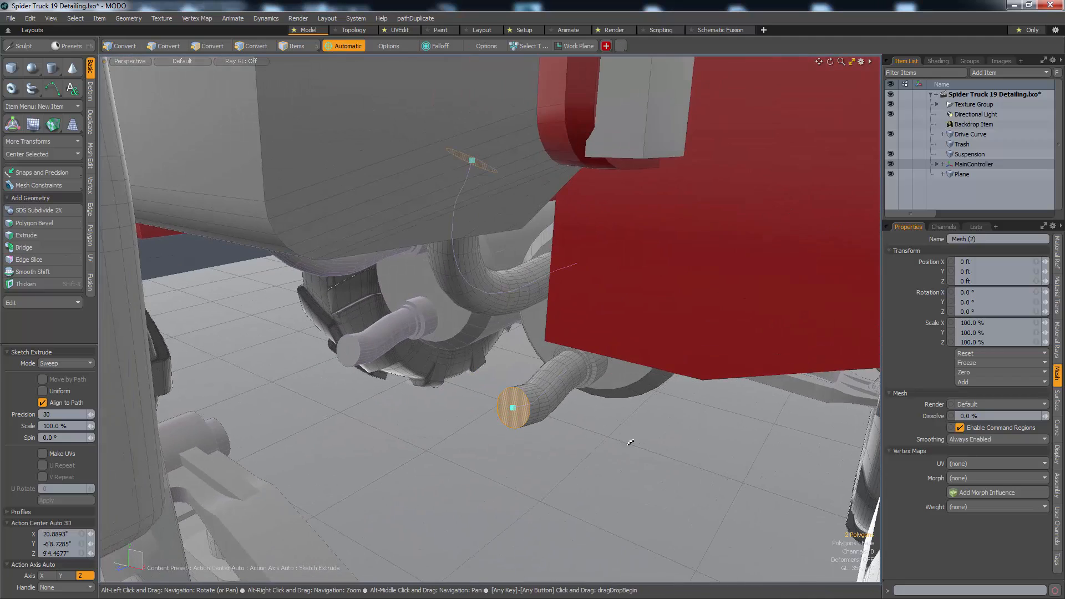
pyautogui.moveTo(512, 407); pyautogui.dragTo(402, 412)
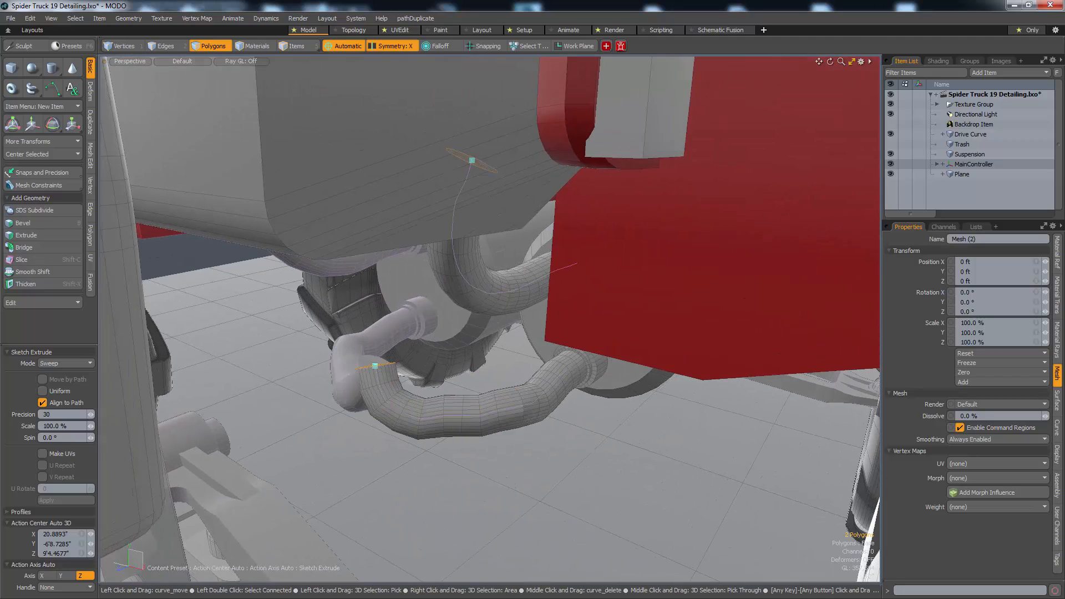
pyautogui.hotkey('ctrl', 'z')
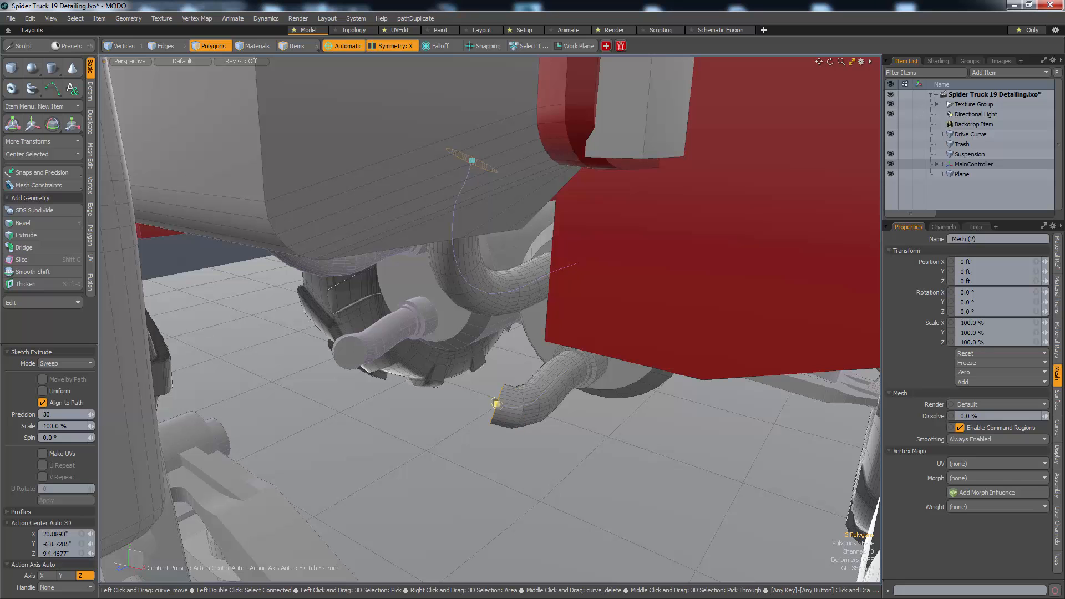
pyautogui.moveTo(497, 404); pyautogui.dragTo(435, 342)
pyautogui.keyDown('alt'); pyautogui.moveTo(435, 343); pyautogui.dragTo(521, 312); pyautogui.keyUp('alt')
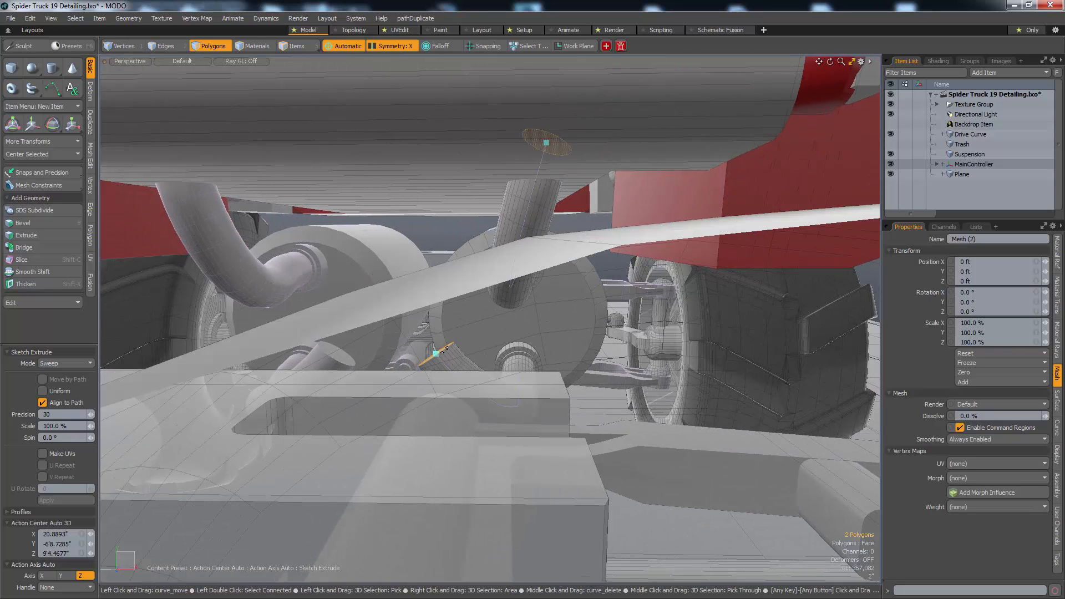
pyautogui.moveTo(429, 269); pyautogui.dragTo(487, 208)
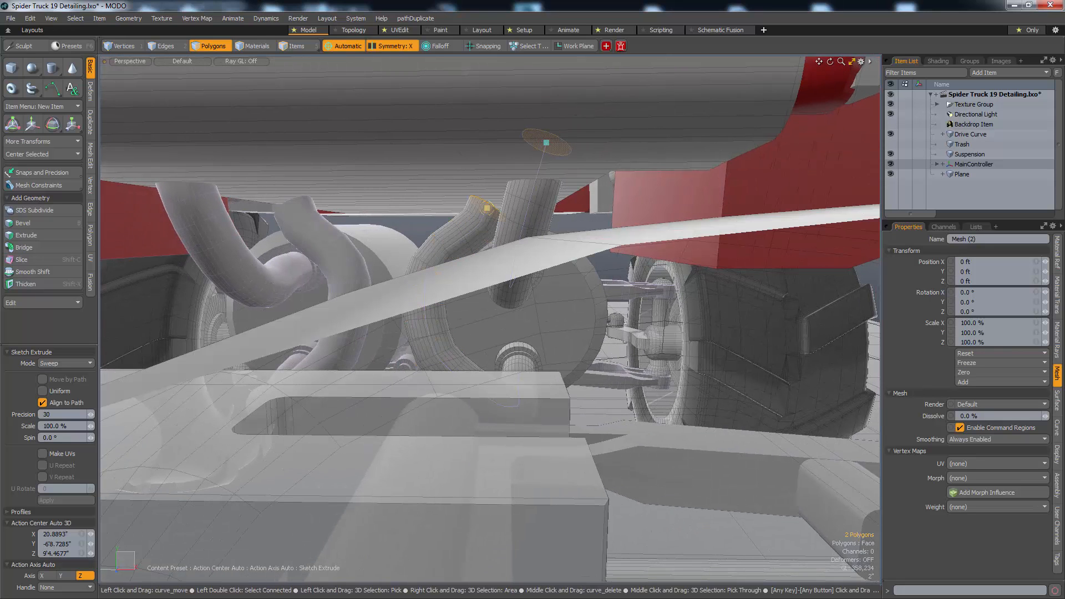
pyautogui.keyDown('alt'); pyautogui.moveTo(637, 280); pyautogui.dragTo(490, 228); pyautogui.keyUp('alt')
pyautogui.press('space')
pyautogui.press('space')
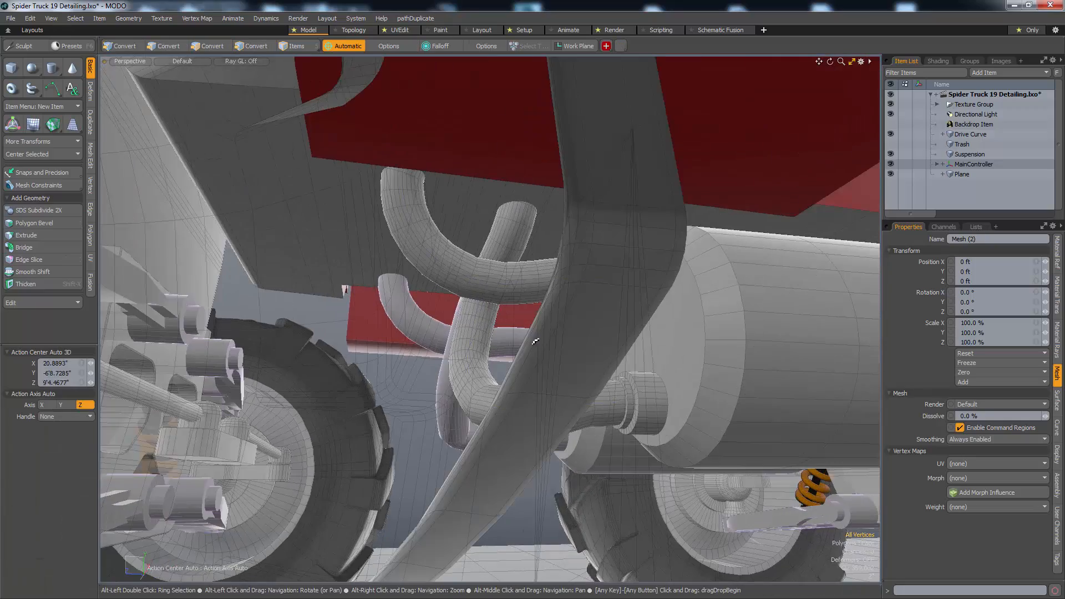
# - Slide the edge loop at the lower hose's bend by about -12% to smooth the kink
pyautogui.moveTo(348, 293)
pyautogui.keyDown('alt'); pyautogui.mouseDown()
pyautogui.moveTo(450, 346)
pyautogui.moveTo(521, 409)
pyautogui.moveTo(470, 411)
pyautogui.mouseUp(); pyautogui.keyUp('alt')
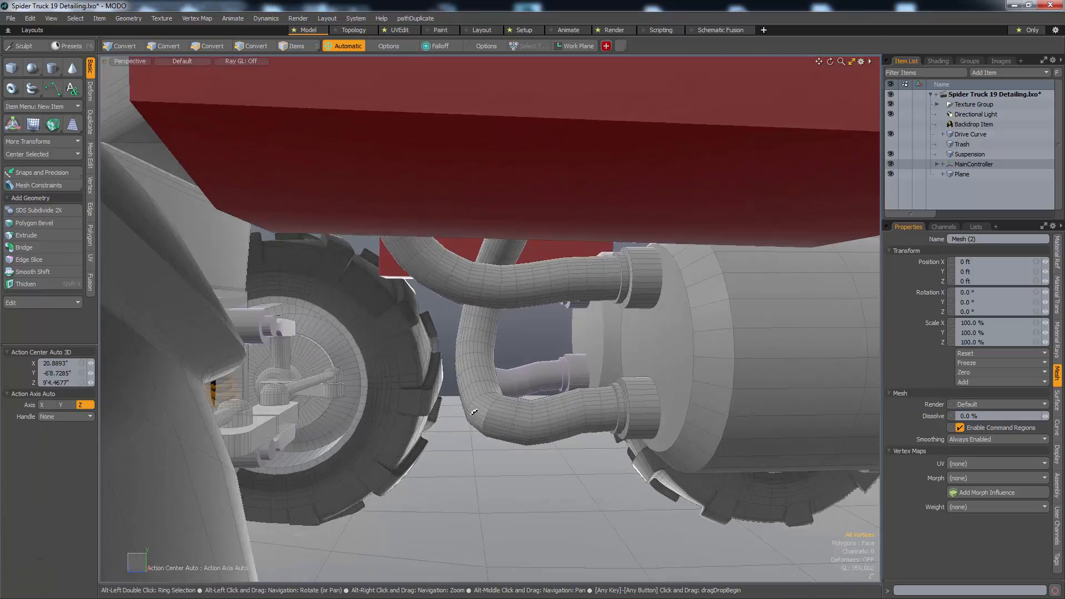
pyautogui.keyDown('alt'); pyautogui.moveTo(470, 411); pyautogui.dragTo(536, 421, button='right'); pyautogui.keyUp('alt')
pyautogui.press('2')
pyautogui.keyDown('alt'); pyautogui.moveTo(523, 410); pyautogui.dragTo(529, 485); pyautogui.keyUp('alt')
pyautogui.hotkey('shift', 's')
pyautogui.click(570, 480)
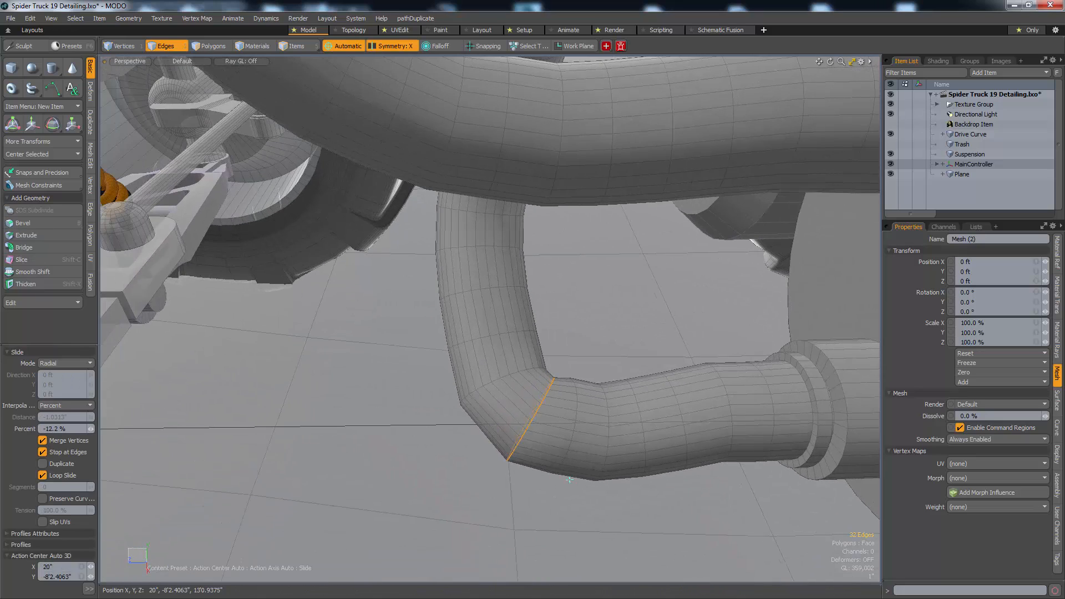
pyautogui.keyDown('alt'); pyautogui.moveTo(570, 480); pyautogui.dragTo(570, 423); pyautogui.keyUp('alt')
pyautogui.press('space')
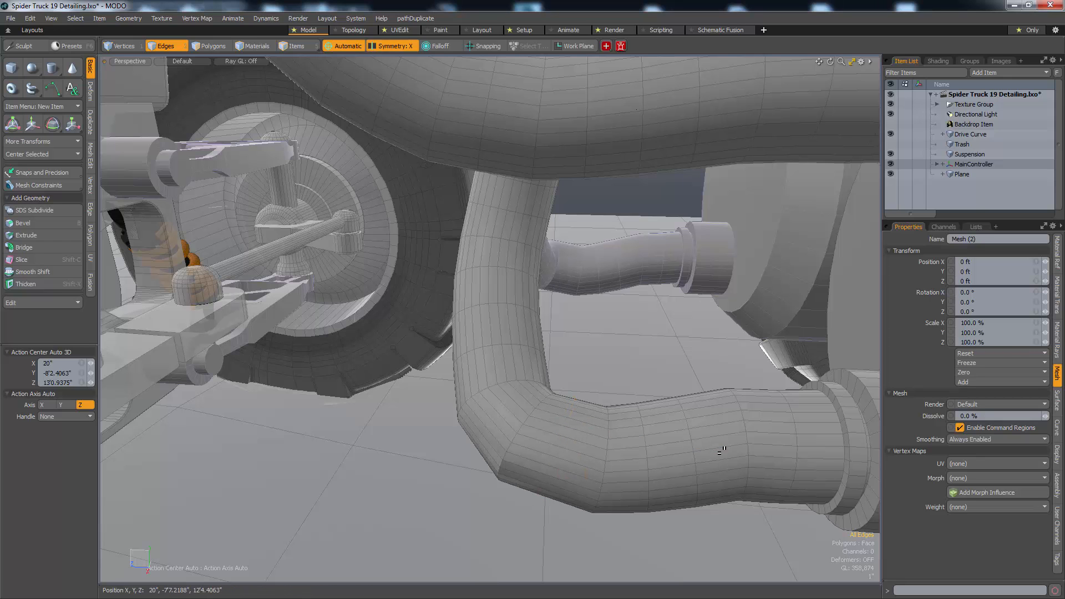
# - Select all polygons of both hoses and assign them the existing RubberTrim material
pyautogui.press('1')
pyautogui.keyDown('alt'); pyautogui.moveTo(710, 482); pyautogui.dragTo(741, 380); pyautogui.keyUp('alt')
pyautogui.press('3')
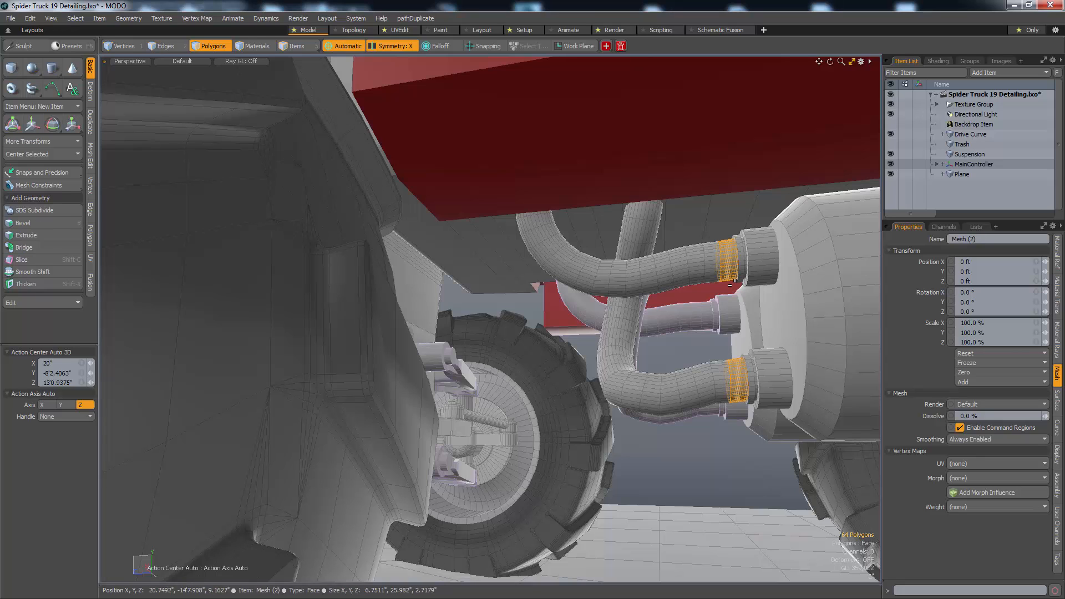
pyautogui.keyDown('shift'); pyautogui.doubleClick(678, 260); pyautogui.keyUp('shift')
pyautogui.keyDown('shift'); pyautogui.doubleClick(710, 381); pyautogui.keyUp('shift')
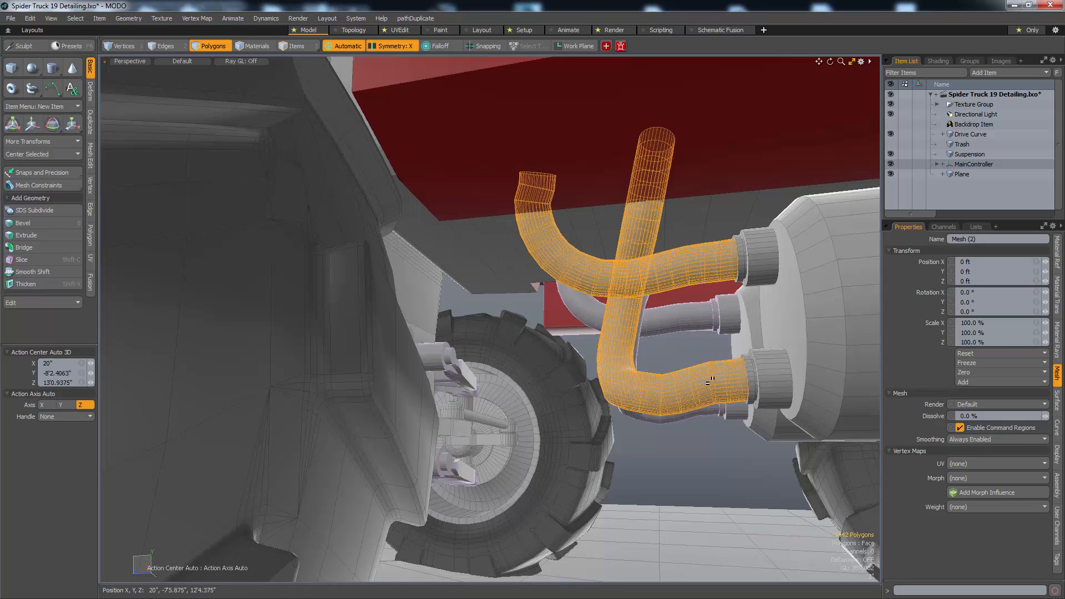
pyautogui.press('m')
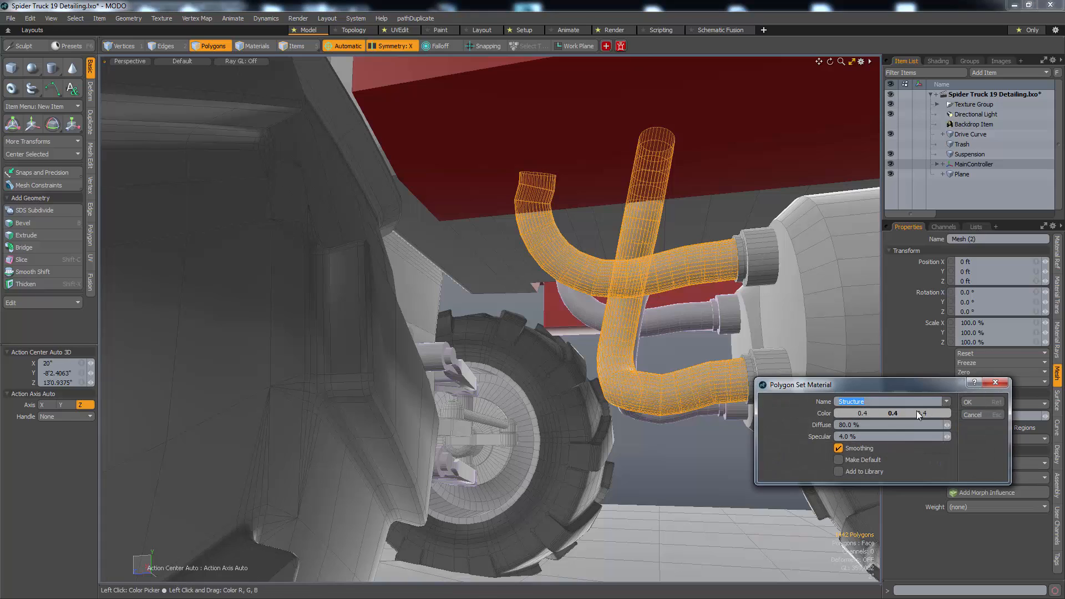
pyautogui.click(950, 401)
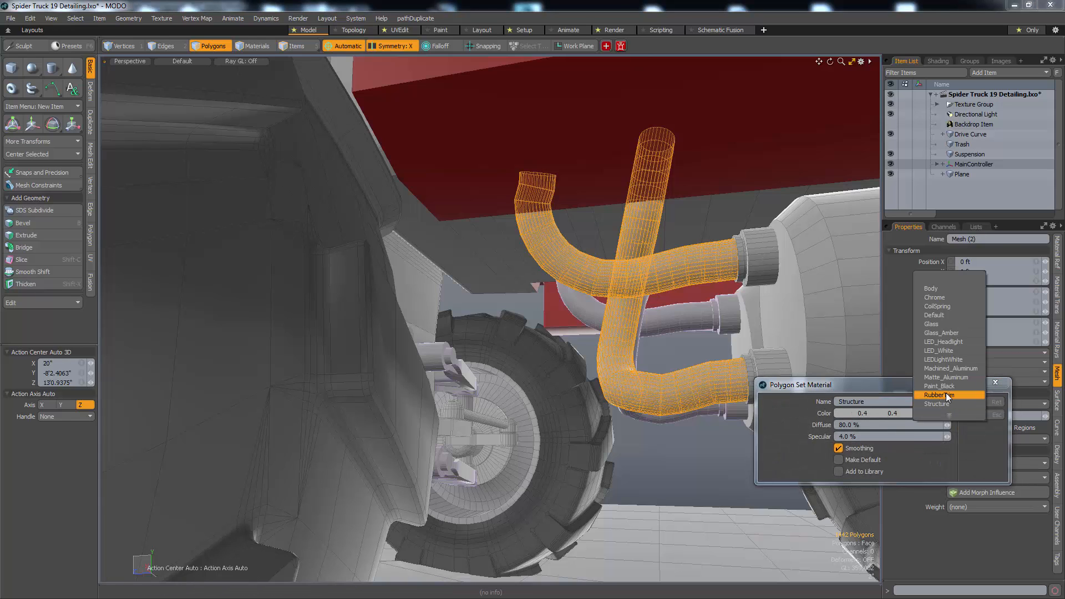
pyautogui.click(943, 395)
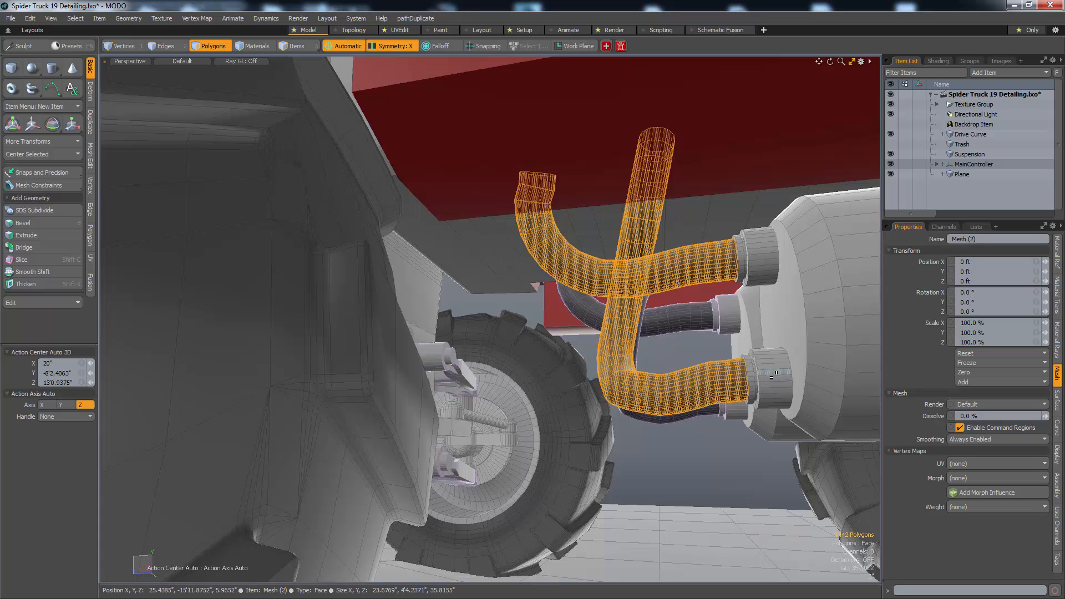
# - Select the collar rings where both hoses meet the nozzles and assign them the existing Machined_Aluminum material
pyautogui.doubleClick(773, 375)
pyautogui.press('1')
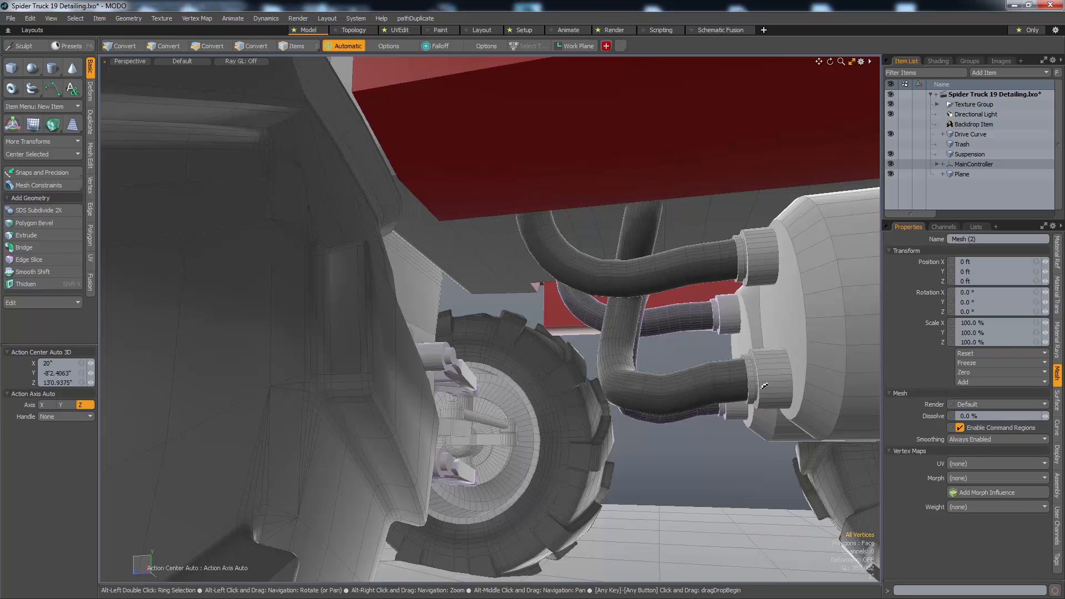
pyautogui.press('3')
pyautogui.click(750, 371)
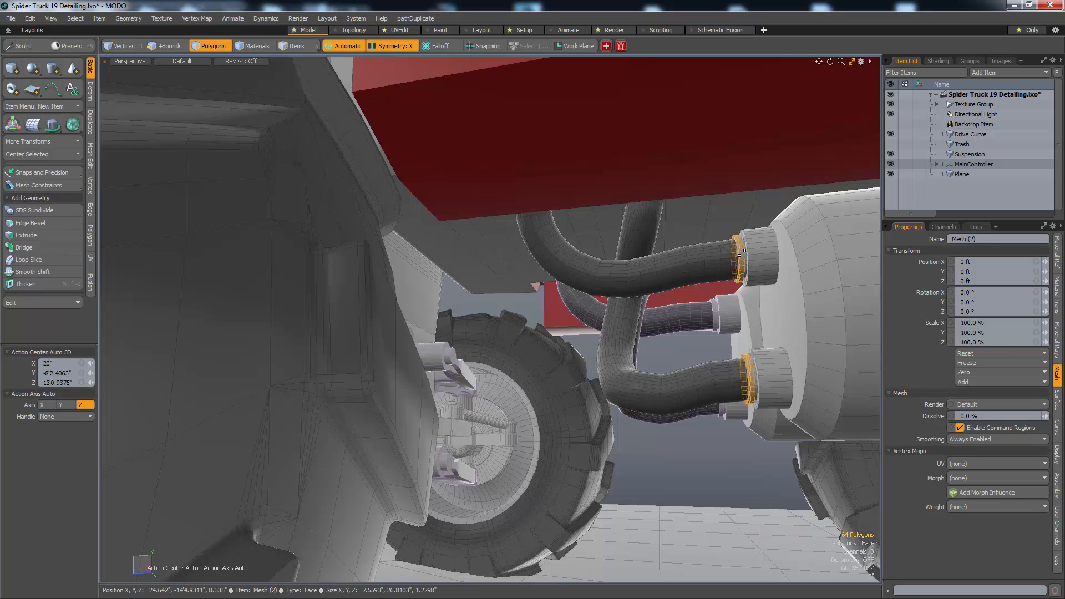
pyautogui.press('m')
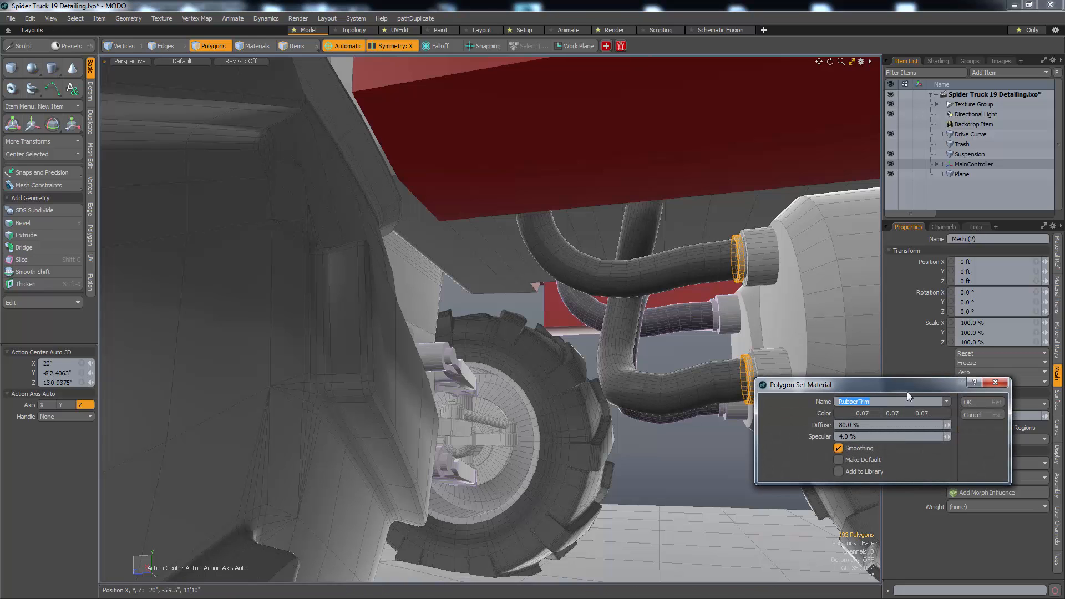
pyautogui.click(947, 402)
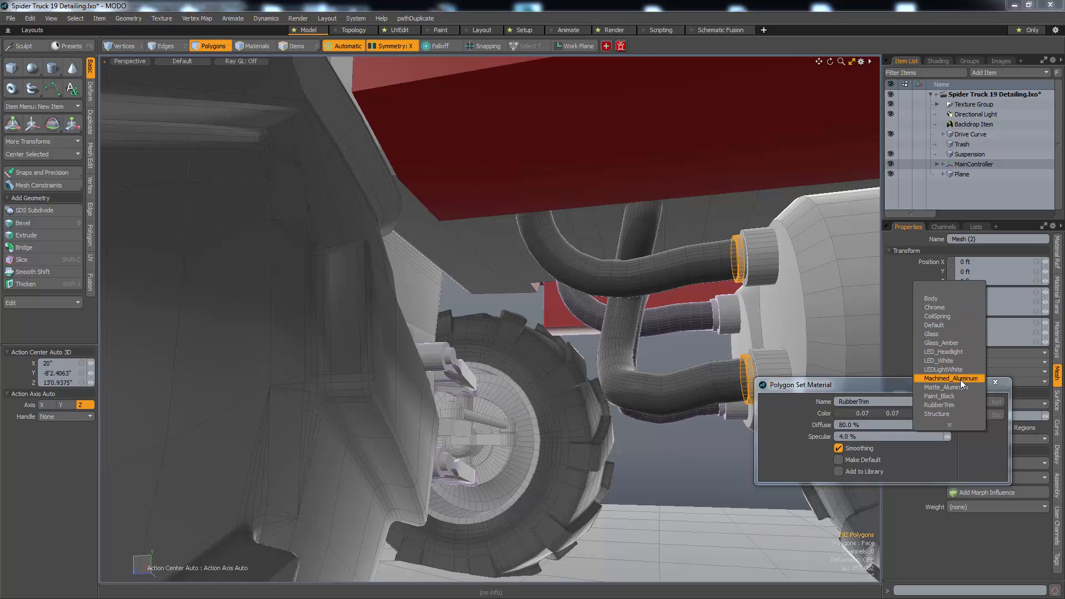
pyautogui.click(960, 379)
pyautogui.press('Return')
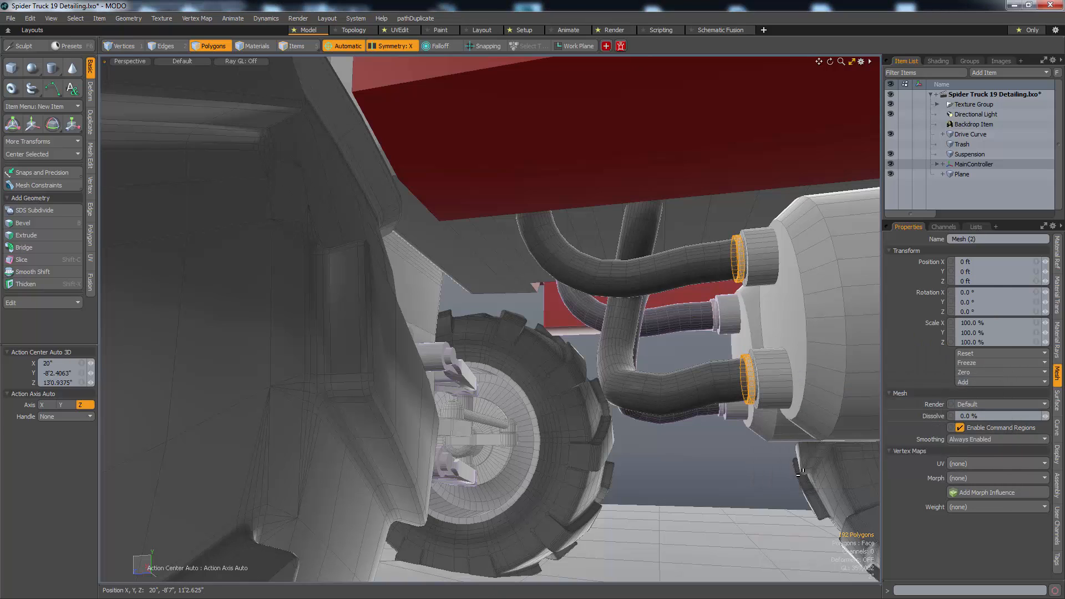
# - Bevel the edge loop around the tank's middle by 0.25" and polygon-bevel the resulting strip into a seam groove
pyautogui.keyDown('alt'); pyautogui.moveTo(801, 471); pyautogui.dragTo(646, 331); pyautogui.keyUp('alt')
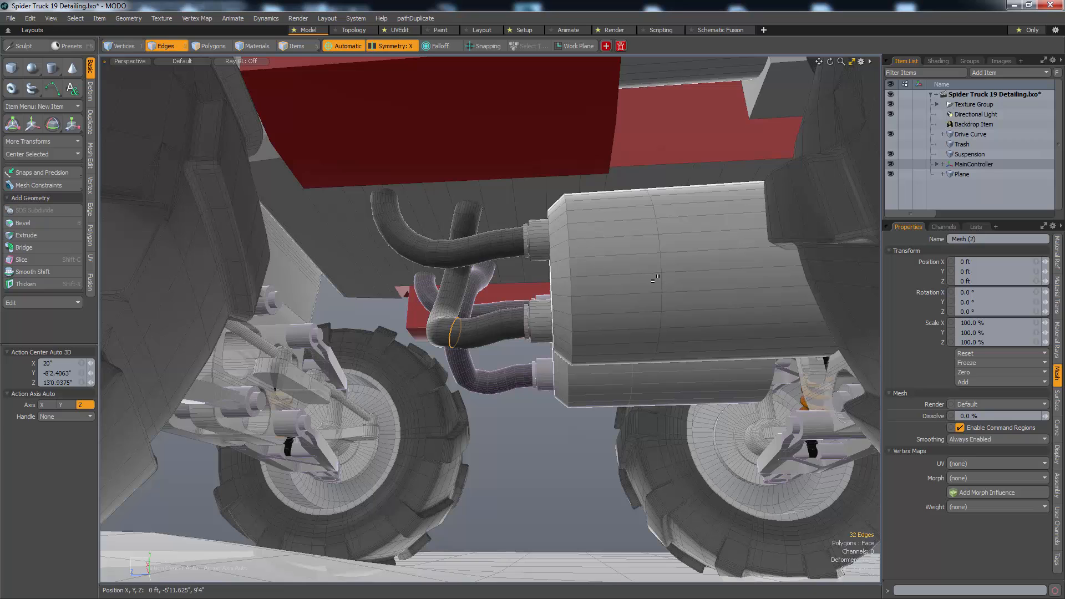
pyautogui.press('l')
pyautogui.press('b')
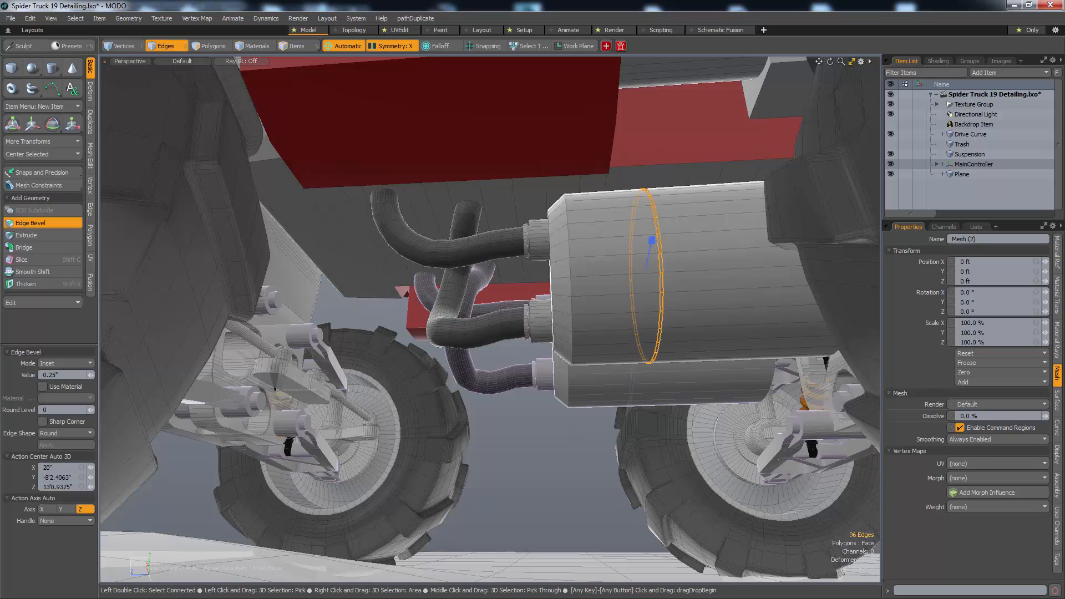
pyautogui.hotkey('alt', '3')
pyautogui.press('b')
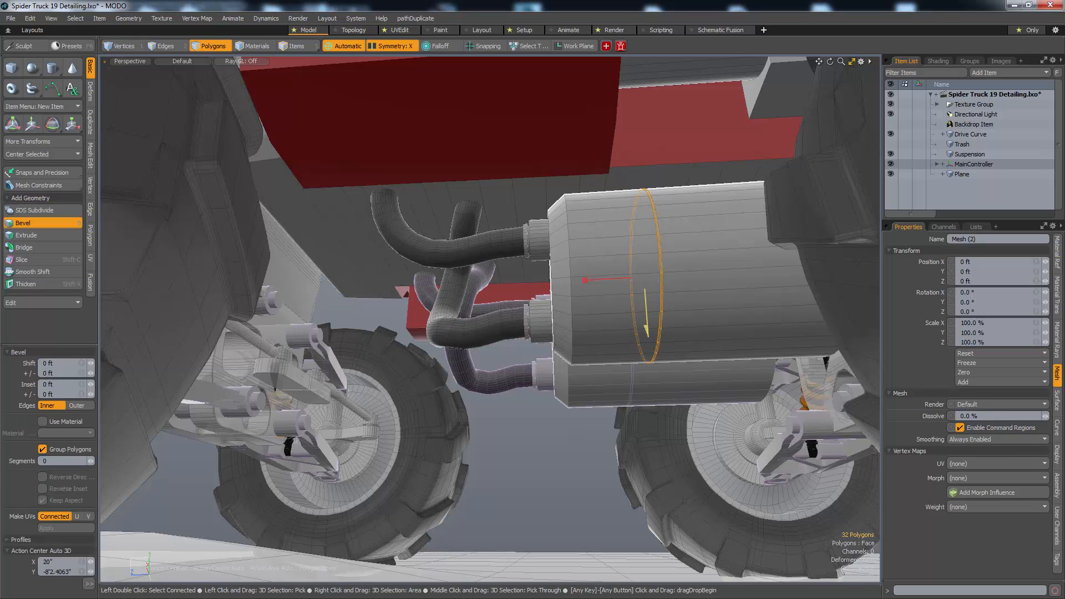
pyautogui.press('space')
pyautogui.press('space')
# - Bevel the tank's flat end face between the nozzles in several stages, insetting the centre face by 8" to form concentric steps
pyautogui.moveTo(646, 331)
pyautogui.keyDown('alt'); pyautogui.mouseDown()
pyautogui.moveTo(587, 399)
pyautogui.moveTo(515, 340)
pyautogui.moveTo(638, 347)
pyautogui.mouseUp(); pyautogui.keyUp('alt')
pyautogui.press('3')
pyautogui.click(501, 346)
pyautogui.press('b')
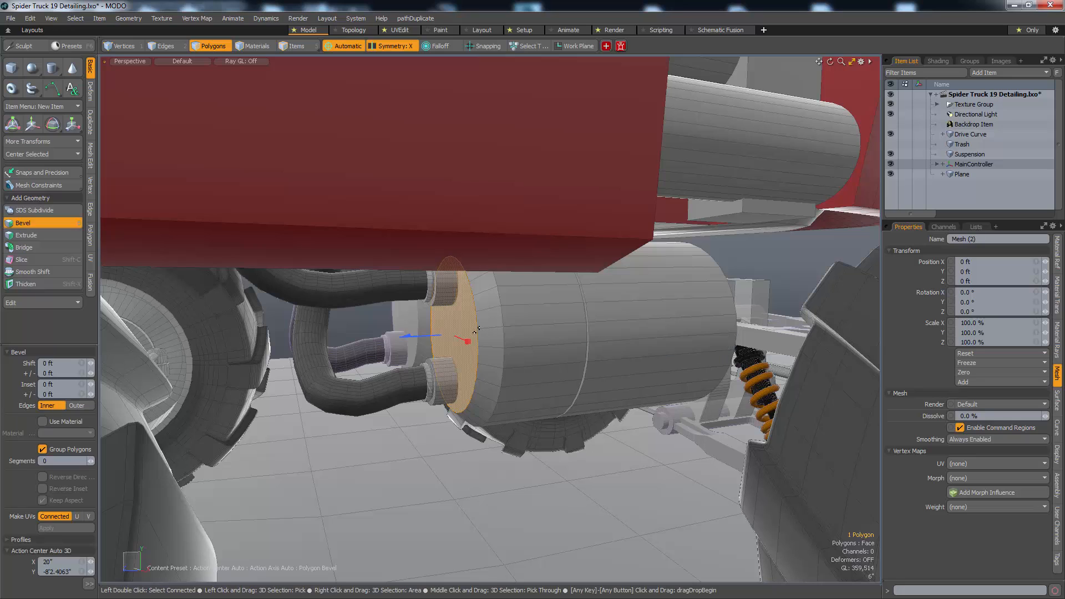
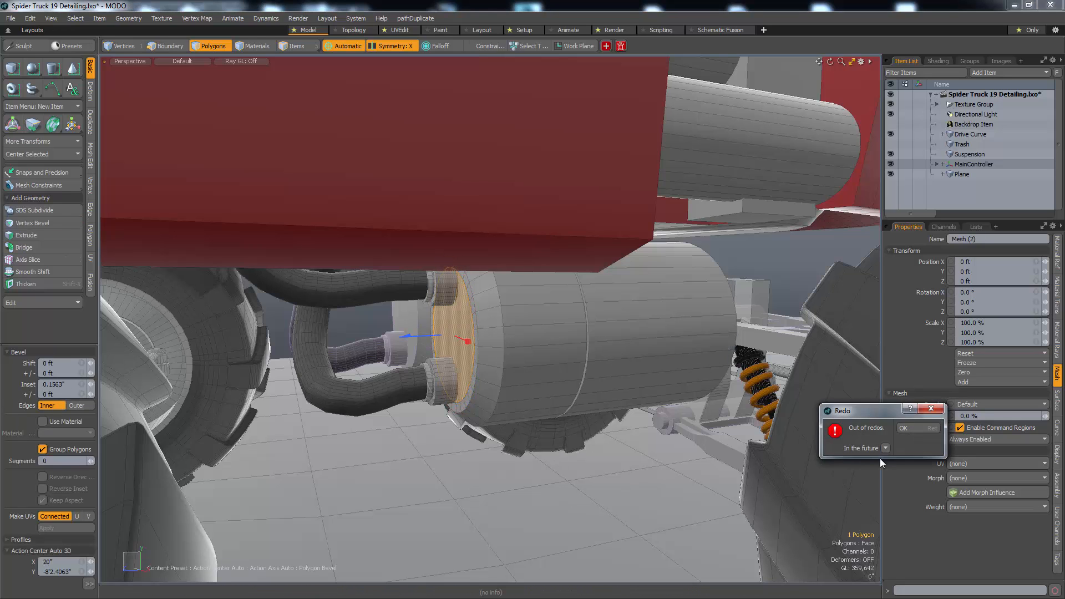
pyautogui.click(902, 429)
pyautogui.hotkey('ctrl', 'z')
pyautogui.hotkey('ctrl', 'shift', 'z')
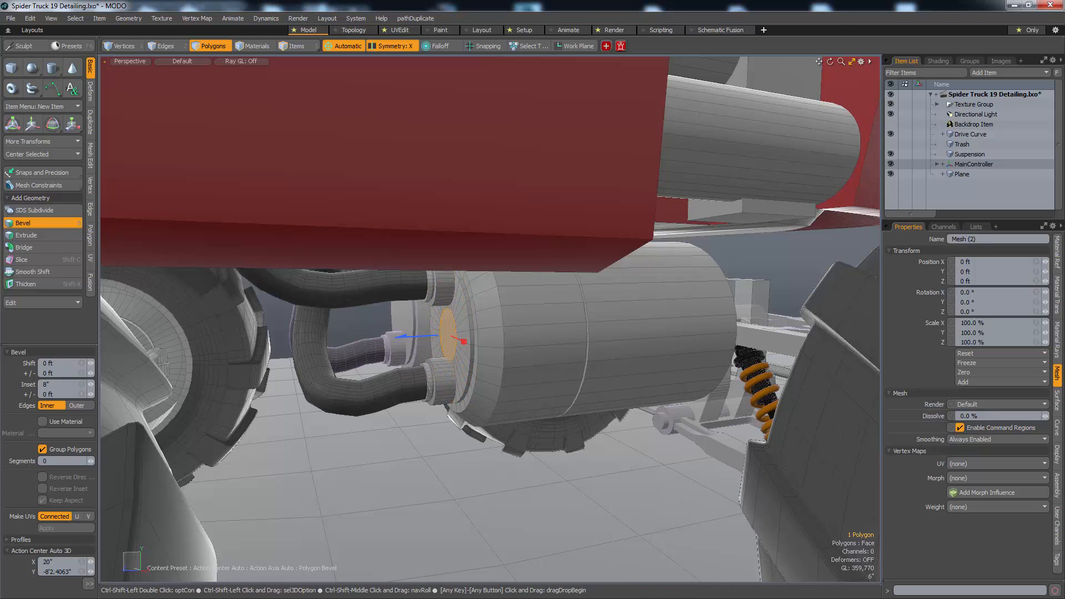
pyautogui.hotkey('ctrl', 'z')
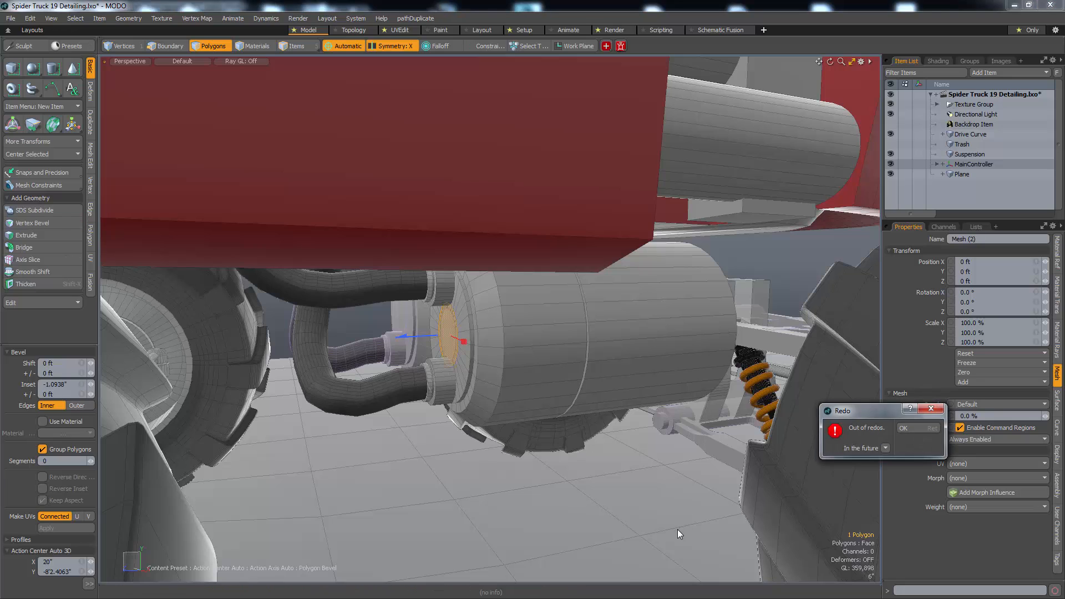
pyautogui.press('Return')
pyautogui.moveTo(704, 549); pyautogui.dragTo(703, 522)
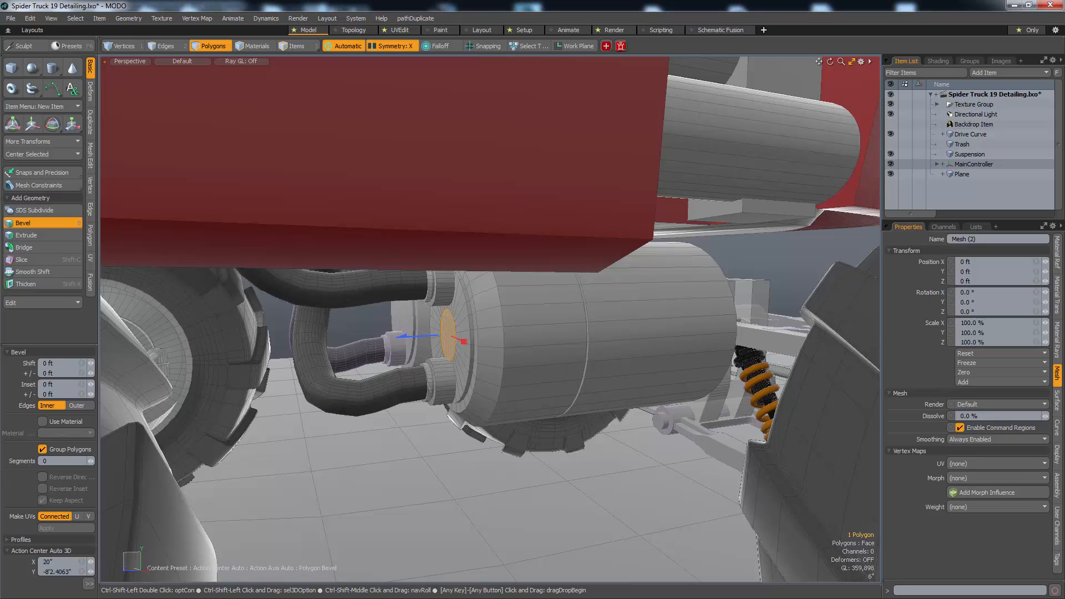
pyautogui.press('q')
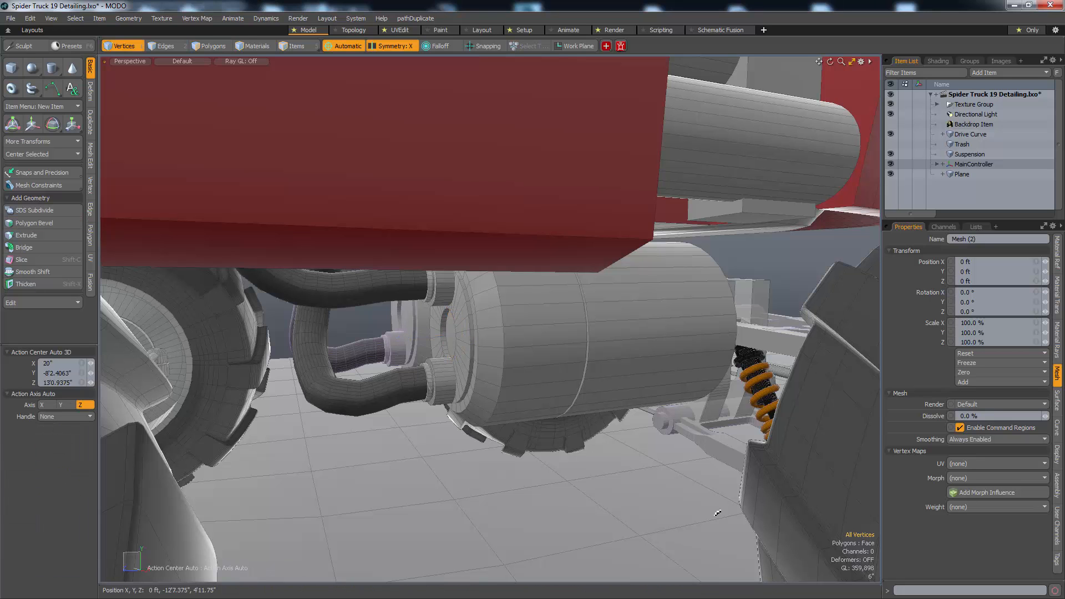
# - Add a loop slice at 32% across the length of the red side box beneath the body
pyautogui.scroll(-5, 599, 489)
pyautogui.keyDown('alt'); pyautogui.moveTo(582, 490); pyautogui.dragTo(423, 373); pyautogui.keyUp('alt')
pyautogui.press('5')
pyautogui.press('3')
pyautogui.click(534, 417)
pyautogui.click(519, 410)
pyautogui.click(502, 422)
pyautogui.scroll(4, 589, 405)
pyautogui.press('2')
pyautogui.click(527, 384)
pyautogui.hotkey('alt', 'c')
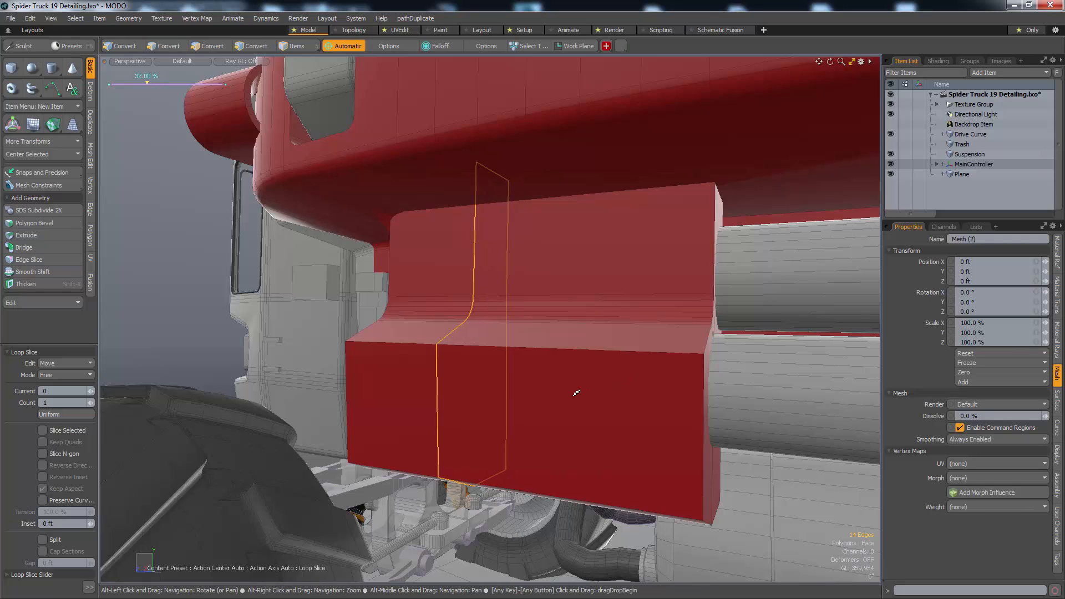
pyautogui.moveTo(573, 387)
pyautogui.keyDown('alt'); pyautogui.mouseDown()
pyautogui.moveTo(604, 414)
pyautogui.moveTo(585, 401)
pyautogui.mouseUp(); pyautogui.keyUp('alt')
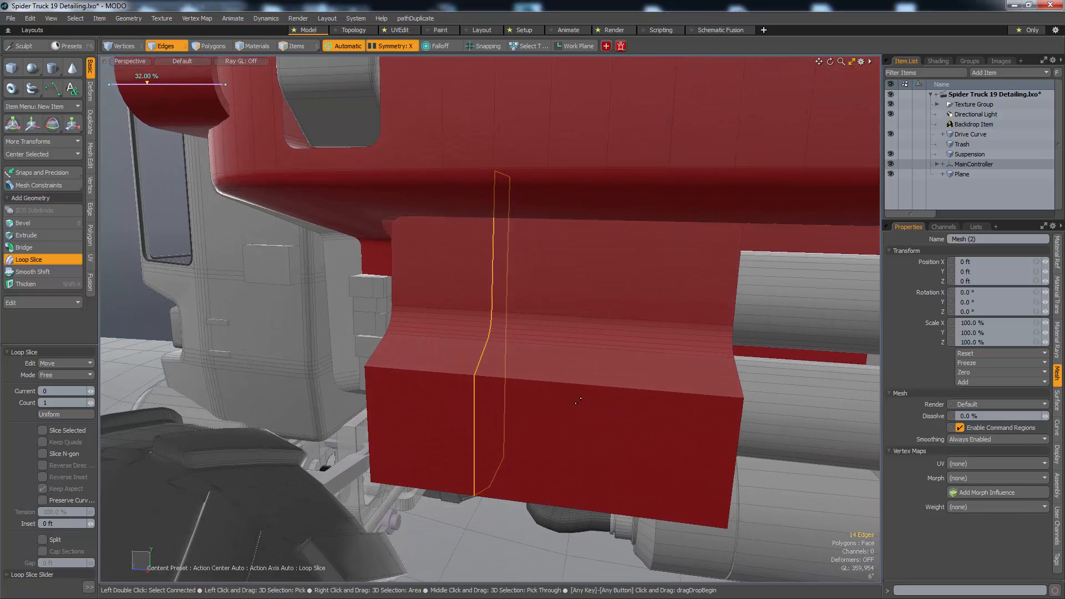
# - Bevel the side box's new edge loop into a narrow strip and sink the strip by -1.25" as a panel gap
pyautogui.press('b')
pyautogui.press('3')
pyautogui.press('b')
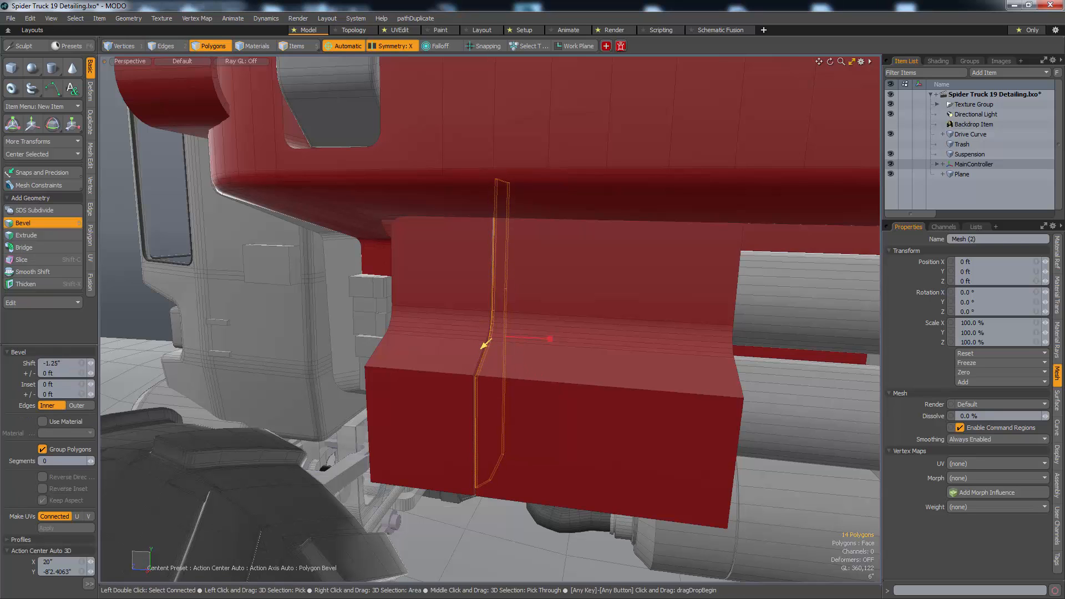
pyautogui.press('space')
pyautogui.press('space')
pyautogui.press('space')
# - Round the long upper outer edge of the side box with a 0.7813" edge bevel at Round Level 1
pyautogui.keyDown('alt'); pyautogui.moveTo(513, 369); pyautogui.dragTo(589, 376); pyautogui.keyUp('alt')
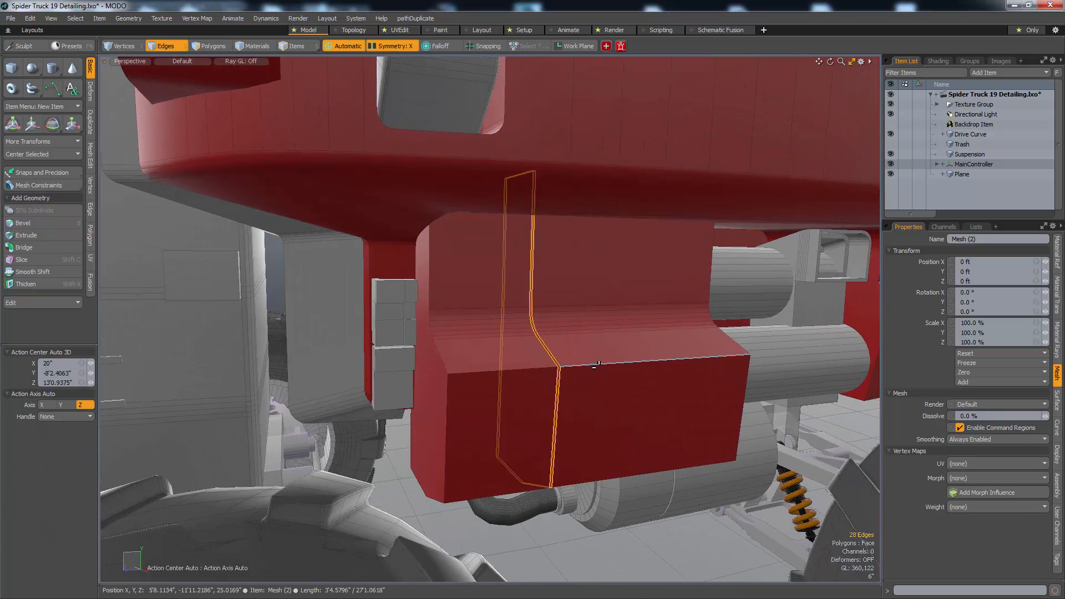
pyautogui.doubleClick(595, 365)
pyautogui.press('b')
pyautogui.scroll(1, 622, 375)
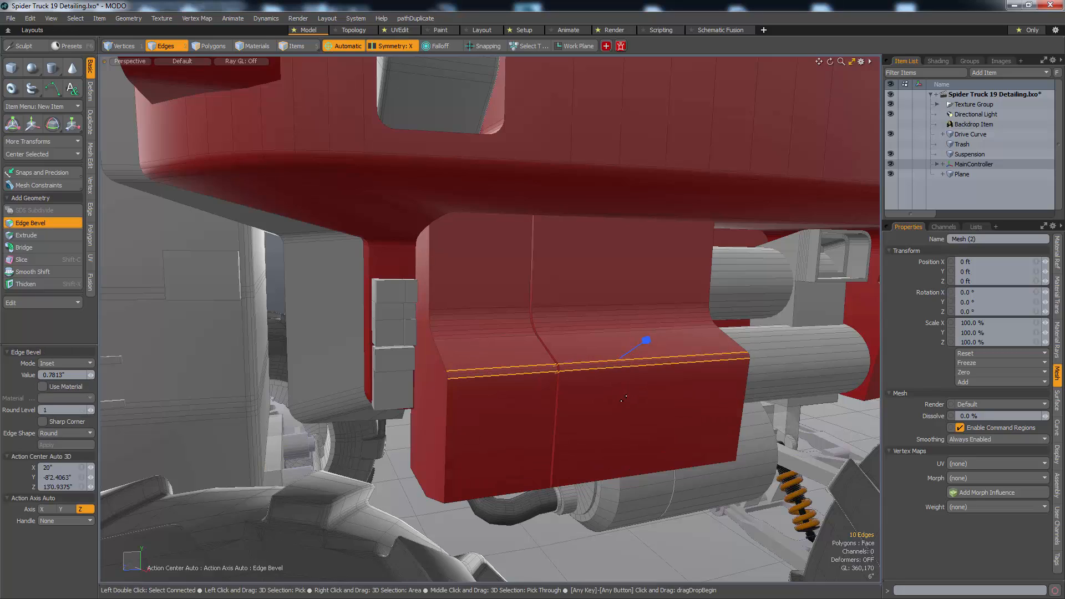
pyautogui.press('space')
# - Try to round the upper and lower edges of the body's sloping rear ledge with a 1.0938" edge bevel at Round Level 2
pyautogui.keyDown('alt'); pyautogui.moveTo(540, 421); pyautogui.dragTo(750, 366); pyautogui.keyUp('alt')
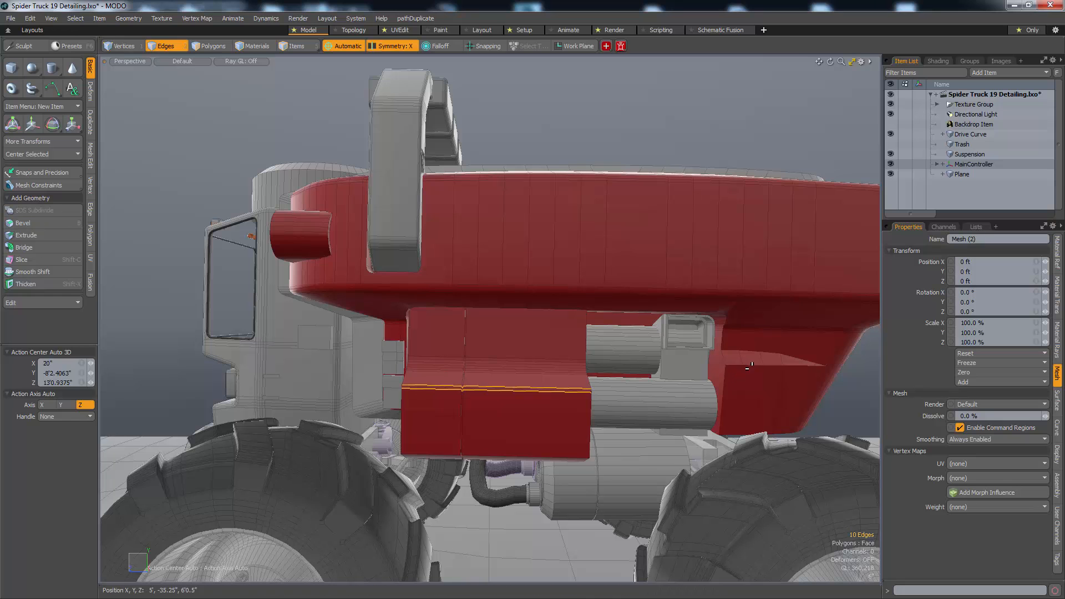
pyautogui.doubleClick(755, 363)
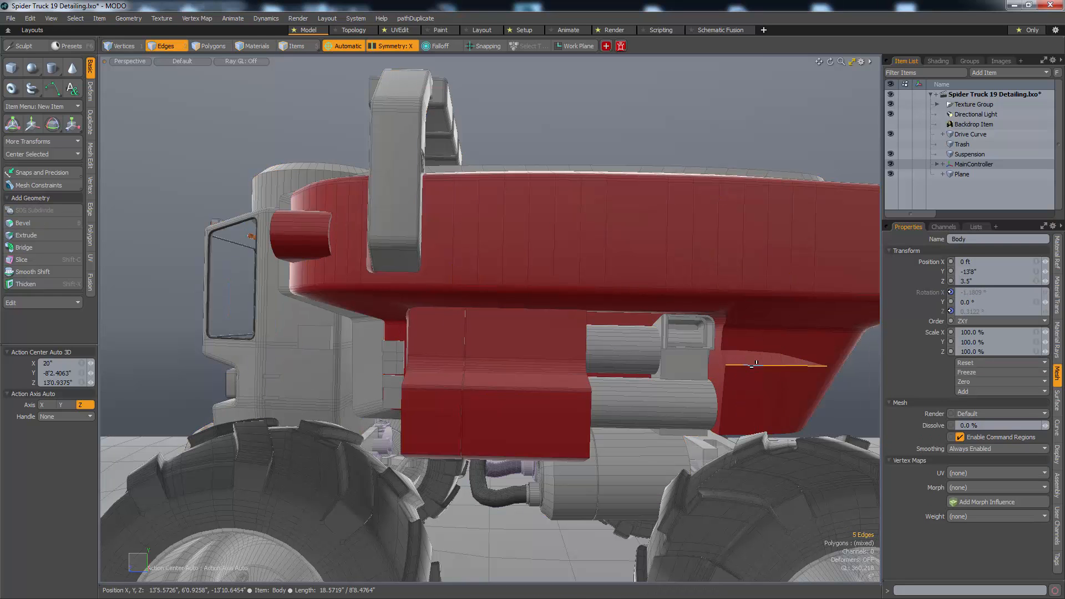
pyautogui.keyDown('shift'); pyautogui.doubleClick(750, 350); pyautogui.keyUp('shift')
pyautogui.keyDown('ctrl'); pyautogui.keyDown('alt'); pyautogui.moveTo(749, 352); pyautogui.dragTo(720, 377); pyautogui.keyUp('alt'); pyautogui.keyUp('ctrl')
pyautogui.press('b')
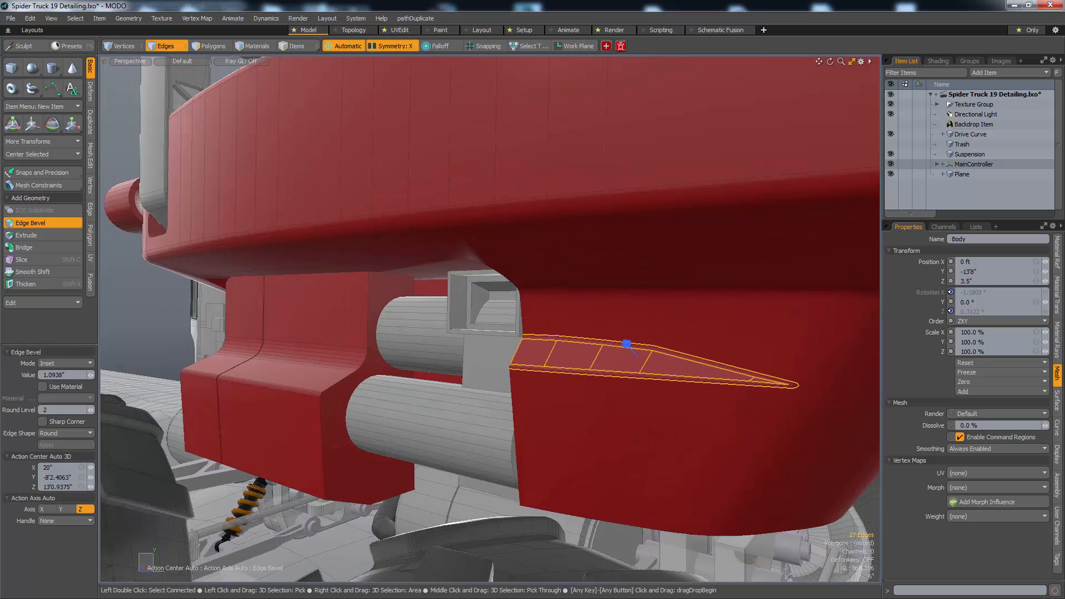
# - Try to clean up the pinched vertices at the ledge's pointed tip, using vertex selection and Edge Slice
pyautogui.press('1')
pyautogui.moveTo(800, 399)
pyautogui.keyDown('ctrl'); pyautogui.keyDown('alt'); pyautogui.mouseDown()
pyautogui.moveTo(844, 382)
pyautogui.moveTo(673, 405)
pyautogui.moveTo(716, 407)
pyautogui.moveTo(629, 425)
pyautogui.moveTo(815, 385)
pyautogui.mouseUp(); pyautogui.keyUp('alt'); pyautogui.keyUp('ctrl')
pyautogui.hotkey('ctrl', '3')
pyautogui.click(819, 404)
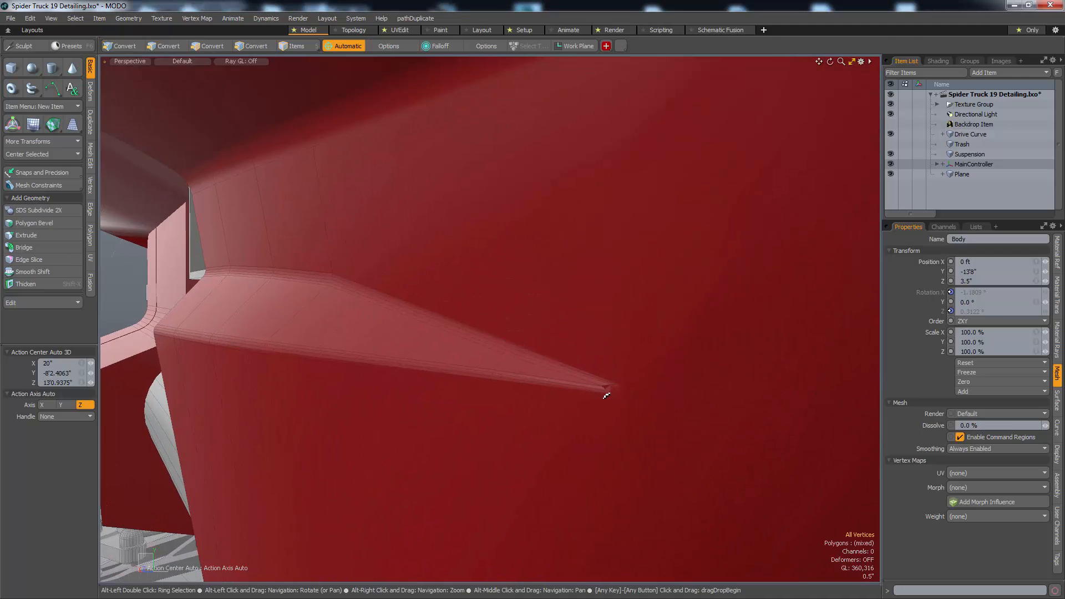
pyautogui.keyDown('ctrl'); pyautogui.keyDown('alt'); pyautogui.moveTo(606, 395); pyautogui.dragTo(593, 376); pyautogui.keyUp('alt'); pyautogui.keyUp('ctrl')
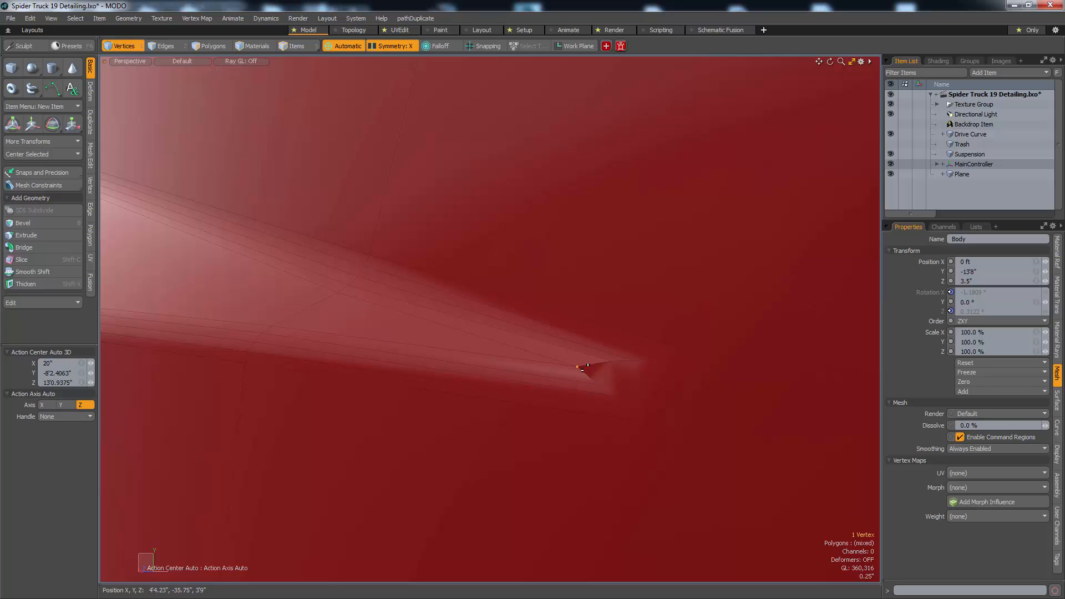
pyautogui.moveTo(567, 353); pyautogui.dragTo(658, 431, button='right')
pyautogui.hotkey('alt', 'c')
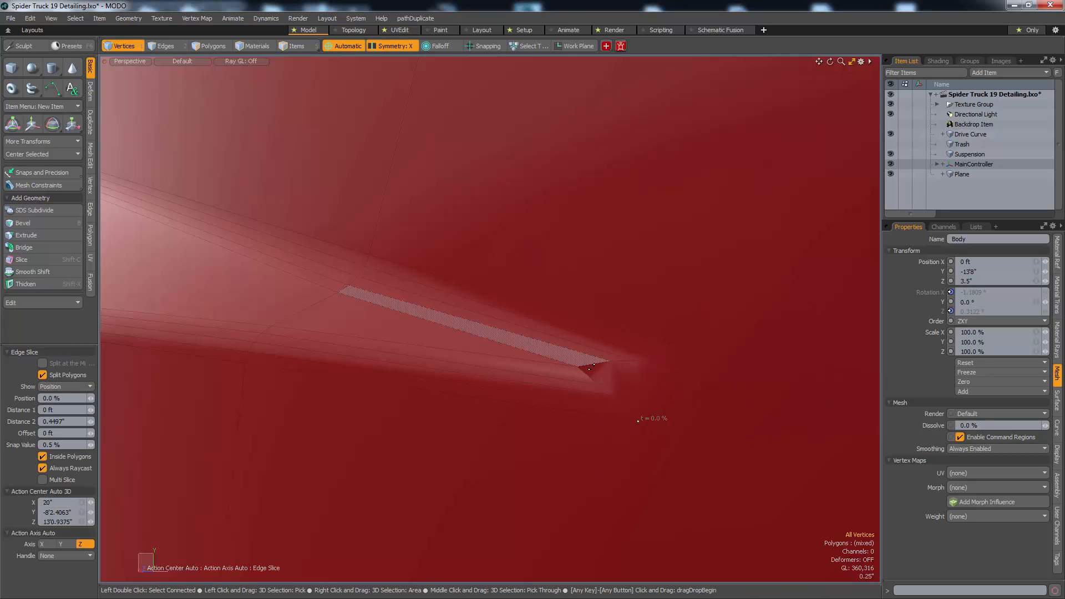
pyautogui.hotkey('ctrl', 'z')
pyautogui.hotkey('alt', 'c')
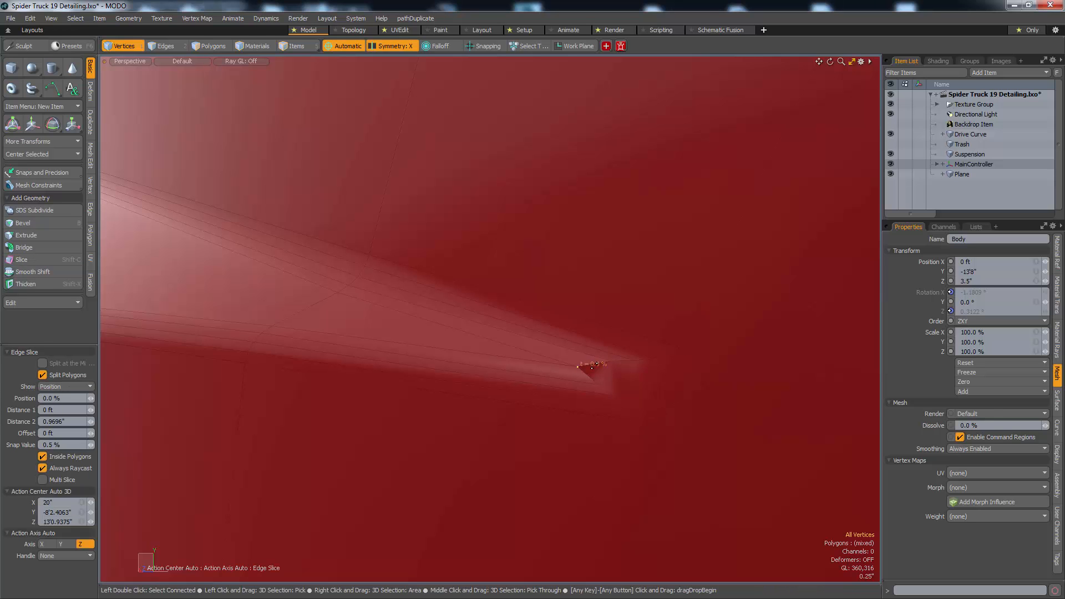
pyautogui.moveTo(592, 366)
pyautogui.mouseDown()
pyautogui.moveTo(759, 392)
pyautogui.moveTo(774, 331)
pyautogui.moveTo(736, 408)
pyautogui.mouseUp()
pyautogui.press('space')
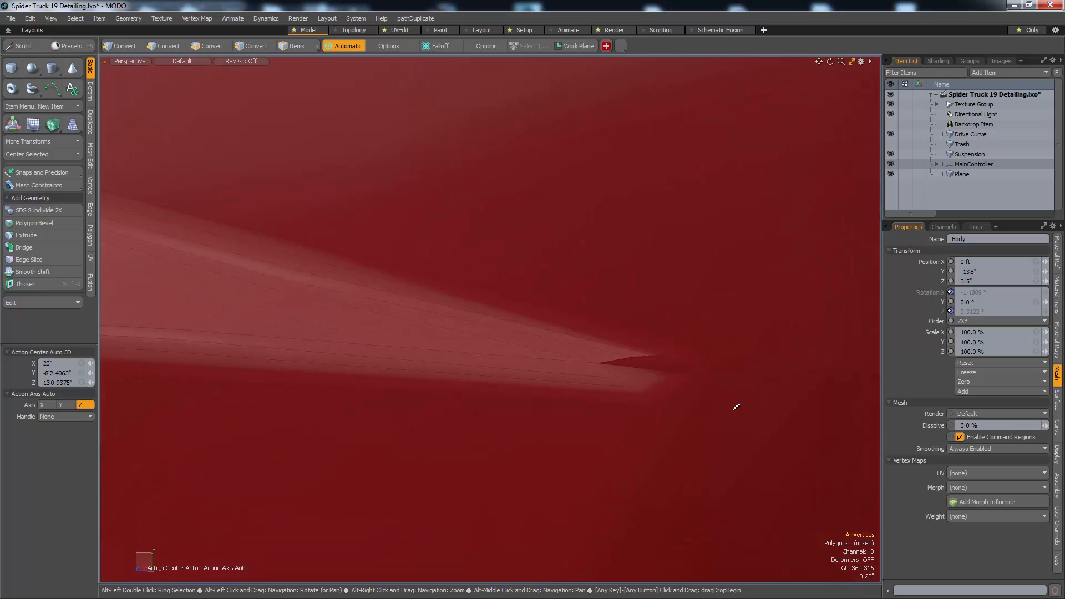
# - Undo the vertex cleanup and the edge bevel on the body's rear ledge
pyautogui.keyDown('alt'); pyautogui.moveTo(658, 388); pyautogui.dragTo(519, 420, button='right'); pyautogui.keyUp('alt')
pyautogui.keyDown('alt'); pyautogui.moveTo(517, 420); pyautogui.dragTo(608, 425); pyautogui.keyUp('alt')
pyautogui.hotkey('ctrl', 'z')
pyautogui.hotkey('ctrl', 'z')
pyautogui.hotkey('ctrl', 'z')
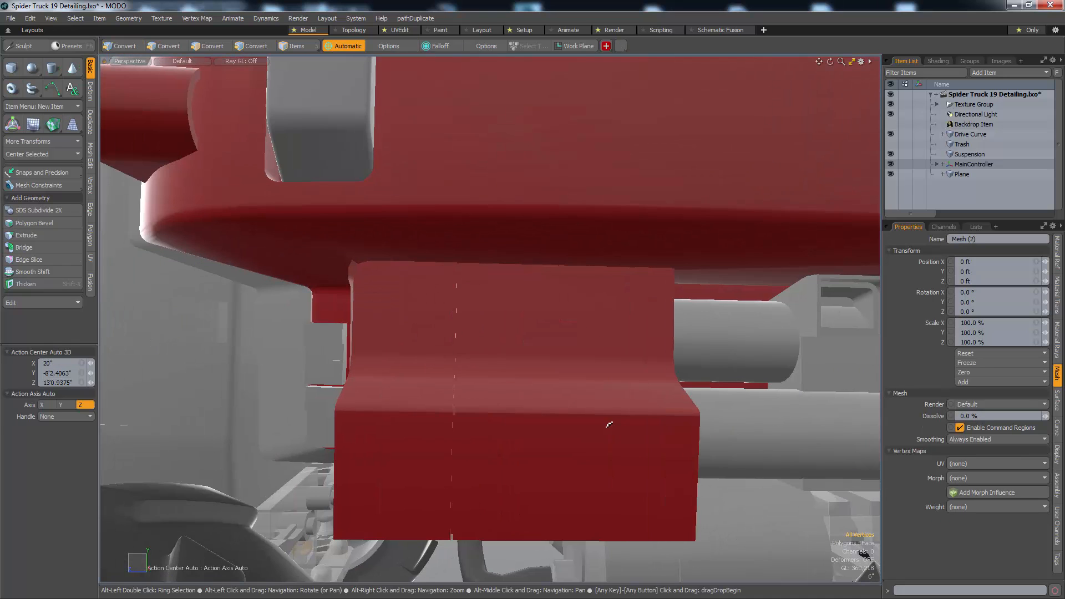
# - Move the small rectangular polygon about -17" in X and -8.2" in Y with a Local action center, to the side box's upper rear corner
pyautogui.keyDown('alt'); pyautogui.moveTo(513, 441); pyautogui.dragTo(683, 427); pyautogui.keyUp('alt')
pyautogui.press('3')
pyautogui.click(534, 457)
pyautogui.press('r')
pyautogui.press('w')
pyautogui.hotkey('ctrl', 'z')
pyautogui.hotkey('alt', 'a')
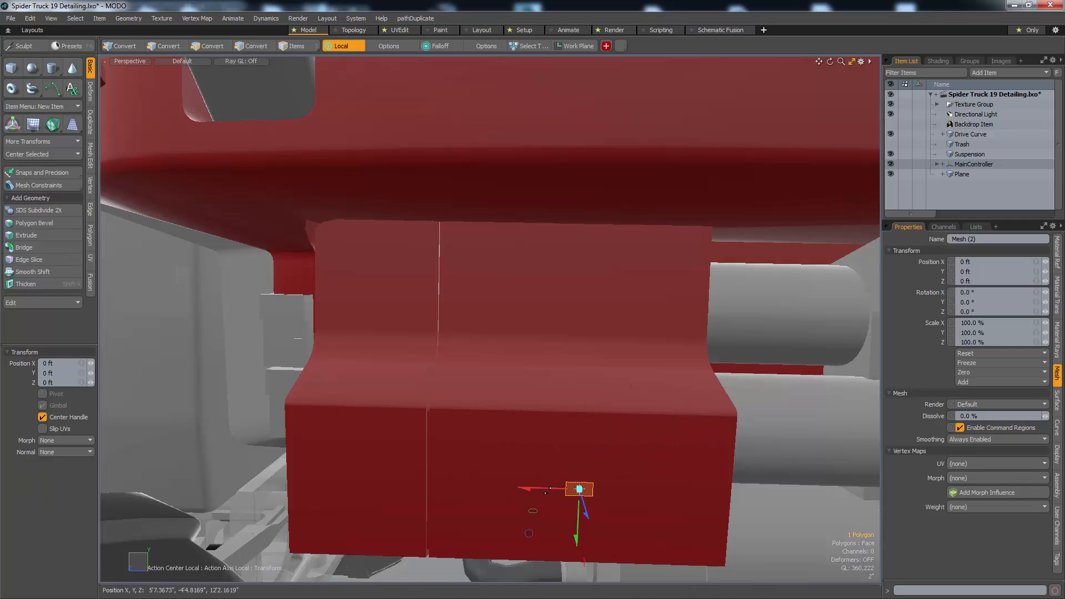
pyautogui.hotkey('alt', 'a')
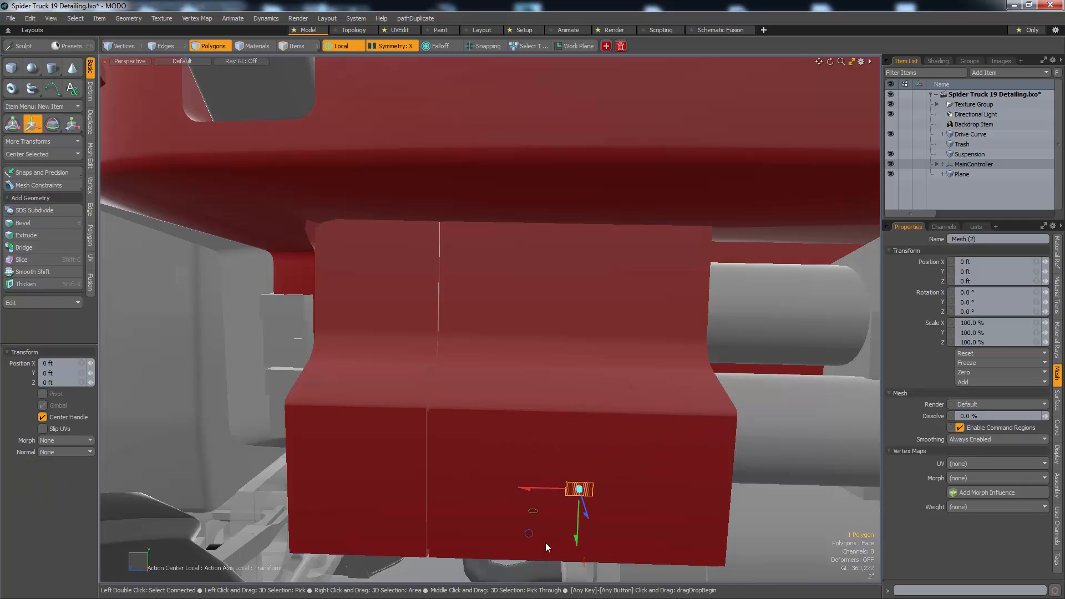
pyautogui.press('Right')
pyautogui.press('Right')
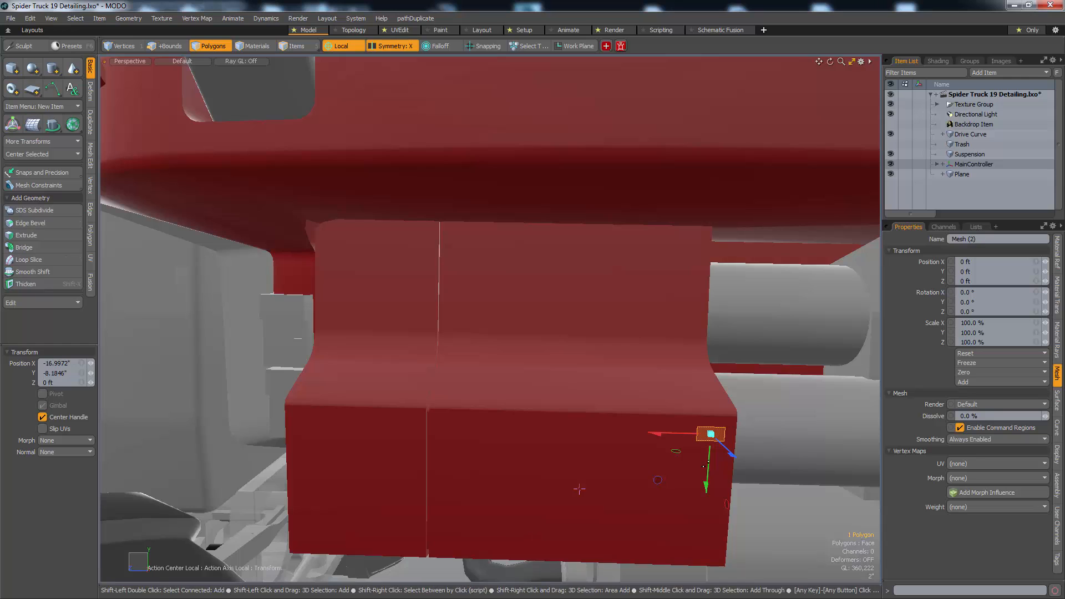
# - Thicken the small rectangular polygon into a shallow solid block on the side box's face
pyautogui.hotkey('shift', 'x')
pyautogui.keyDown('alt'); pyautogui.moveTo(716, 444); pyautogui.dragTo(727, 460); pyautogui.keyUp('alt')
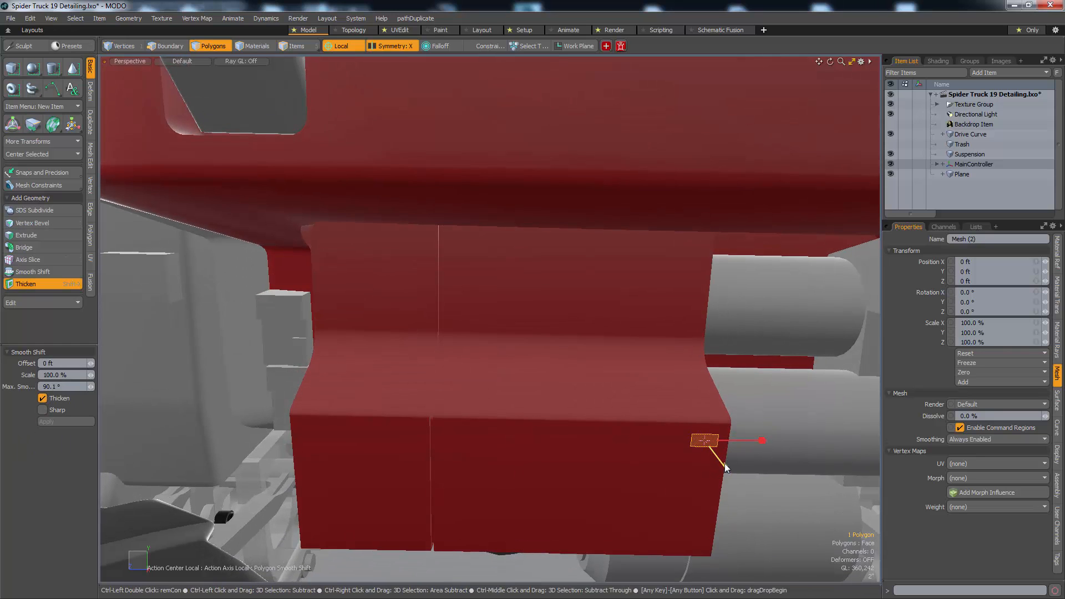
pyautogui.press('space')
# - Select the whole small block and place copies along the side box's upper edge, at the outer ends and on both sides of the panel gap
pyautogui.doubleClick(710, 446)
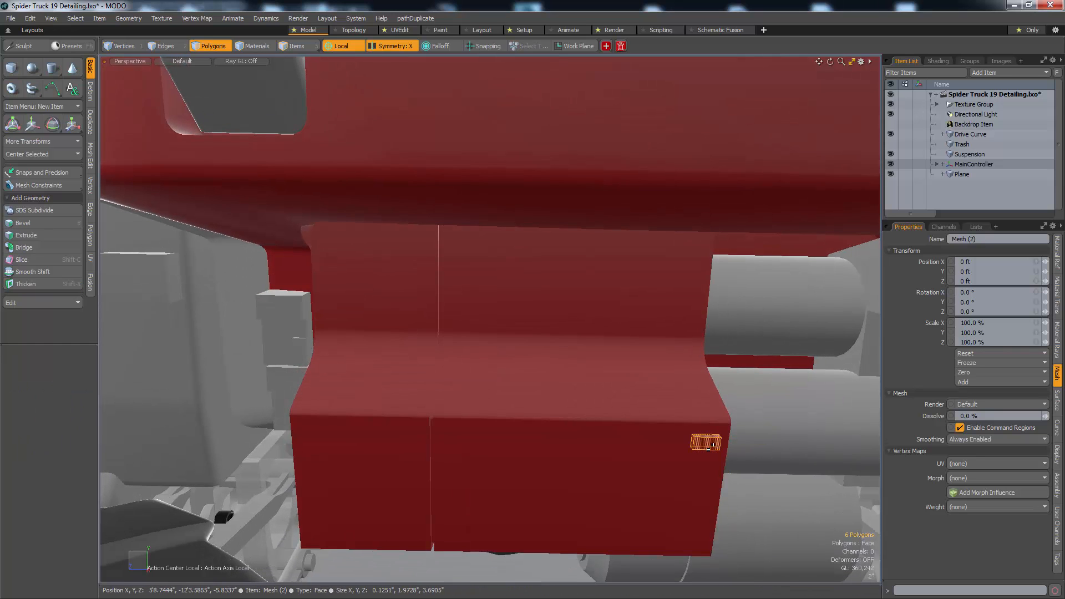
pyautogui.moveTo(710, 446)
pyautogui.keyDown('alt'); pyautogui.mouseDown()
pyautogui.moveTo(719, 453)
pyautogui.moveTo(687, 440)
pyautogui.moveTo(373, 449)
pyautogui.mouseUp(); pyautogui.keyUp('alt')
pyautogui.press('w')
pyautogui.press('space')
pyautogui.press('space')
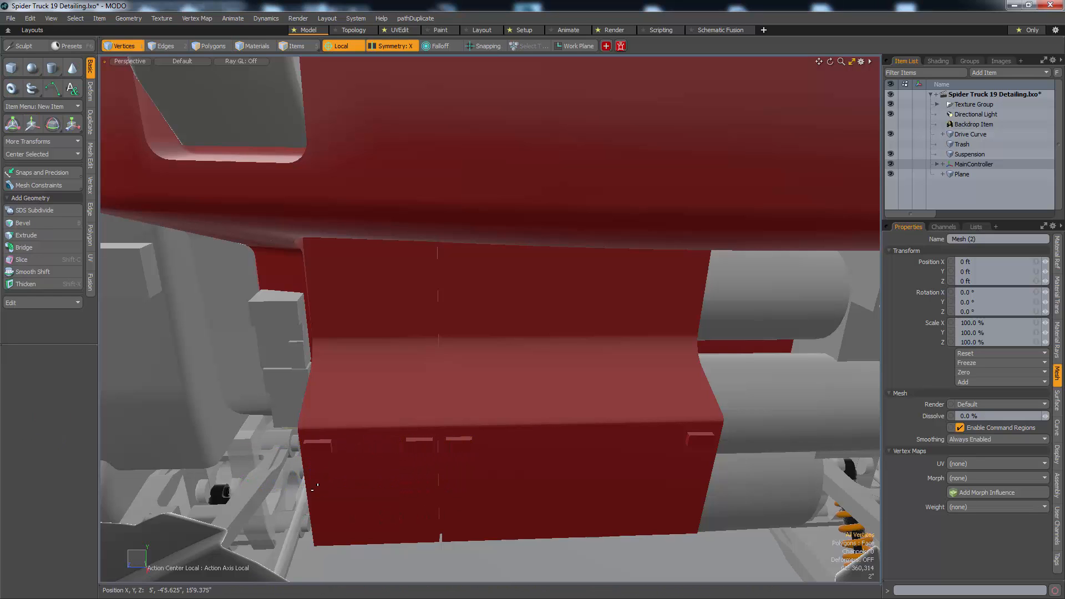
# - Nudge the small block at the upper outer corner of the side box's narrower panel slightly along the face
pyautogui.keyDown('alt'); pyautogui.moveTo(317, 484); pyautogui.dragTo(385, 438); pyautogui.keyUp('alt')
pyautogui.press('3')
pyautogui.press('w')
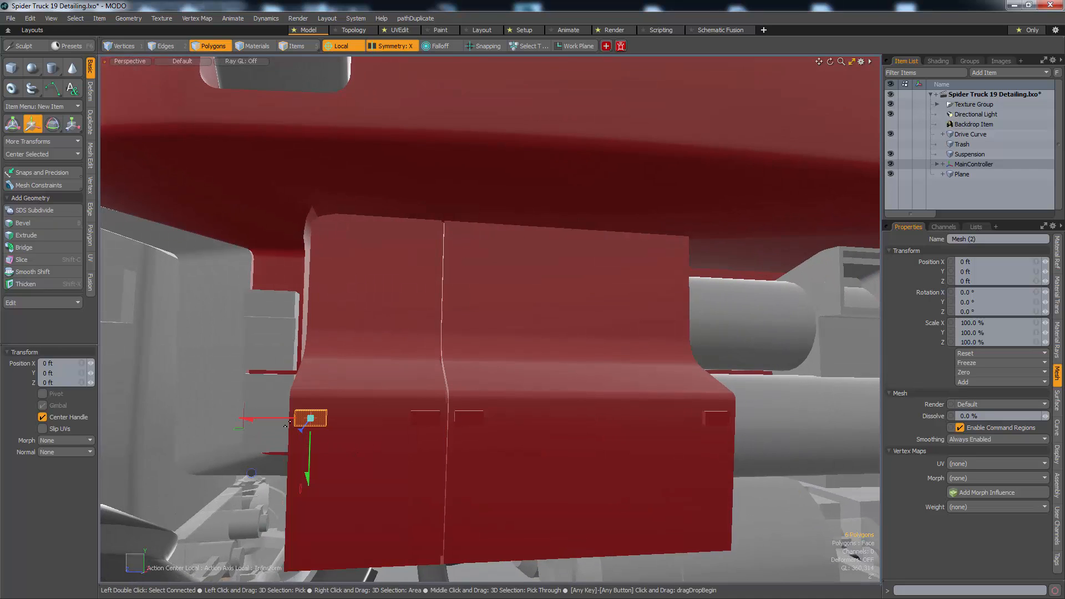
pyautogui.moveTo(285, 423); pyautogui.dragTo(289, 423)
pyautogui.moveTo(476, 475)
pyautogui.keyDown('alt'); pyautogui.mouseDown()
pyautogui.moveTo(490, 447)
pyautogui.moveTo(468, 494)
pyautogui.moveTo(488, 471)
pyautogui.mouseUp(); pyautogui.keyUp('alt')
pyautogui.press('space')
pyautogui.press('space')
# - Duplicate the outer small block on the side box's wider panel and move the copy about 18.1" in X and 15.5" in Y, near the lower edge
pyautogui.press('3')
pyautogui.doubleClick(714, 426)
pyautogui.keyDown('alt'); pyautogui.moveTo(633, 430); pyautogui.dragTo(621, 375); pyautogui.keyUp('alt')
pyautogui.hotkey('ctrl', 'c')
pyautogui.hotkey('ctrl', 'v')
pyautogui.press('w')
pyautogui.click(586, 382)
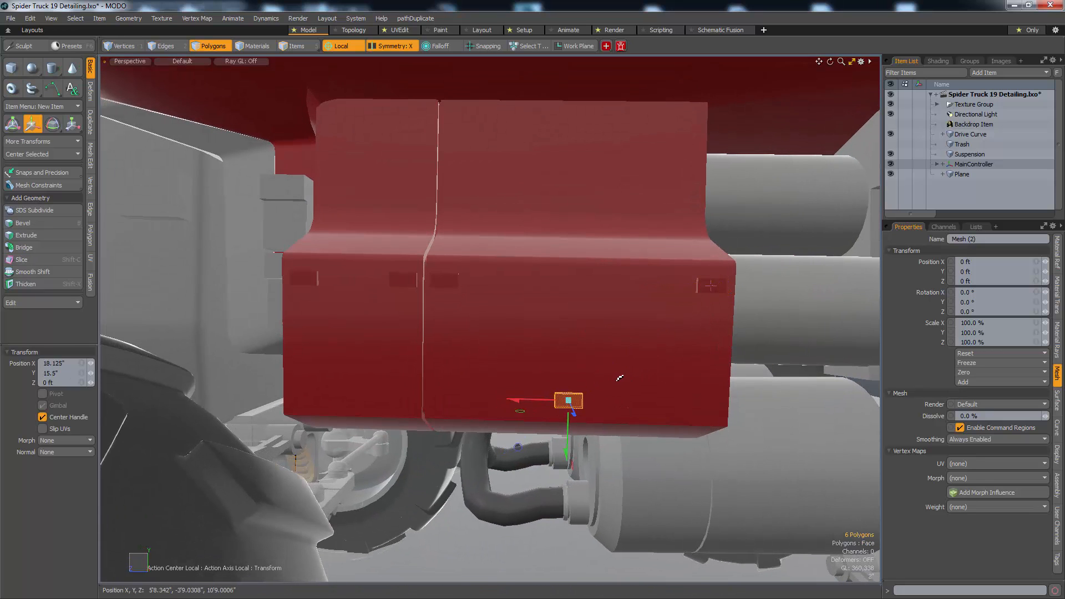
# - Stretch the copied block into a long strip by scaling it about 461.5% in X with a Local action center
pyautogui.keyDown('alt'); pyautogui.moveTo(621, 412); pyautogui.dragTo(610, 414); pyautogui.keyUp('alt')
pyautogui.press('r')
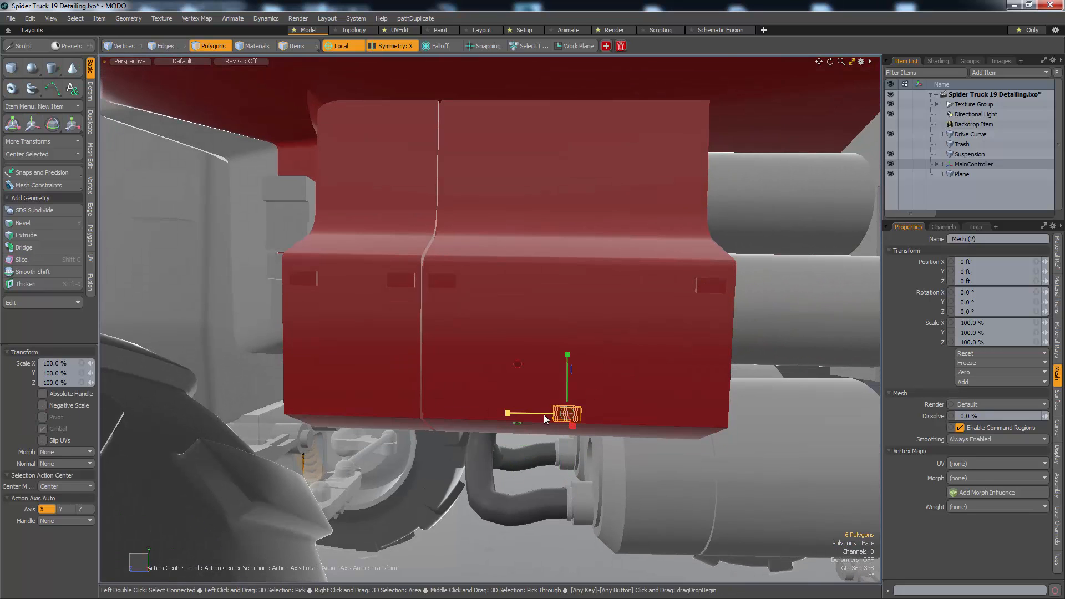
pyautogui.moveTo(543, 414)
pyautogui.mouseDown()
pyautogui.moveTo(502, 418)
pyautogui.moveTo(545, 415)
pyautogui.mouseUp()
pyautogui.hotkey('alt', 'a')
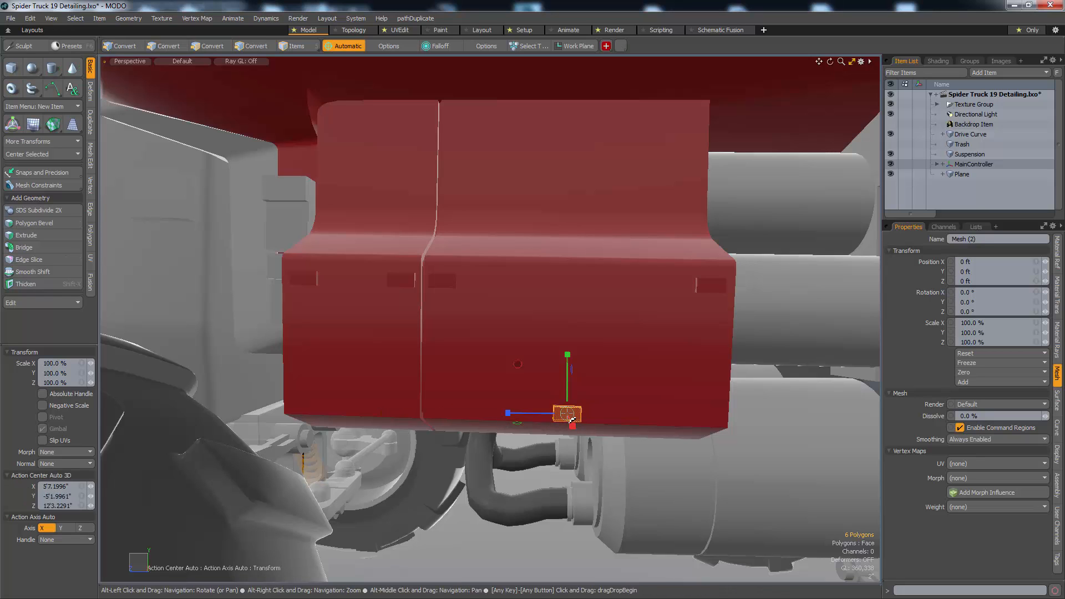
pyautogui.hotkey('alt', 'l')
pyautogui.moveTo(545, 415); pyautogui.dragTo(523, 413)
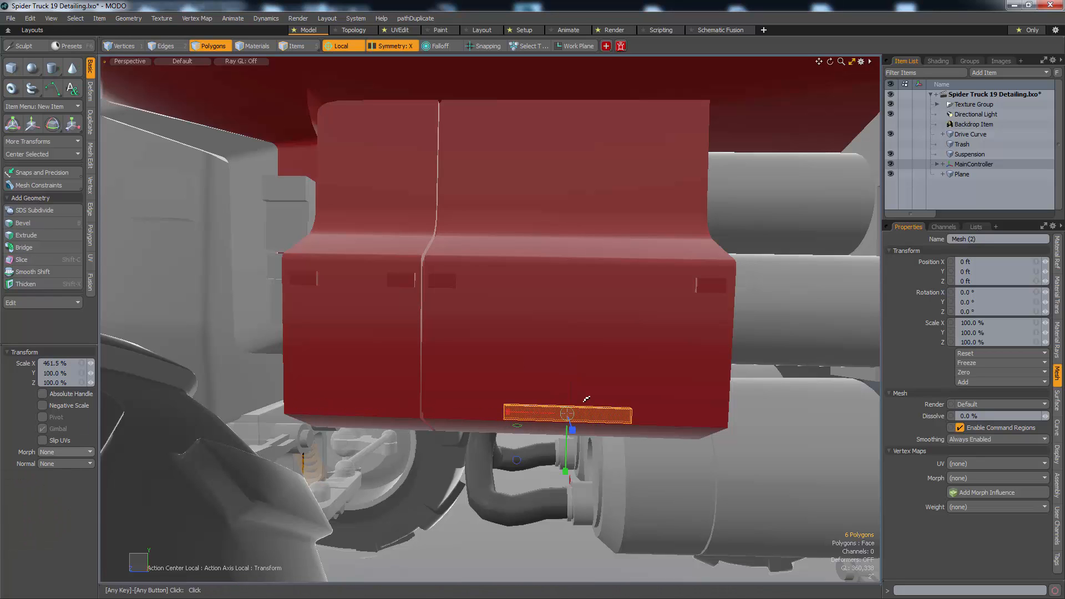
pyautogui.keyDown('alt'); pyautogui.moveTo(586, 401); pyautogui.dragTo(599, 426); pyautogui.keyUp('alt')
# - Shorten the strip to about 82% in X and place a copy along the narrower panel's lower edge
pyautogui.press('w')
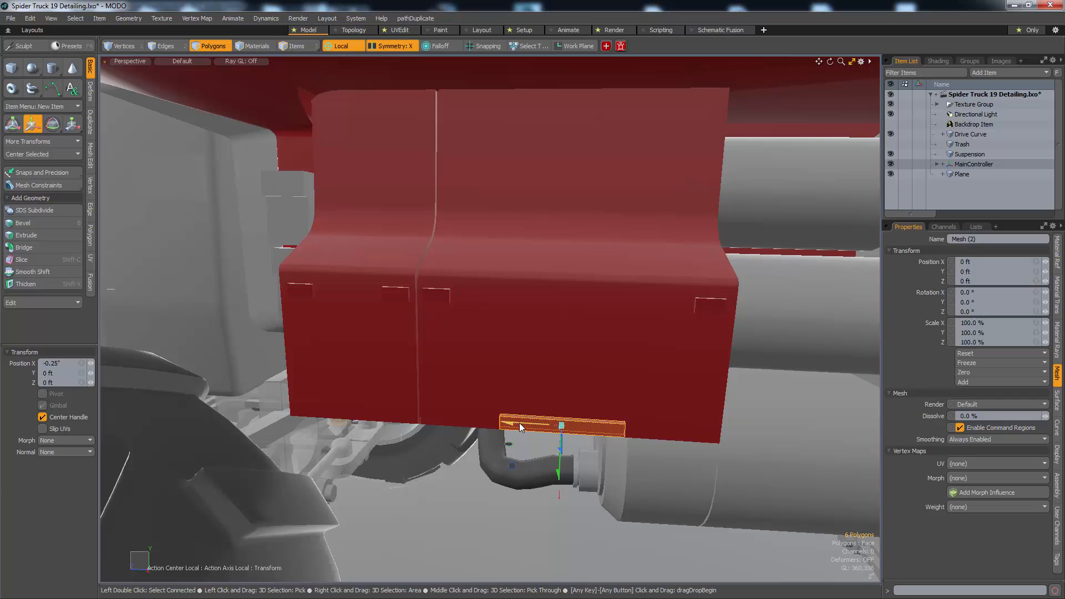
pyautogui.press('r')
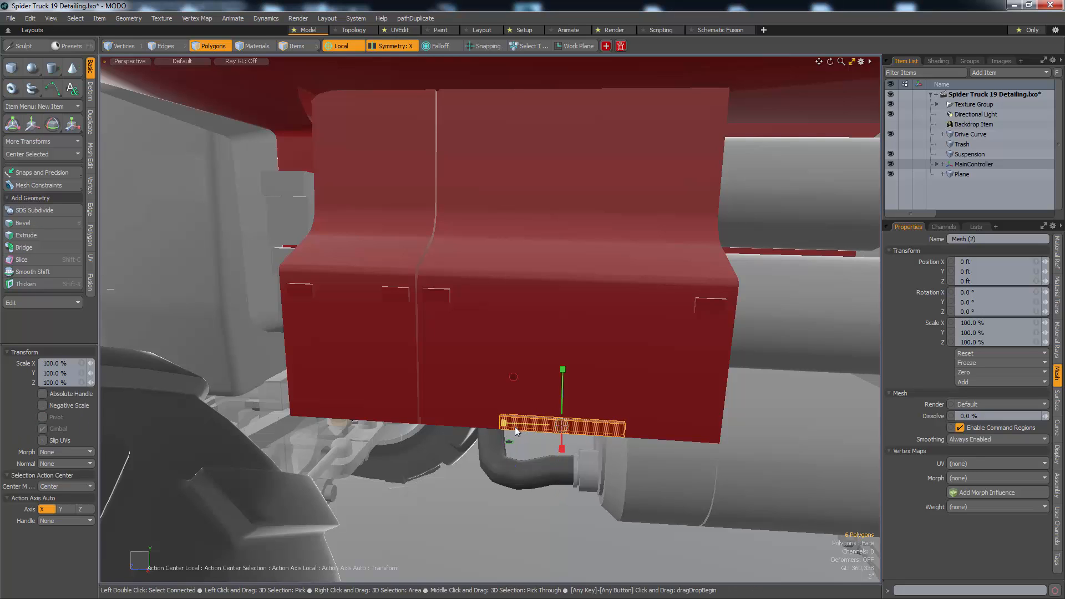
pyautogui.hotkey('alt', 'a')
pyautogui.hotkey('alt', 'l')
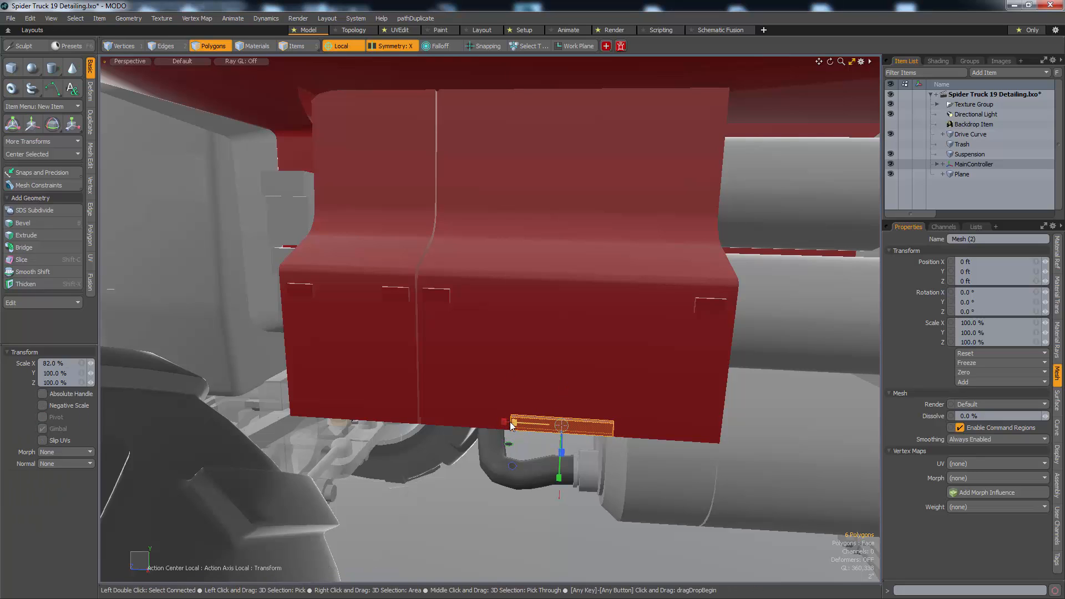
pyautogui.moveTo(510, 422); pyautogui.dragTo(527, 452)
pyautogui.keyDown('shift'); pyautogui.click(531, 426); pyautogui.keyUp('shift')
pyautogui.press('space')
pyautogui.press('space')
pyautogui.press('3')
# - Create a cube about 17" tall and deep beside the side box's end, below the grey body
pyautogui.click(527, 452)
pyautogui.keyDown('alt'); pyautogui.moveTo(527, 453); pyautogui.dragTo(541, 476, button='right'); pyautogui.keyUp('alt')
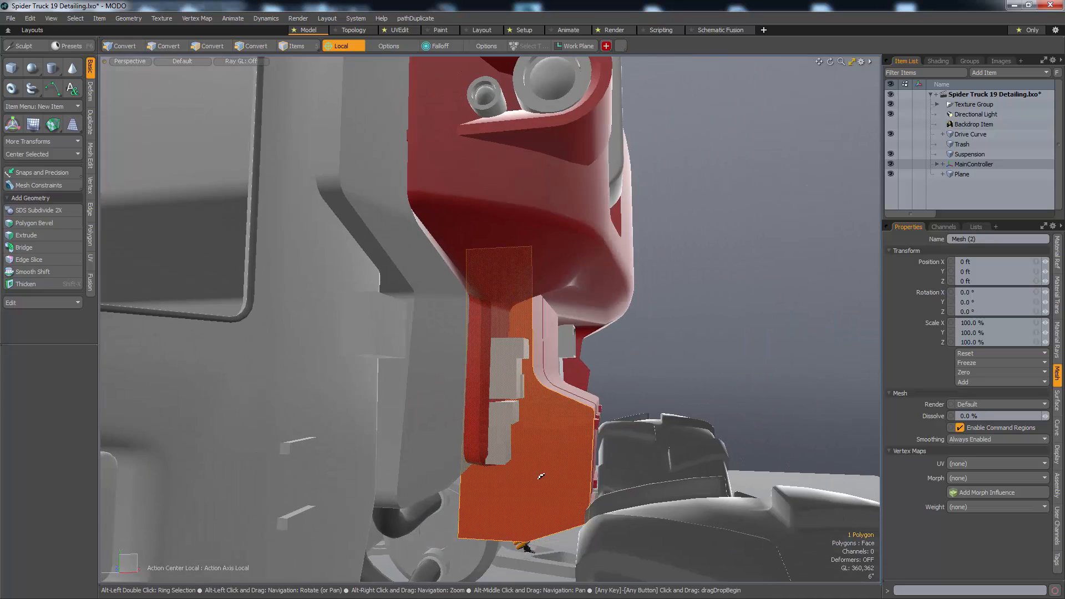
pyautogui.keyDown('alt'); pyautogui.moveTo(542, 476); pyautogui.dragTo(585, 377); pyautogui.keyUp('alt')
pyautogui.press('1')
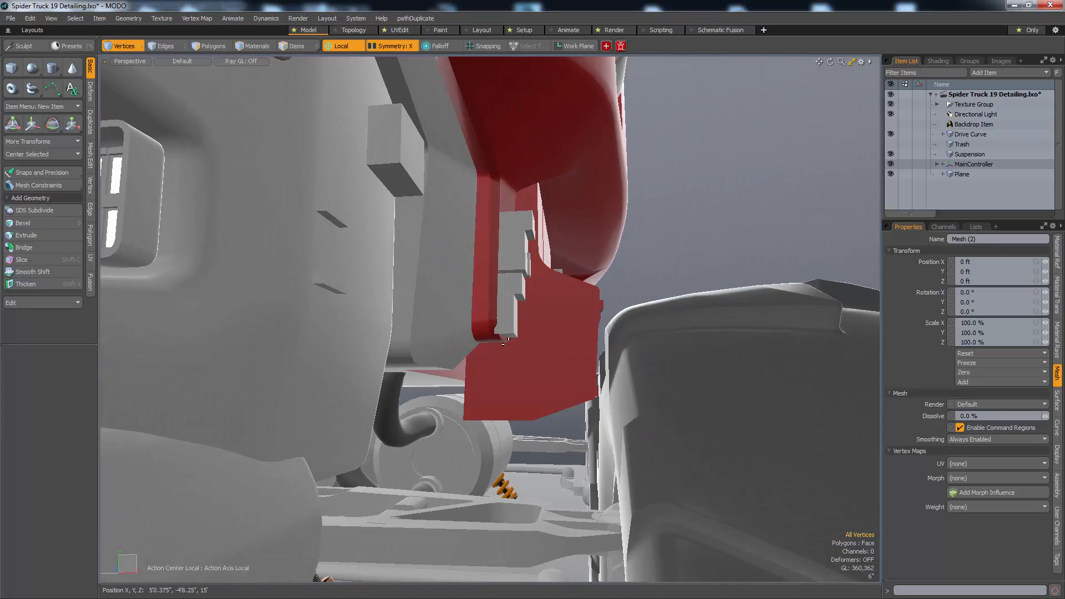
pyautogui.click(9, 72)
pyautogui.keyDown('ctrl'); pyautogui.moveTo(482, 405); pyautogui.dragTo(493, 375); pyautogui.keyUp('ctrl')
pyautogui.press('3')
# - Select the whole new cube and move it into the space next to the side box's end
pyautogui.doubleClick(494, 374)
pyautogui.press('w')
pyautogui.keyDown('alt'); pyautogui.moveTo(518, 407); pyautogui.dragTo(422, 399); pyautogui.keyUp('alt')
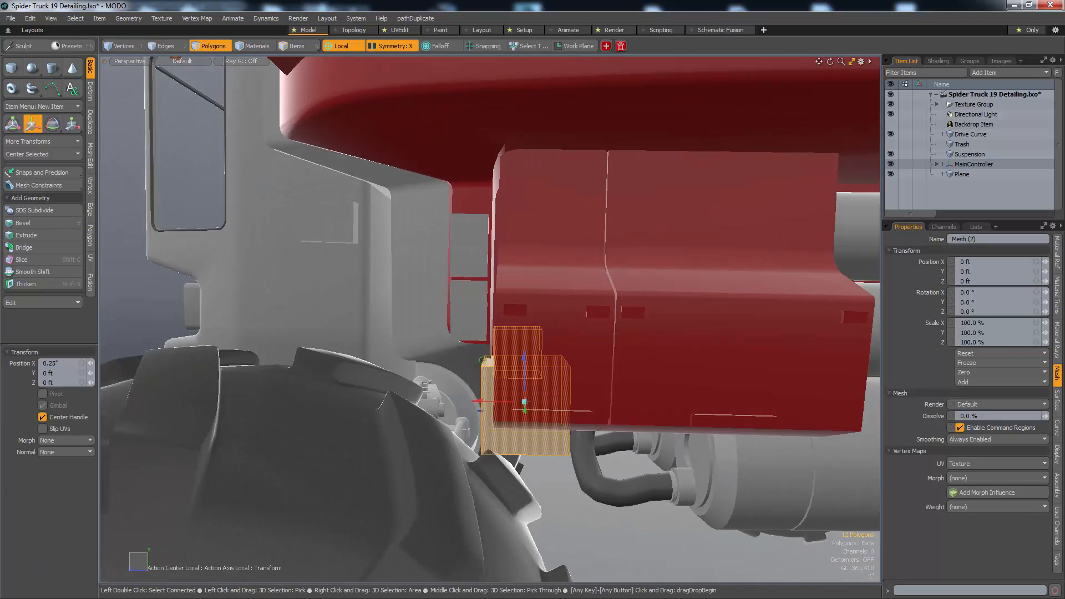
pyautogui.moveTo(596, 396); pyautogui.dragTo(528, 403)
pyautogui.moveTo(469, 369)
pyautogui.keyDown('alt'); pyautogui.mouseDown()
pyautogui.moveTo(511, 381)
pyautogui.moveTo(477, 373)
pyautogui.moveTo(489, 373)
pyautogui.mouseUp(); pyautogui.keyUp('alt')
pyautogui.moveTo(453, 400); pyautogui.dragTo(514, 312)
# - Select all the cube's edges and bevel them into rounded edges
pyautogui.press('1')
pyautogui.press('3')
pyautogui.keyDown('alt'); pyautogui.moveTo(502, 375); pyautogui.dragTo(440, 375); pyautogui.keyUp('alt')
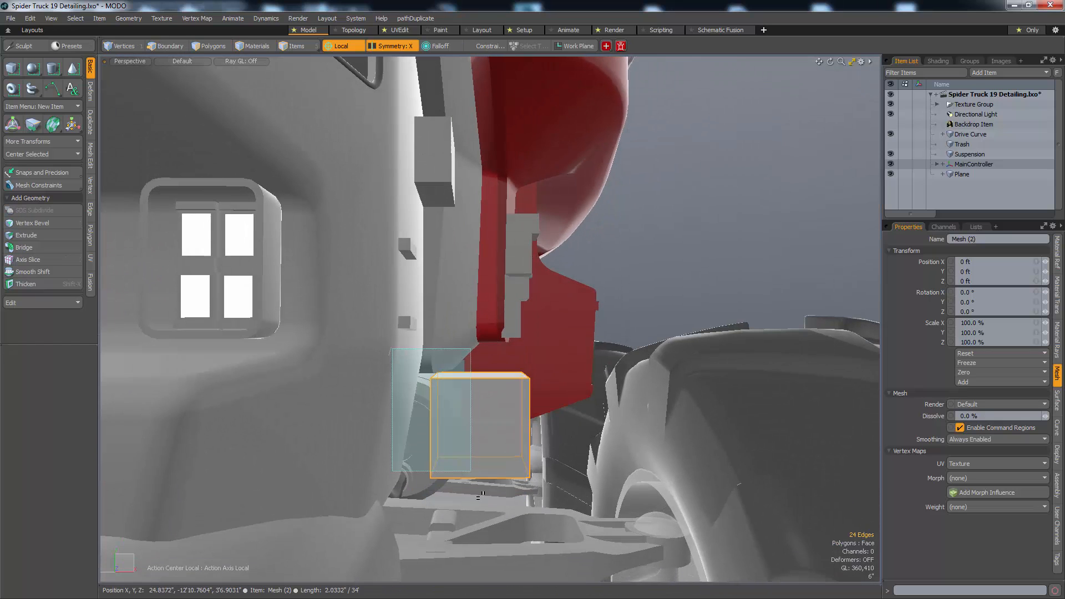
pyautogui.moveTo(466, 422)
pyautogui.keyDown('alt'); pyautogui.mouseDown()
pyautogui.moveTo(523, 461)
pyautogui.moveTo(520, 422)
pyautogui.moveTo(431, 422)
pyautogui.moveTo(454, 424)
pyautogui.mouseUp(); pyautogui.keyUp('alt')
pyautogui.press('b')
# - Turn symmetry off and delete the mirrored rounded cube on the truck's opposite side
pyautogui.press('3')
pyautogui.doubleClick(454, 425)
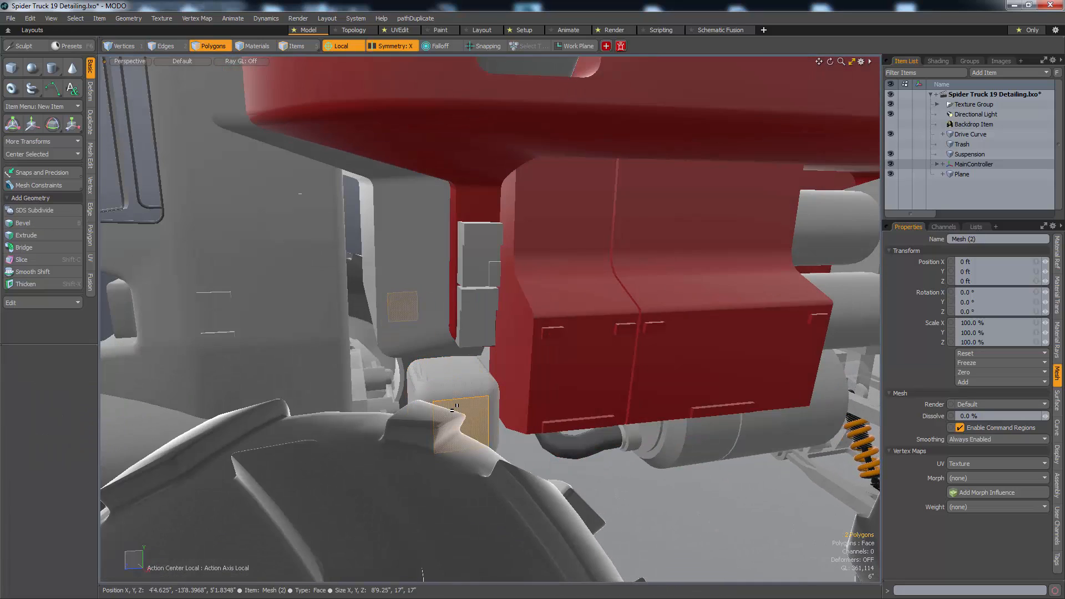
pyautogui.keyDown('alt'); pyautogui.moveTo(455, 424); pyautogui.dragTo(481, 426, button='right'); pyautogui.keyUp('alt')
pyautogui.keyDown('alt'); pyautogui.moveTo(480, 426); pyautogui.dragTo(490, 441); pyautogui.keyUp('alt')
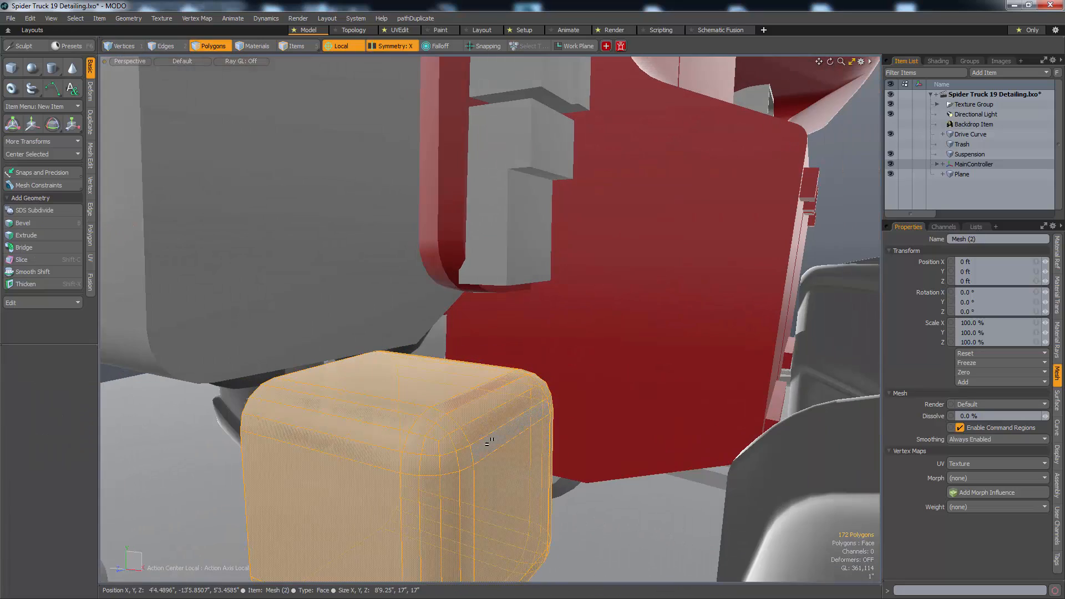
pyautogui.keyDown('alt'); pyautogui.moveTo(487, 442); pyautogui.dragTo(465, 443, button='right'); pyautogui.keyUp('alt')
pyautogui.keyDown('alt'); pyautogui.moveTo(465, 444); pyautogui.dragTo(417, 411); pyautogui.keyUp('alt')
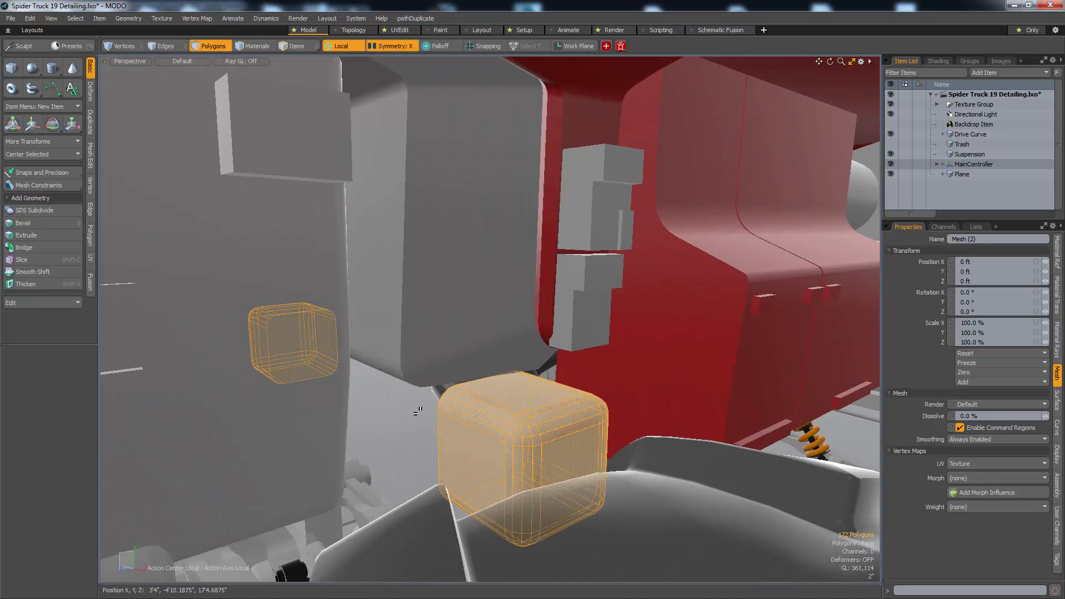
pyautogui.doubleClick(317, 369)
pyautogui.press('Delete')
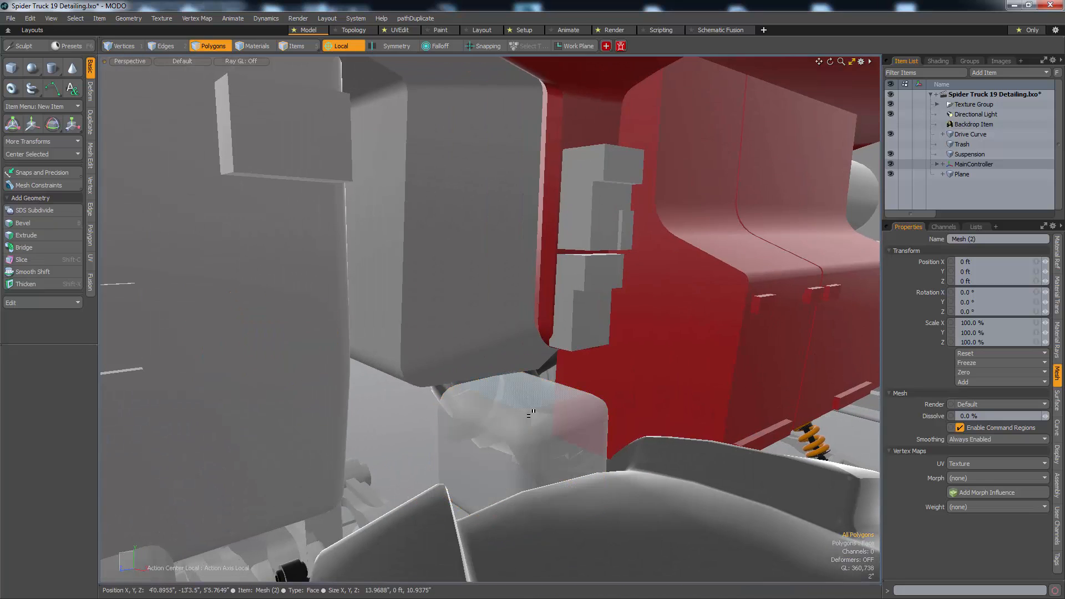
# - Select the remaining rounded cube and shift it about -1.1" in X and -0.75" in Z
pyautogui.doubleClick(549, 440)
pyautogui.keyDown('alt'); pyautogui.moveTo(549, 439); pyautogui.dragTo(491, 454); pyautogui.keyUp('alt')
pyautogui.keyDown('alt'); pyautogui.moveTo(401, 445); pyautogui.dragTo(693, 395); pyautogui.keyUp('alt')
pyautogui.press('w')
pyautogui.moveTo(557, 412); pyautogui.dragTo(554, 414)
pyautogui.hotkey('shift', 'a')
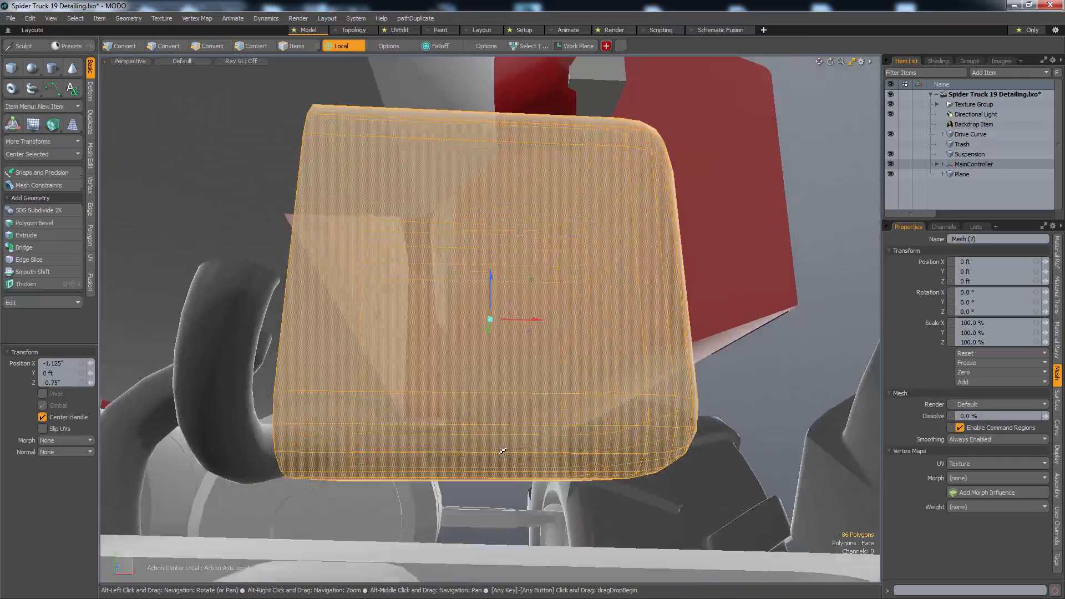
# - Bevel the rounded cube's inner end face inward with a shift of 12.63"
pyautogui.keyDown('alt'); pyautogui.moveTo(333, 377); pyautogui.dragTo(428, 371); pyautogui.keyUp('alt')
pyautogui.press('q')
pyautogui.click(373, 405)
pyautogui.press('b')
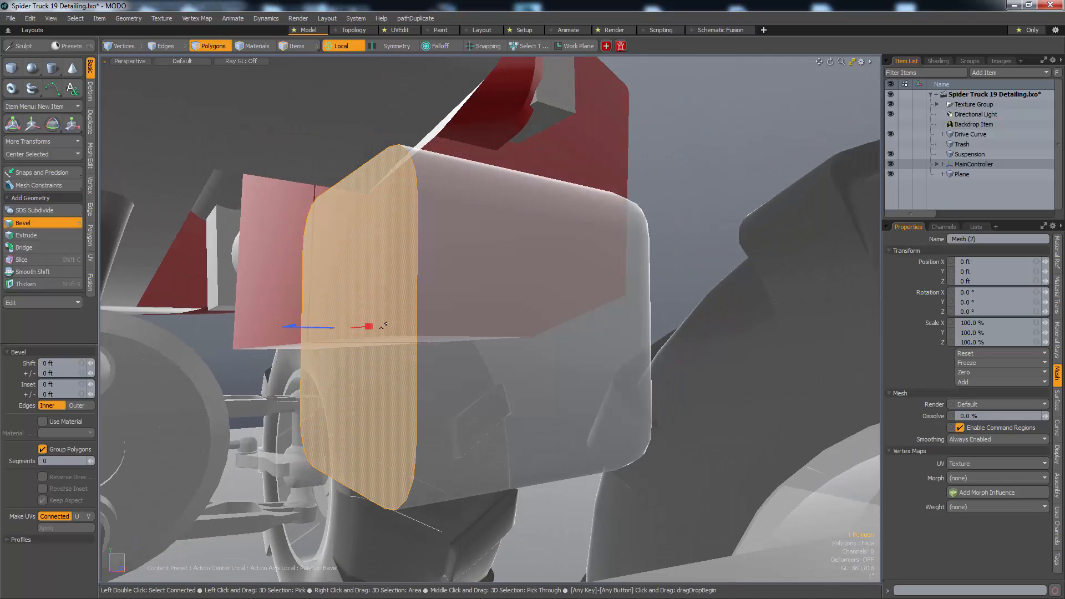
pyautogui.moveTo(141, 323); pyautogui.dragTo(16, 325)
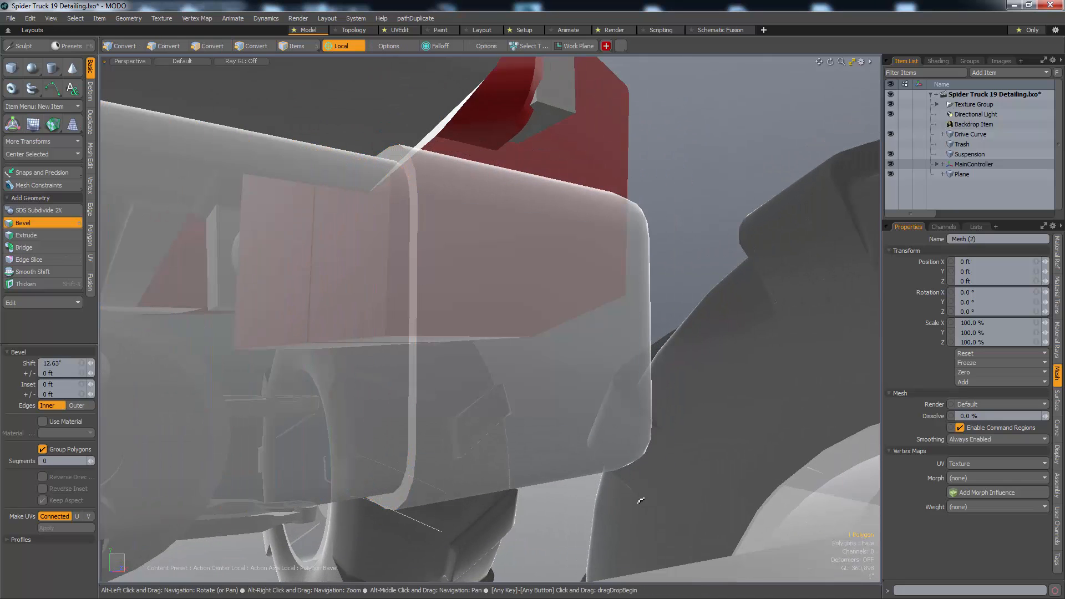
# - Move the beveled end face farther inward to the truck's centreline, lengthening the cube into a crossbeam
pyautogui.keyDown('alt'); pyautogui.moveTo(637, 503); pyautogui.dragTo(535, 537); pyautogui.keyUp('alt')
pyautogui.scroll(-3, 535, 537)
pyautogui.press('w')
pyautogui.keyDown('alt'); pyautogui.moveTo(504, 487); pyautogui.dragTo(323, 390); pyautogui.keyUp('alt')
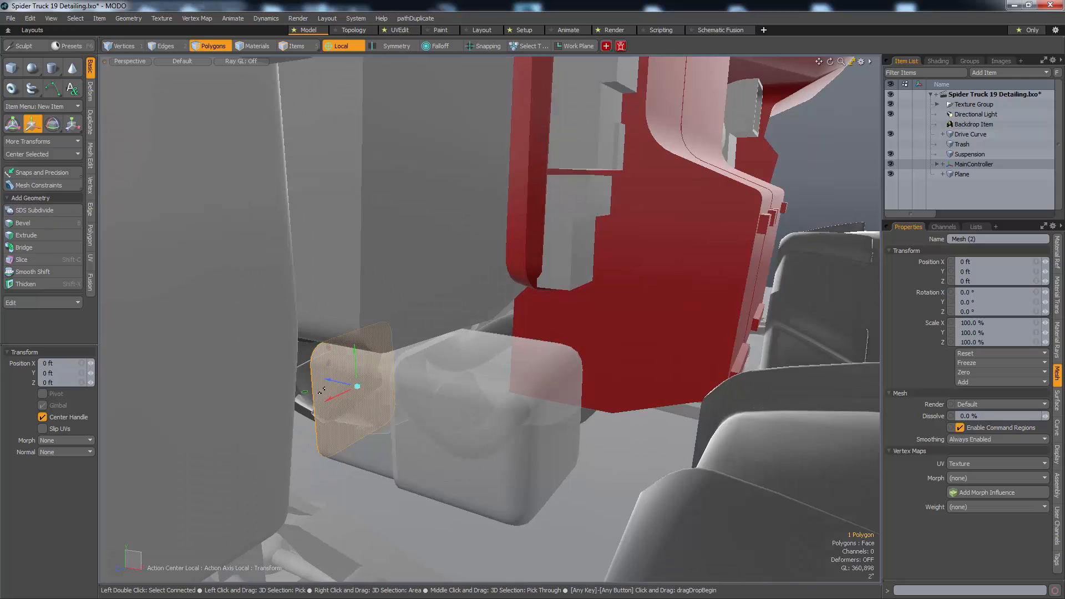
pyautogui.moveTo(227, 356); pyautogui.dragTo(86, 323)
pyautogui.keyDown('alt'); pyautogui.moveTo(85, 323); pyautogui.dragTo(599, 233); pyautogui.keyUp('alt')
pyautogui.press('space')
pyautogui.press('space')
pyautogui.scroll(-3, 513, 416)
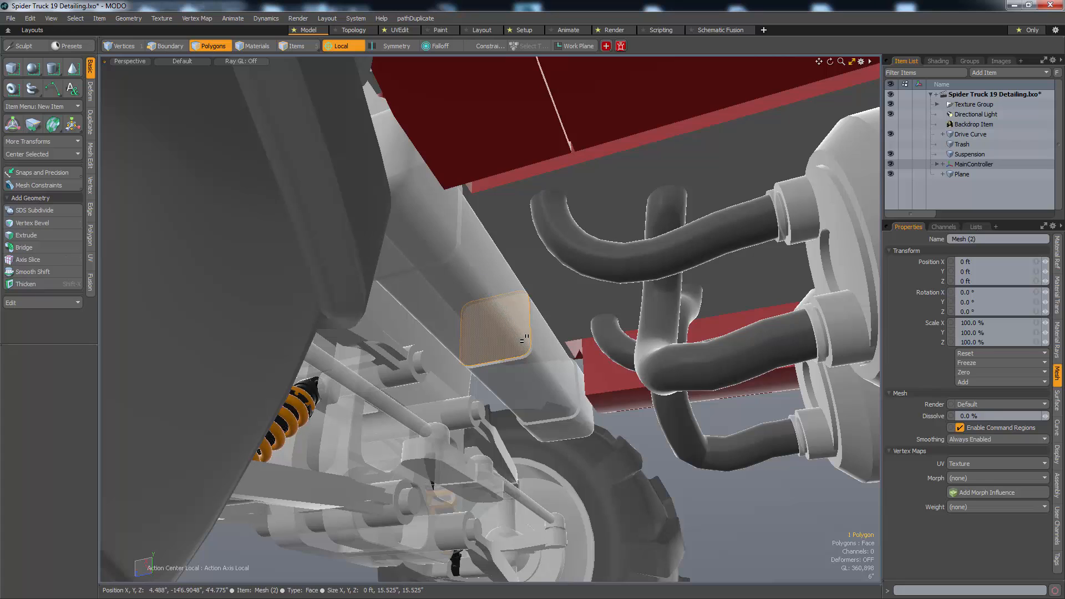
# - Duplicate the crossbeam's end face and move the copy about -18.25" in X and -1.1" in Y, near the hose ends
pyautogui.press('y')
pyautogui.press('w')
pyautogui.keyDown('alt'); pyautogui.moveTo(524, 339); pyautogui.dragTo(494, 306); pyautogui.keyUp('alt')
pyautogui.moveTo(491, 337); pyautogui.dragTo(505, 327)
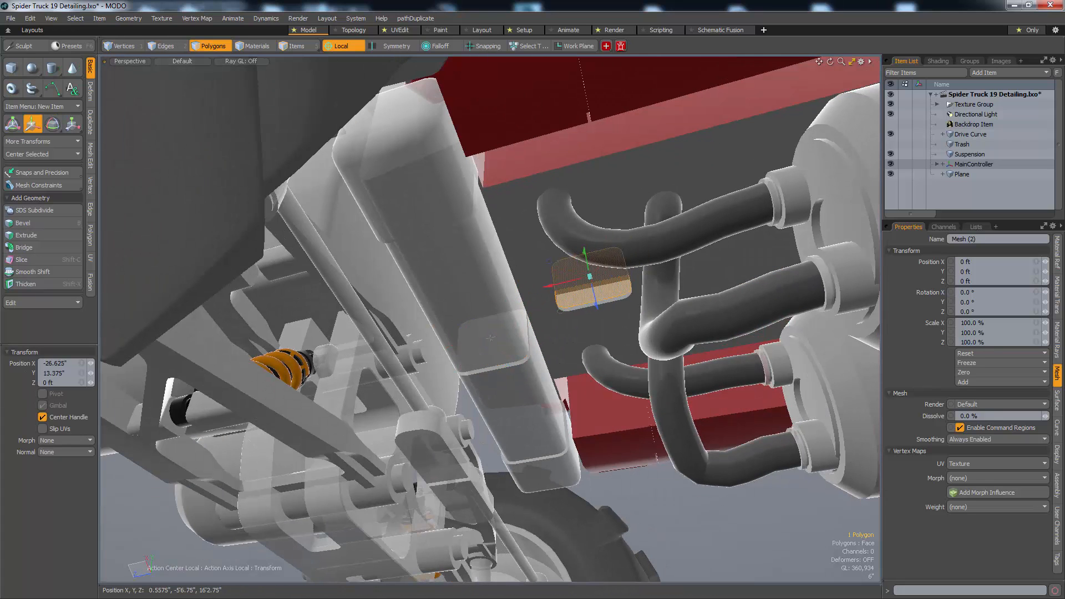
pyautogui.moveTo(590, 276); pyautogui.dragTo(579, 323)
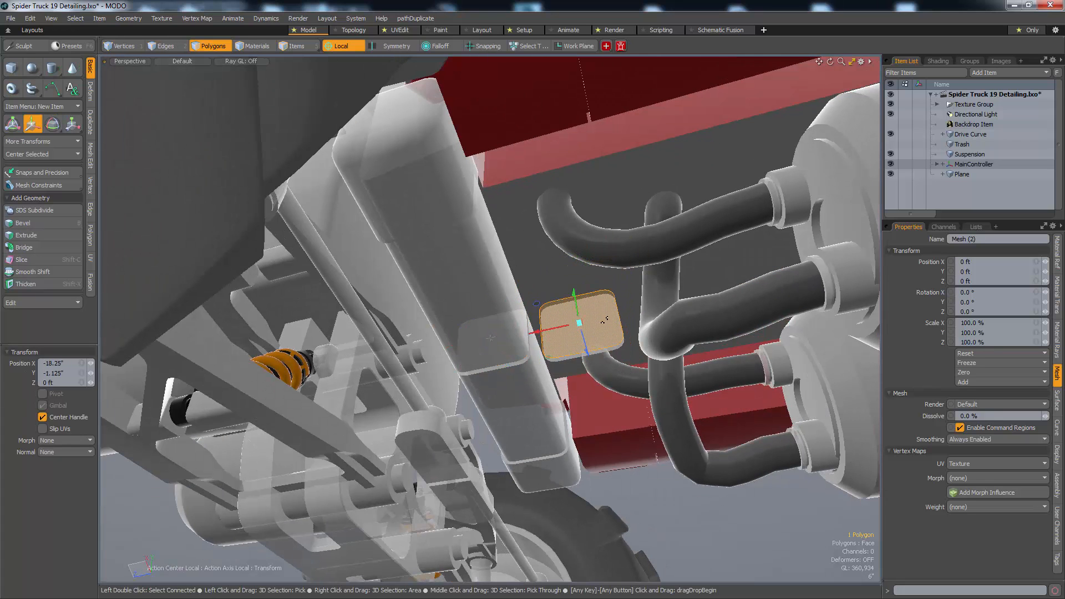
# - Try to rotate the copied face 90° about X
pyautogui.hotkey('ctrl', 'r')
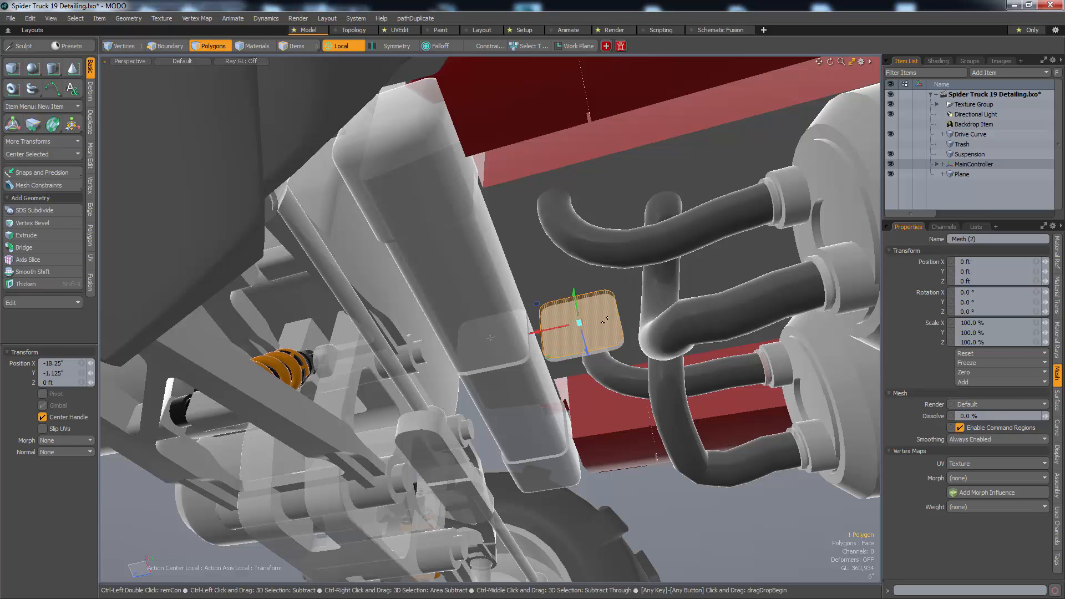
pyautogui.hotkey('ctrl', 'r')
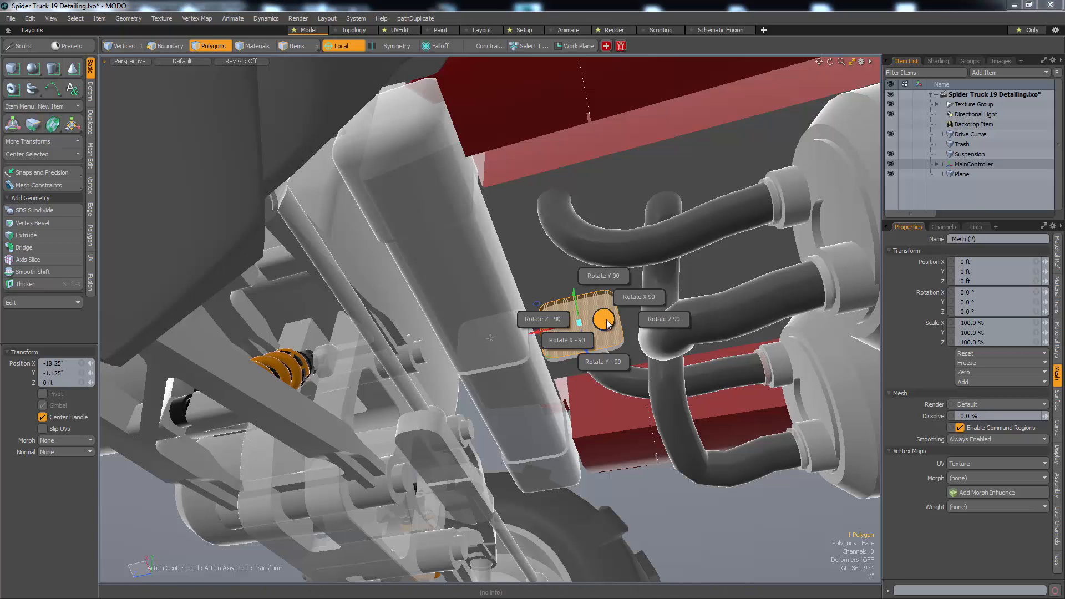
pyautogui.click(627, 299)
pyautogui.keyDown('alt'); pyautogui.moveTo(626, 300); pyautogui.dragTo(574, 373); pyautogui.keyUp('alt')
pyautogui.hotkey('ctrl', 'z')
# - Rotate the copied face -90° about Z and move it about 23" in Y and 8.75" in Z, to a hose's end
pyautogui.hotkey('ctrl', 'r')
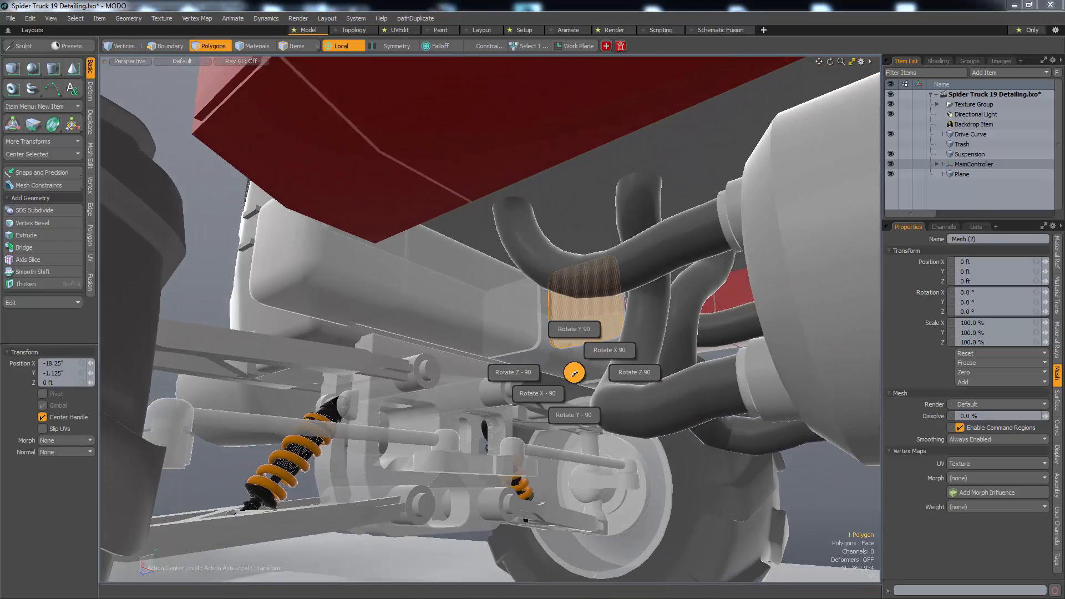
pyautogui.click(519, 379)
pyautogui.press('w')
pyautogui.keyDown('alt'); pyautogui.moveTo(602, 329); pyautogui.dragTo(549, 460); pyautogui.keyUp('alt')
pyautogui.moveTo(579, 309); pyautogui.dragTo(564, 261)
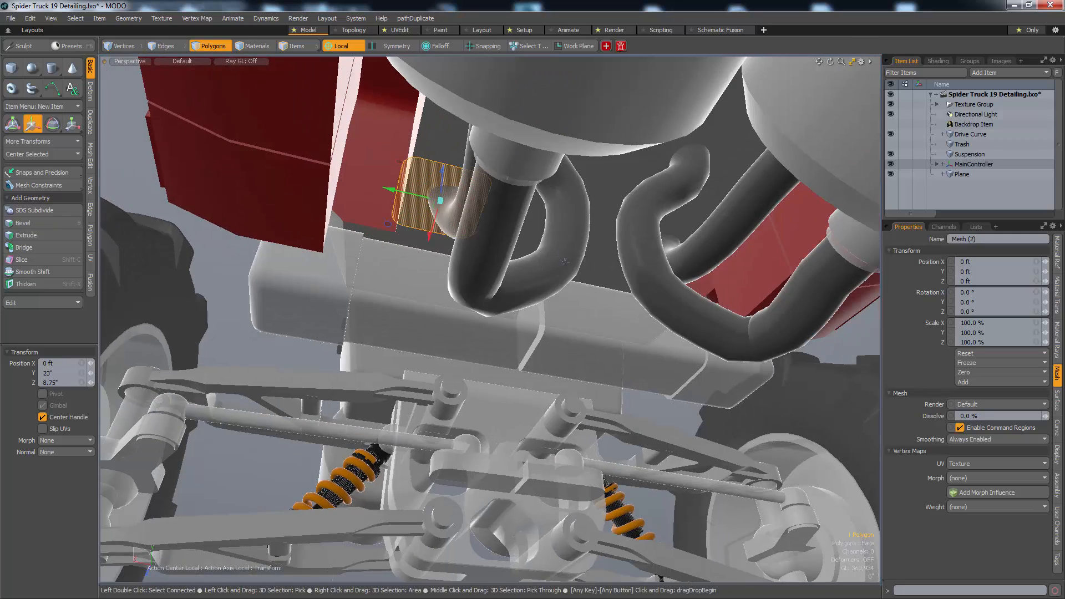
# - Thicken the copied face into a shallow solid plate at the hose's end and select the whole plate
pyautogui.hotkey('shift', 'x')
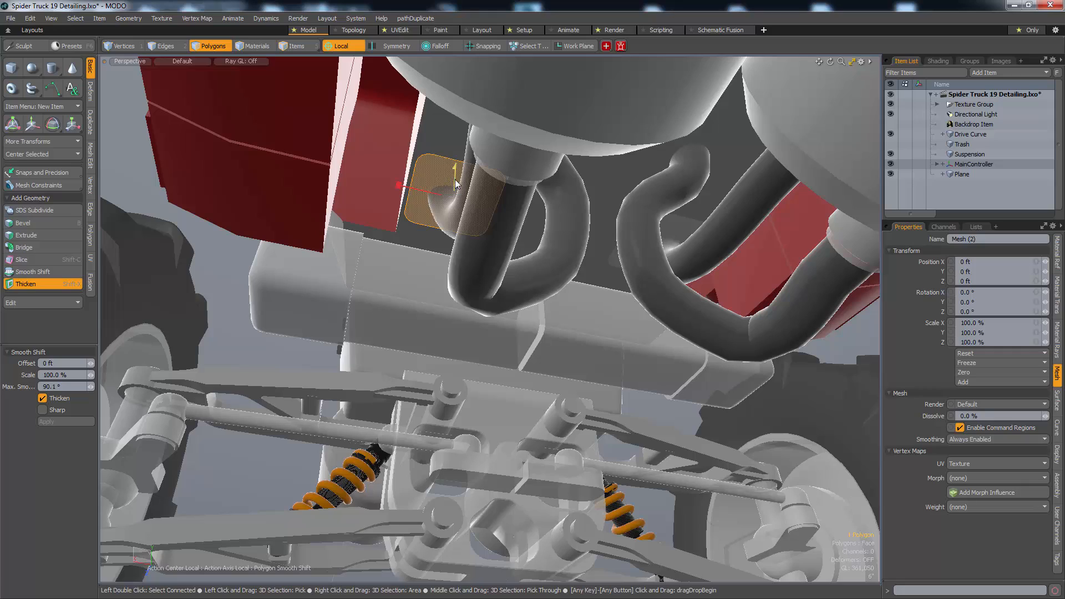
pyautogui.keyDown('alt'); pyautogui.moveTo(455, 194); pyautogui.dragTo(575, 195); pyautogui.keyUp('alt')
pyautogui.press('q')
pyautogui.doubleClick(513, 186)
# - Scale the plate down around its hose end and place a copy at the neighbouring hose's end
pyautogui.press('w')
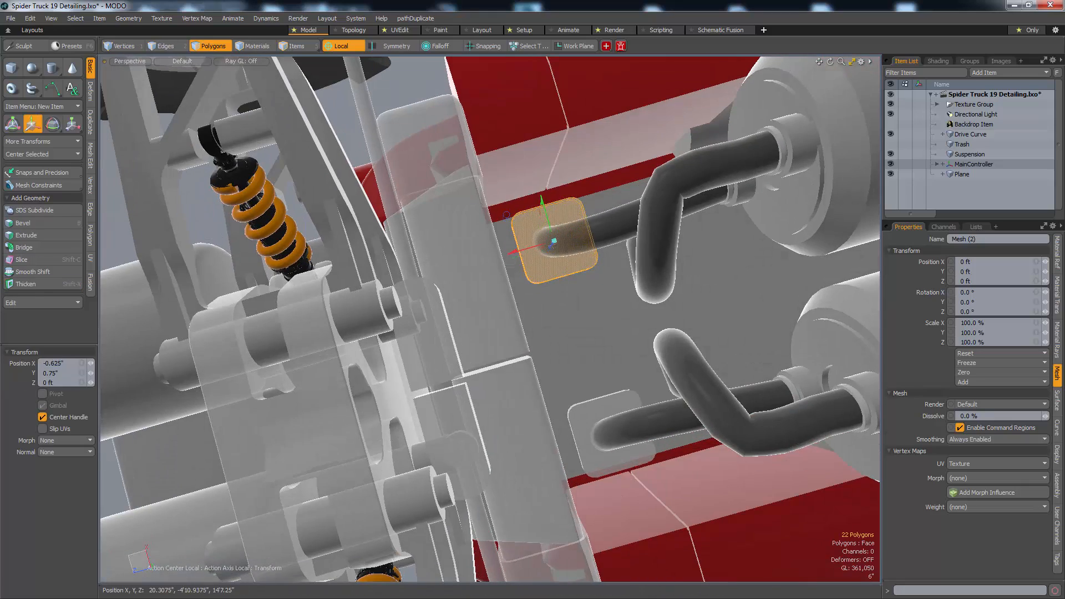
pyautogui.press('r')
pyautogui.moveTo(547, 243); pyautogui.dragTo(588, 206)
pyautogui.press('w')
pyautogui.keyDown('alt'); pyautogui.moveTo(588, 206); pyautogui.dragTo(558, 214); pyautogui.keyUp('alt')
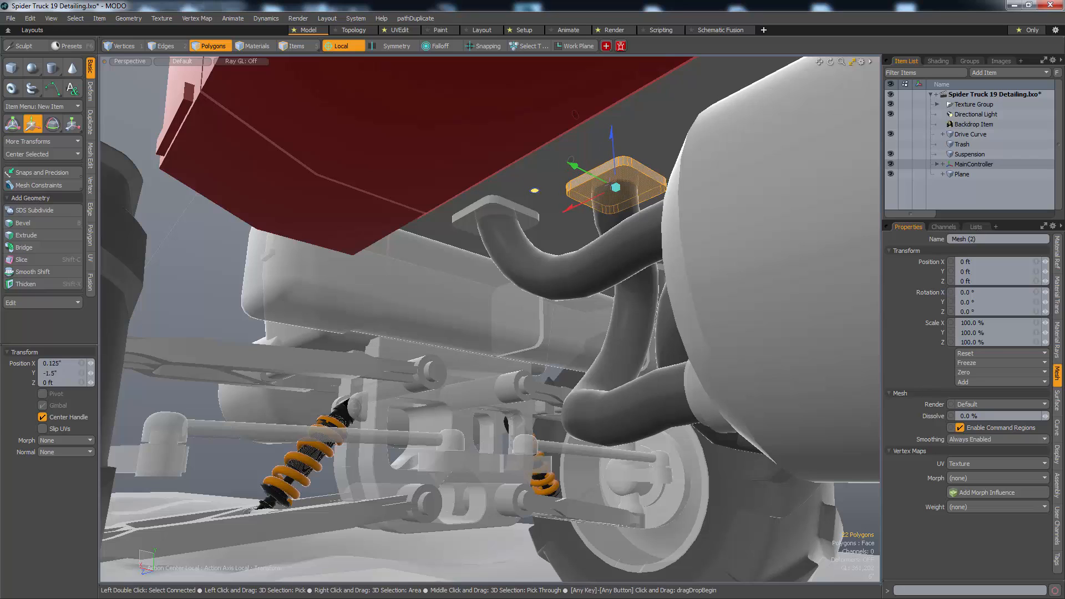
# - Select the lower faces of both hose plates and move them down to make the plates thicker
pyautogui.press('space')
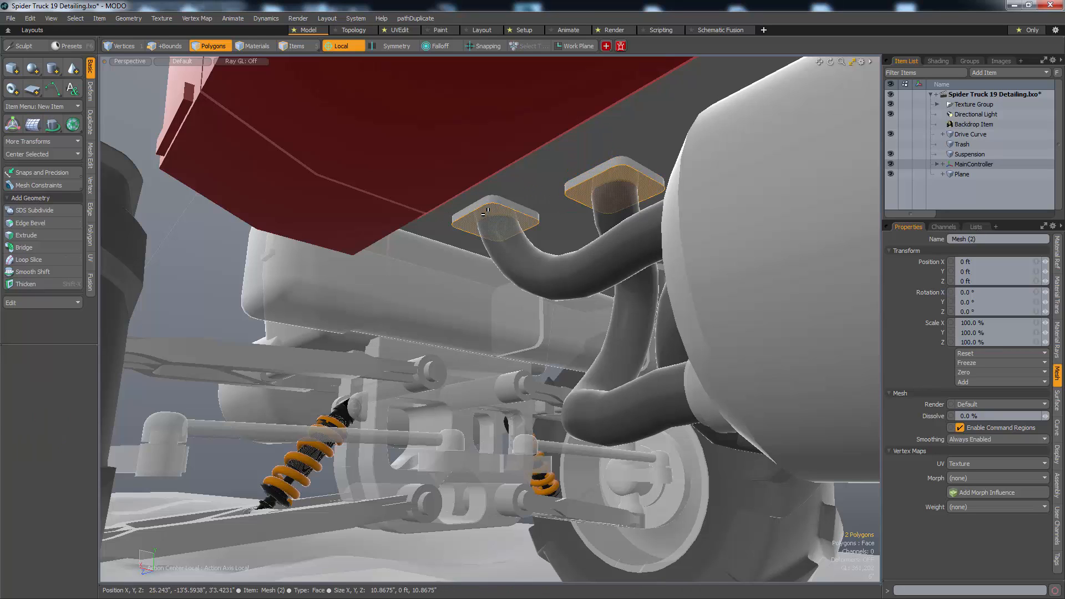
pyautogui.press('w')
pyautogui.moveTo(496, 244); pyautogui.dragTo(534, 269)
pyautogui.press('space')
pyautogui.press('space')
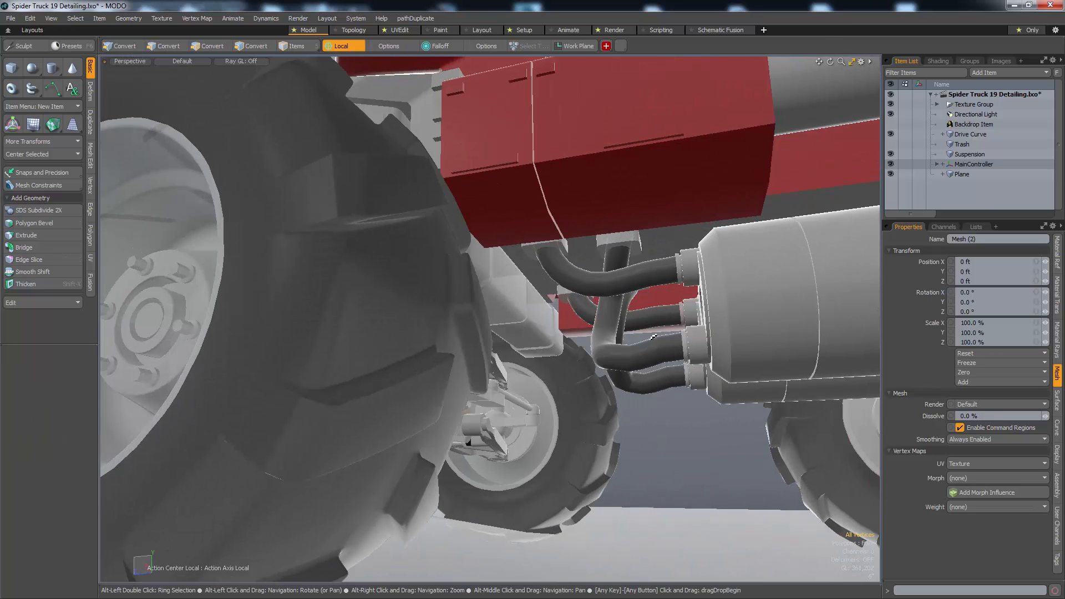
# - Select the mesh holding the rounded crossbeam beside the hoses and insert a loop slice around the beam near its middle
pyautogui.keyDown('alt'); pyautogui.moveTo(654, 337); pyautogui.dragTo(527, 402); pyautogui.keyUp('alt')
pyautogui.keyDown('alt'); pyautogui.moveTo(518, 237); pyautogui.dragTo(468, 242); pyautogui.keyUp('alt')
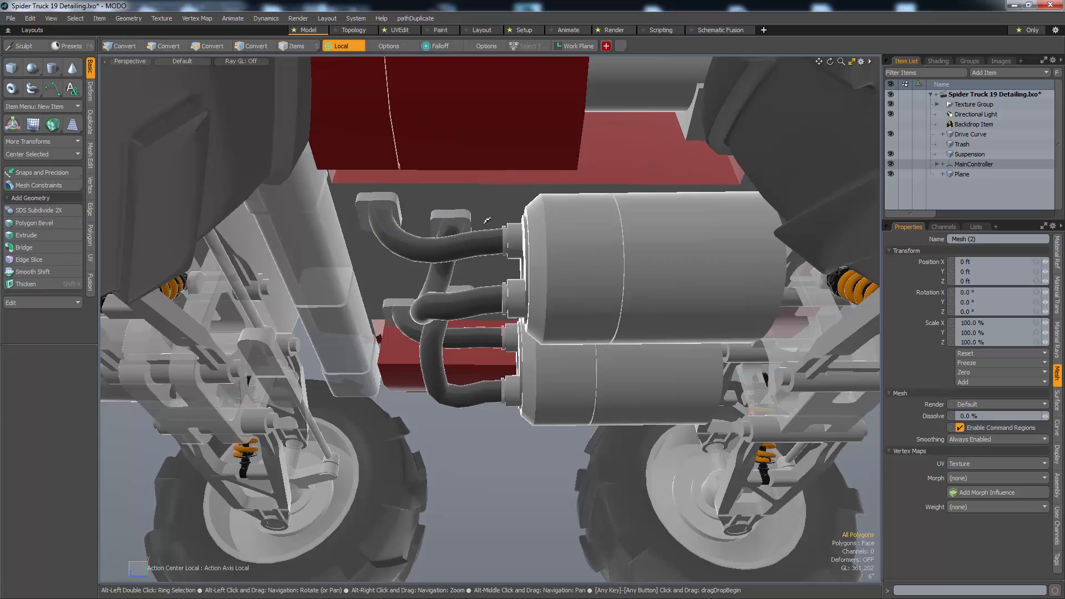
pyautogui.keyDown('alt'); pyautogui.moveTo(487, 221); pyautogui.dragTo(653, 326); pyautogui.keyUp('alt')
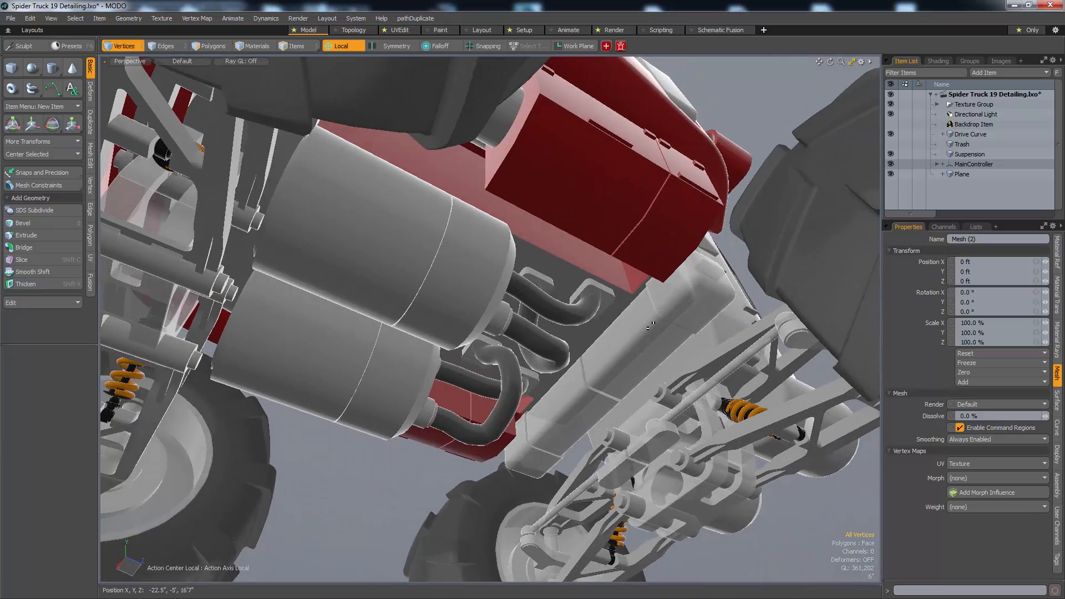
pyautogui.press('5')
pyautogui.click(649, 330)
pyautogui.press('3')
pyautogui.scroll(2, 616, 388)
pyautogui.press('2')
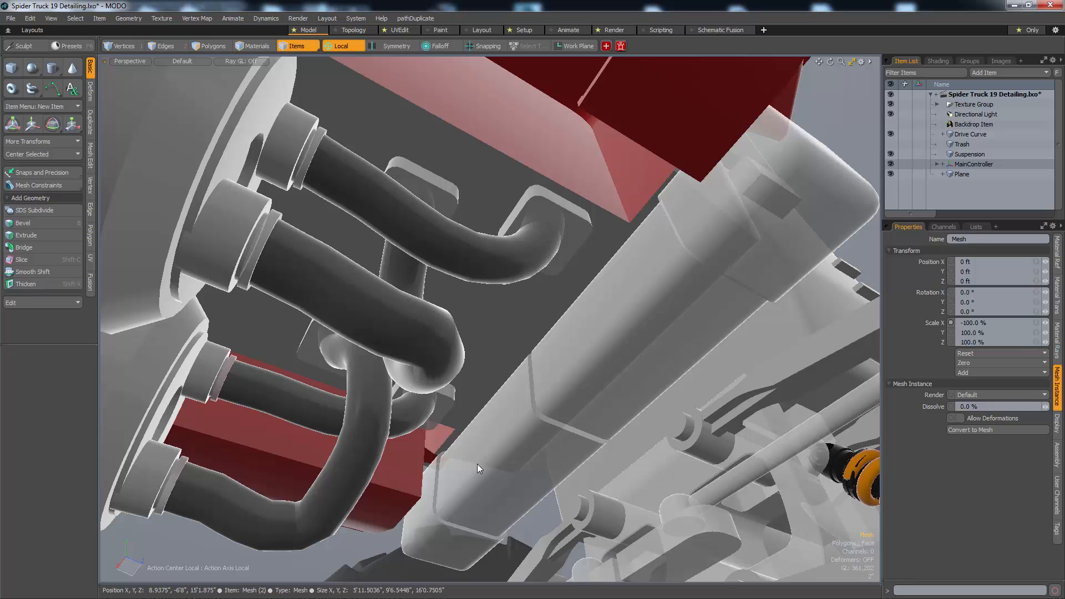
pyautogui.click(477, 463)
pyautogui.press('2')
pyautogui.hotkey('alt', 'c')
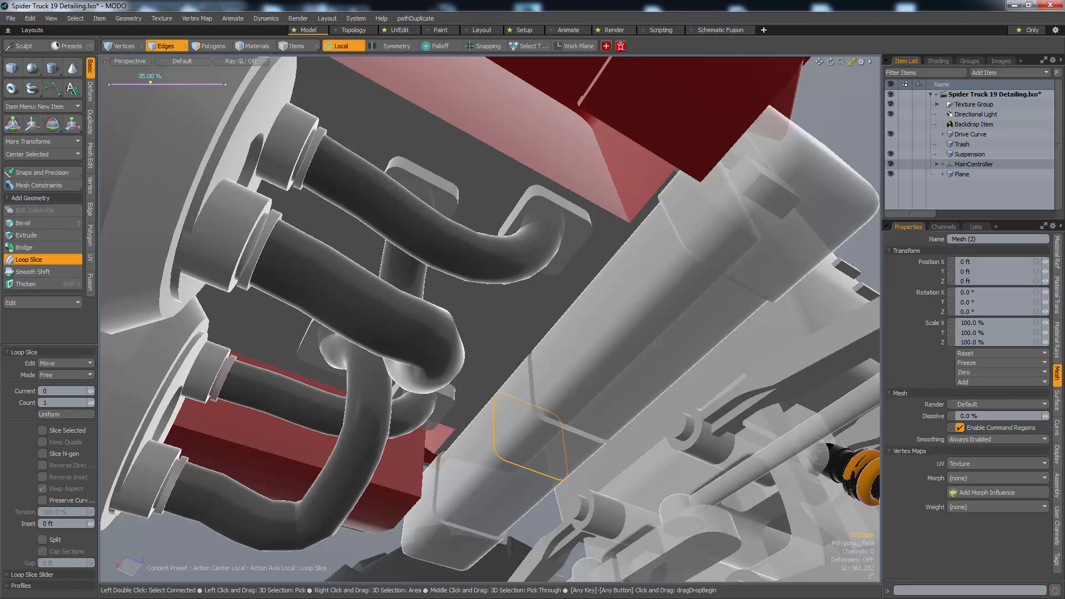
# - Bevel the crossbeam's new edge loop into a narrow band of about 0.66" and bevel the band's polygons into a groove
pyautogui.press('b')
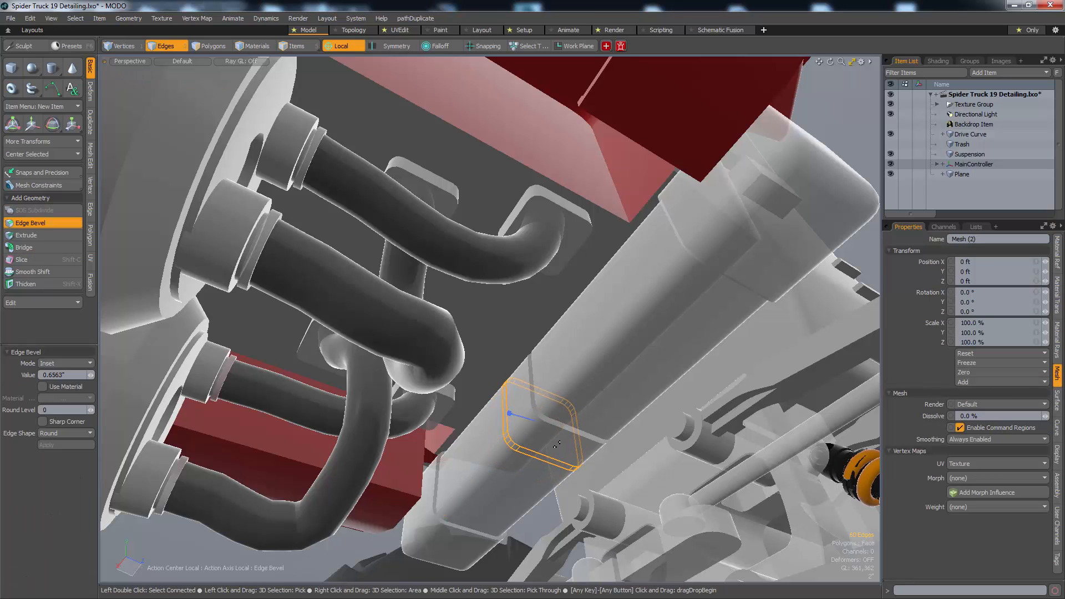
pyautogui.press('3')
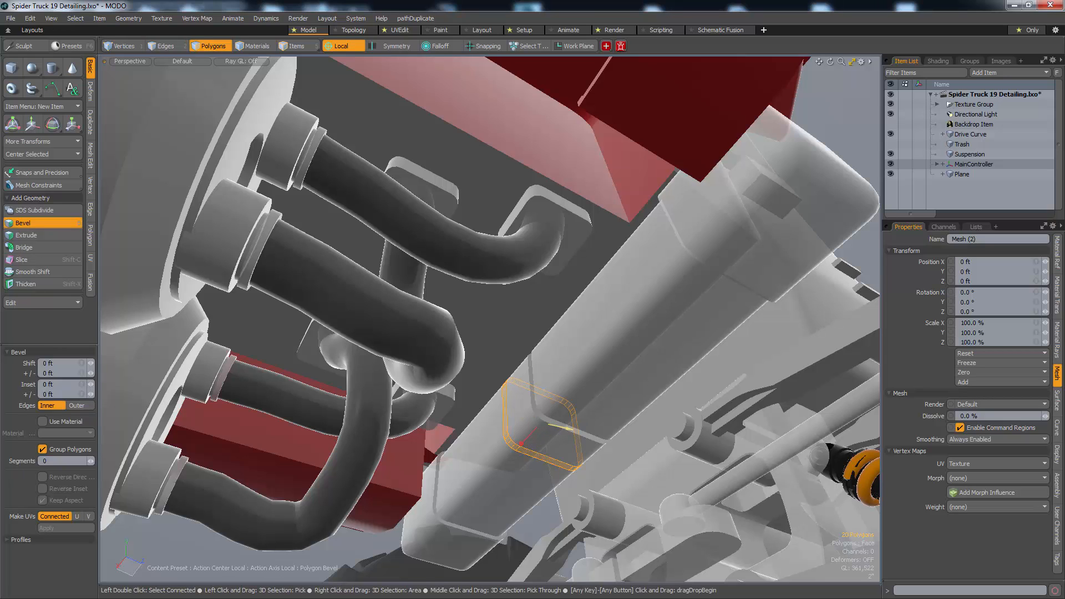
pyautogui.press('space')
pyautogui.press('space')
# - Select the whole crossbeam half and move it 2.375" in X and 1.625" in Z
pyautogui.keyDown('alt'); pyautogui.moveTo(601, 393); pyautogui.dragTo(751, 424); pyautogui.keyUp('alt')
pyautogui.keyDown('alt'); pyautogui.moveTo(546, 348); pyautogui.dragTo(532, 409); pyautogui.keyUp('alt')
pyautogui.press('w')
pyautogui.press('r')
pyautogui.keyDown('alt'); pyautogui.moveTo(577, 335); pyautogui.dragTo(529, 307); pyautogui.keyUp('alt')
pyautogui.press('q')
pyautogui.press('w')
pyautogui.press('r')
pyautogui.press('w')
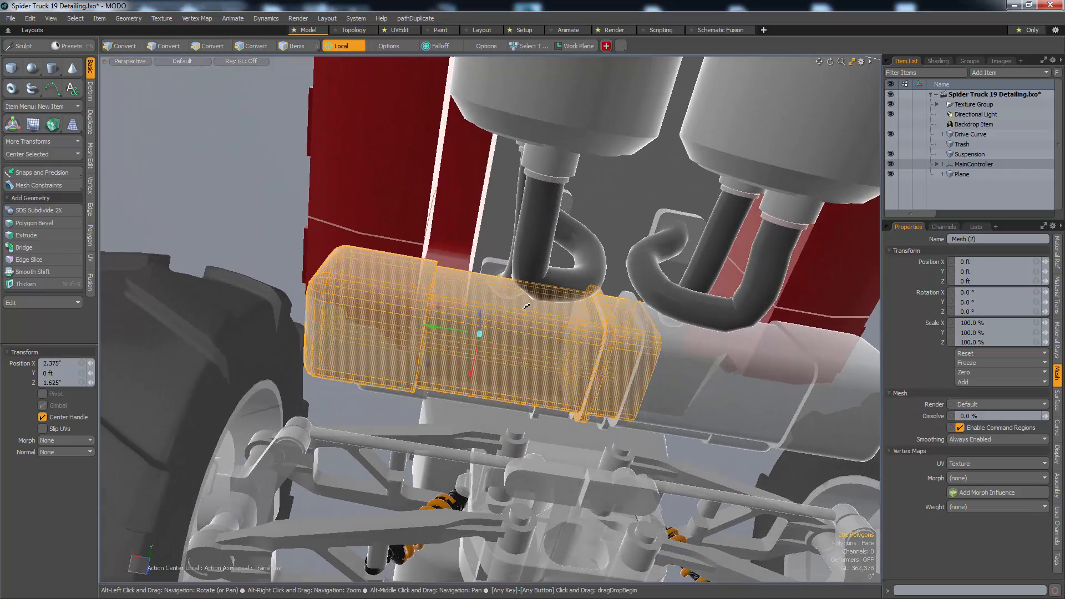
# - Select the vertices of the crossbeam's outer end cap and move them inward along X to shorten the beam
pyautogui.hotkey('alt', '1')
pyautogui.keyDown('ctrl'); pyautogui.moveTo(542, 247); pyautogui.dragTo(551, 363, button='right'); pyautogui.keyUp('ctrl')
pyautogui.press('w')
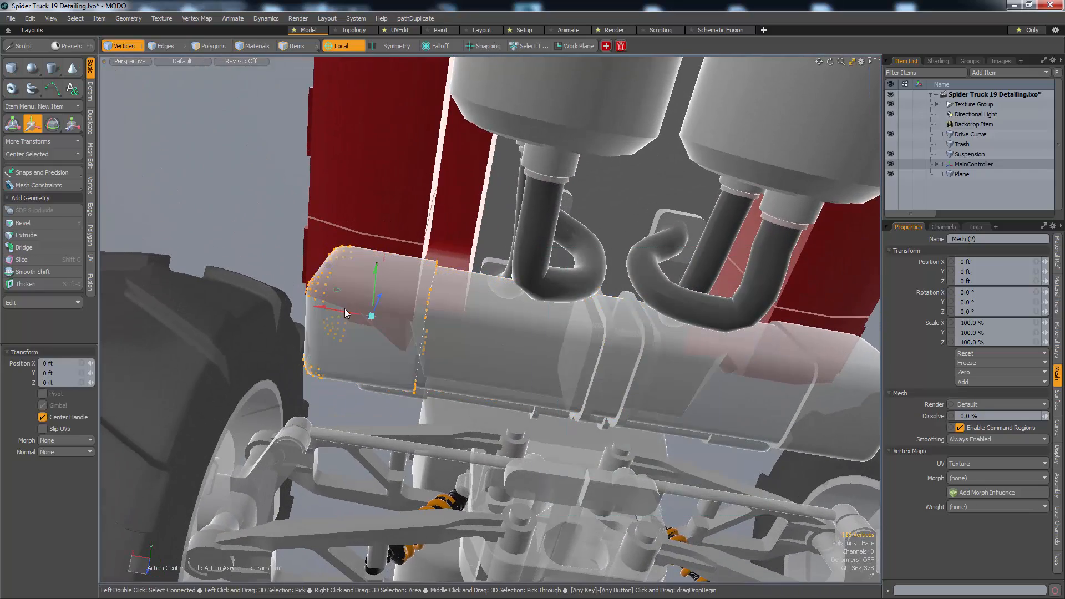
pyautogui.moveTo(345, 309); pyautogui.dragTo(439, 324)
# - Select the crossbeam's outer-end vertices again from the truck's front and adjust that end along X
pyautogui.keyDown('alt'); pyautogui.moveTo(439, 324); pyautogui.dragTo(555, 355); pyautogui.keyUp('alt')
pyautogui.scroll(-4, 520, 426)
pyautogui.press('5')
pyautogui.doubleClick(528, 410)
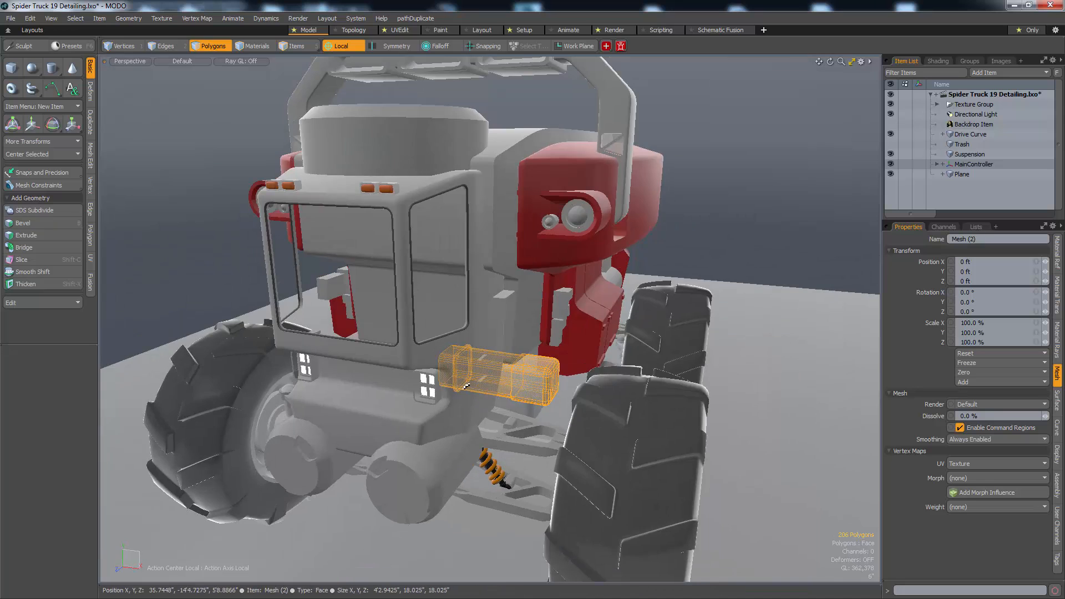
pyautogui.hotkey('alt', '1')
pyautogui.keyDown('alt'); pyautogui.moveTo(400, 349); pyautogui.dragTo(429, 324); pyautogui.keyUp('alt')
pyautogui.keyDown('ctrl'); pyautogui.moveTo(476, 395); pyautogui.dragTo(484, 411, button='right'); pyautogui.keyUp('ctrl')
pyautogui.press('w')
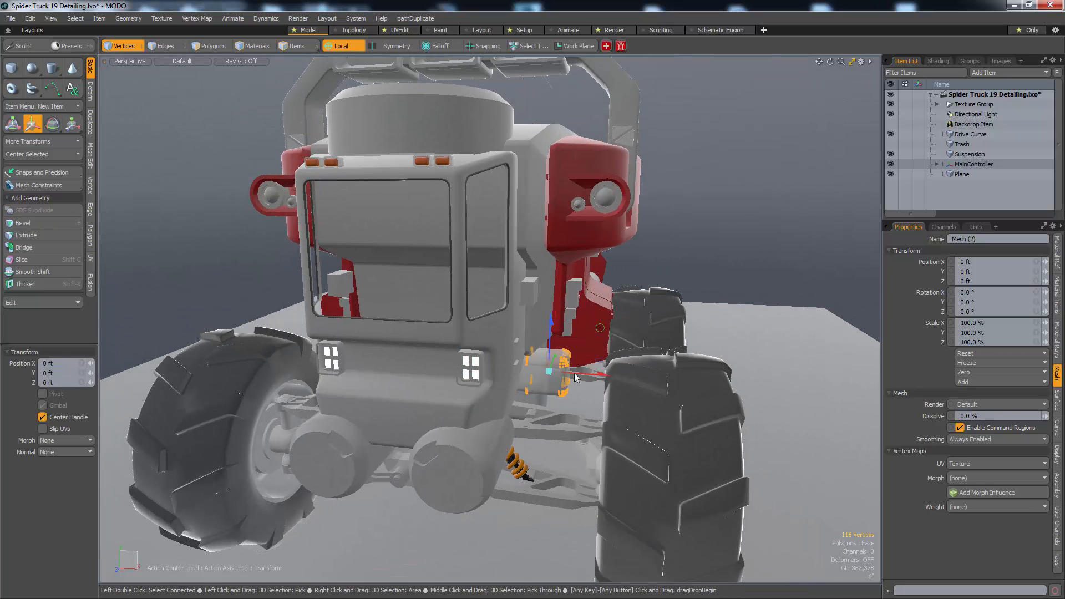
pyautogui.keyDown('alt'); pyautogui.moveTo(560, 374); pyautogui.dragTo(509, 456); pyautogui.keyUp('alt')
pyautogui.press('q')
pyautogui.press('5')
pyautogui.click(626, 471)
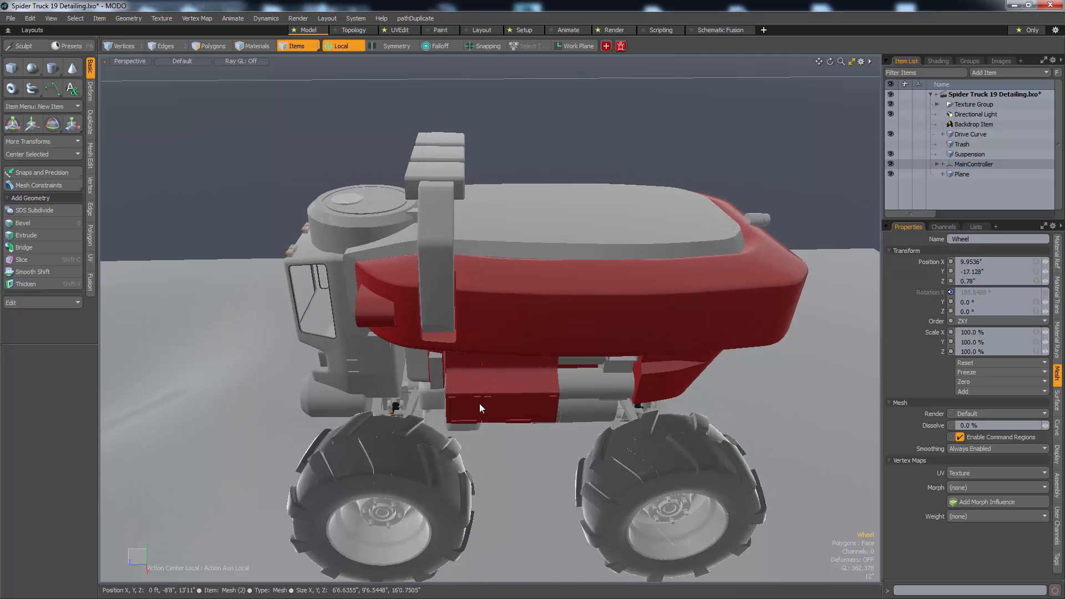
pyautogui.click(479, 404)
pyautogui.press('3')
pyautogui.doubleClick(467, 409)
pyautogui.press('1')
pyautogui.keyDown('alt'); pyautogui.moveTo(467, 409); pyautogui.dragTo(564, 422); pyautogui.keyUp('alt')
# - Turn on the display of locators, select the steering control above the truck for moving, and clear the selection
pyautogui.hotkey('ctrl', '3')
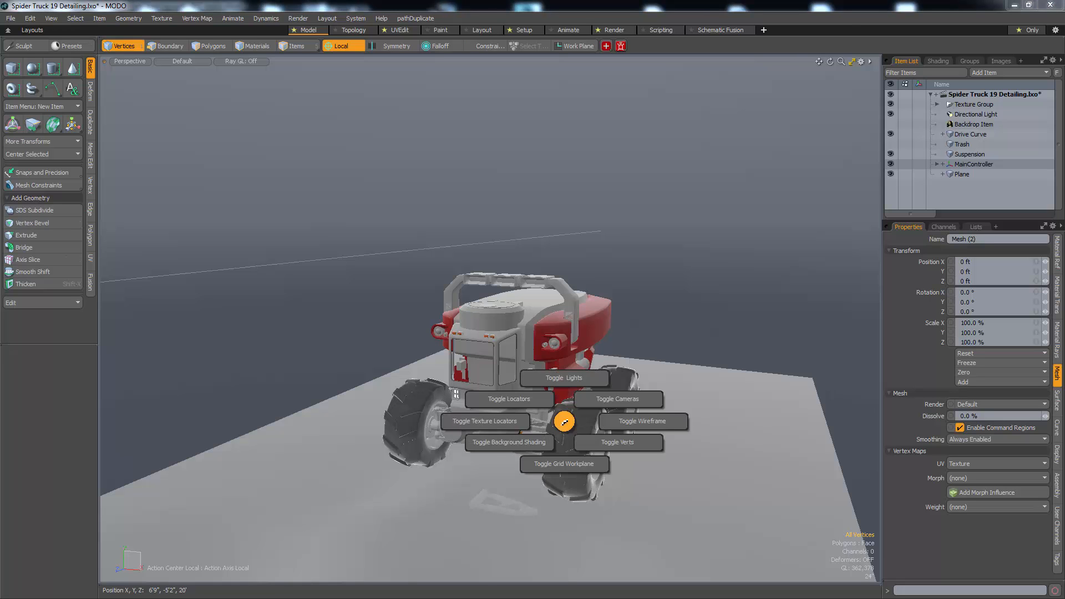
pyautogui.click(548, 407)
pyautogui.keyDown('alt'); pyautogui.moveTo(548, 406); pyautogui.dragTo(488, 405); pyautogui.keyUp('alt')
pyautogui.press('5')
pyautogui.click(451, 245)
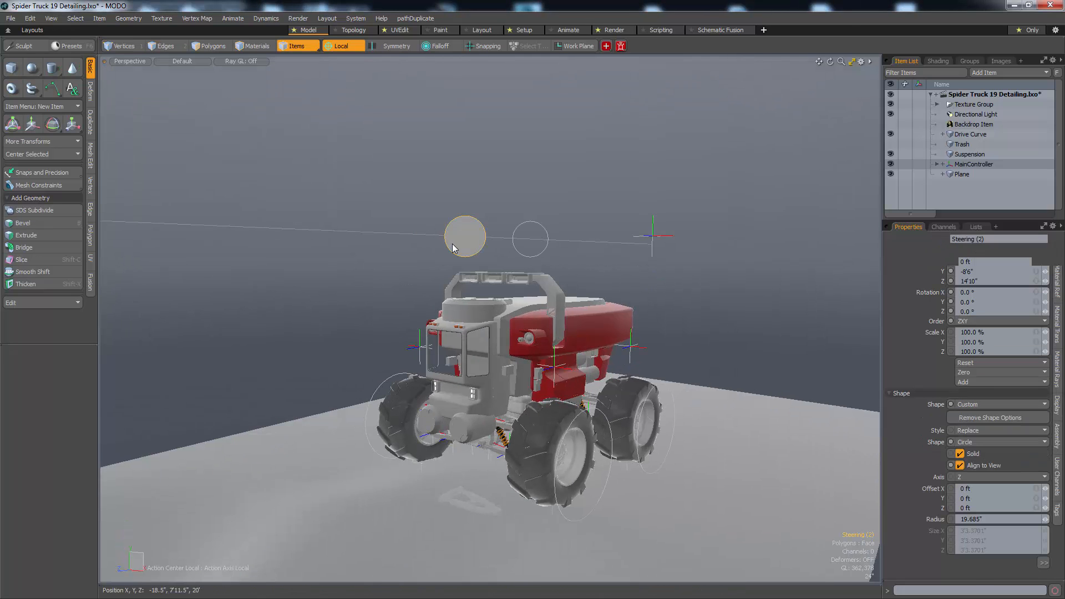
pyautogui.keyDown('alt'); pyautogui.moveTo(451, 244); pyautogui.dragTo(499, 310); pyautogui.keyUp('alt')
pyautogui.press('w')
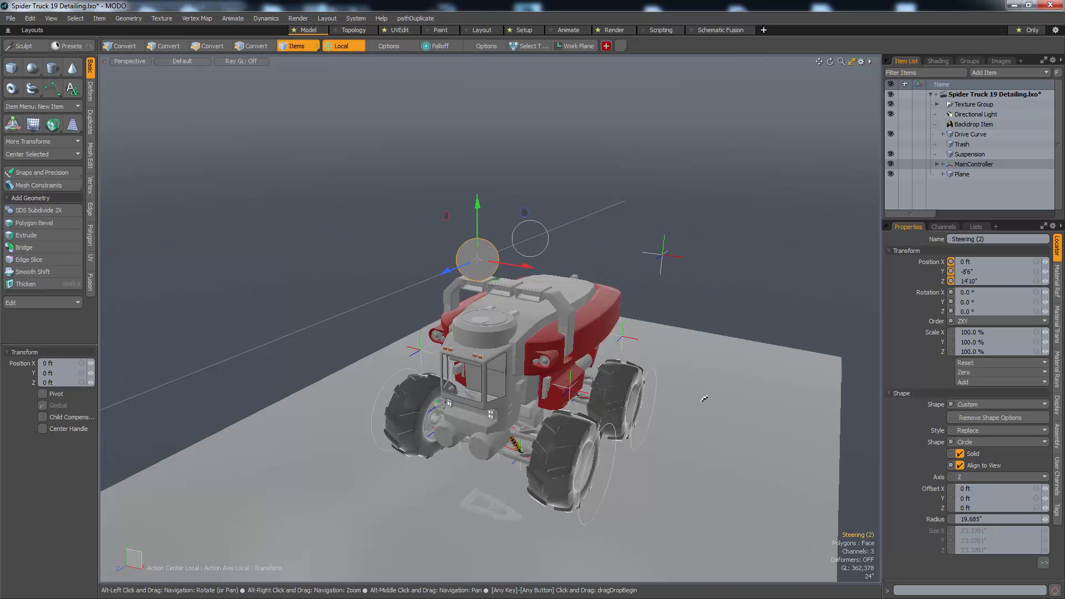
pyautogui.press('q')
pyautogui.keyDown('alt'); pyautogui.moveTo(704, 398); pyautogui.dragTo(757, 359); pyautogui.keyUp('alt')
pyautogui.click(749, 295)
pyautogui.scroll(3, 605, 380)
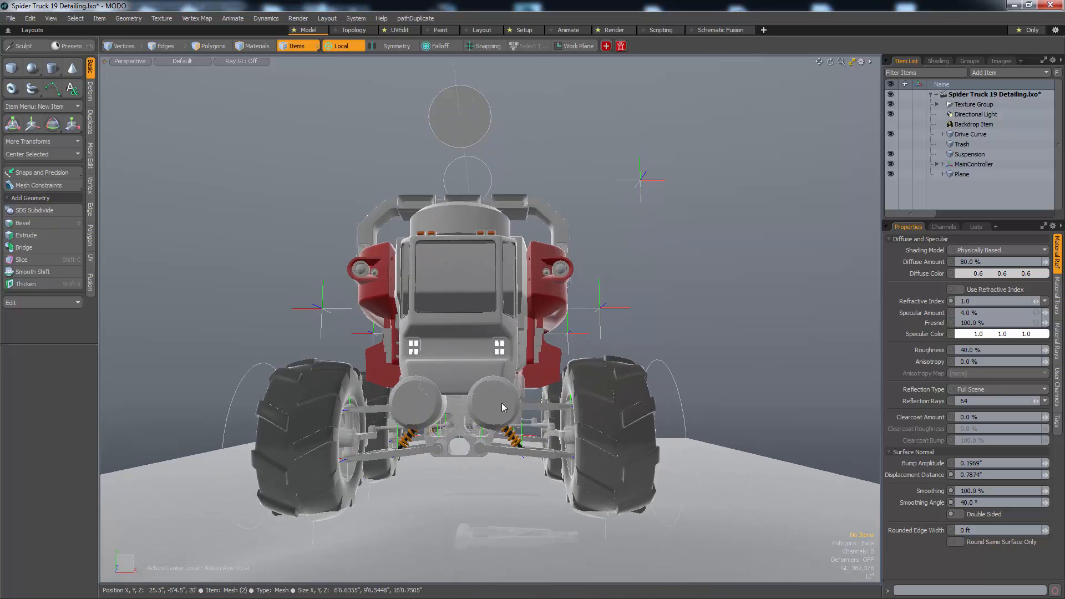
# - Try to move the front cylinder below the cab sideways along X
pyautogui.click(502, 408)
pyautogui.press('3')
pyautogui.doubleClick(488, 412)
pyautogui.scroll(2, 491, 411)
pyautogui.keyDown('alt'); pyautogui.moveTo(488, 412); pyautogui.dragTo(494, 422); pyautogui.keyUp('alt')
pyautogui.press('w')
pyautogui.moveTo(564, 406); pyautogui.dragTo(430, 409)
pyautogui.hotkey('ctrl', 'z')
# - Set the action center to Automatic and insert a loop slice around the front cylinder close to its front end
pyautogui.hotkey('alt', 'a')
pyautogui.press('1')
pyautogui.press('2')
pyautogui.click(427, 409)
pyautogui.scroll(3, 436, 412)
pyautogui.hotkey('alt', 'c')
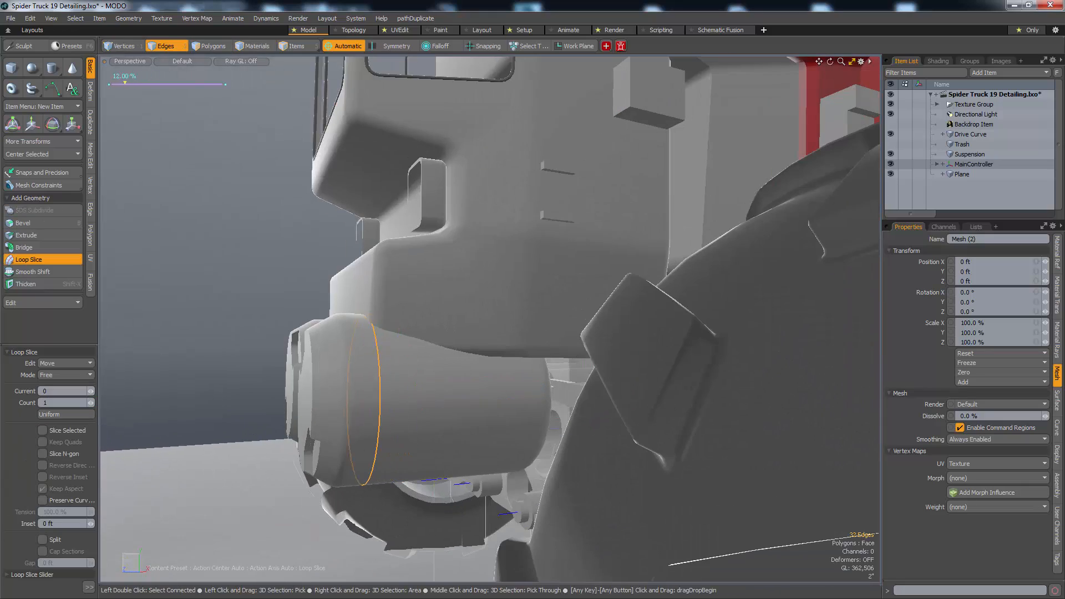
# - Bevel the cylinder's new edge loop into a band of about 0.28" and bevel the band's polygons into a groove
pyautogui.press('b')
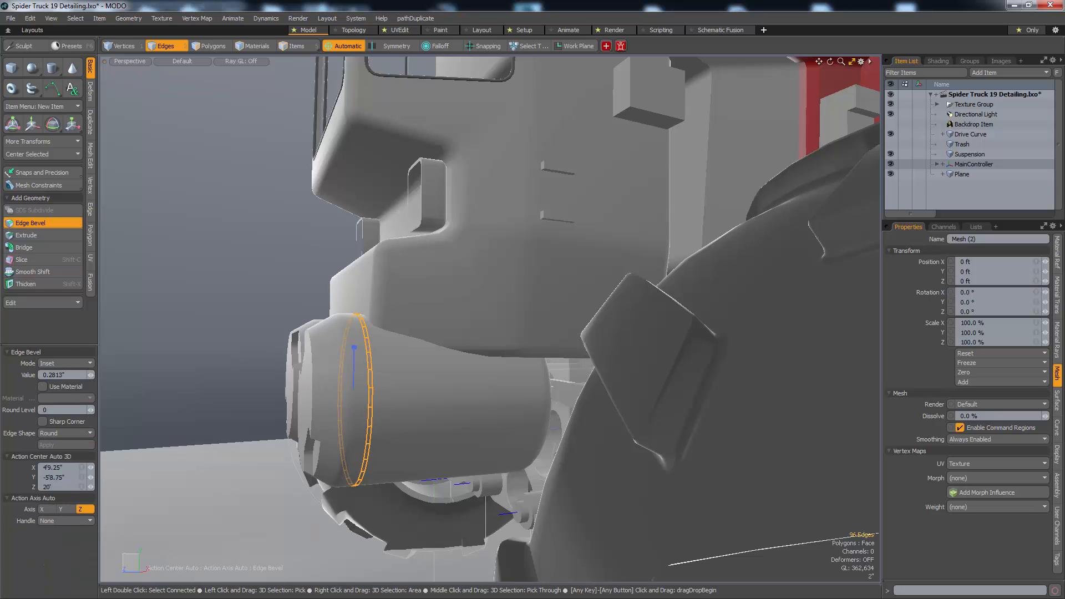
pyautogui.press('3')
pyautogui.press('b')
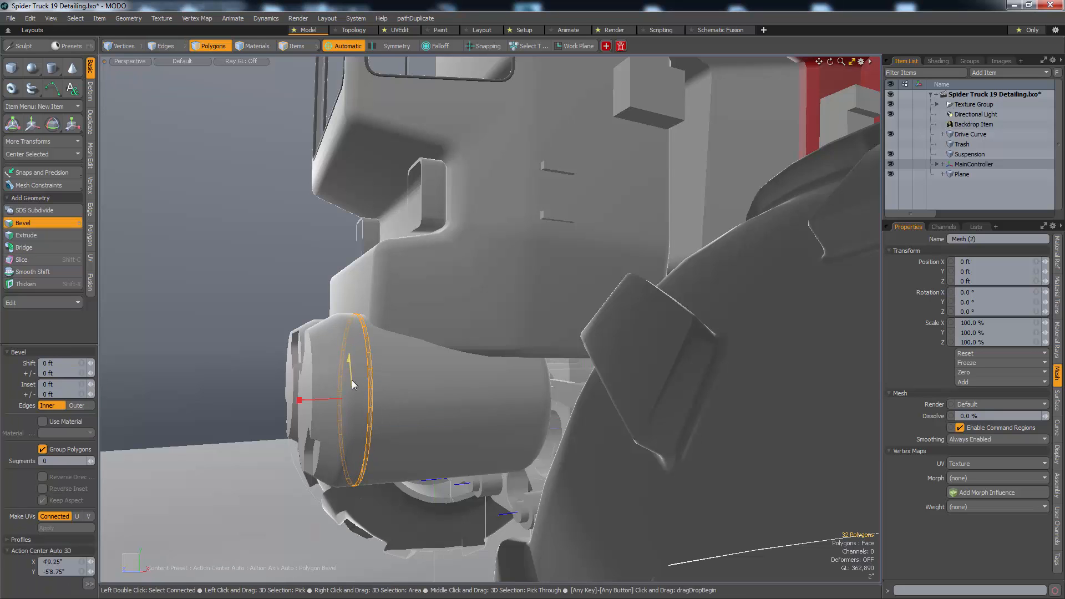
pyautogui.press('q')
pyautogui.scroll(3, 381, 408)
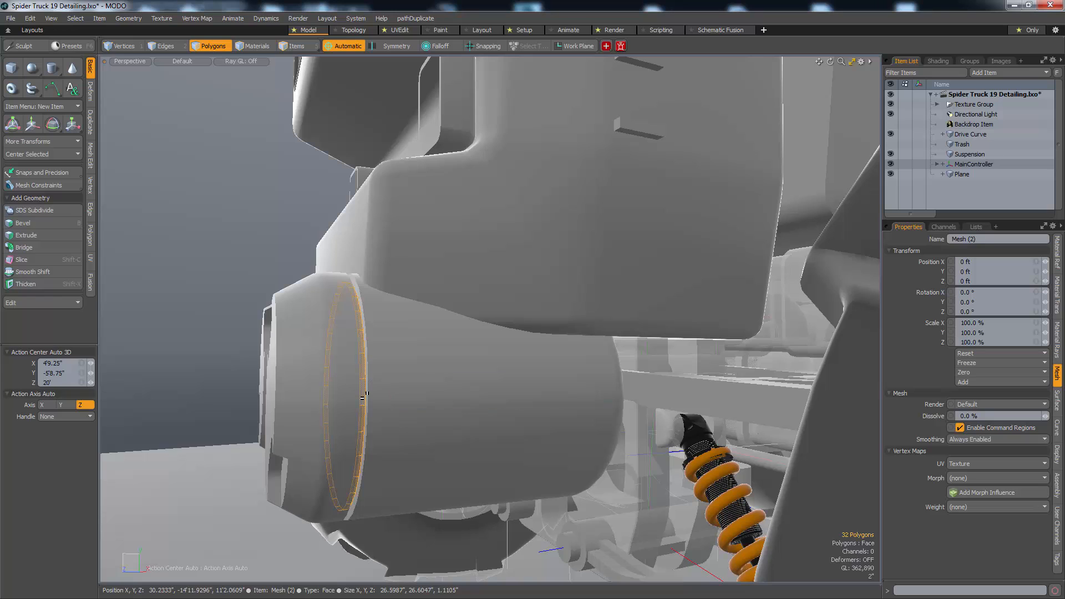
pyautogui.click(366, 394)
pyautogui.press('w')
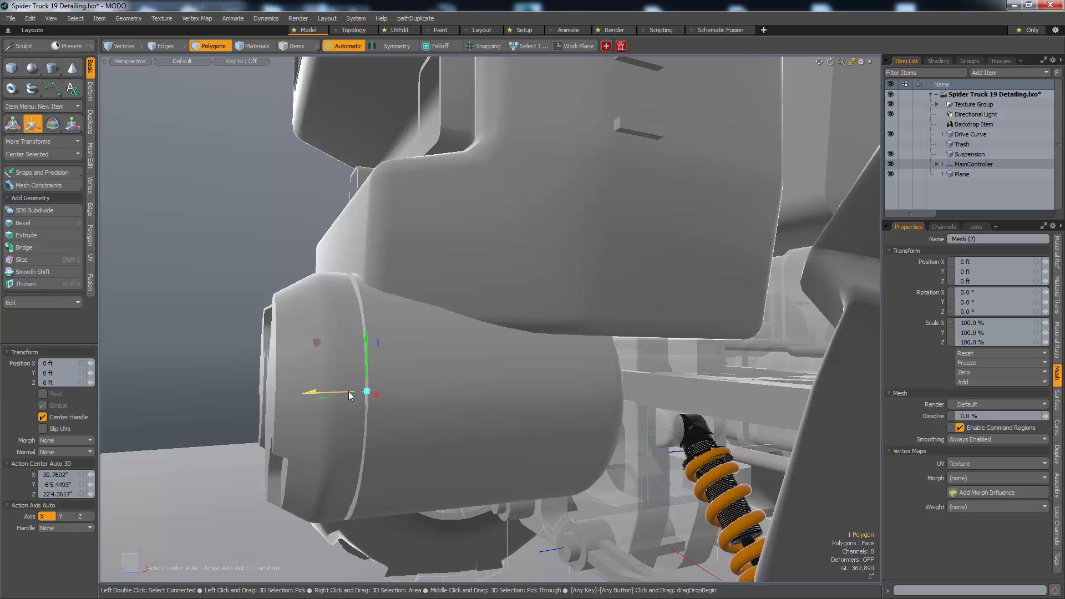
pyautogui.press('space')
pyautogui.press('space')
# - Insert a loop slice at 20% around the small light housing on the cab's lower front
pyautogui.keyDown('alt'); pyautogui.moveTo(367, 391); pyautogui.dragTo(400, 414); pyautogui.keyUp('alt')
pyautogui.scroll(-6, 399, 414)
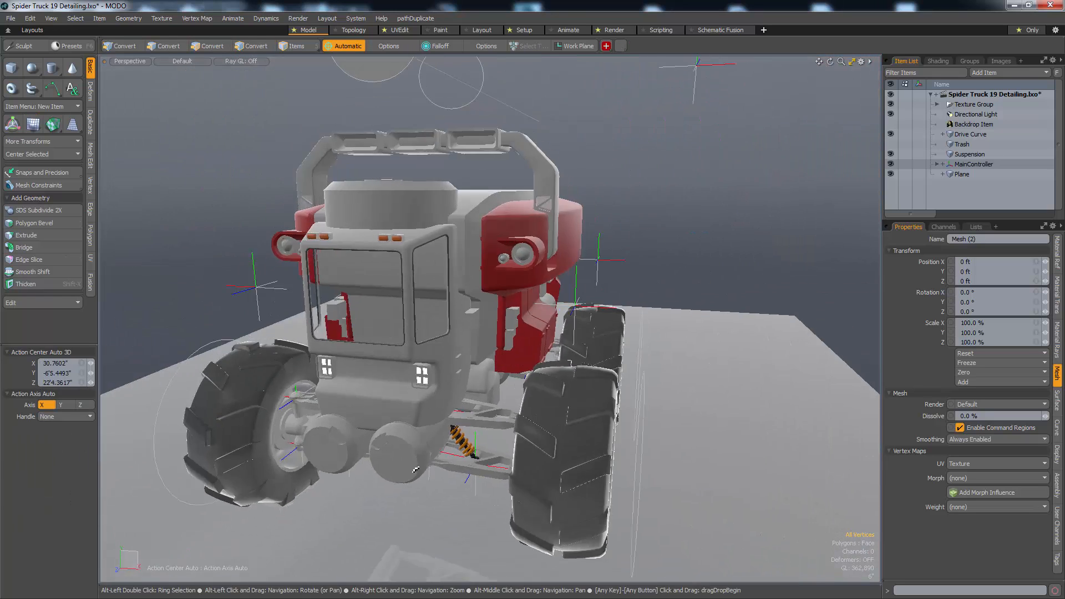
pyautogui.keyDown('alt'); pyautogui.moveTo(421, 452); pyautogui.dragTo(327, 465); pyautogui.keyUp('alt')
pyautogui.keyDown('alt'); pyautogui.moveTo(411, 360); pyautogui.dragTo(605, 335, button='right'); pyautogui.keyUp('alt')
pyautogui.keyDown('alt'); pyautogui.moveTo(409, 391); pyautogui.dragTo(373, 376); pyautogui.keyUp('alt')
pyautogui.press('5')
pyautogui.press('2')
pyautogui.hotkey('alt', 'c')
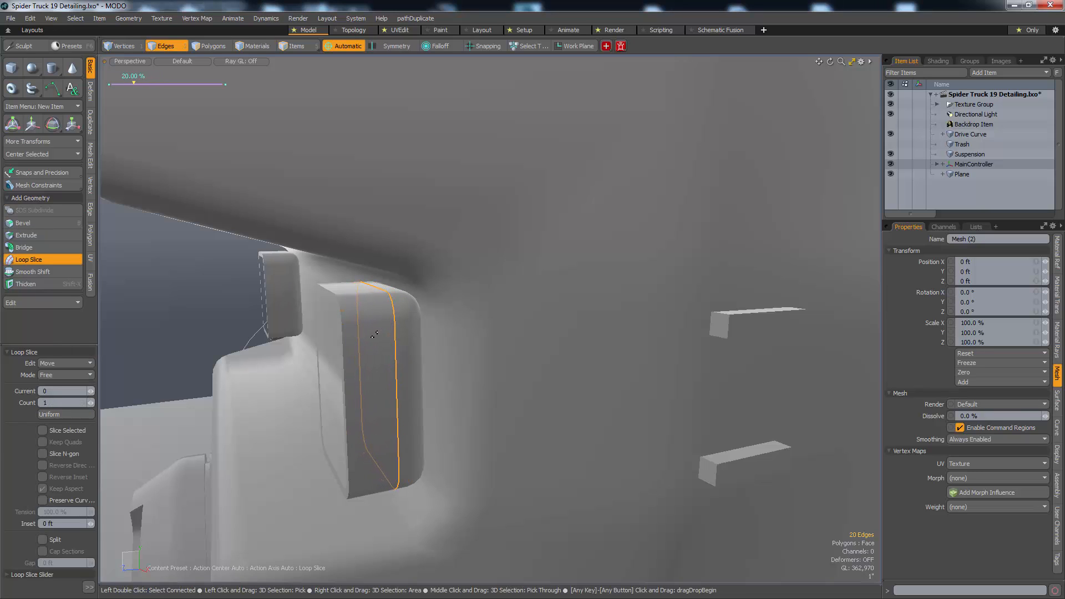
# - Bevel the narrow polygon band around the light housing to form a groove, and drop the selection
pyautogui.press('space')
pyautogui.press('3')
pyautogui.press('b')
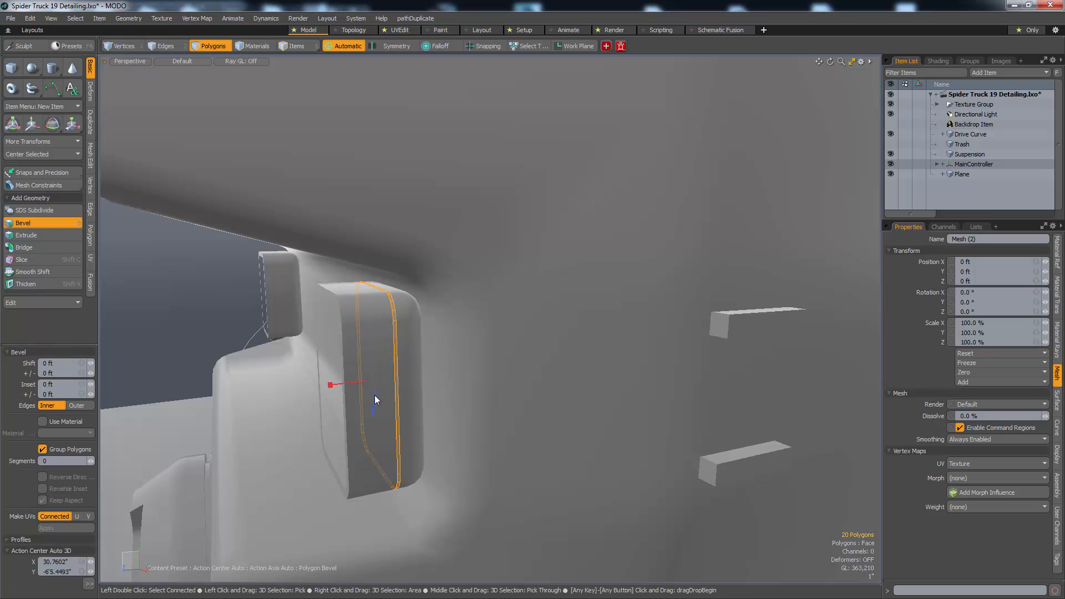
pyautogui.moveTo(330, 383); pyautogui.dragTo(334, 383)
pyautogui.press('space')
pyautogui.press('1')
# - Select the cab's front and side window glass in the Body mesh and delete it
pyautogui.scroll(-5, 355, 321)
pyautogui.keyDown('alt'); pyautogui.moveTo(355, 321); pyautogui.dragTo(410, 406); pyautogui.keyUp('alt')
pyautogui.click(470, 441)
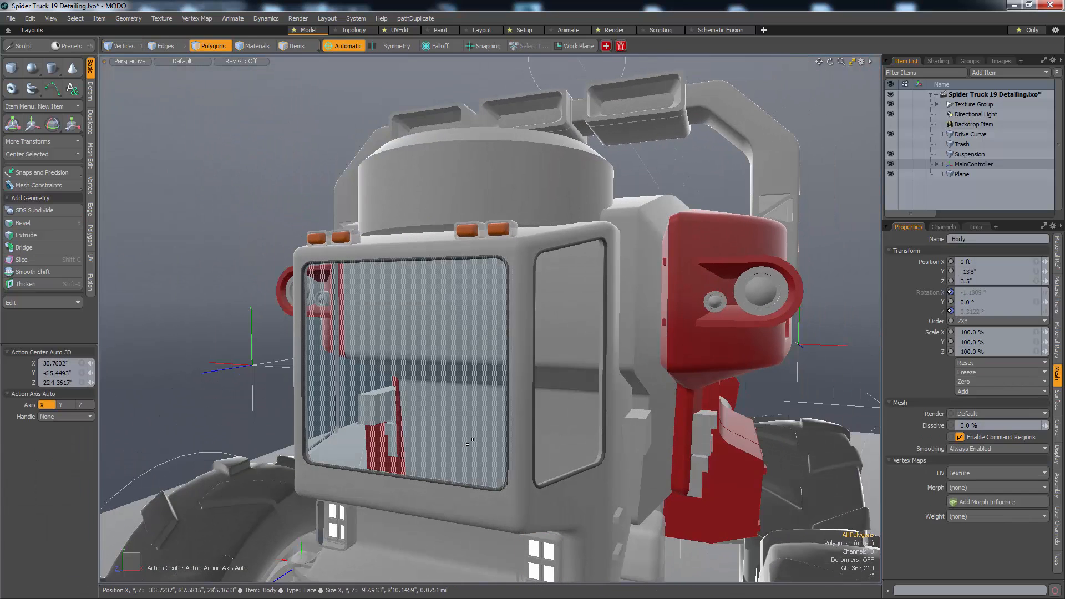
pyautogui.keyDown('shift'); pyautogui.doubleClick(542, 434); pyautogui.keyUp('shift')
pyautogui.keyDown('alt'); pyautogui.moveTo(422, 444); pyautogui.dragTo(610, 438); pyautogui.keyUp('alt')
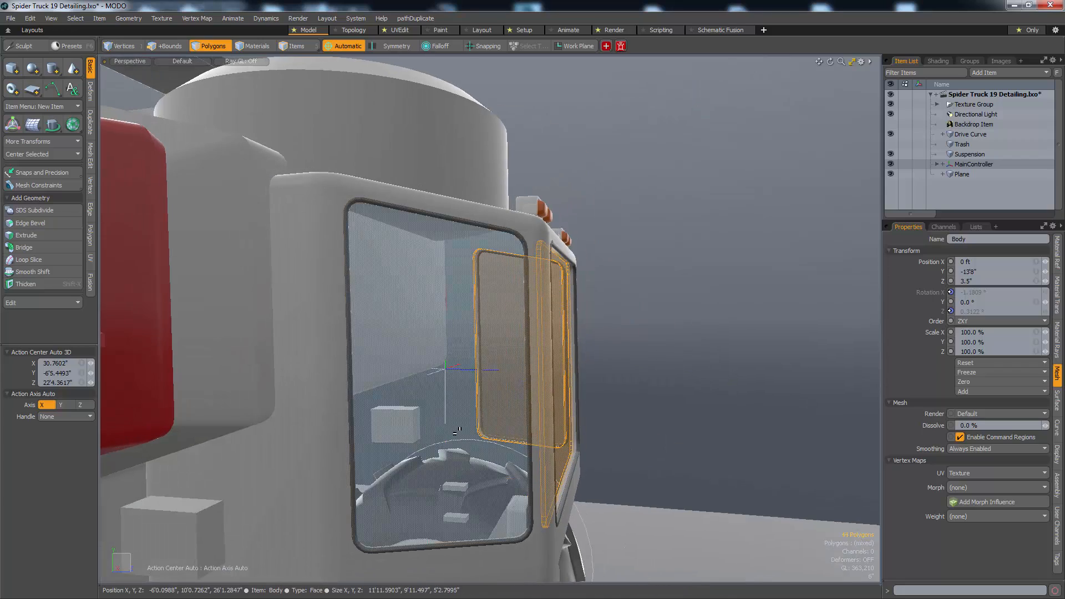
pyautogui.press('Delete')
# - Start a cube primitive in the Body mesh with the cab's interior in view
pyautogui.moveTo(478, 443)
pyautogui.keyDown('alt'); pyautogui.mouseDown()
pyautogui.moveTo(577, 450)
pyautogui.moveTo(476, 435)
pyautogui.mouseUp(); pyautogui.keyUp('alt')
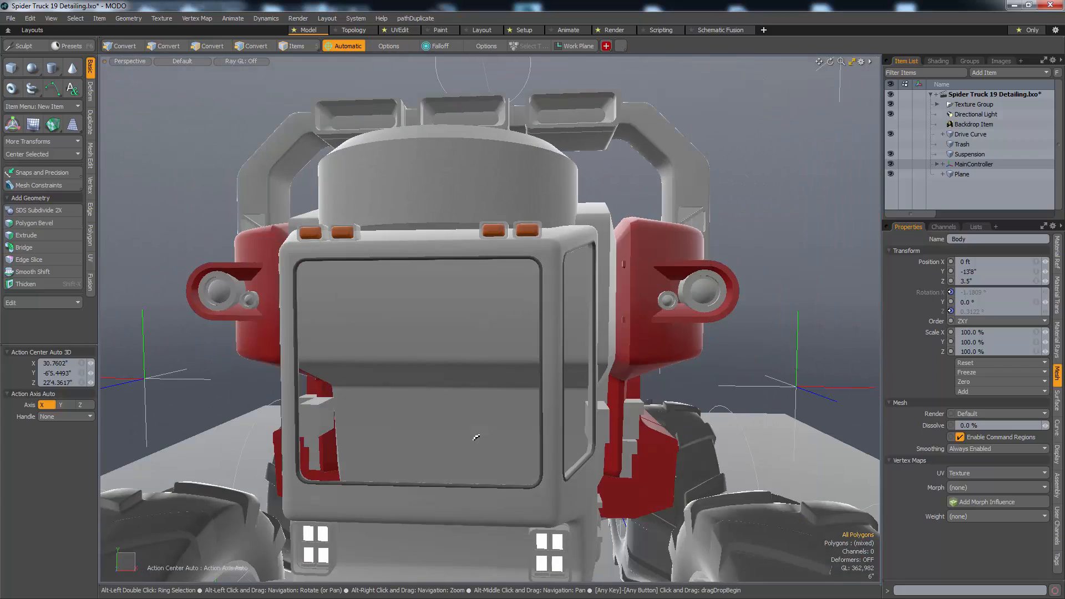
pyautogui.click(7, 69)
pyautogui.keyDown('alt'); pyautogui.moveTo(502, 396); pyautogui.dragTo(535, 446); pyautogui.keyUp('alt')
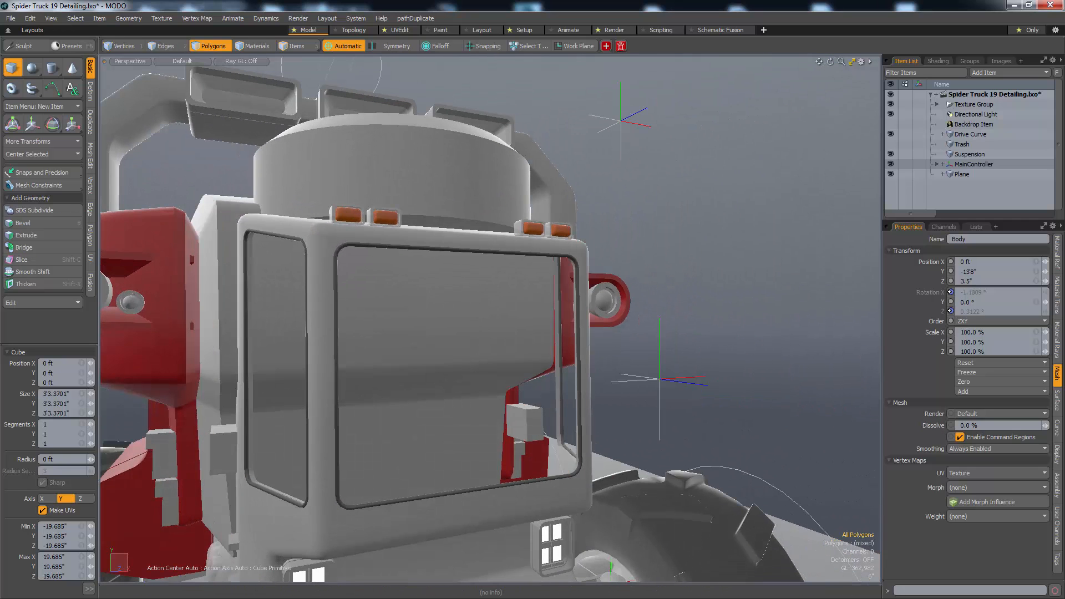